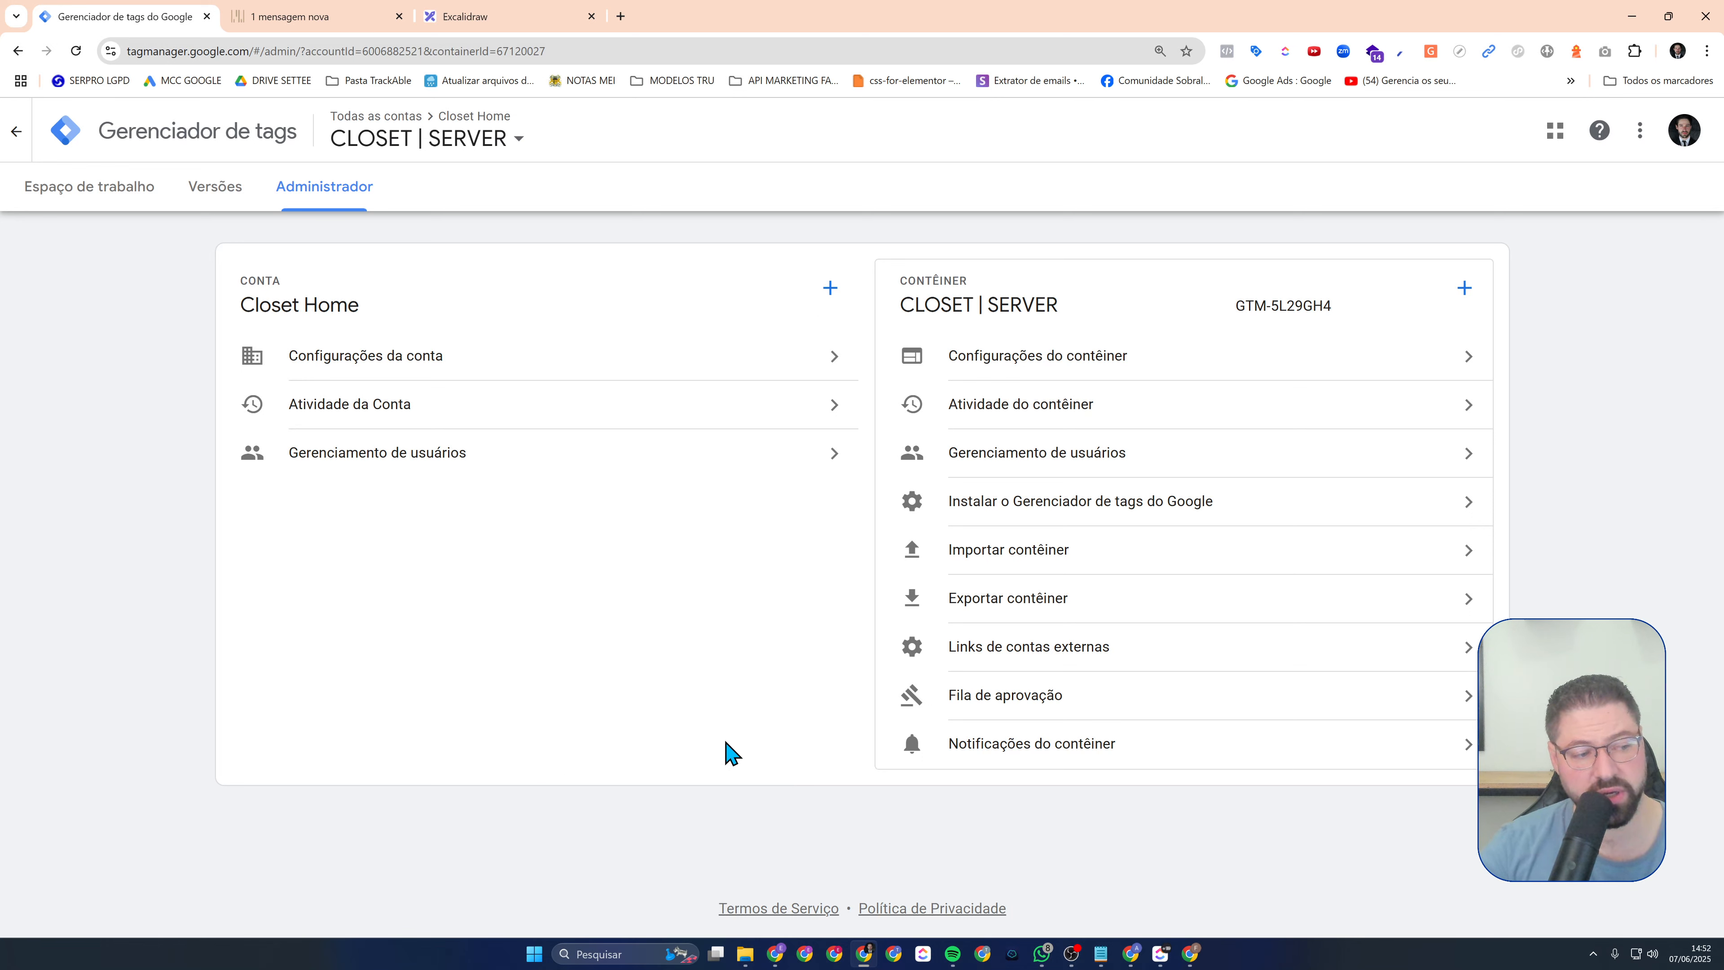
Create a new container named "[WEB] - Woocomerce - Closet Home" with Web as the target platform
left_click(1465, 288)
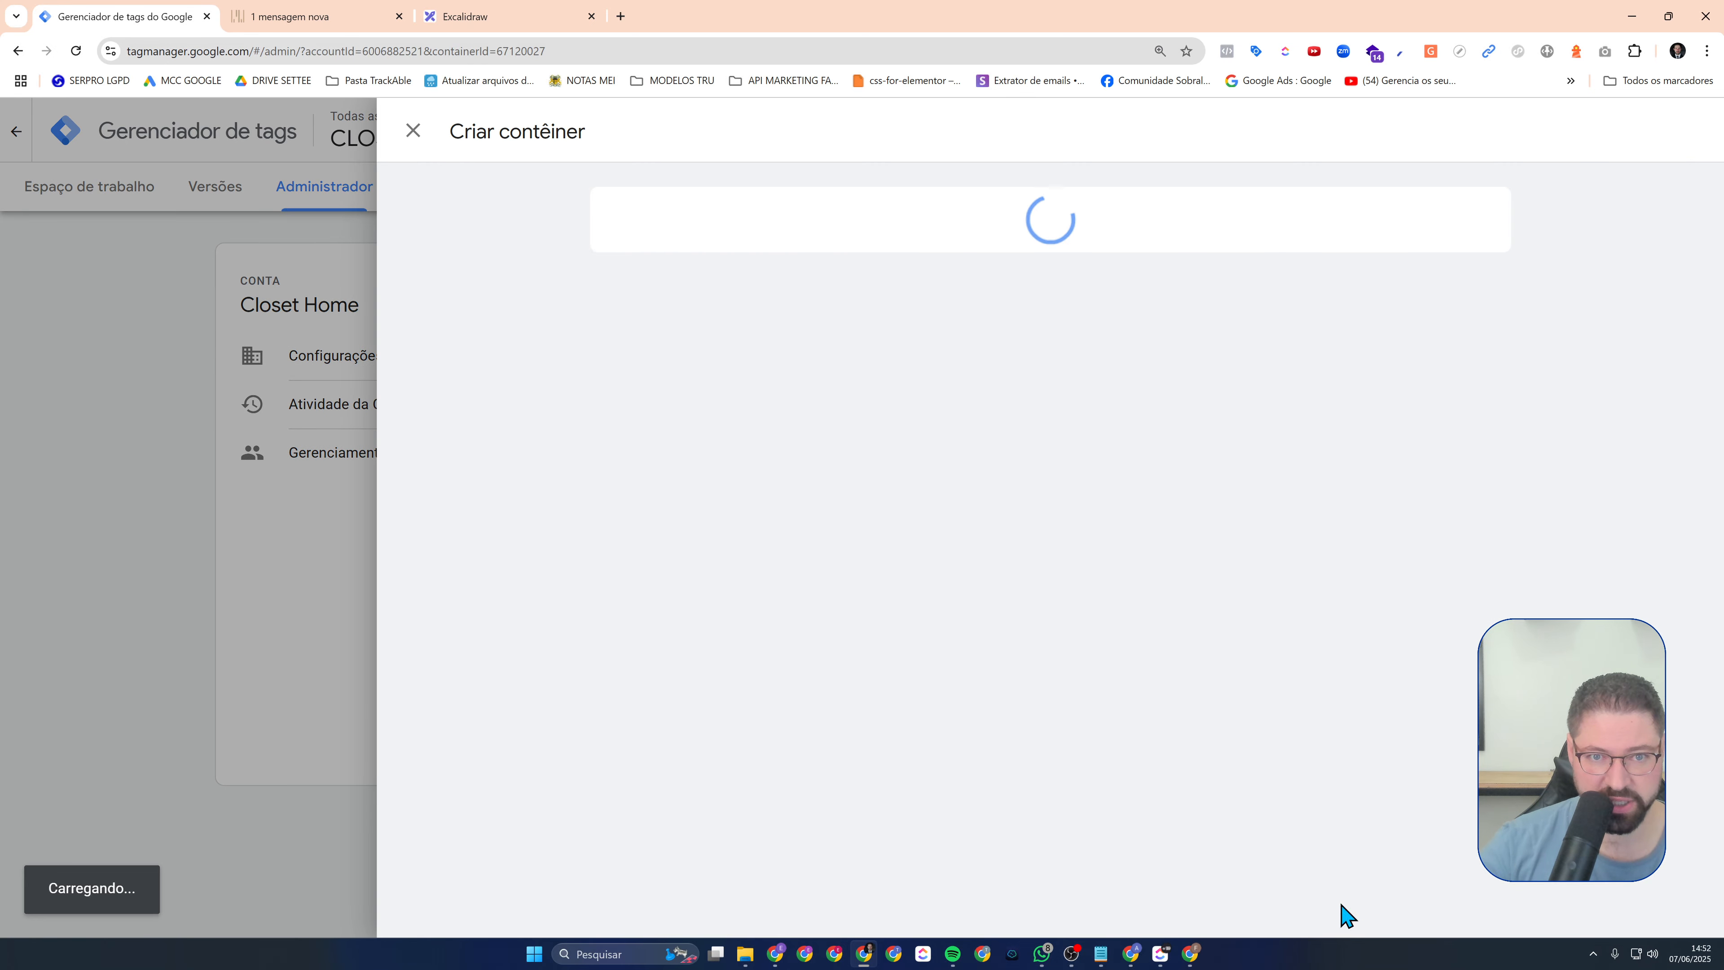
left_click(765, 312)
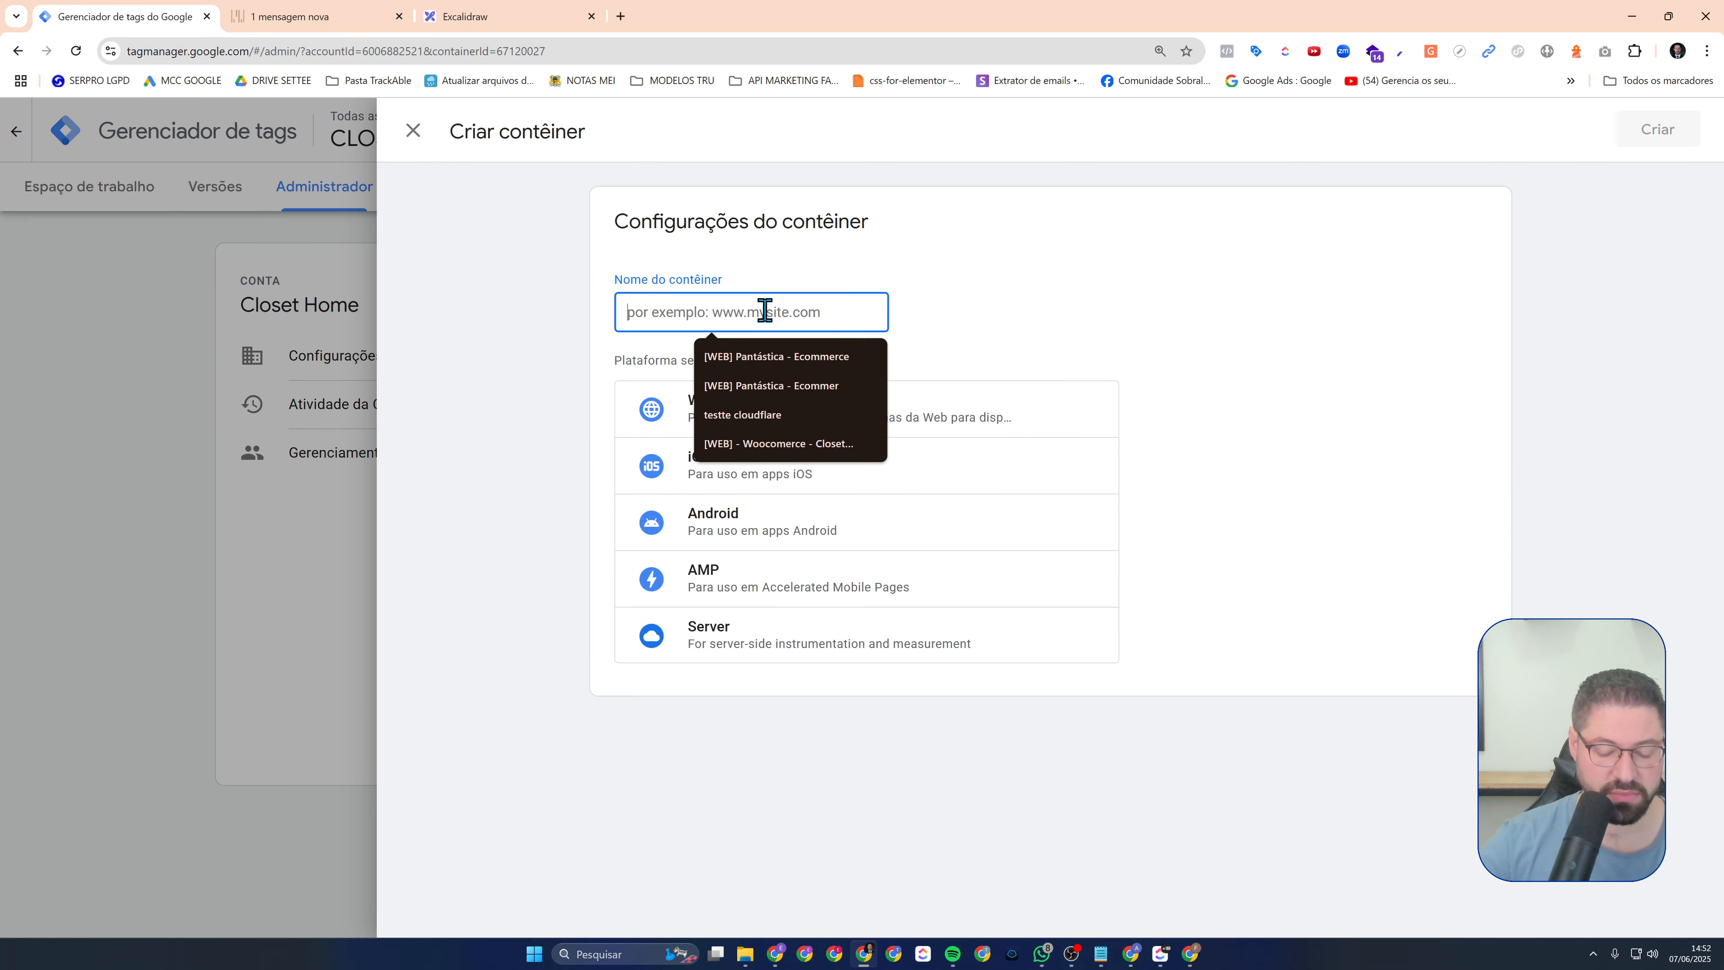
type("[WEB]")
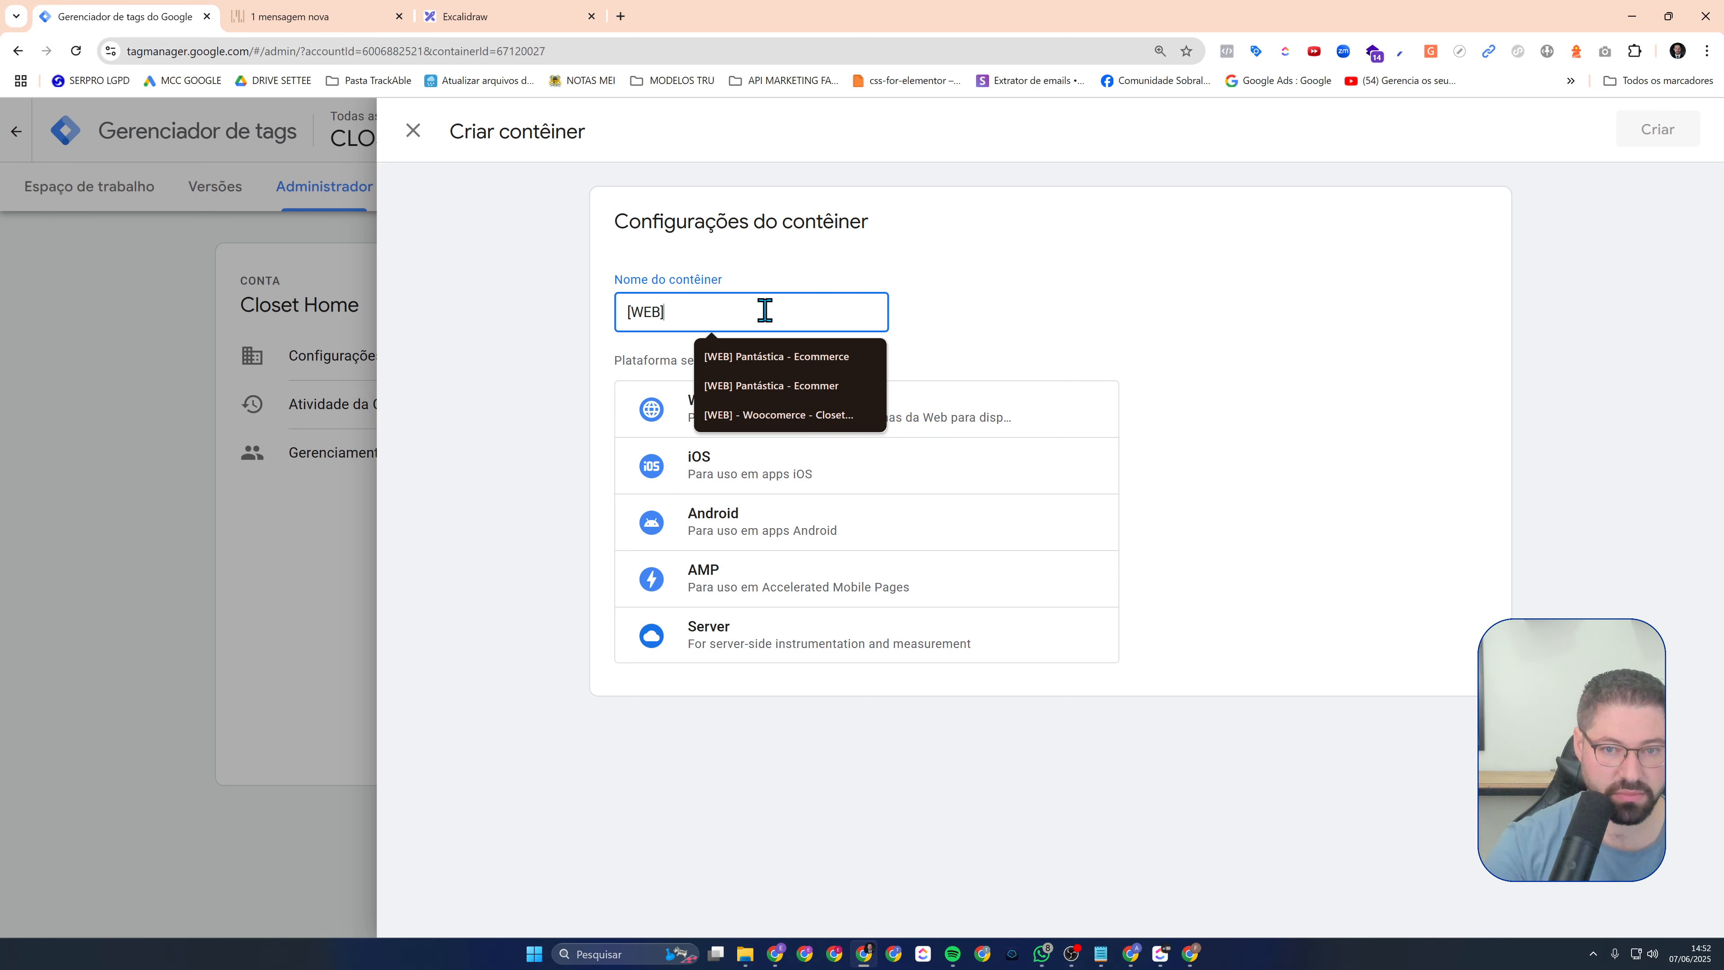
type(" - Wooc")
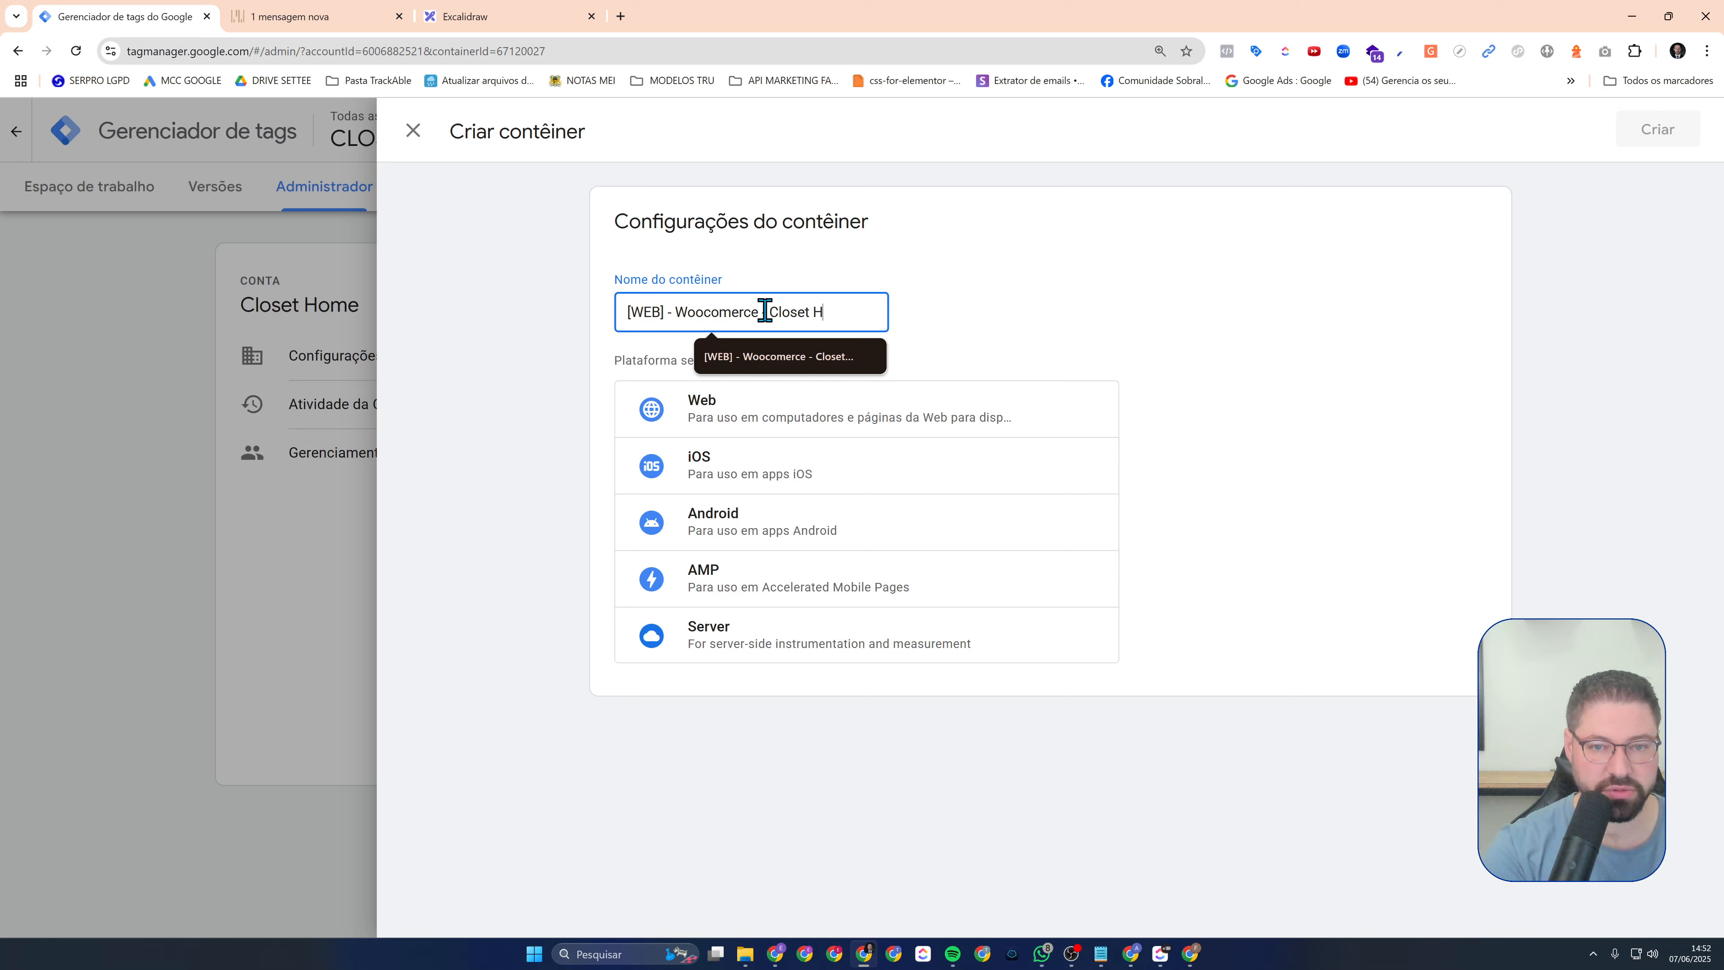
type("ome")
left_click(773, 408)
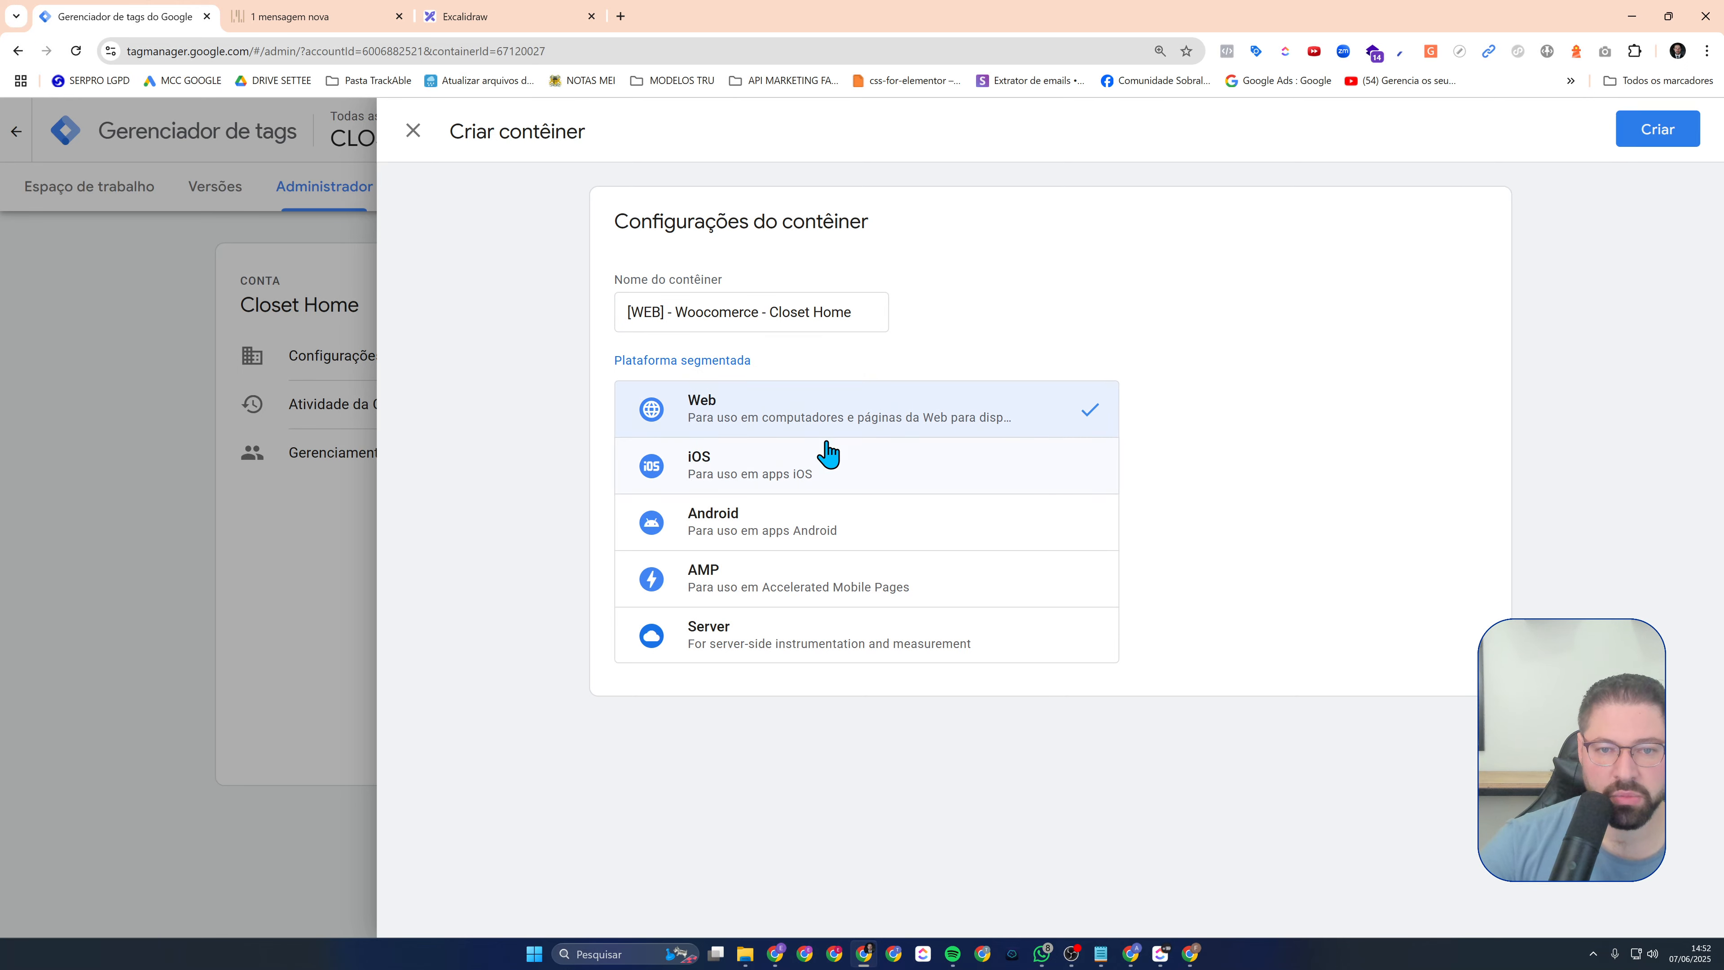
left_click(1651, 134)
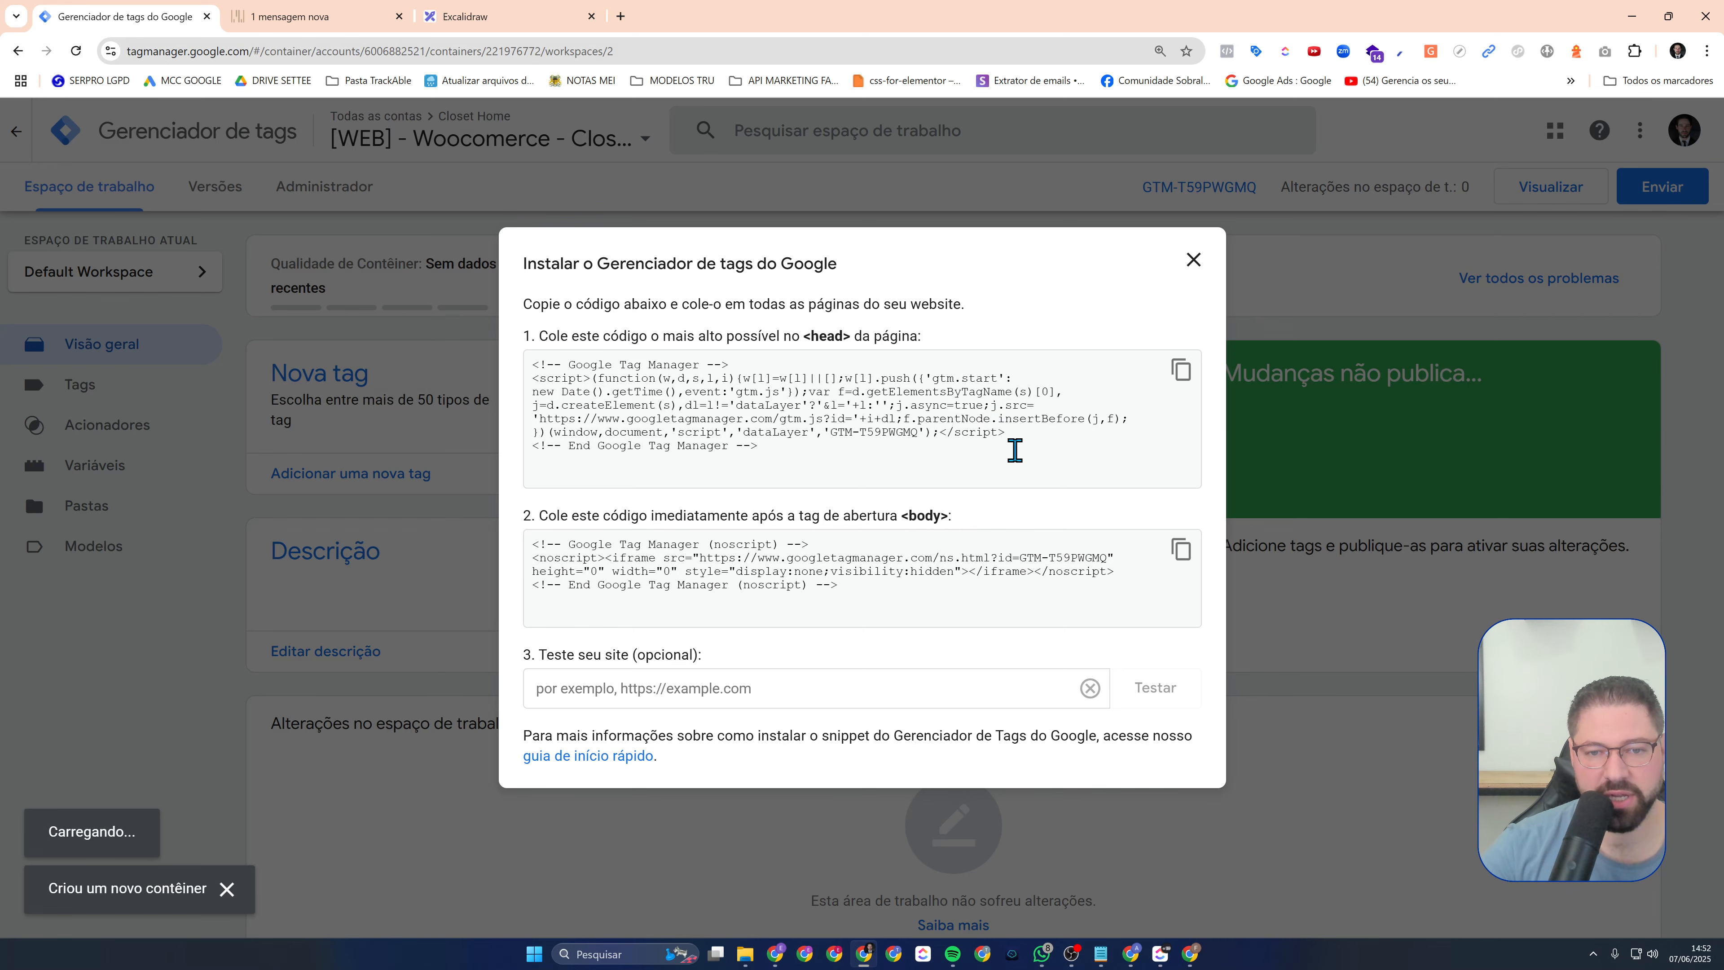
Enlarge the page view and dismiss the Tag Manager installation code, returning to the new container's workspace overview
key("ctrl+plus")
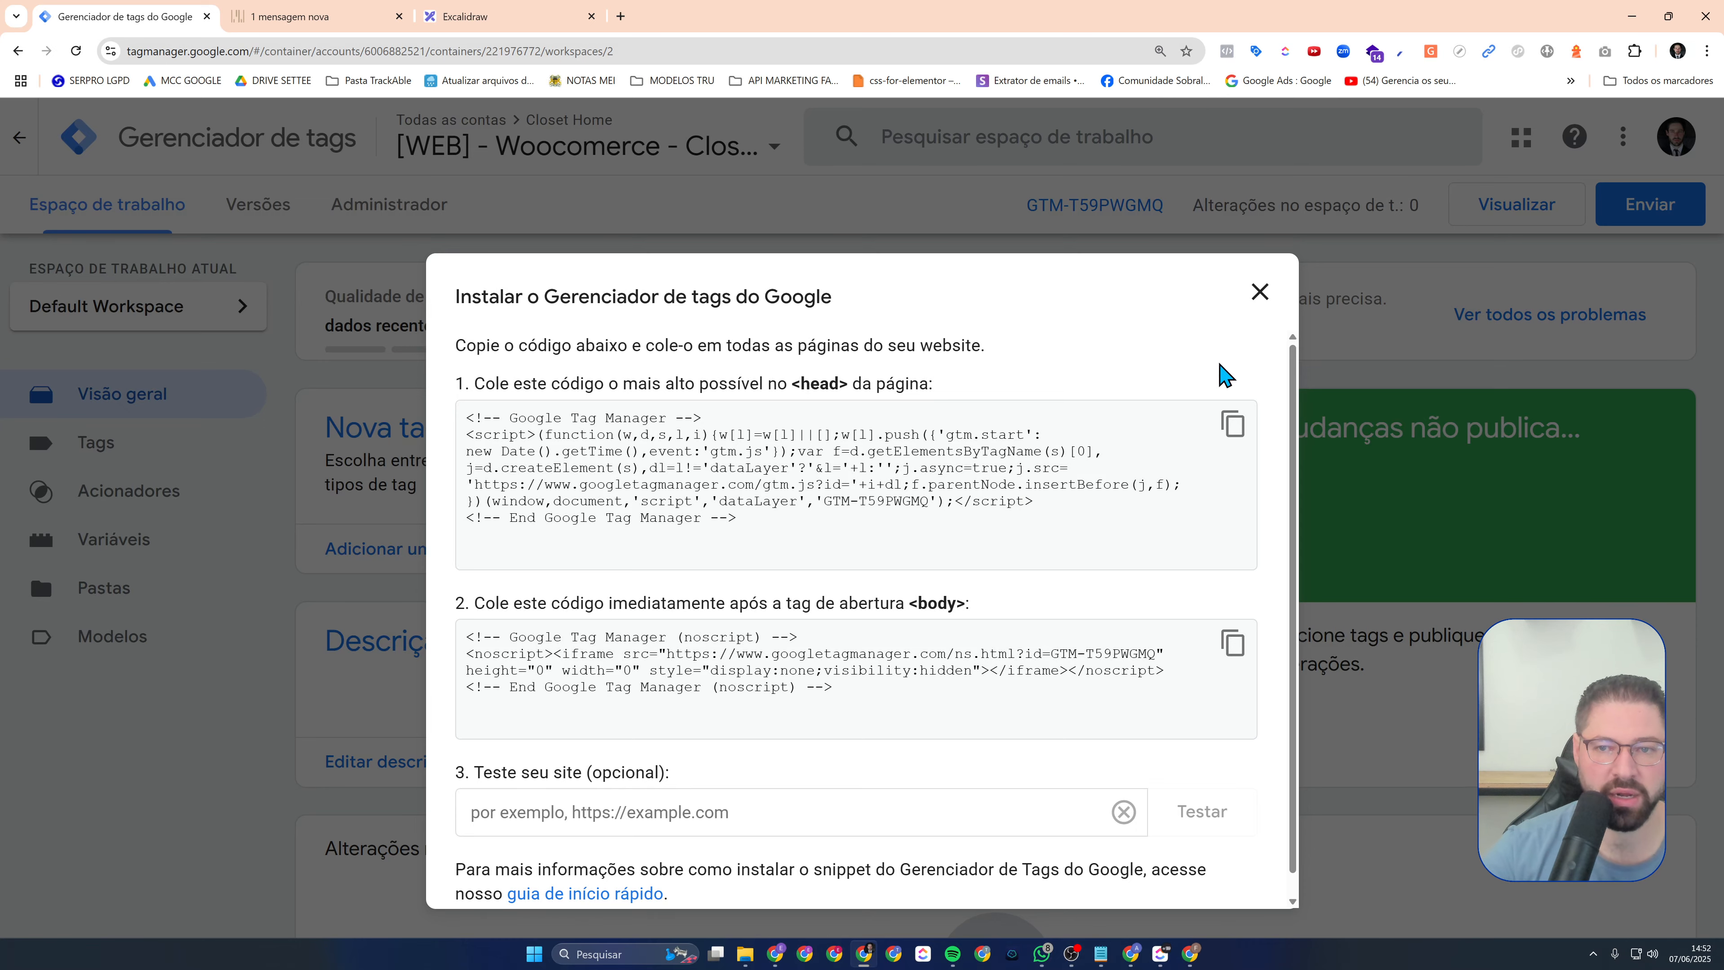
left_click(1260, 291)
left_click(1076, 209)
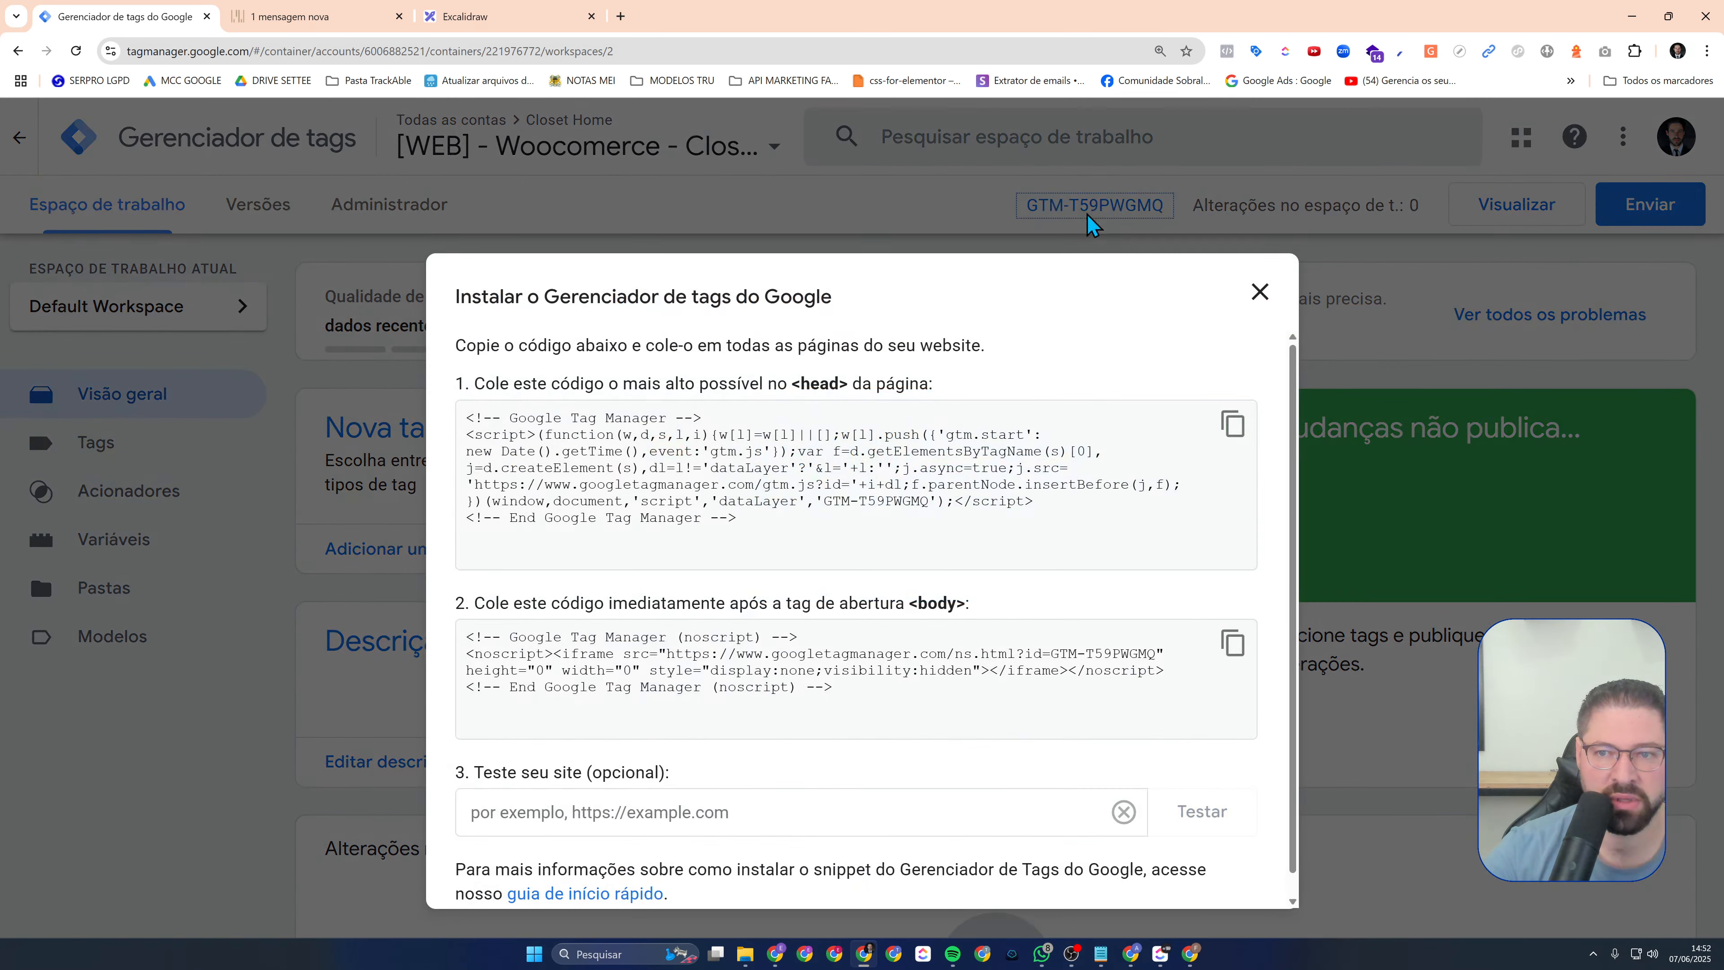
left_click(1260, 293)
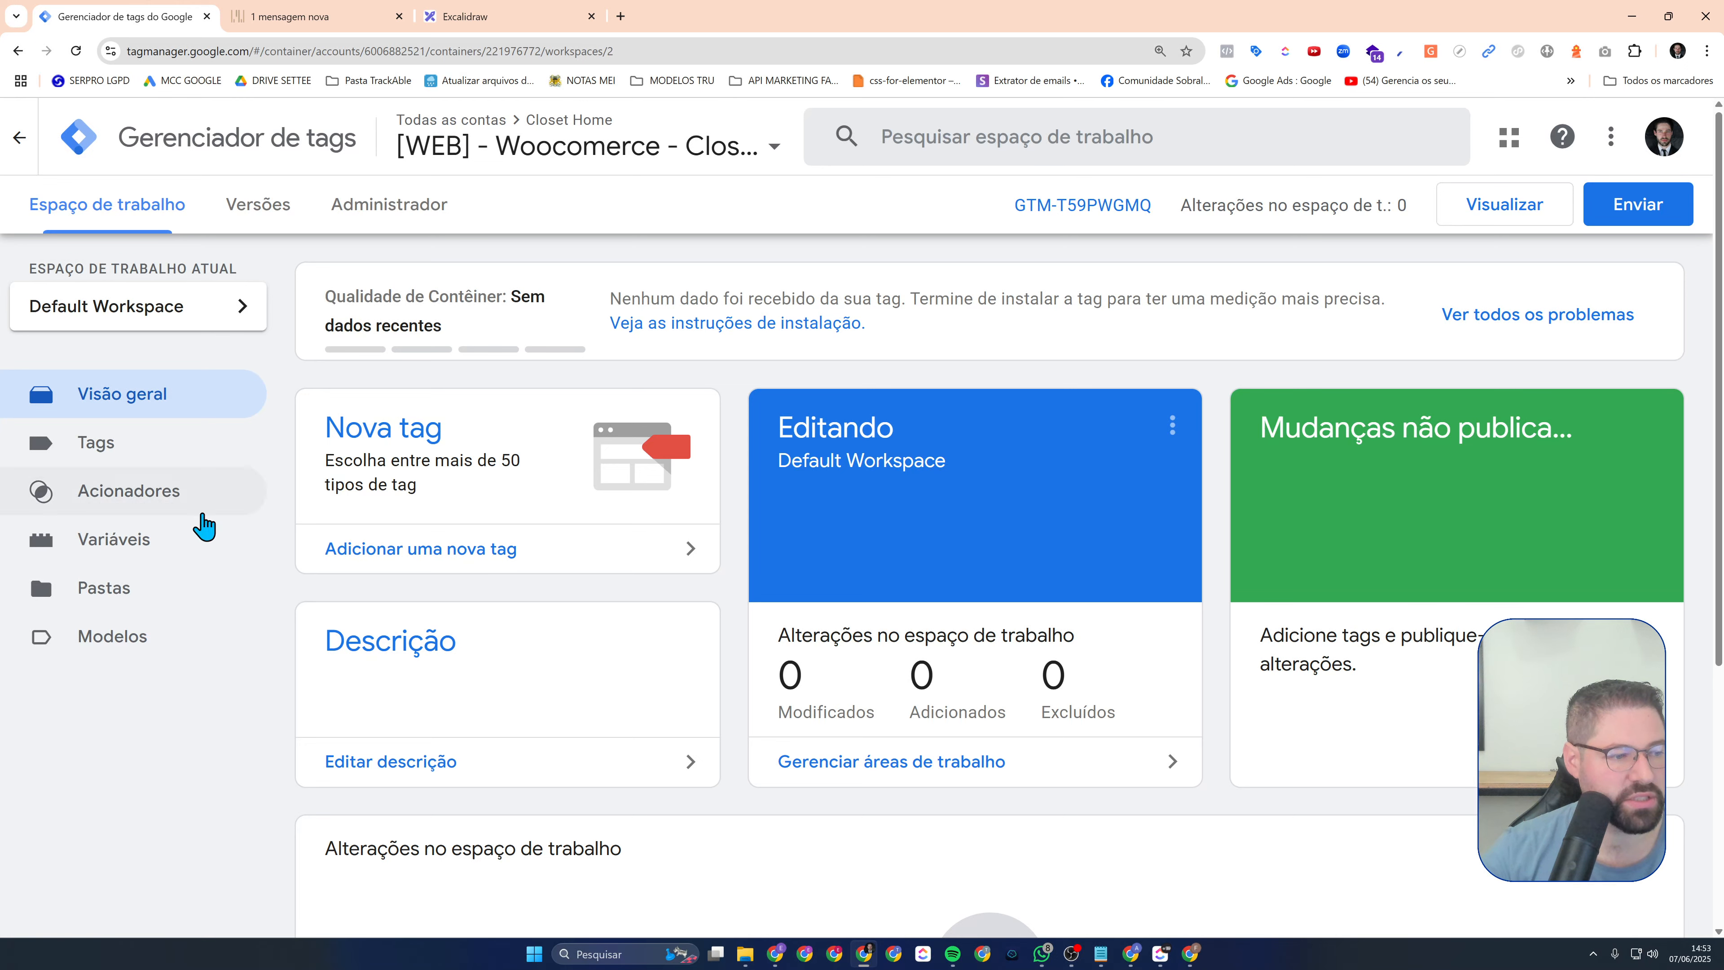
Switch to the Closet Home WordPress admin and open the page for adding a new plugin
mouse_move(780, 957)
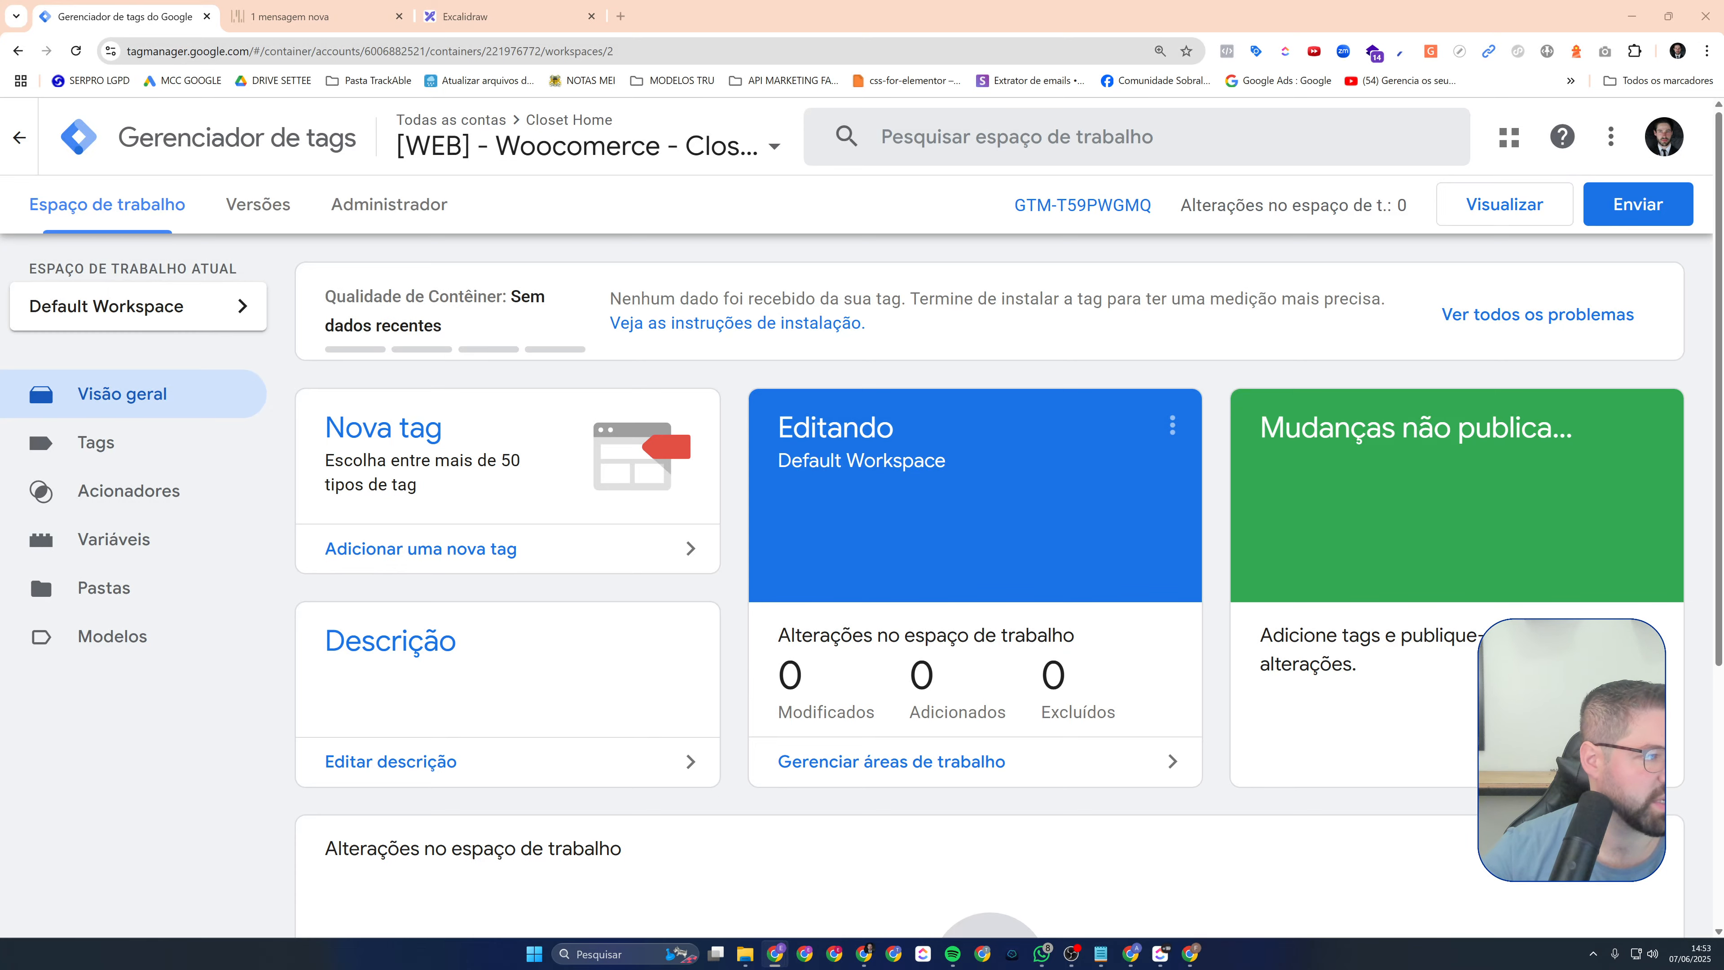
left_click_drag(0, 195, 819, 184)
double_click(863, 190)
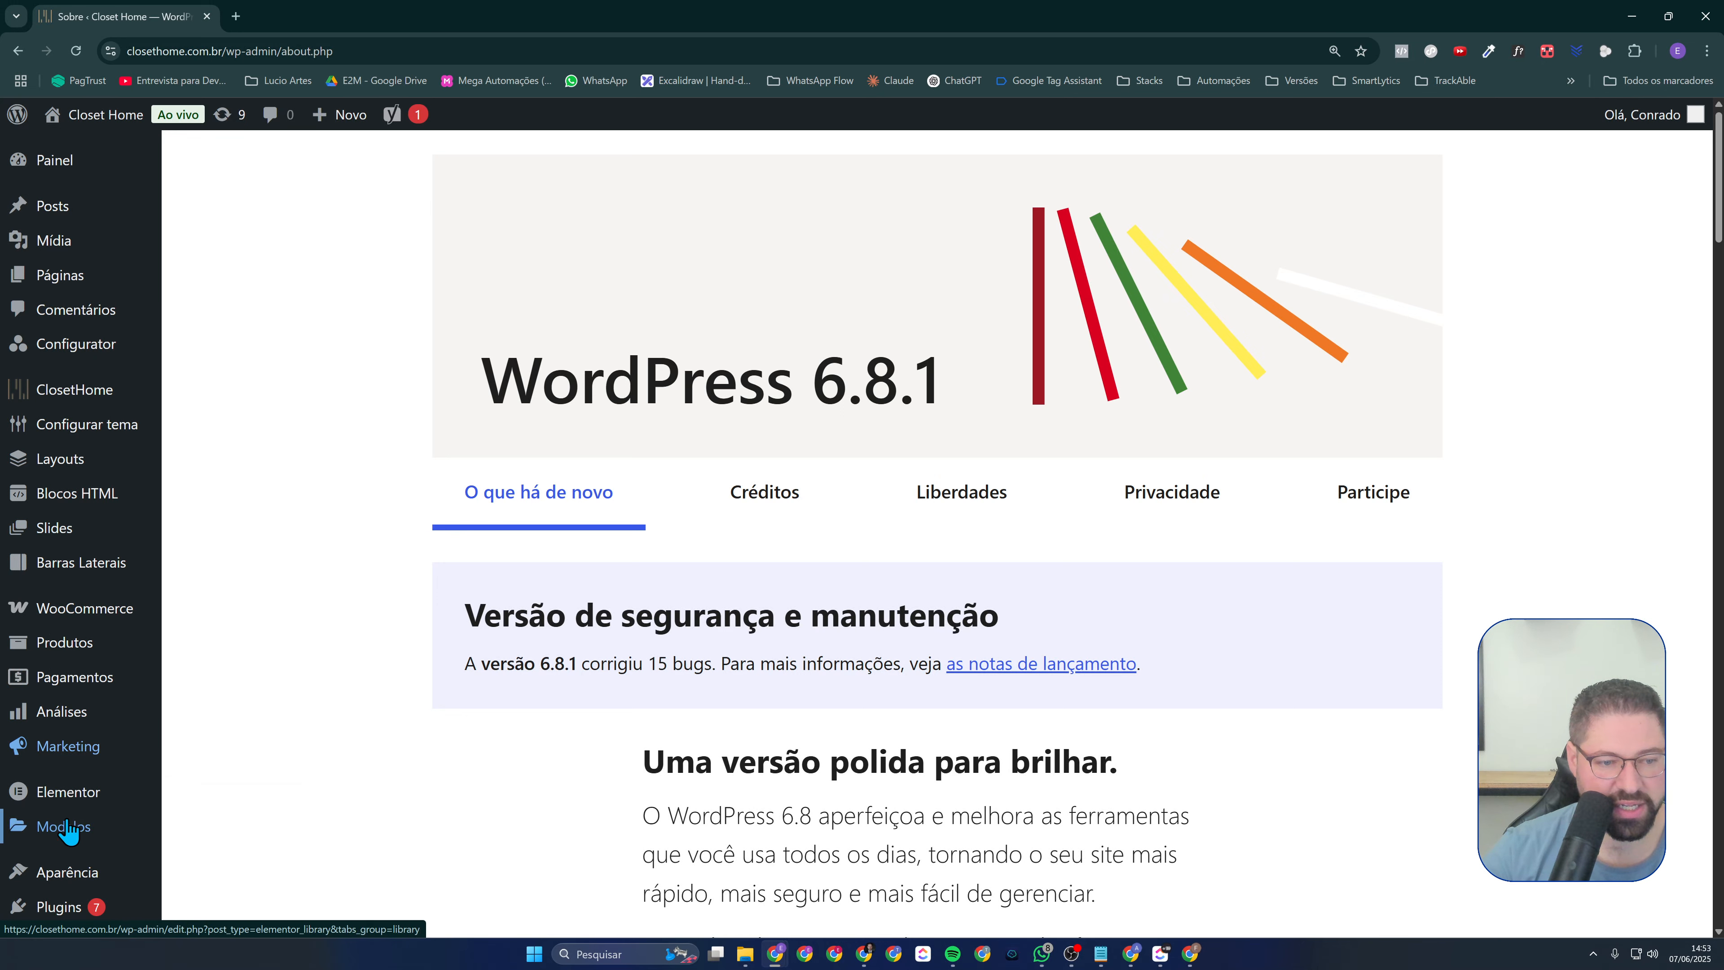
mouse_move(80, 830)
scroll(80, 829, "down", 1)
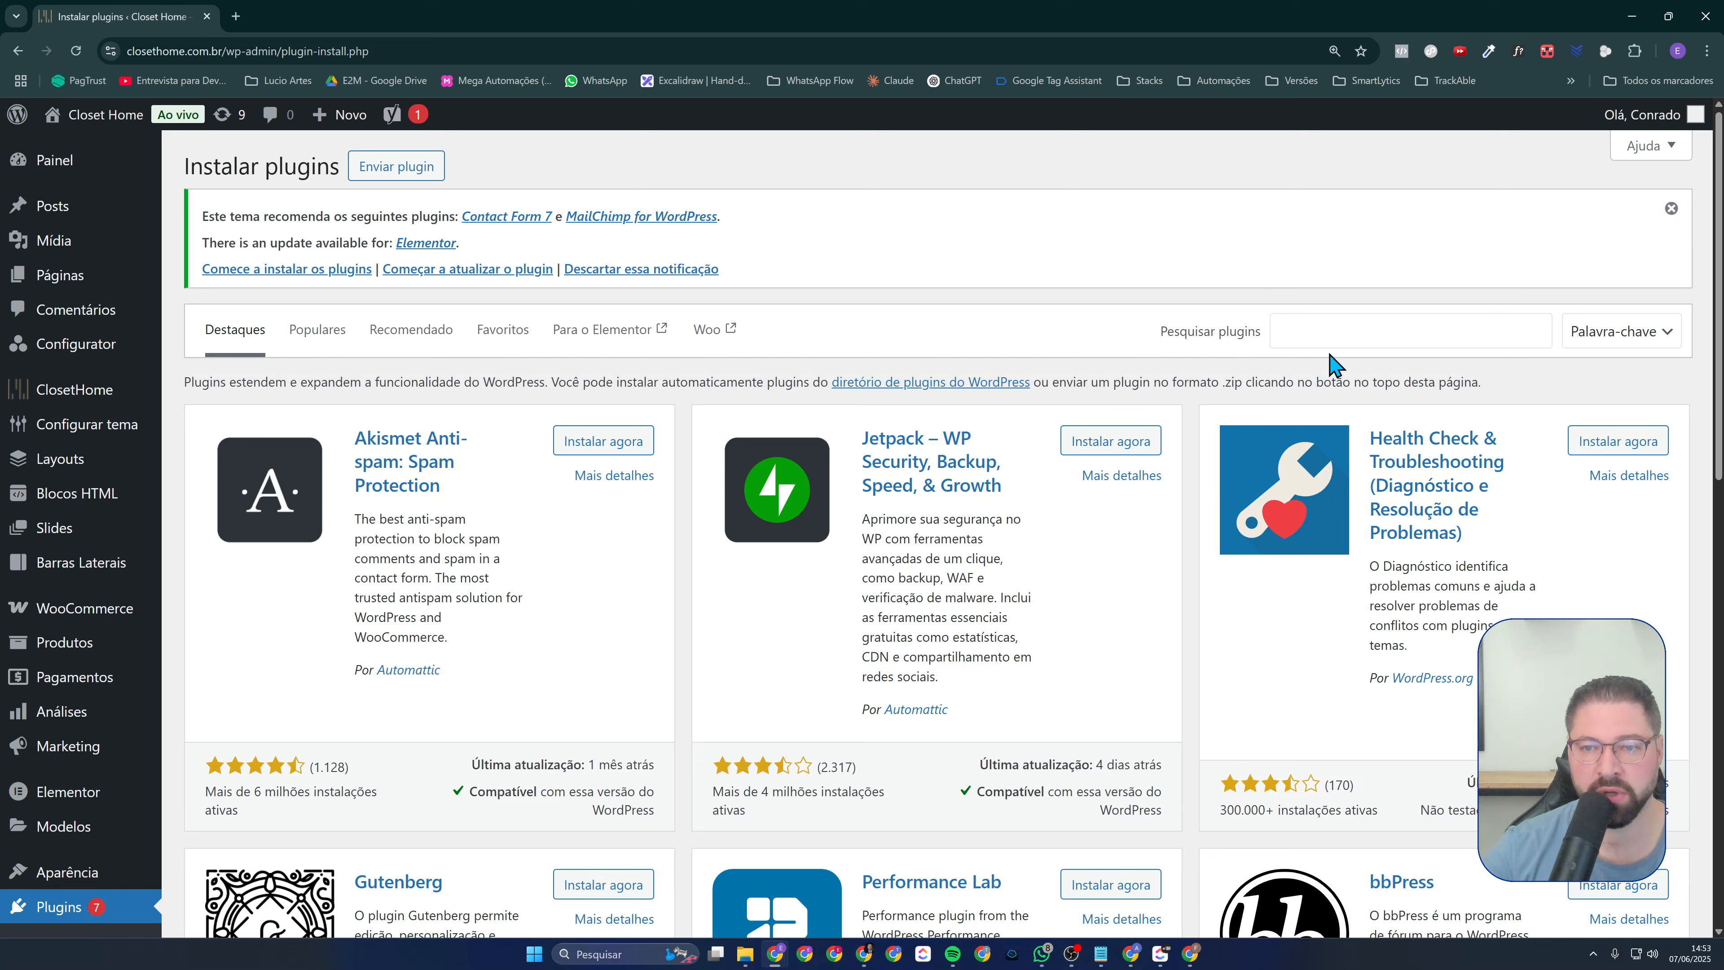
Search the plugin directory for GTM4WP and activate the Google Tag Manager plugin for WordPress
left_click(1331, 338)
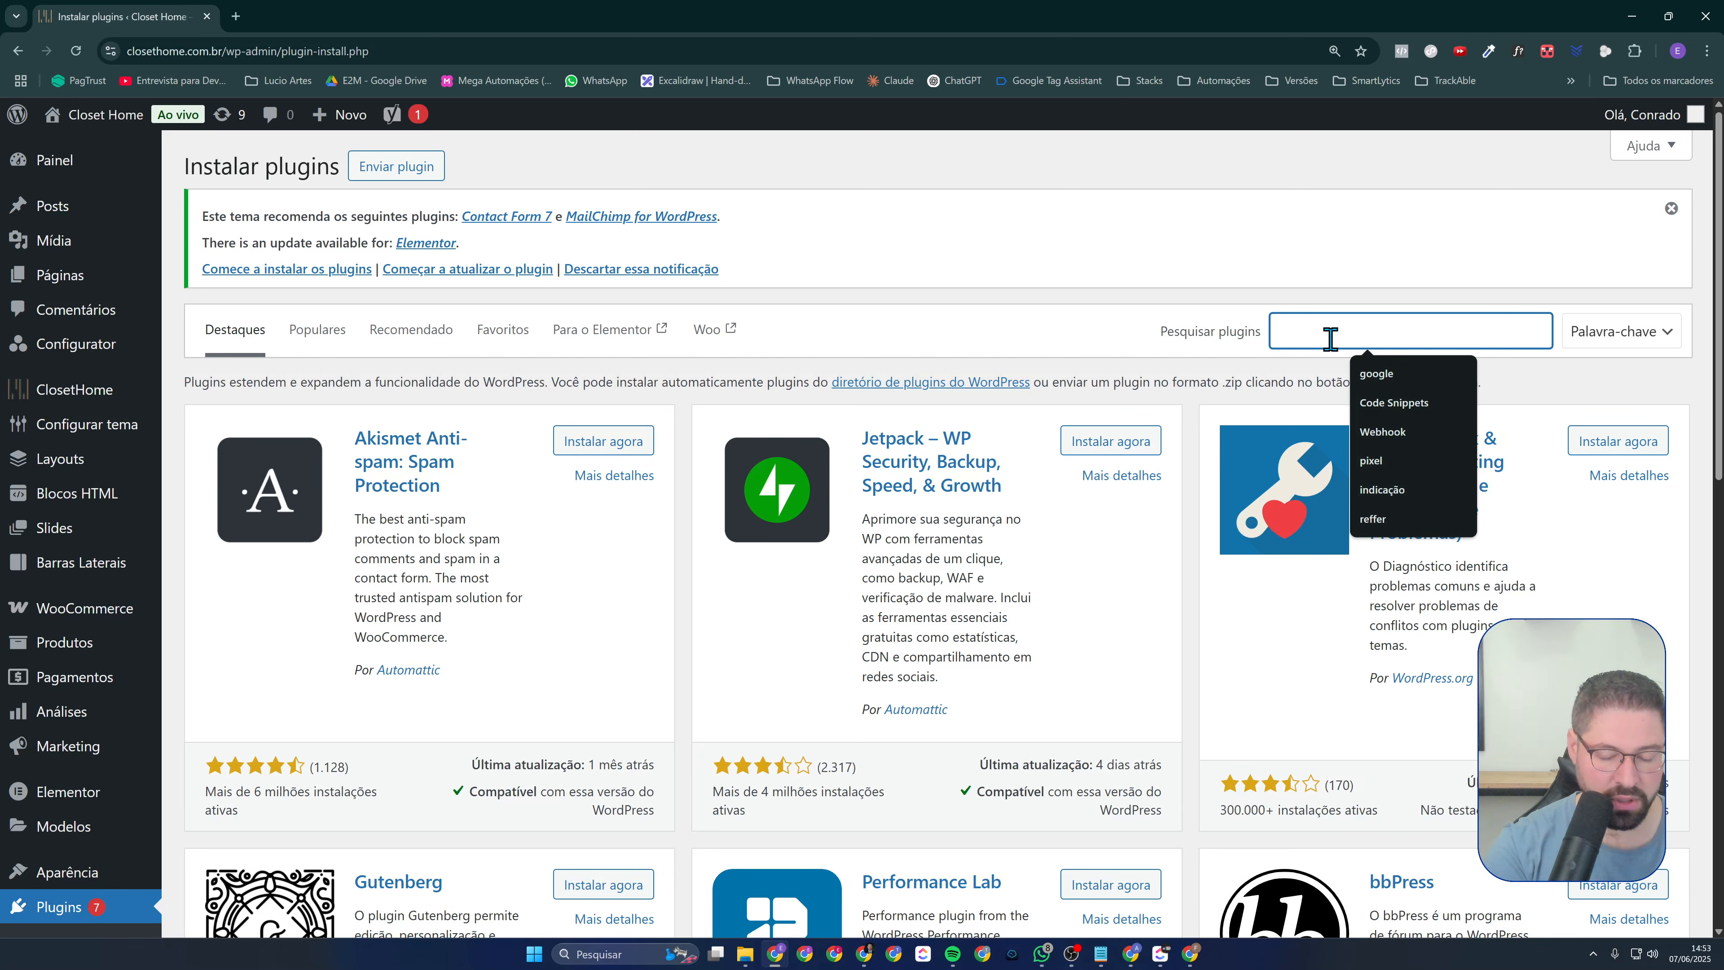
type("GTM4WP")
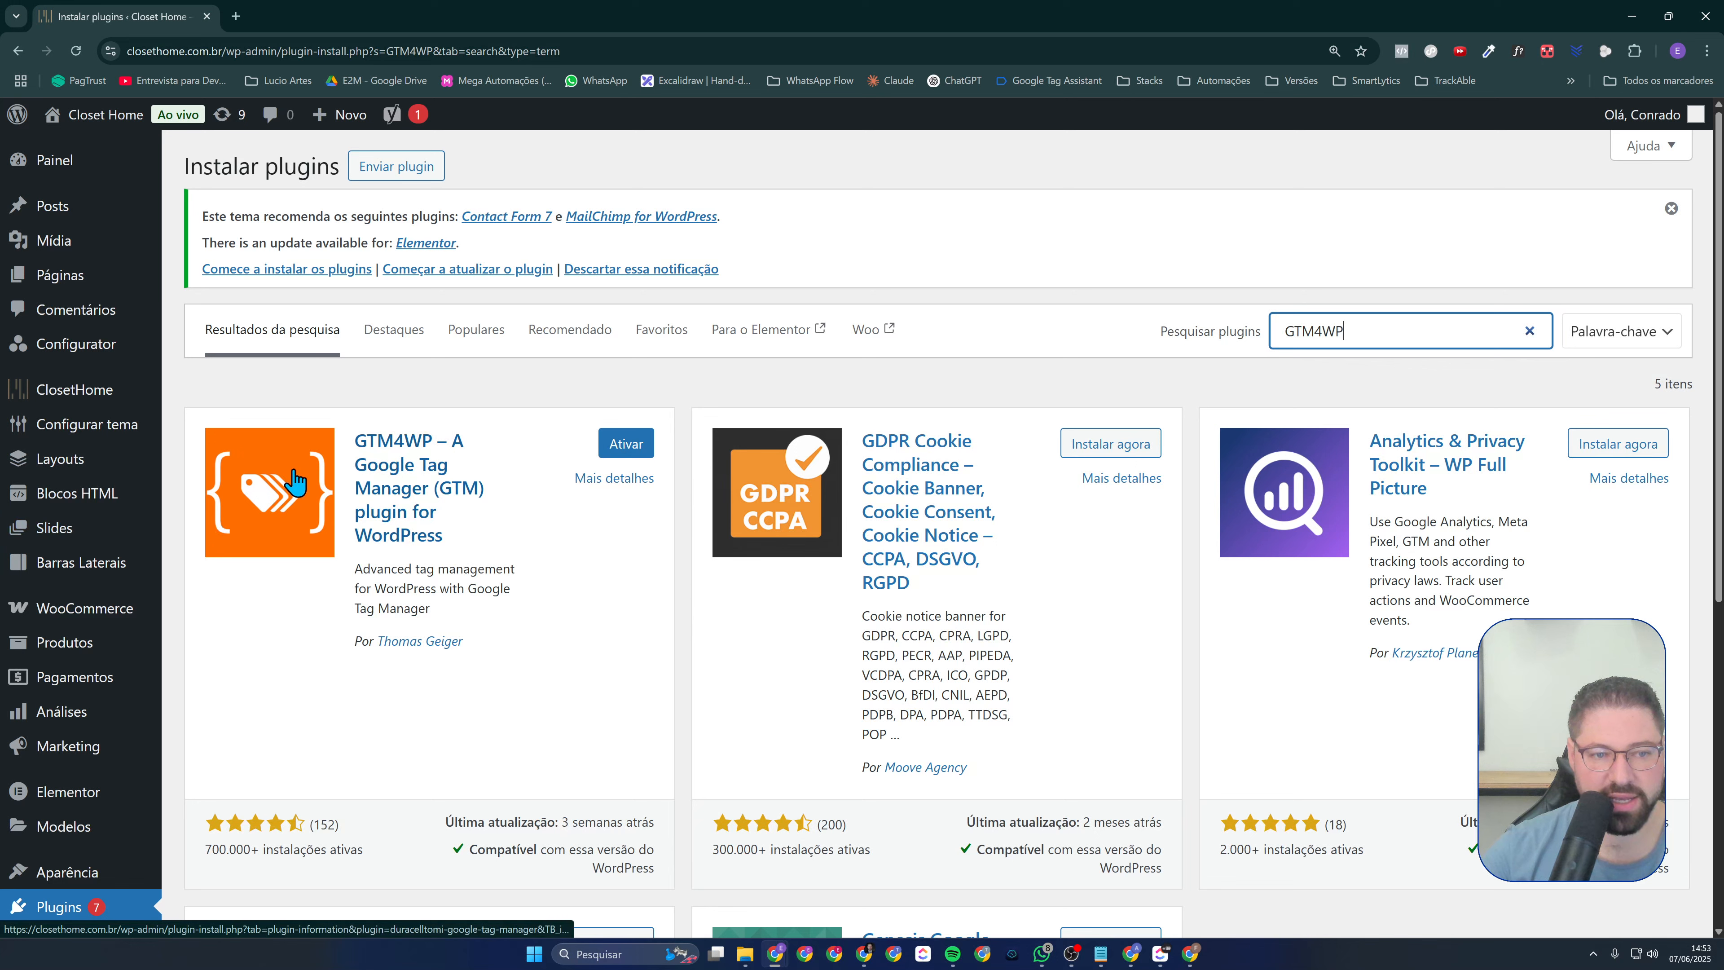
left_click(626, 443)
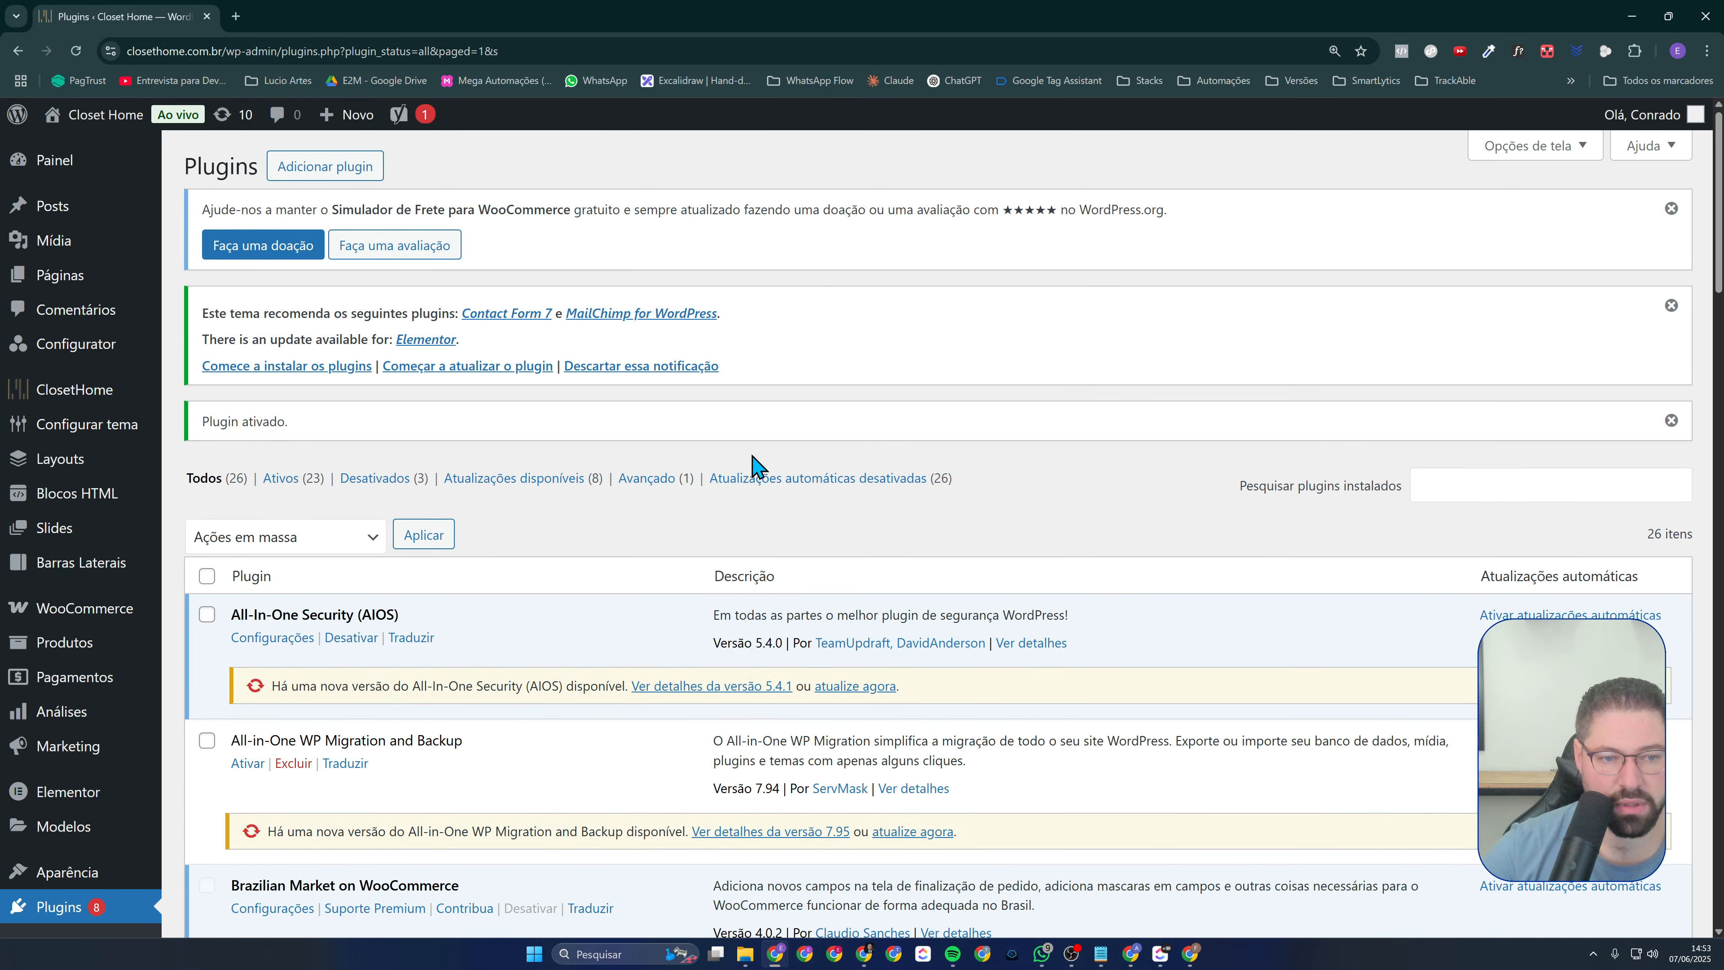
Find GTM4WP among the installed plugins and open its settings
scroll(587, 543, "down", 10)
scroll(597, 553, "down", 6)
scroll(602, 557, "up", 2)
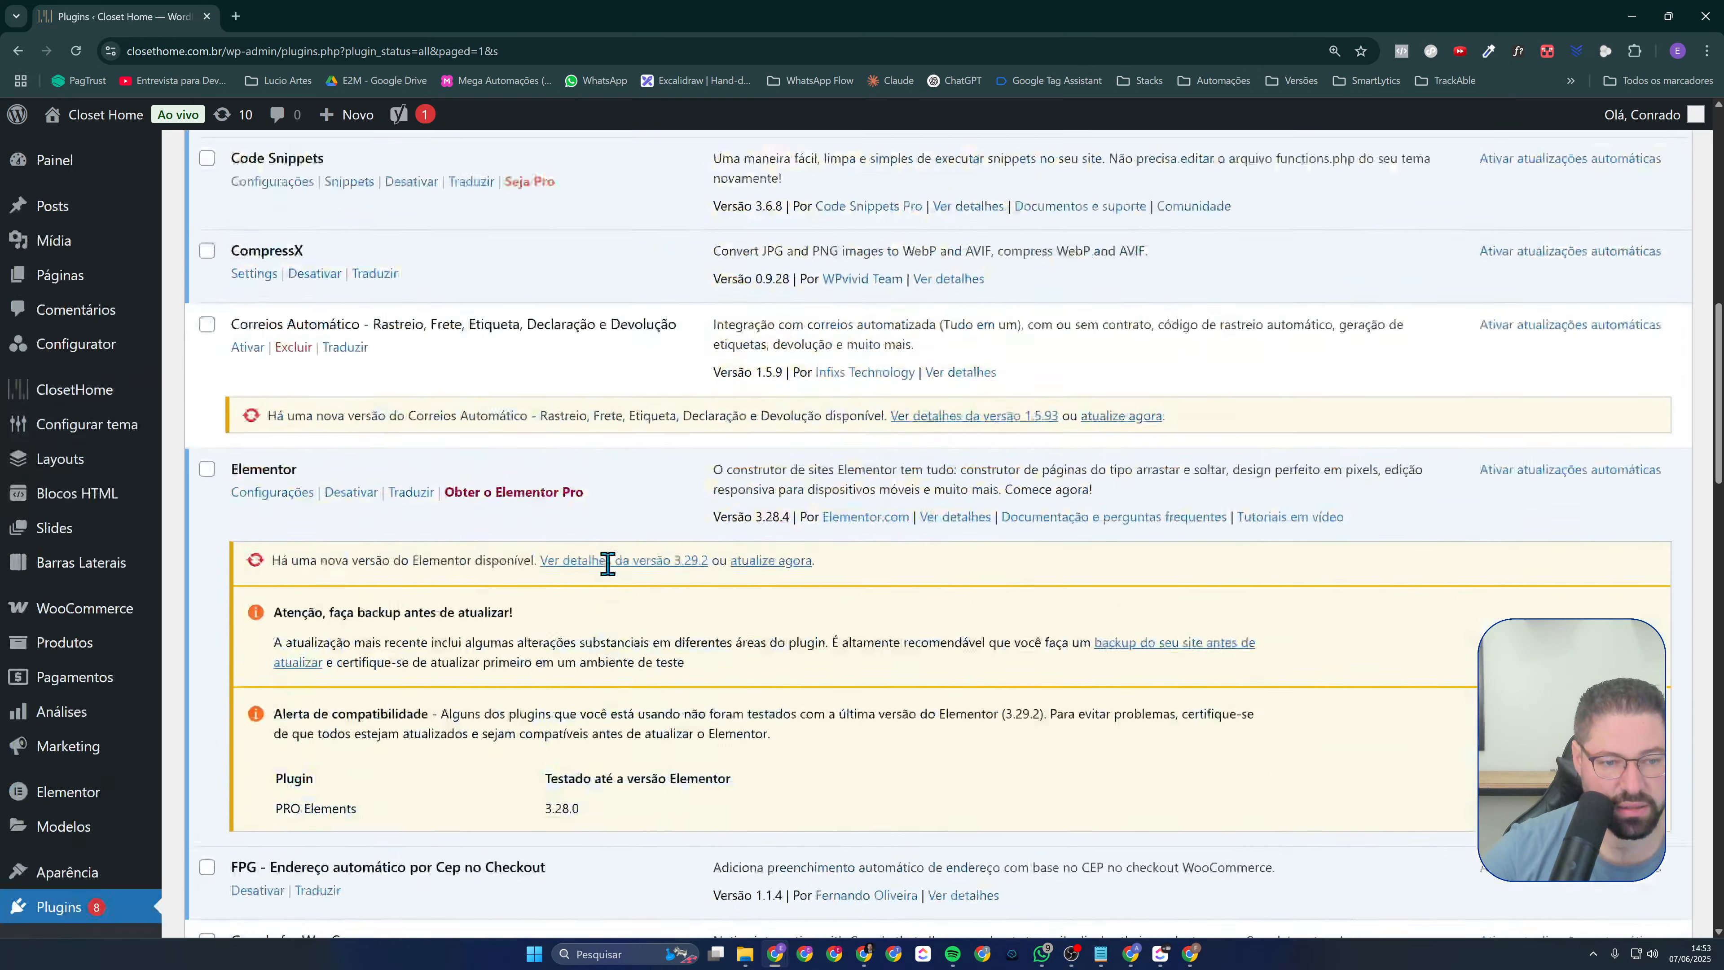
scroll(608, 567, "down", 7)
scroll(576, 550, "down", 1)
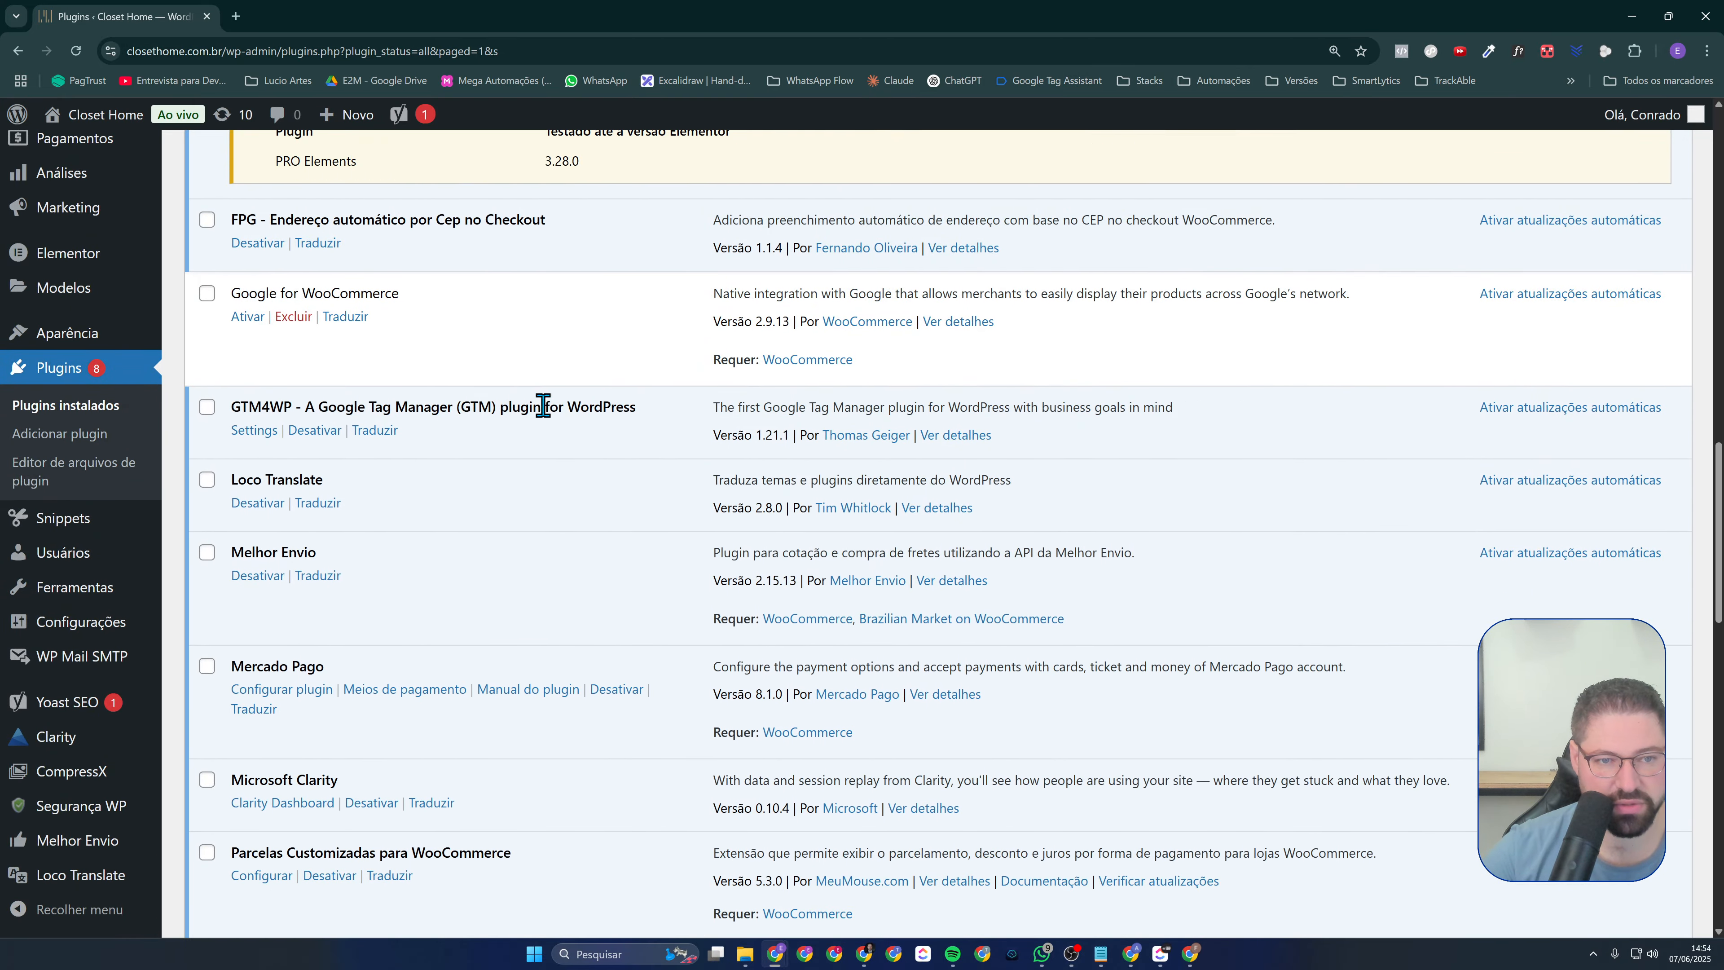
left_click(261, 432)
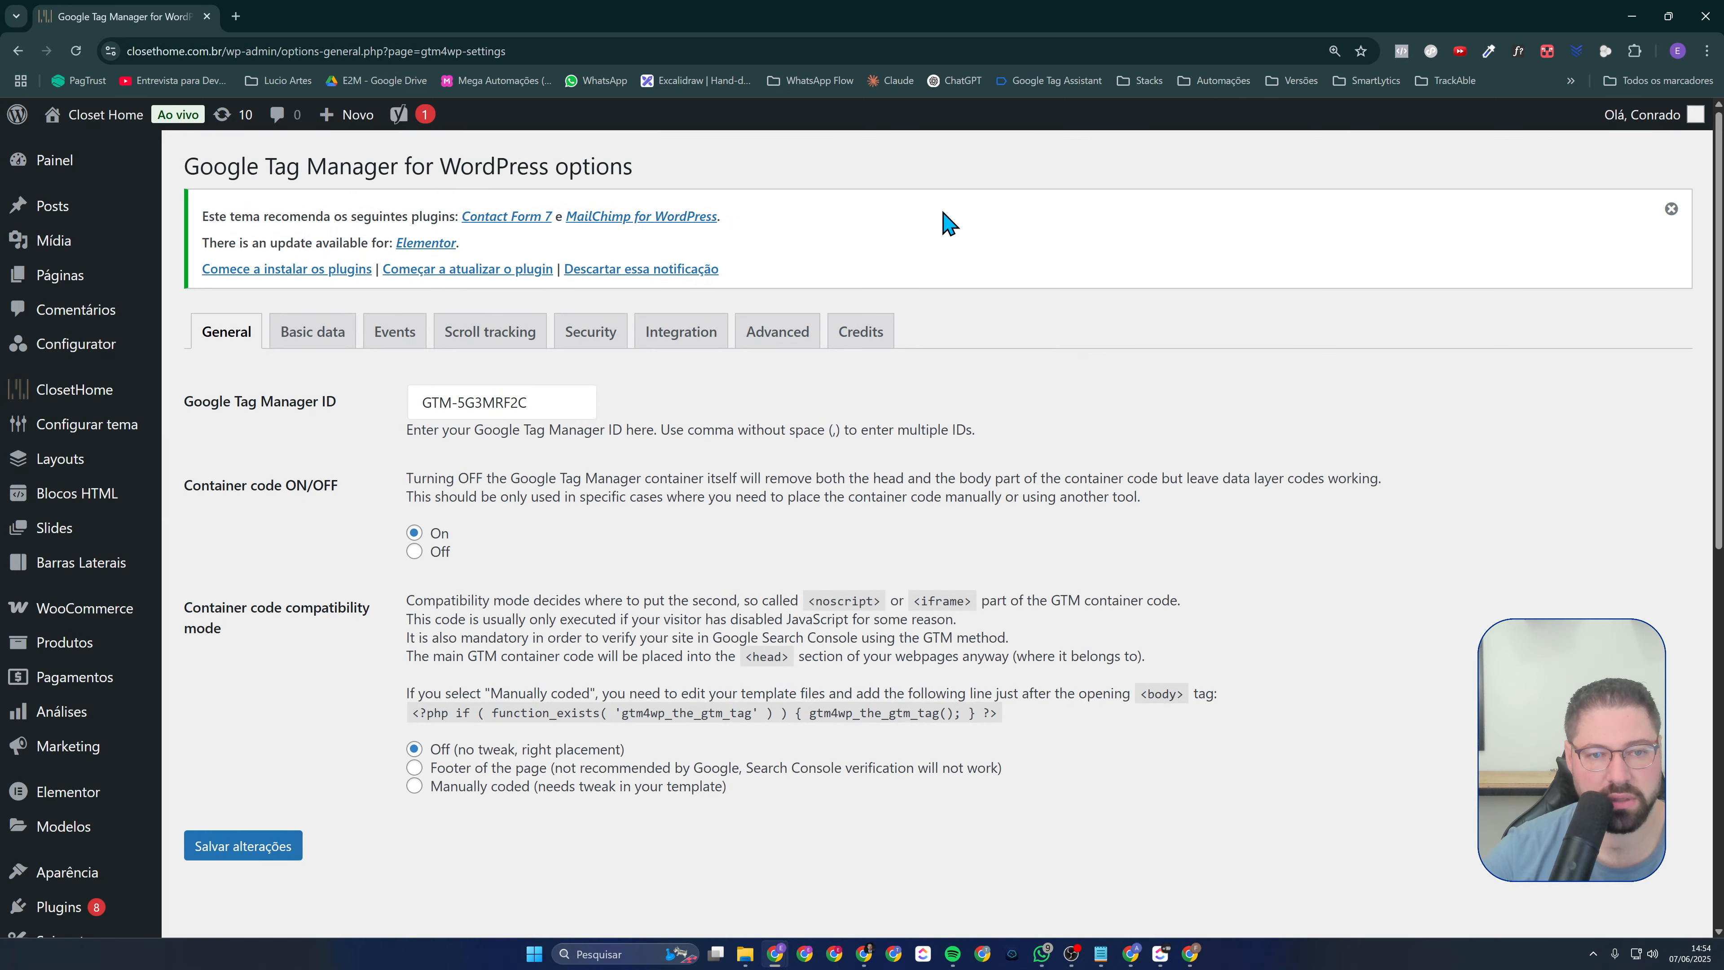
Switch to Google Tag Manager and copy the container ID GTM-T59PWGMQ from the web container's head installation code
left_click_drag(822, 16, 0, 227)
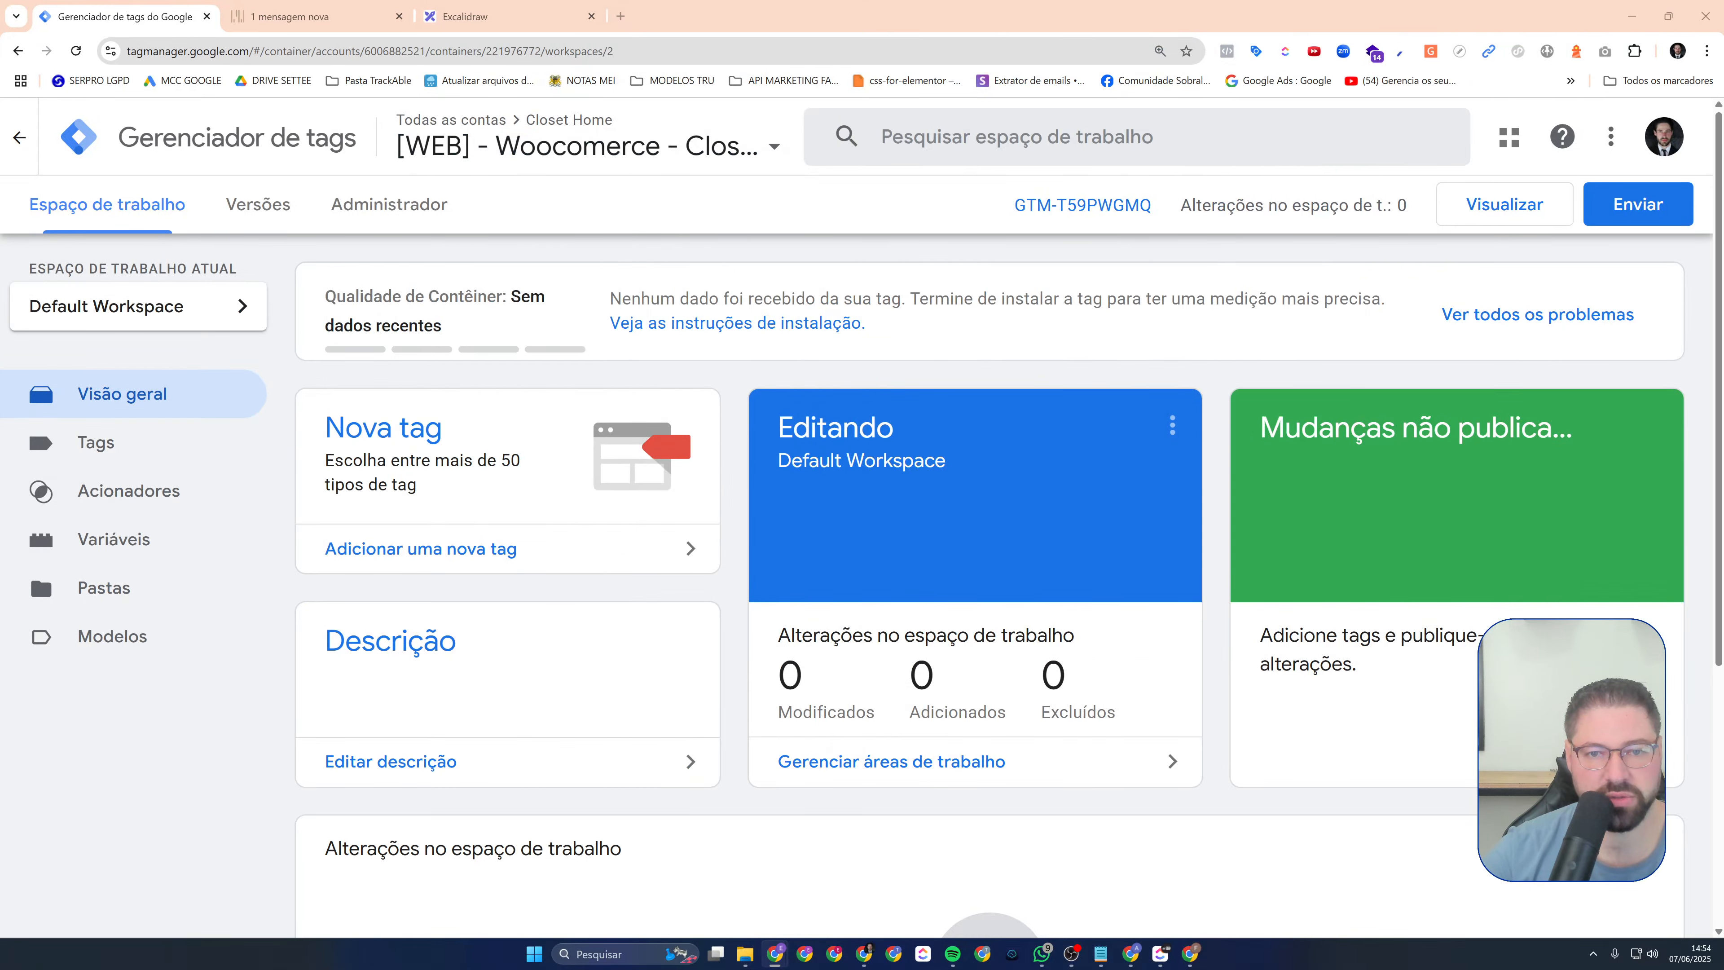
left_click(1097, 206)
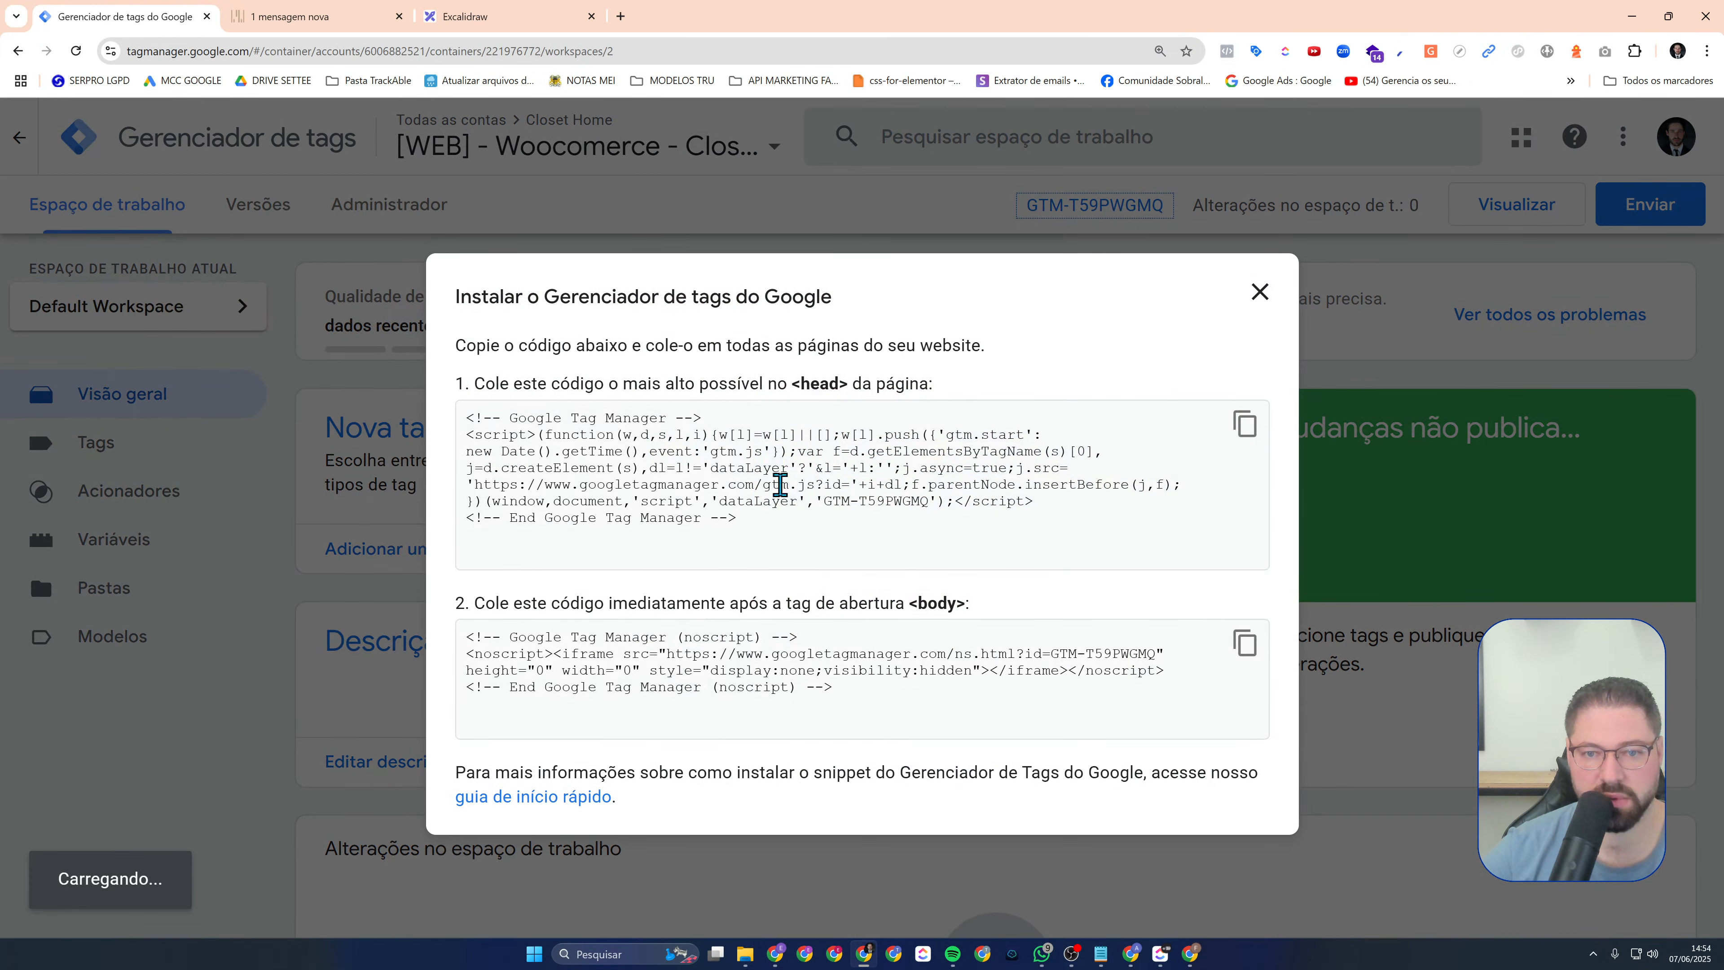
left_click_drag(822, 503, 925, 501)
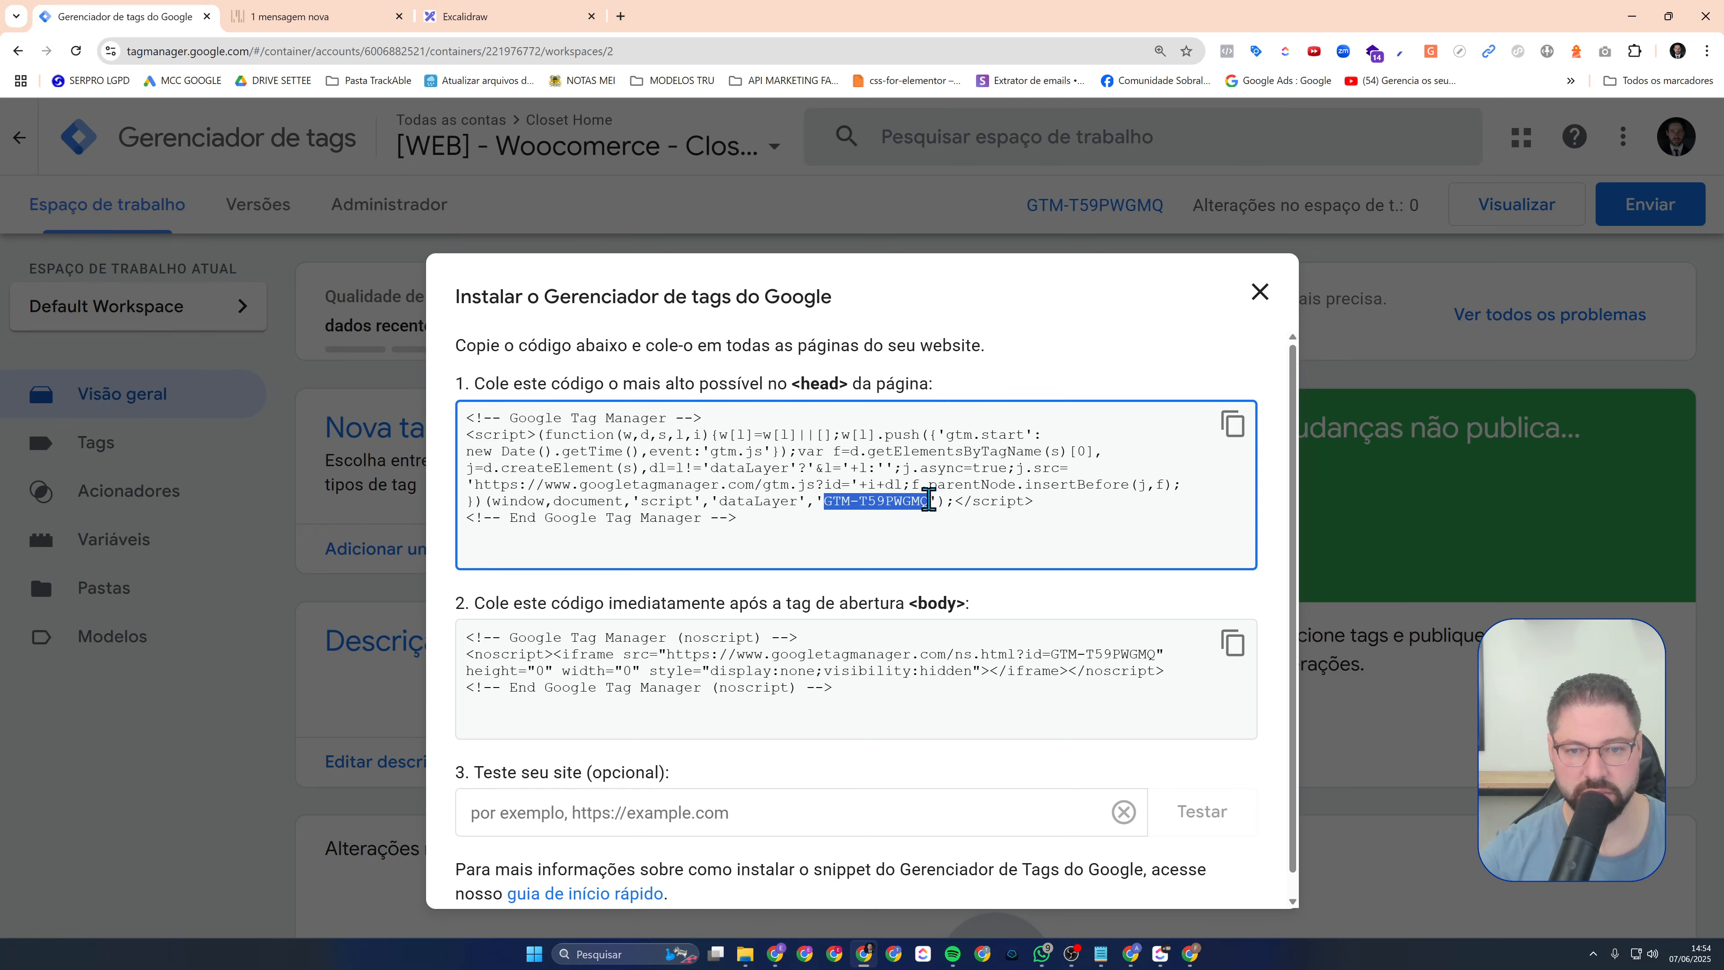
Back in WordPress, set the GTM4WP plugin's Google Tag Manager ID to GTM-T59PWGMQ and save the changes
left_click_drag(0, 170, 896, 115)
double_click(903, 118)
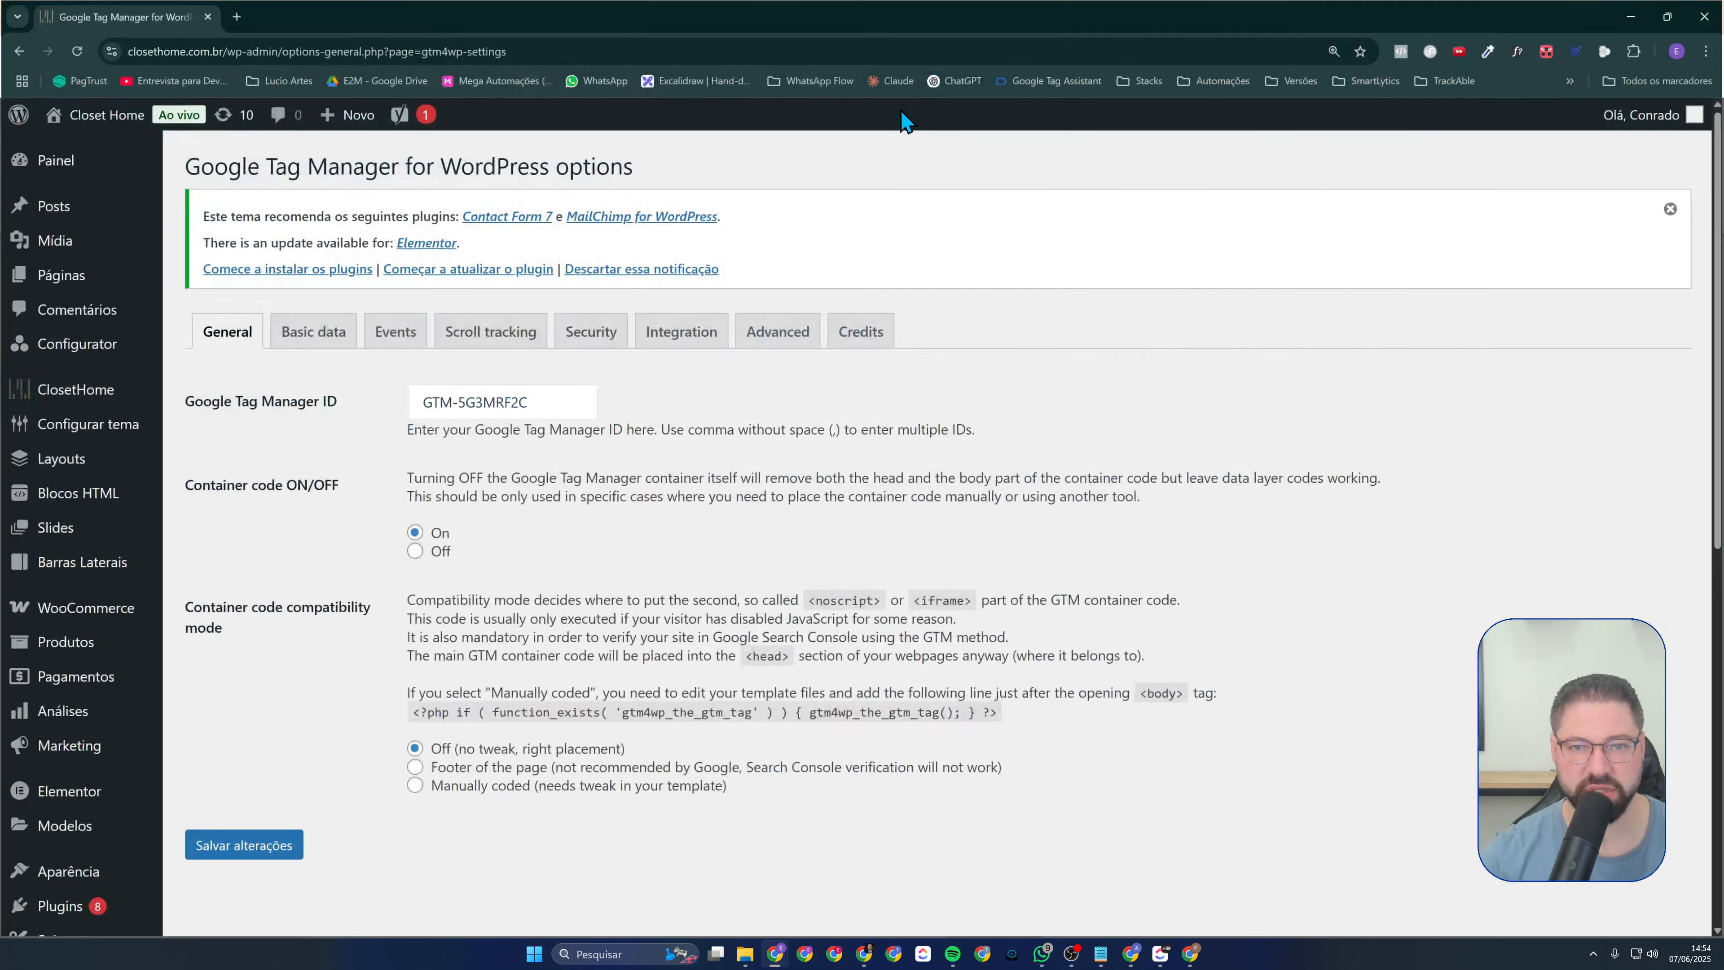
double_click(550, 403)
type("T59PWGMQ")
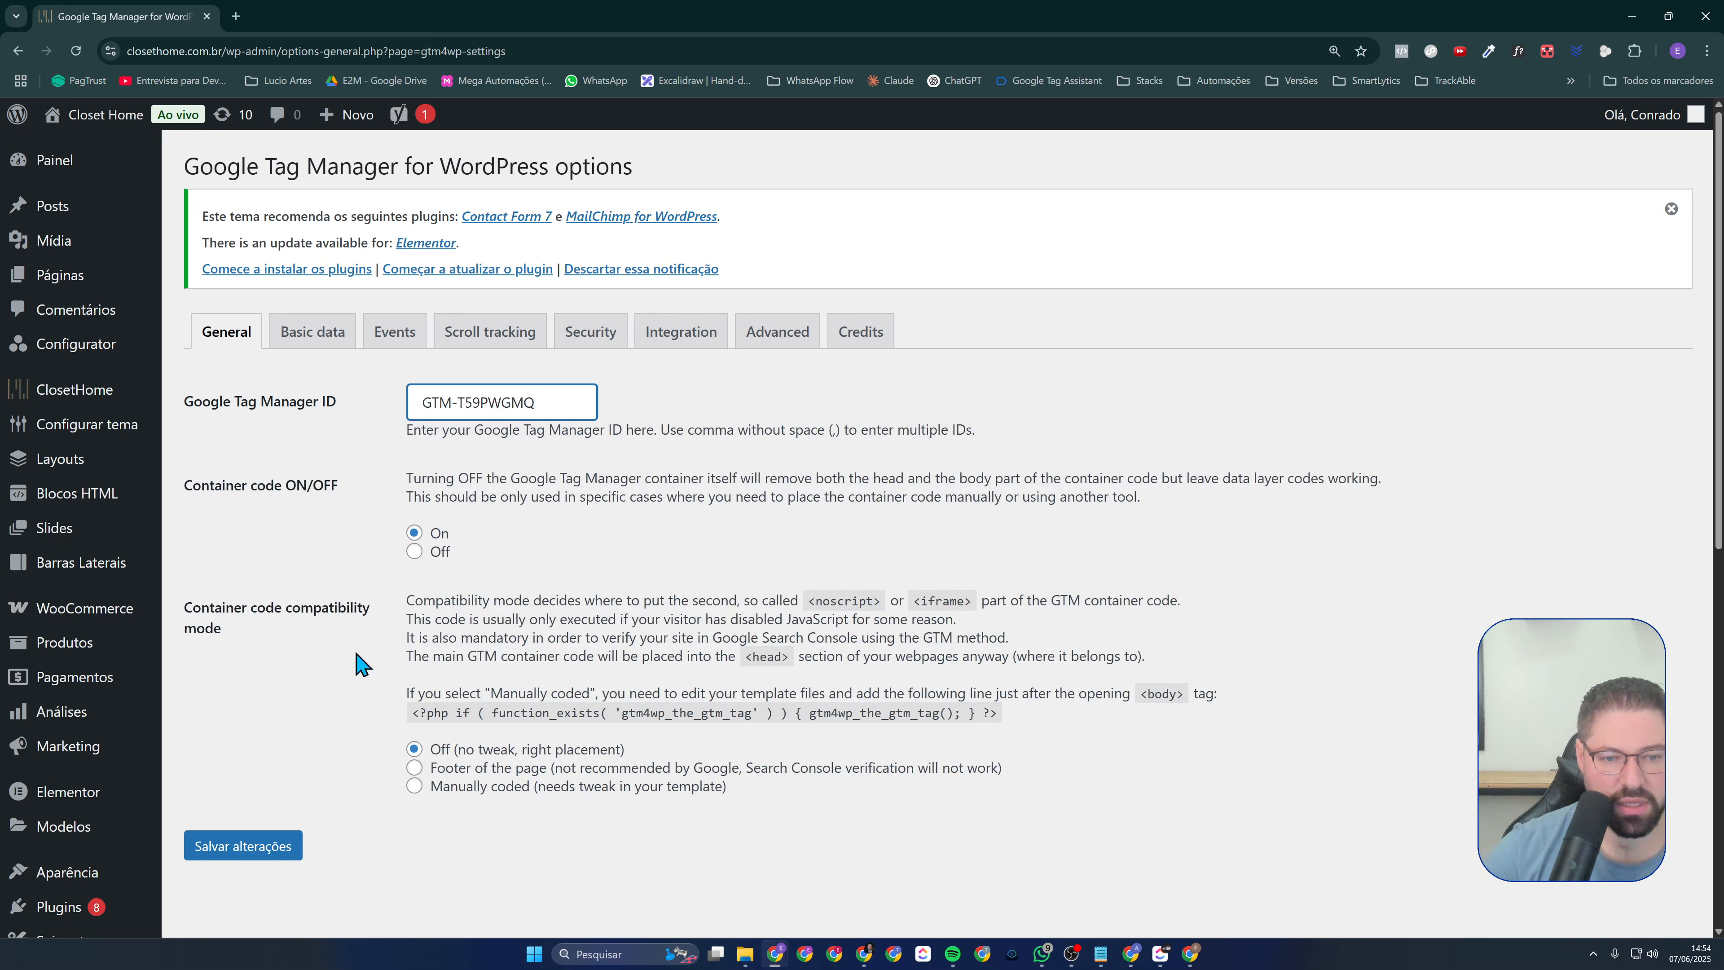
left_click(280, 856)
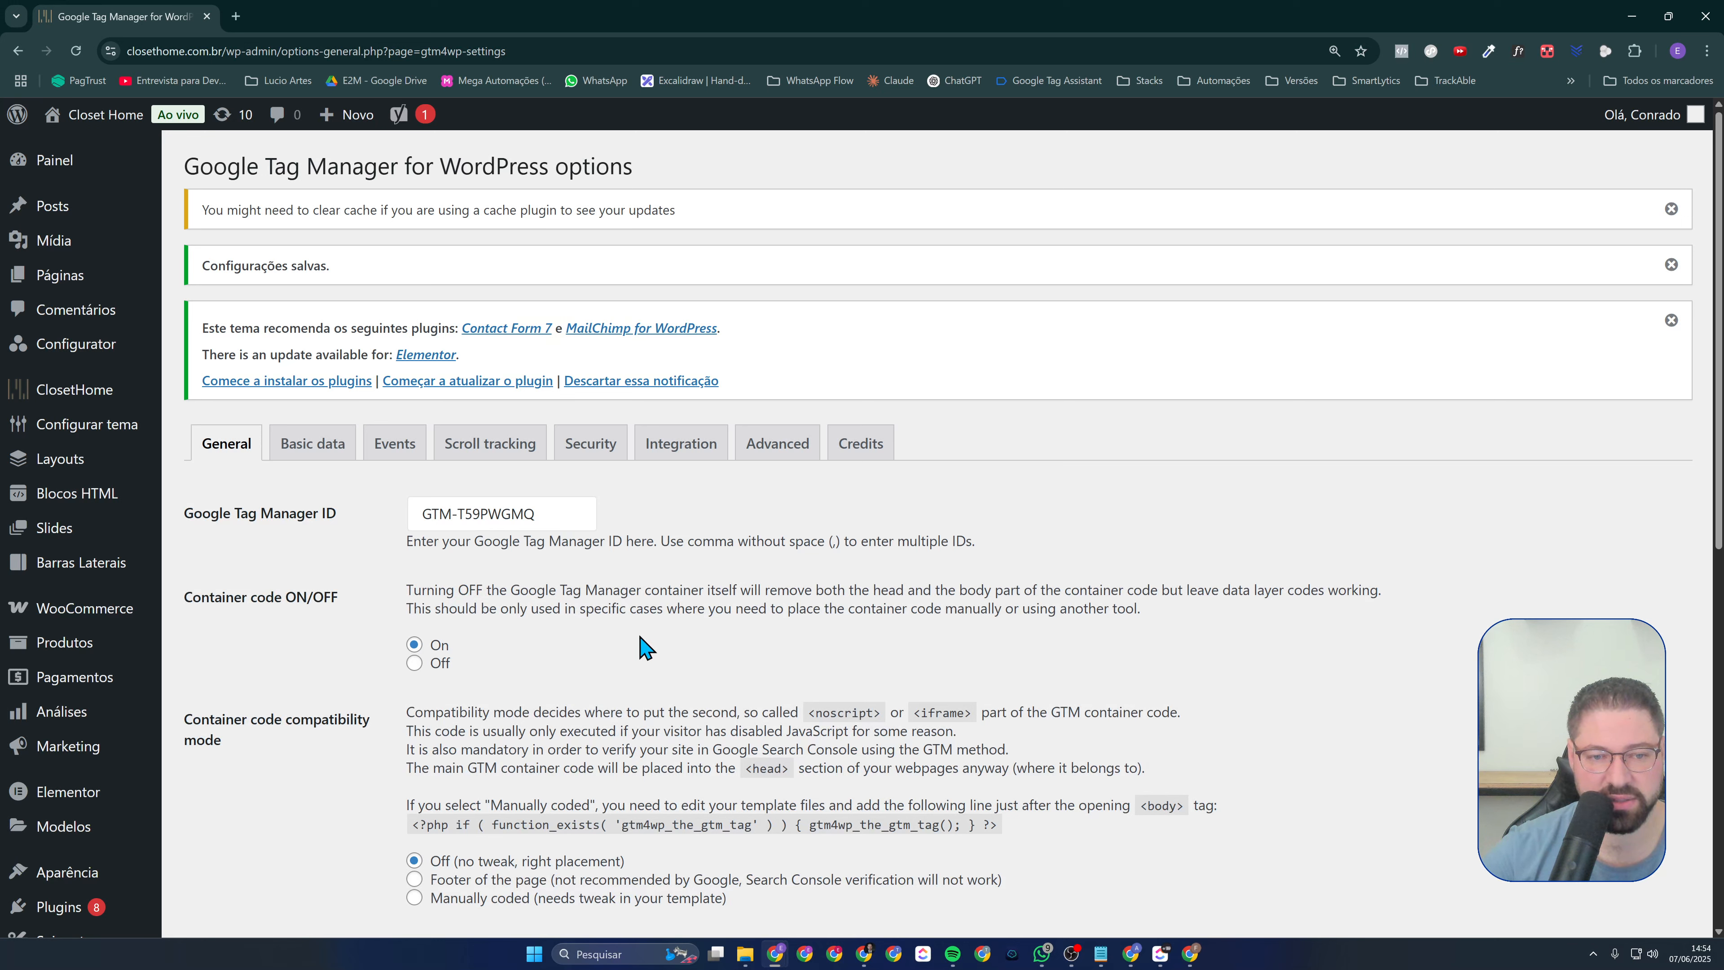
Open the GTM4WP plugin's WooCommerce integration options
scroll(475, 591, "down", 1)
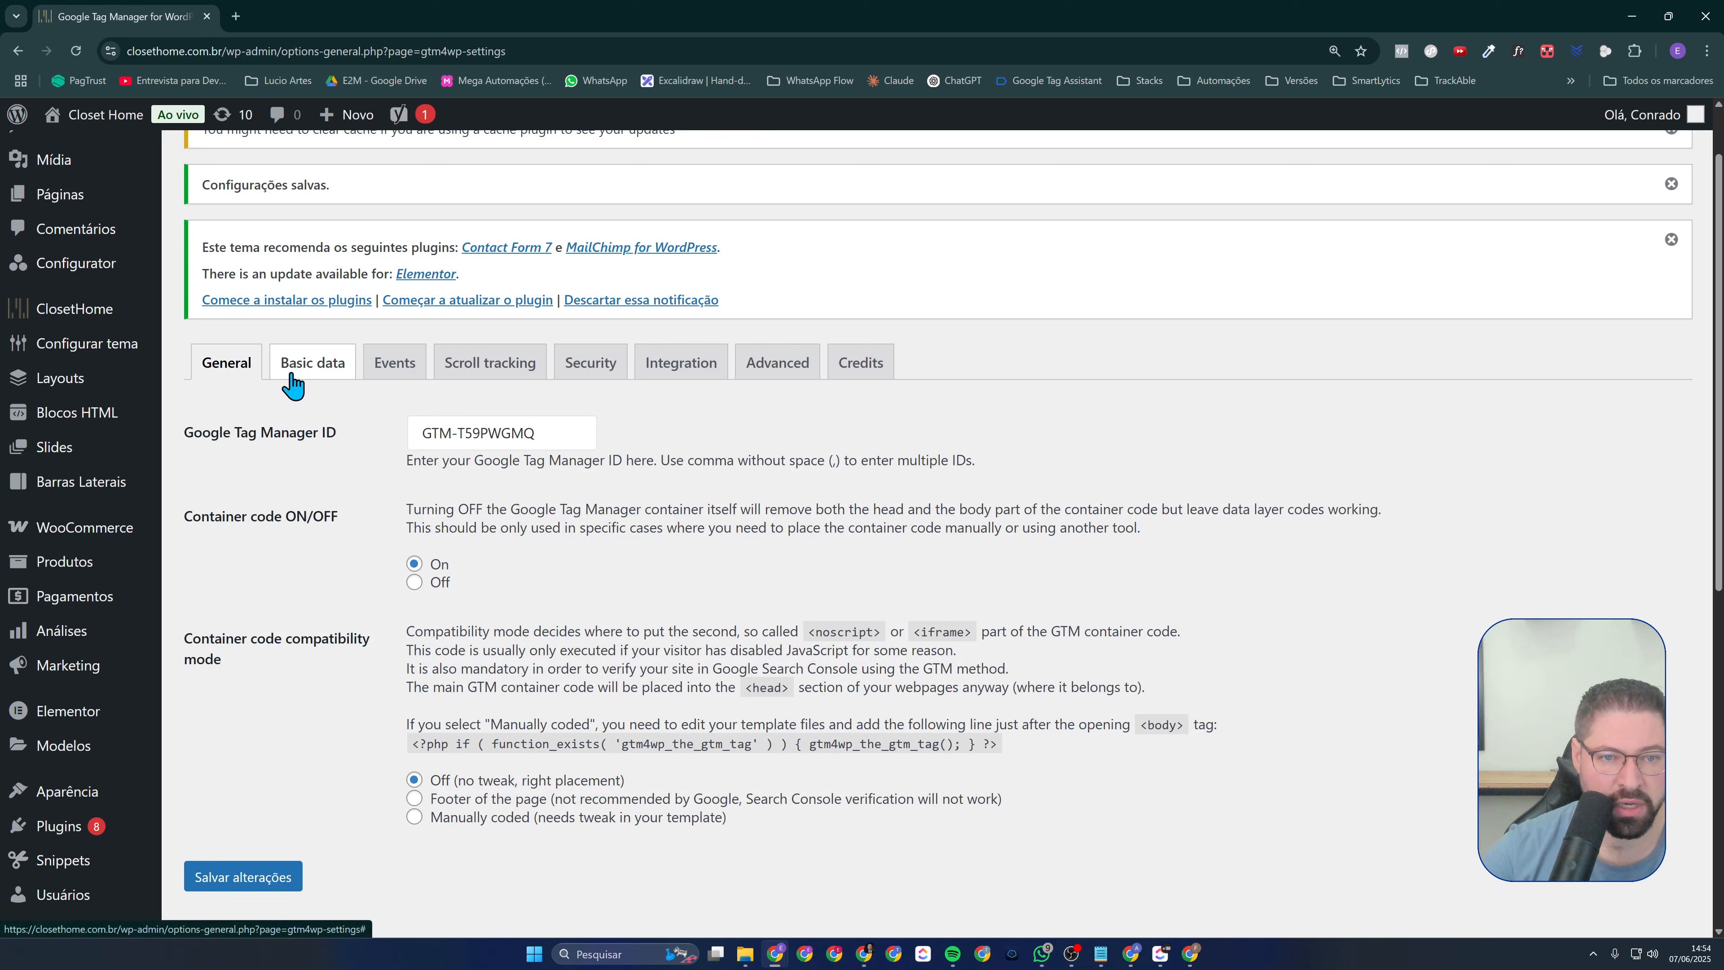
left_click(671, 370)
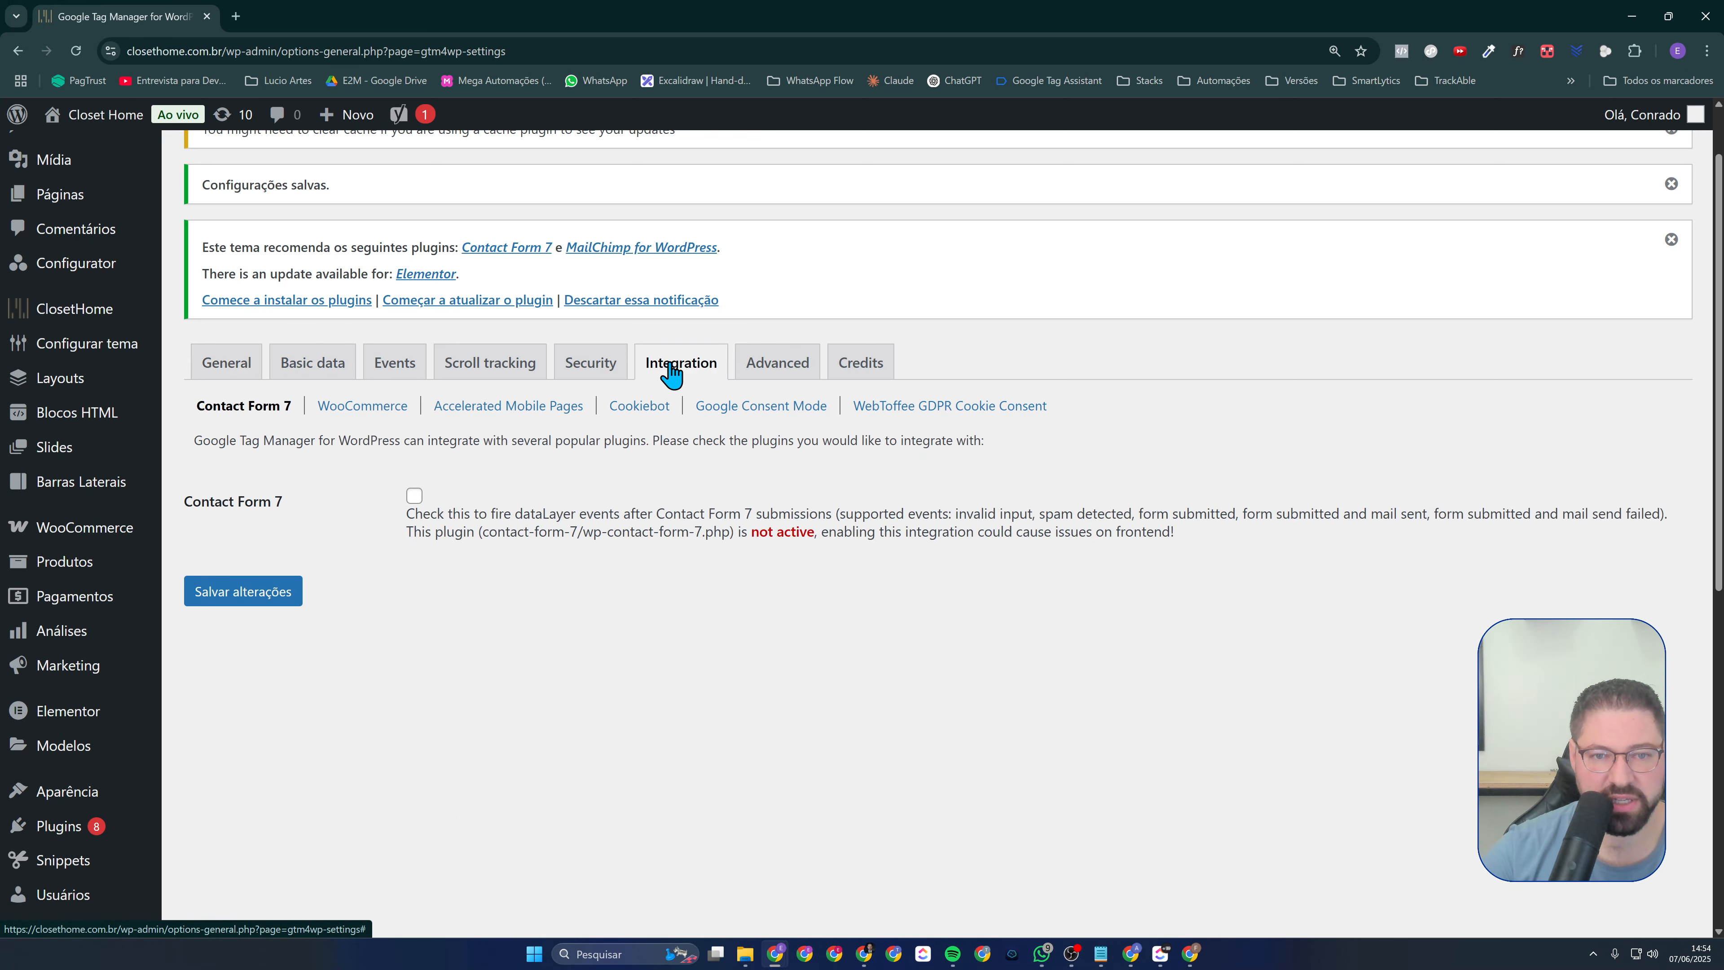
left_click(357, 410)
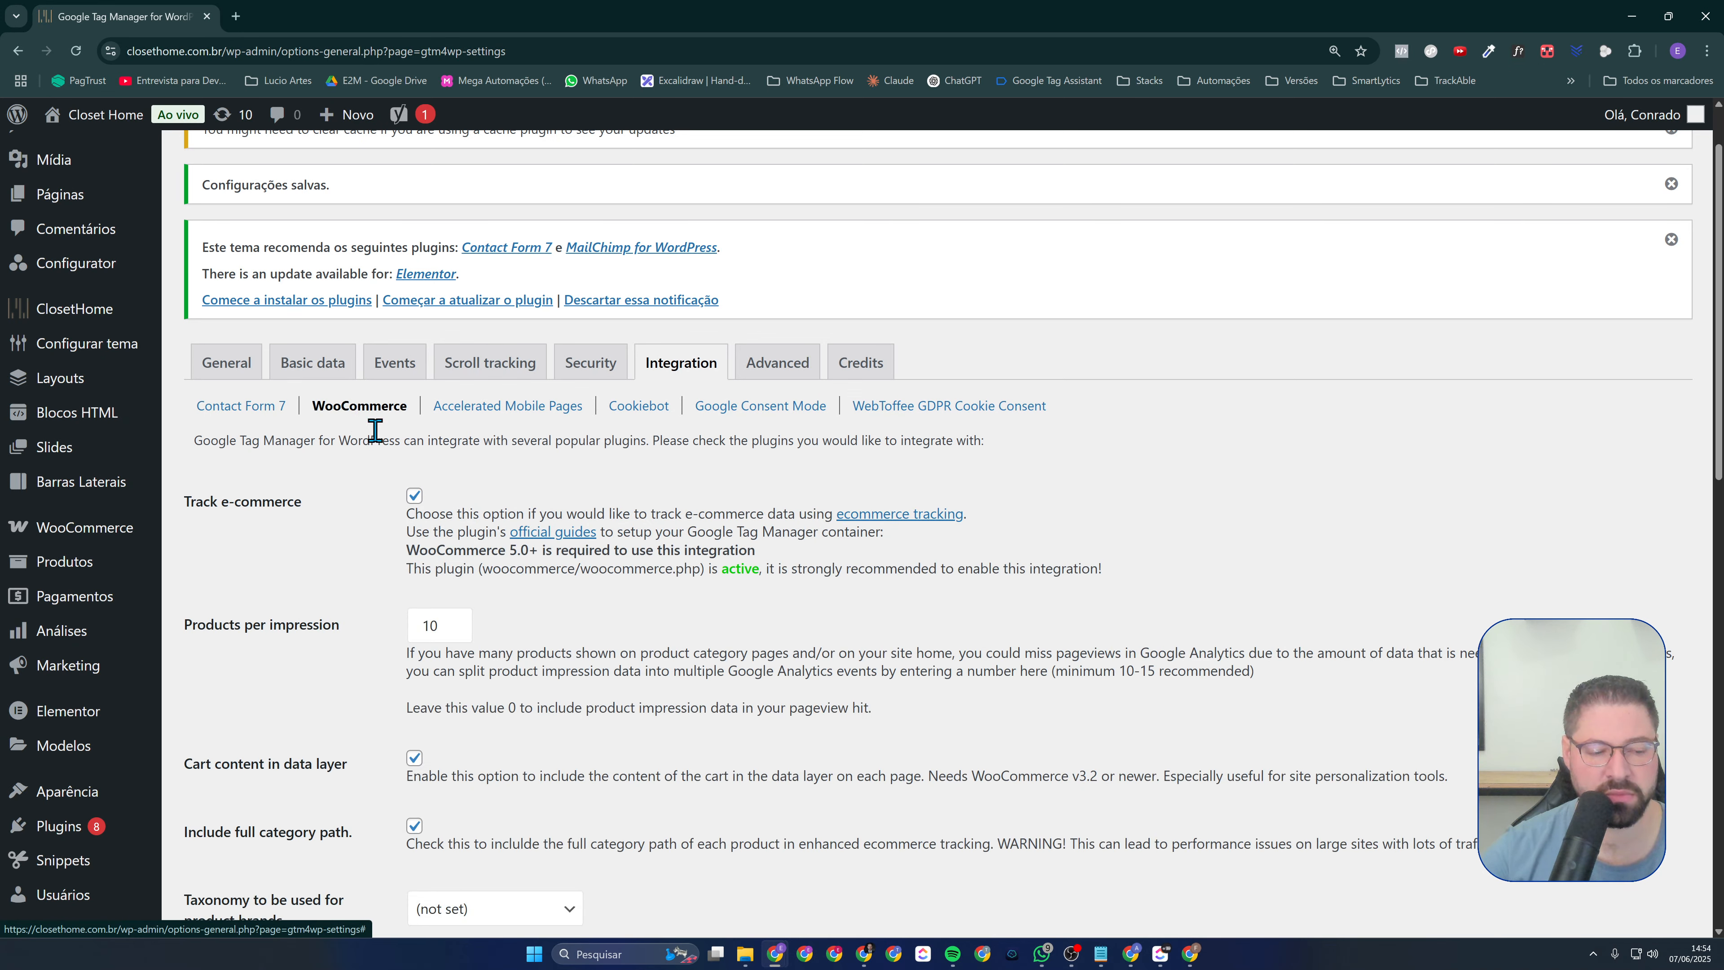
Review the WooCommerce tracking options, from e-commerce tracking and data layer content to tax, shipping, product ID and order flagging settings
key("ctrl+f")
type("54")
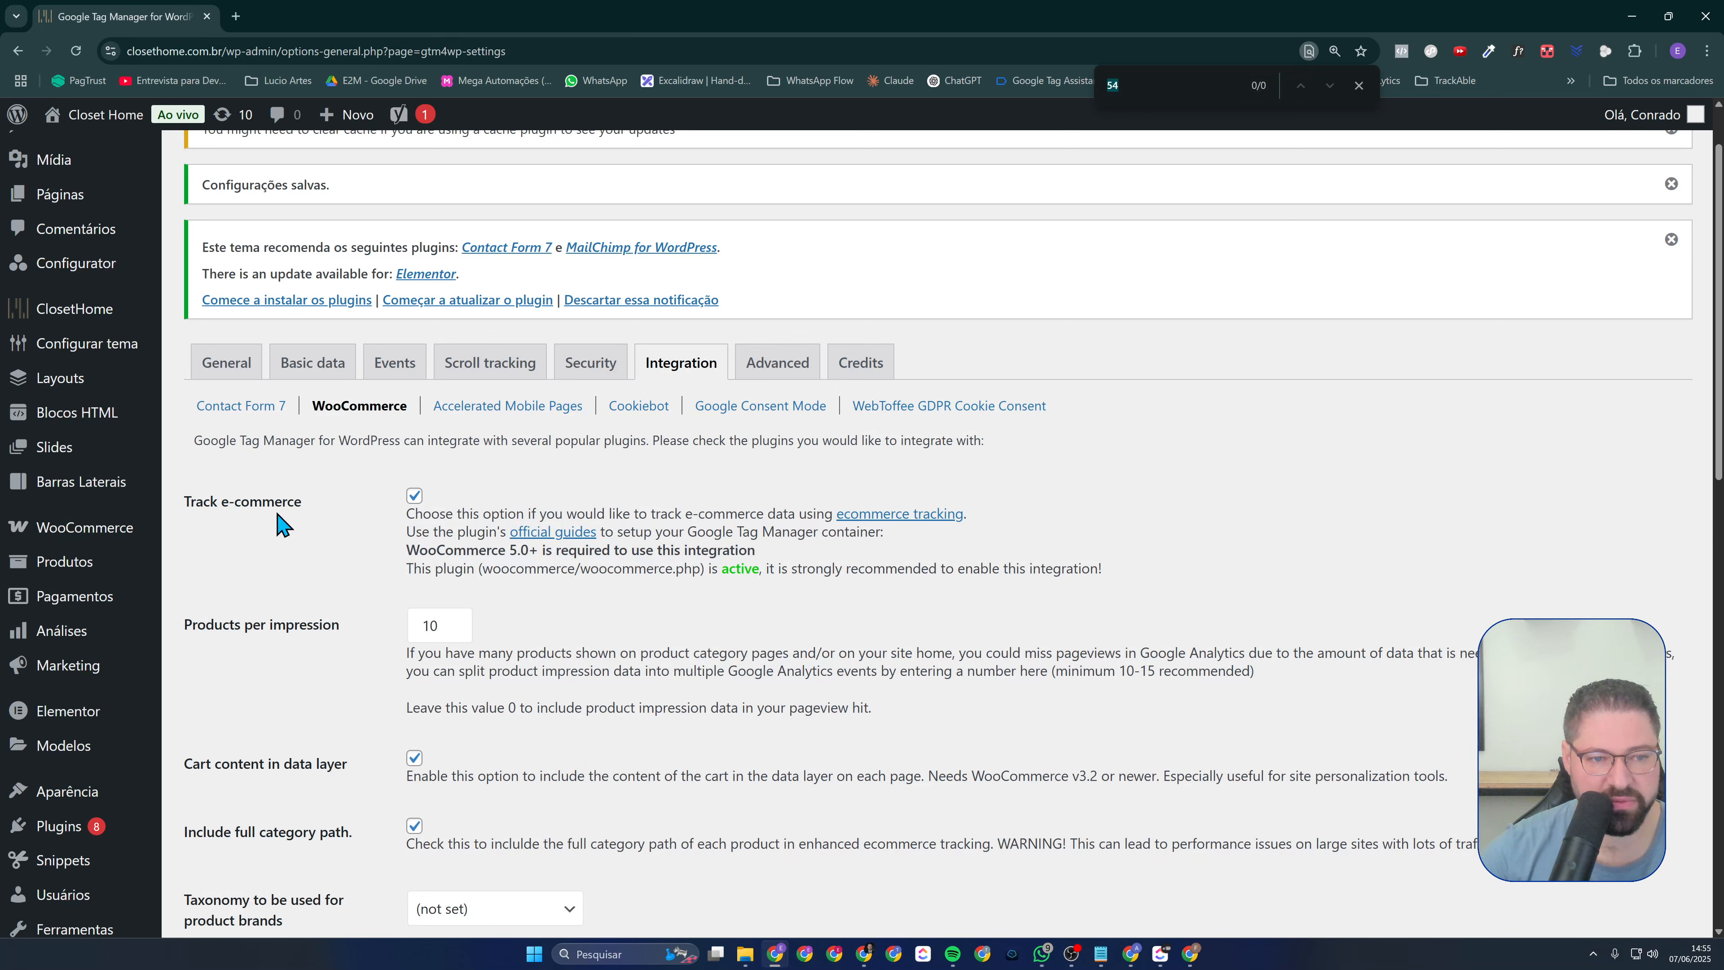
scroll(553, 834, "down", 1)
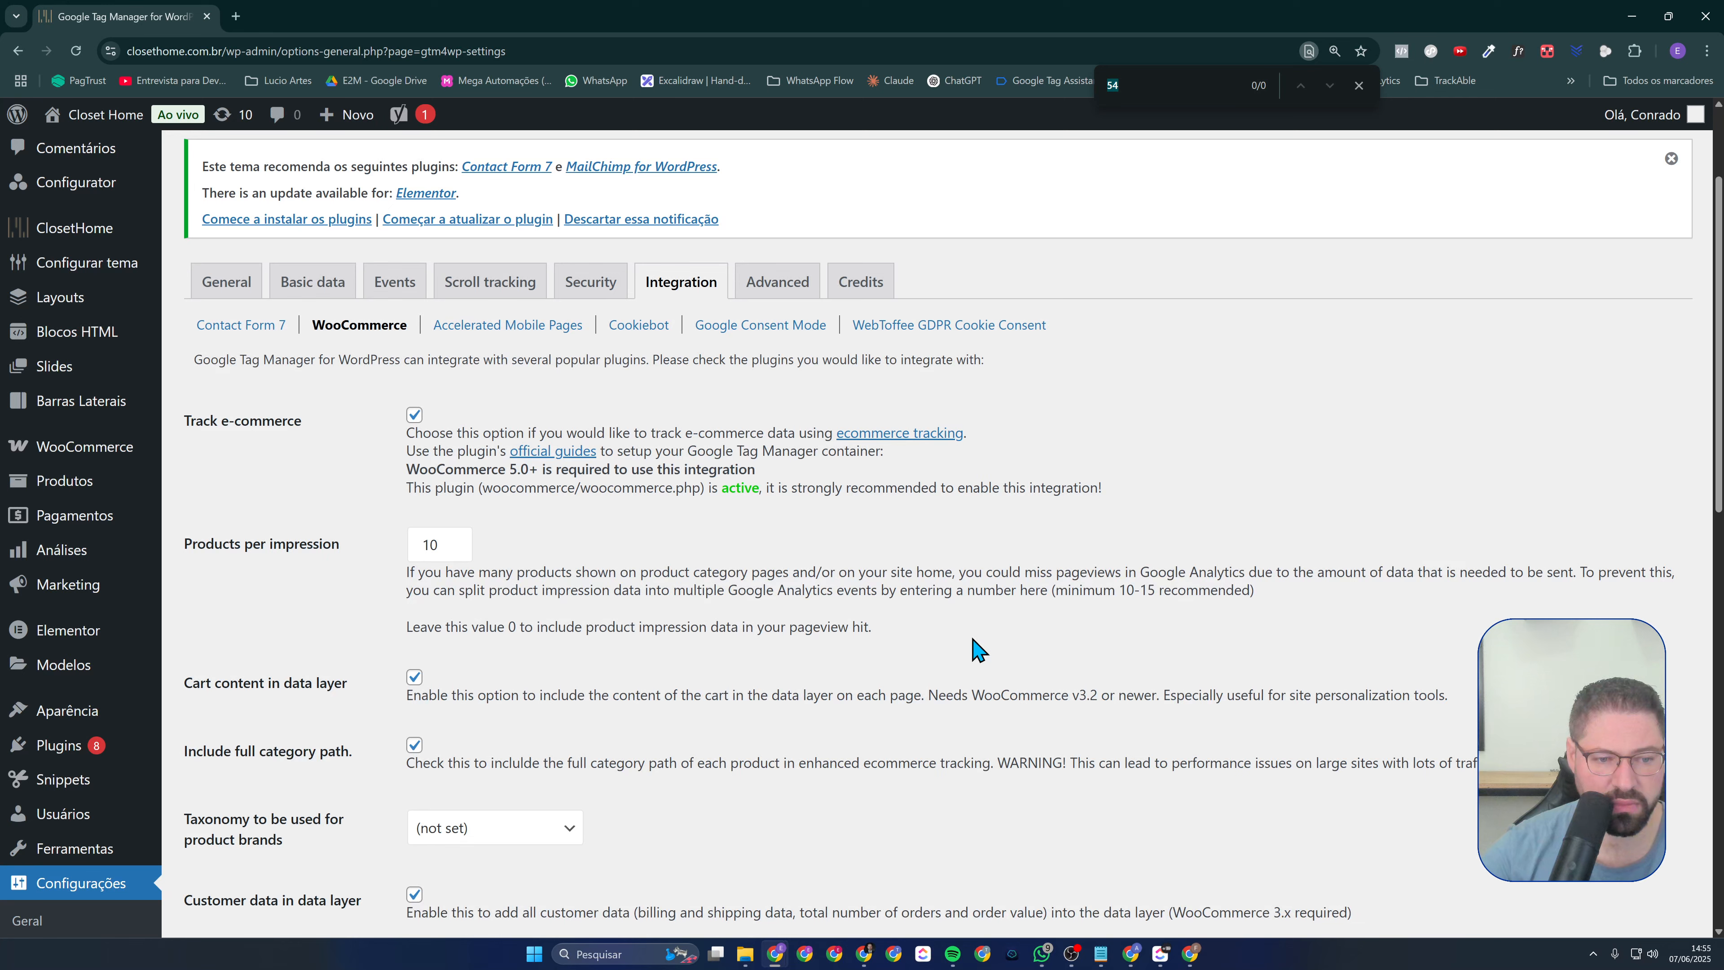
scroll(606, 569, "down", 1)
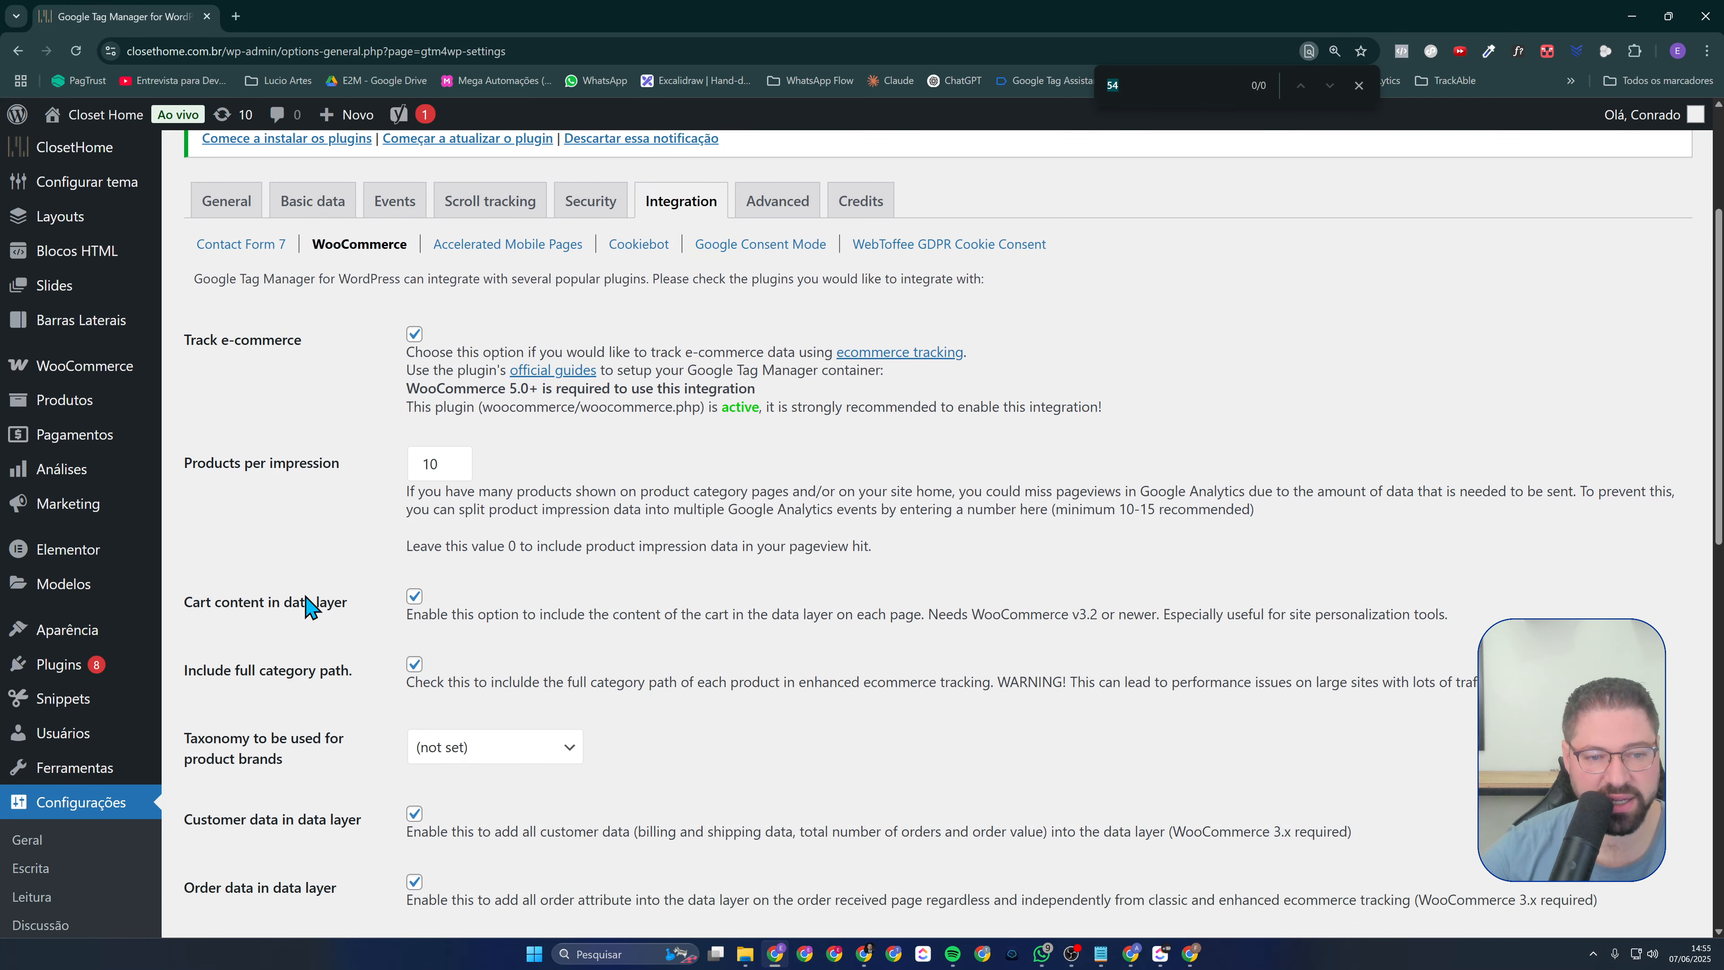
scroll(257, 630, "down", 1)
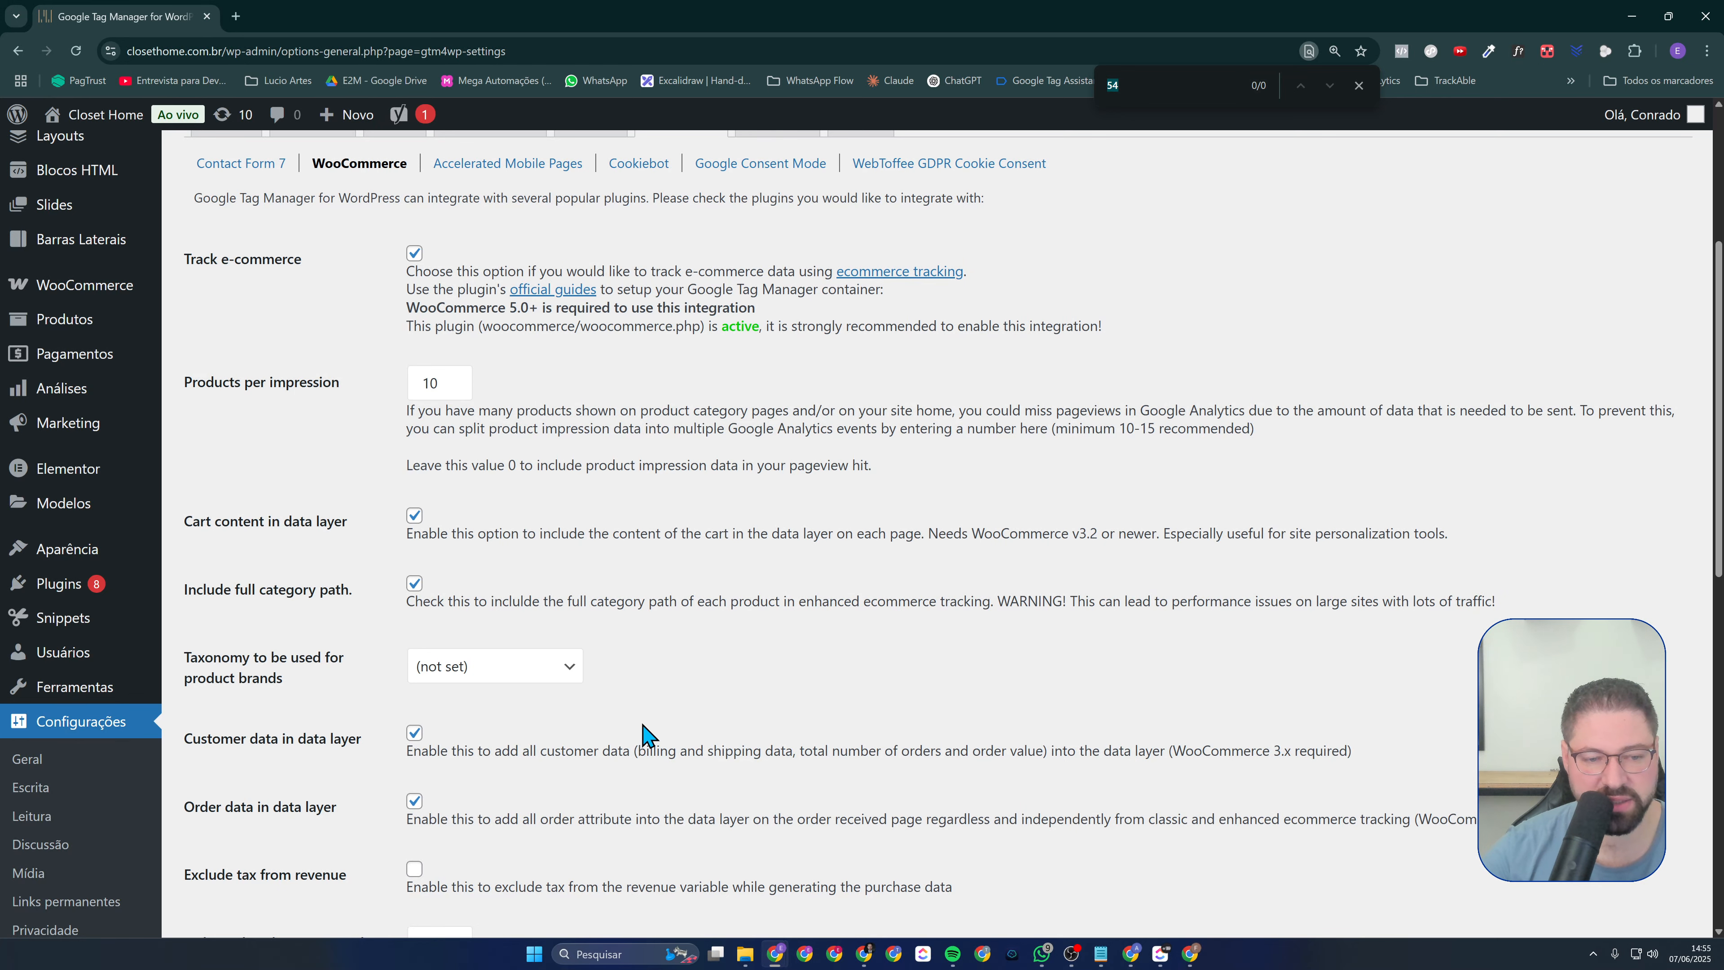
scroll(509, 720, "down", 1)
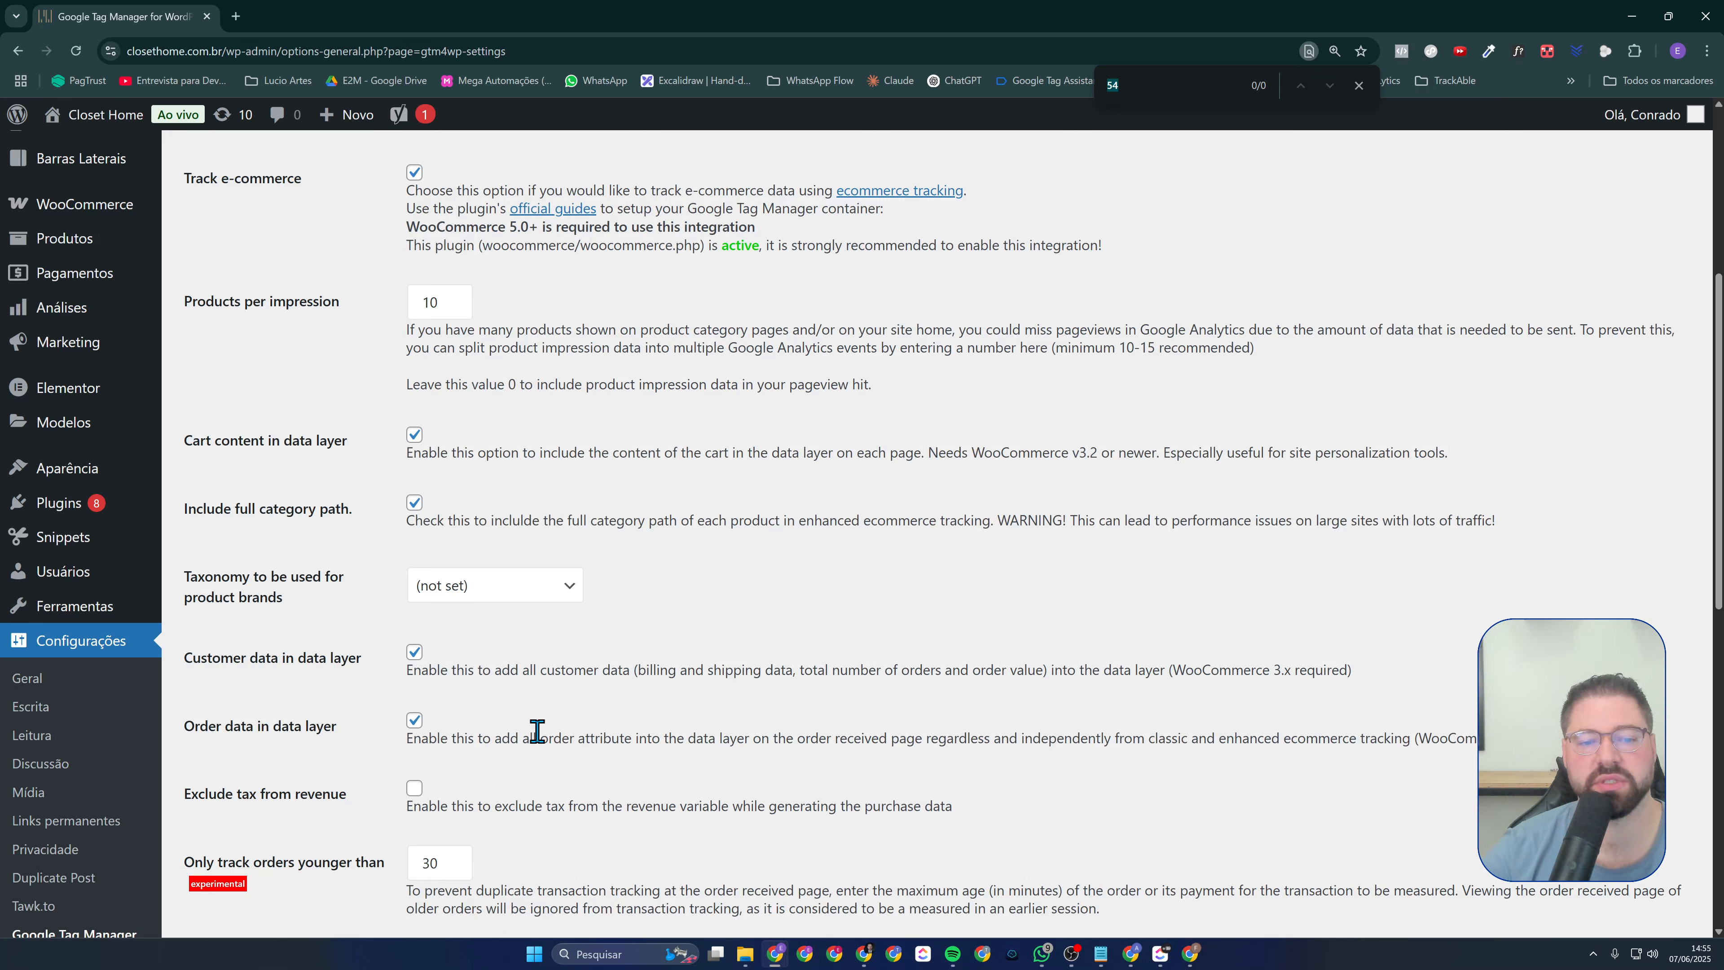
scroll(523, 741, "down", 1)
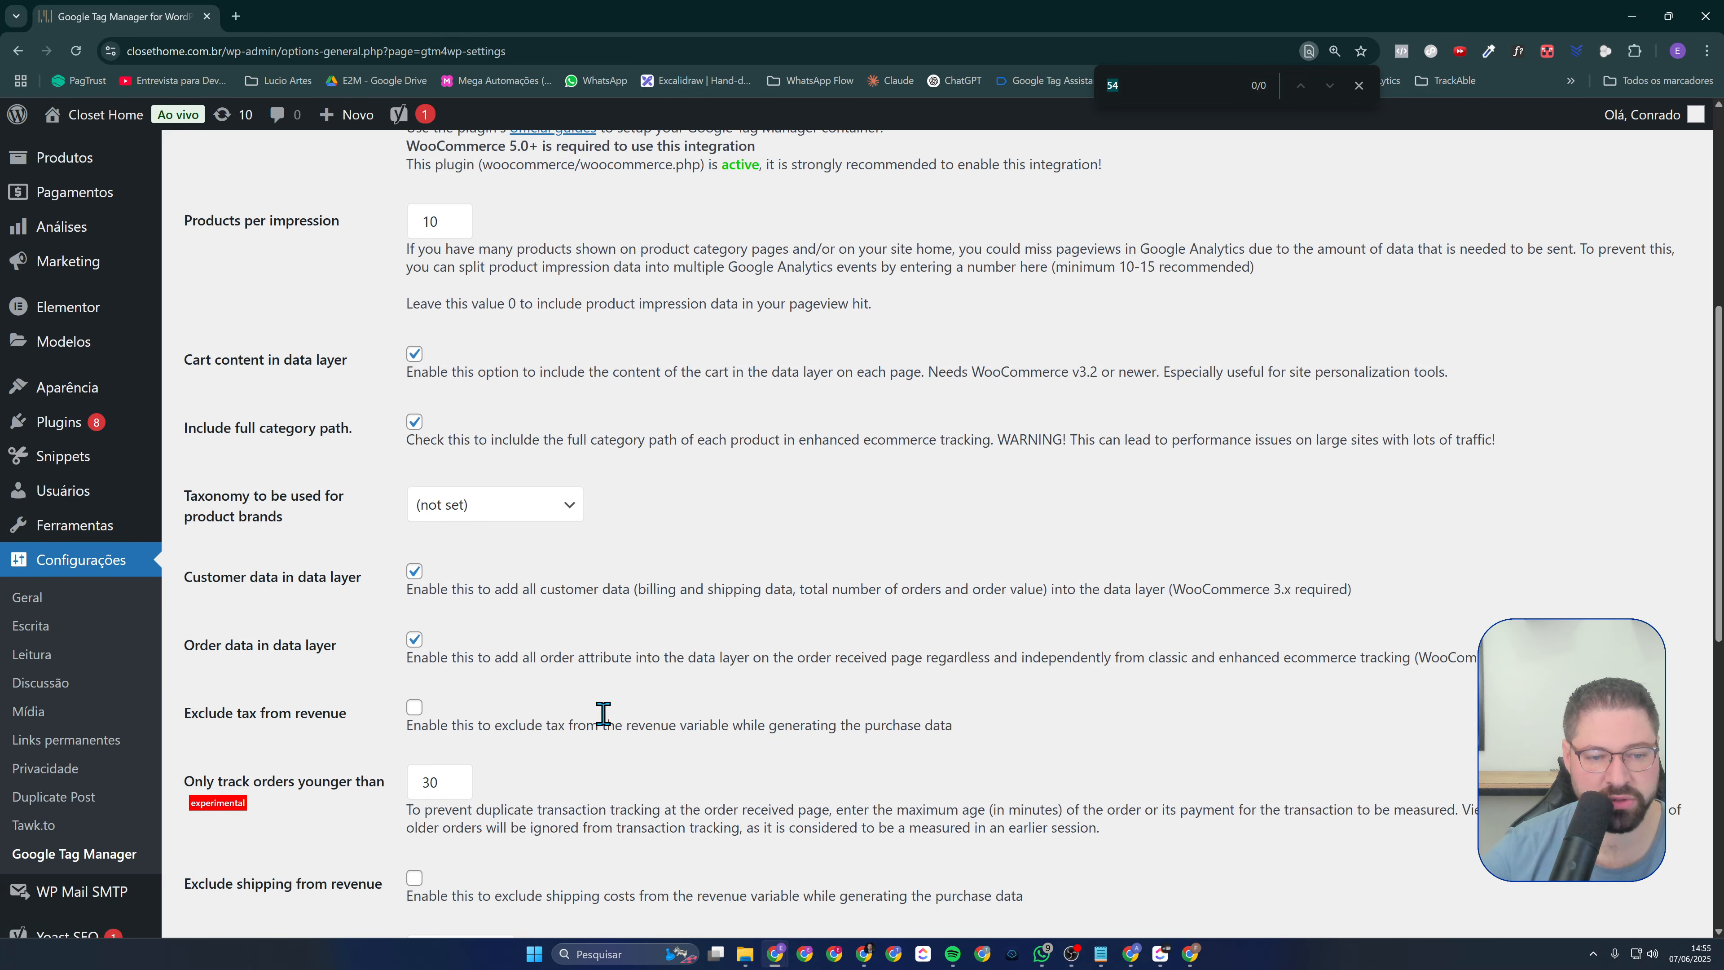
scroll(621, 682, "down", 3)
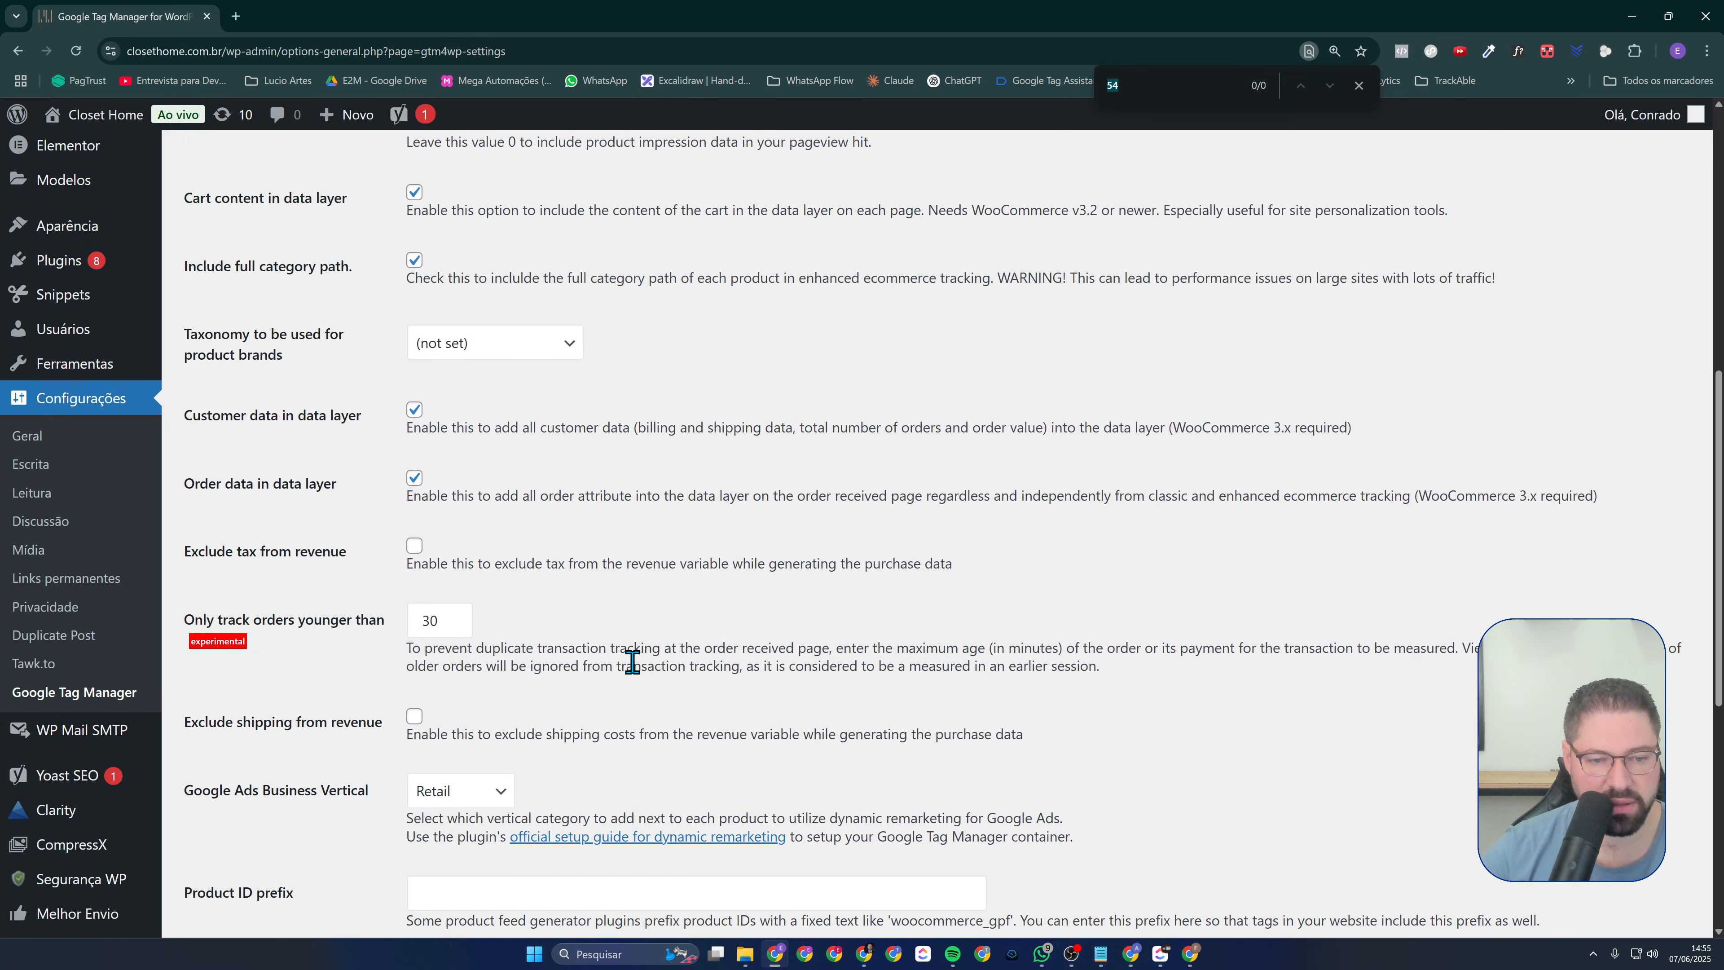
scroll(822, 675, "down", 5)
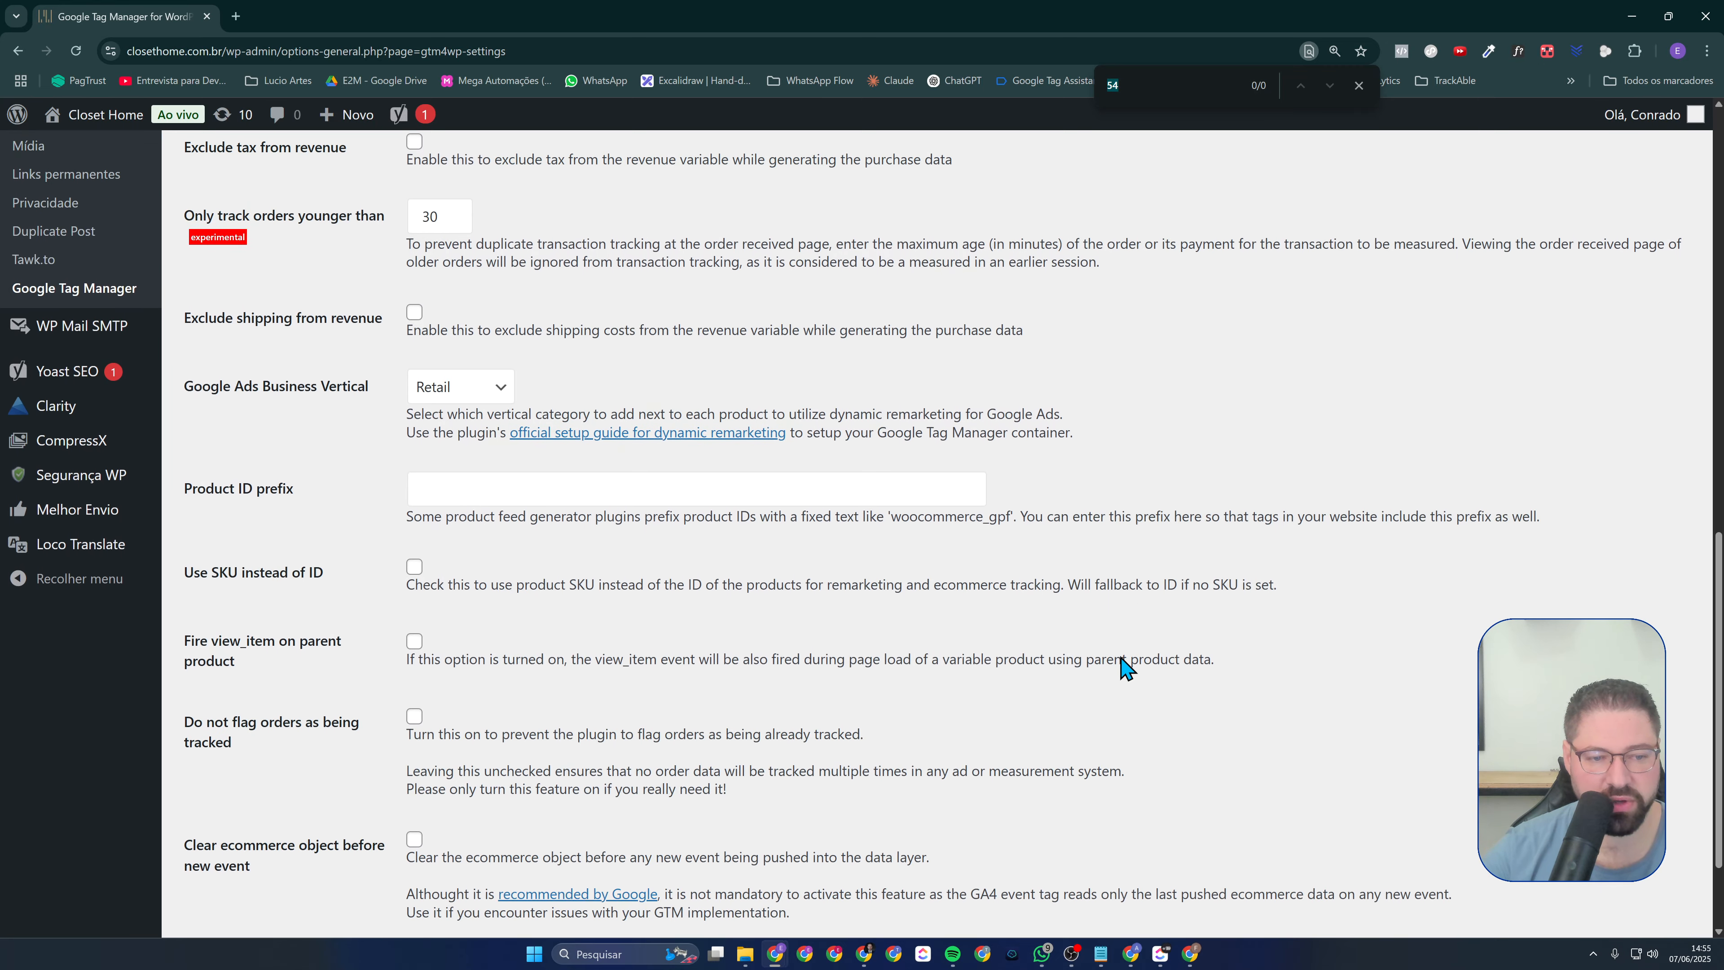
Save the GTM4WP plugin's WooCommerce integration settings
scroll(1127, 669, "down", 1)
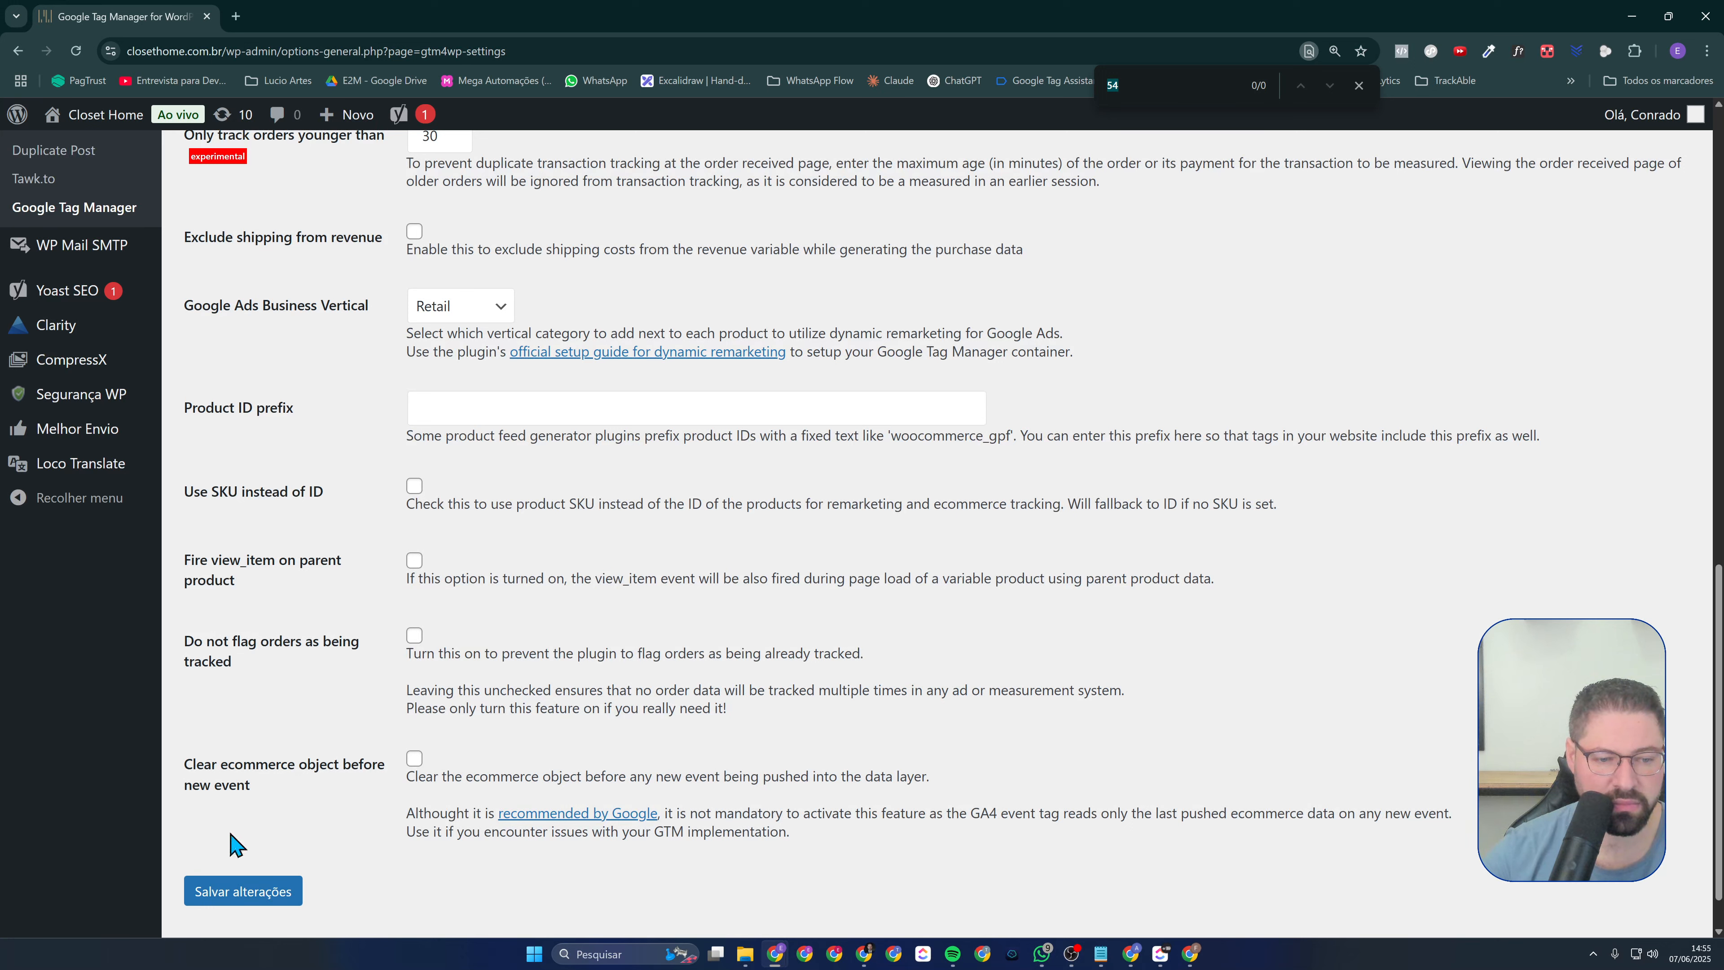
left_click(268, 896)
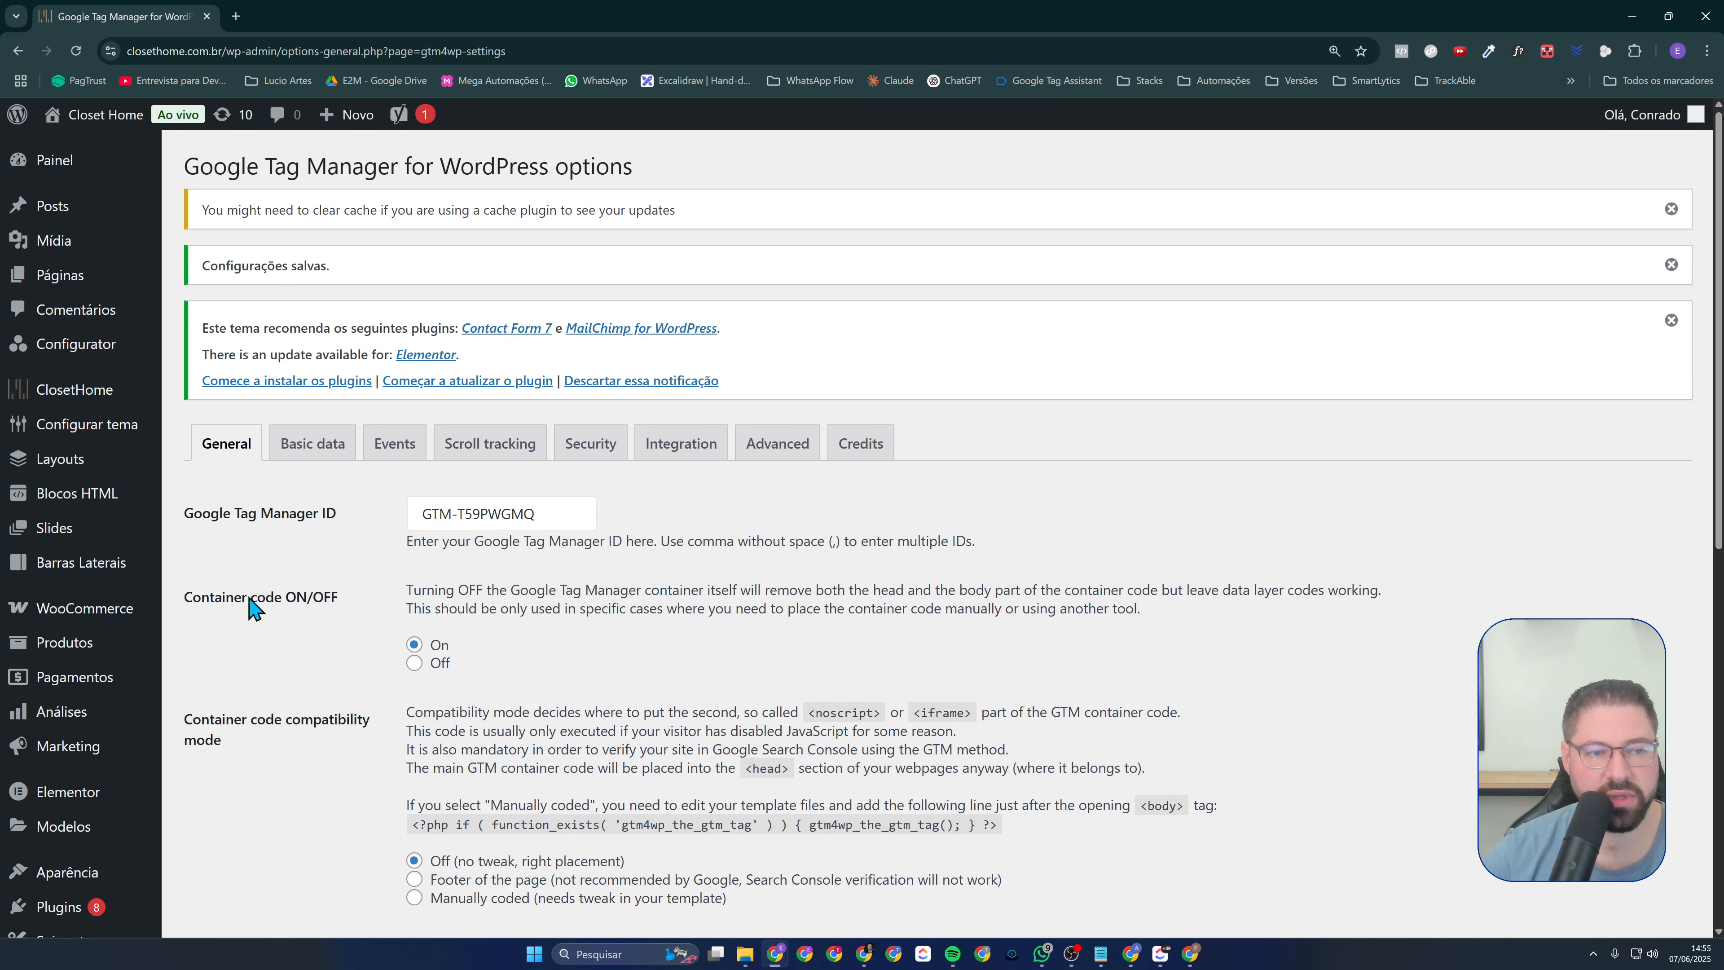
left_click(1633, 16)
left_click(1264, 294)
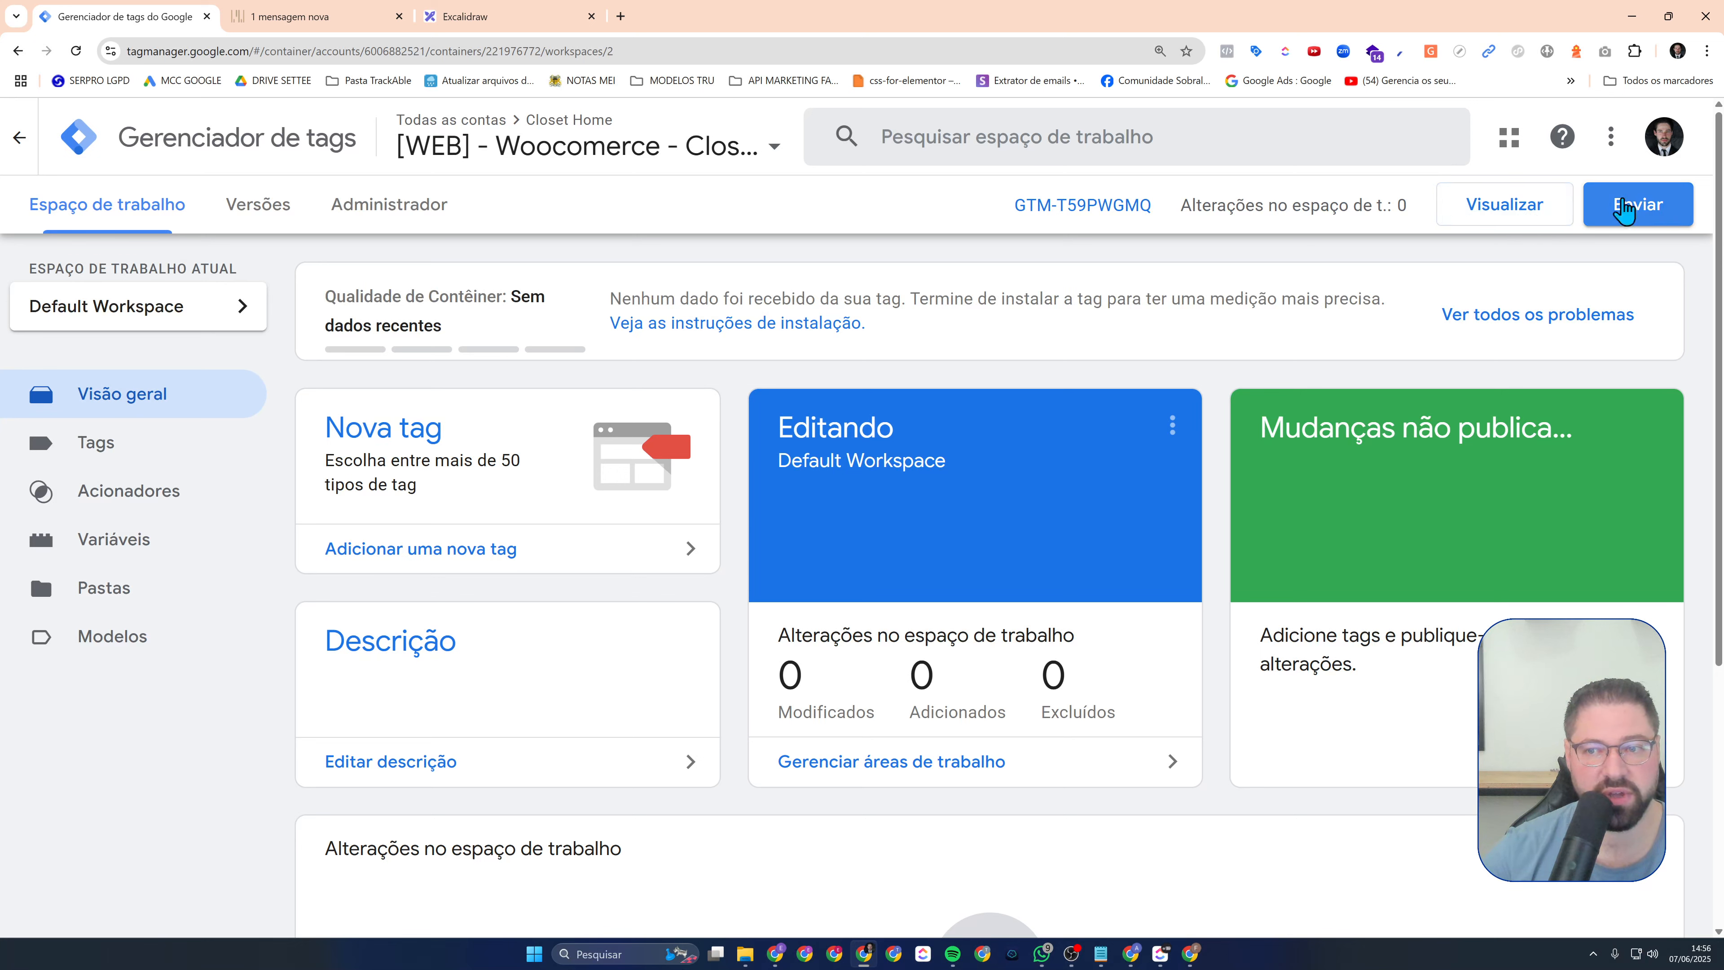
left_click(1521, 209)
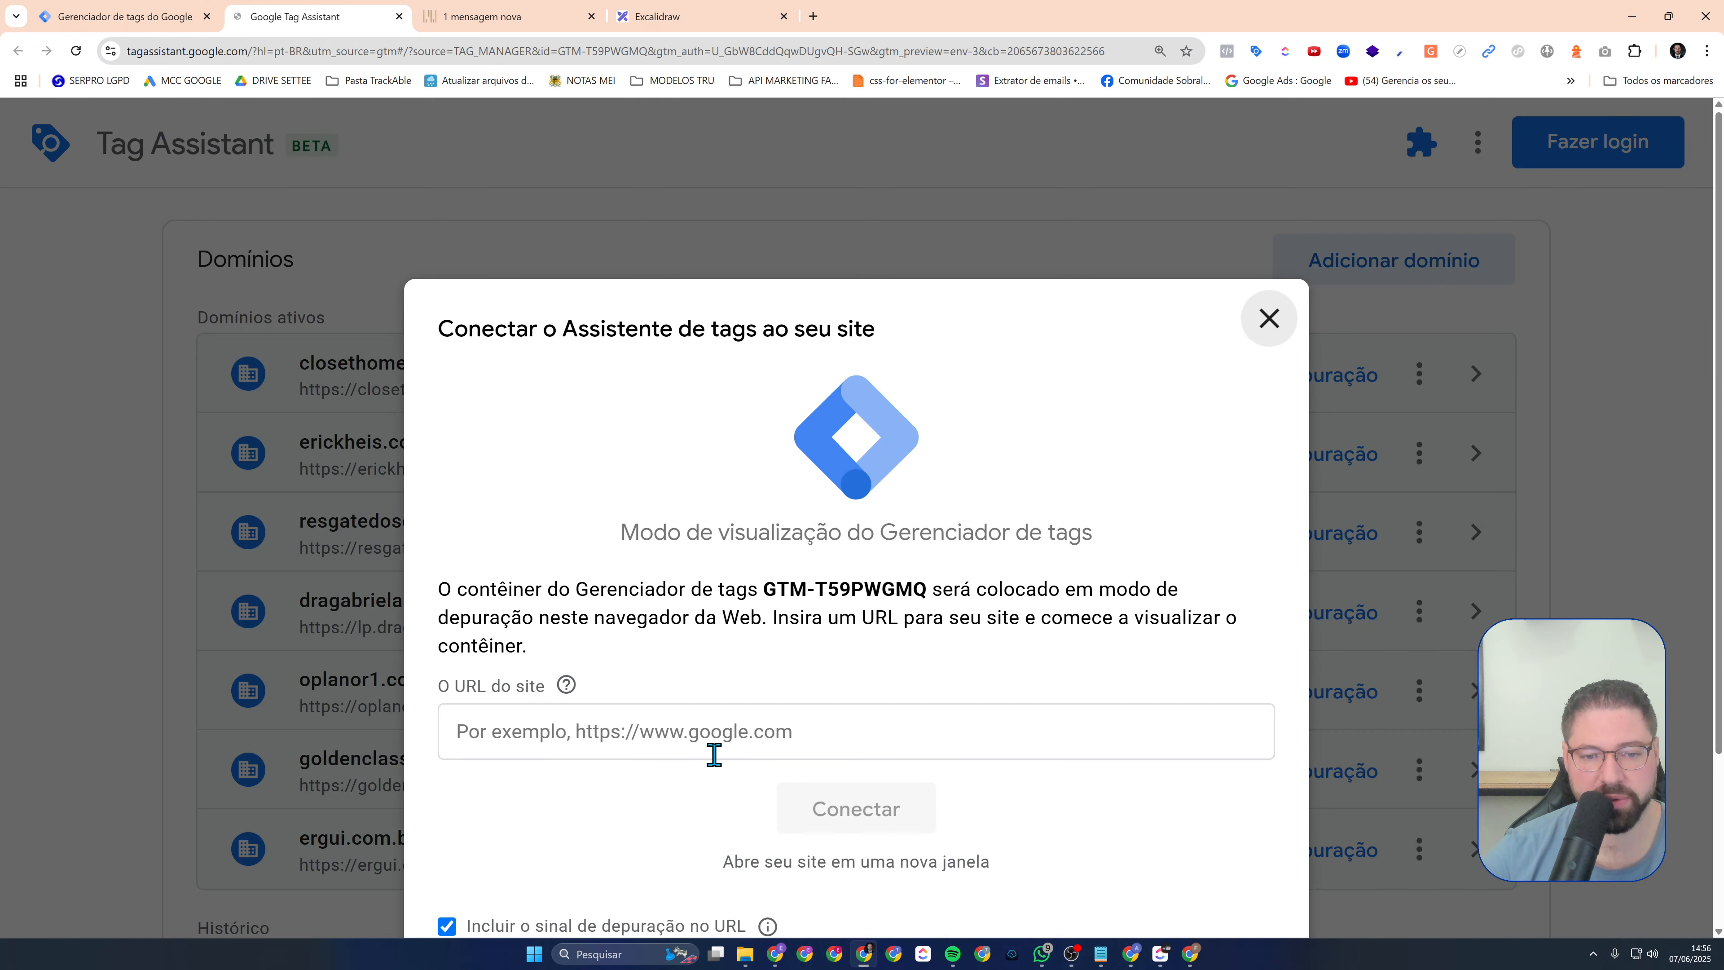
left_click(714, 754)
type("ht")
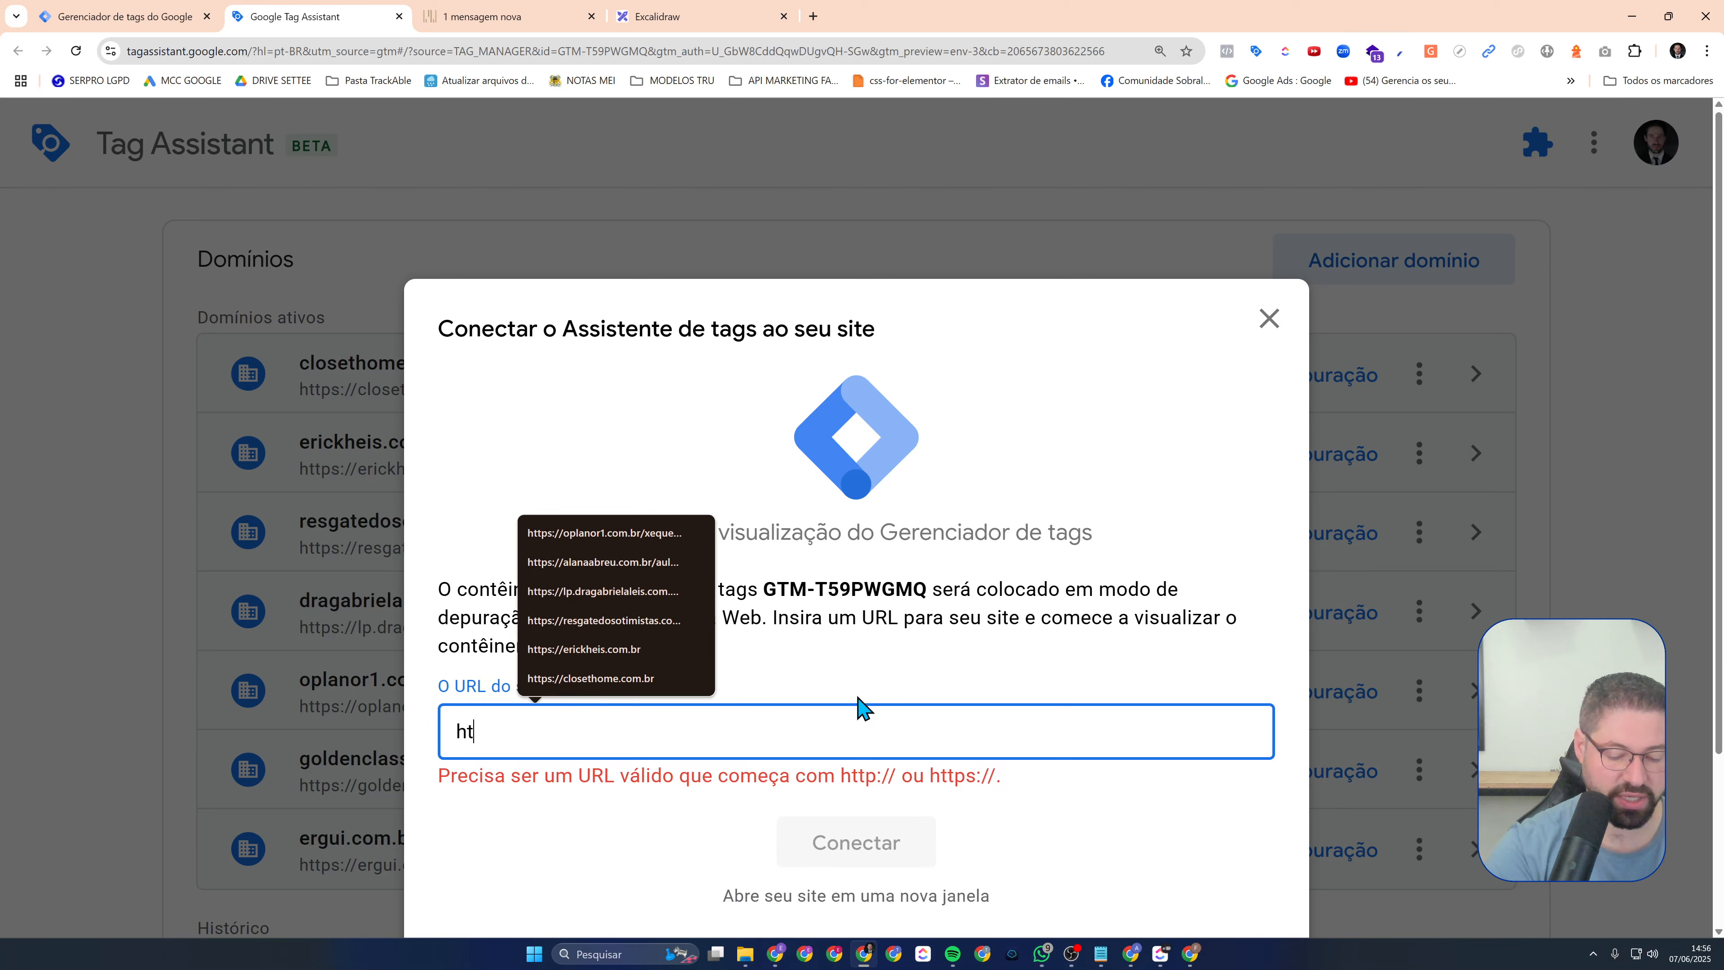
type("tps:/")
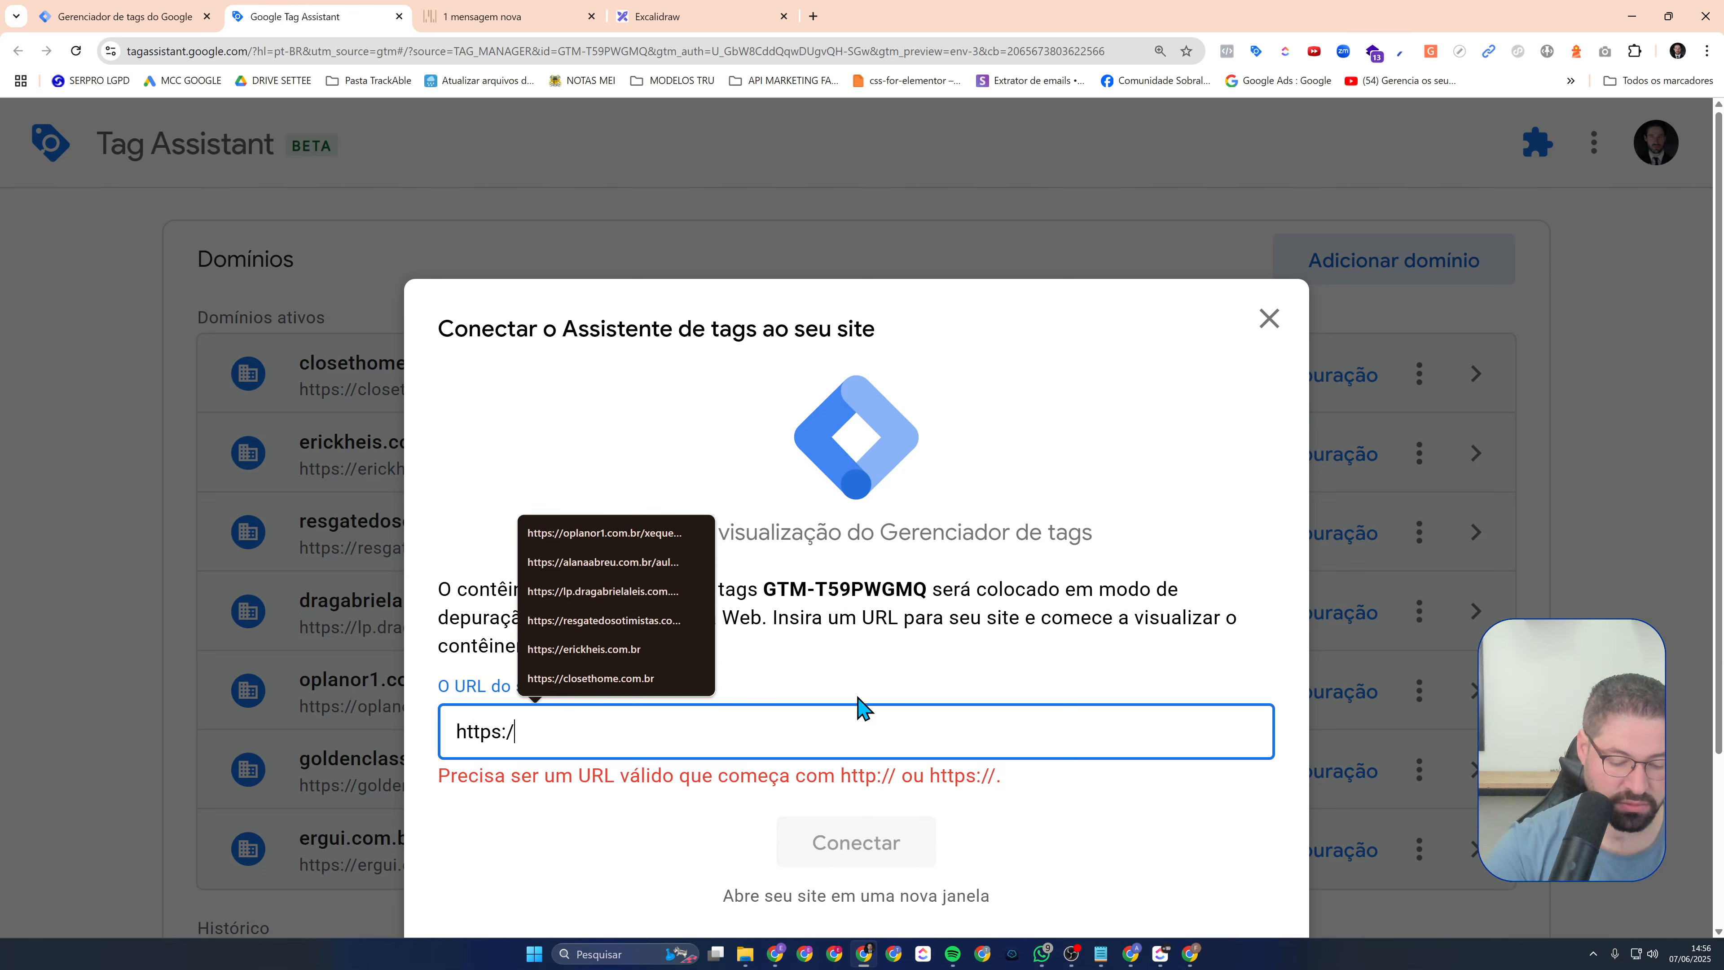
type("/closethome.com.br")
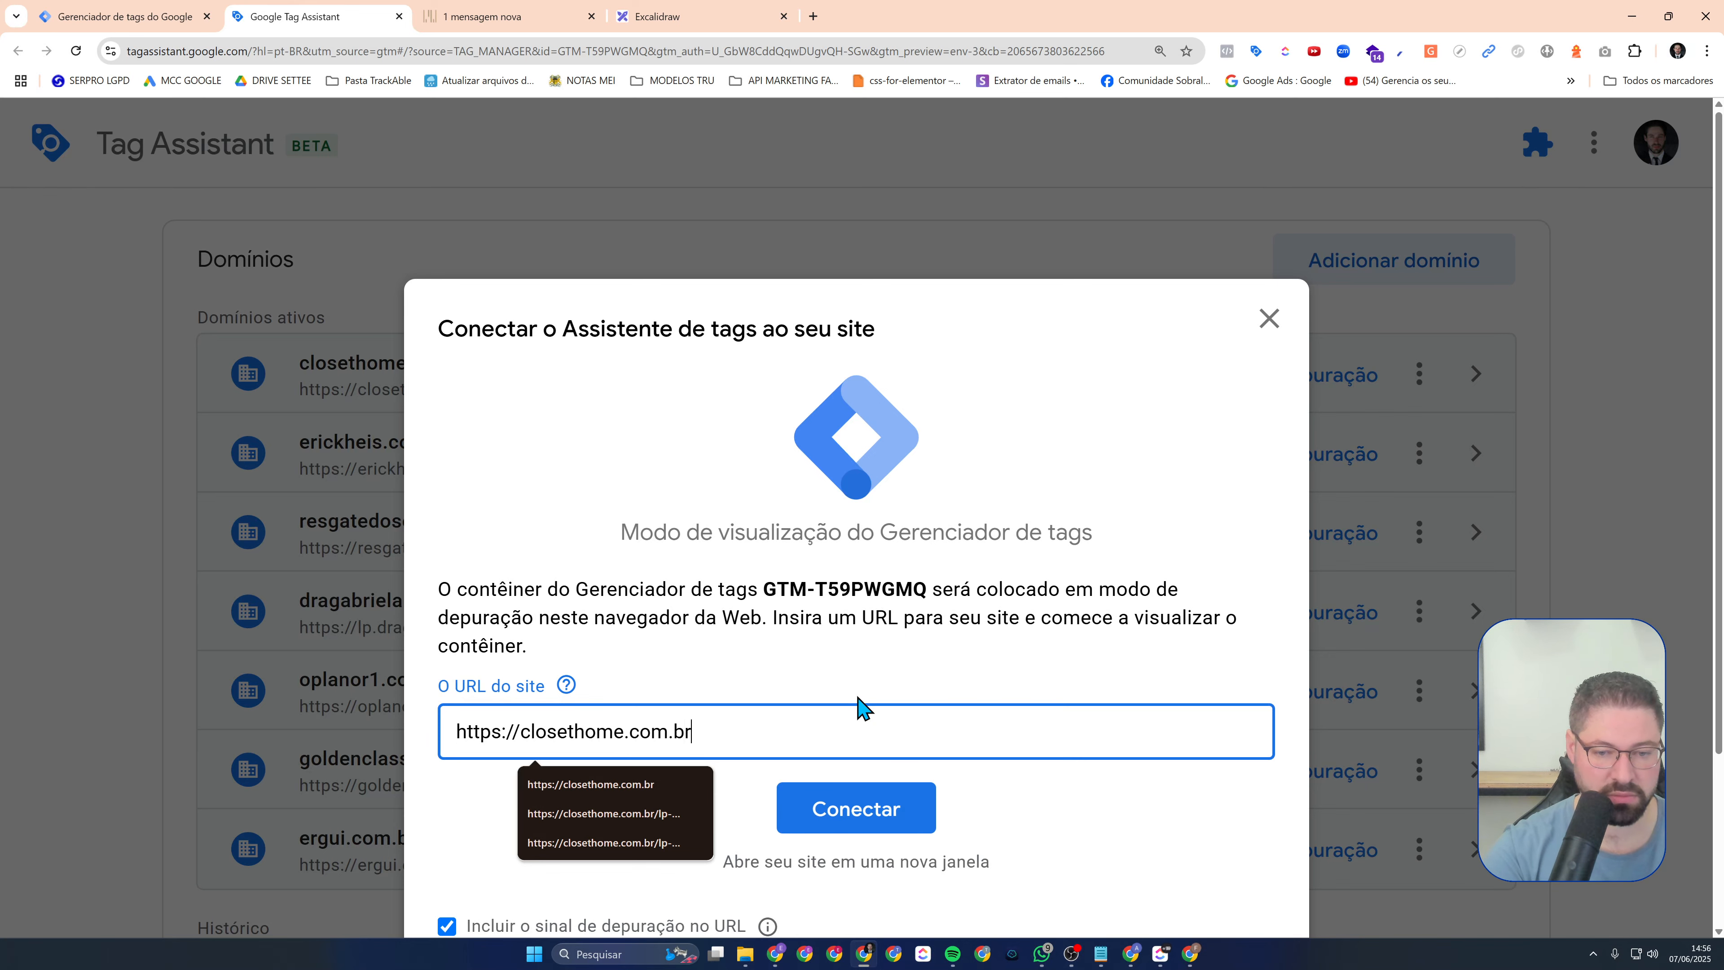
key("Return")
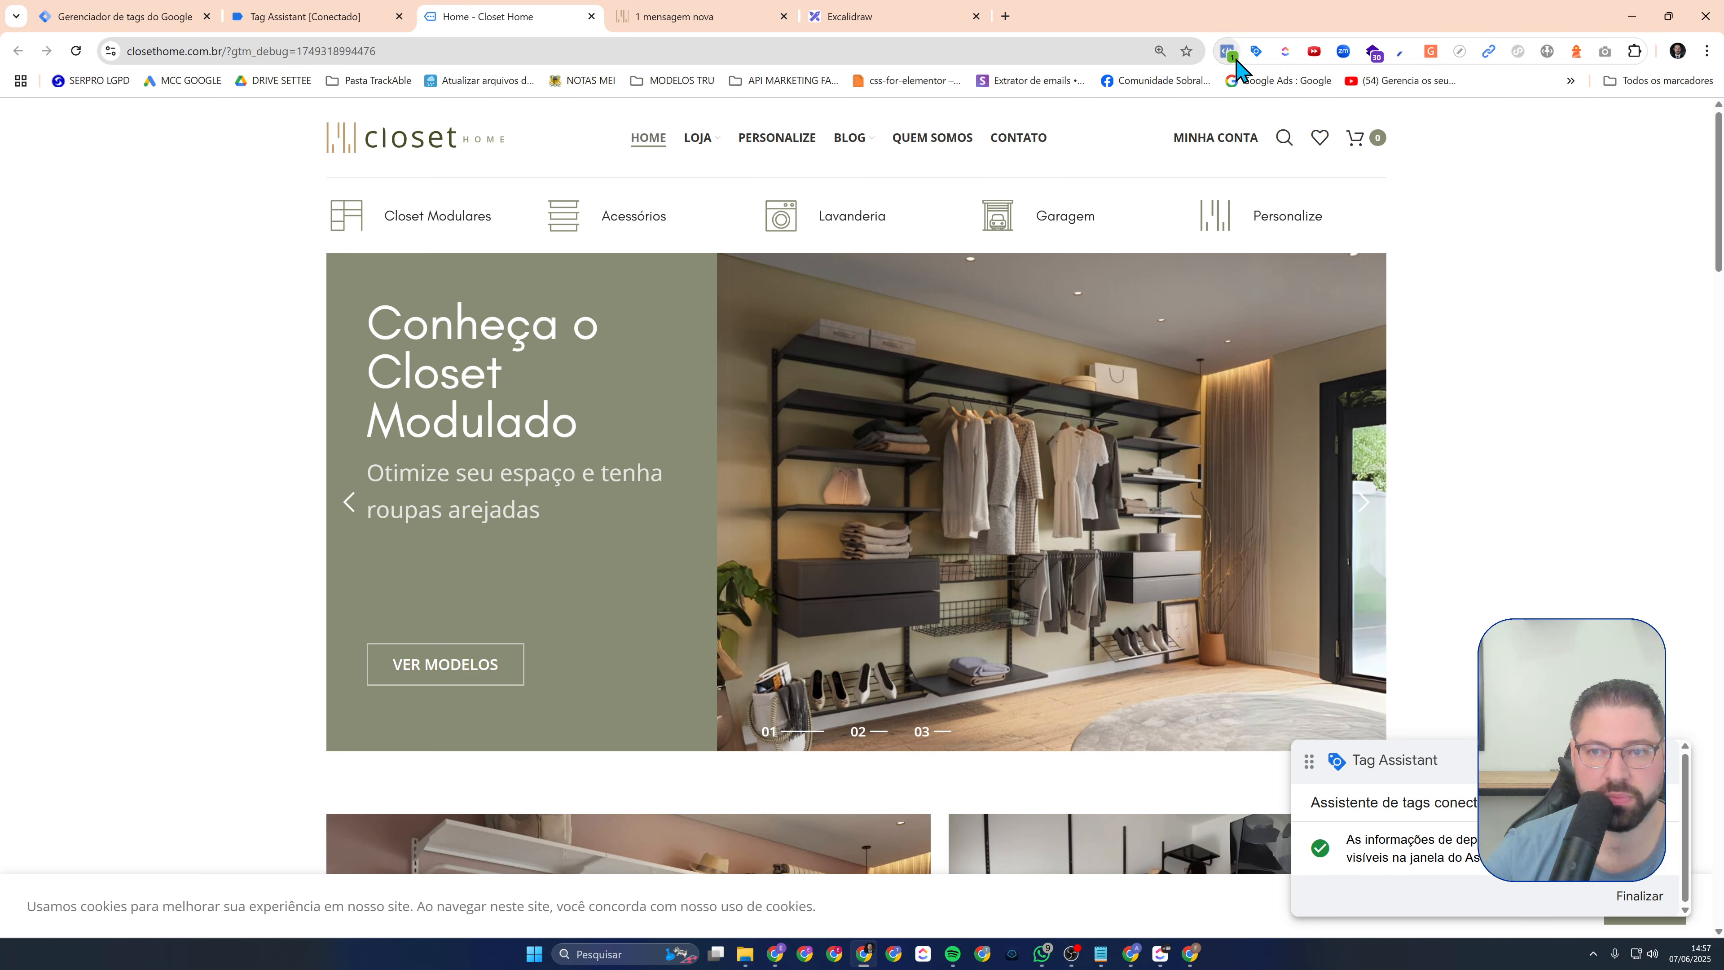
Check the store home page for Meta pixels and their events with Meta Pixel Helper
left_click(1227, 51)
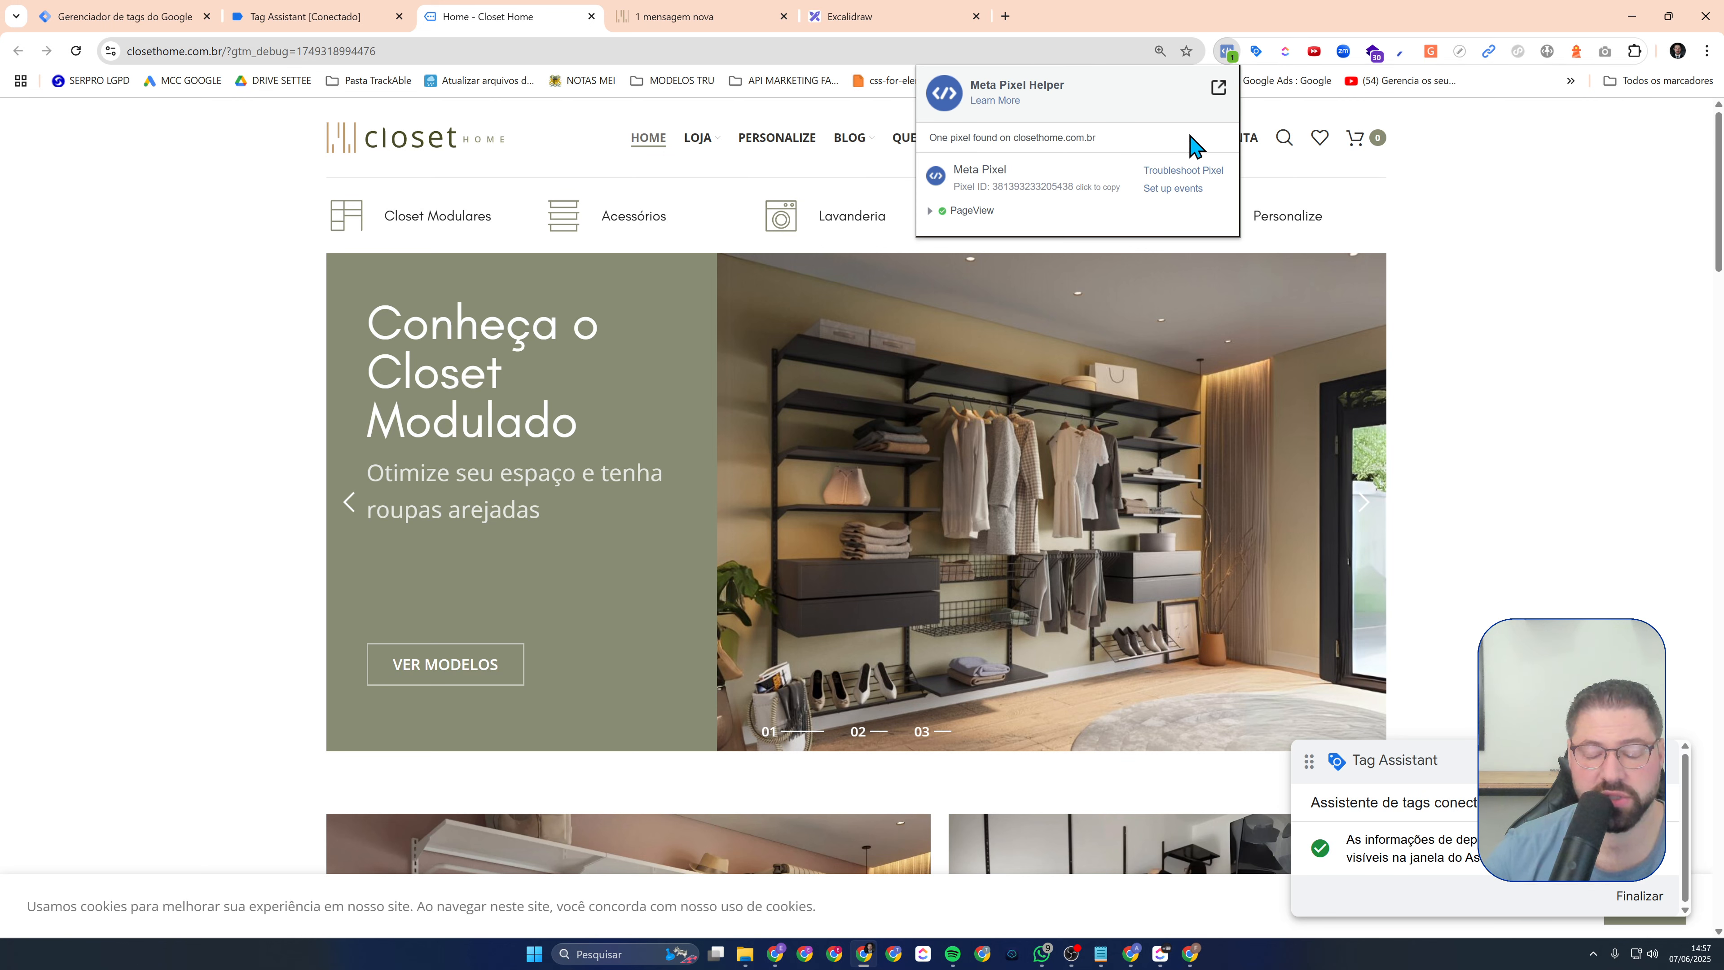
left_click(1487, 264)
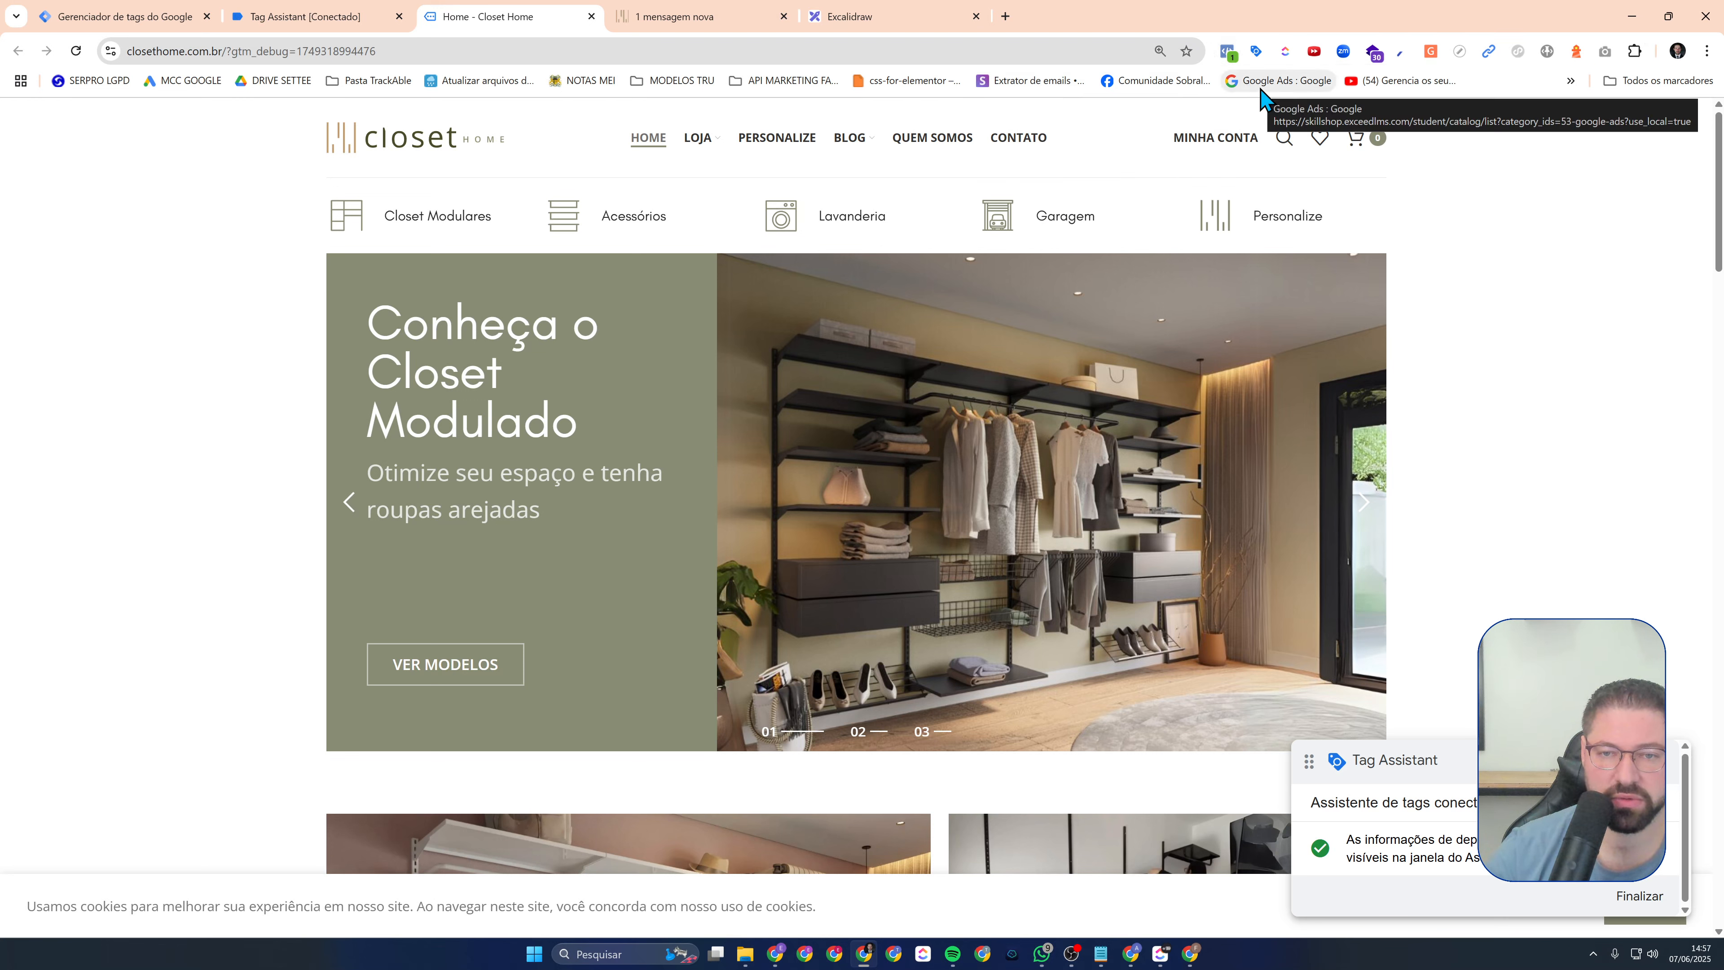
left_click(1228, 53)
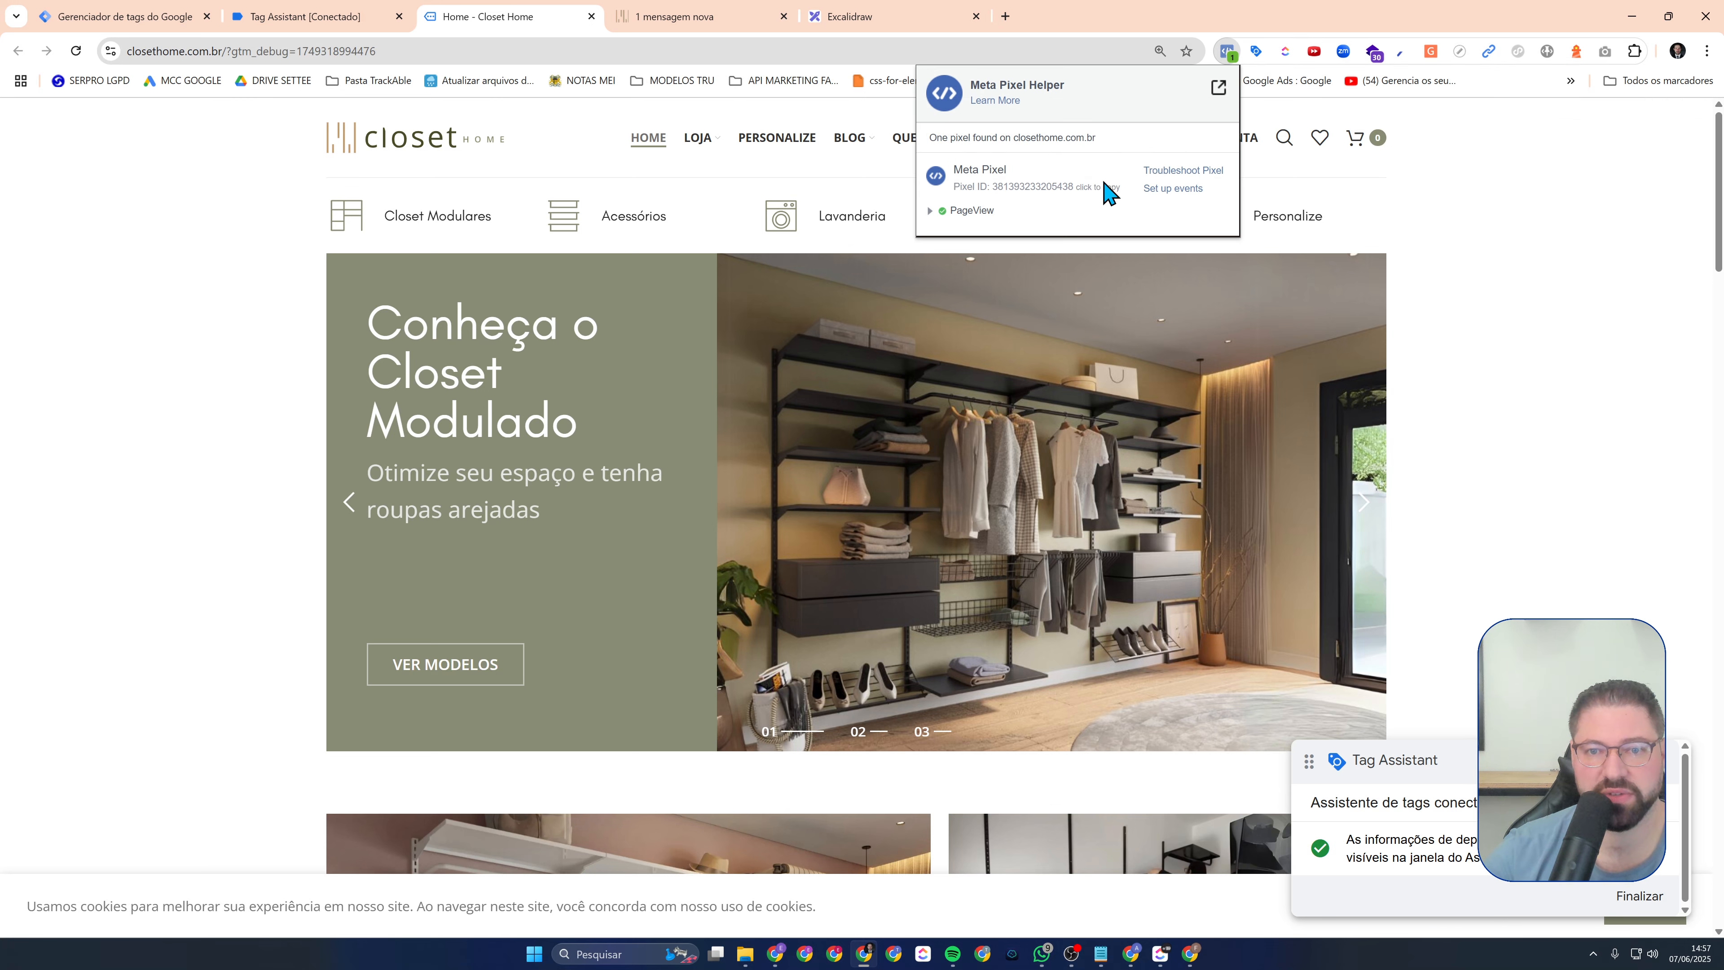
left_click(1524, 336)
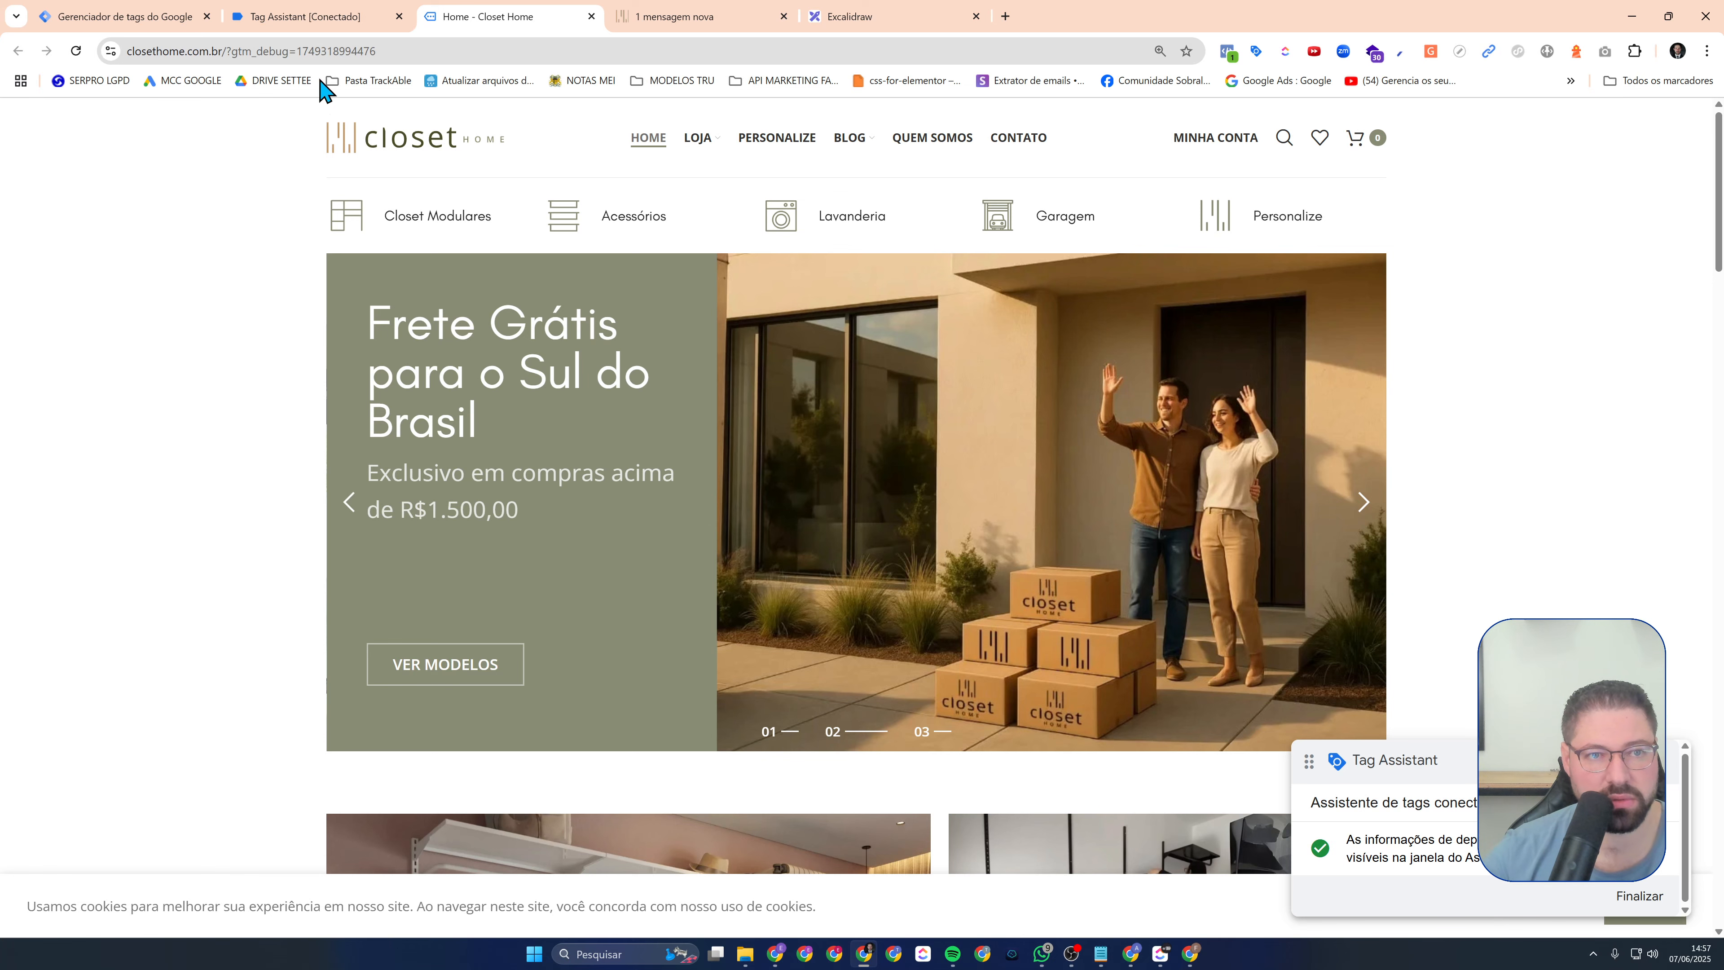
Return to Tag Assistant, dismiss the connection notice, and review the detected Google tags and the home page's event list
left_click(326, 20)
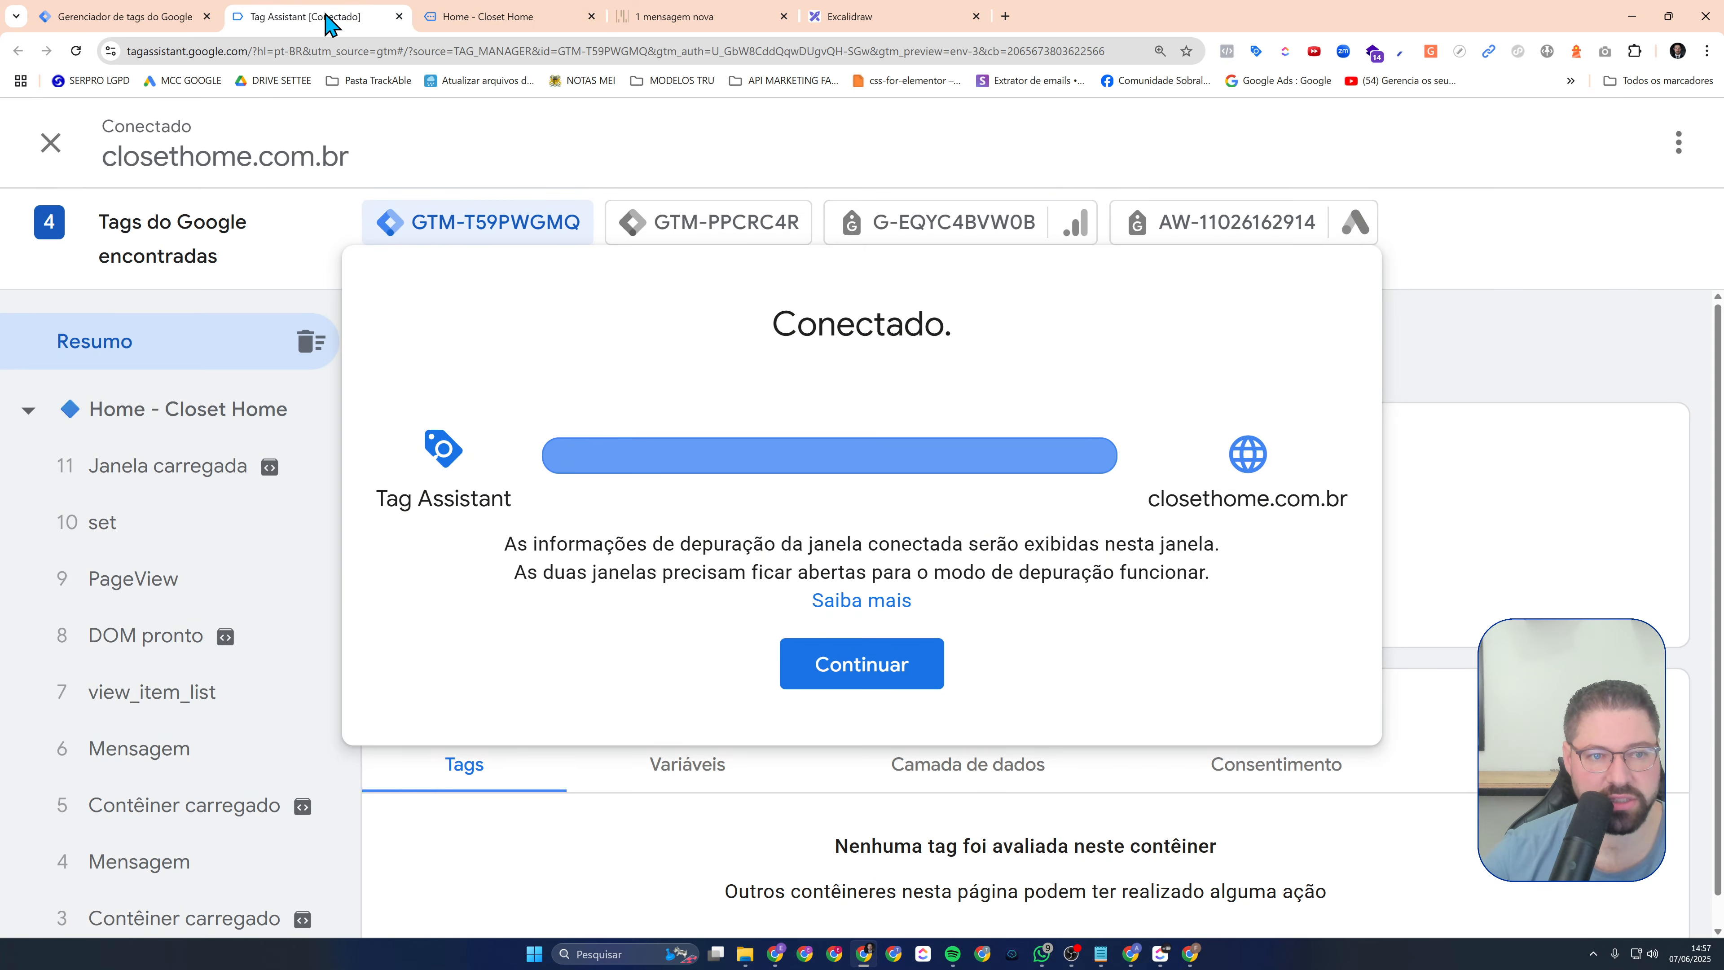
left_click(893, 693)
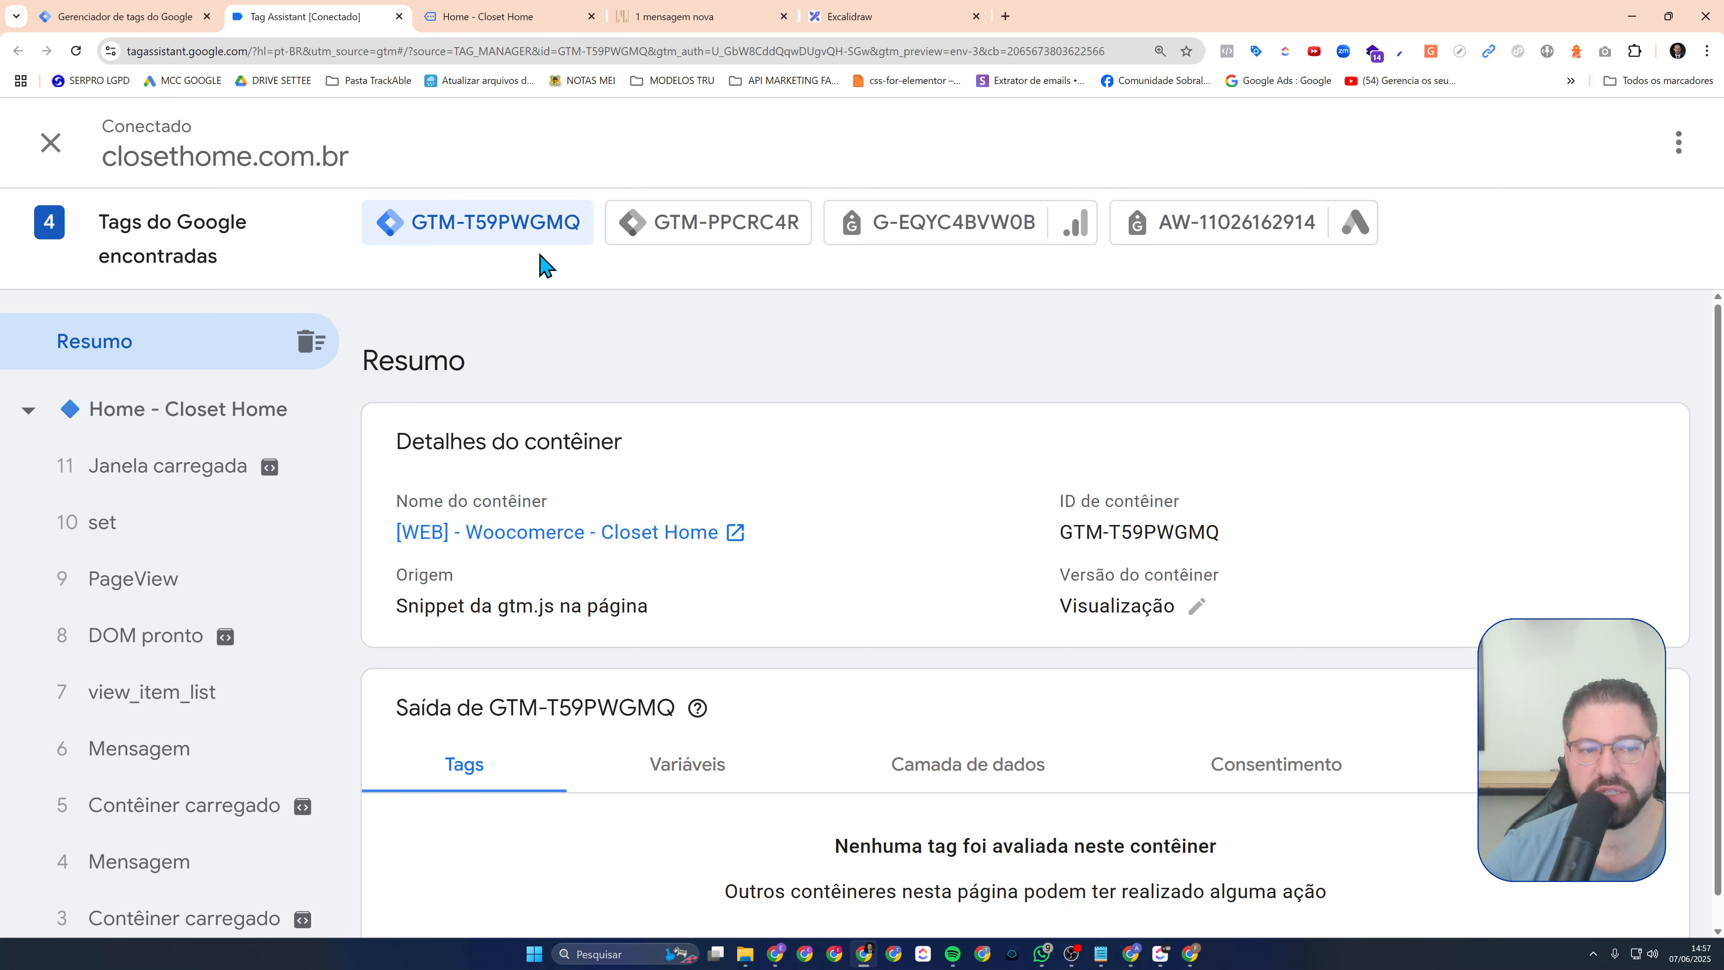
scroll(412, 624, "down", 1)
scroll(207, 634, "down", 2)
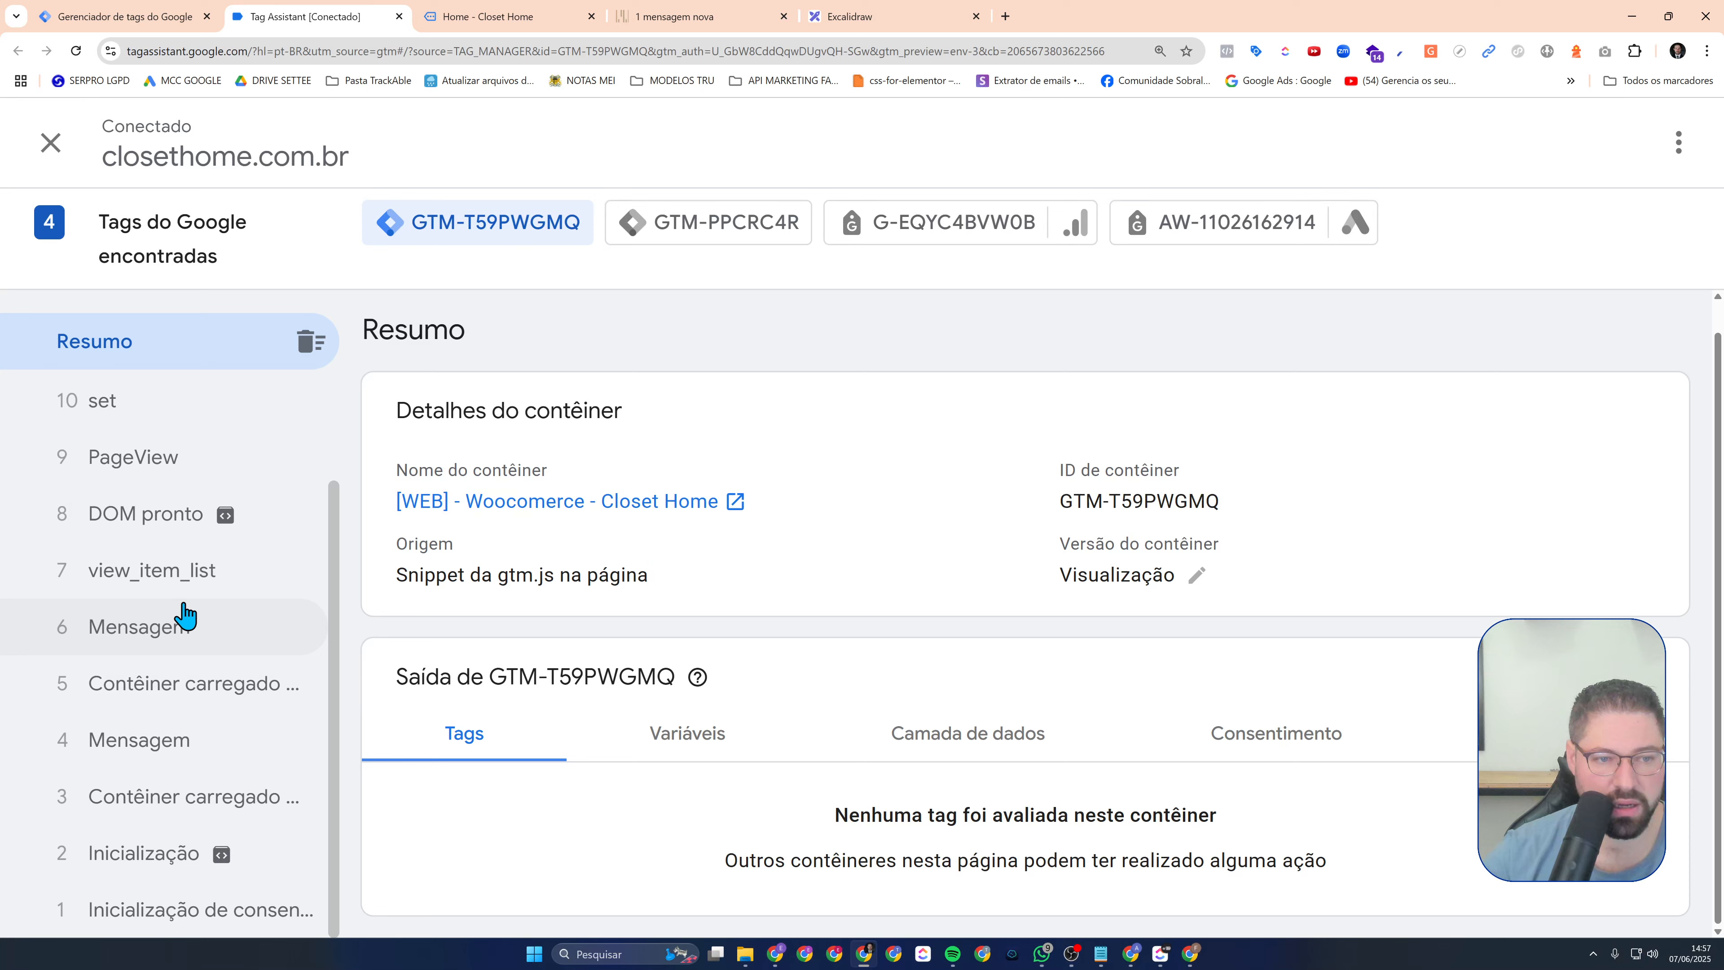
scroll(180, 598, "up", 1)
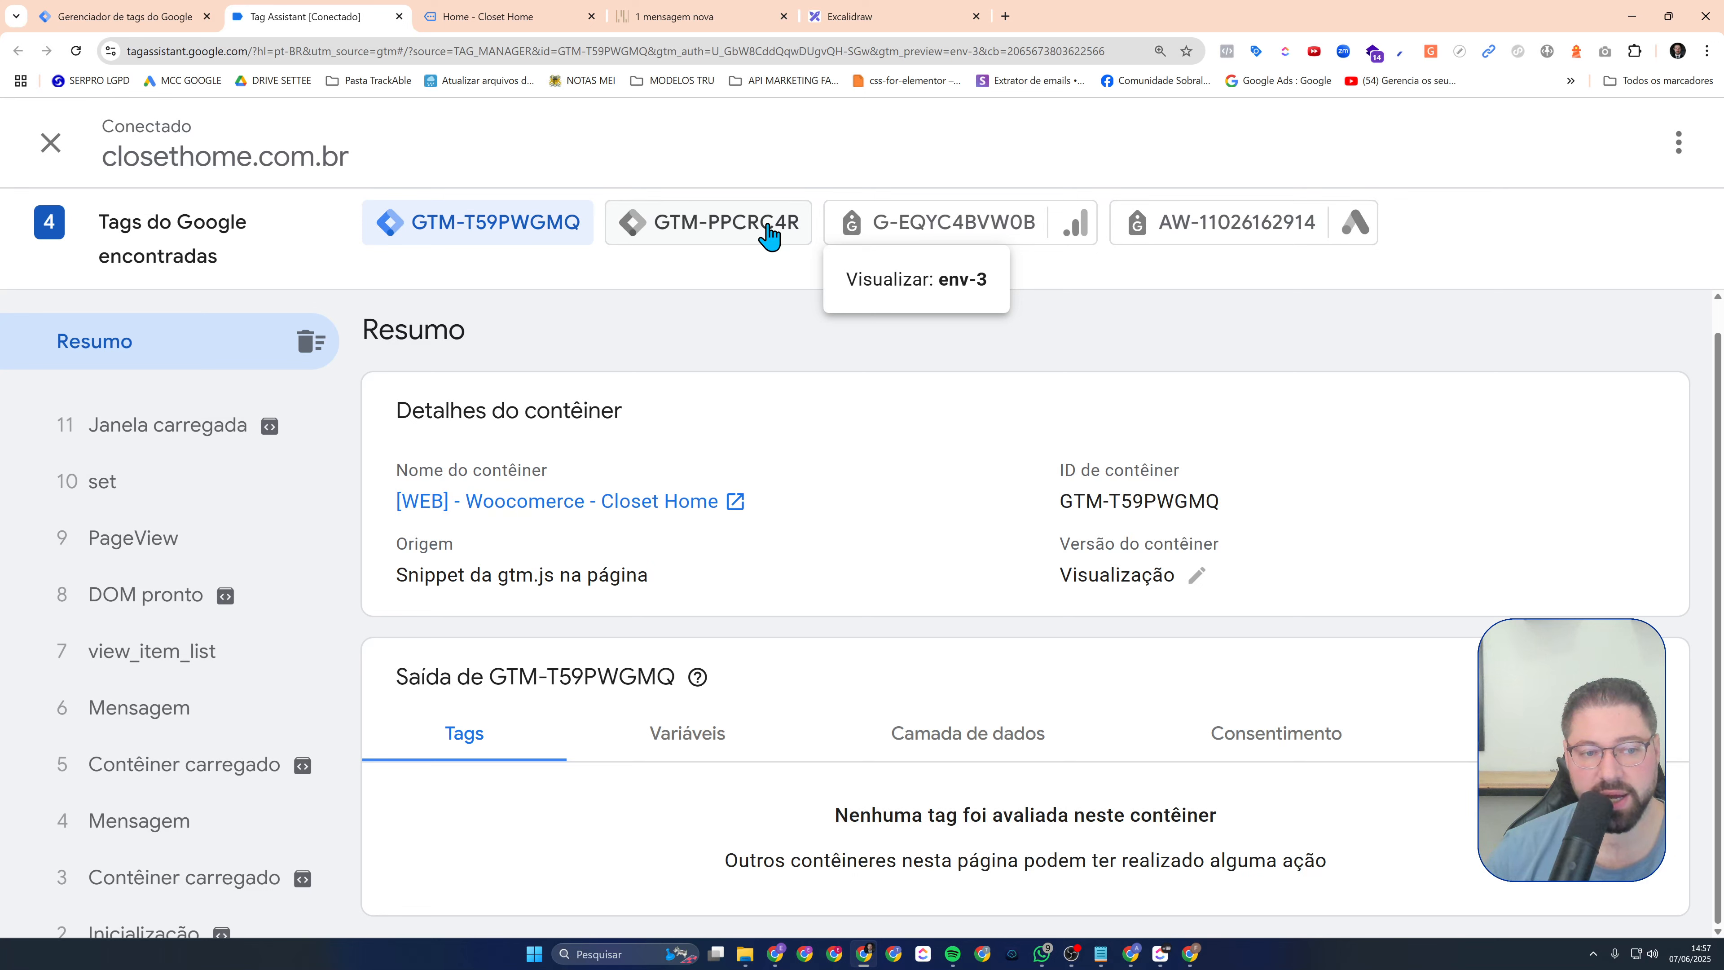
scroll(213, 672, "down", 1)
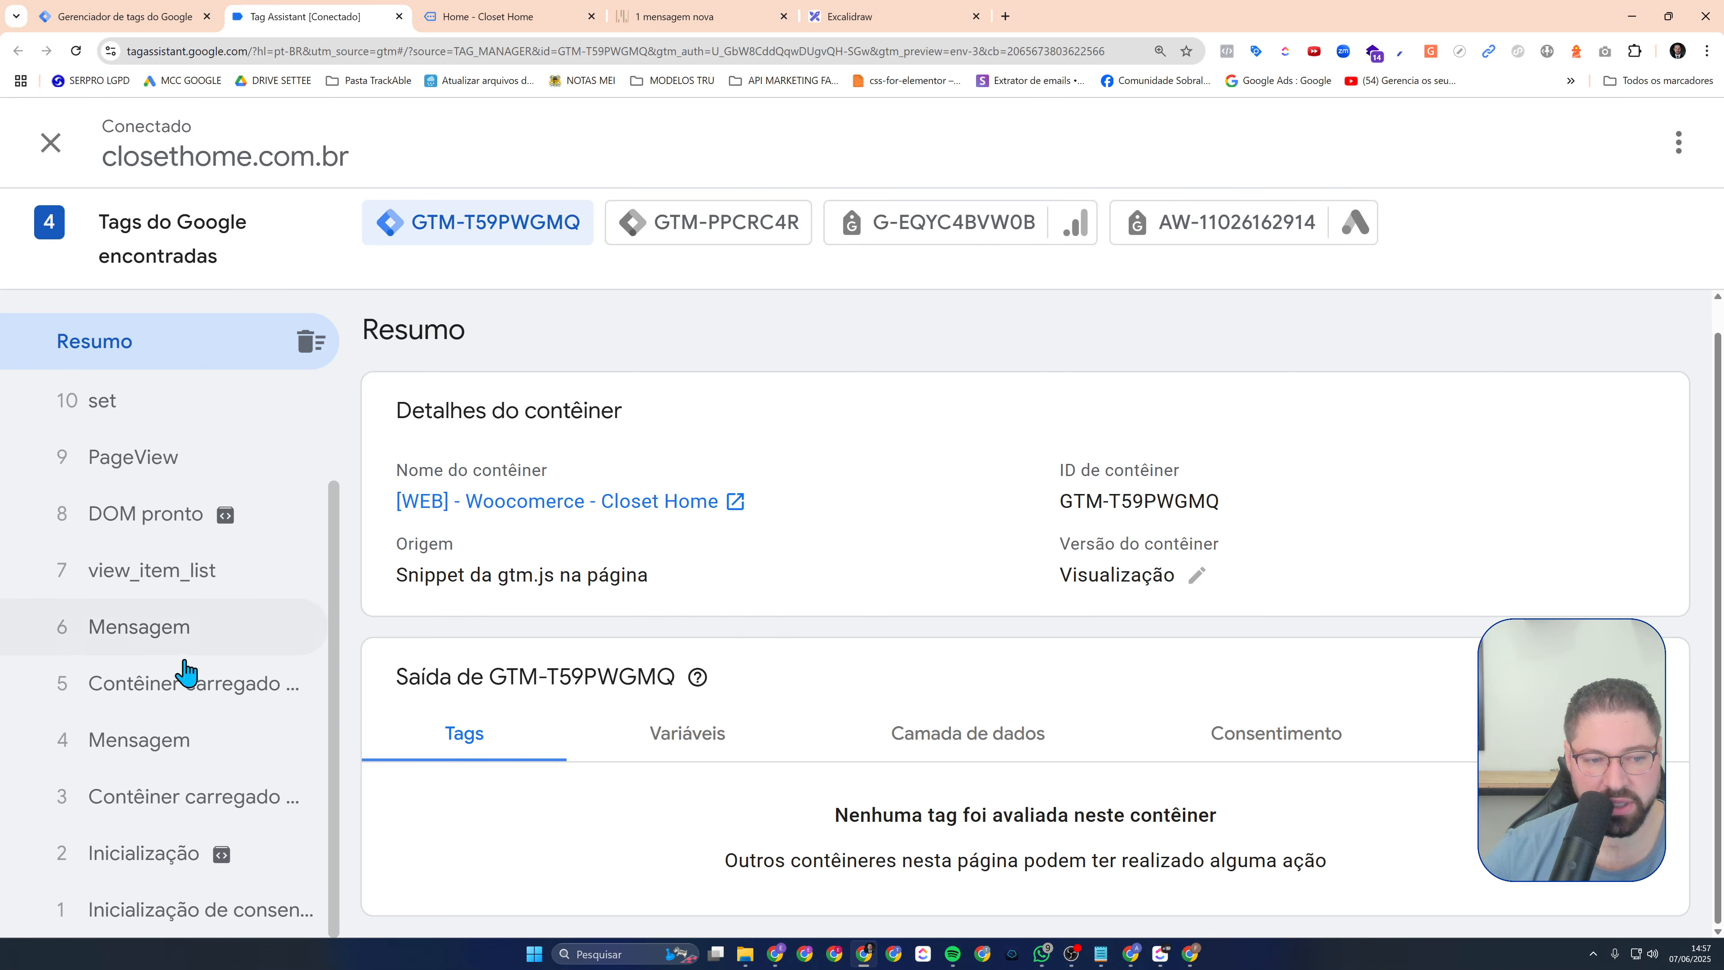
scroll(219, 654, "up", 2)
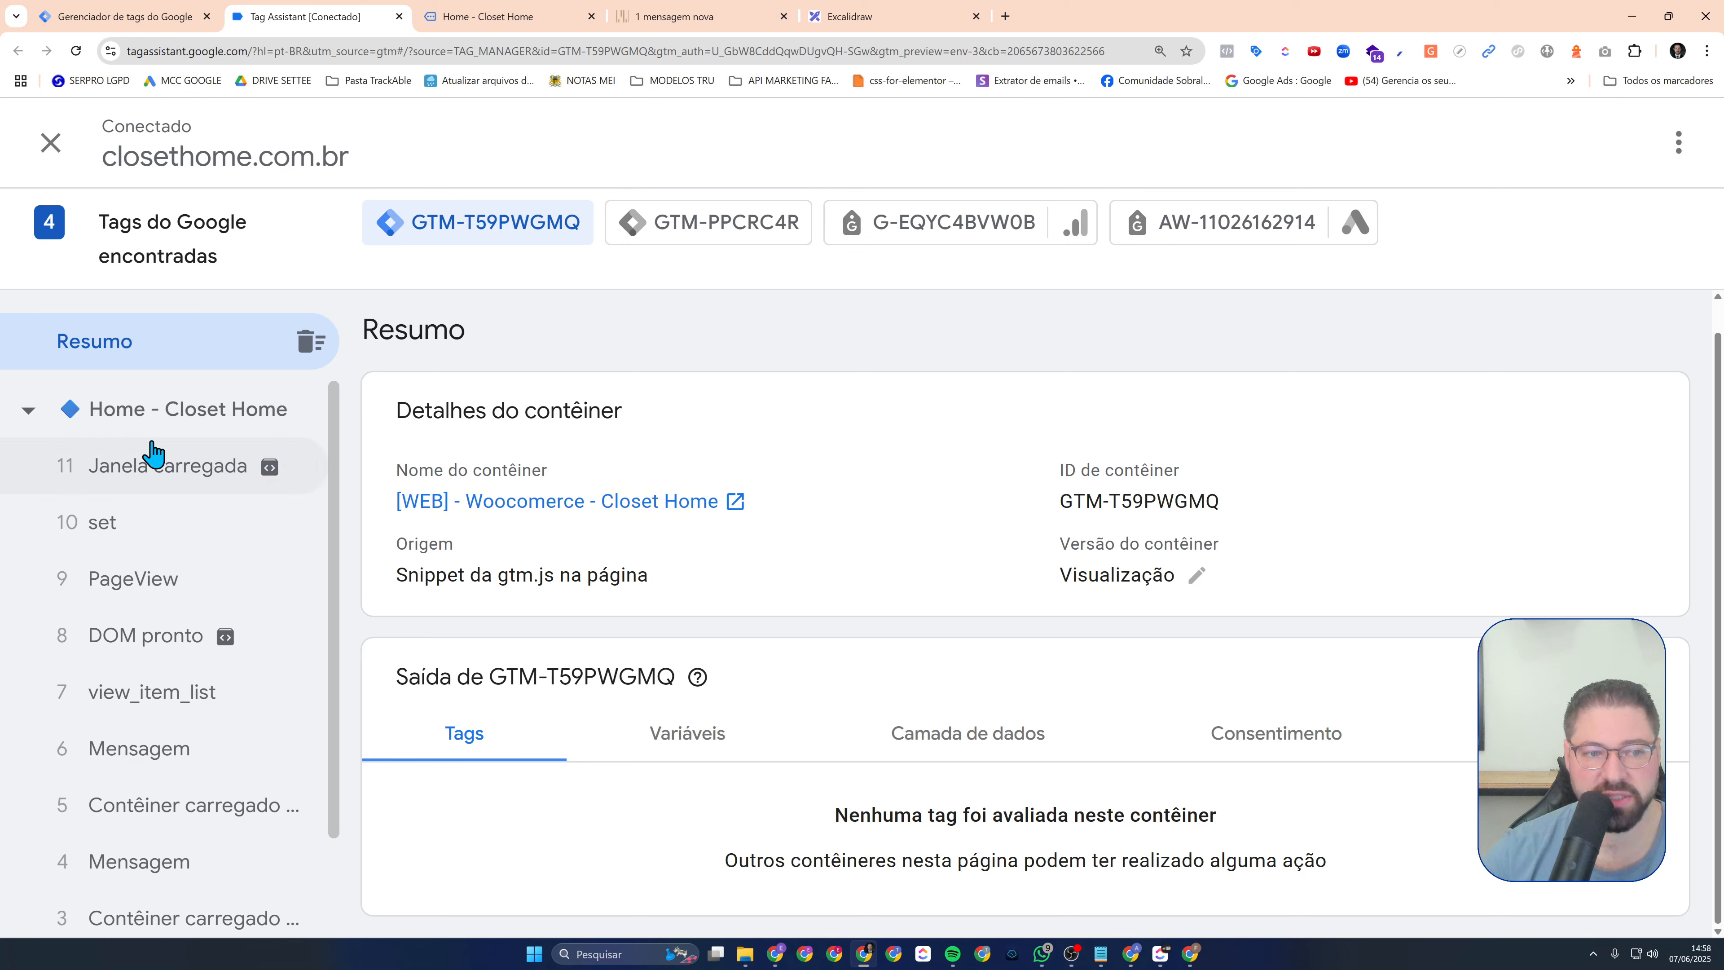
Collapse the recorded home page events, reload the store home page, and show the new page load's events in Tag Assistant
left_click(28, 412)
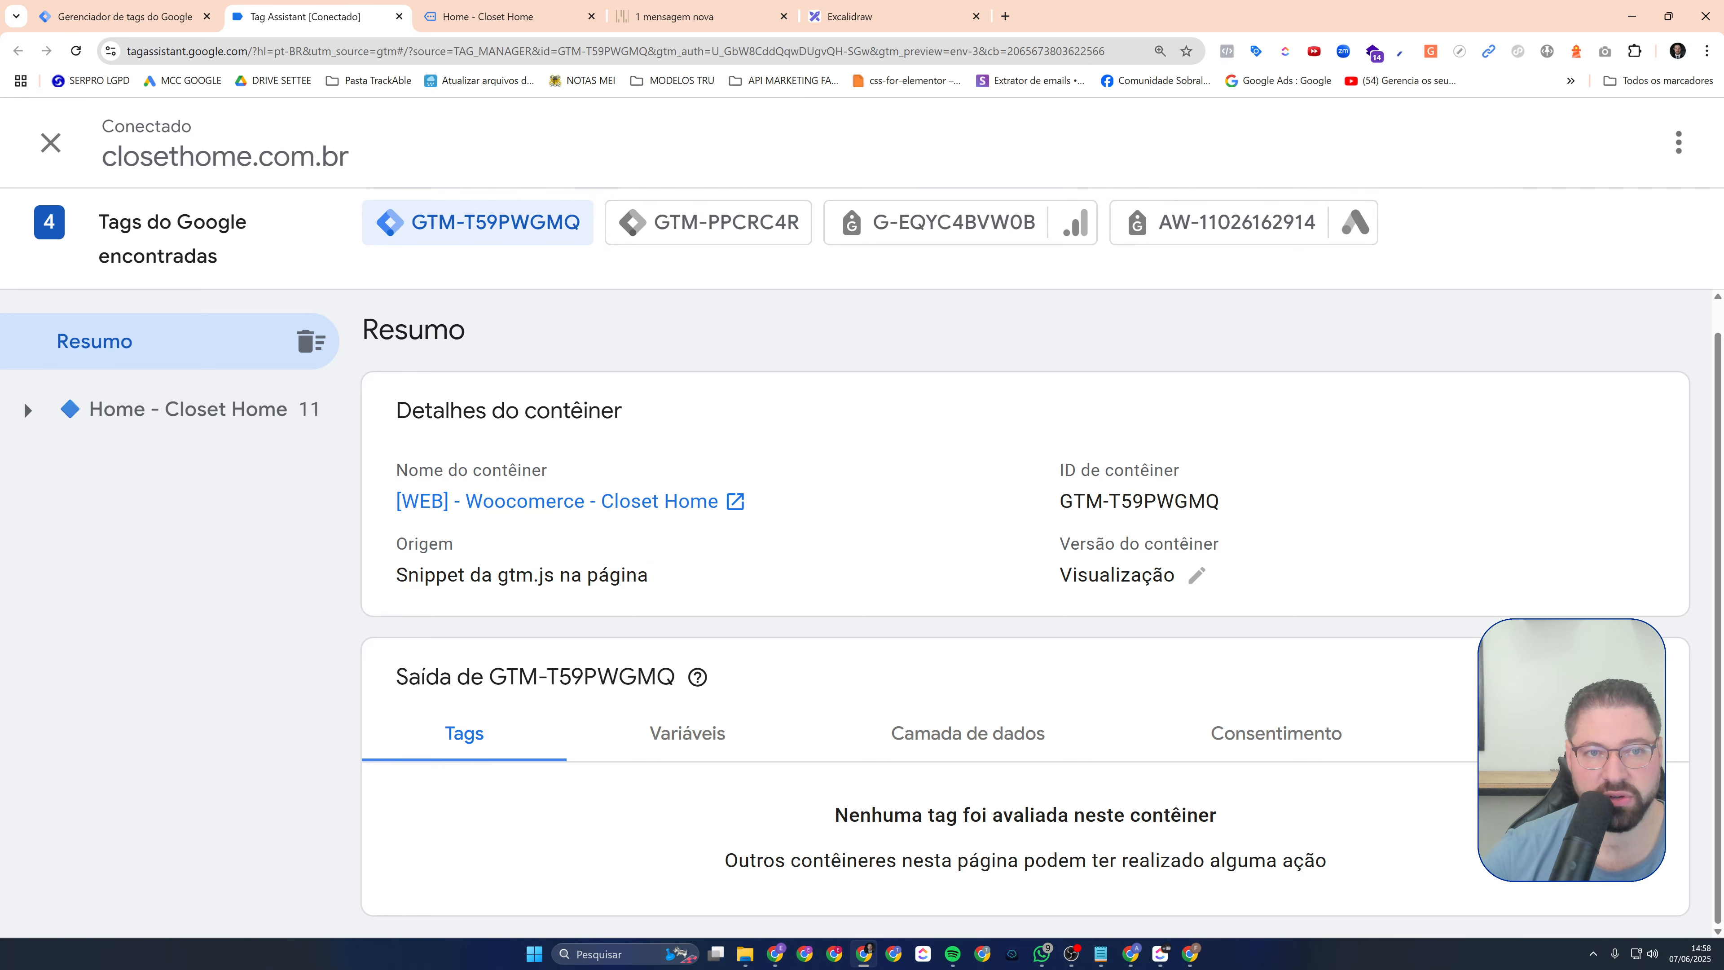
left_click(452, 17)
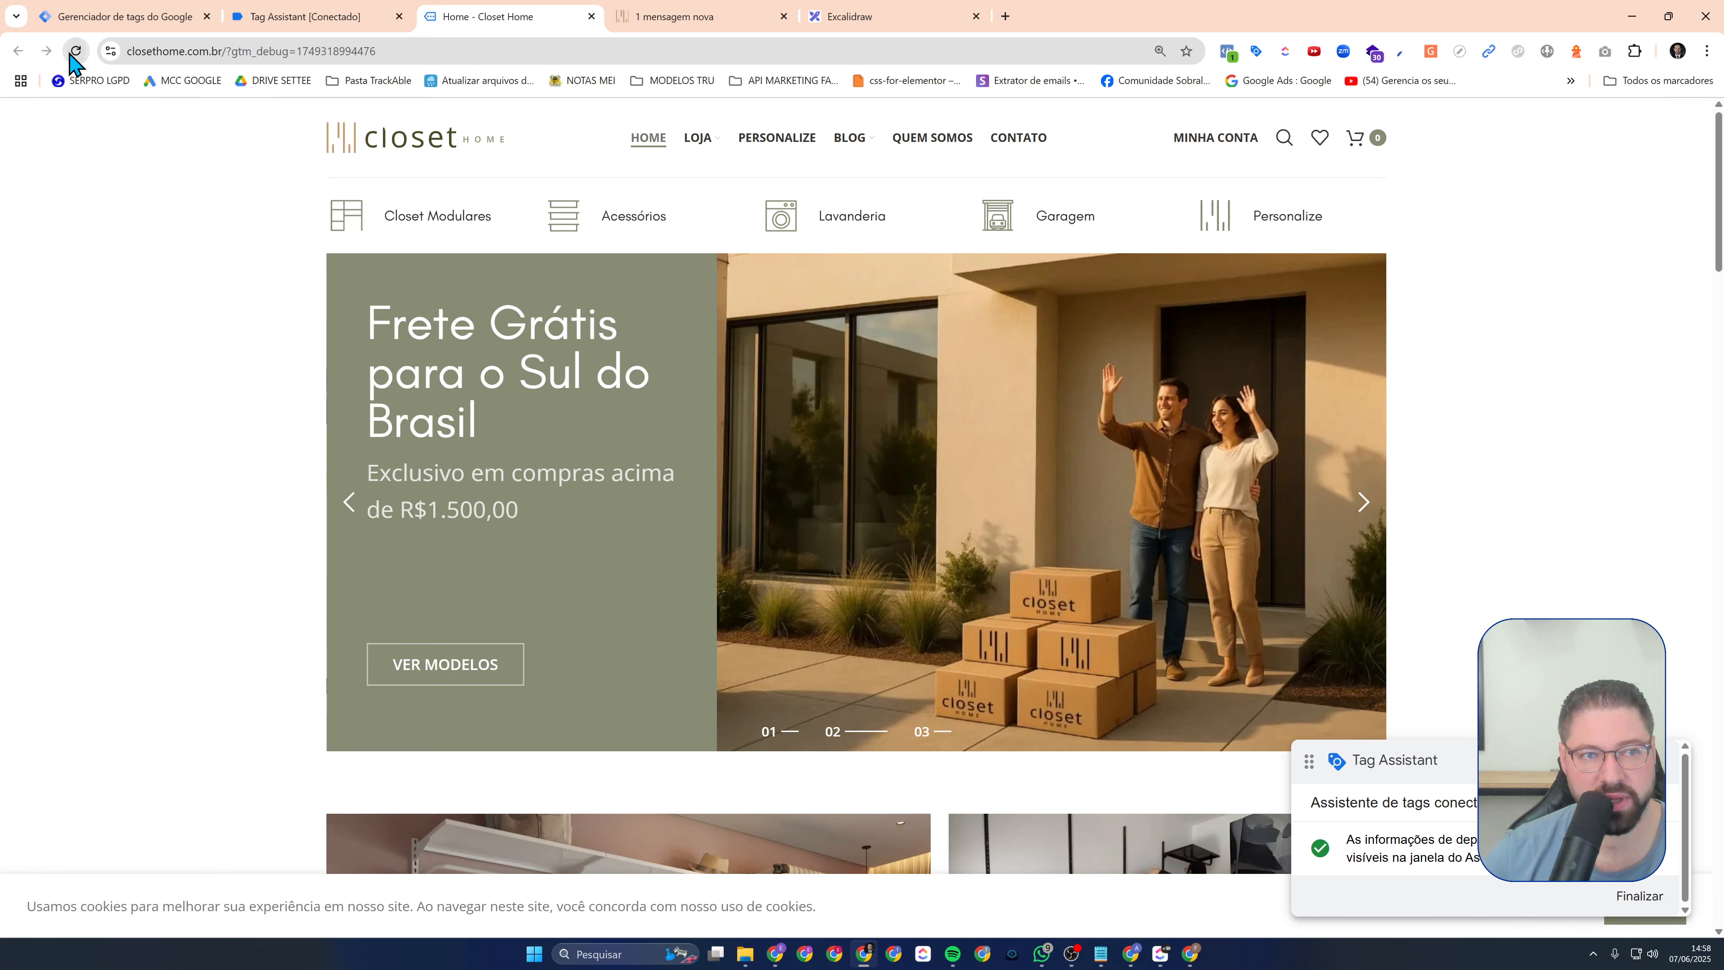
left_click(74, 52)
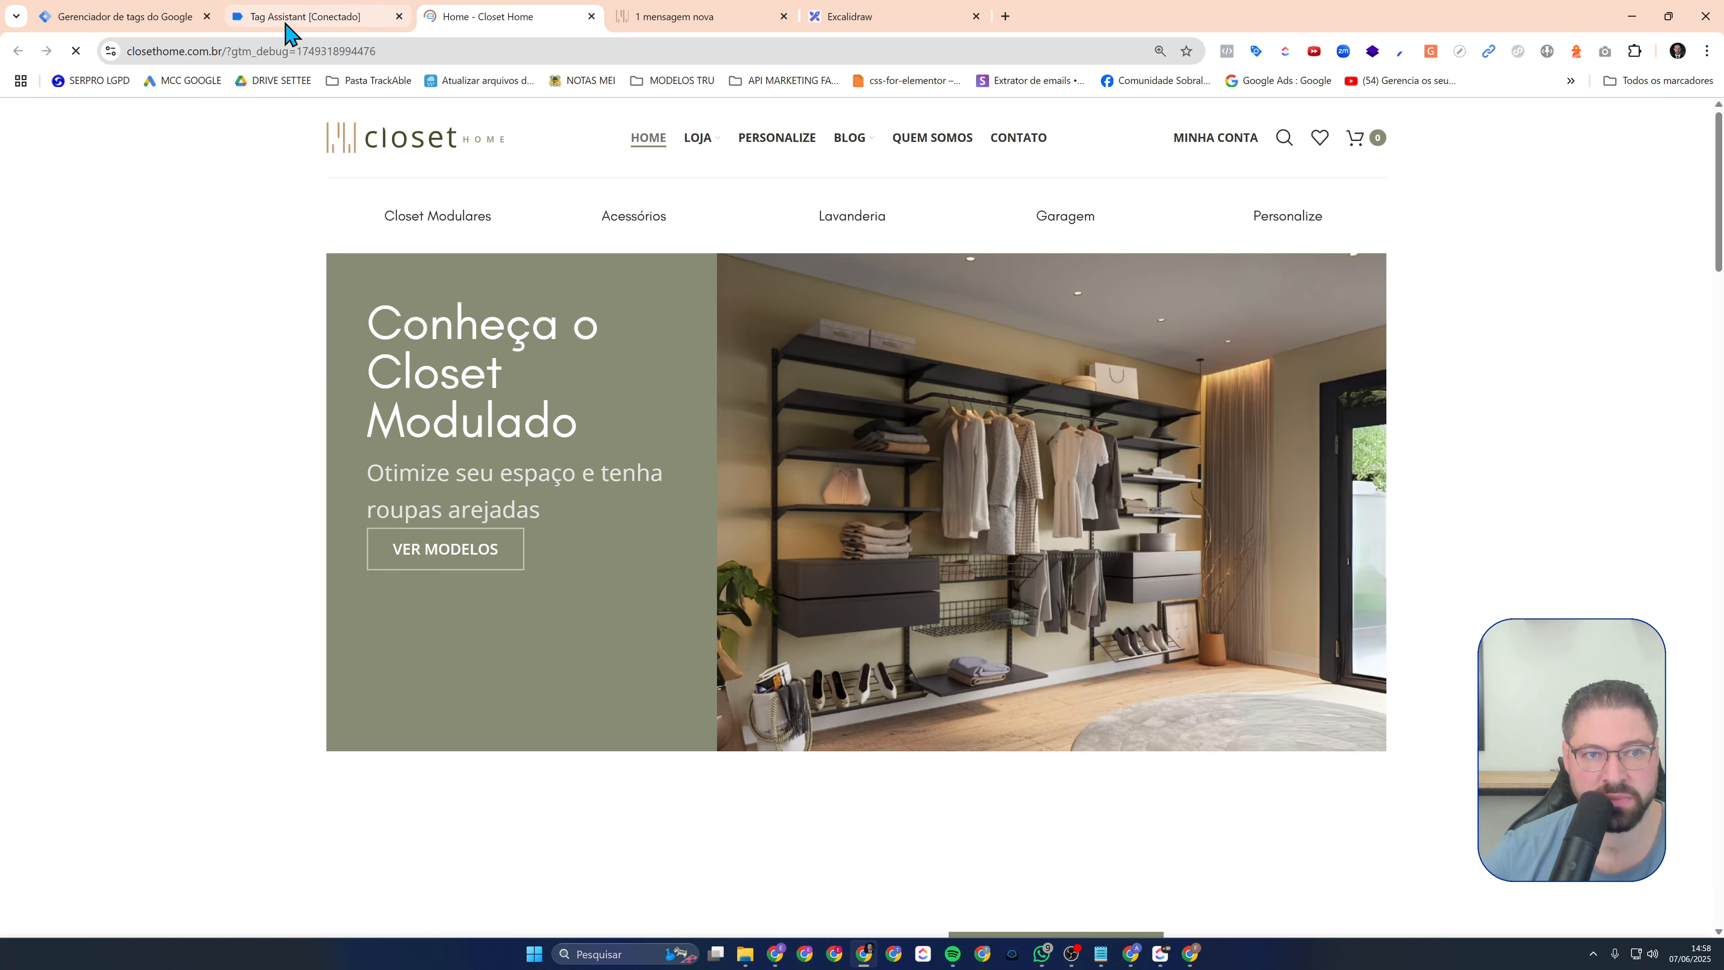
left_click(292, 18)
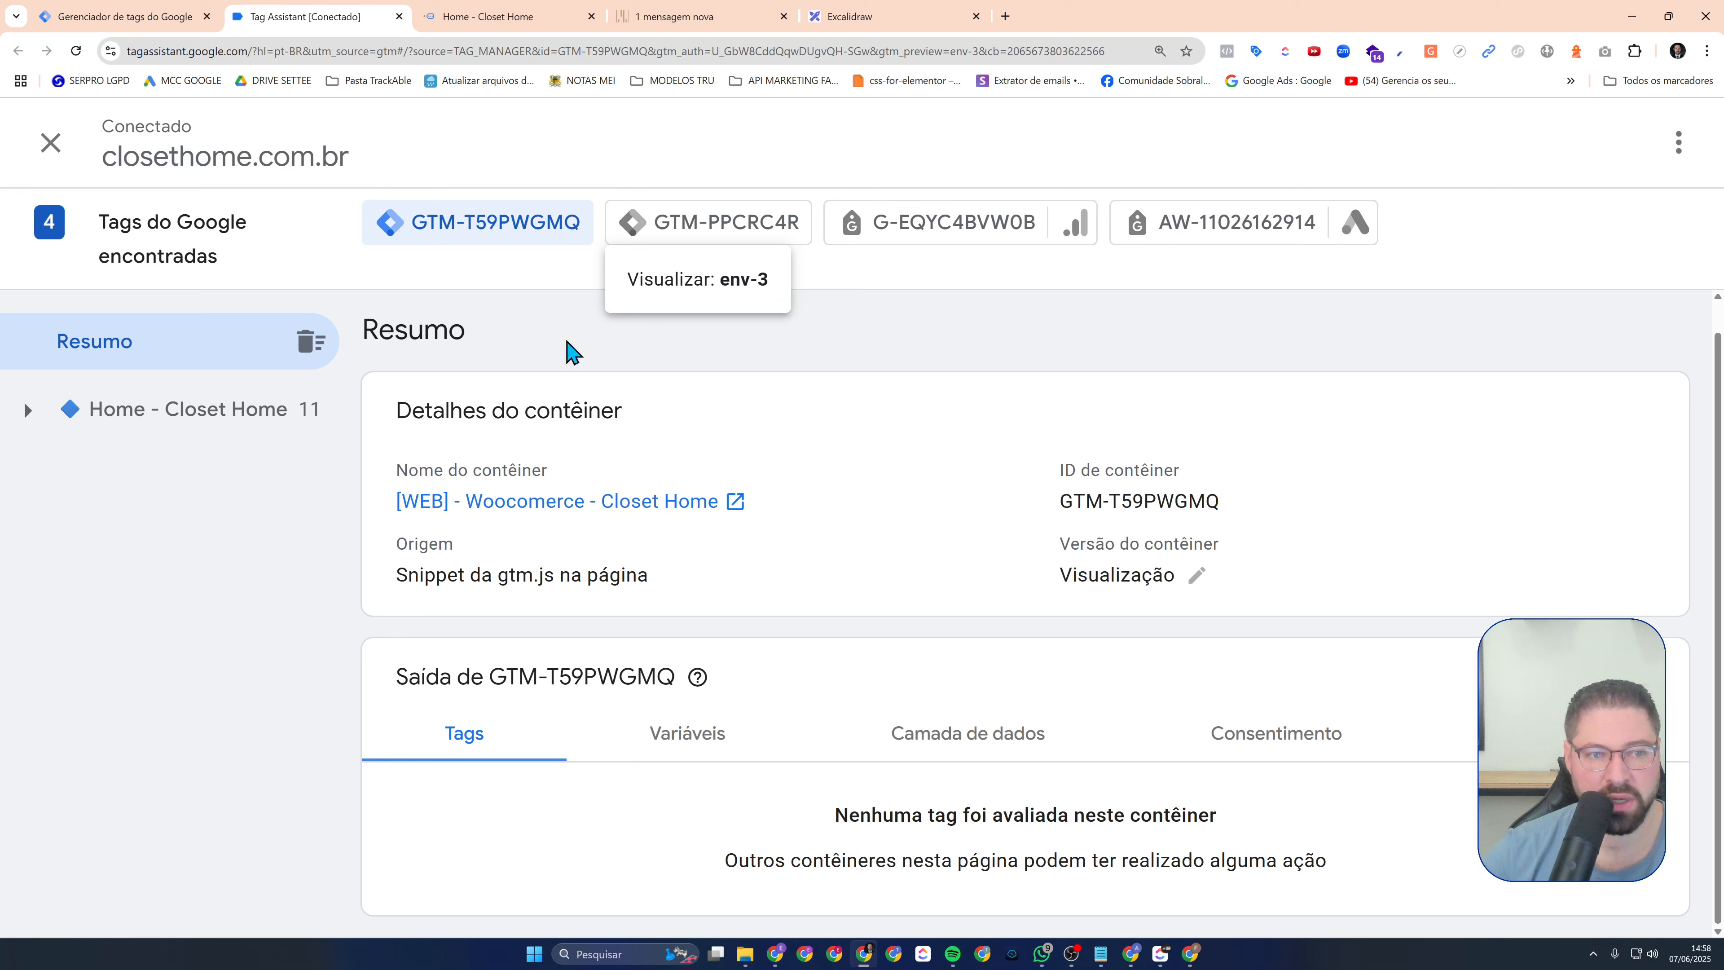
left_click(197, 413)
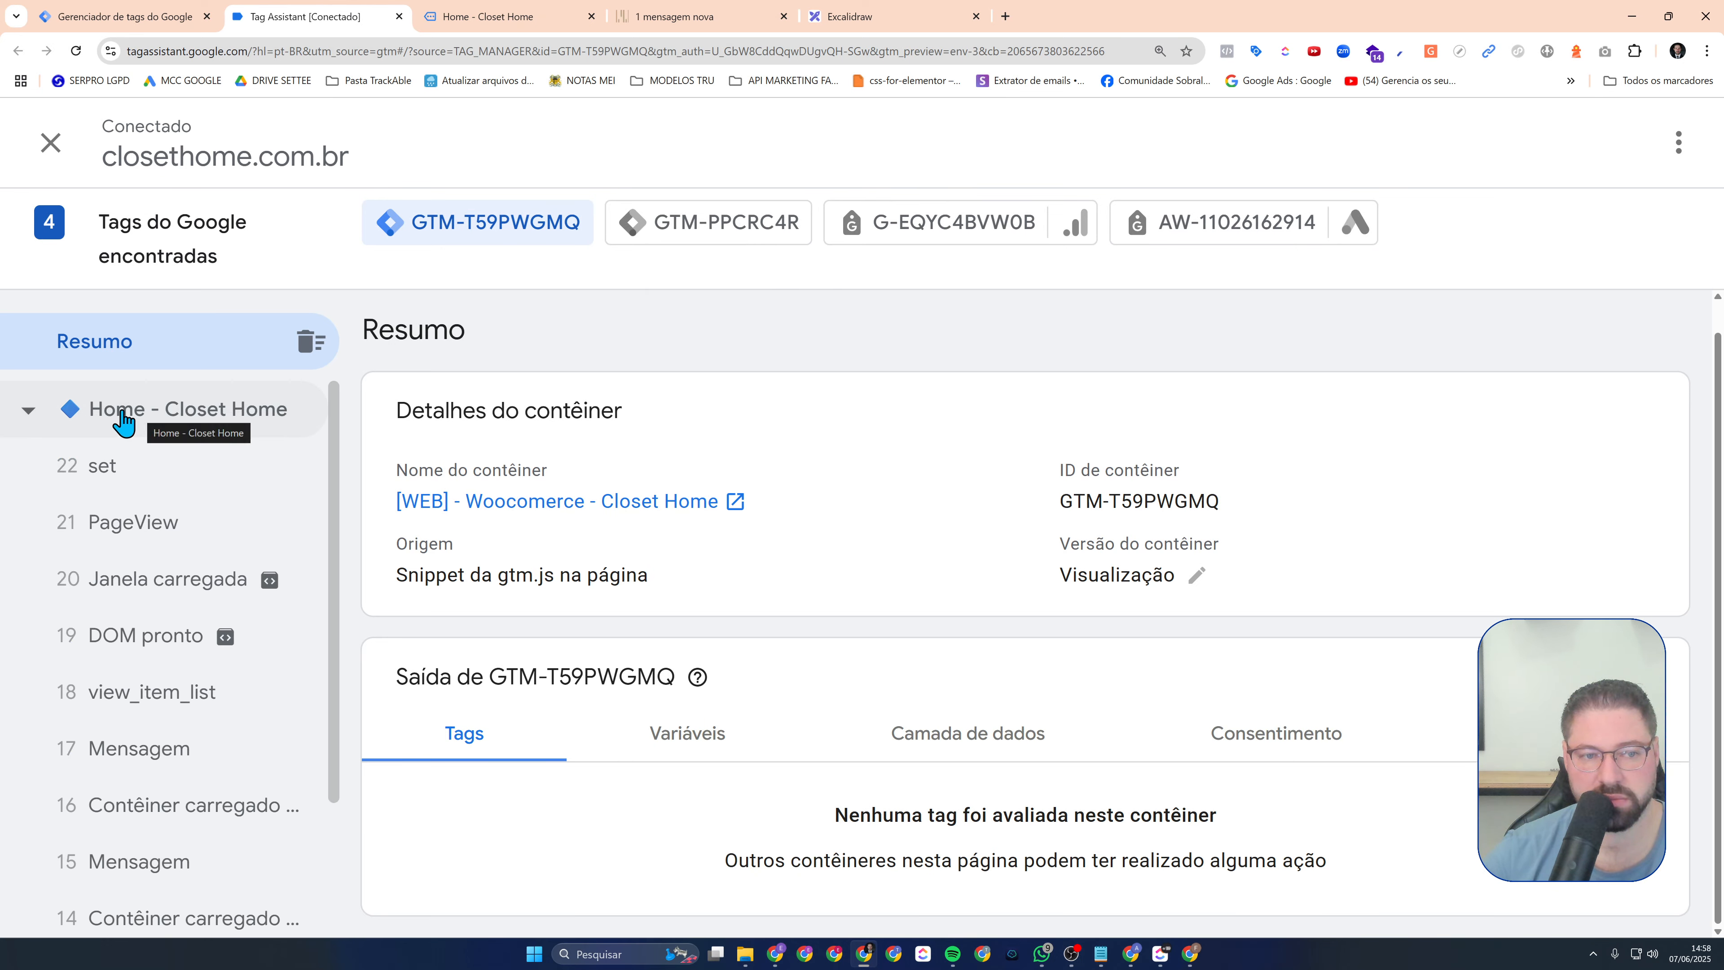
Look through the reloaded home page's events and inspect the variables of the view_item_list event
scroll(142, 476, "down", 3)
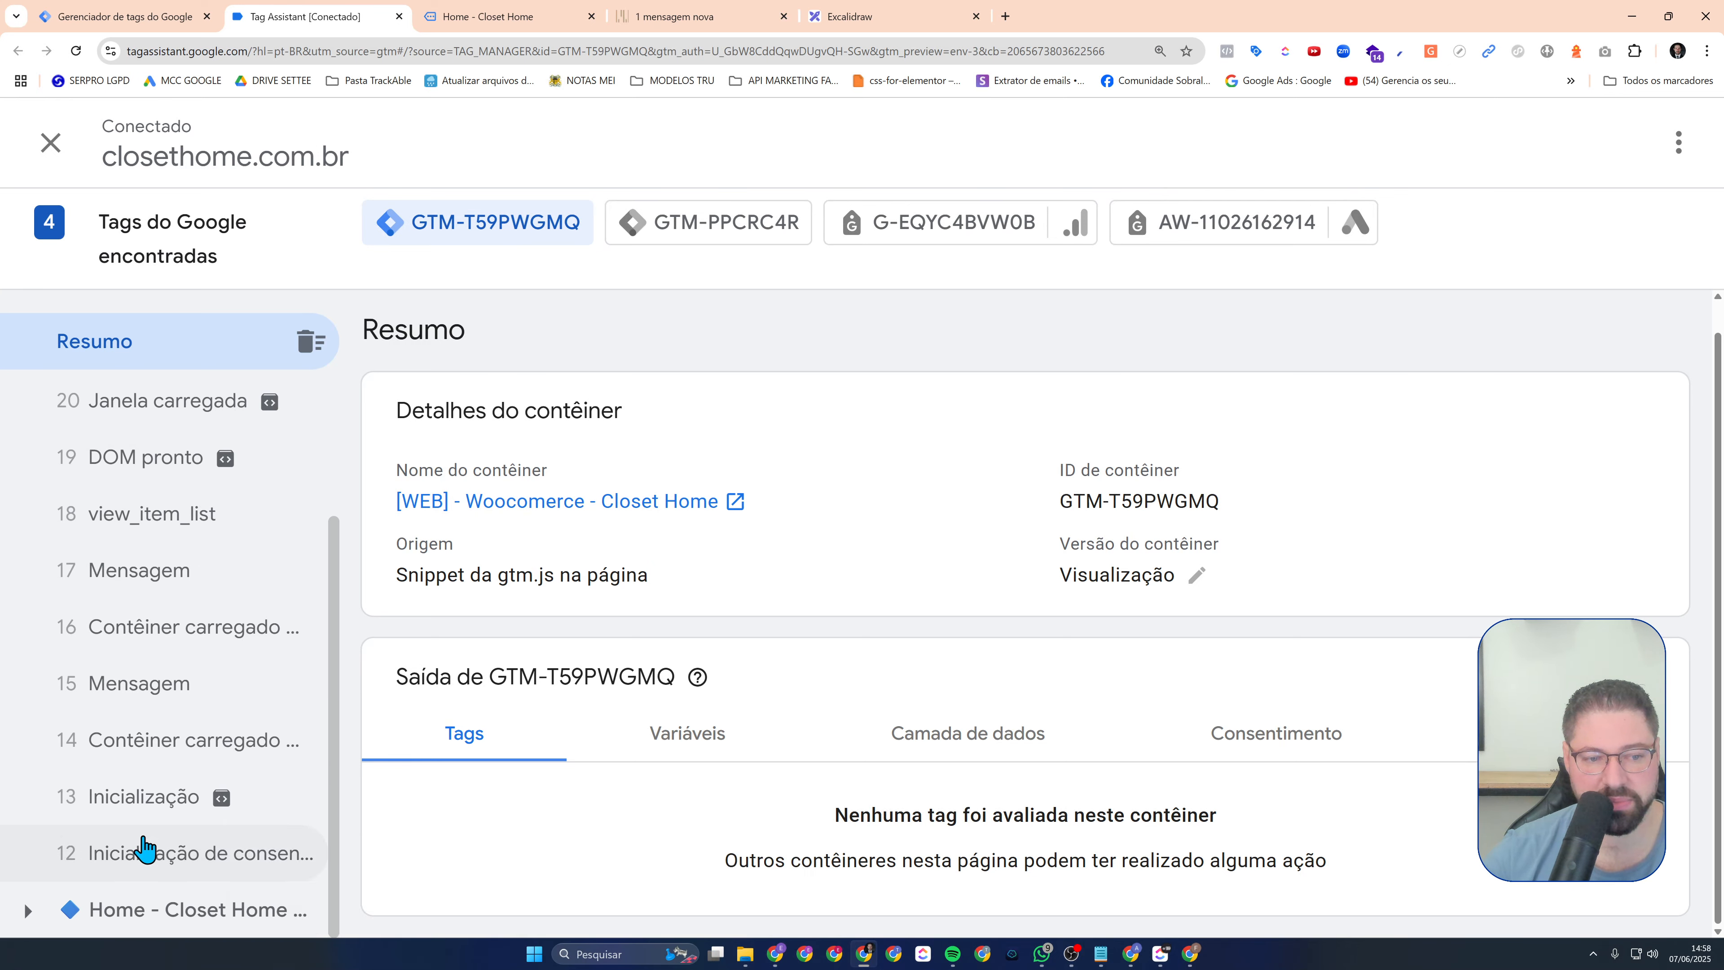
scroll(177, 747, "up", 3)
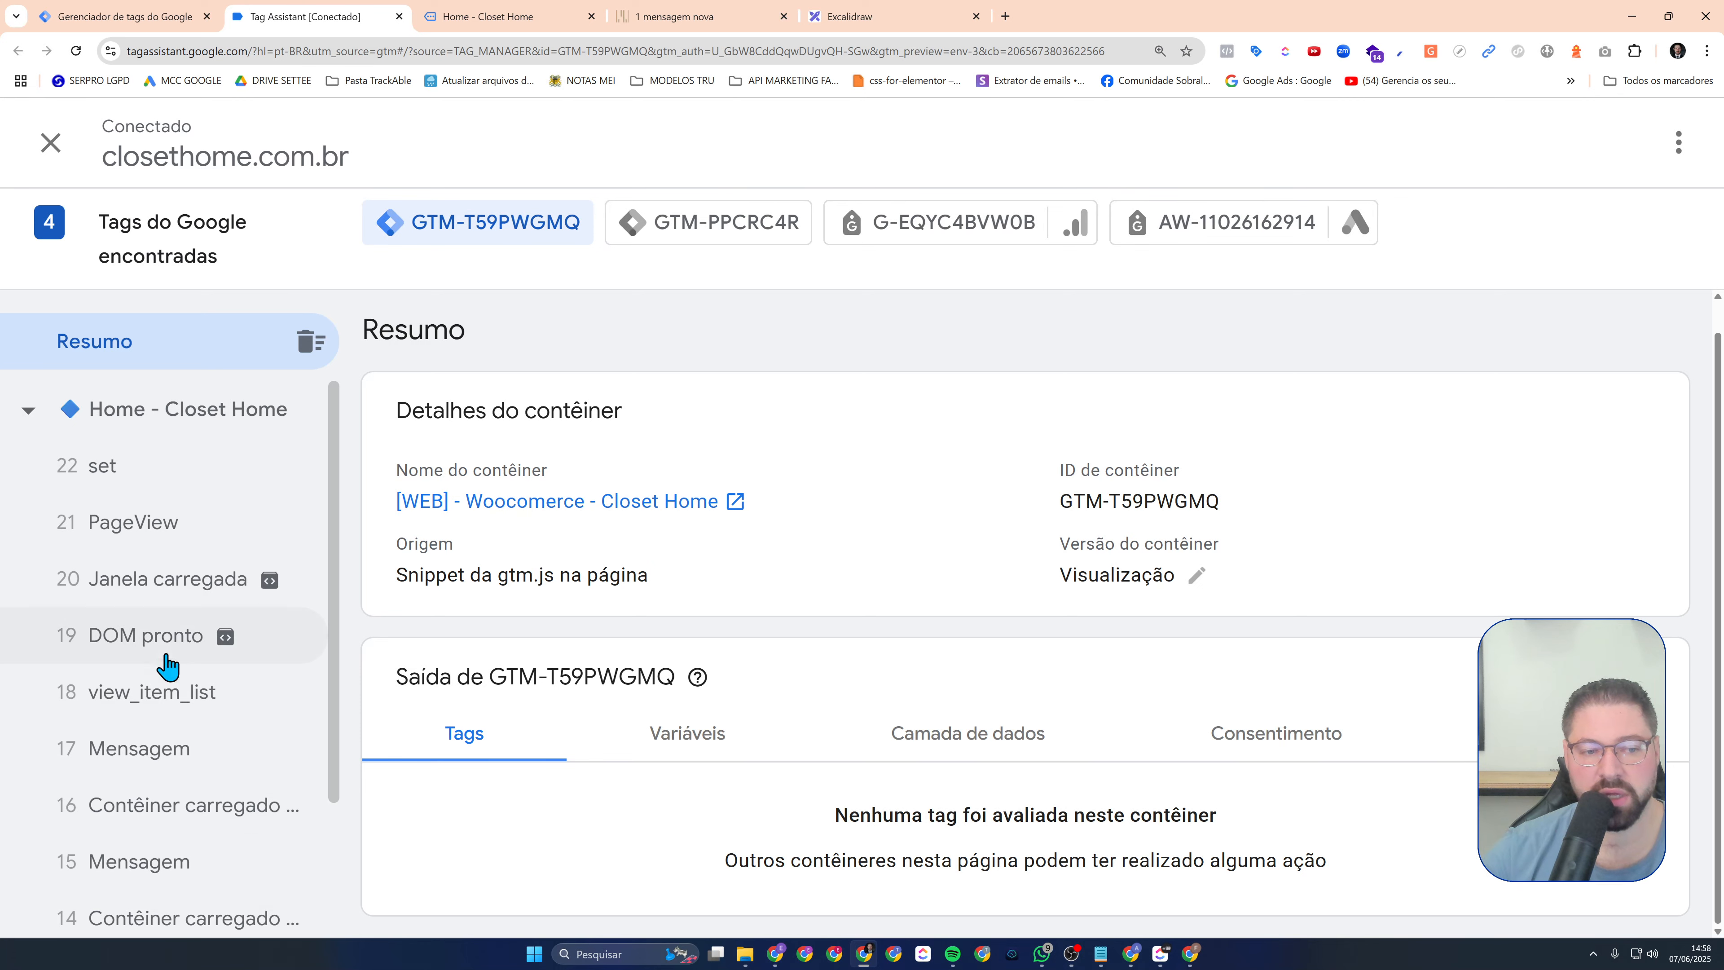
scroll(154, 531, "down", 3)
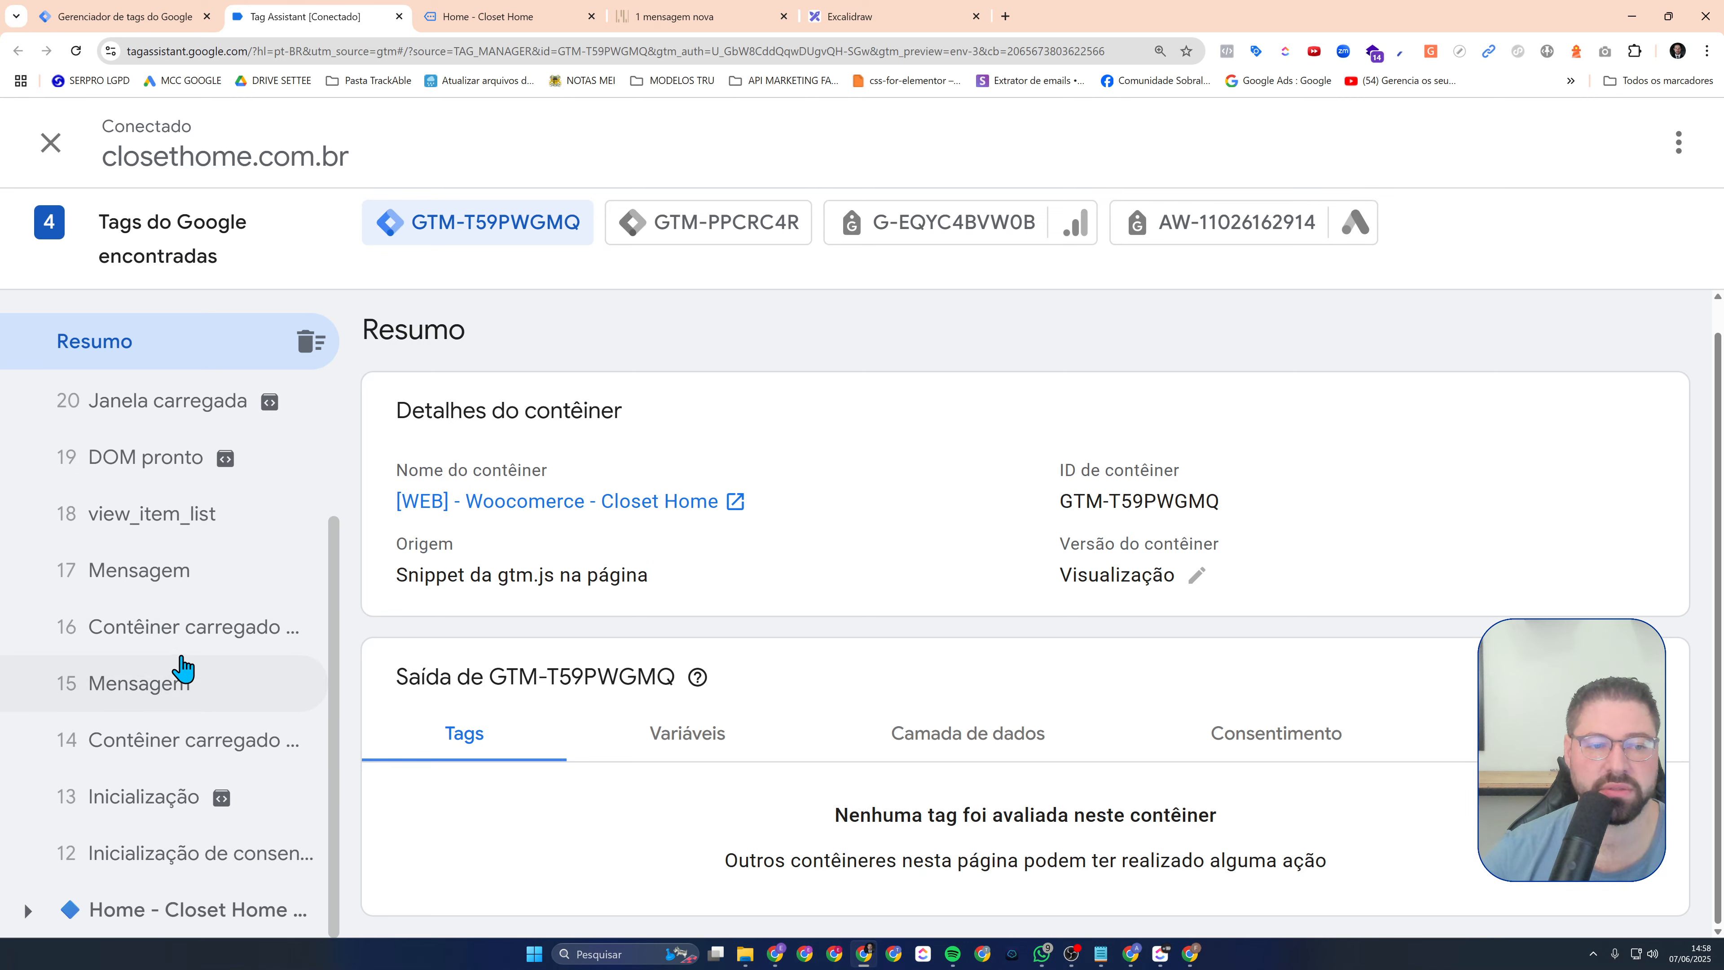
scroll(181, 661, "up", 1)
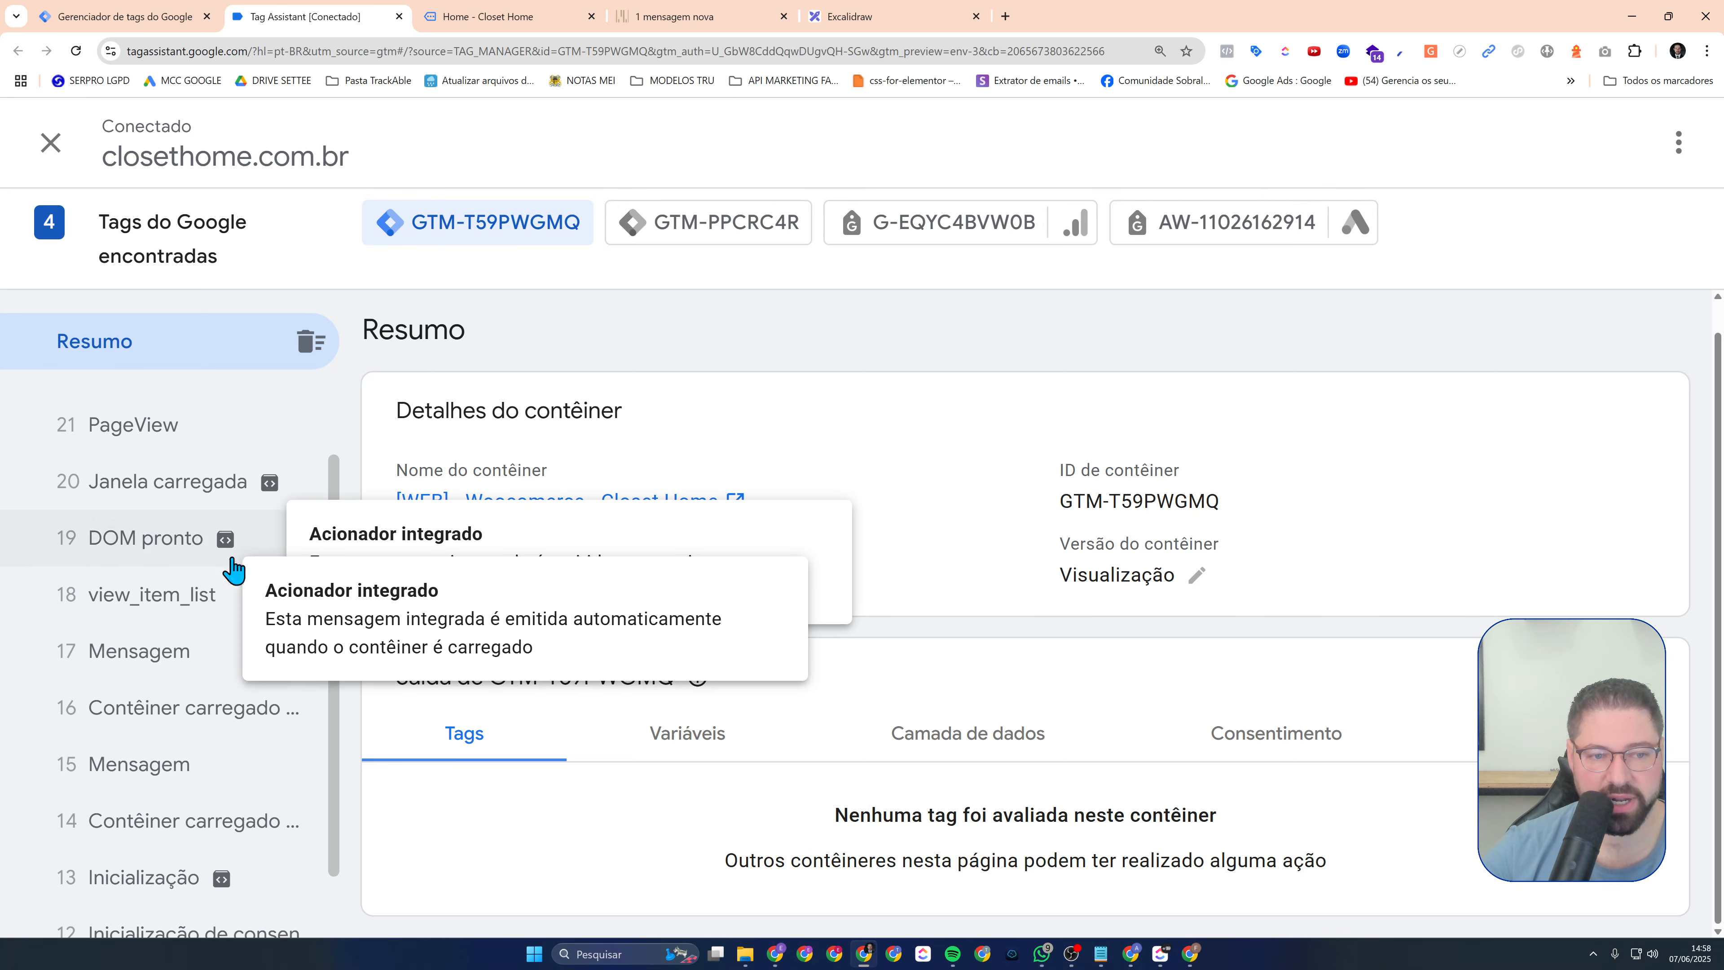
left_click(194, 608)
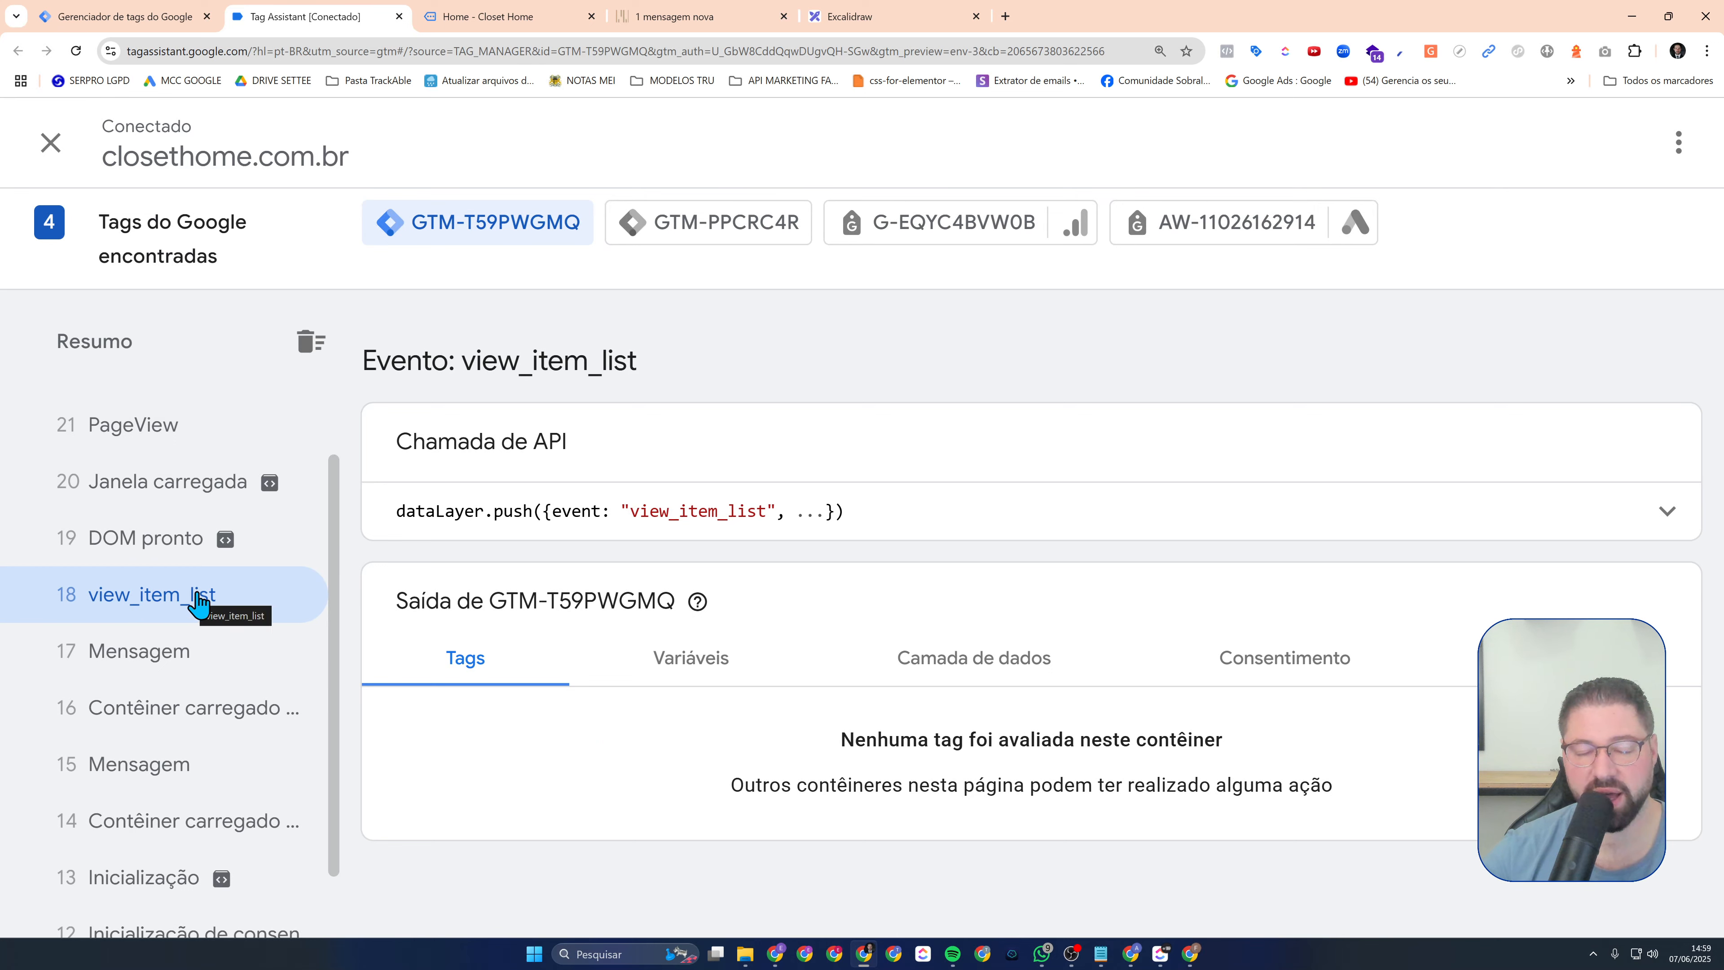
left_click(692, 669)
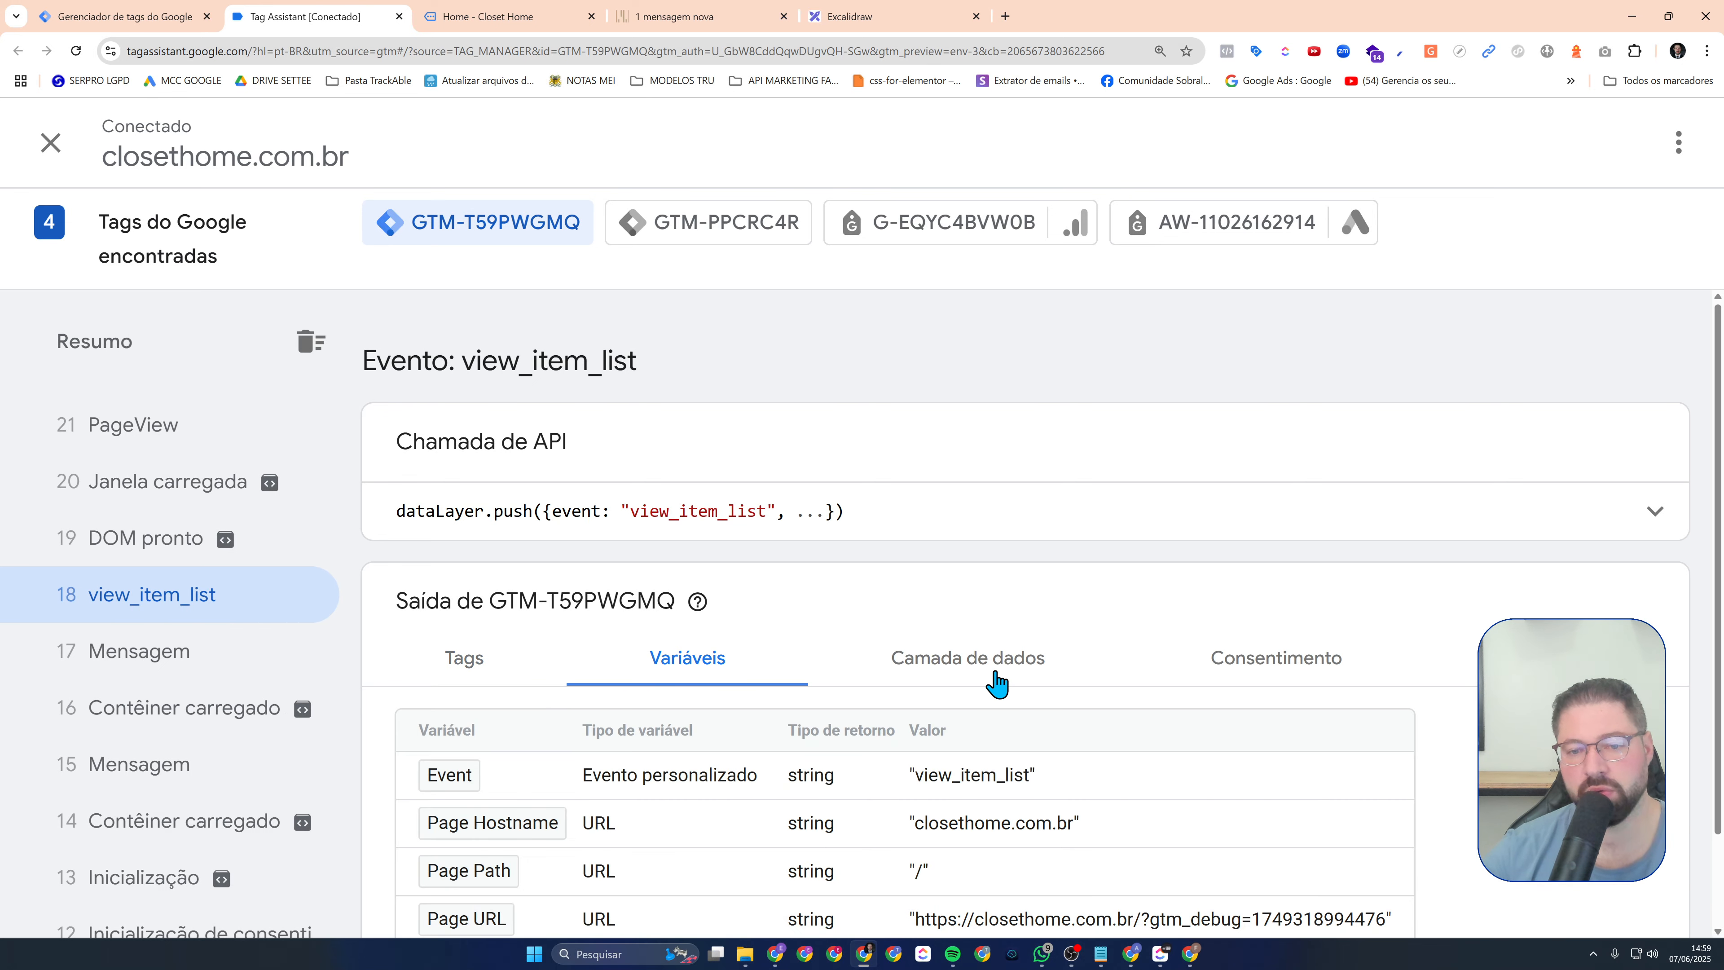
scroll(1042, 680, "down", 2)
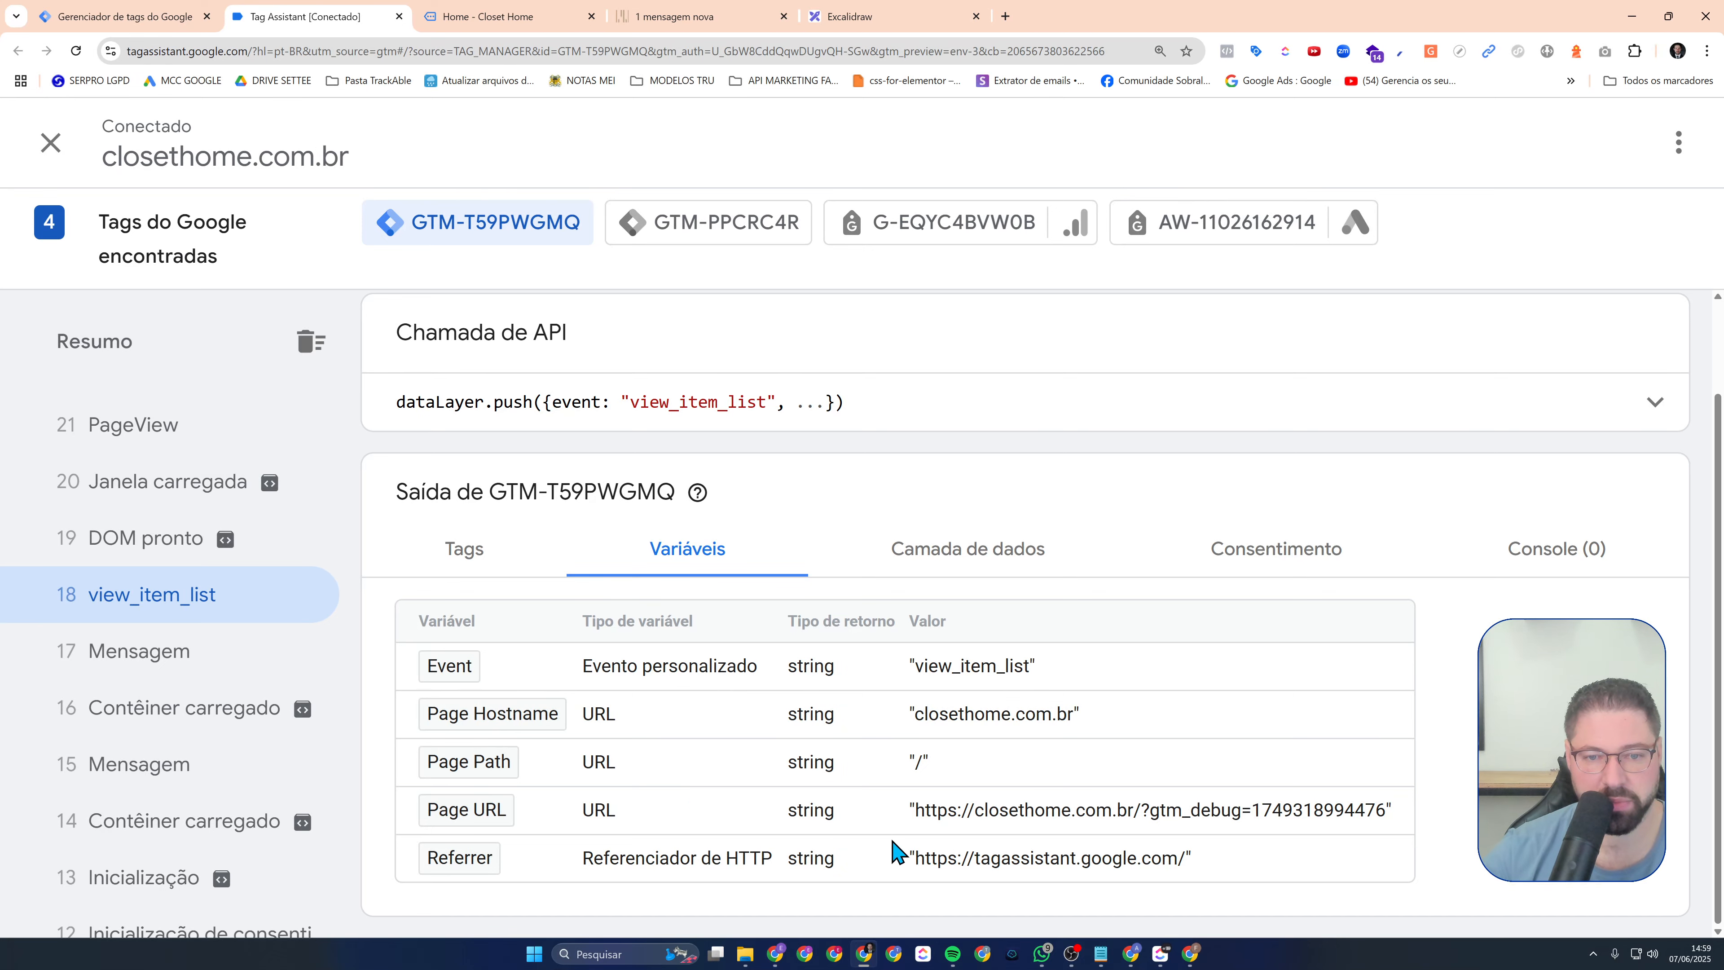
Examine the view_item_list event's data layer, including the location fields, ecommerce currency and product item details
left_click(932, 551)
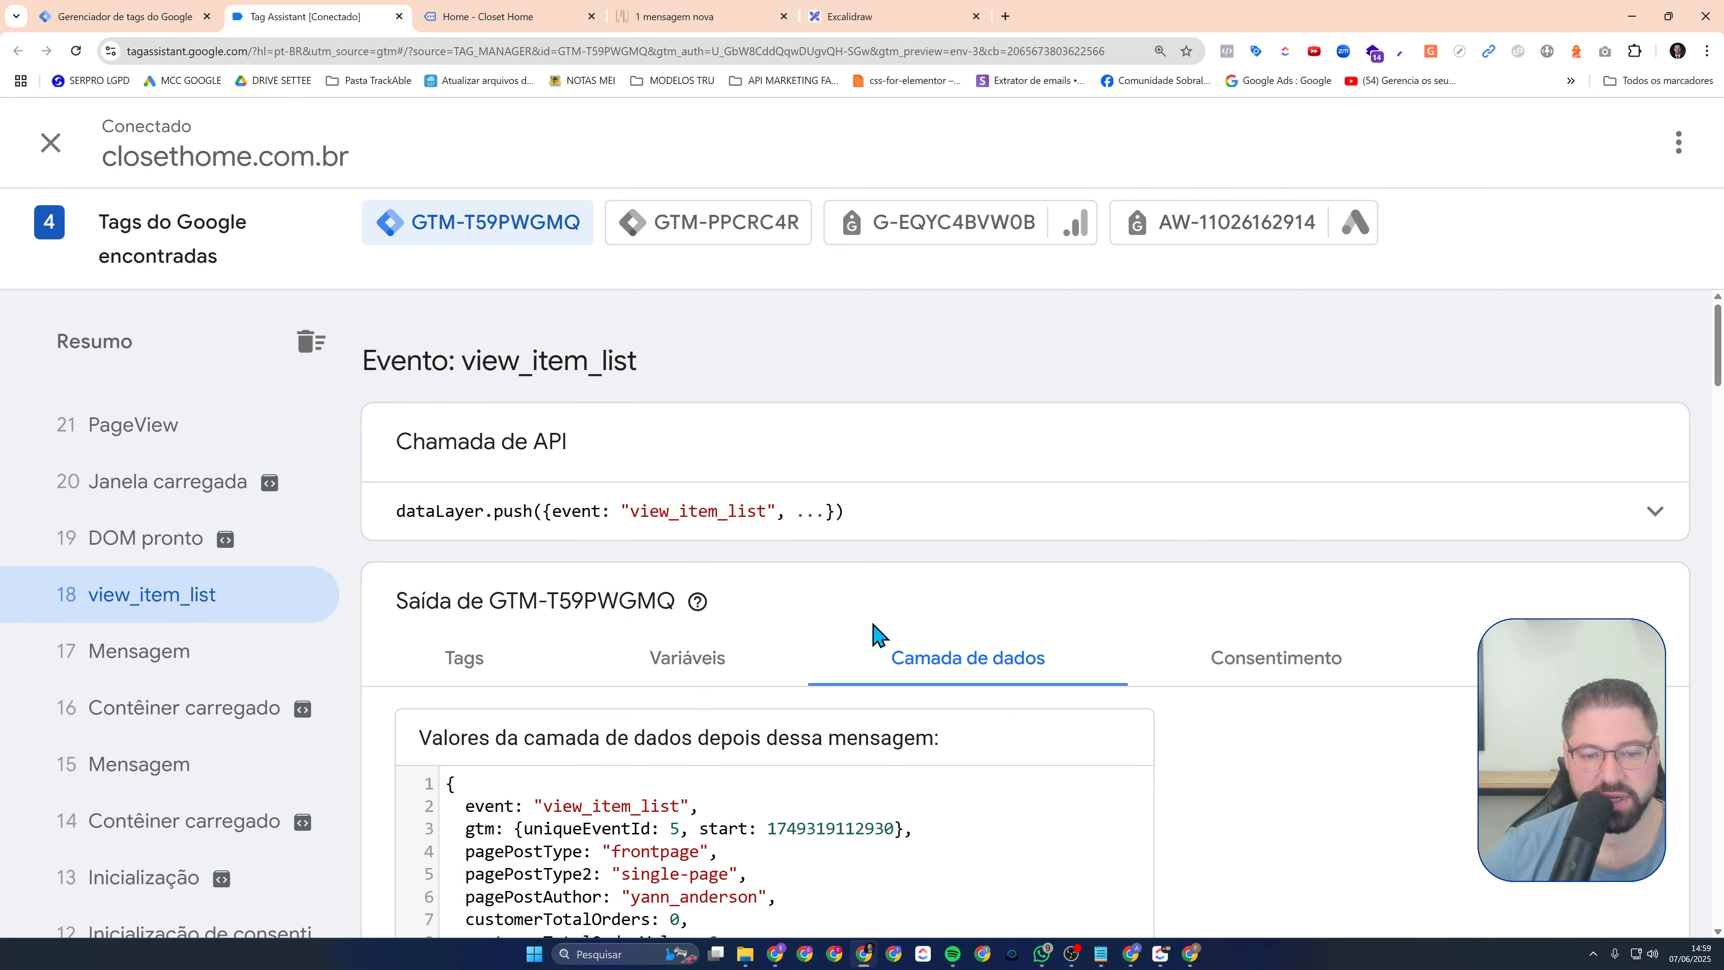
scroll(1141, 603, "down", 5)
scroll(1141, 602, "down", 6)
scroll(958, 642, "down", 10)
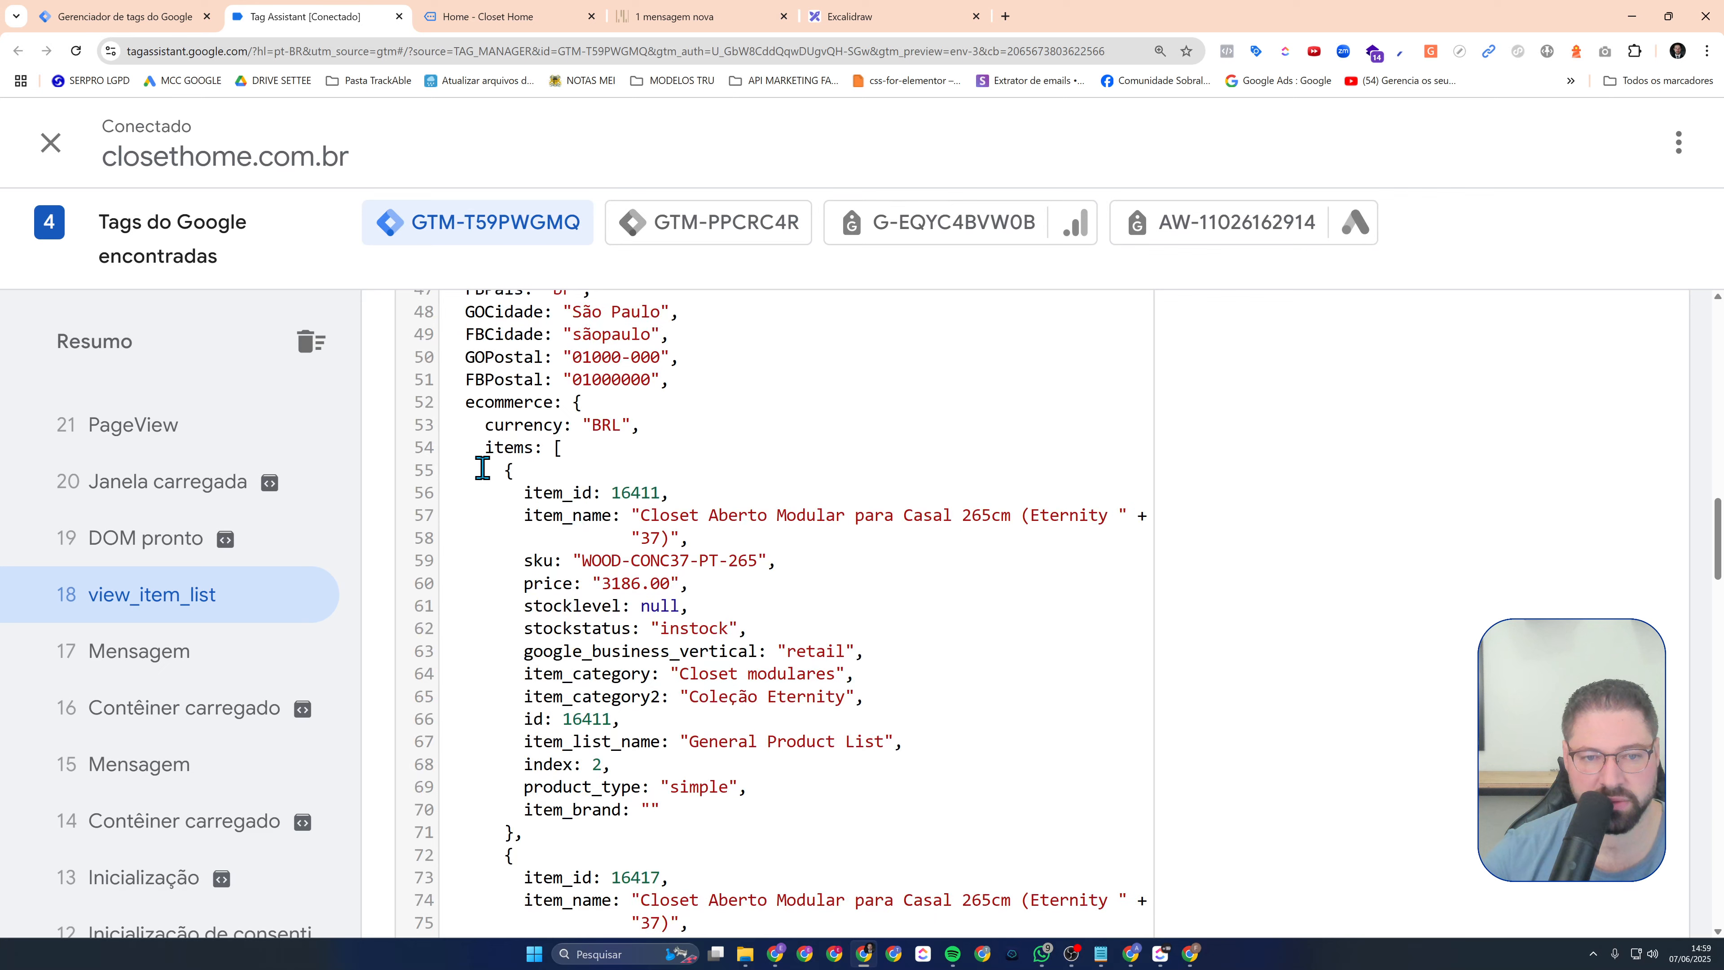
scroll(589, 399, "up", 1)
scroll(589, 399, "up", 2)
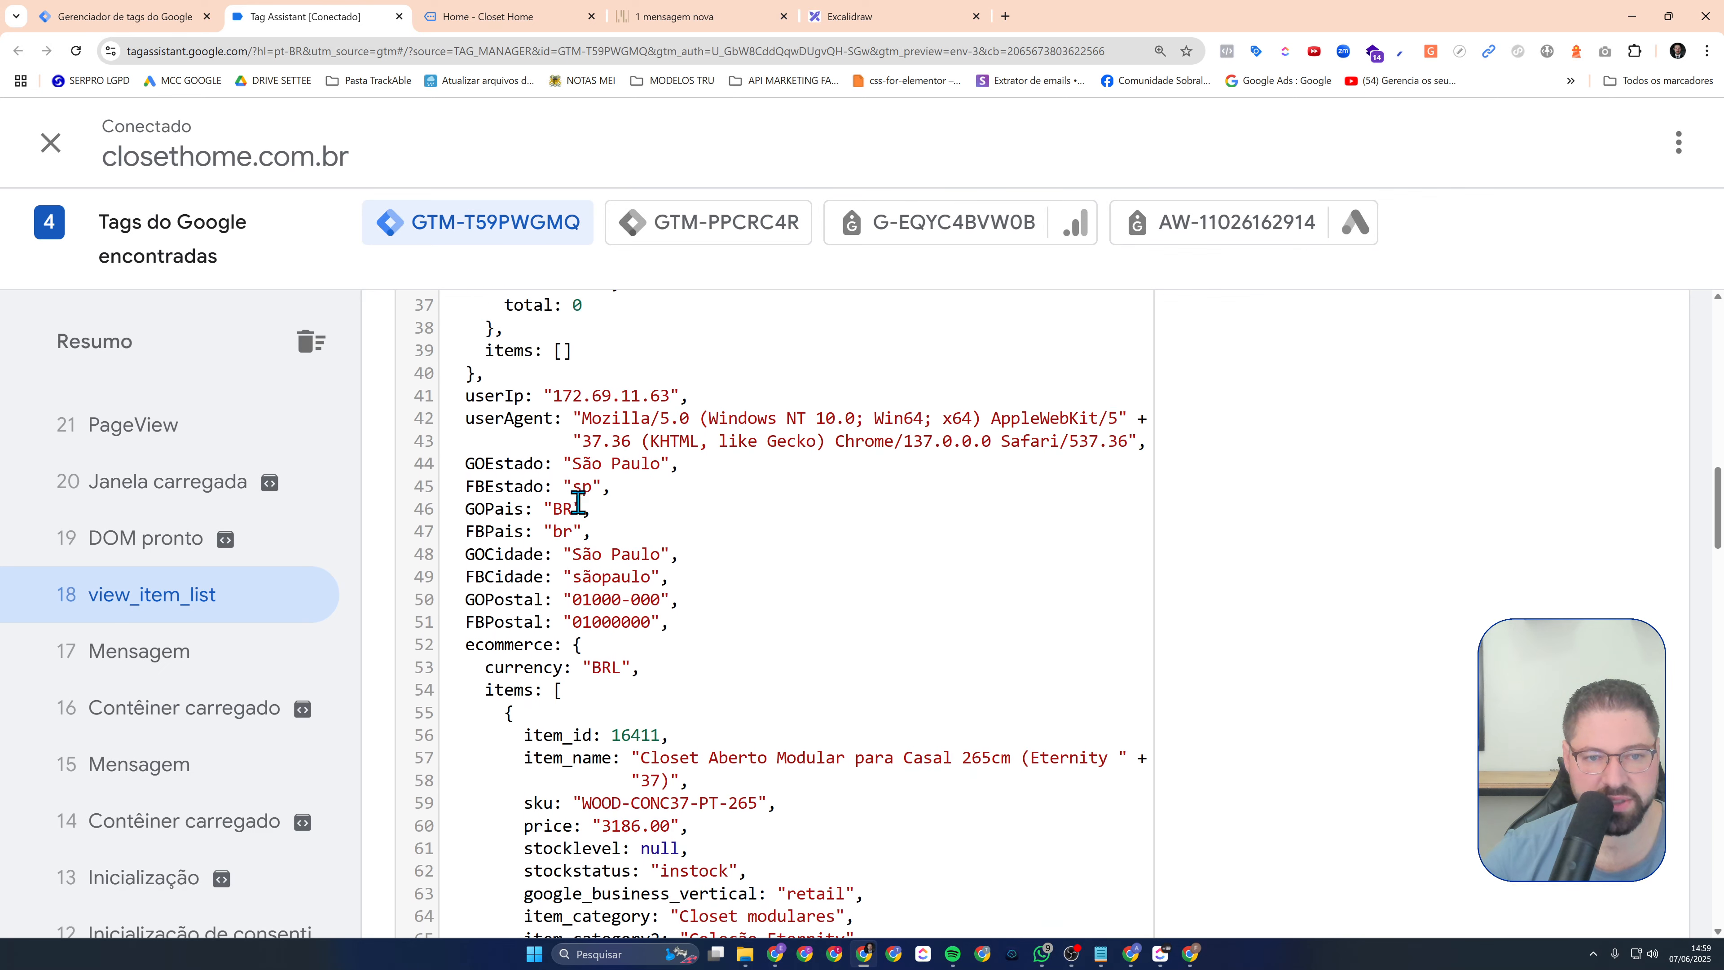
scroll(717, 669, "down", 9)
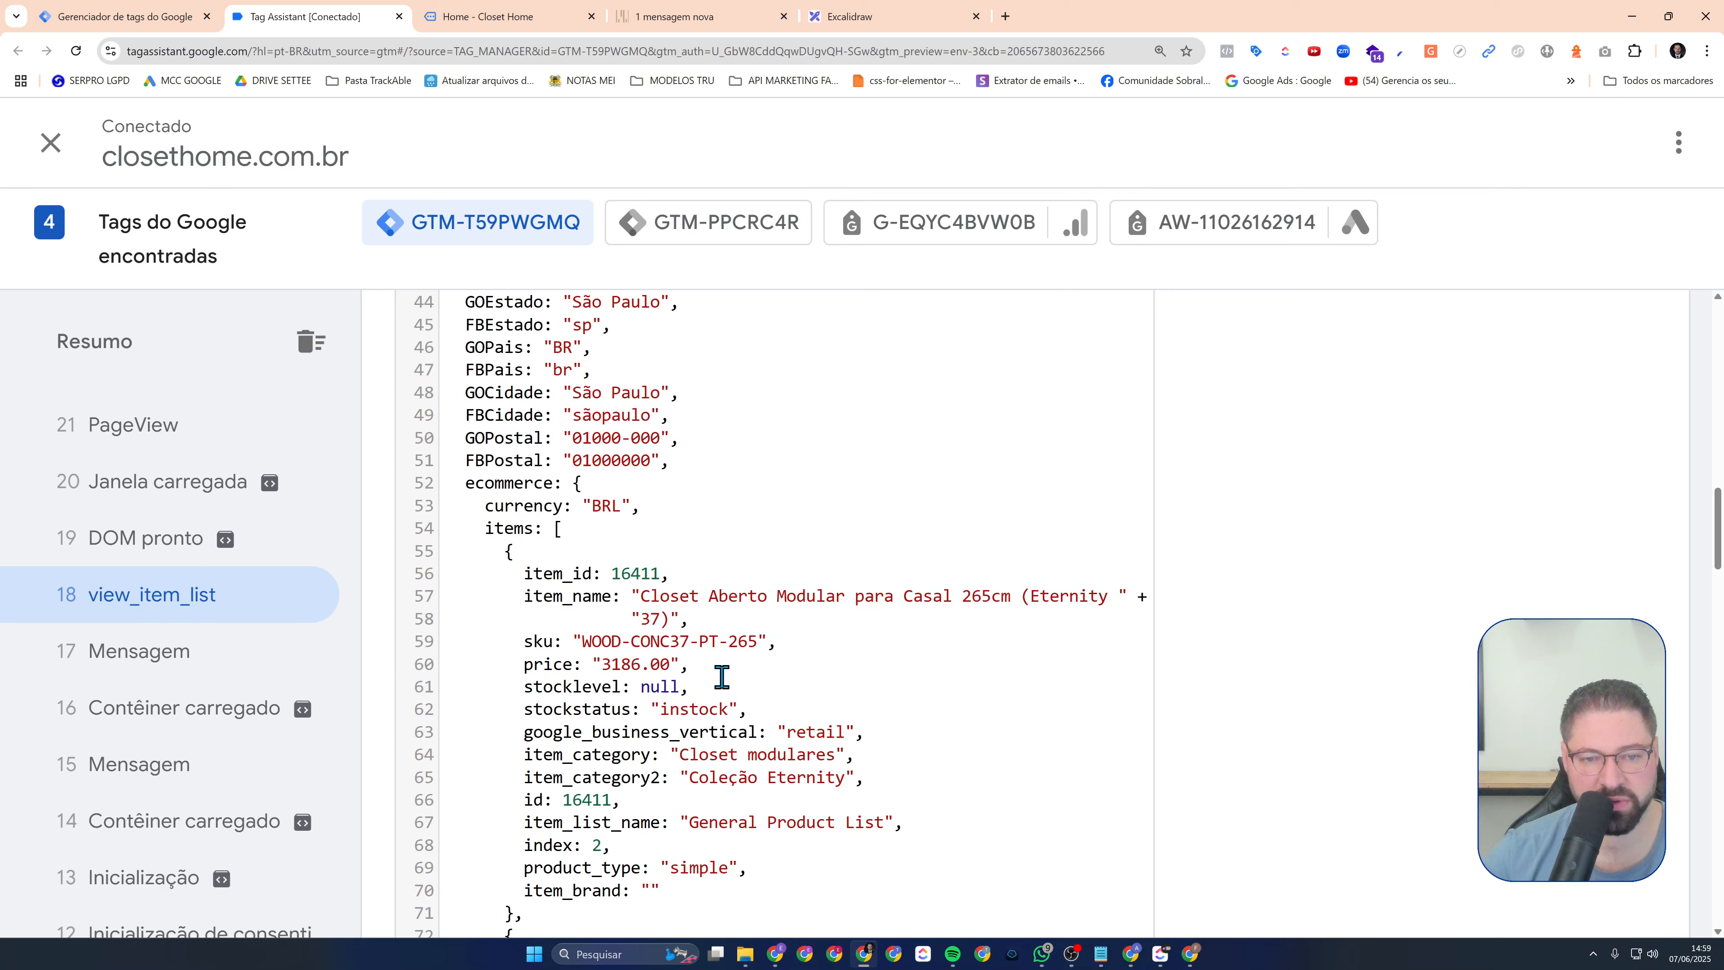
scroll(721, 667, "down", 17)
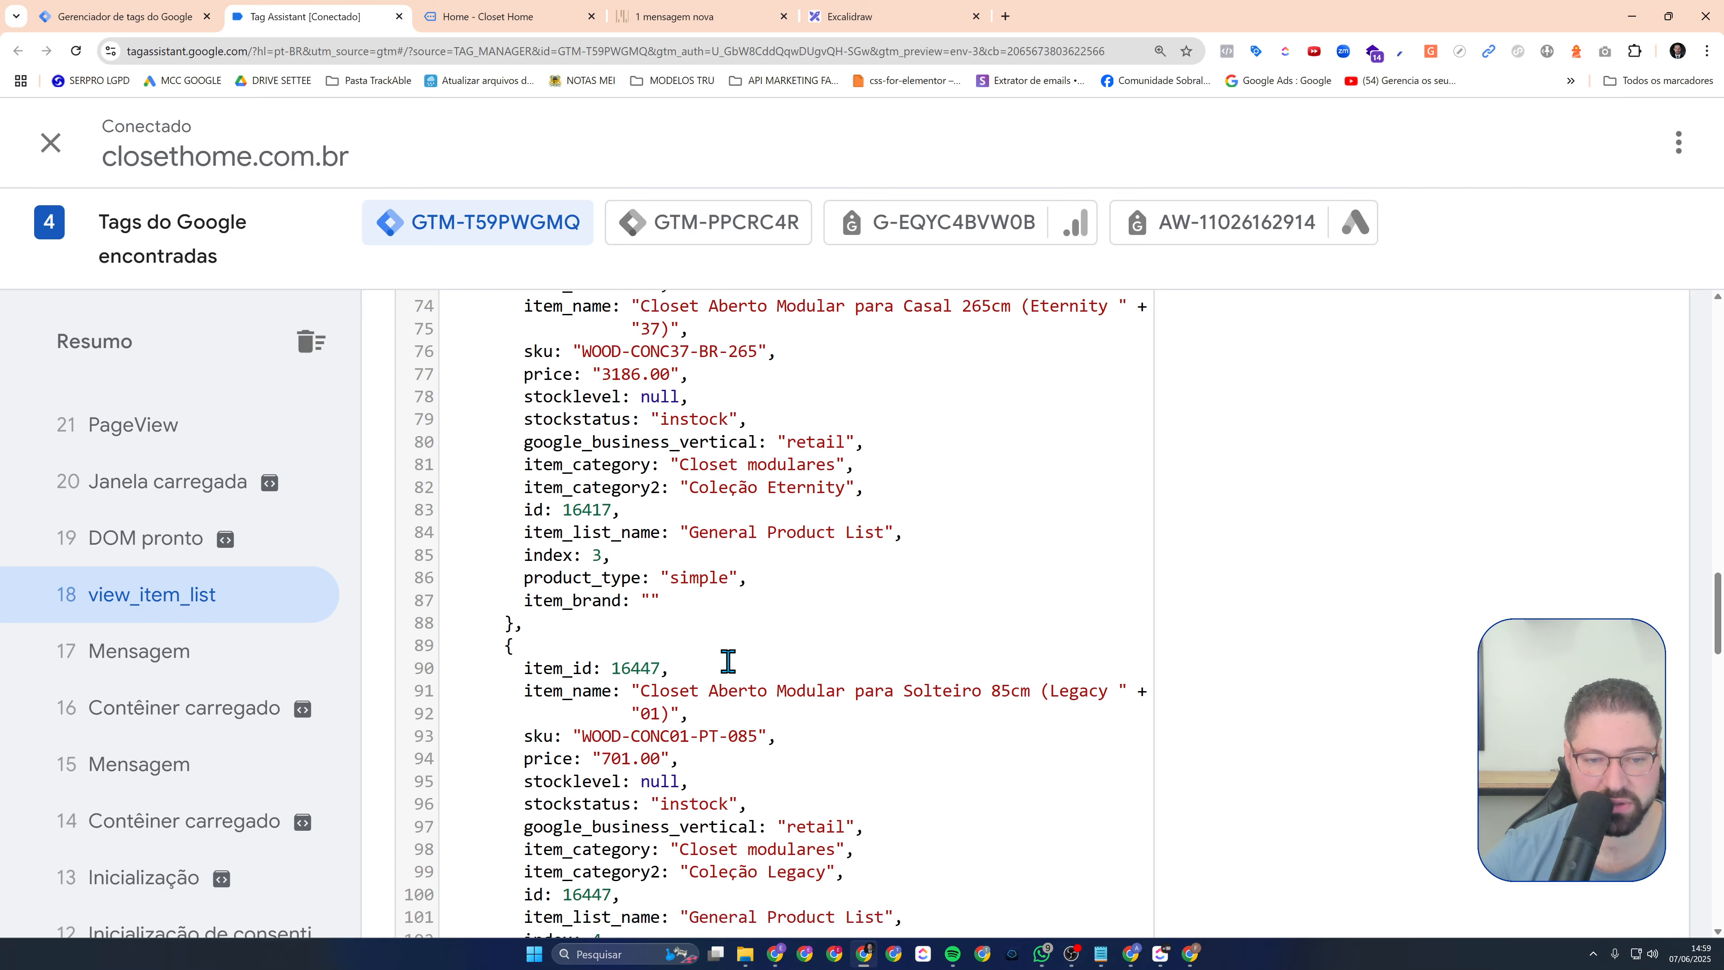
Examine the remaining product items in the view_item_list data layer, then review the cart, location and customer fields above them
scroll(728, 662, "down", 15)
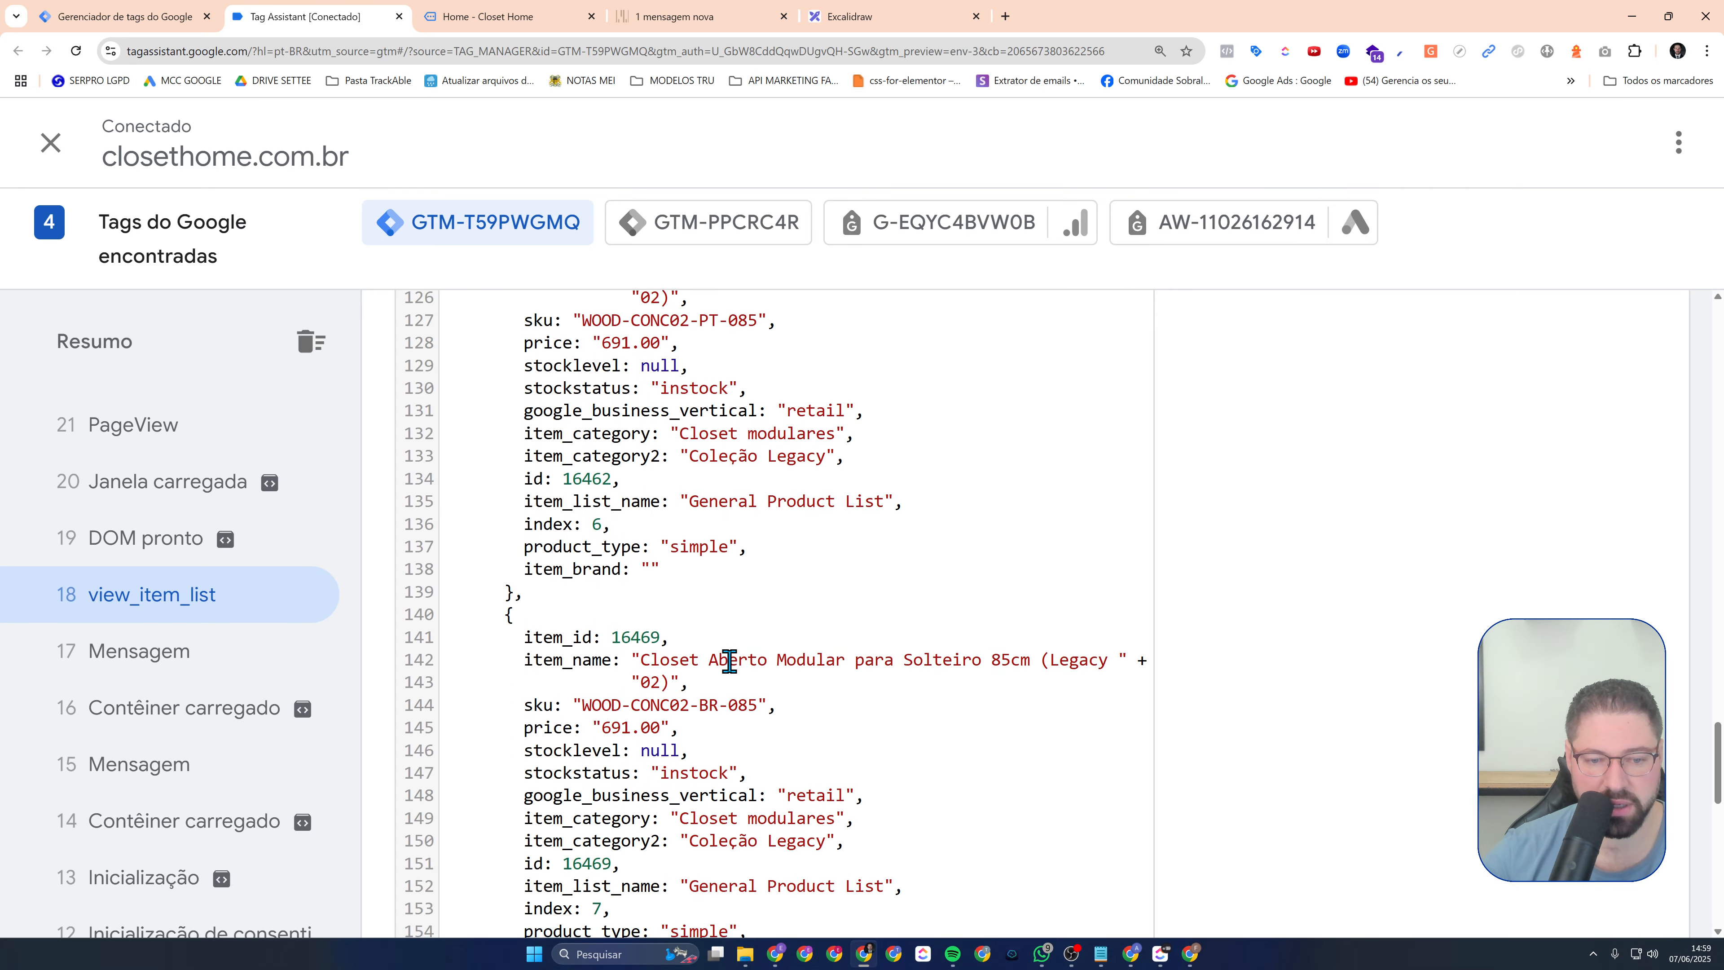
scroll(729, 662, "down", 2)
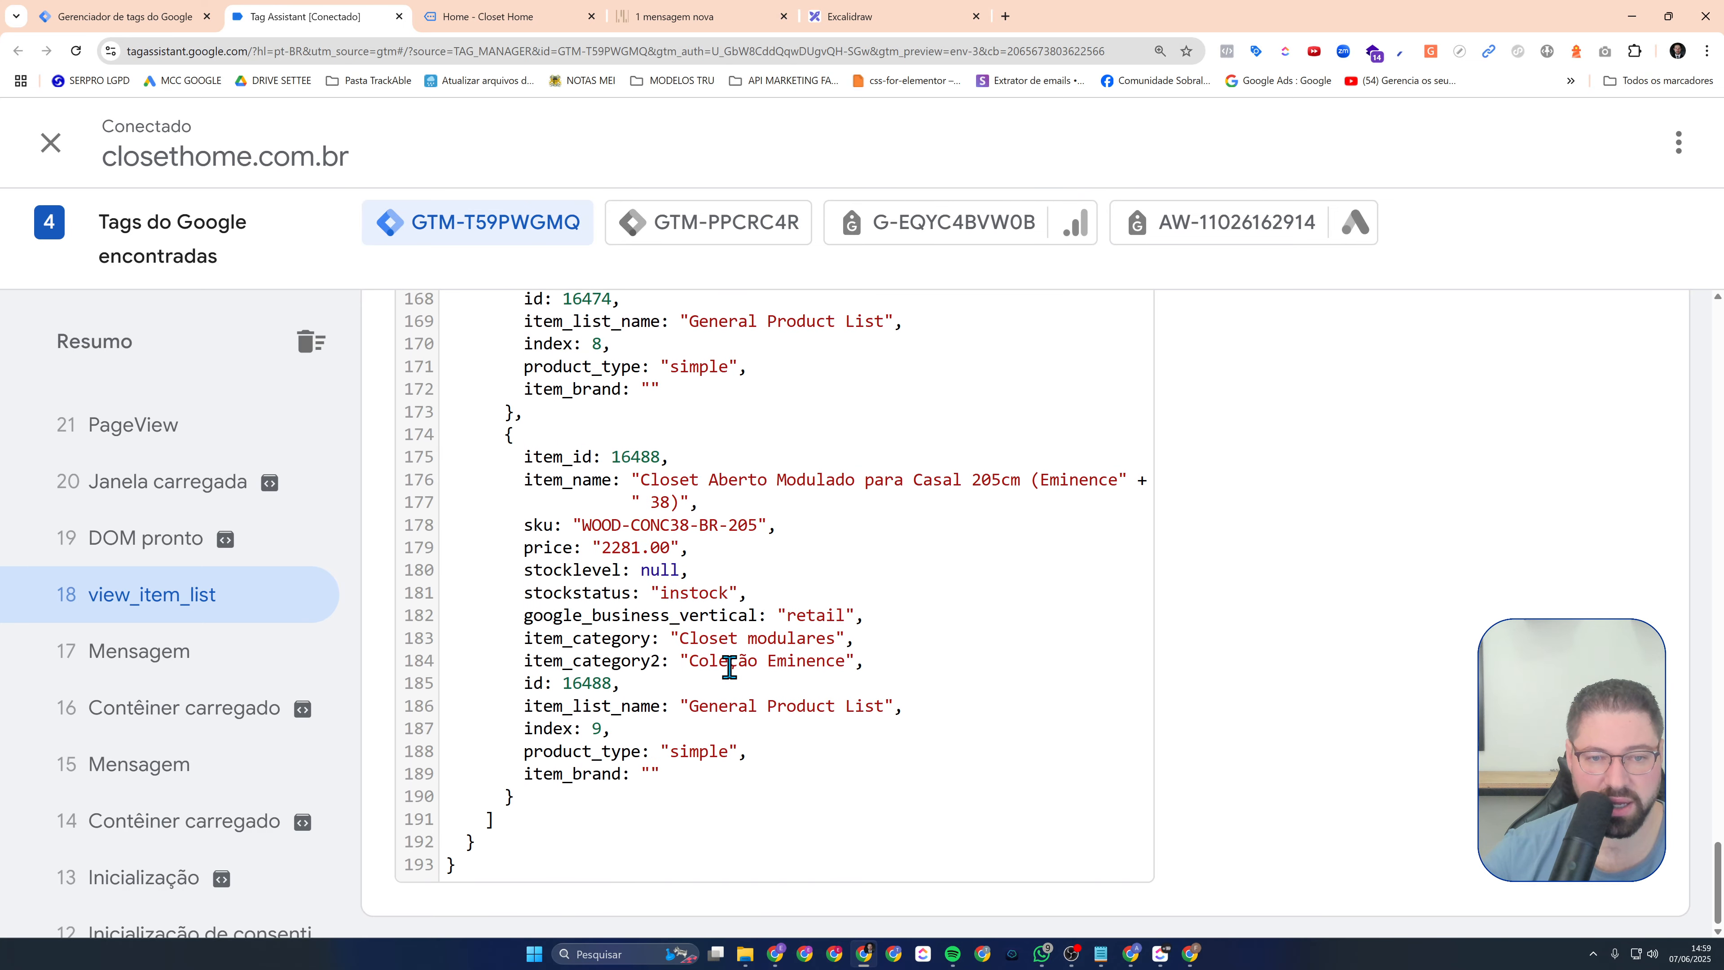
scroll(801, 778, "up", 17)
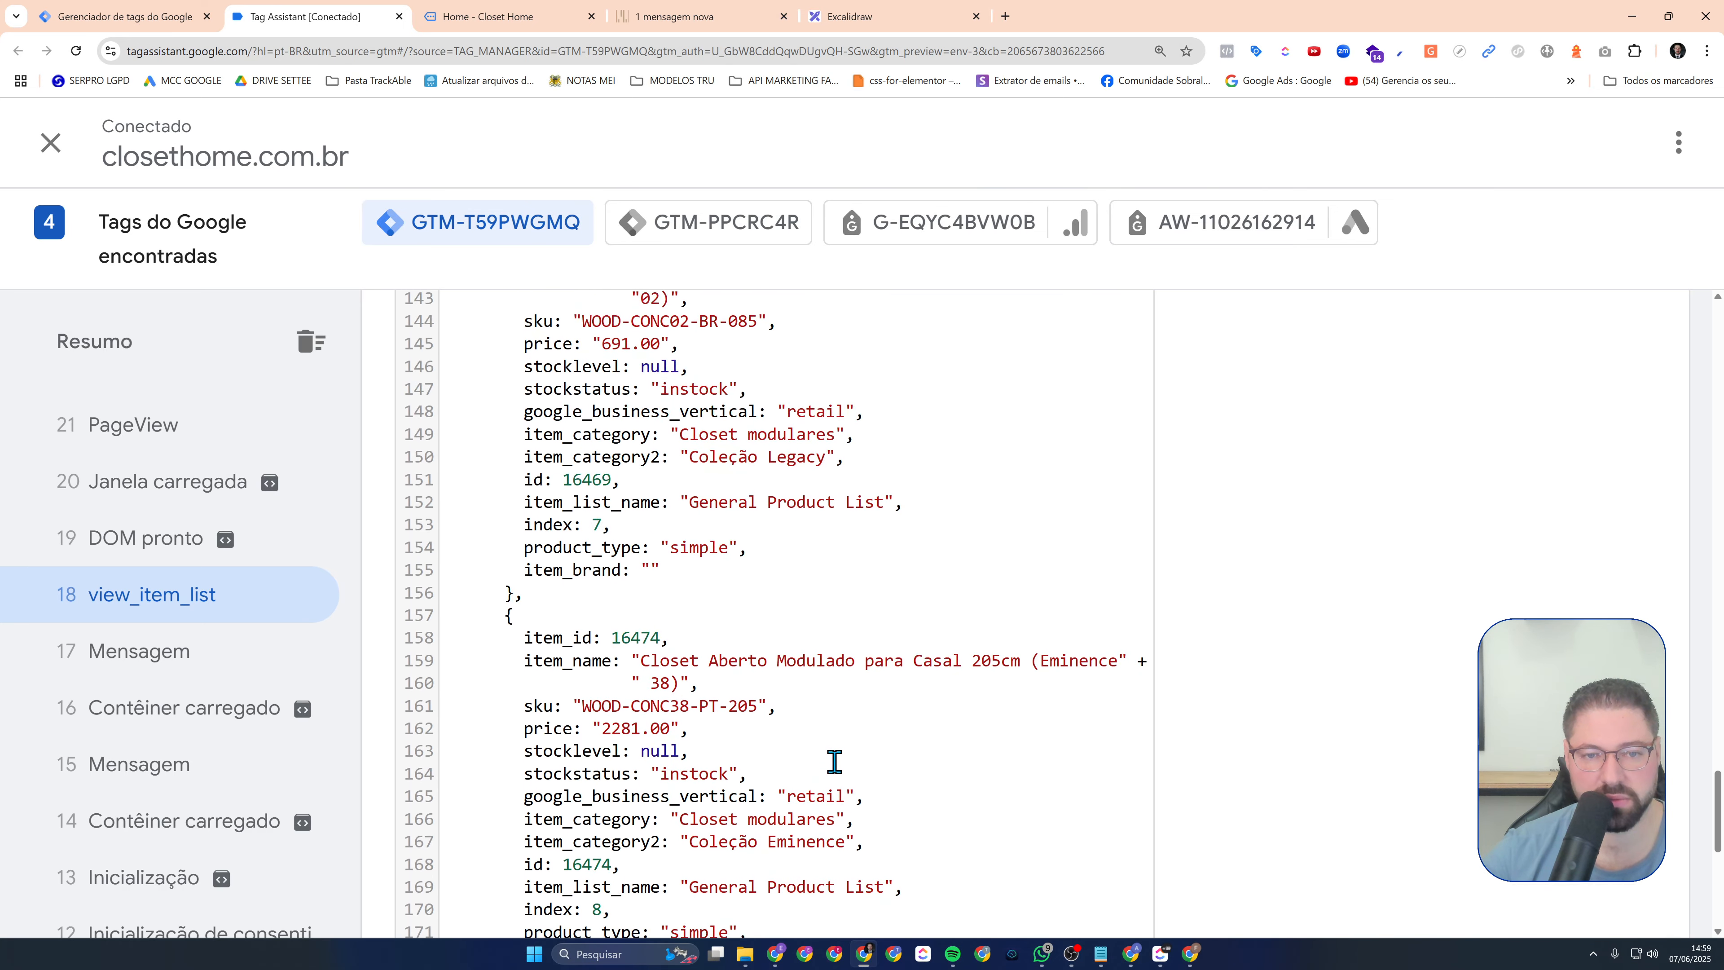
scroll(833, 760, "up", 10)
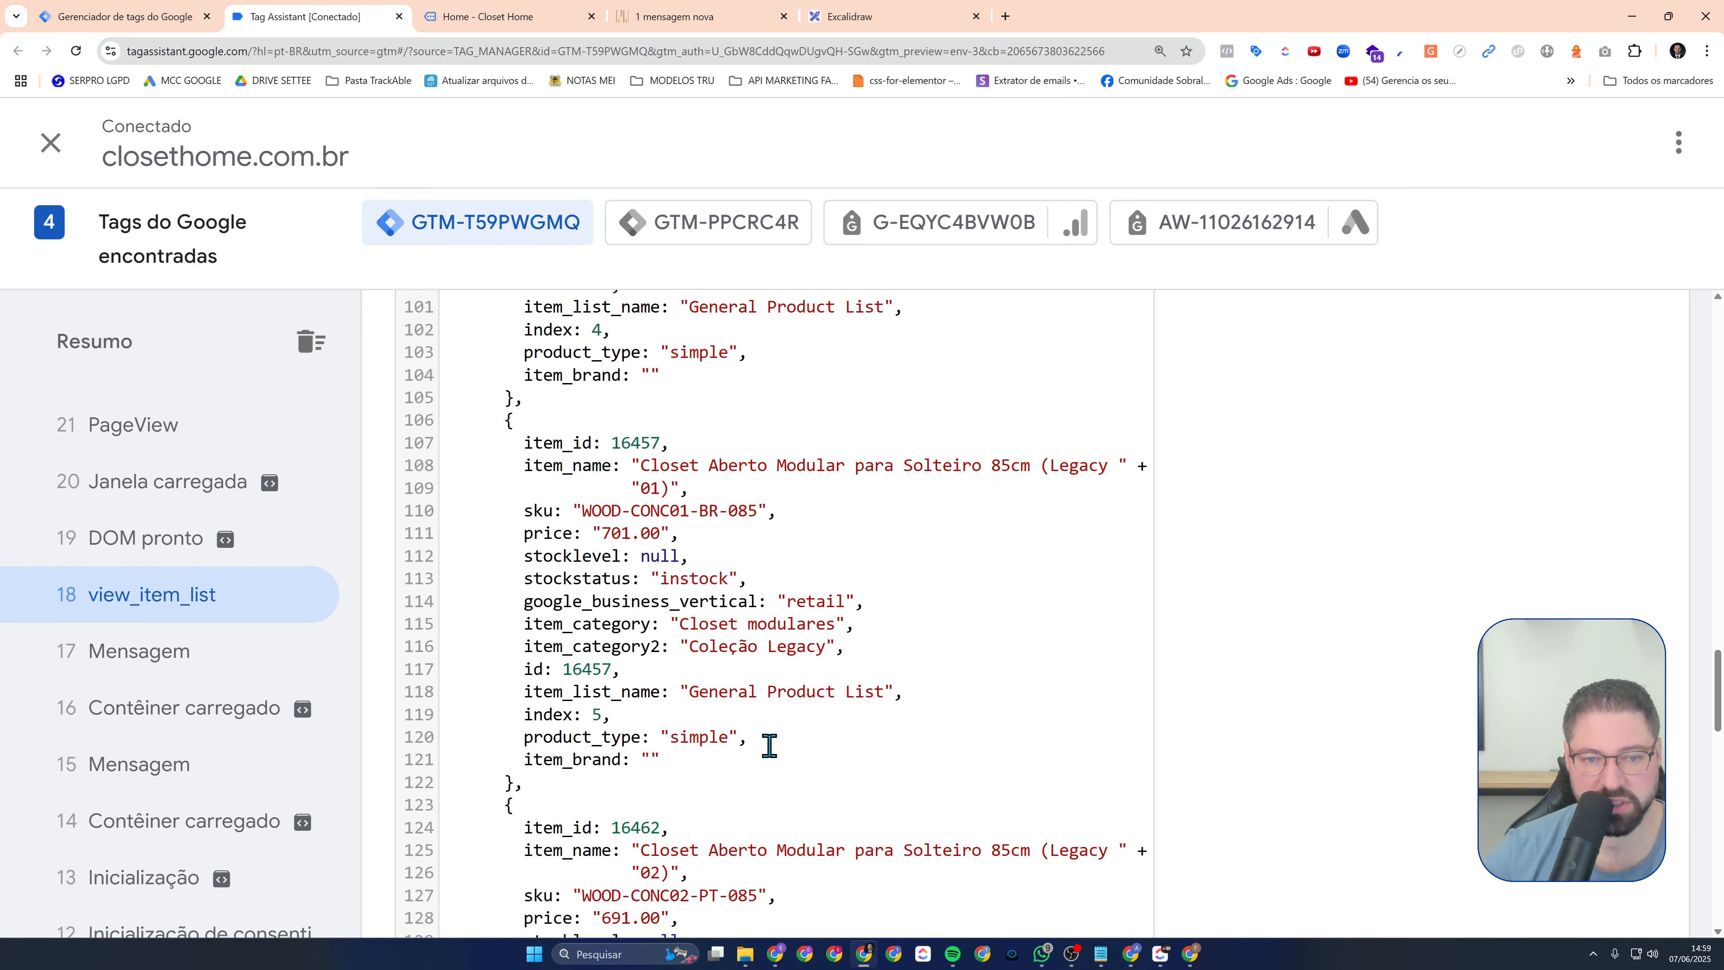
scroll(687, 730, "up", 12)
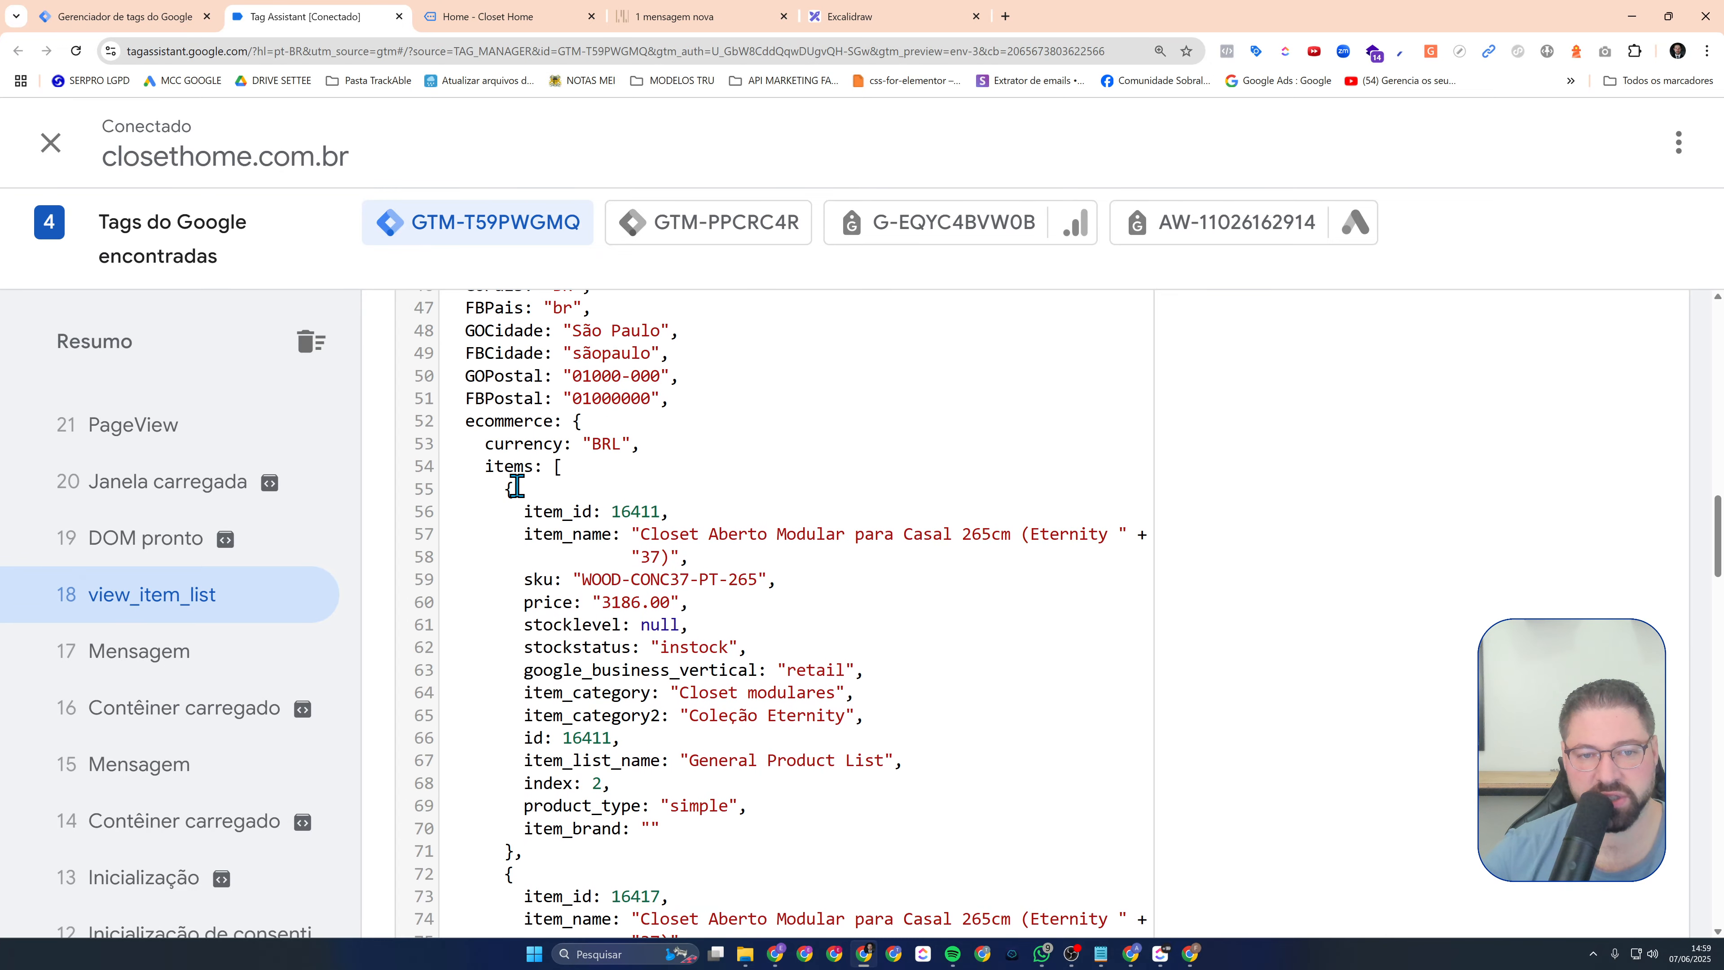
scroll(781, 646, "up", 9)
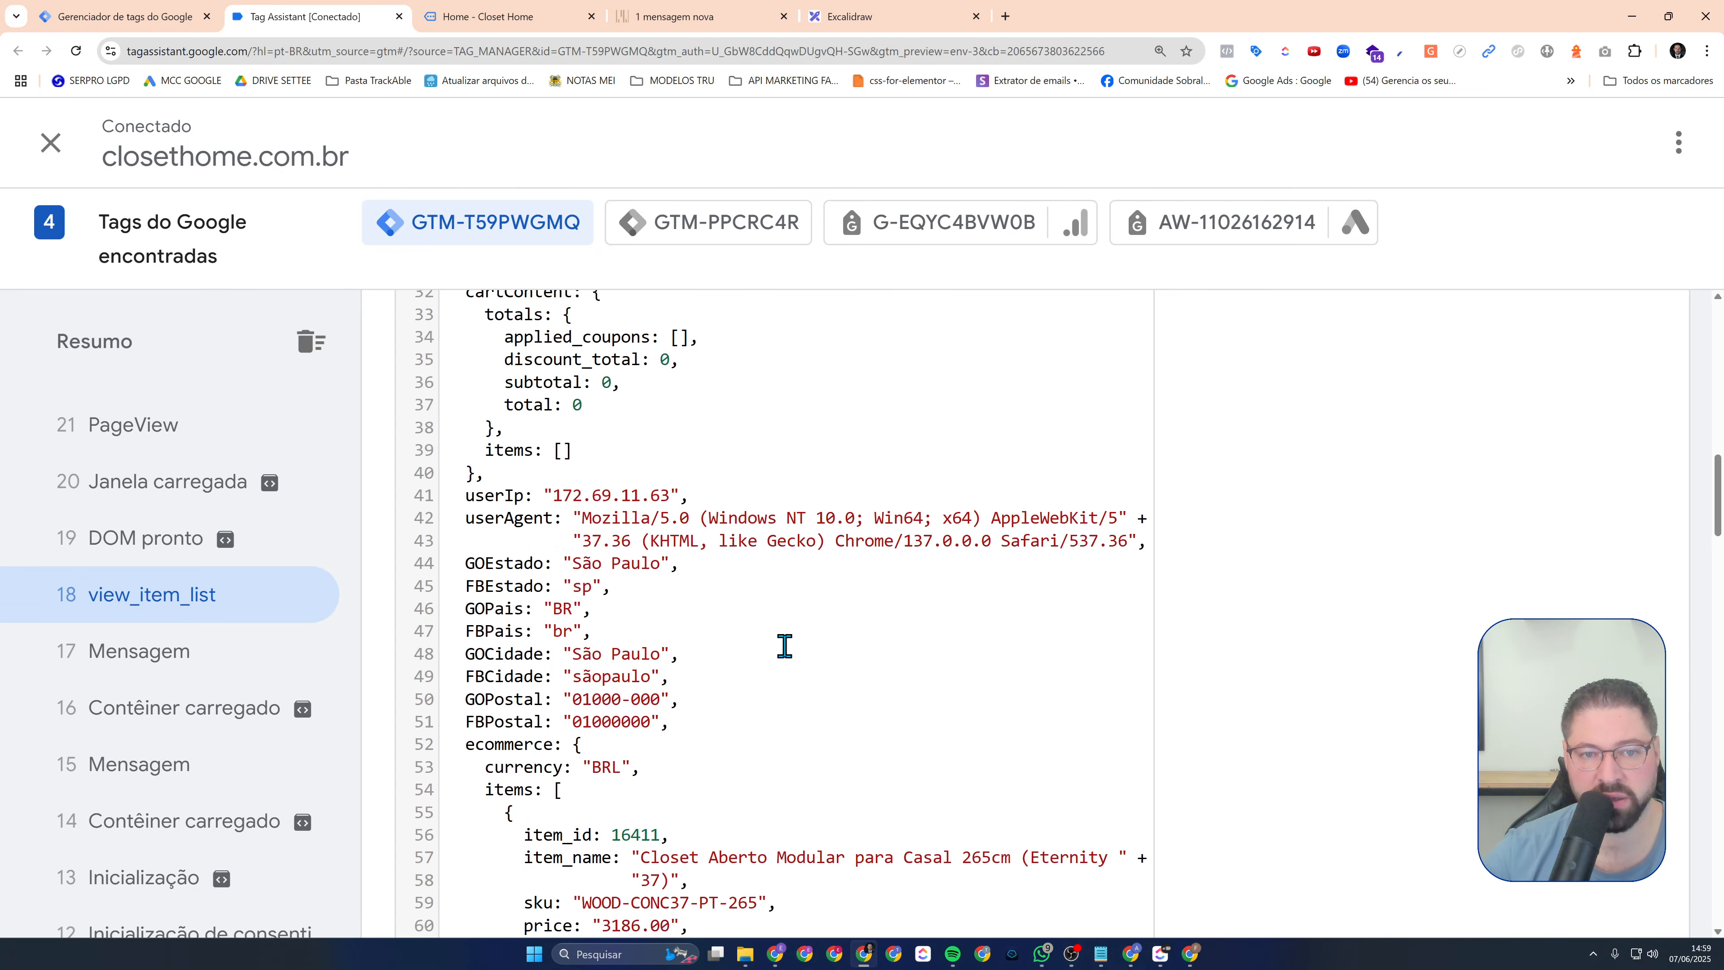
scroll(841, 746, "up", 8)
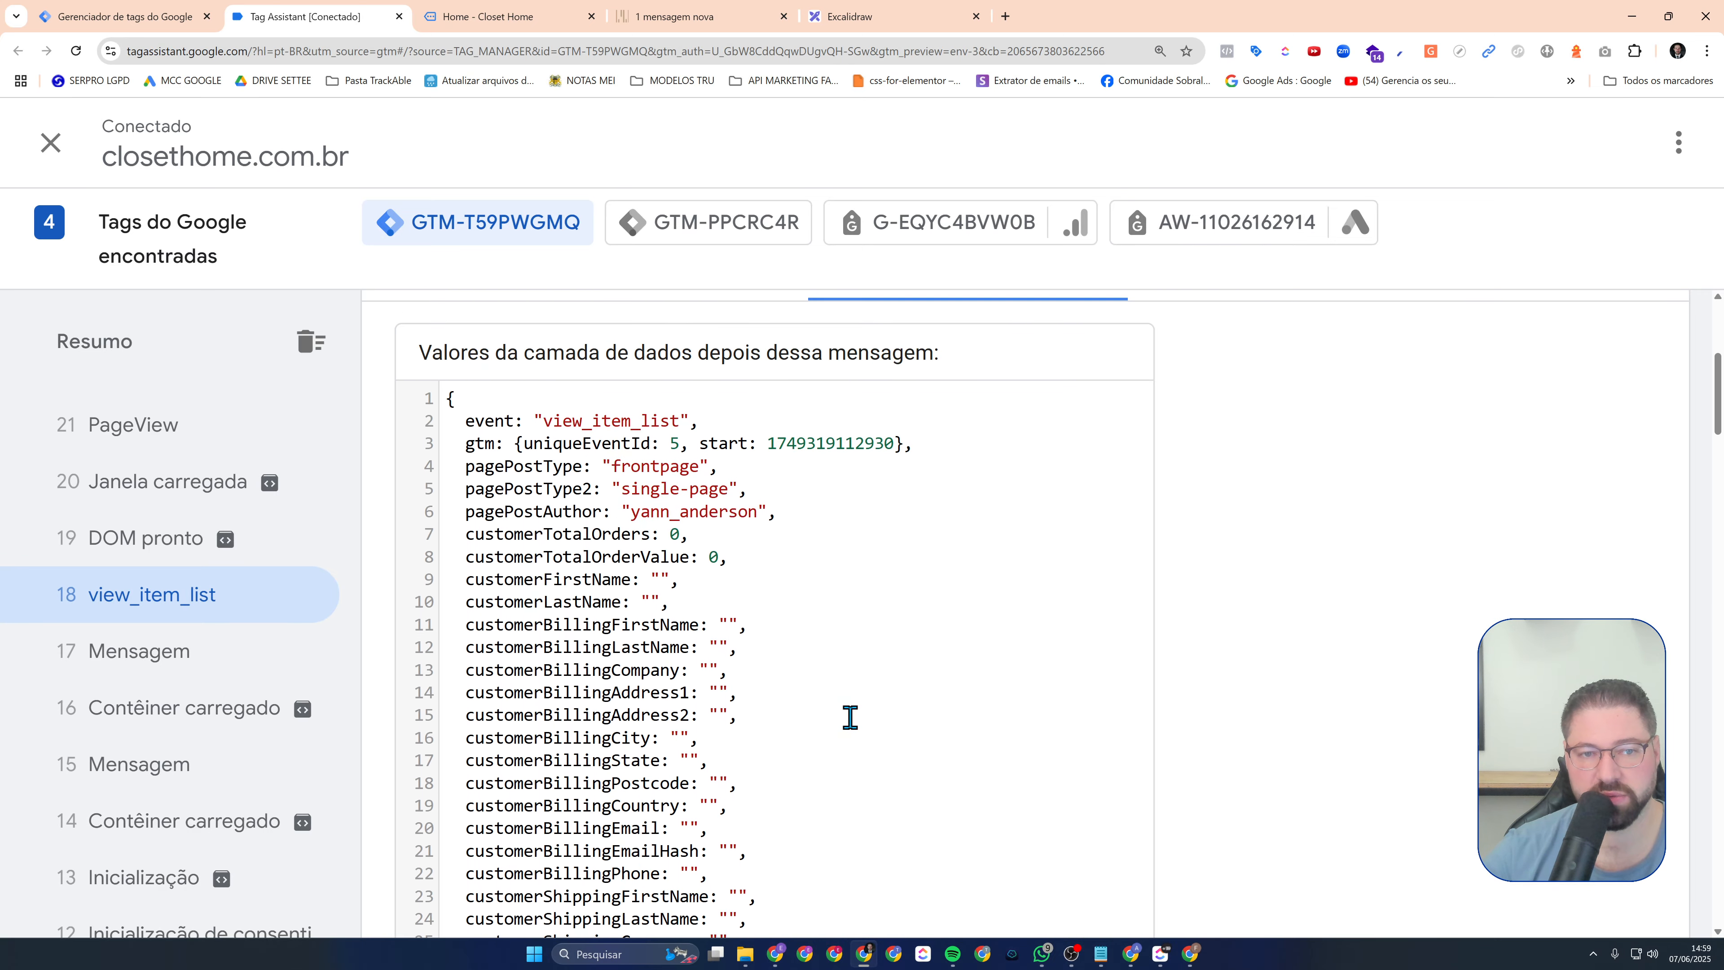
scroll(716, 574, "up", 5)
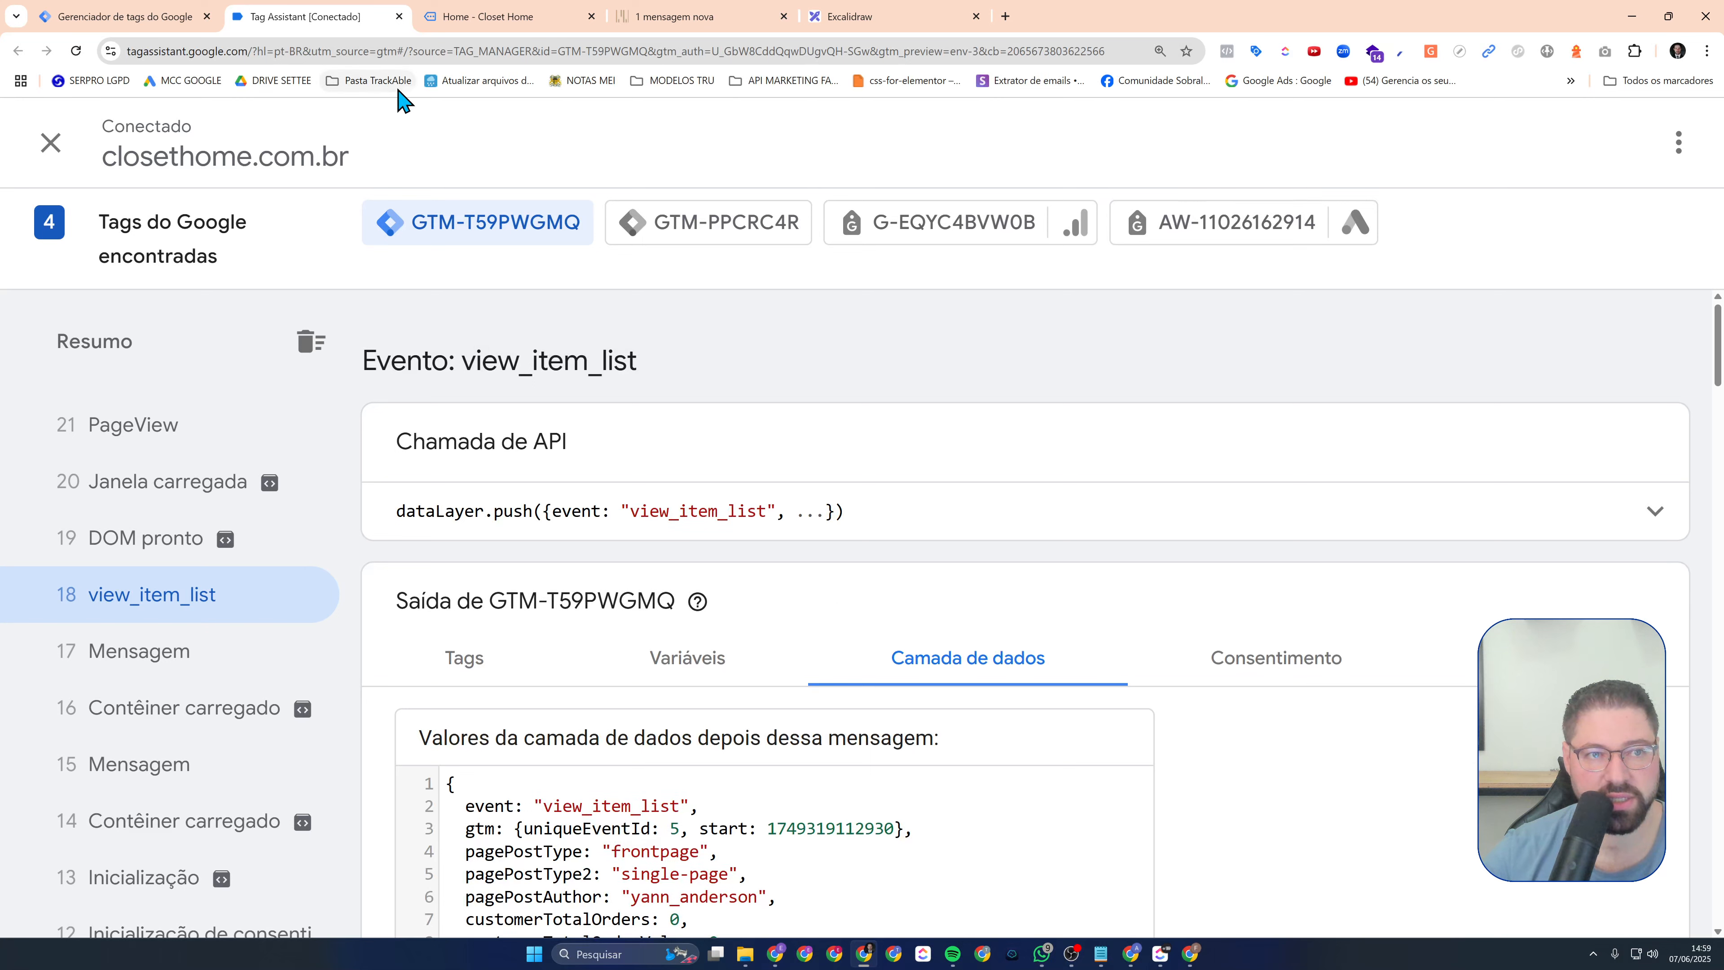
Inspect the variables of the view_item_list event, then return to the container's workspace overview in Google Tag Manager
left_click(706, 652)
scroll(934, 616, "down", 2)
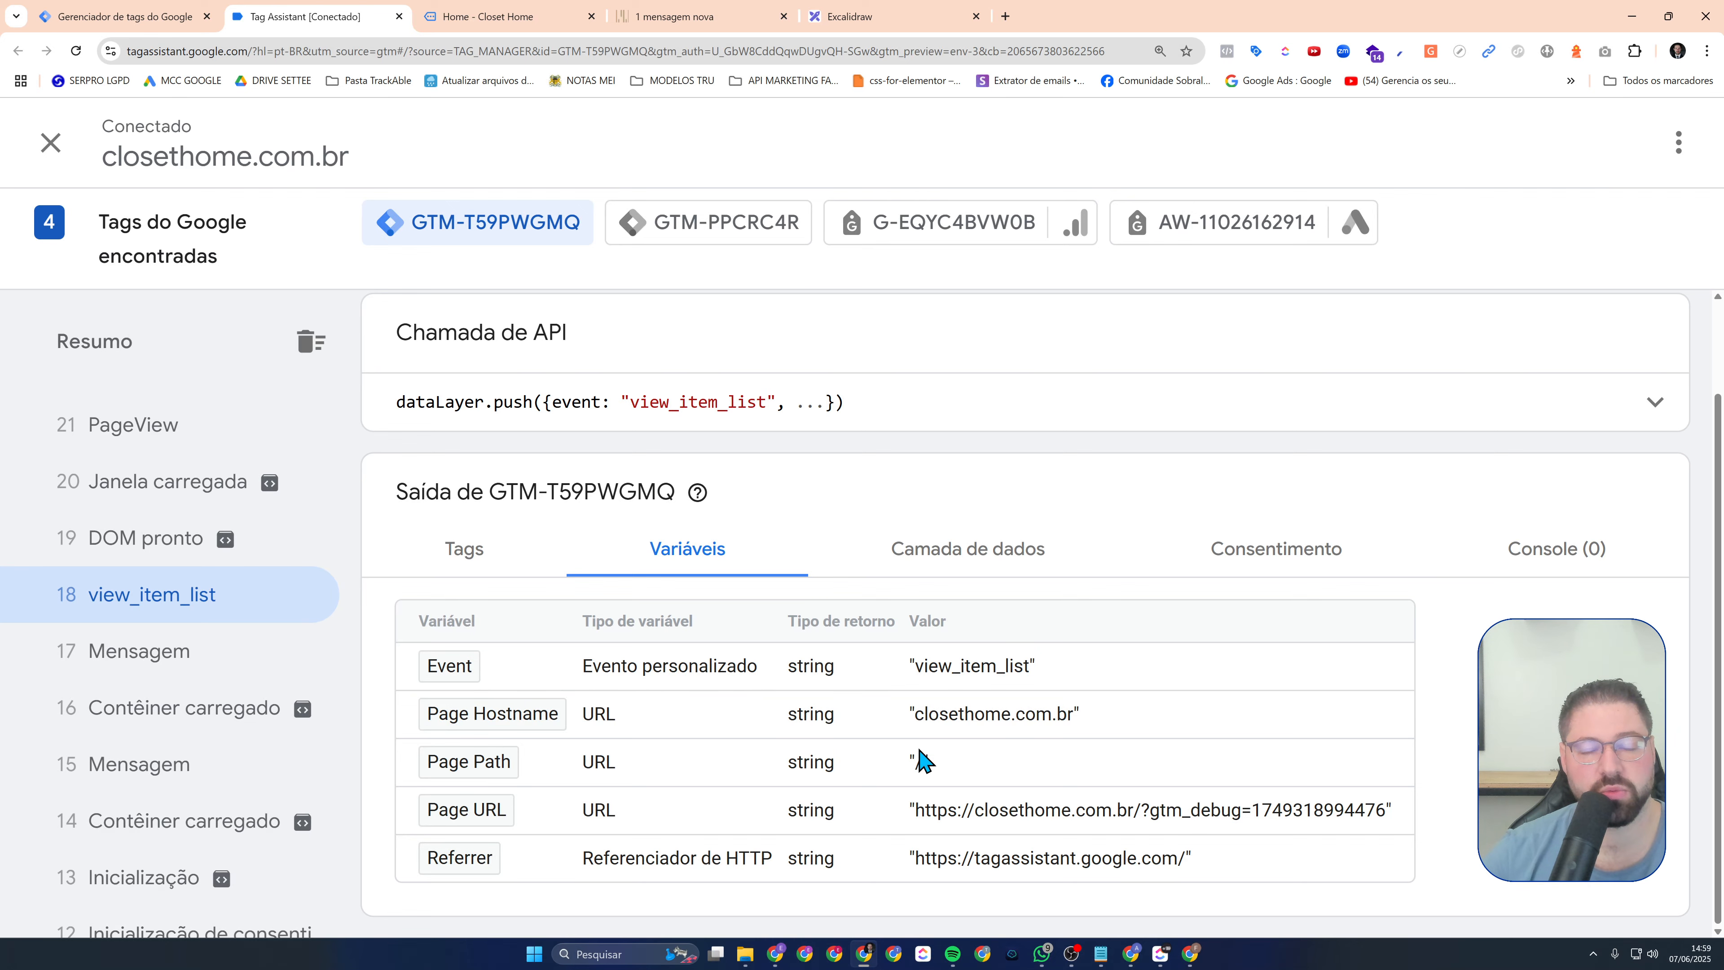
left_click(136, 18)
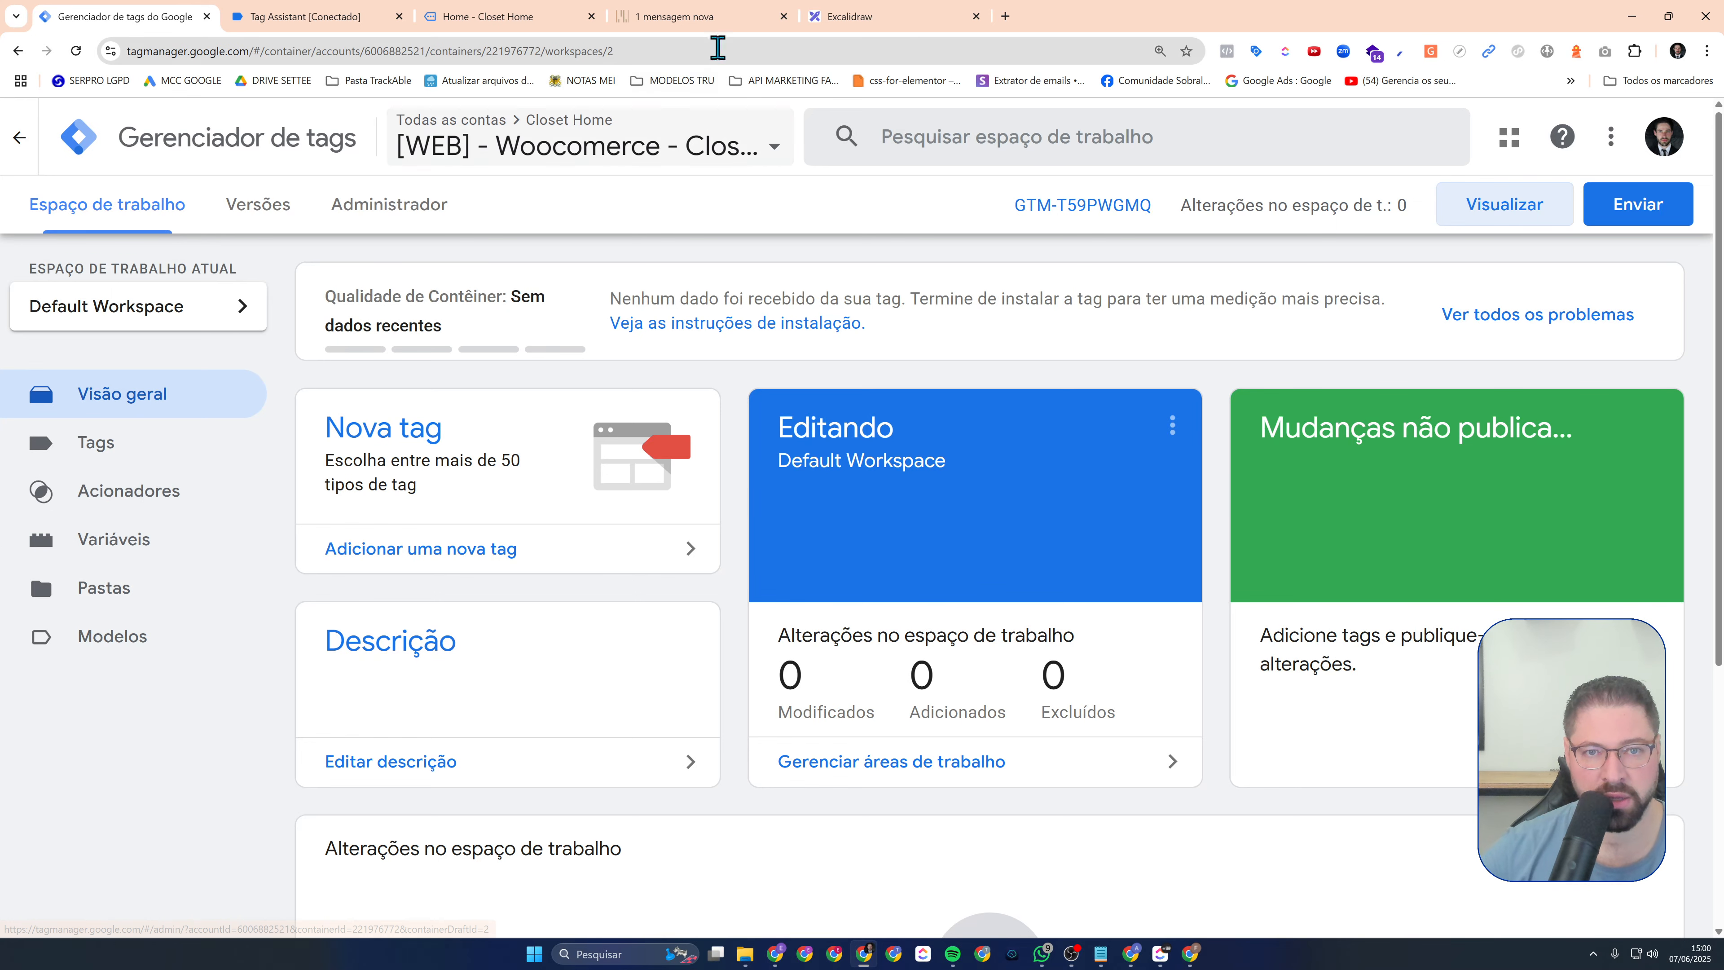
Switch to the Excalidraw board and clear the selection on the project checklist
left_click(896, 17)
left_click(1127, 514)
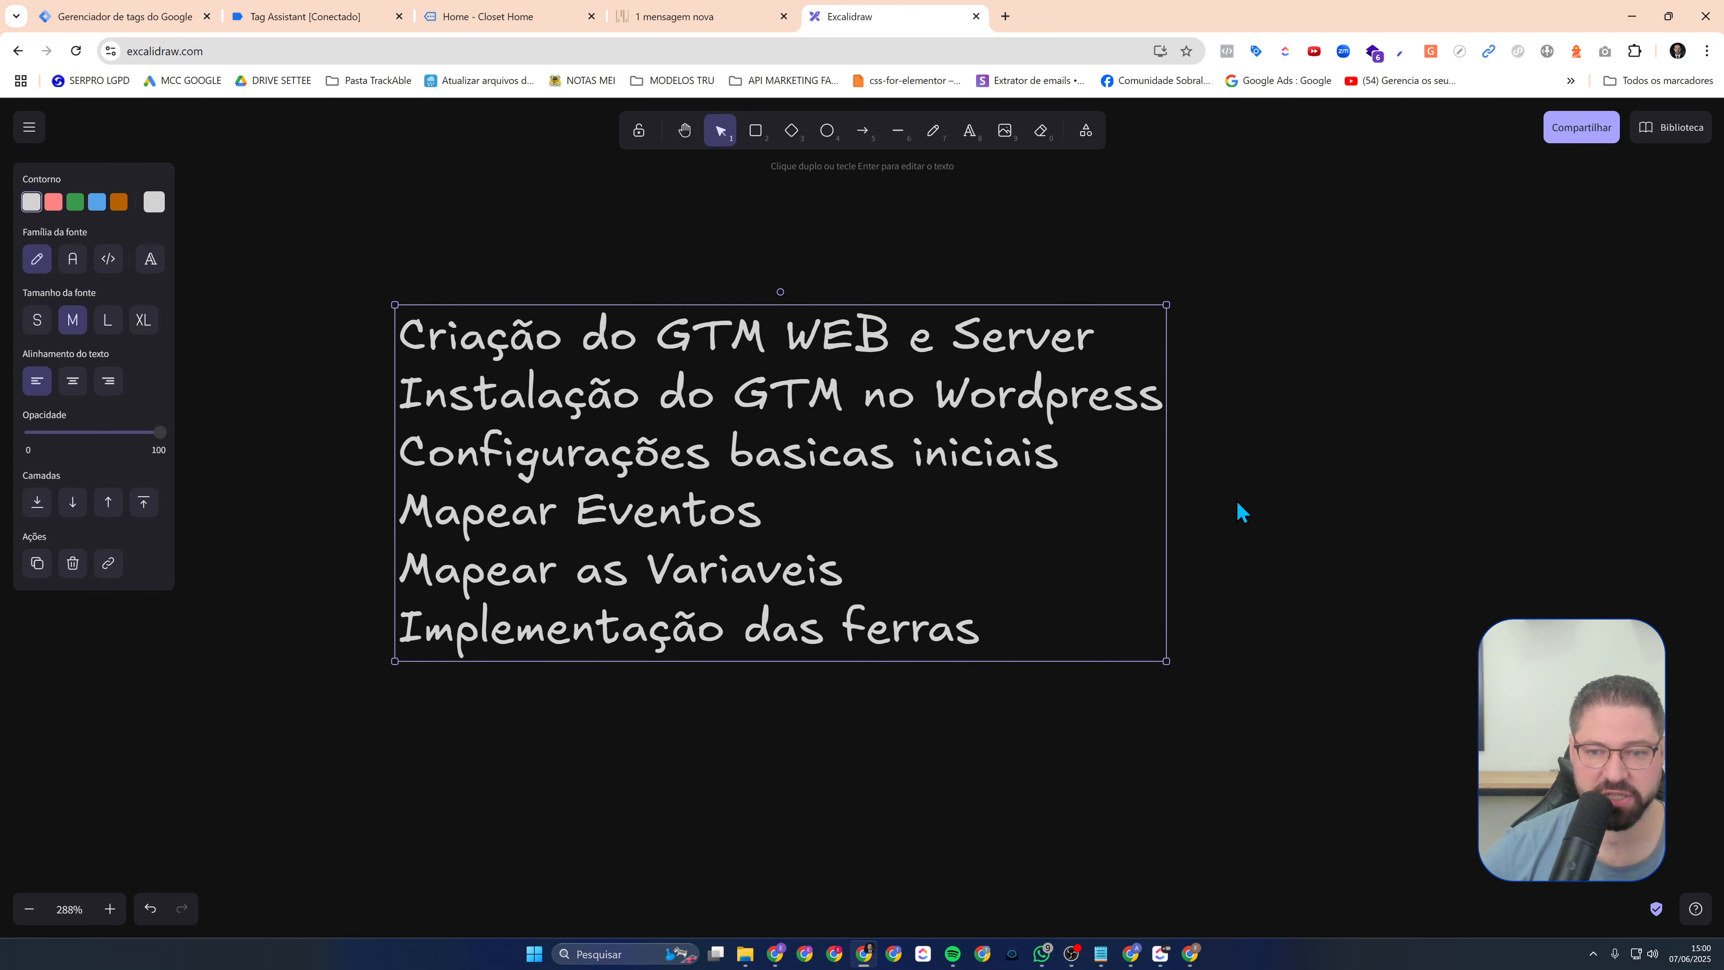
left_click(1312, 495)
Add the text "Variaveis" in the empty canvas area beside the project checklist
key("space")
left_click_drag(1321, 470, 373, 507)
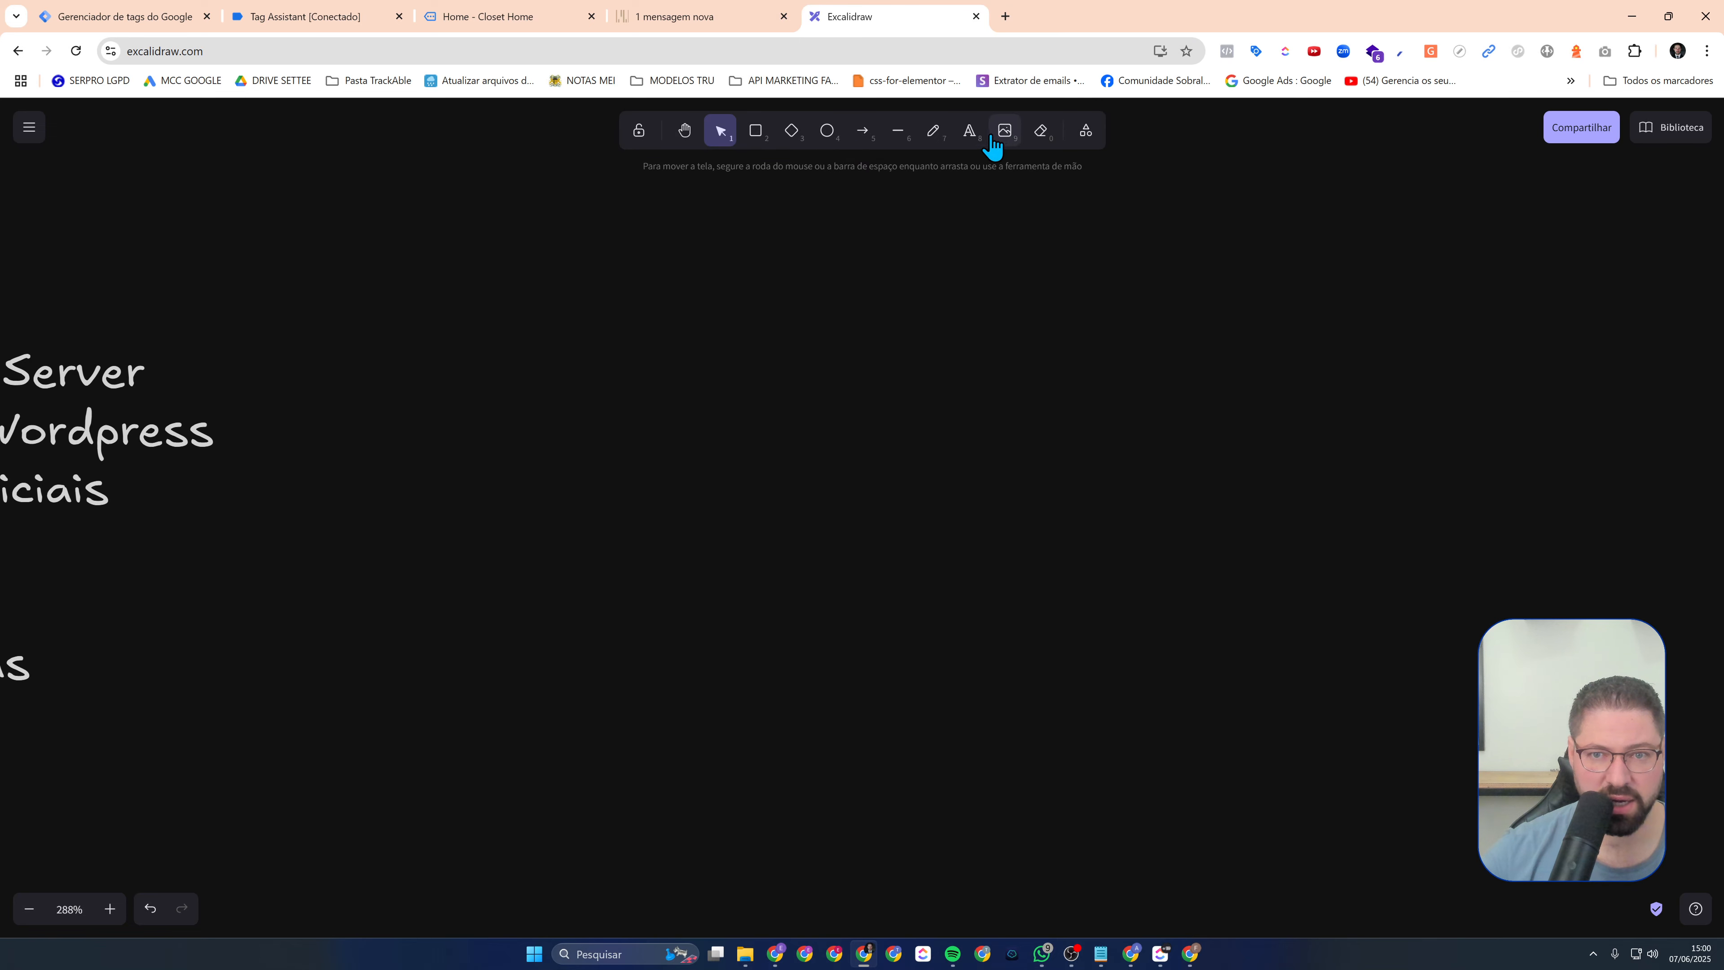
left_click(970, 130)
left_click(591, 434)
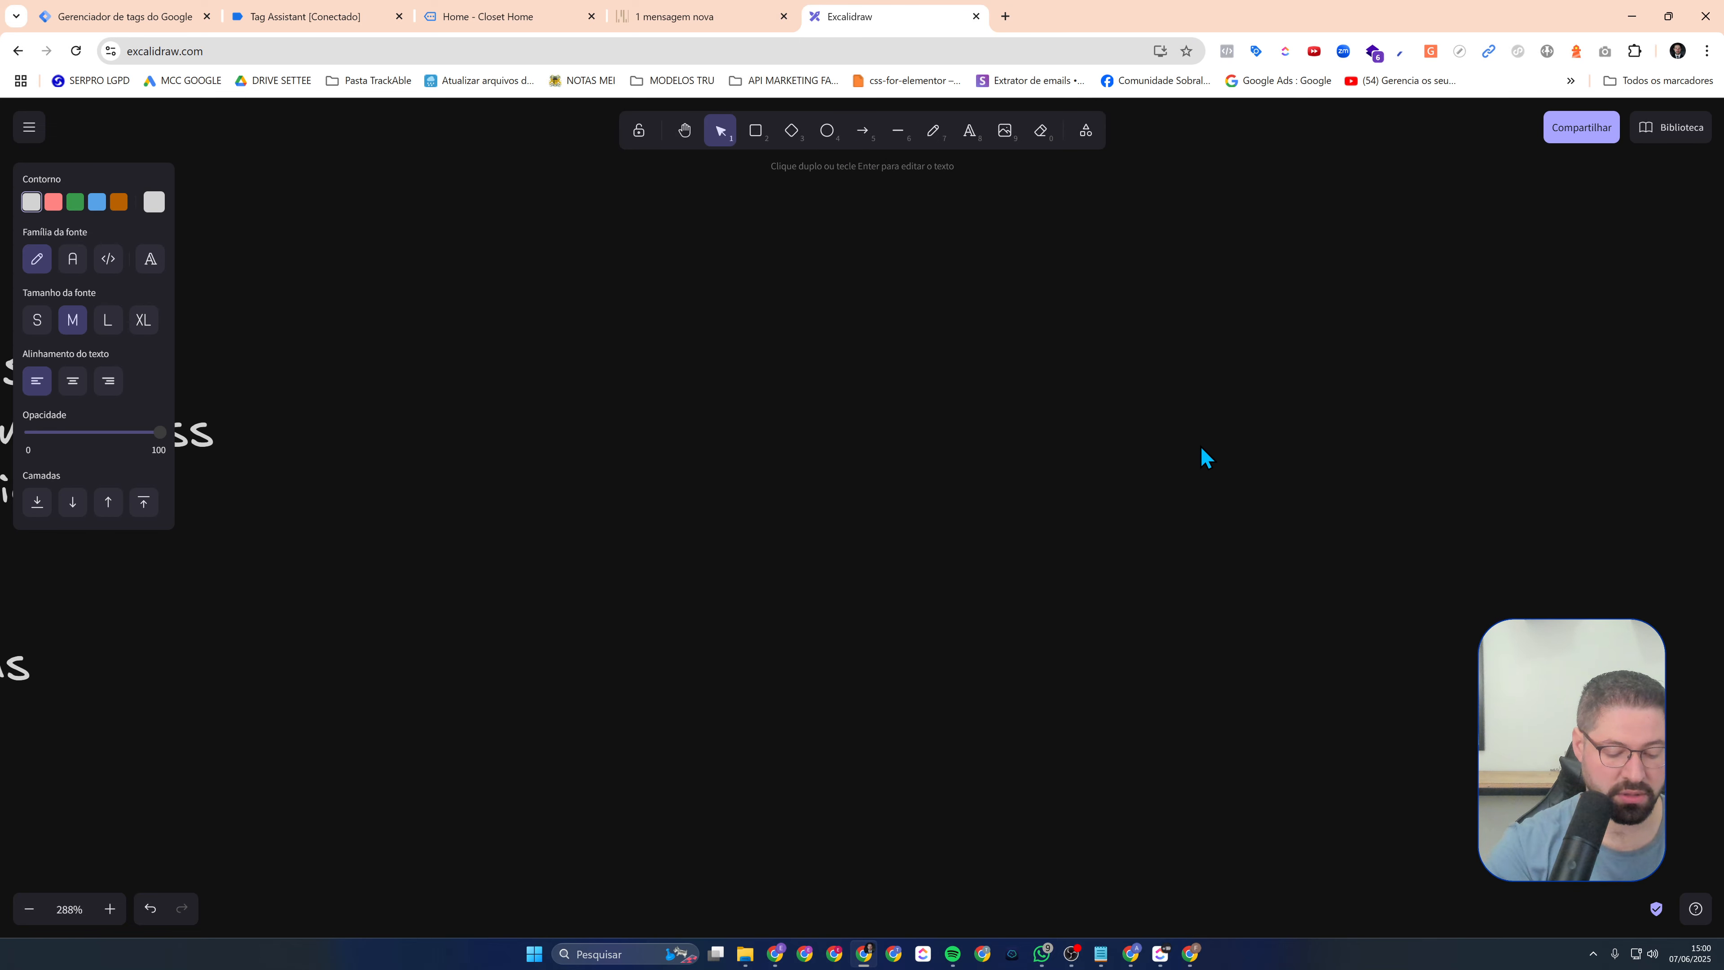
type("Variaveis")
left_click(1037, 422)
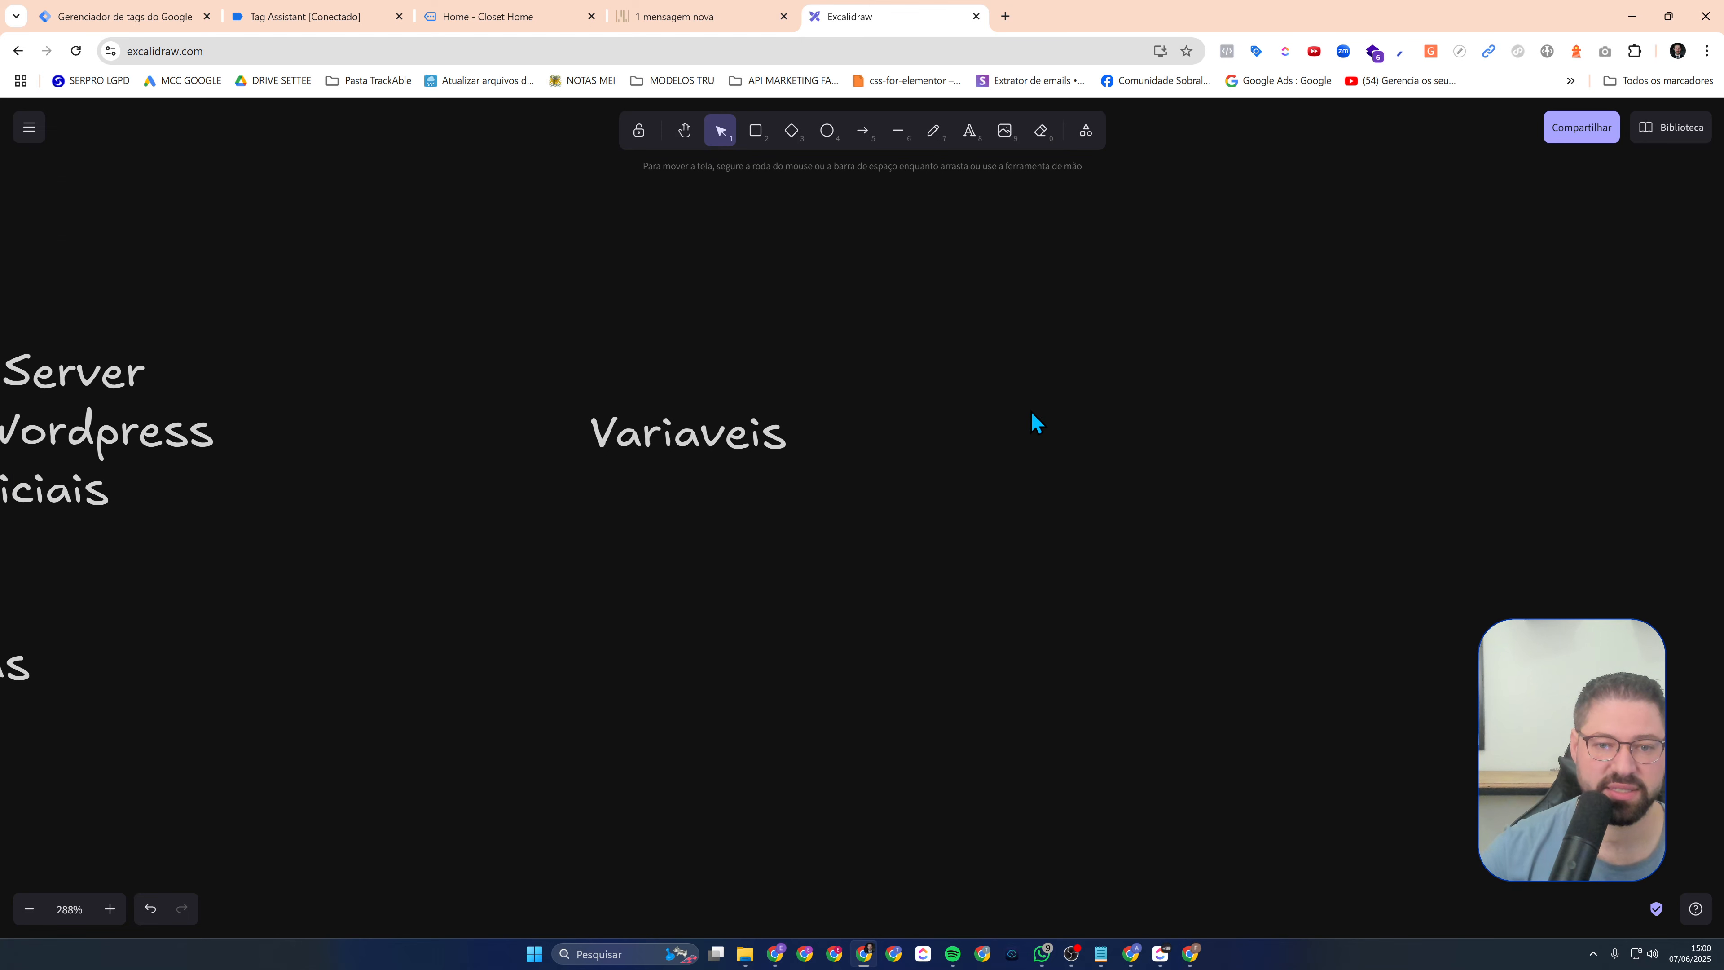
Add the text "Condições" and place it level with "Variaveis", a short distance to its right
scroll(966, 403, "right", 3)
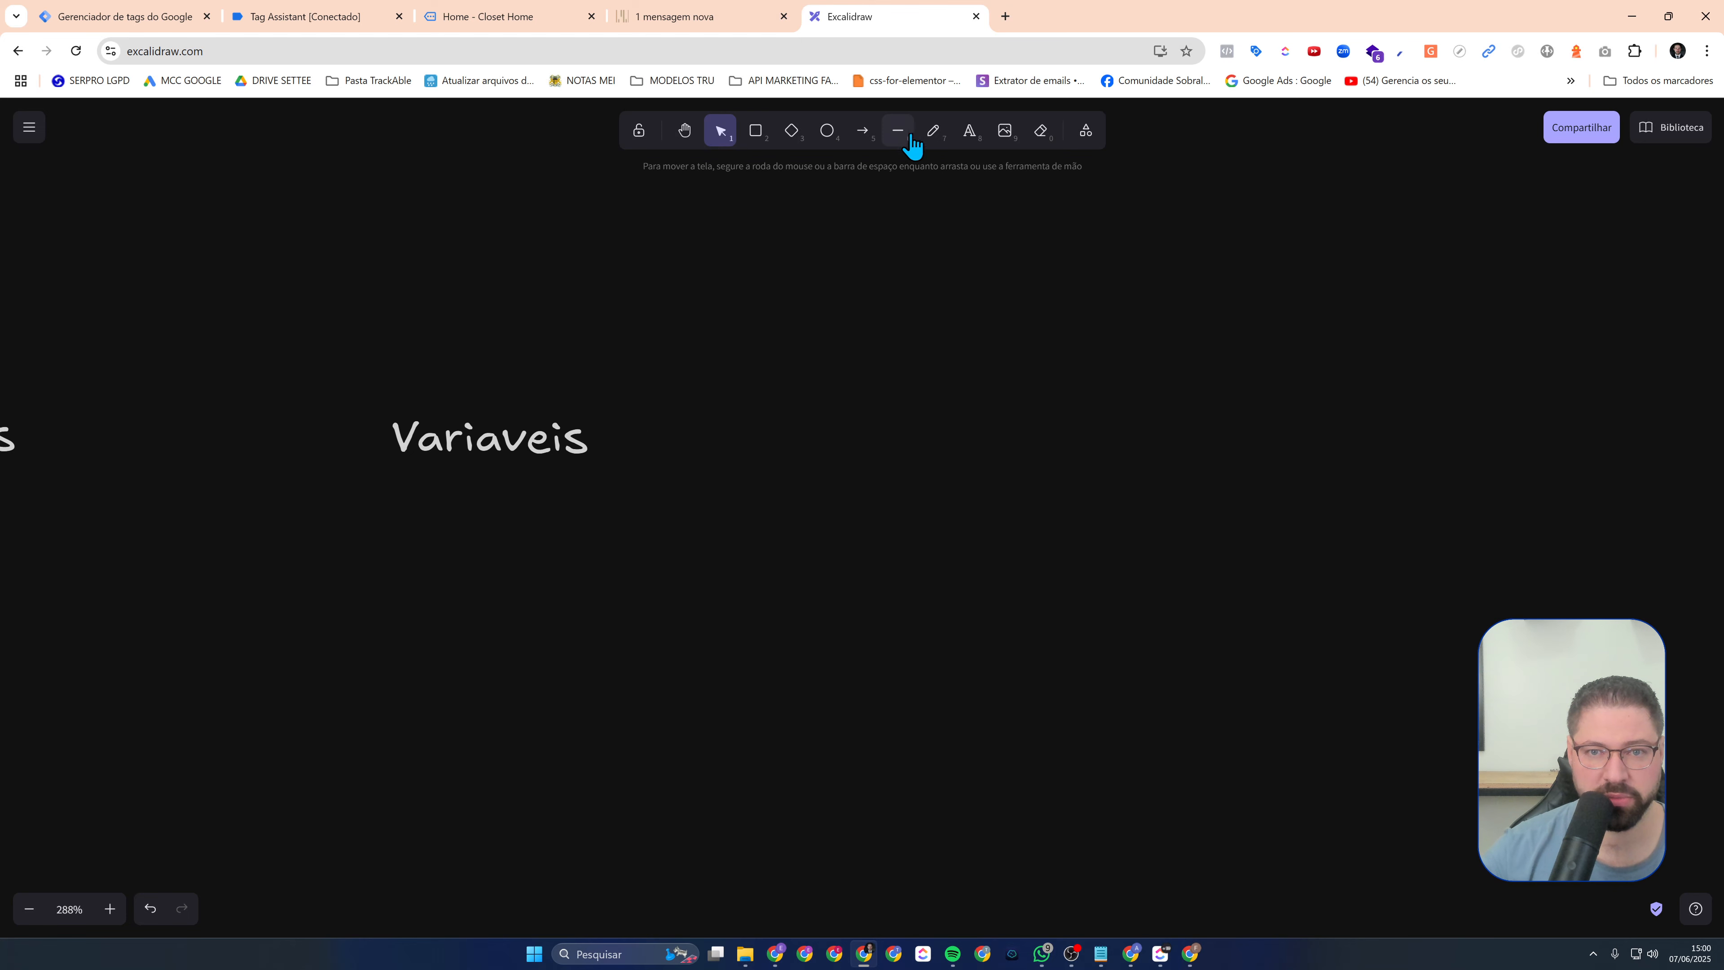
left_click(965, 139)
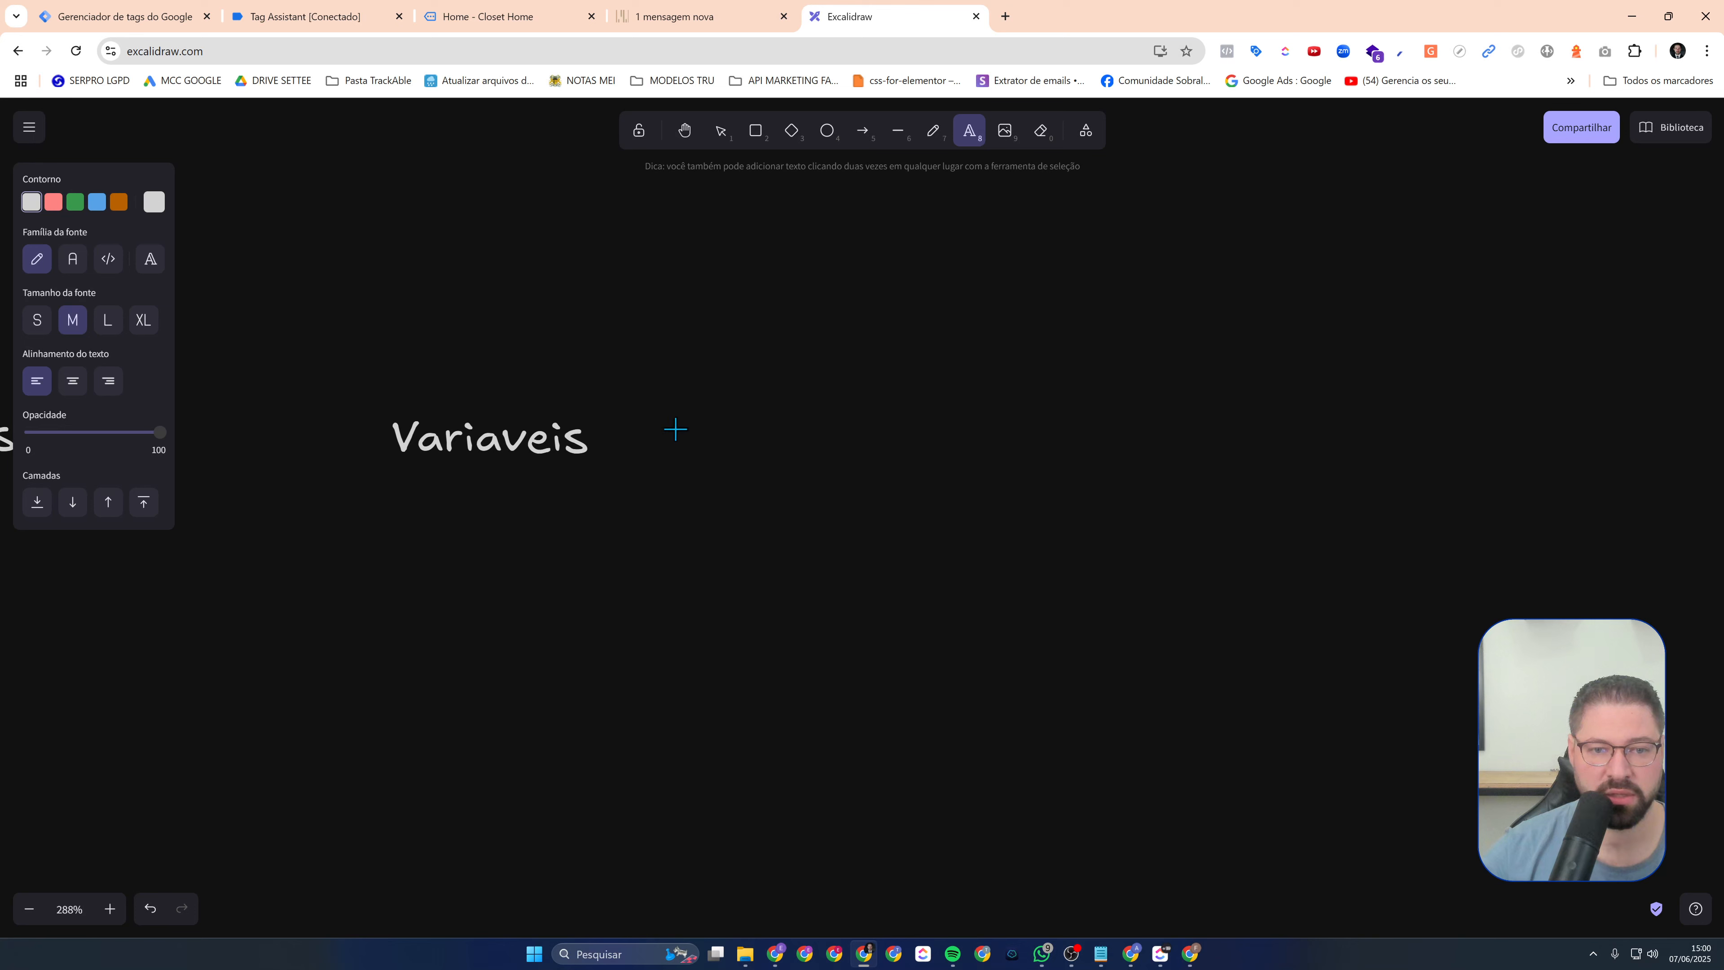
left_click(629, 443)
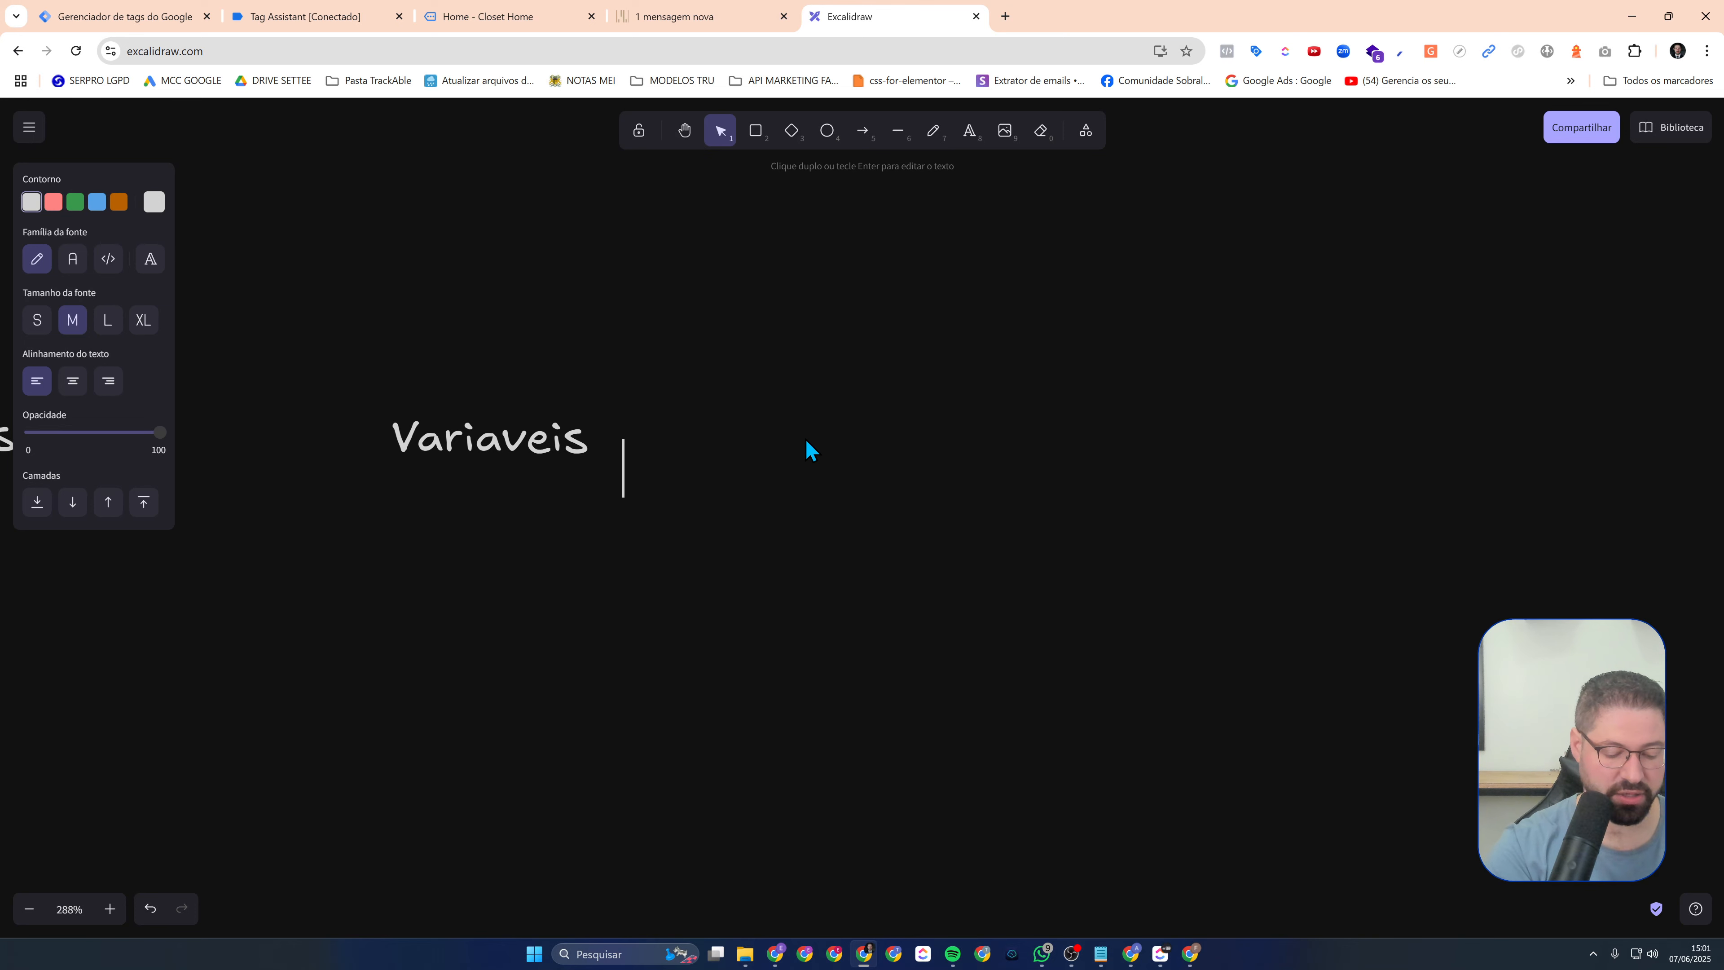
type("Condiçõe")
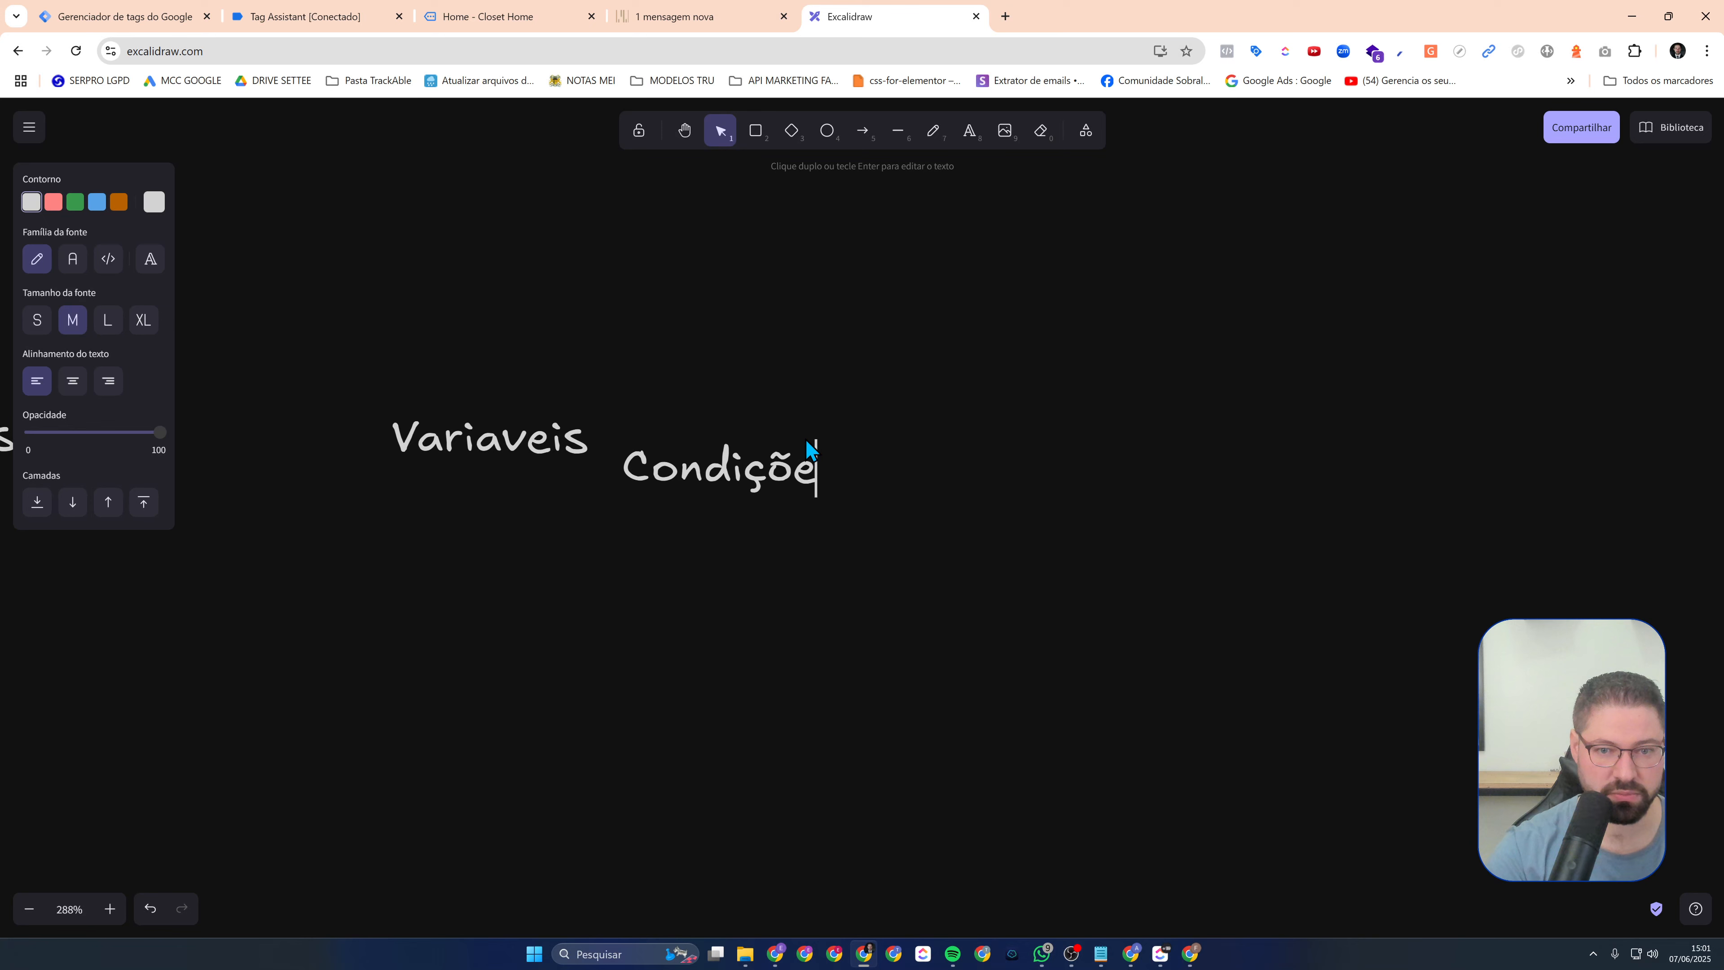
type("s")
left_click(758, 586)
left_click_drag(715, 458, 807, 424)
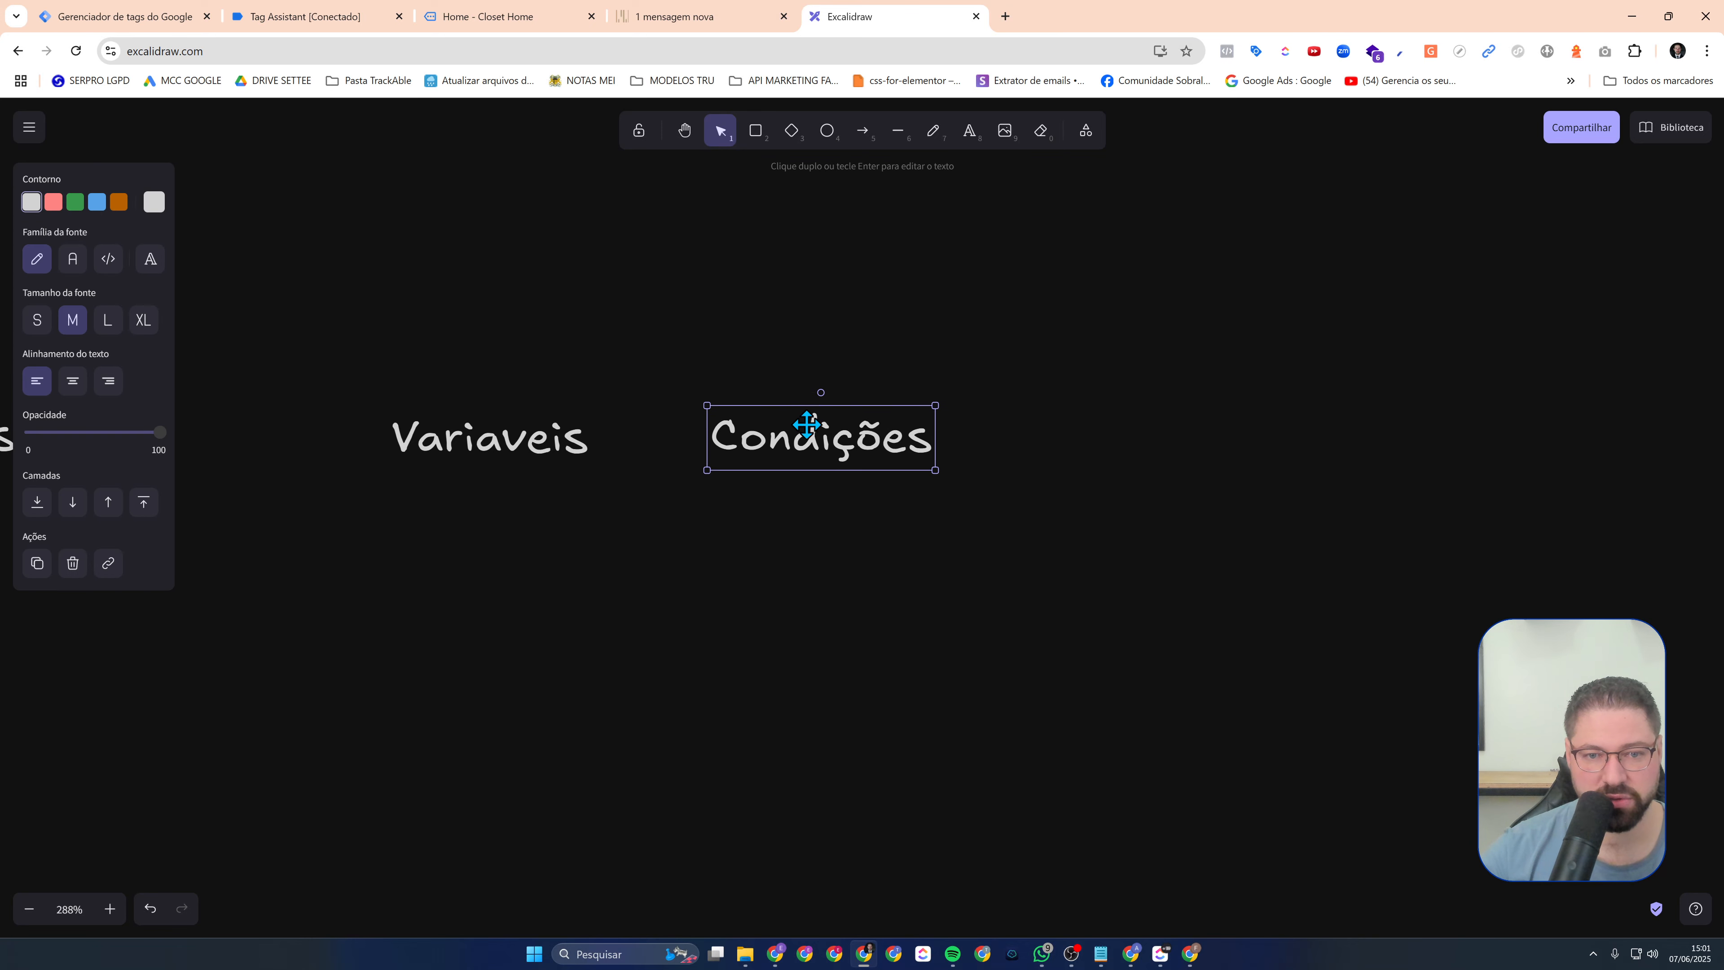
left_click(1095, 397)
left_click_drag(1132, 427, 1025, 419)
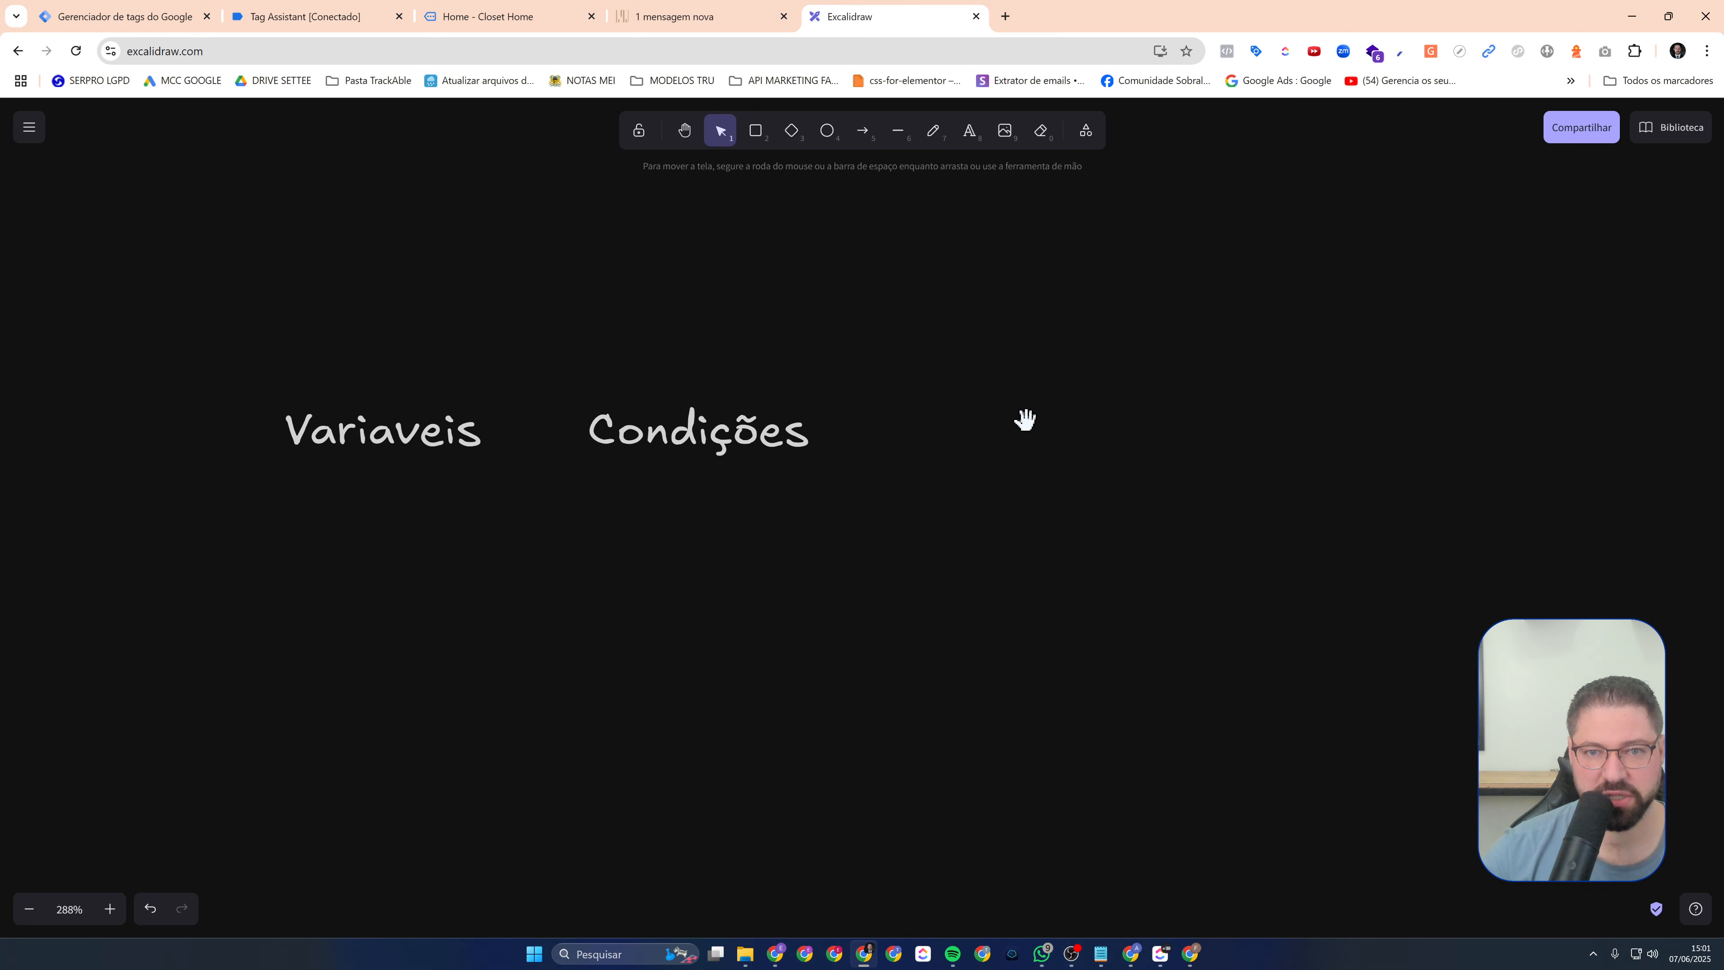
left_click(968, 133)
left_click(896, 425)
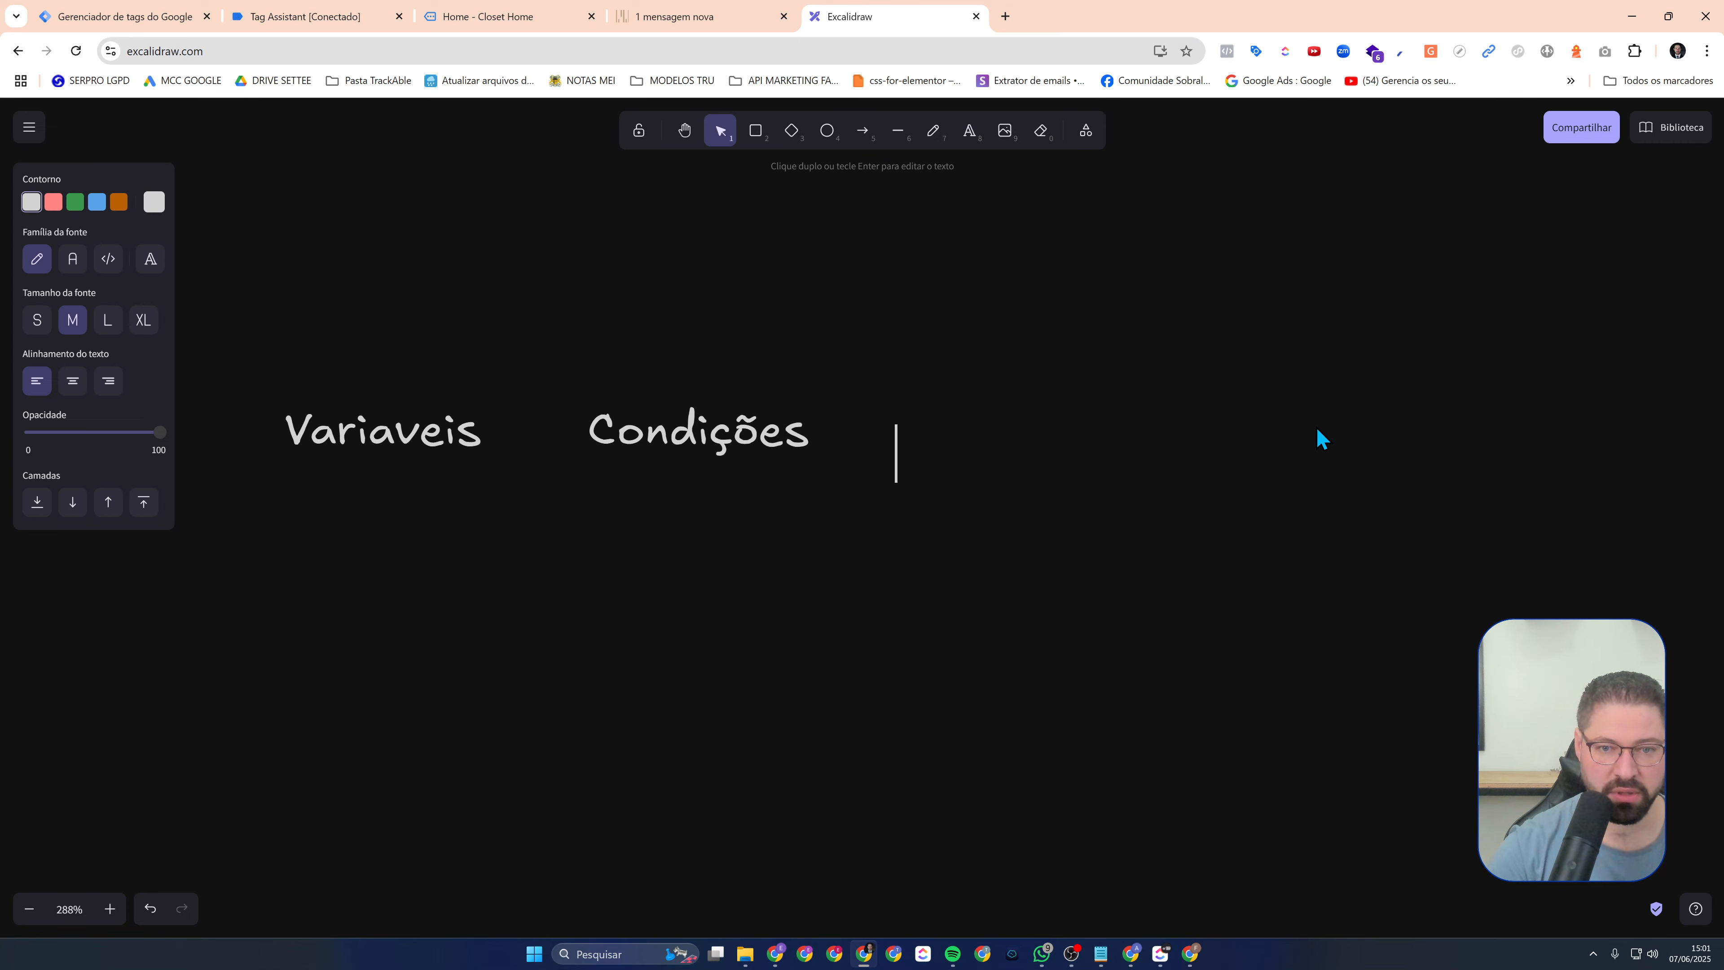
left_click(769, 536)
Extend "Condições" to "Condições para acionadores", add a second line "Informações para as tags", and center "Variaveis" vertically beside the two lines
double_click(770, 450)
left_click(786, 438)
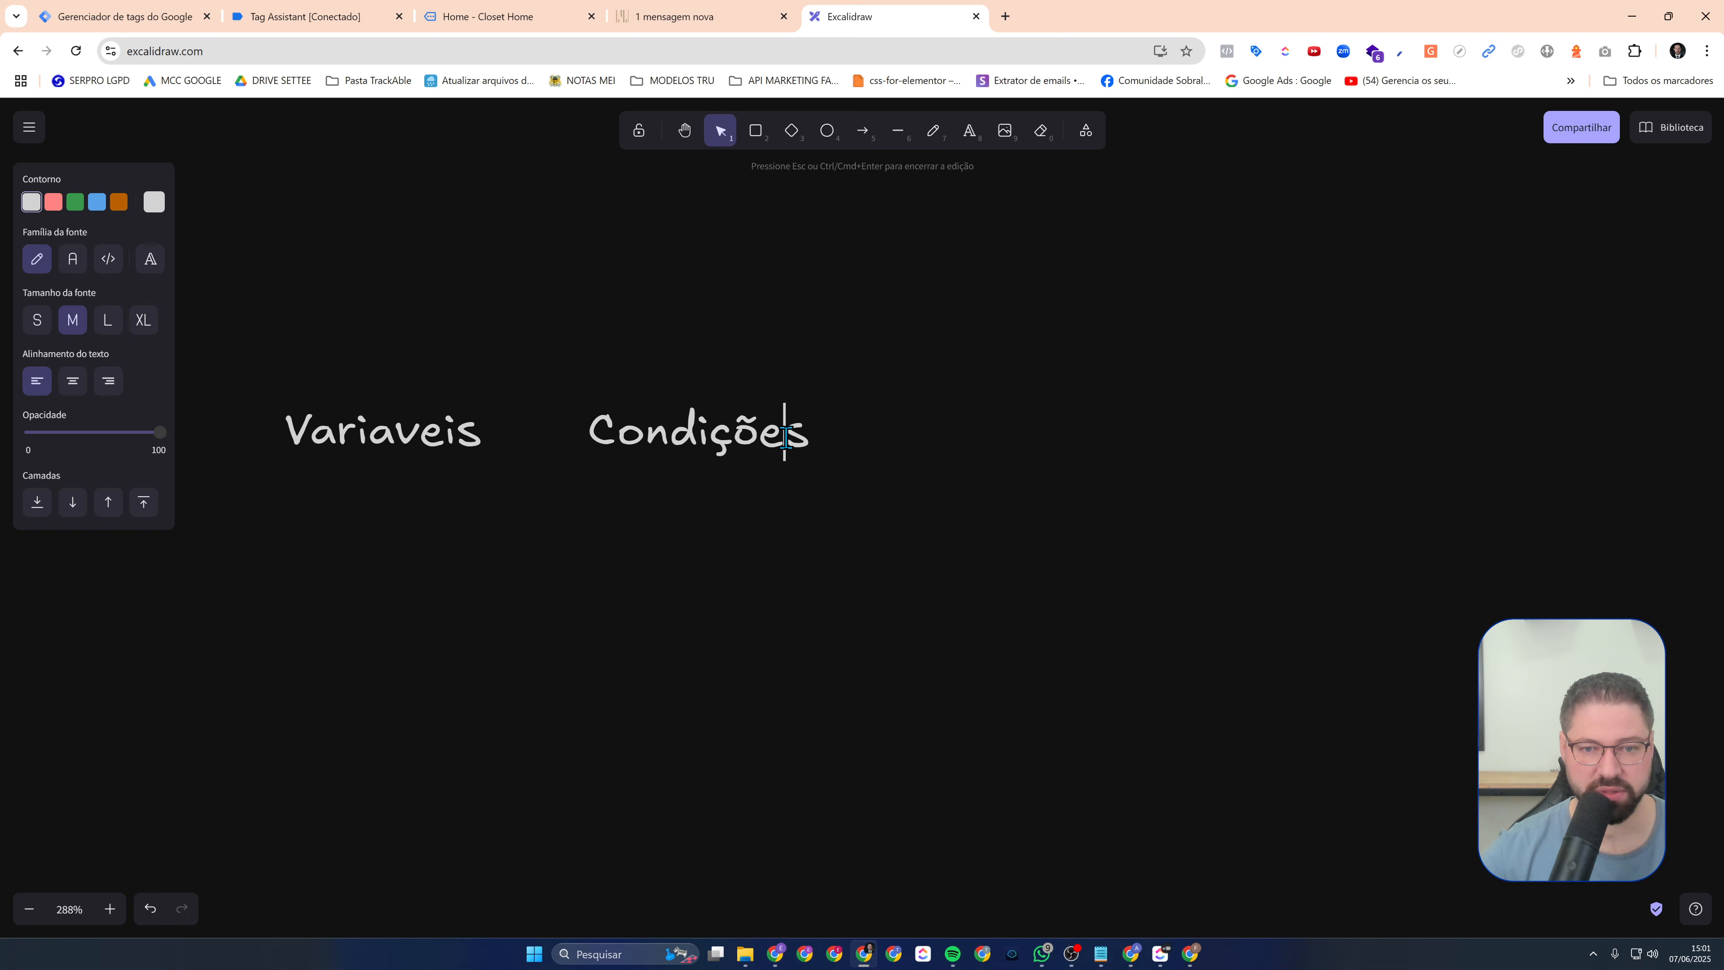
type("pa")
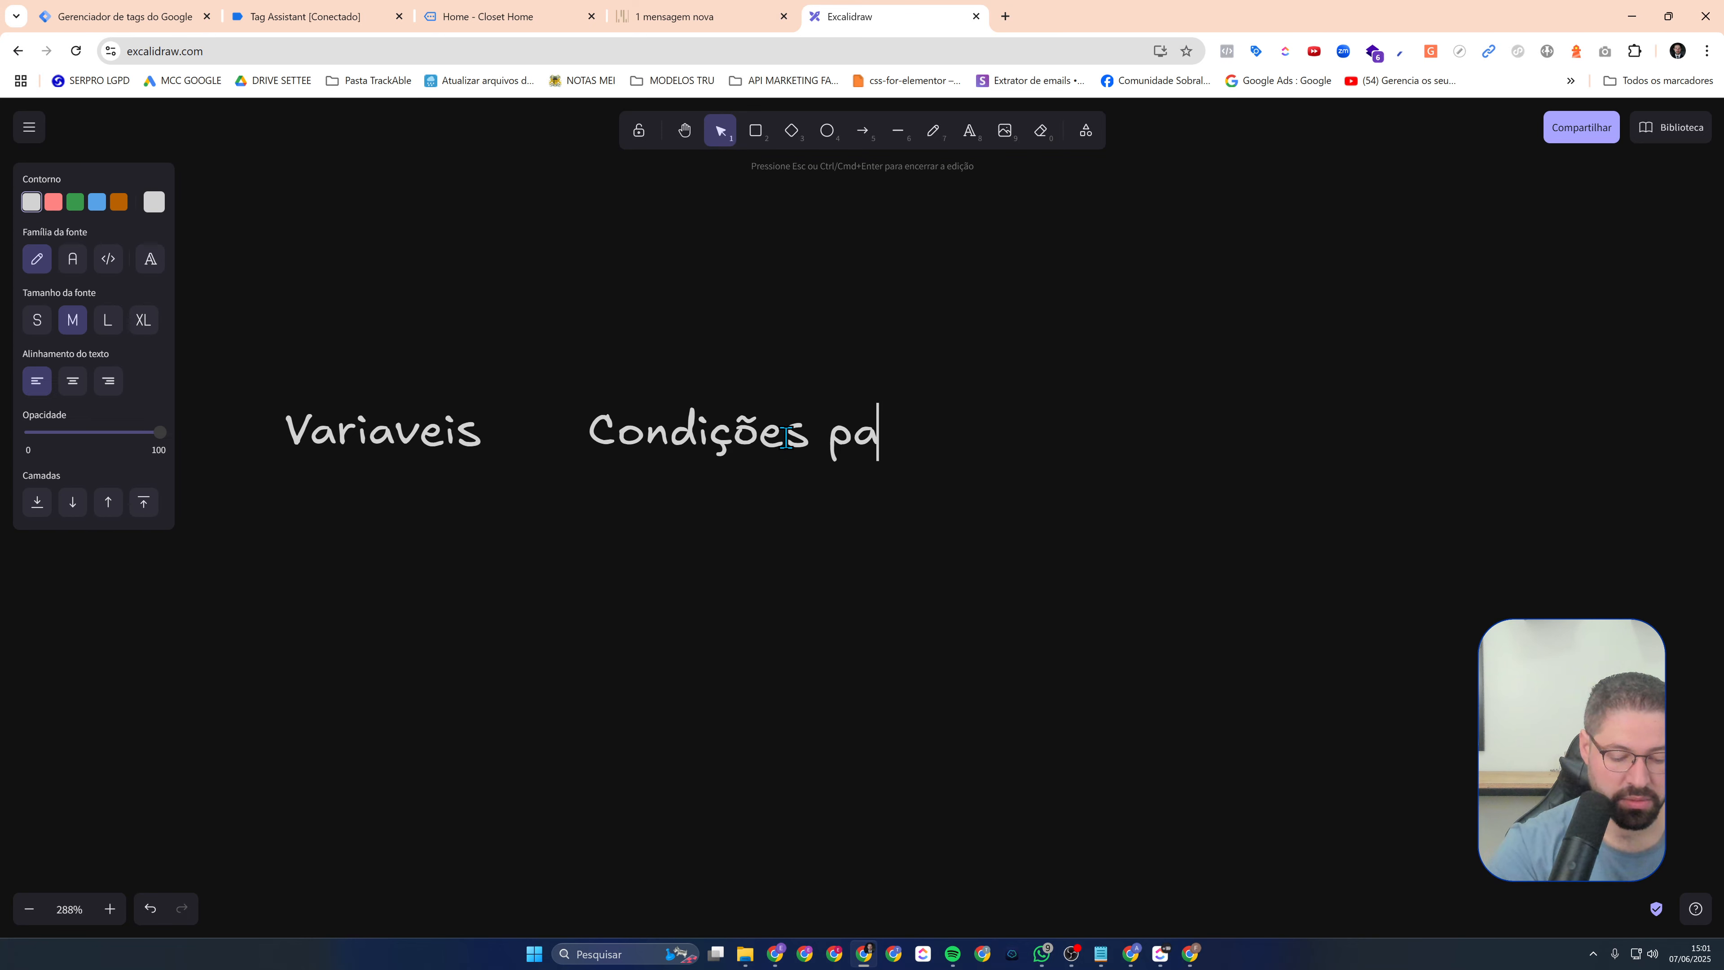
type("ra acionadores")
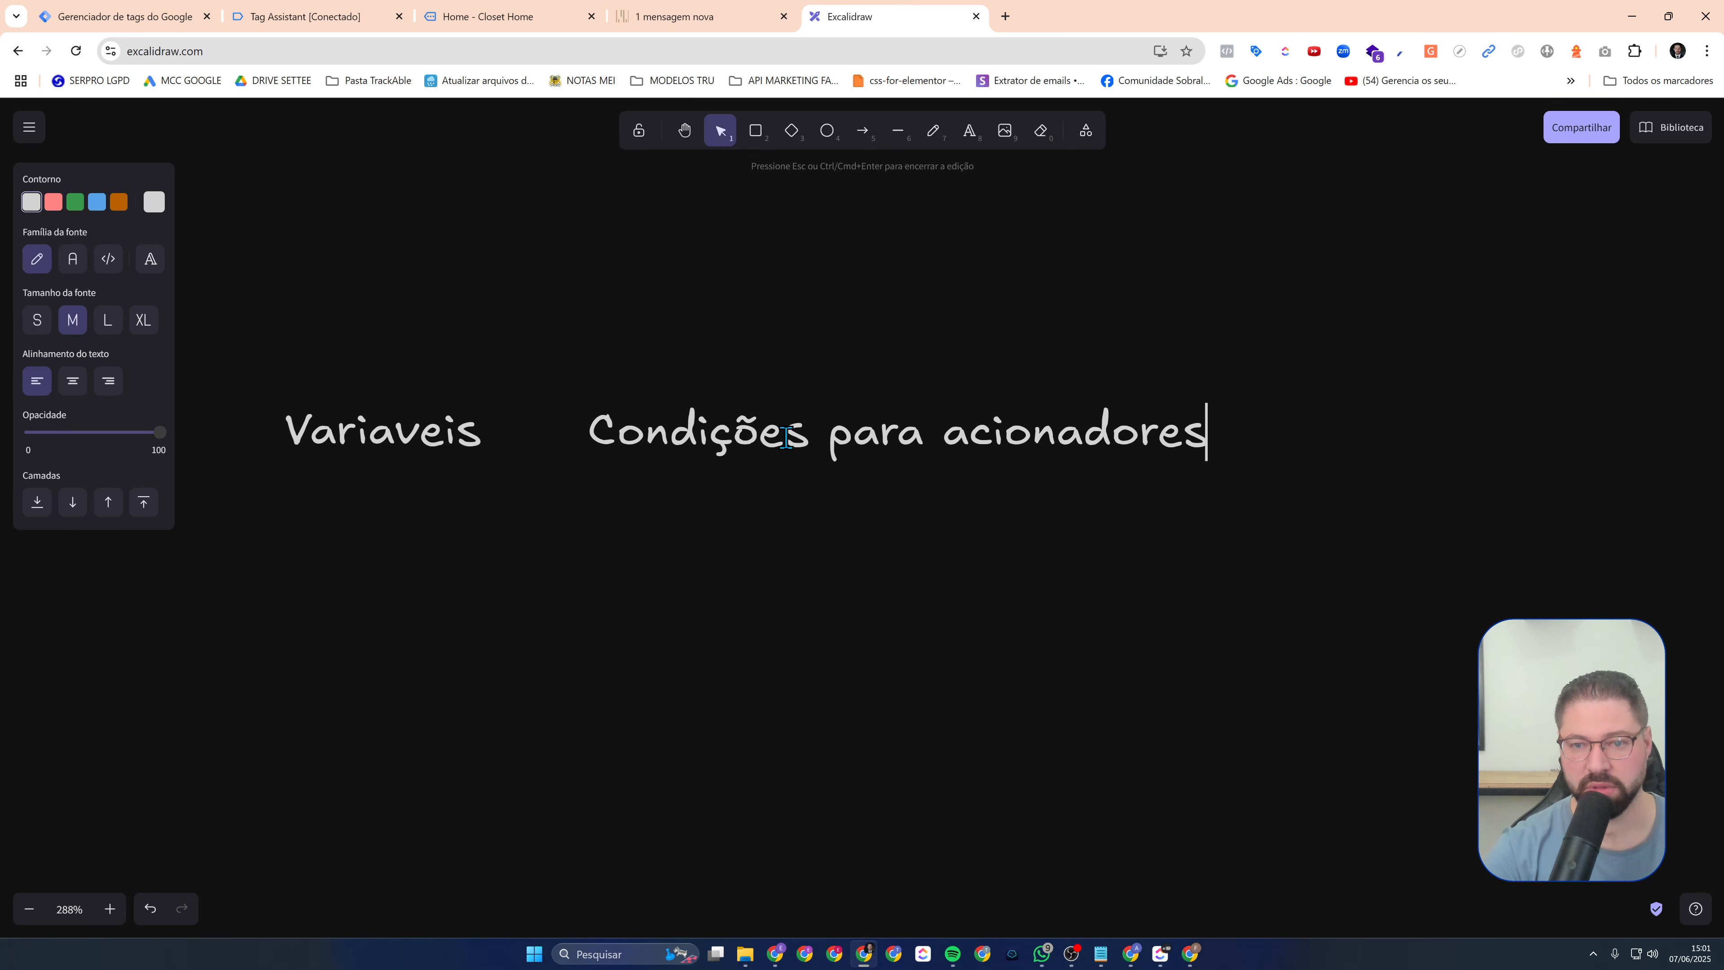
key("Return")
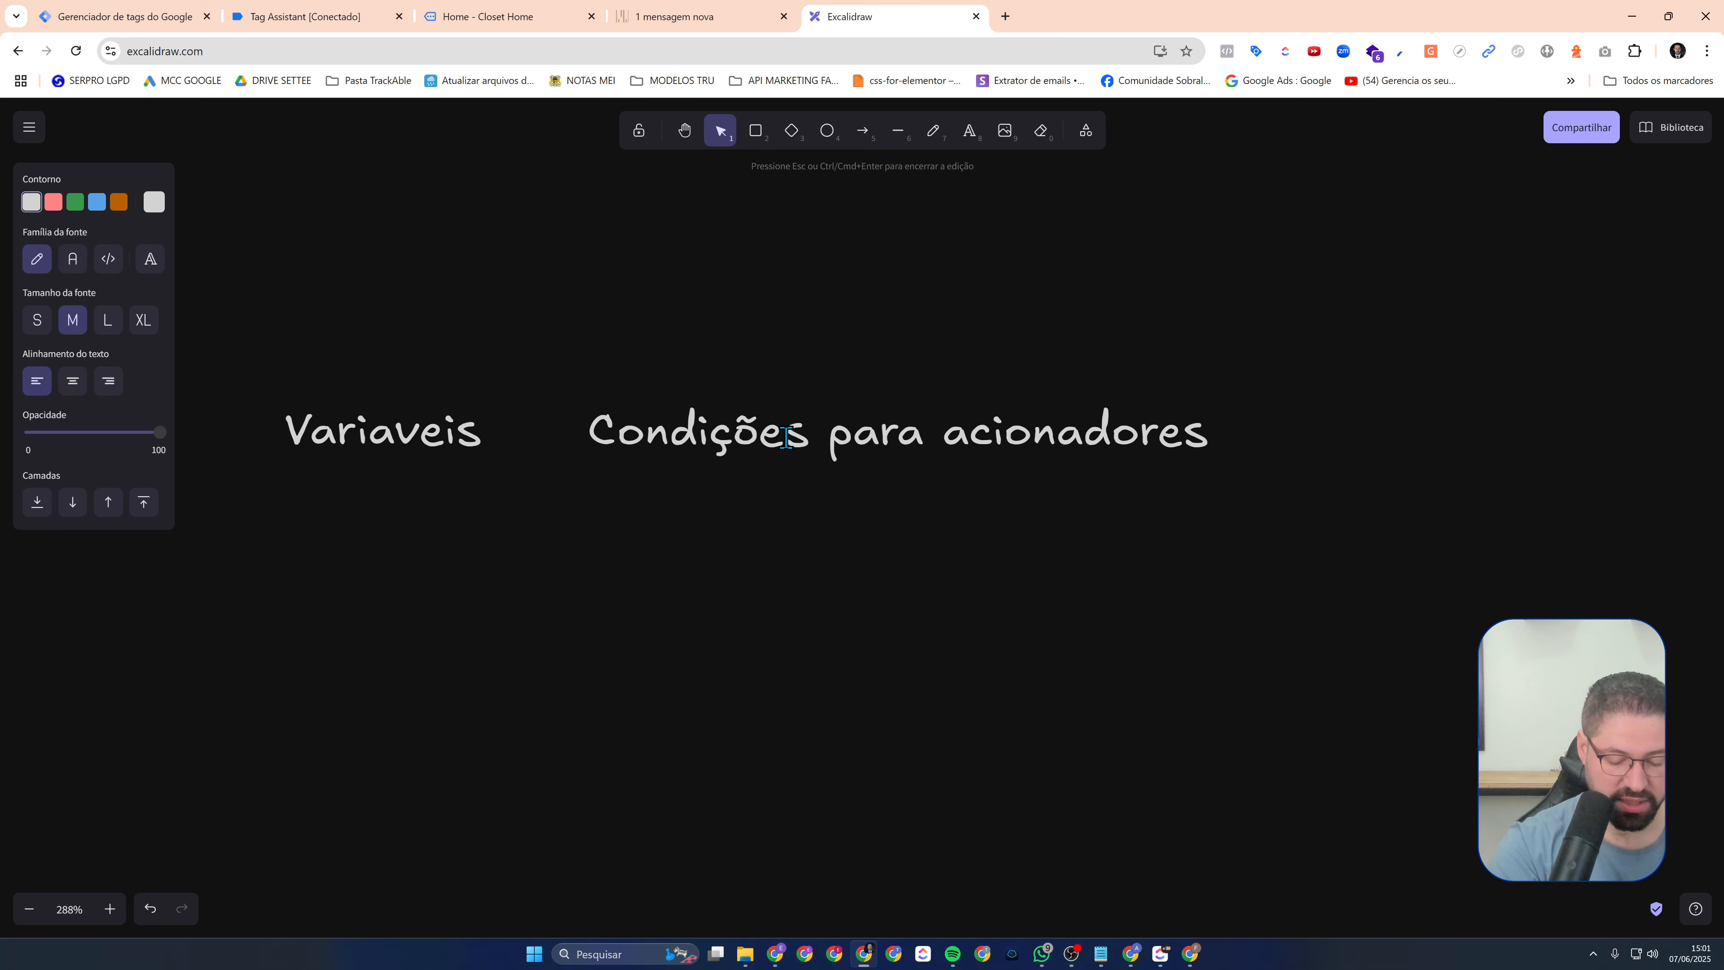
type("In")
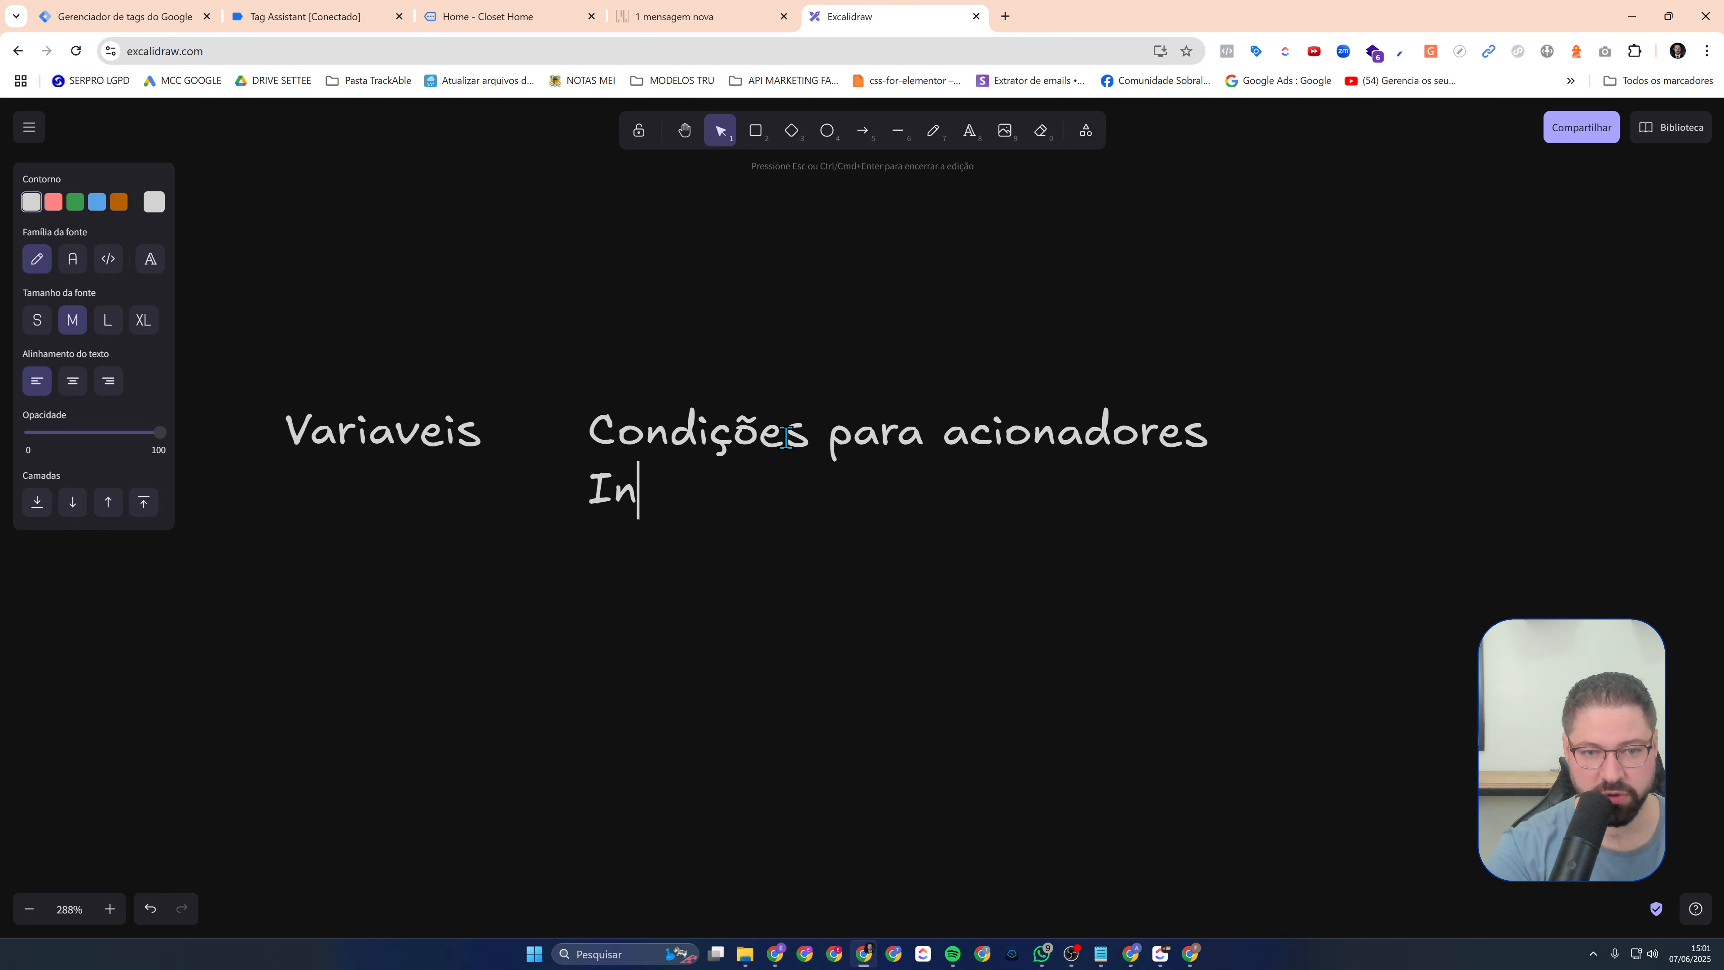
type("formaçõe")
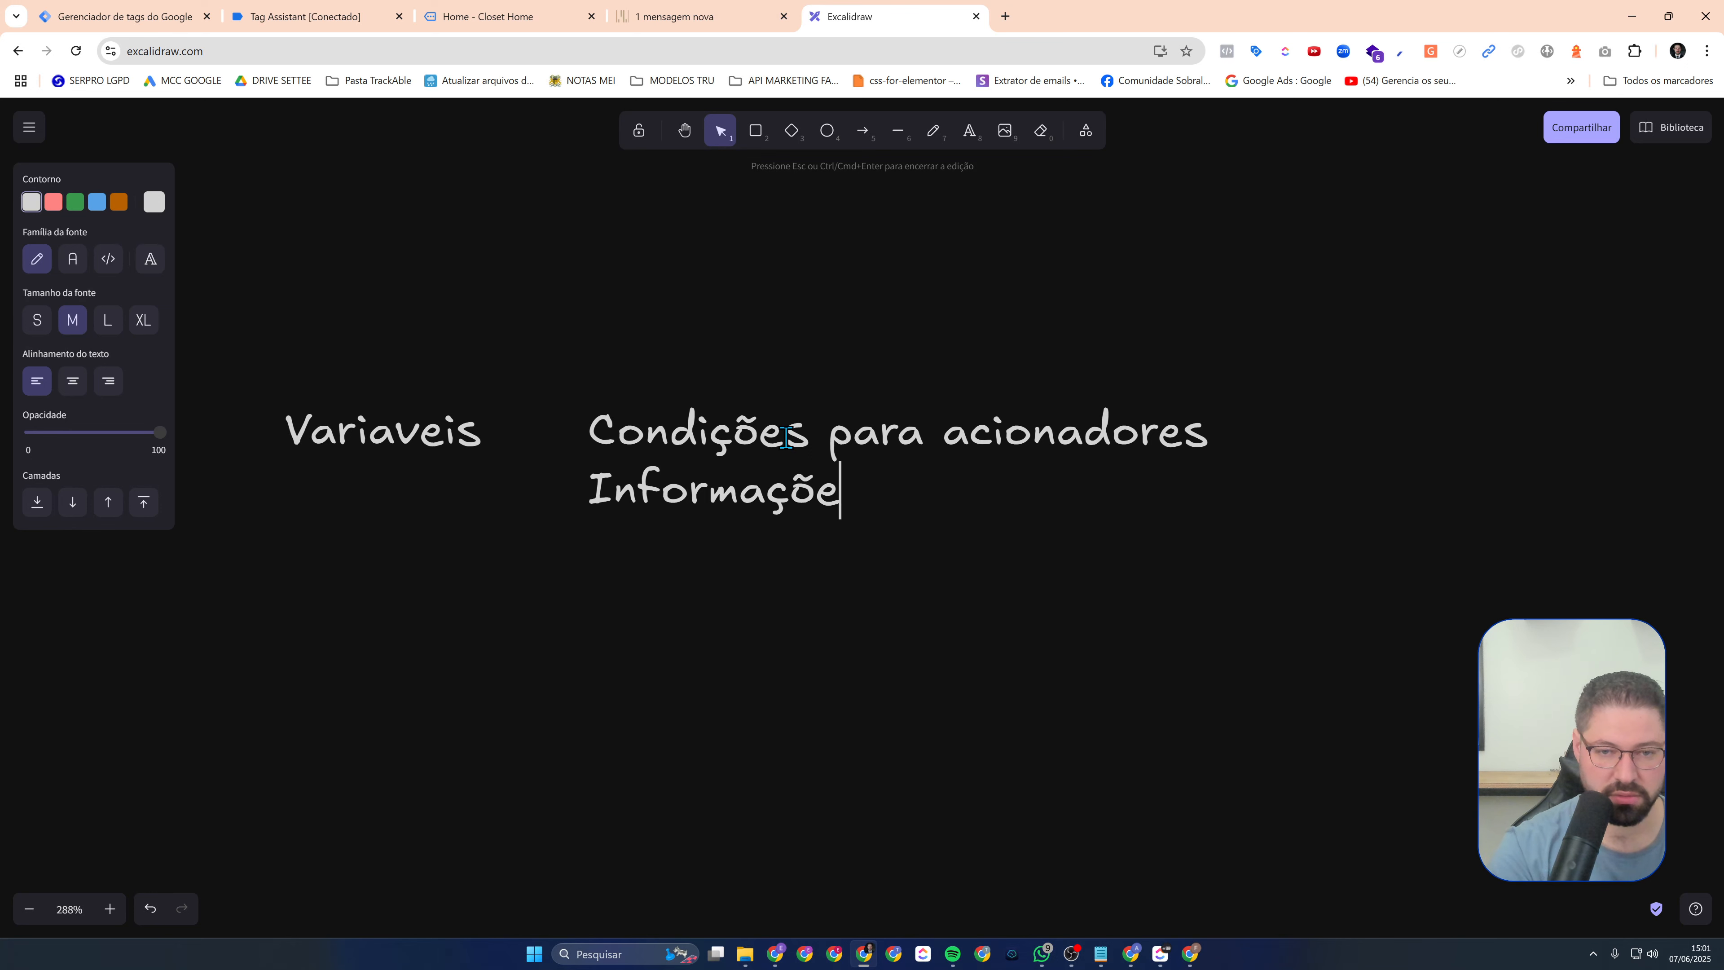
type("s para as")
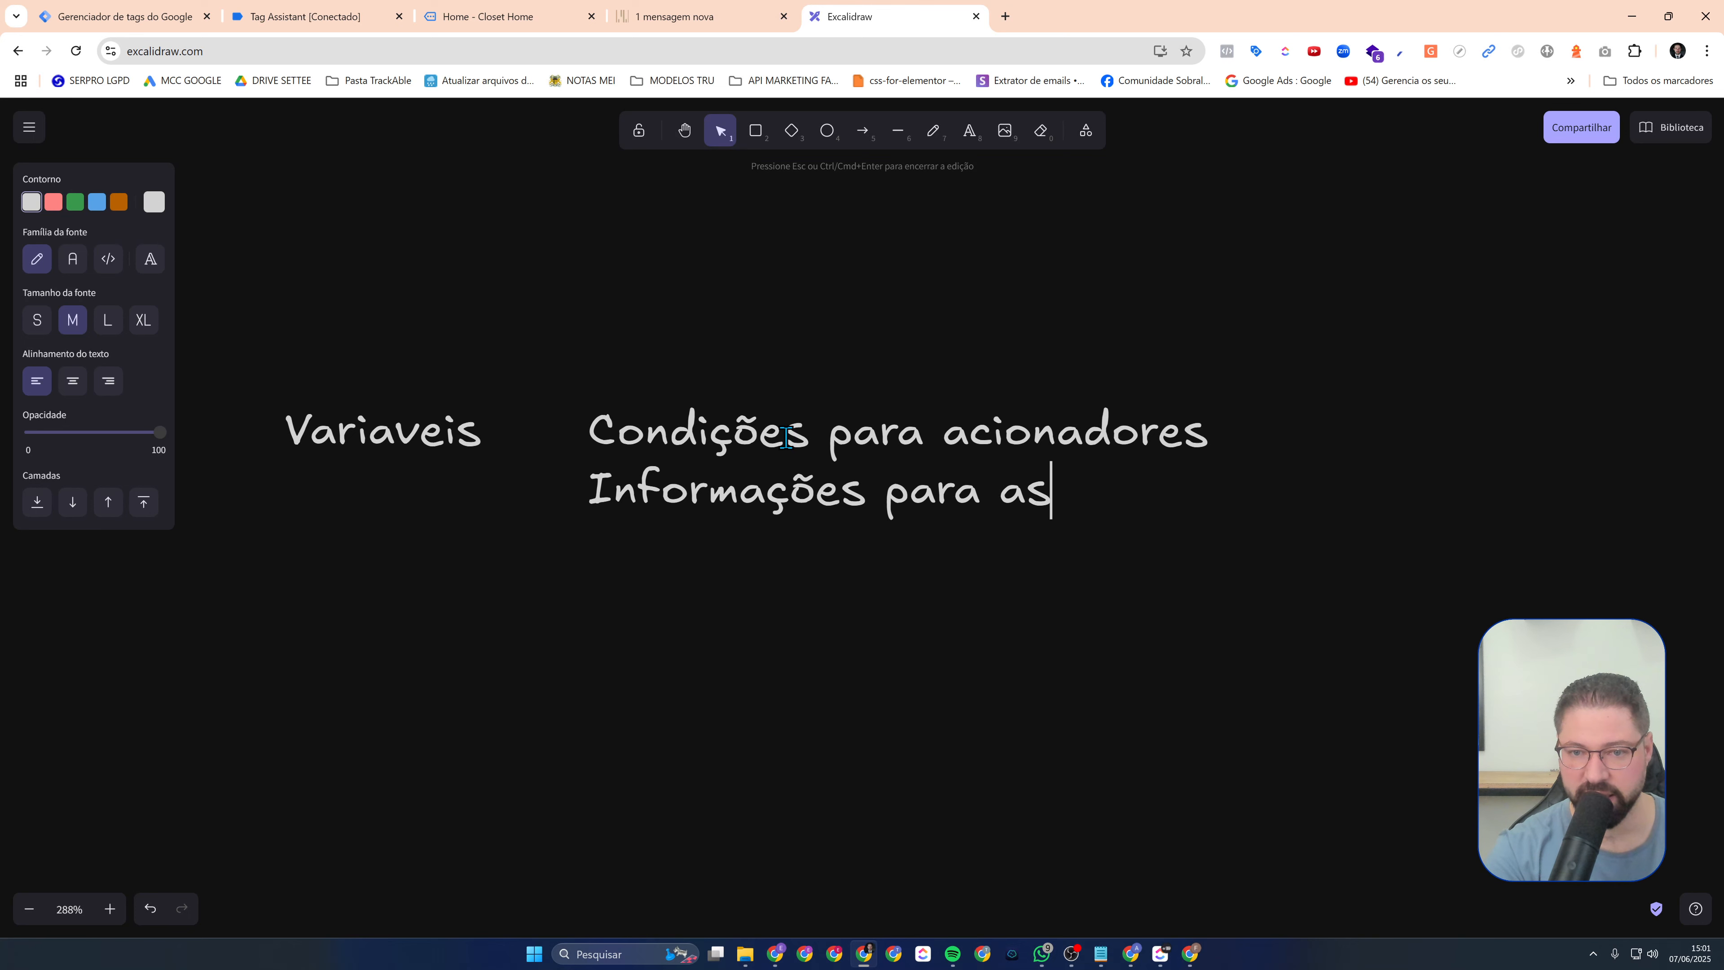
type(" tags")
left_click(767, 713)
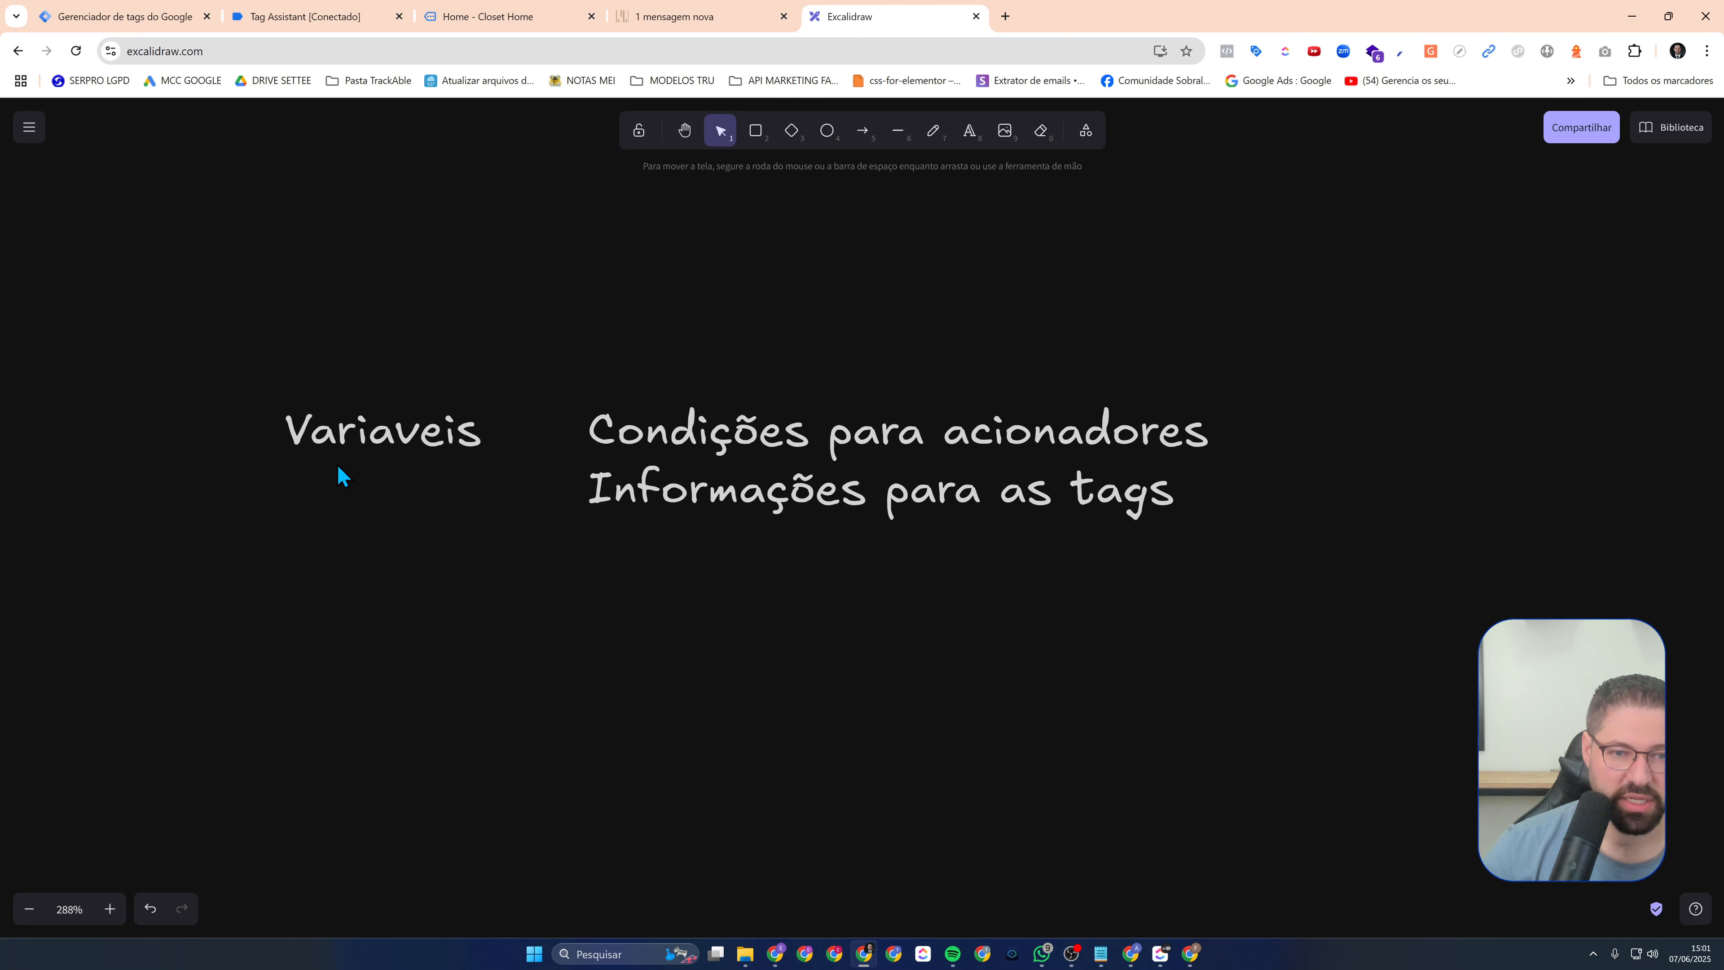
left_click(357, 441)
left_click_drag(357, 441, 398, 470)
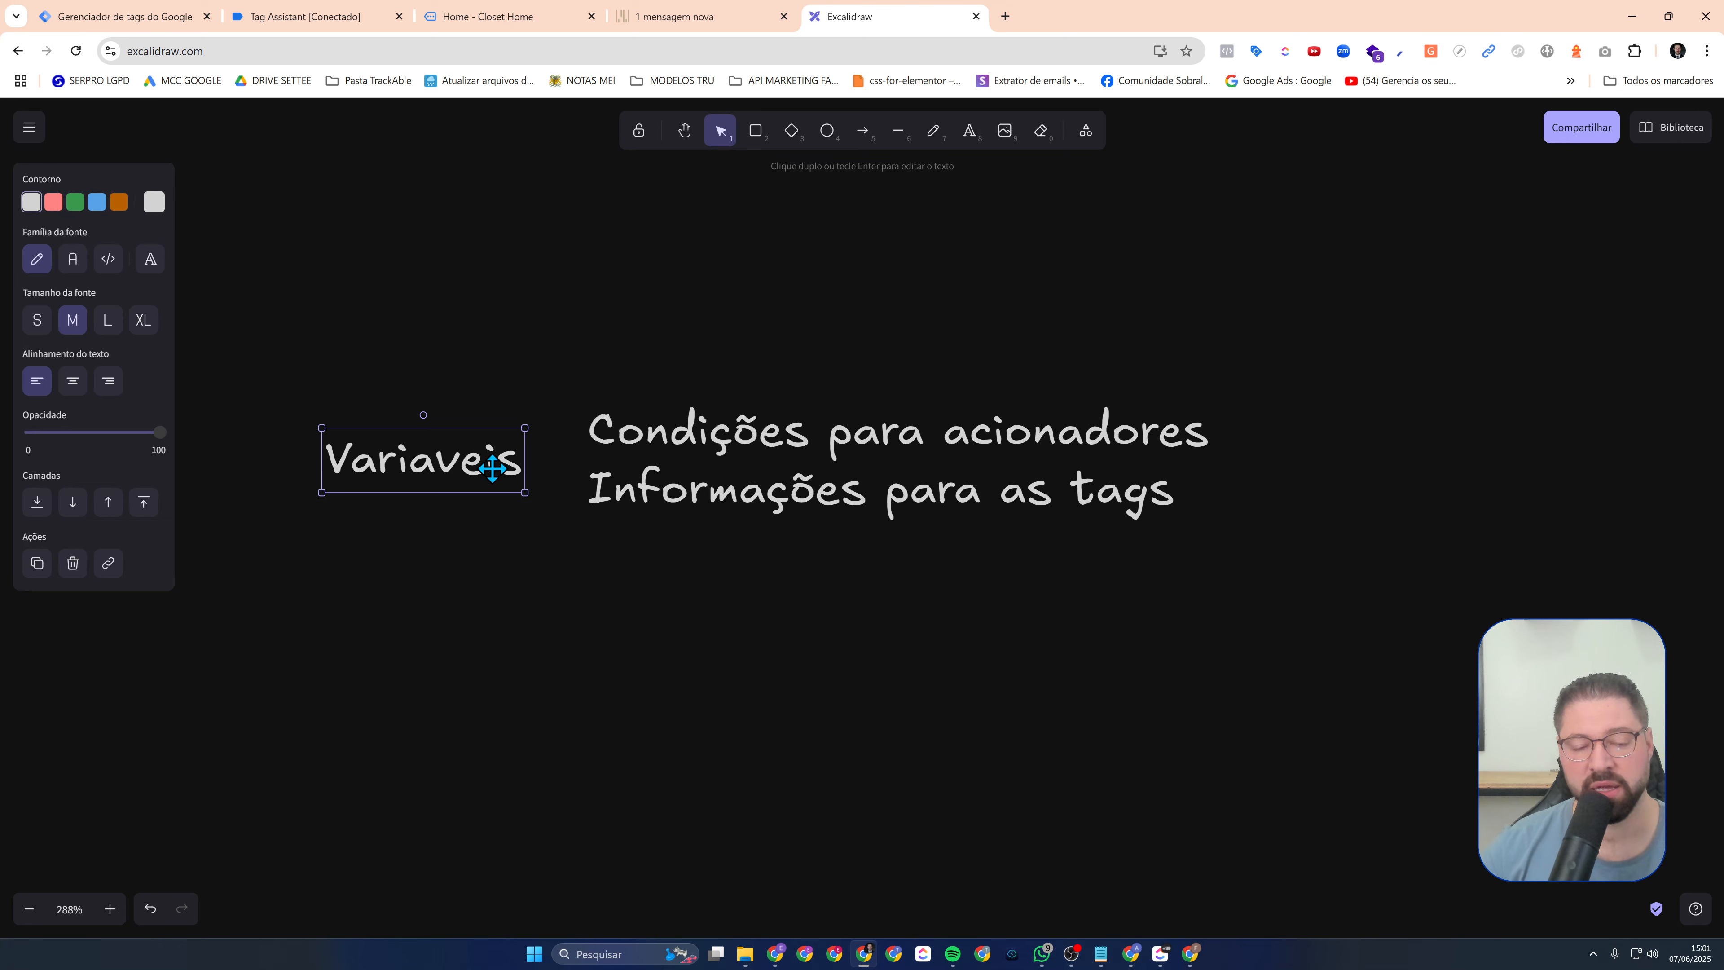
Delete the "Variaveis" text and the two-line note beside it together
left_click(274, 308)
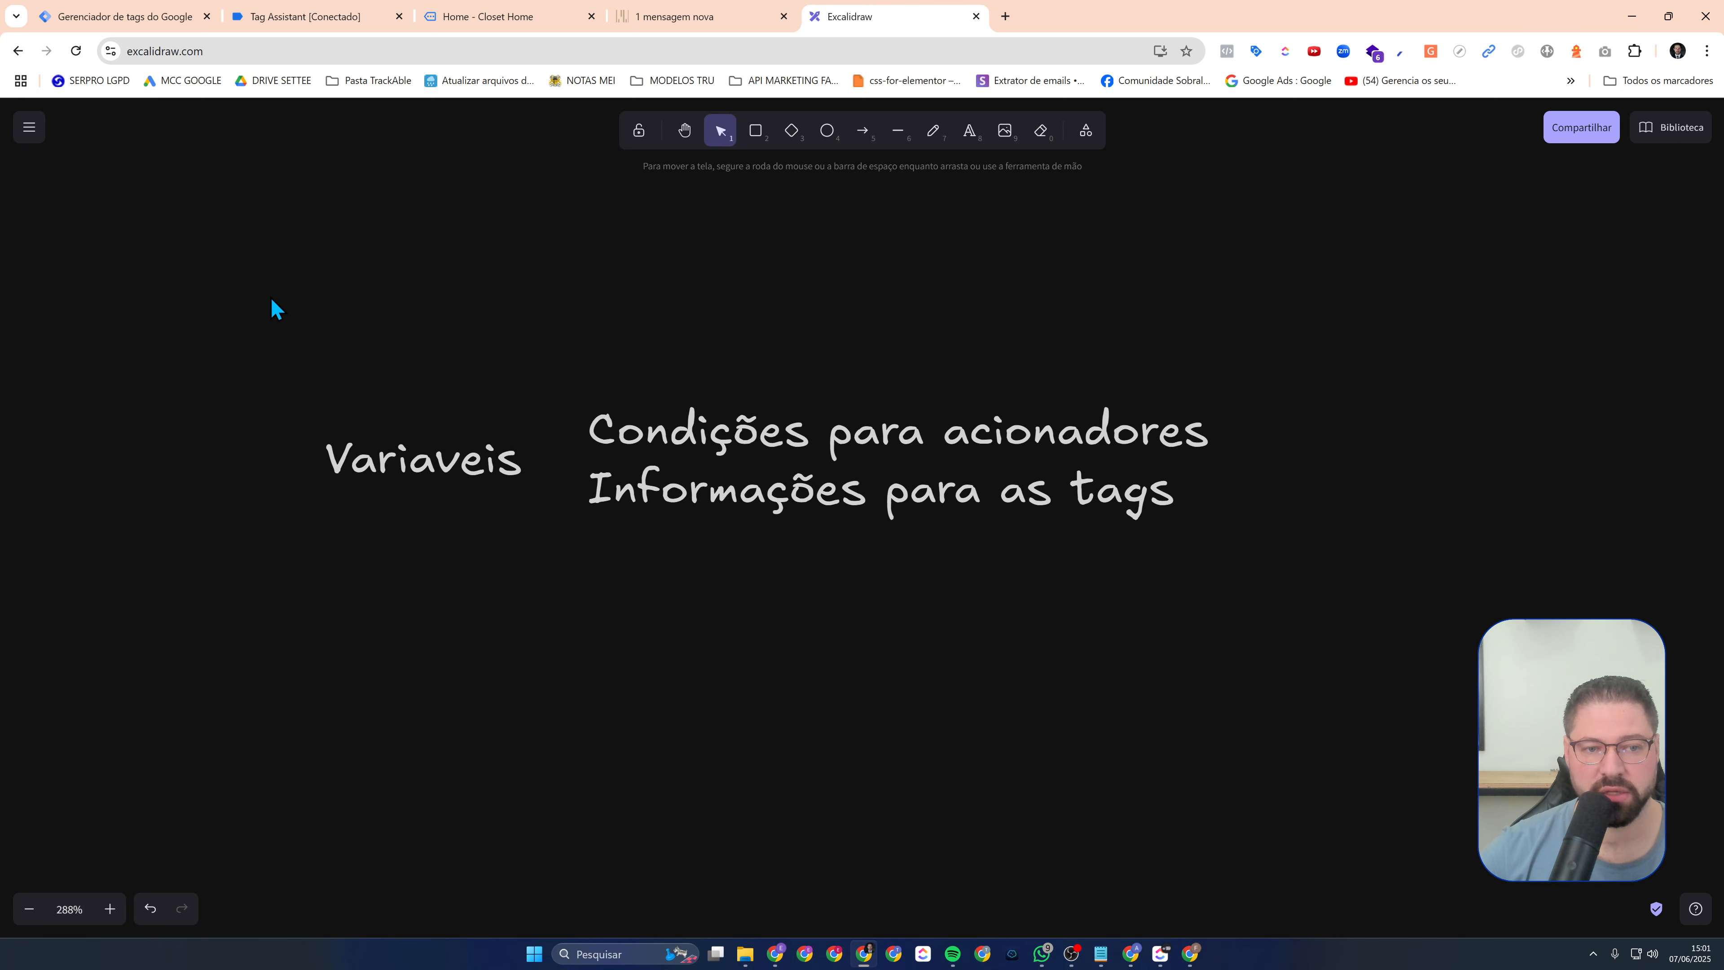
left_click_drag(277, 270, 1466, 737)
key("Delete")
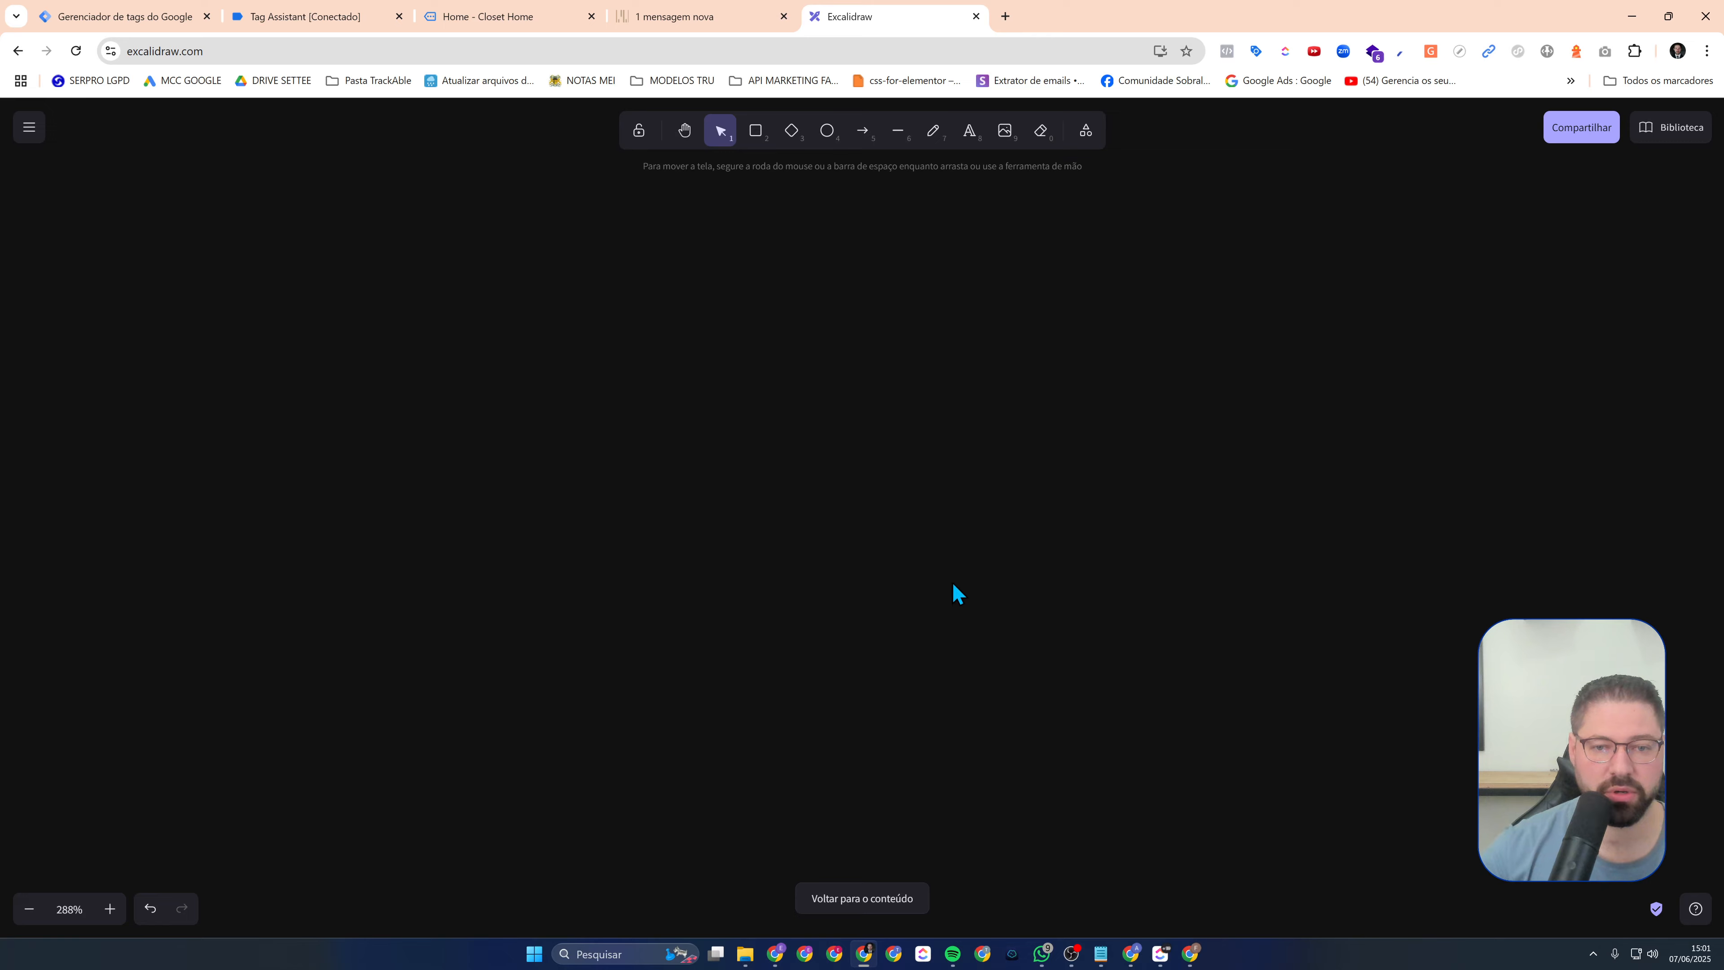
Strike through "Criação do GTM WEB" in the checklist's first line with a red freehand stroke
left_click_drag(849, 509, 1585, 501)
left_click_drag(1070, 558, 1346, 531)
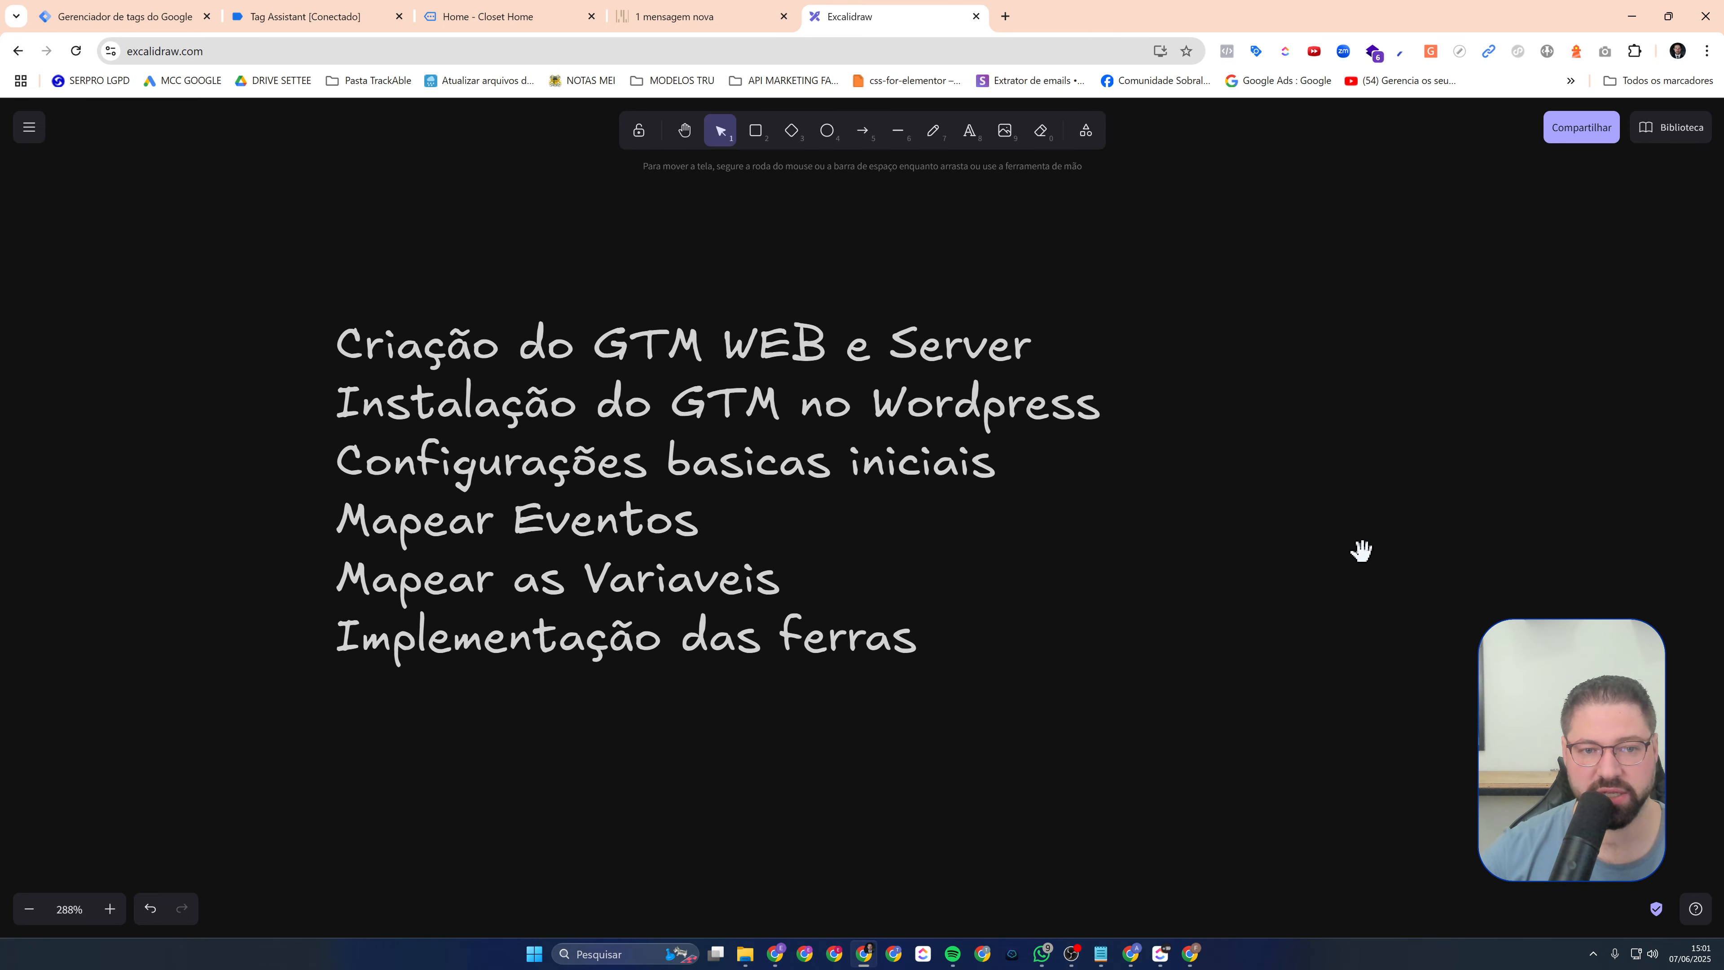
left_click(934, 132)
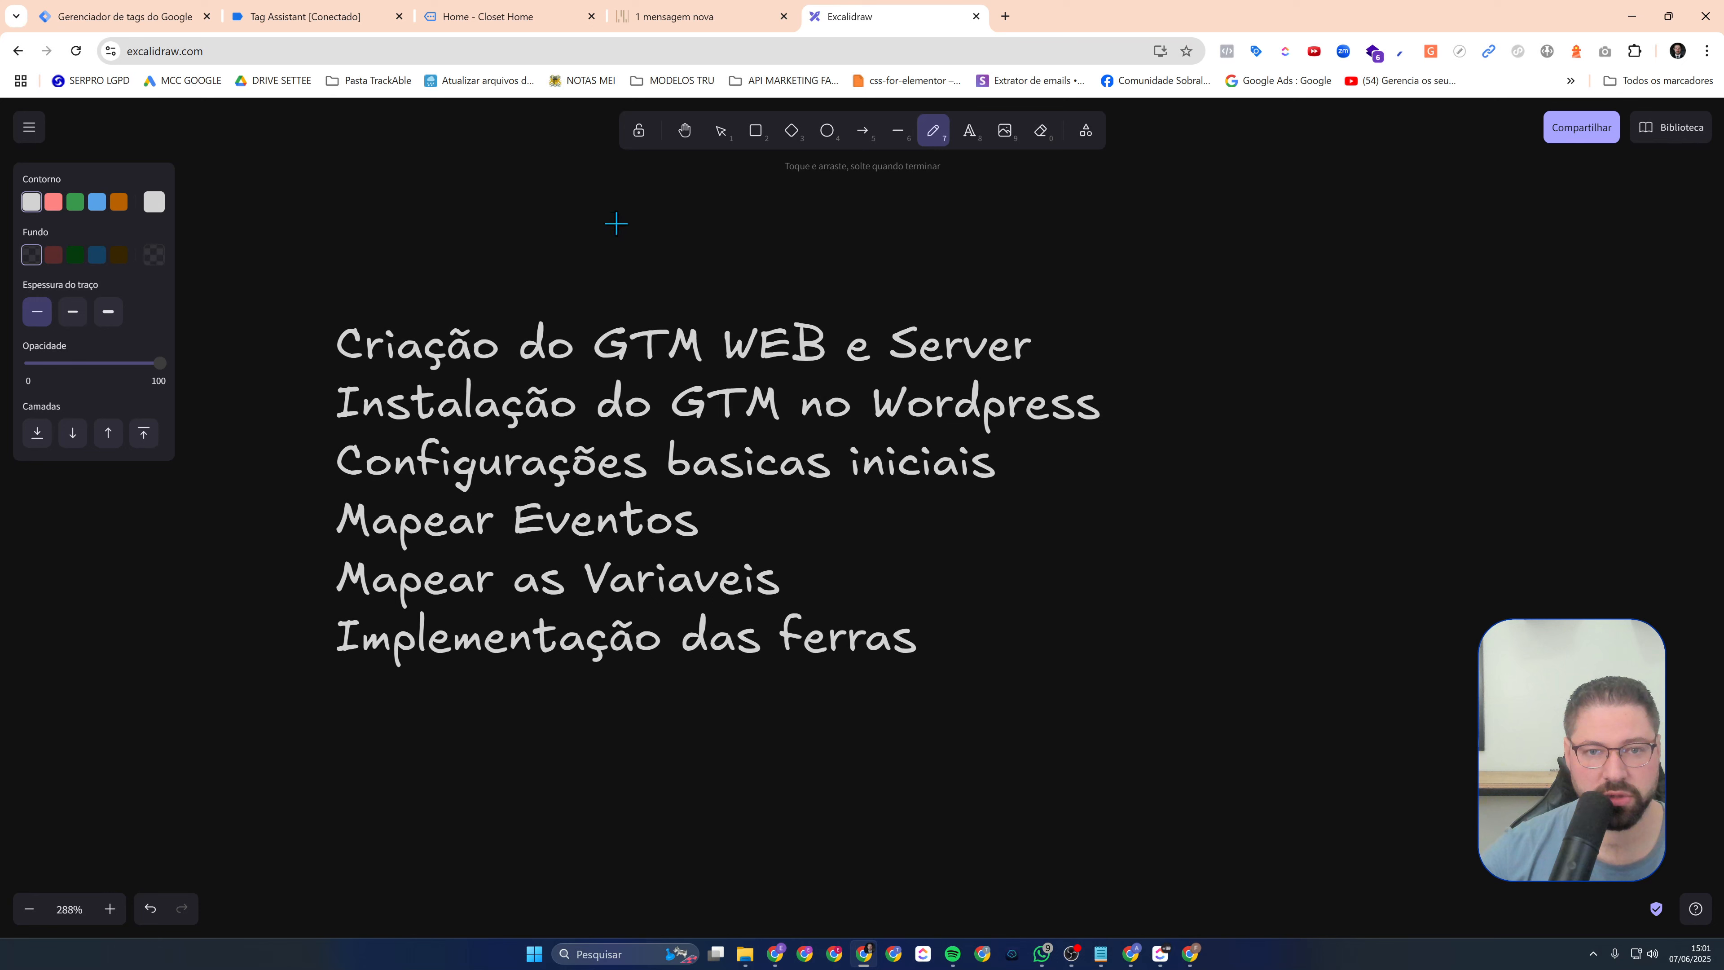
left_click(53, 202)
left_click_drag(338, 354, 824, 351)
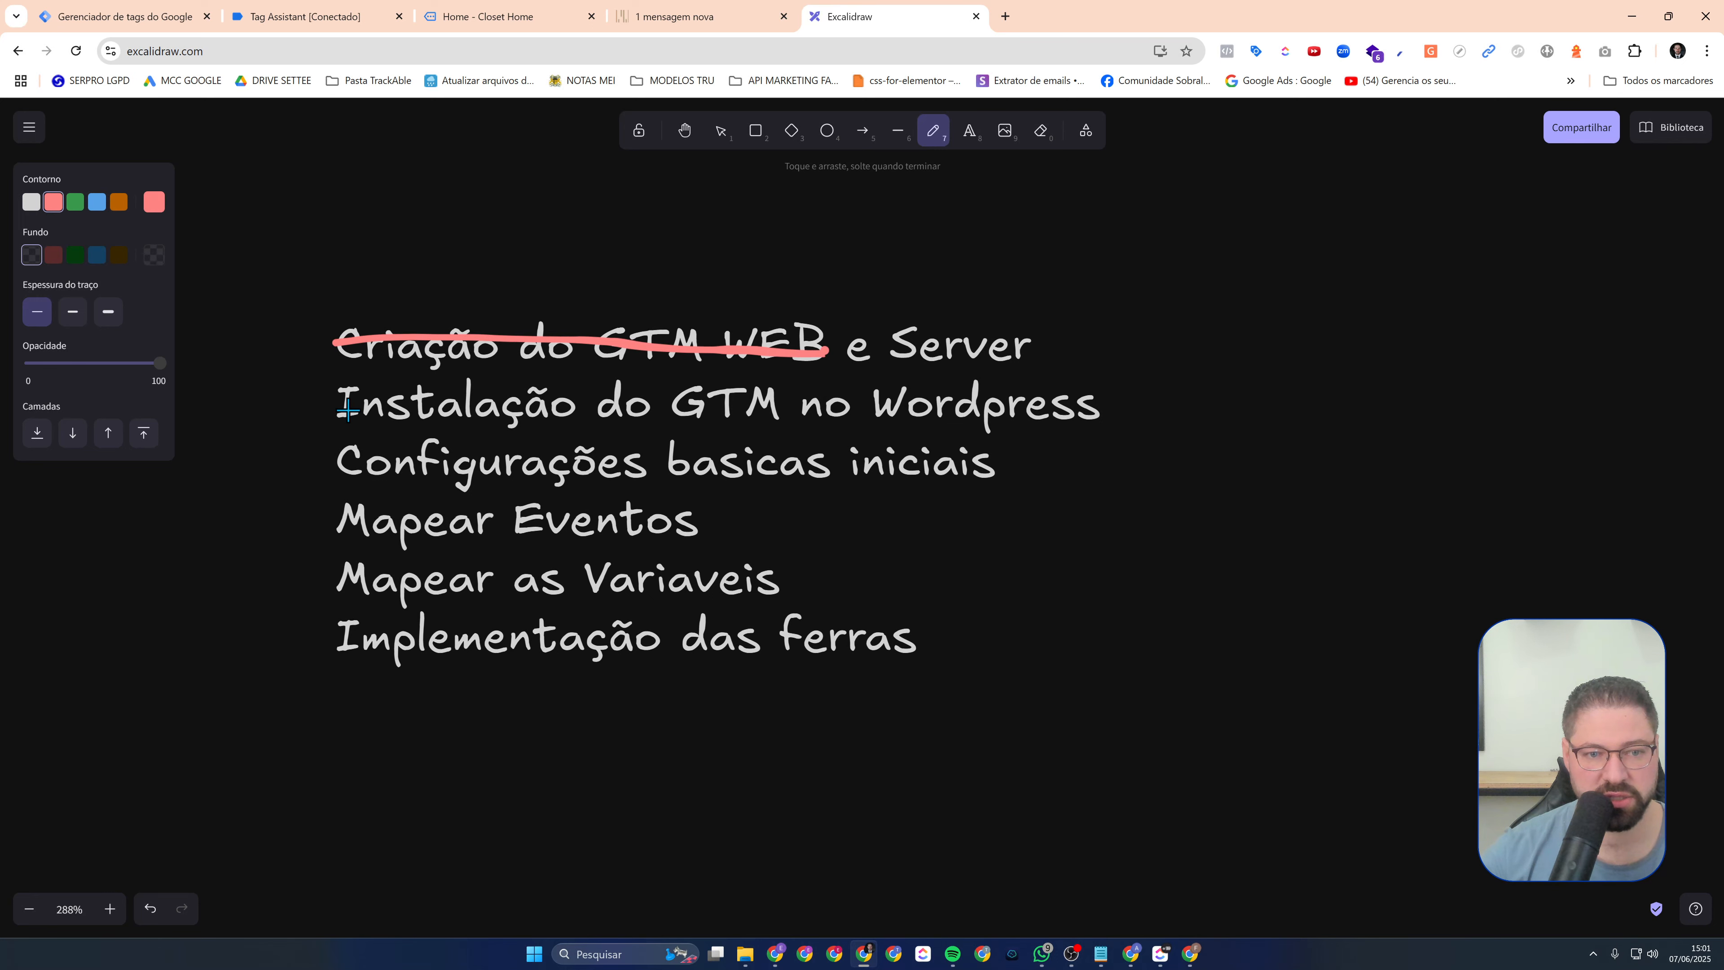
Strike through "Instalação do GTM no Wordpress" in the checklist's second line with a red freehand stroke
left_click_drag(347, 411, 1114, 415)
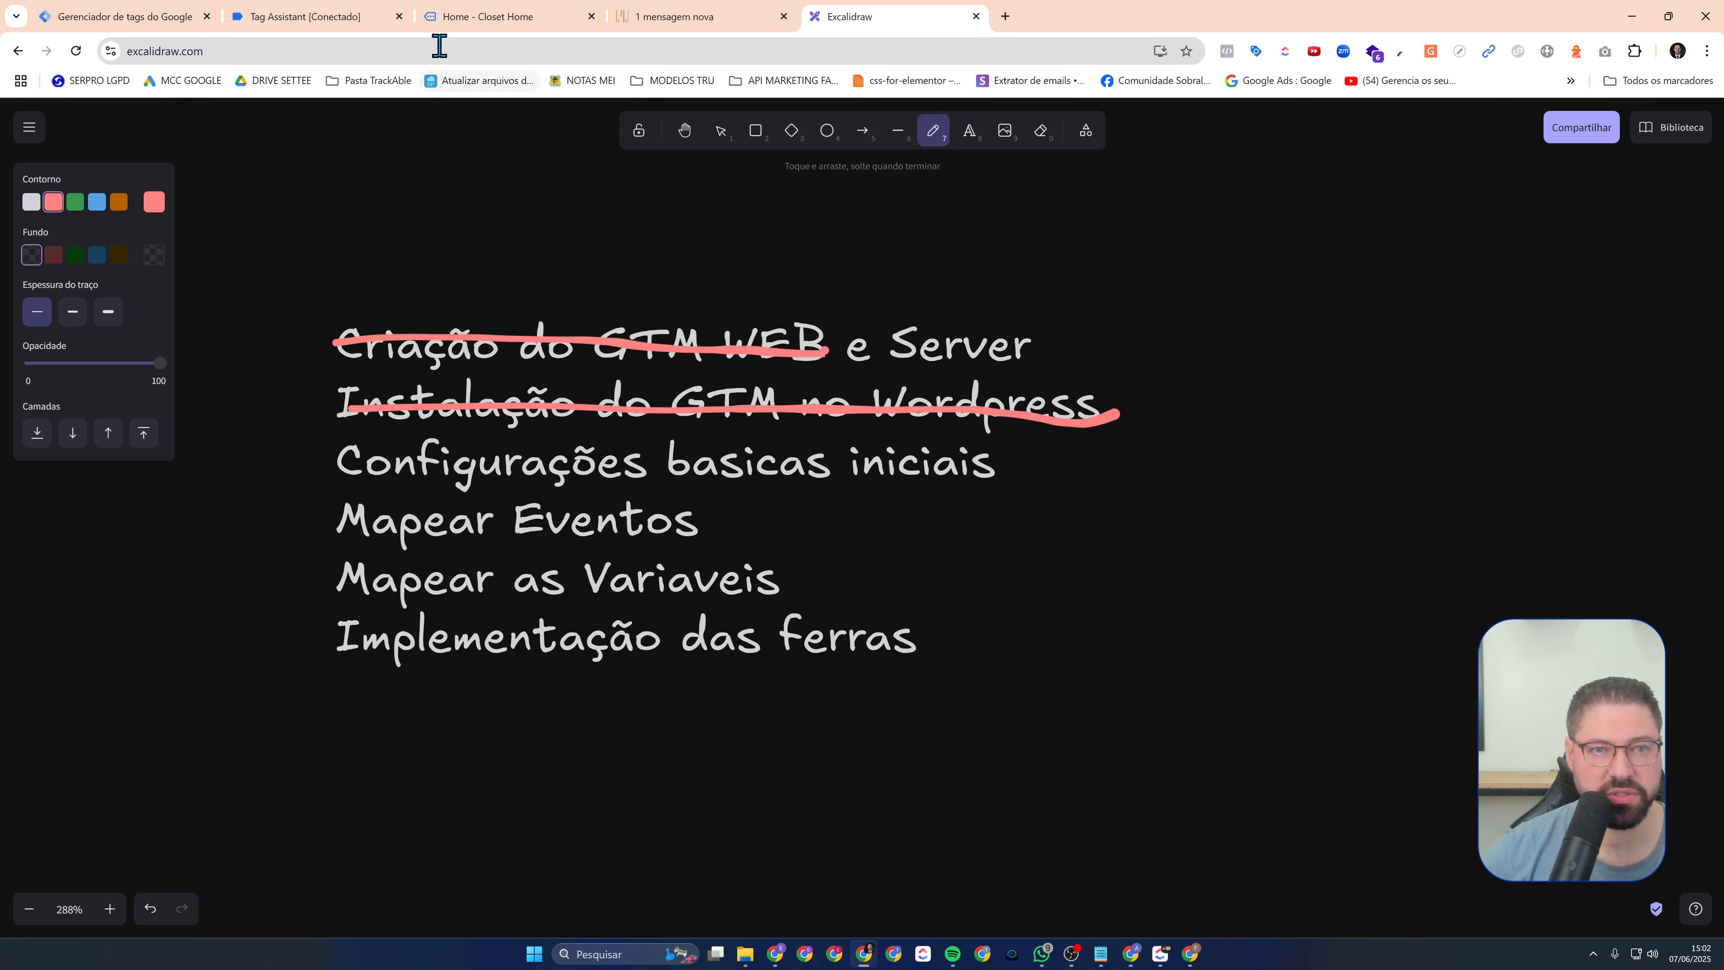
Switch to Google Tag Manager and enable the built-in utility variables Environment Name, Container ID, Container Version, Random Number and HTML ID
left_click(346, 19)
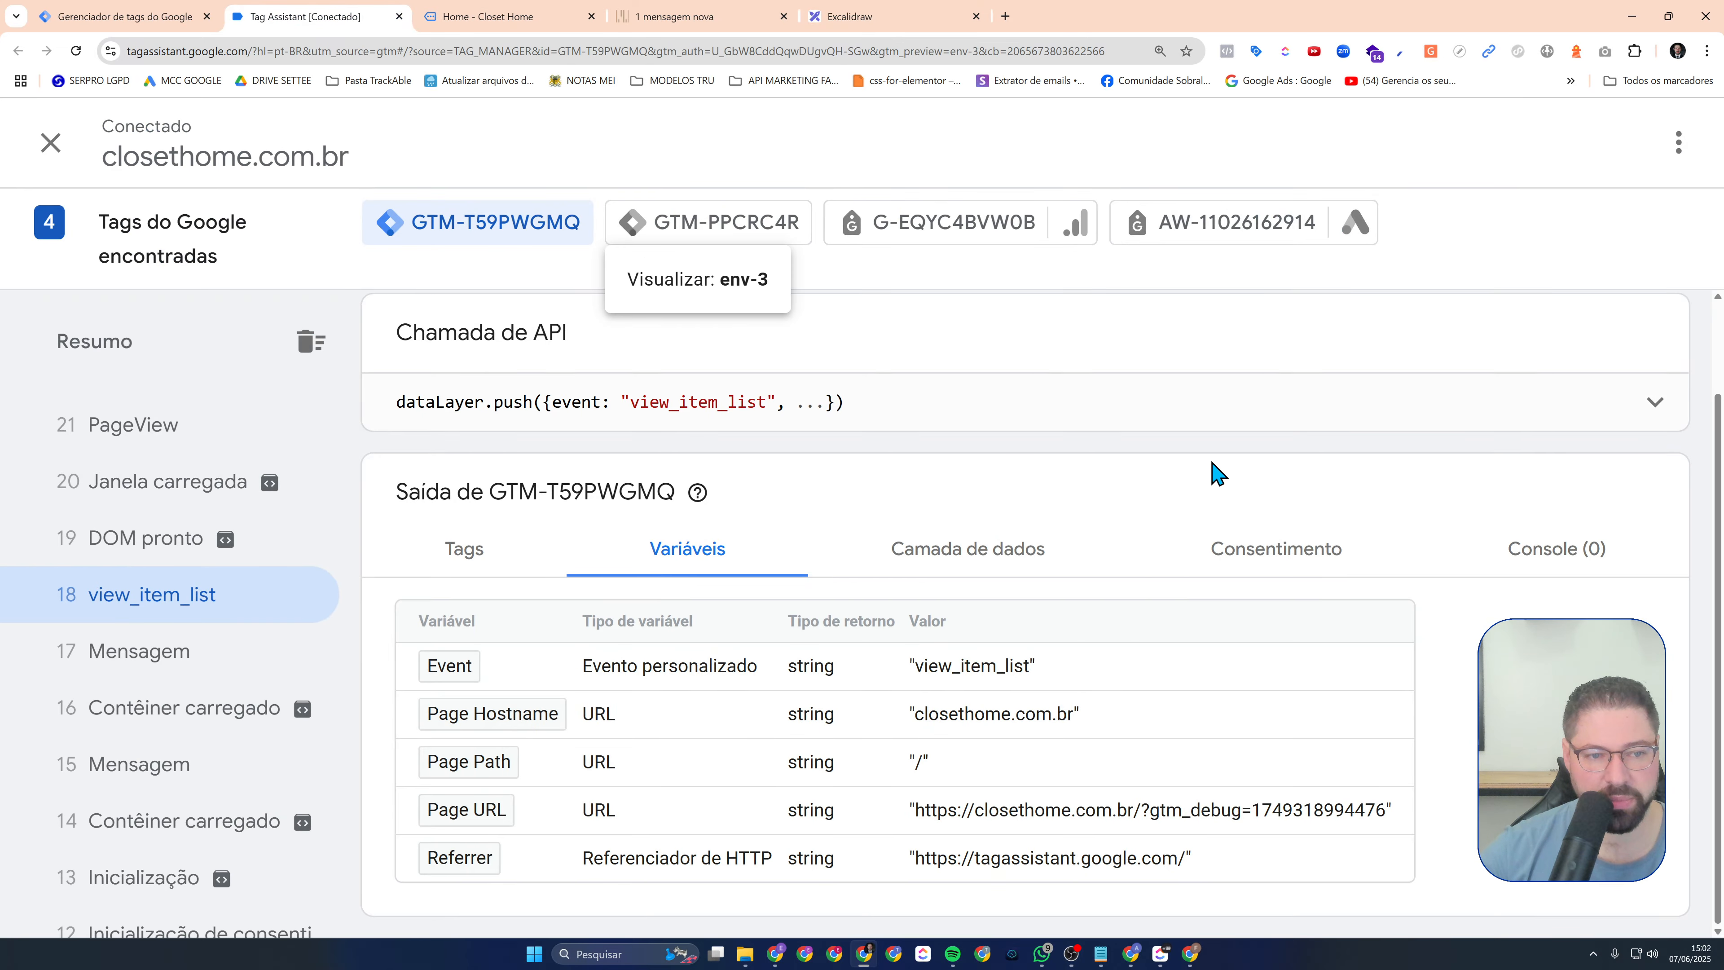
left_click(91, 19)
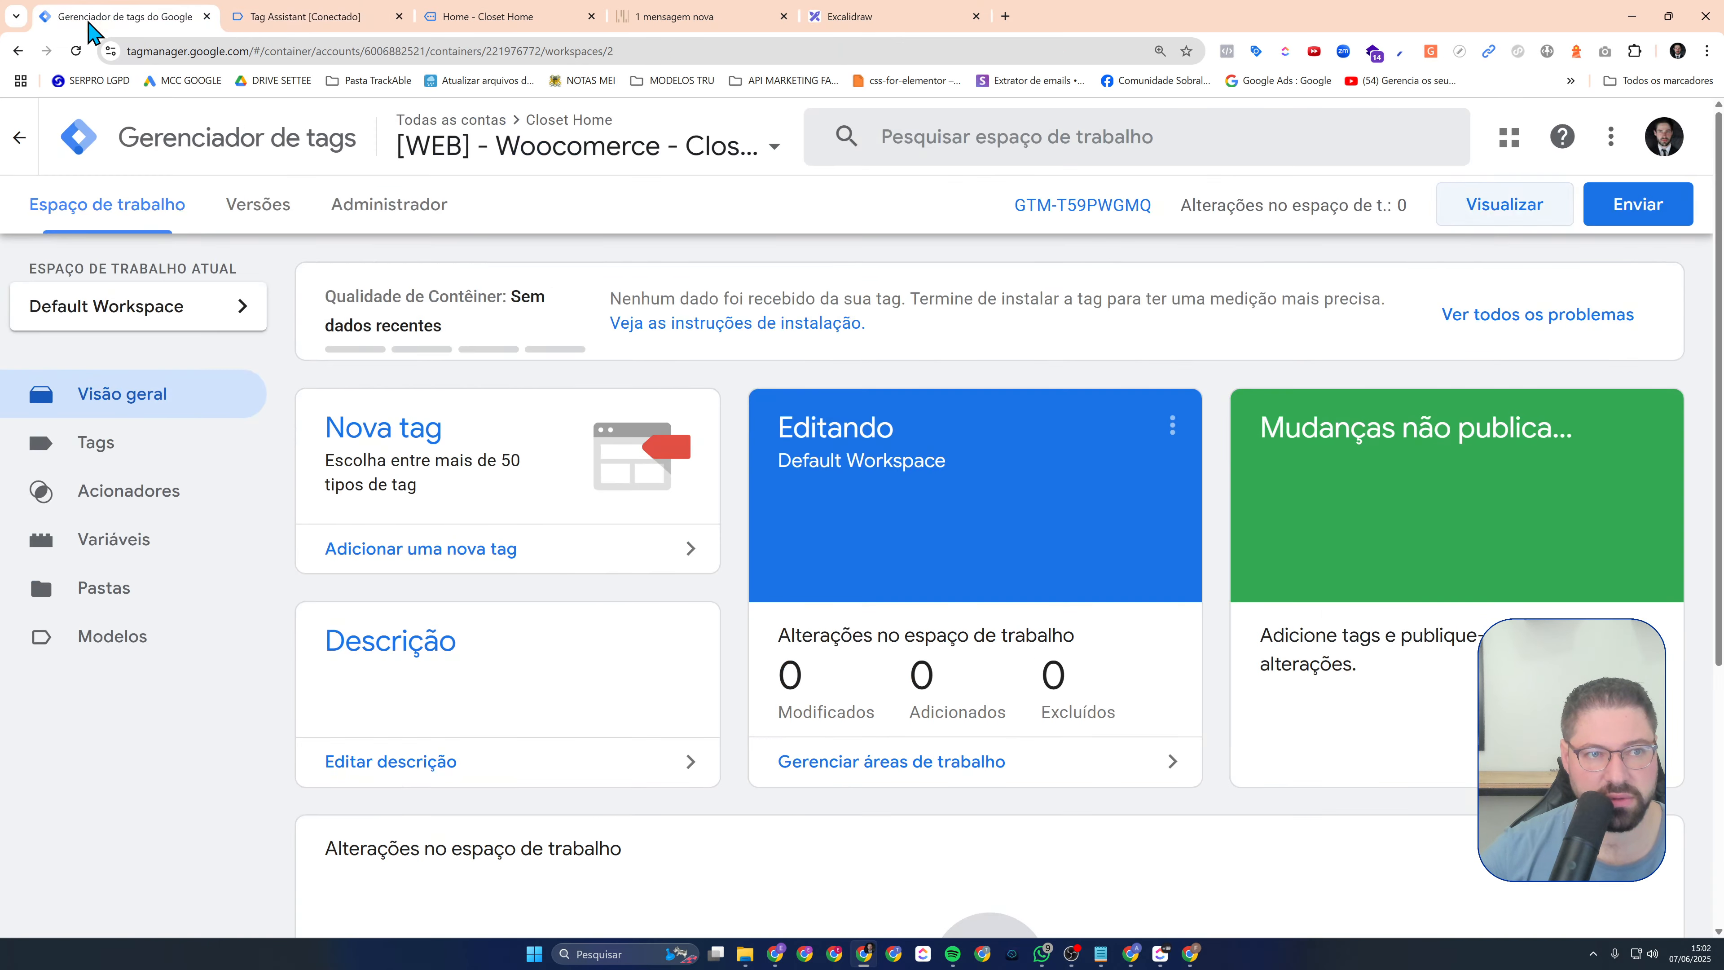
left_click(147, 543)
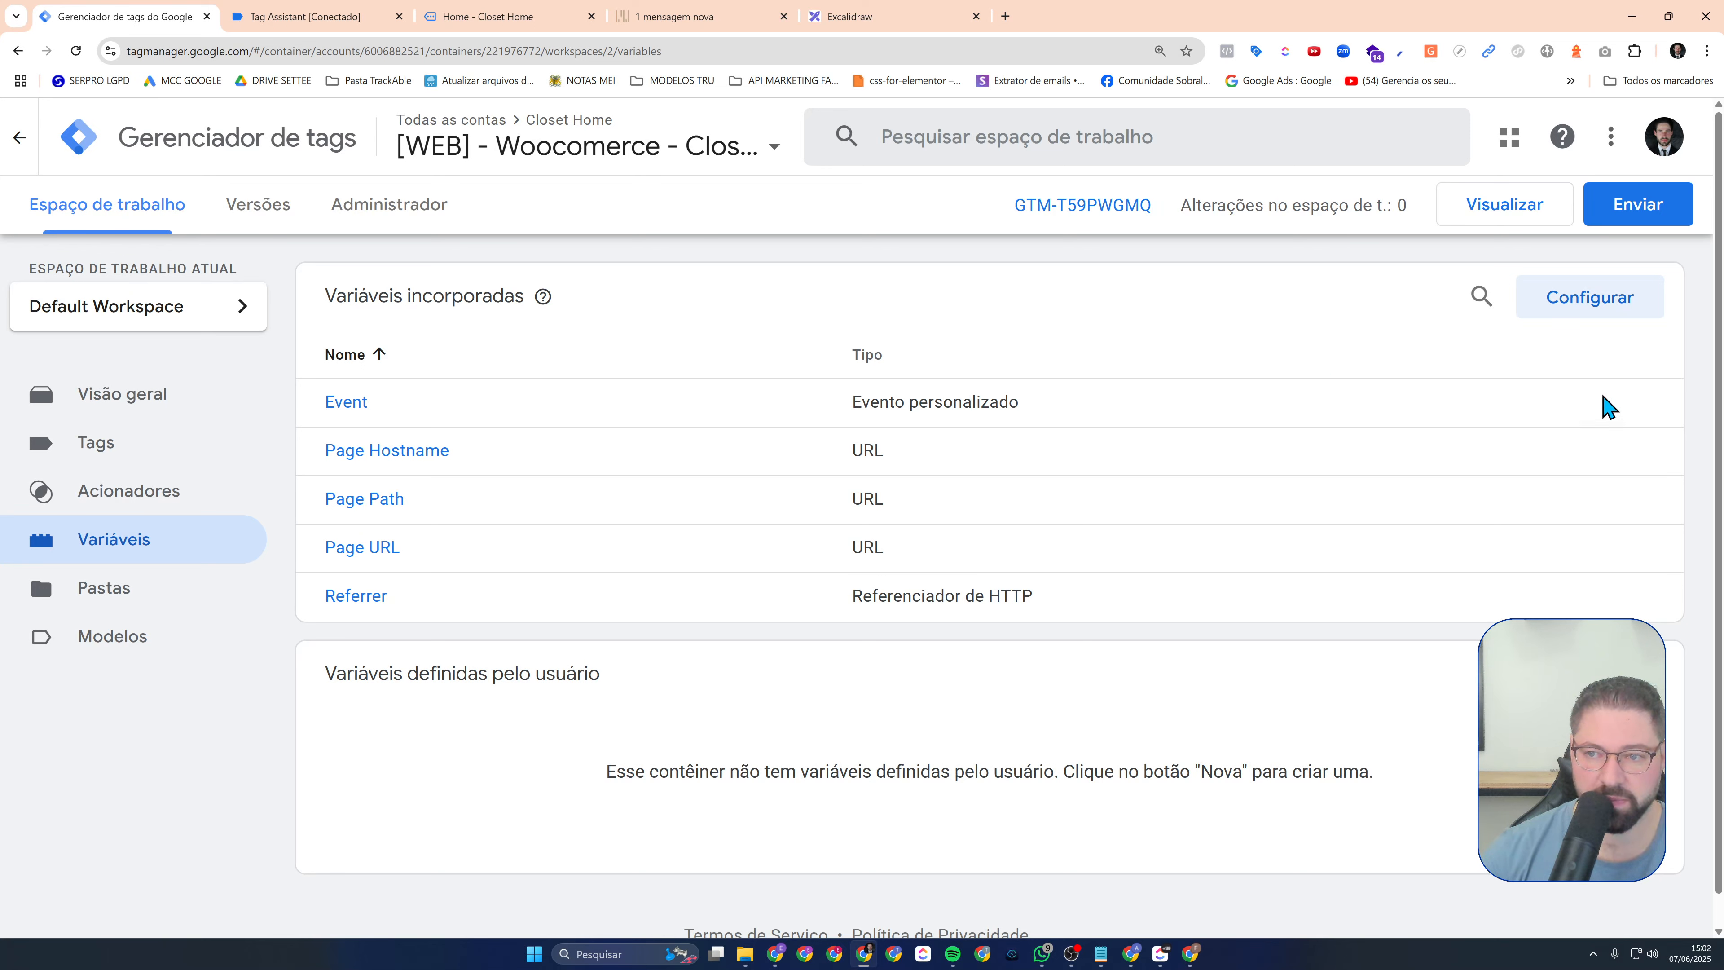
left_click(1585, 304)
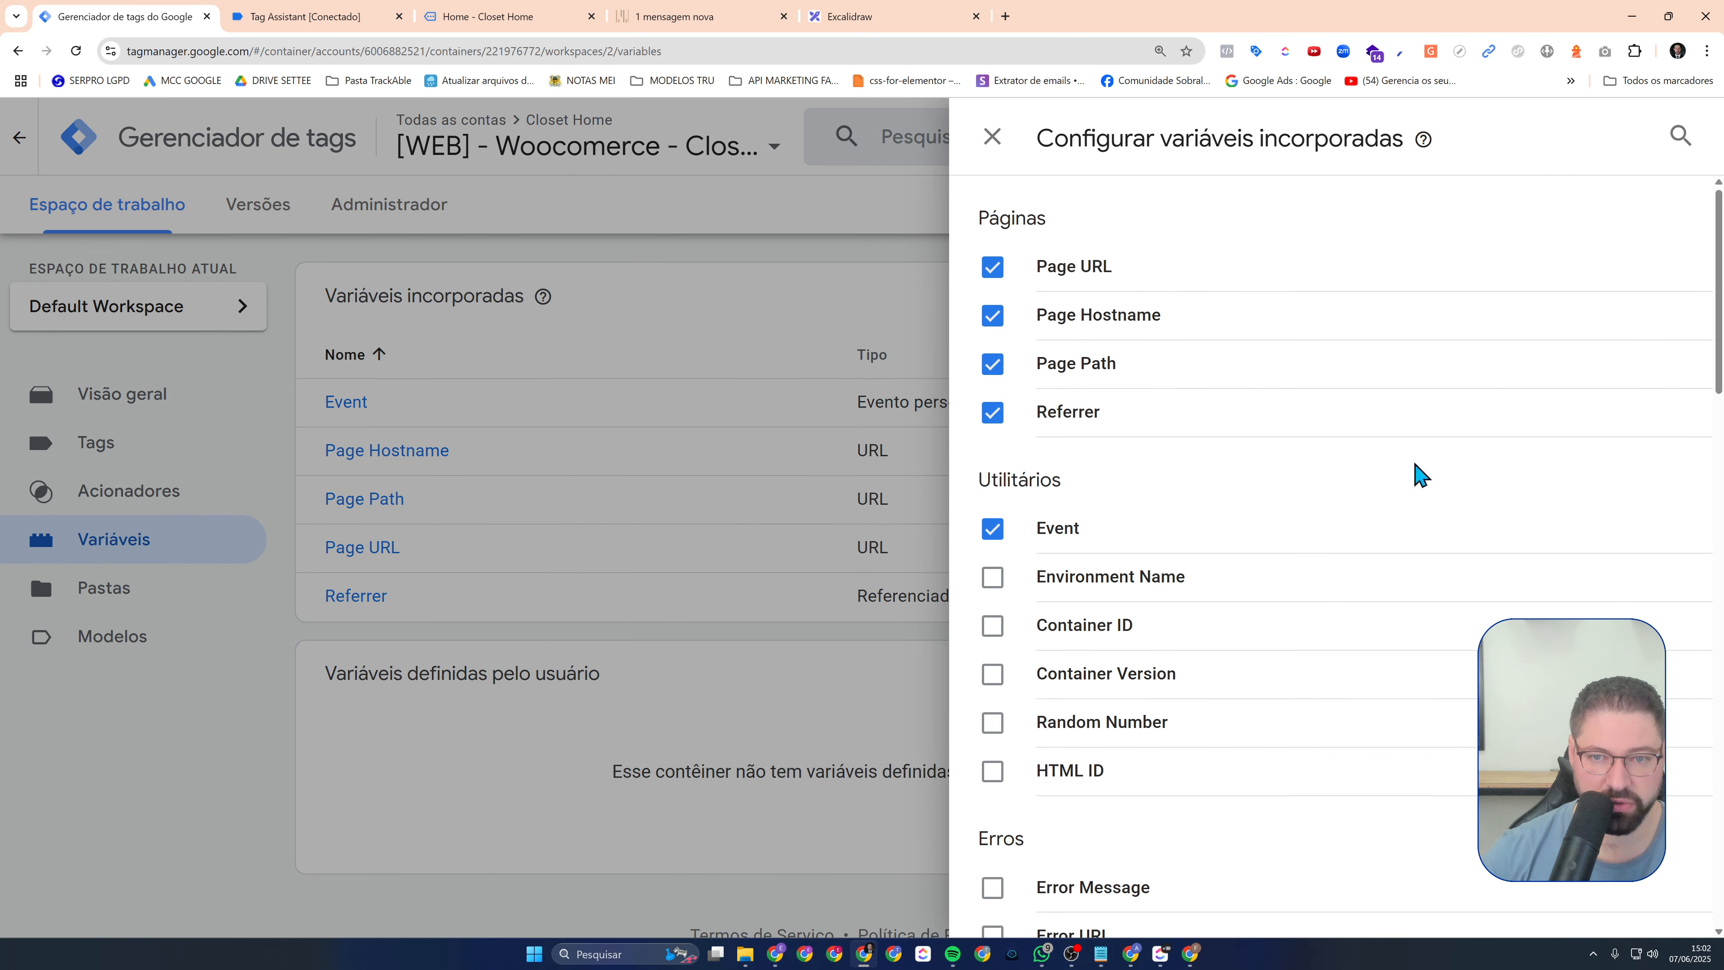
scroll(1086, 496, "down", 2)
left_click(991, 435)
left_click(996, 467)
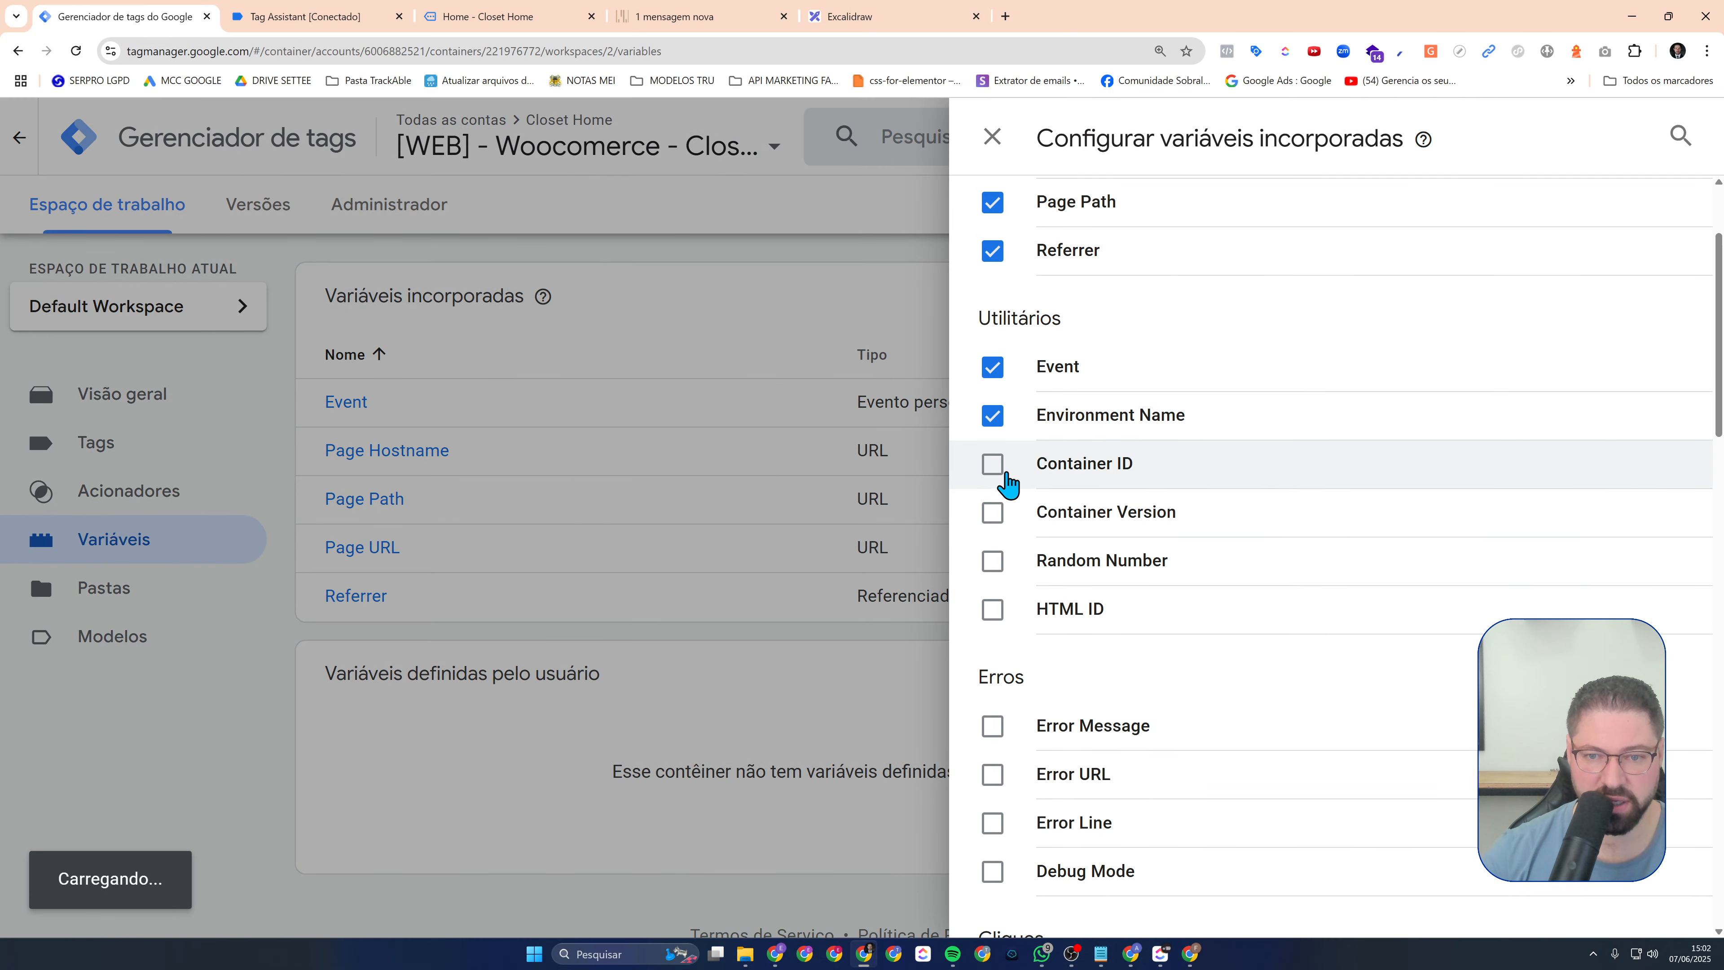
left_click(998, 512)
left_click(997, 562)
left_click(1005, 614)
Enable the built-in error variables Error Message, Error URL, Error Line and Debug Mode
scroll(1008, 679, "down", 1)
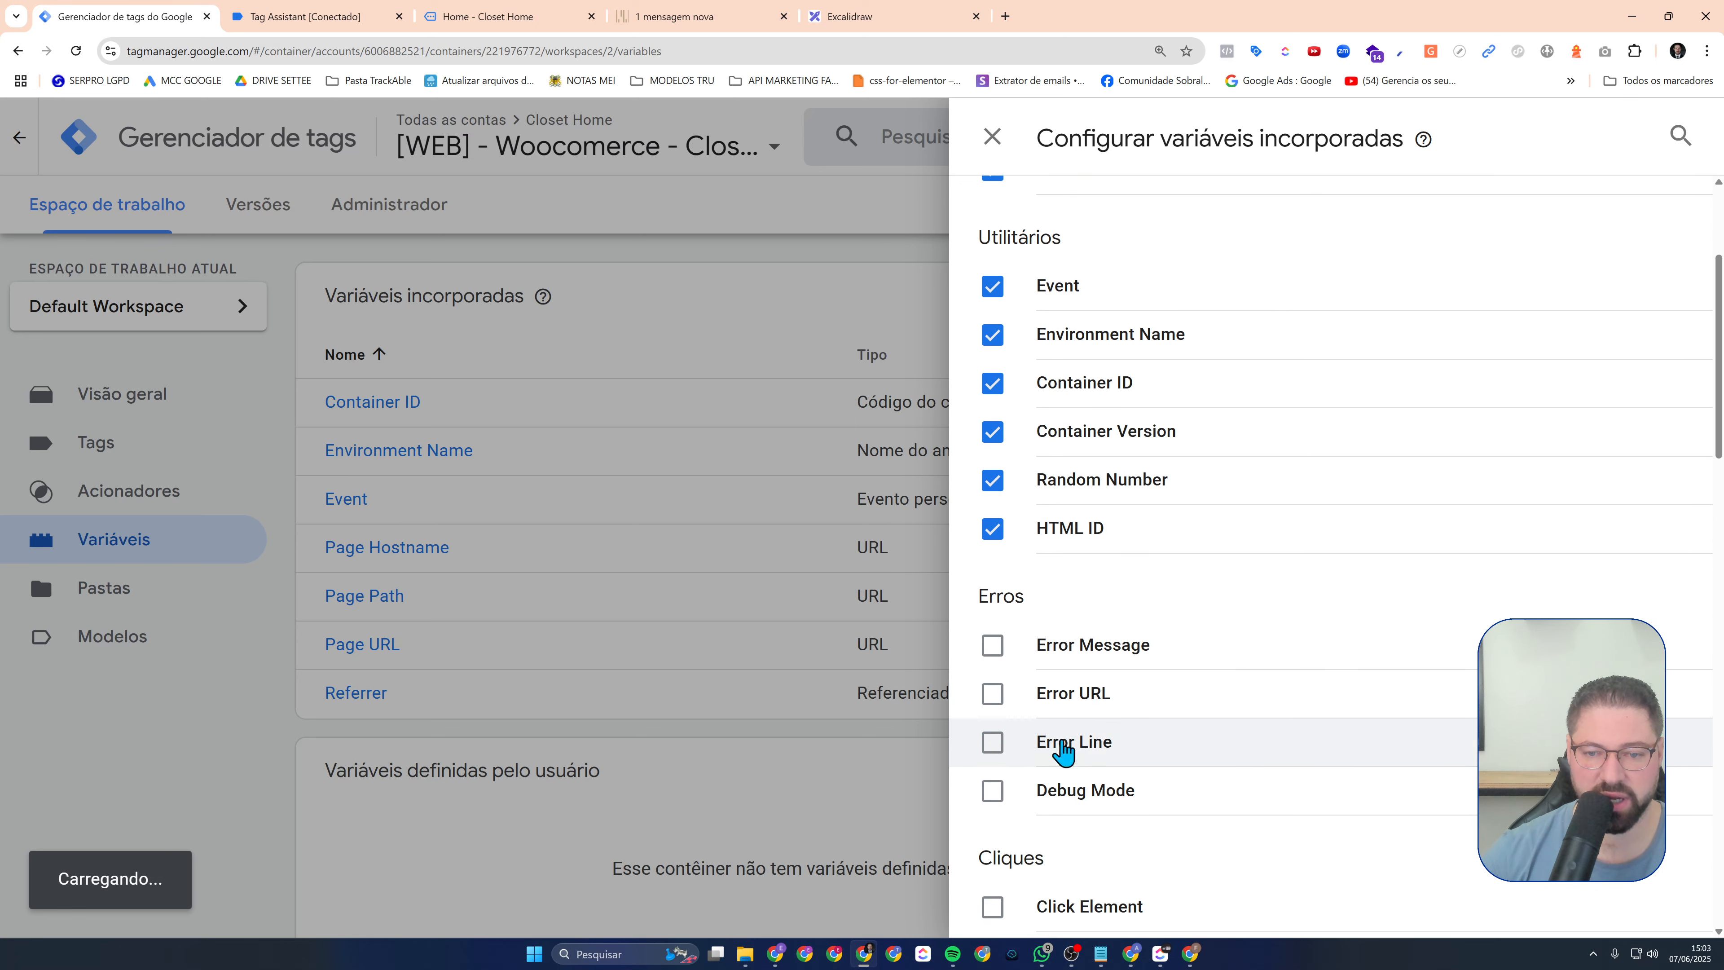
left_click(998, 645)
left_click(995, 696)
left_click(1003, 751)
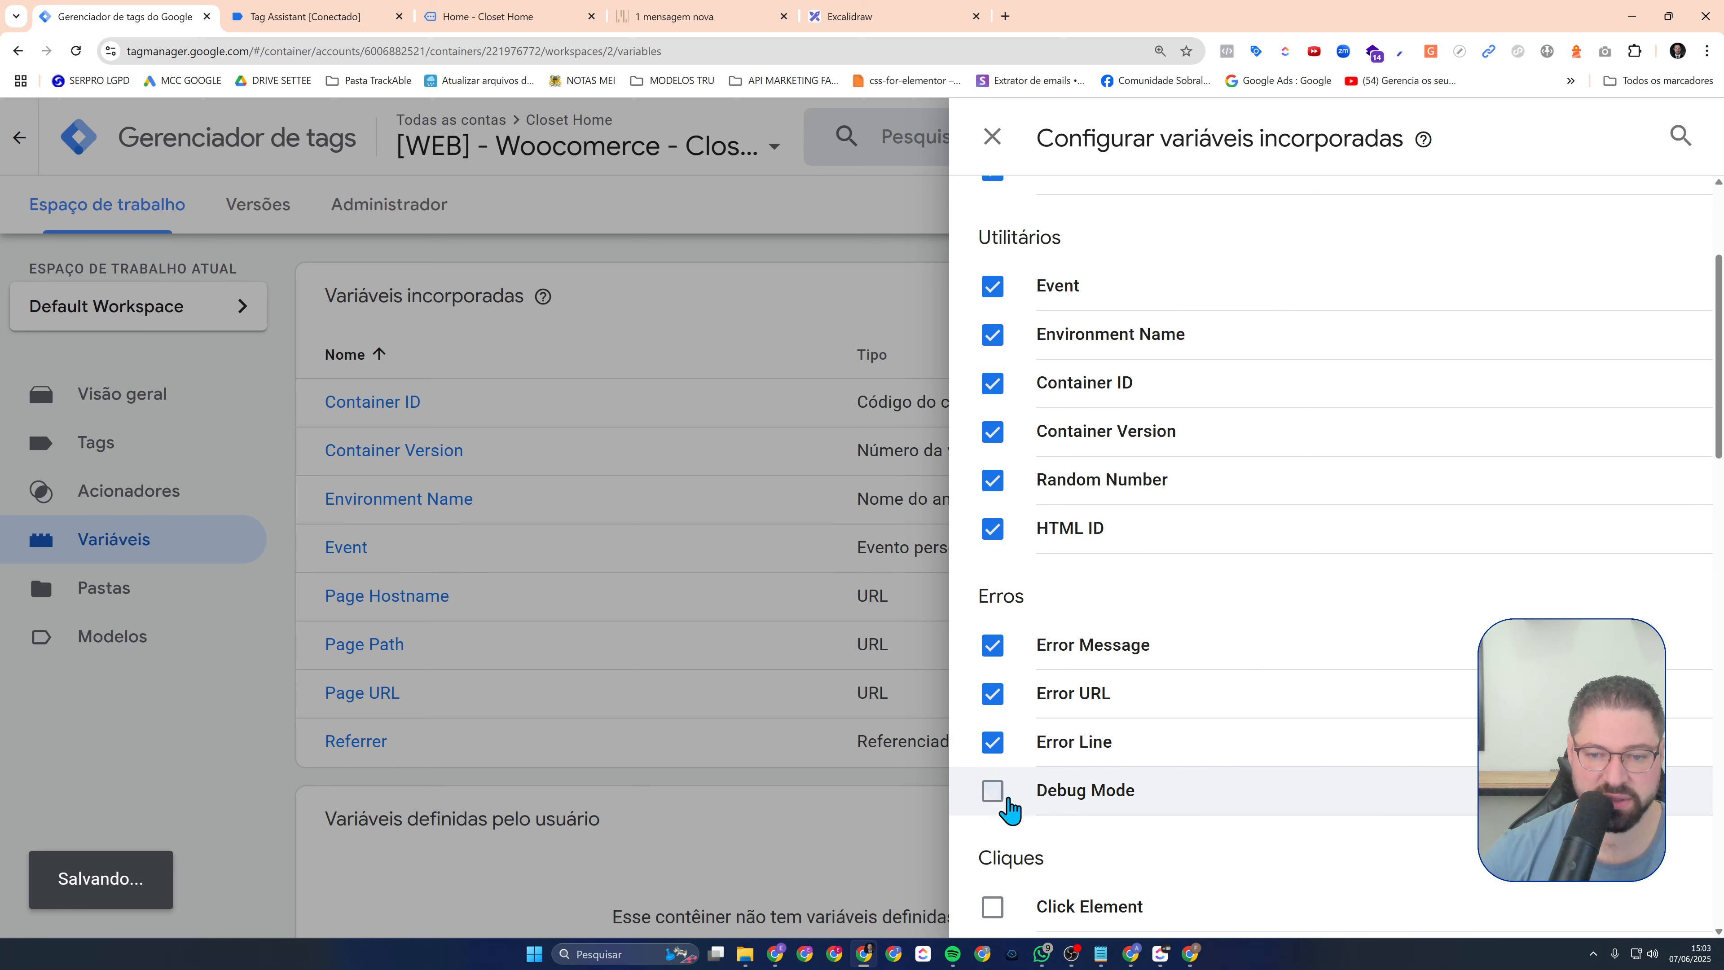
left_click(993, 789)
Enable all built-in click variables: Click Element, Click Classes, Click ID, Click Target, Click URL and Click Text
scroll(1231, 815, "down", 4)
left_click(997, 591)
left_click(994, 632)
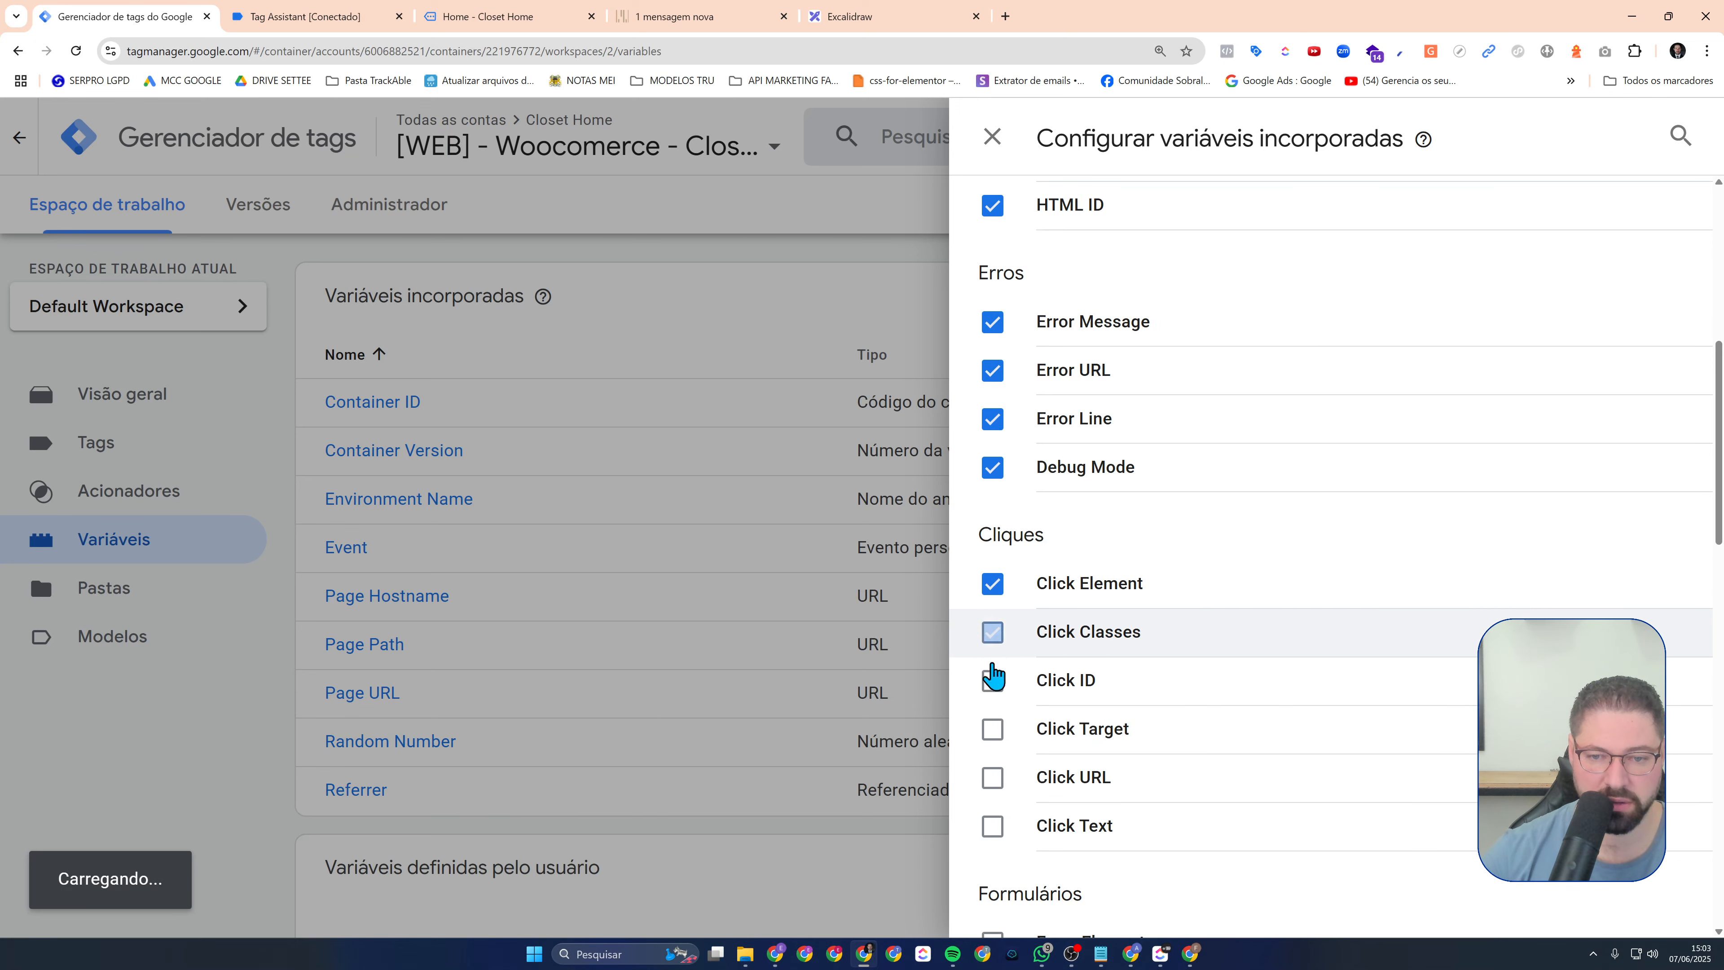
left_click(994, 681)
left_click(995, 729)
left_click(995, 778)
left_click(997, 830)
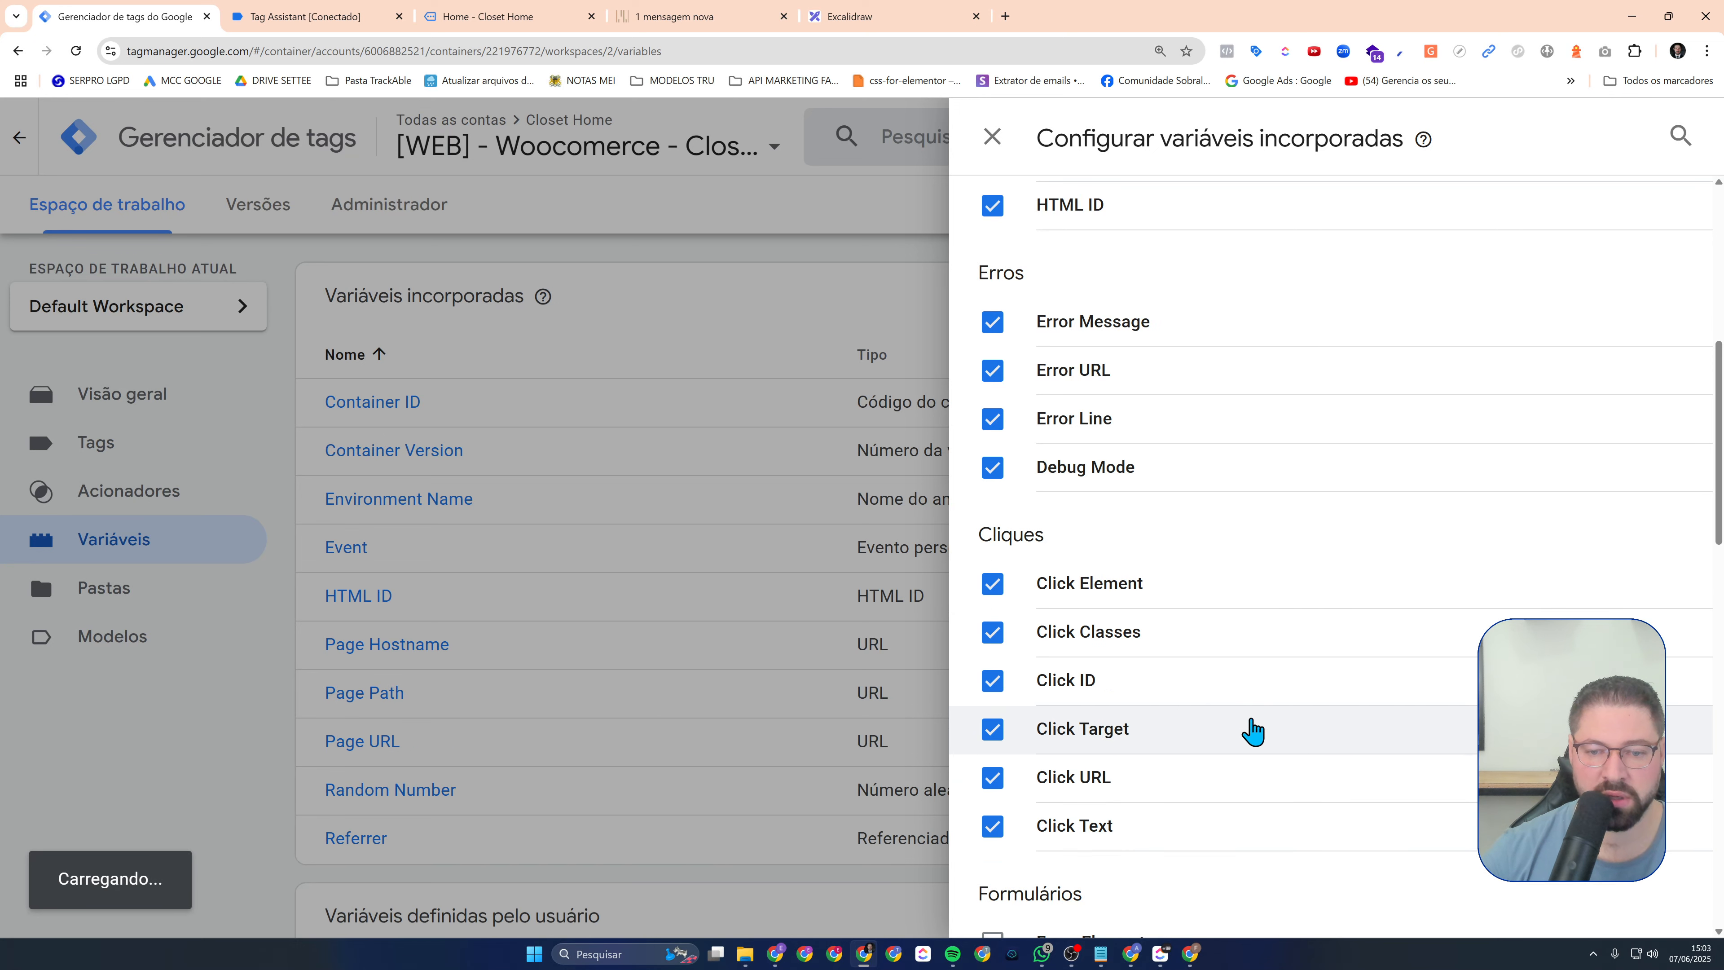
Enable all built-in form variables: Form Element, Form Classes, Form ID, Form Target, Form URL and Form Text
scroll(1289, 734, "down", 6)
left_click(995, 469)
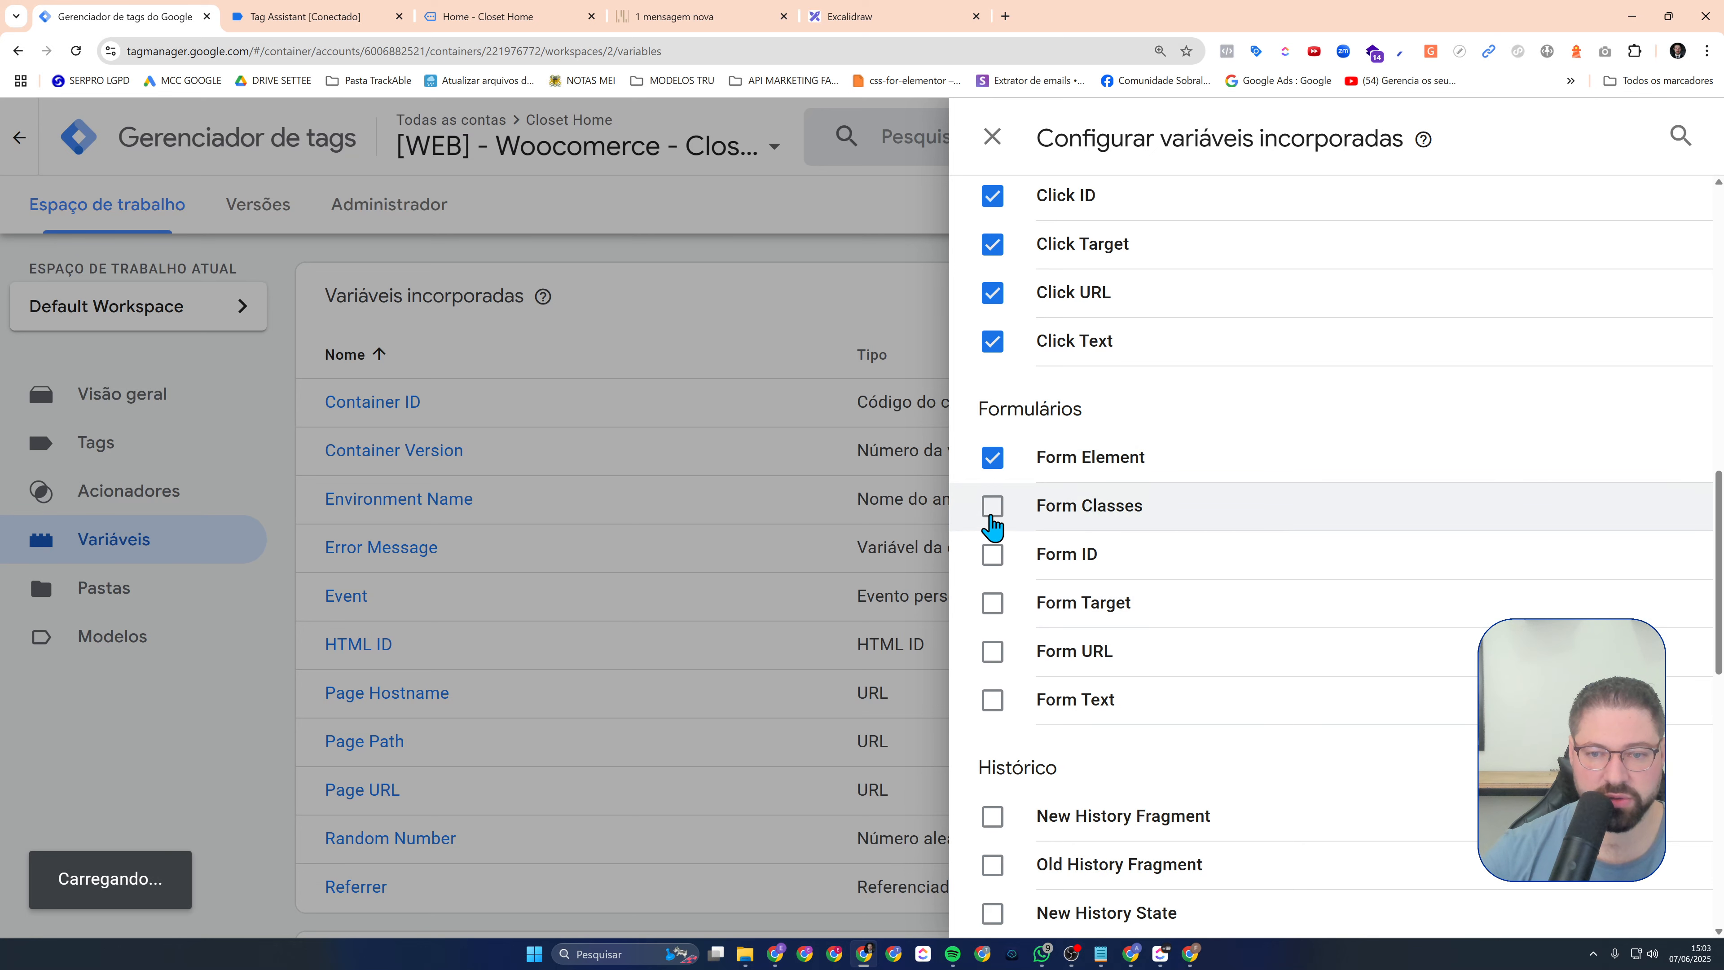
left_click(994, 506)
left_click(994, 554)
left_click(993, 603)
left_click(995, 654)
left_click(995, 701)
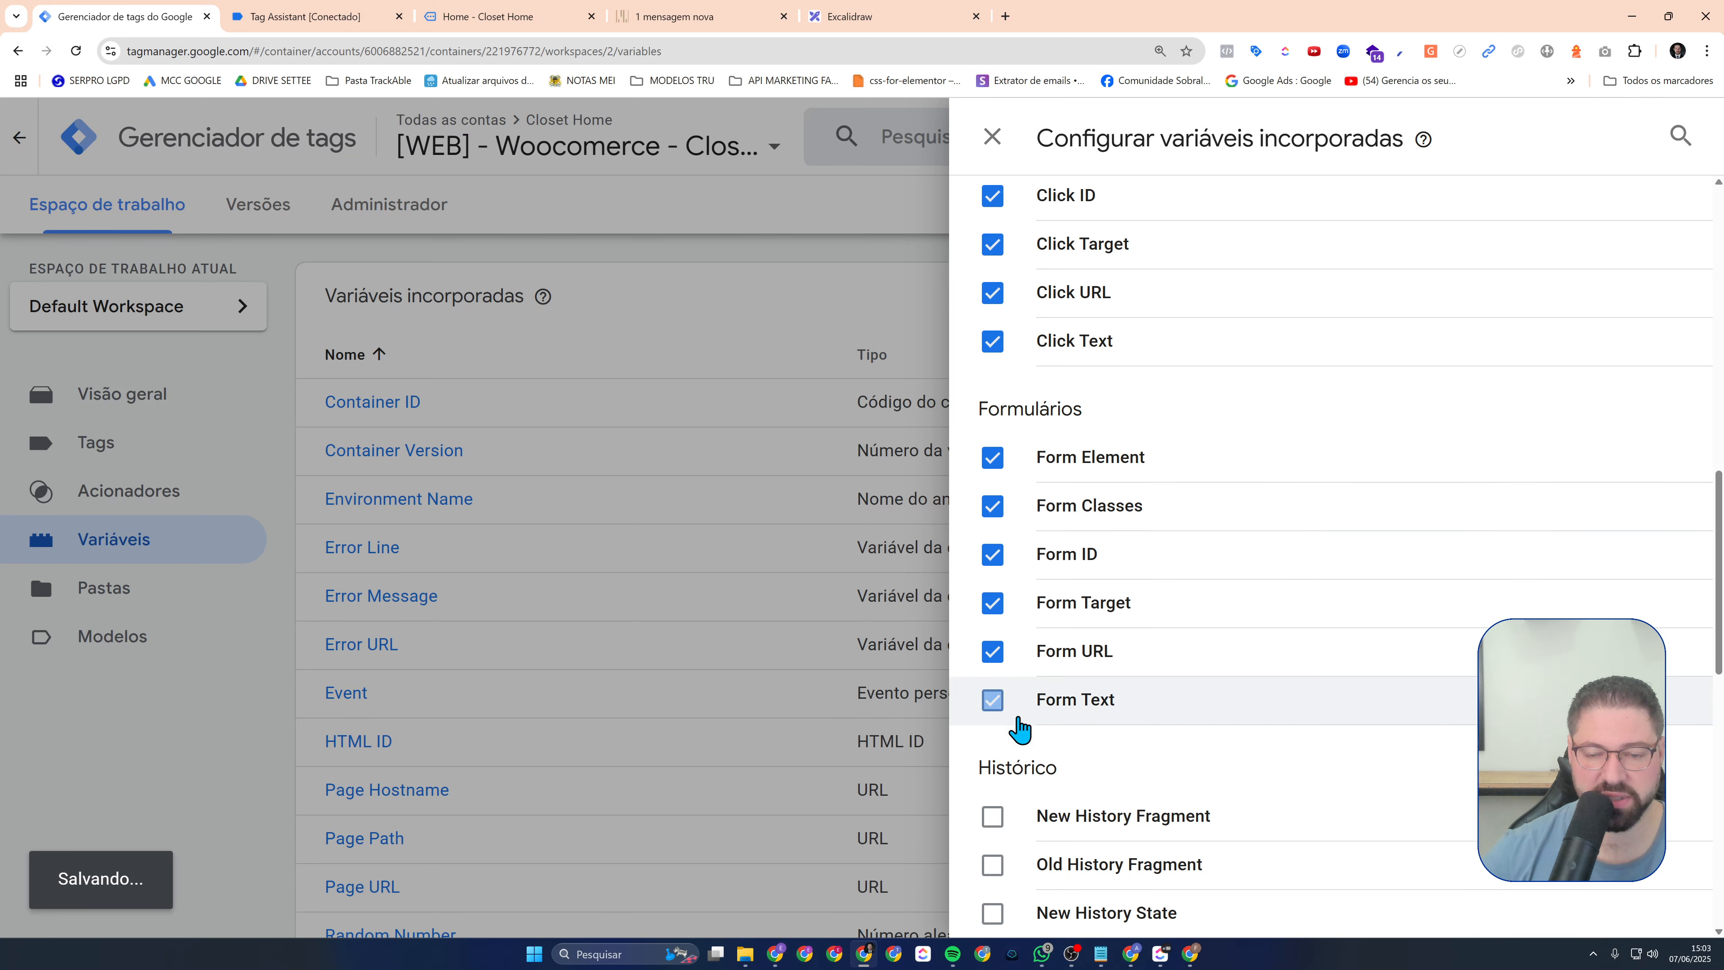
Enable the built-in history variables: New and Old History Fragment, New and Old History State, and History Source
scroll(1309, 759, "down", 5)
left_click(994, 494)
left_click(993, 542)
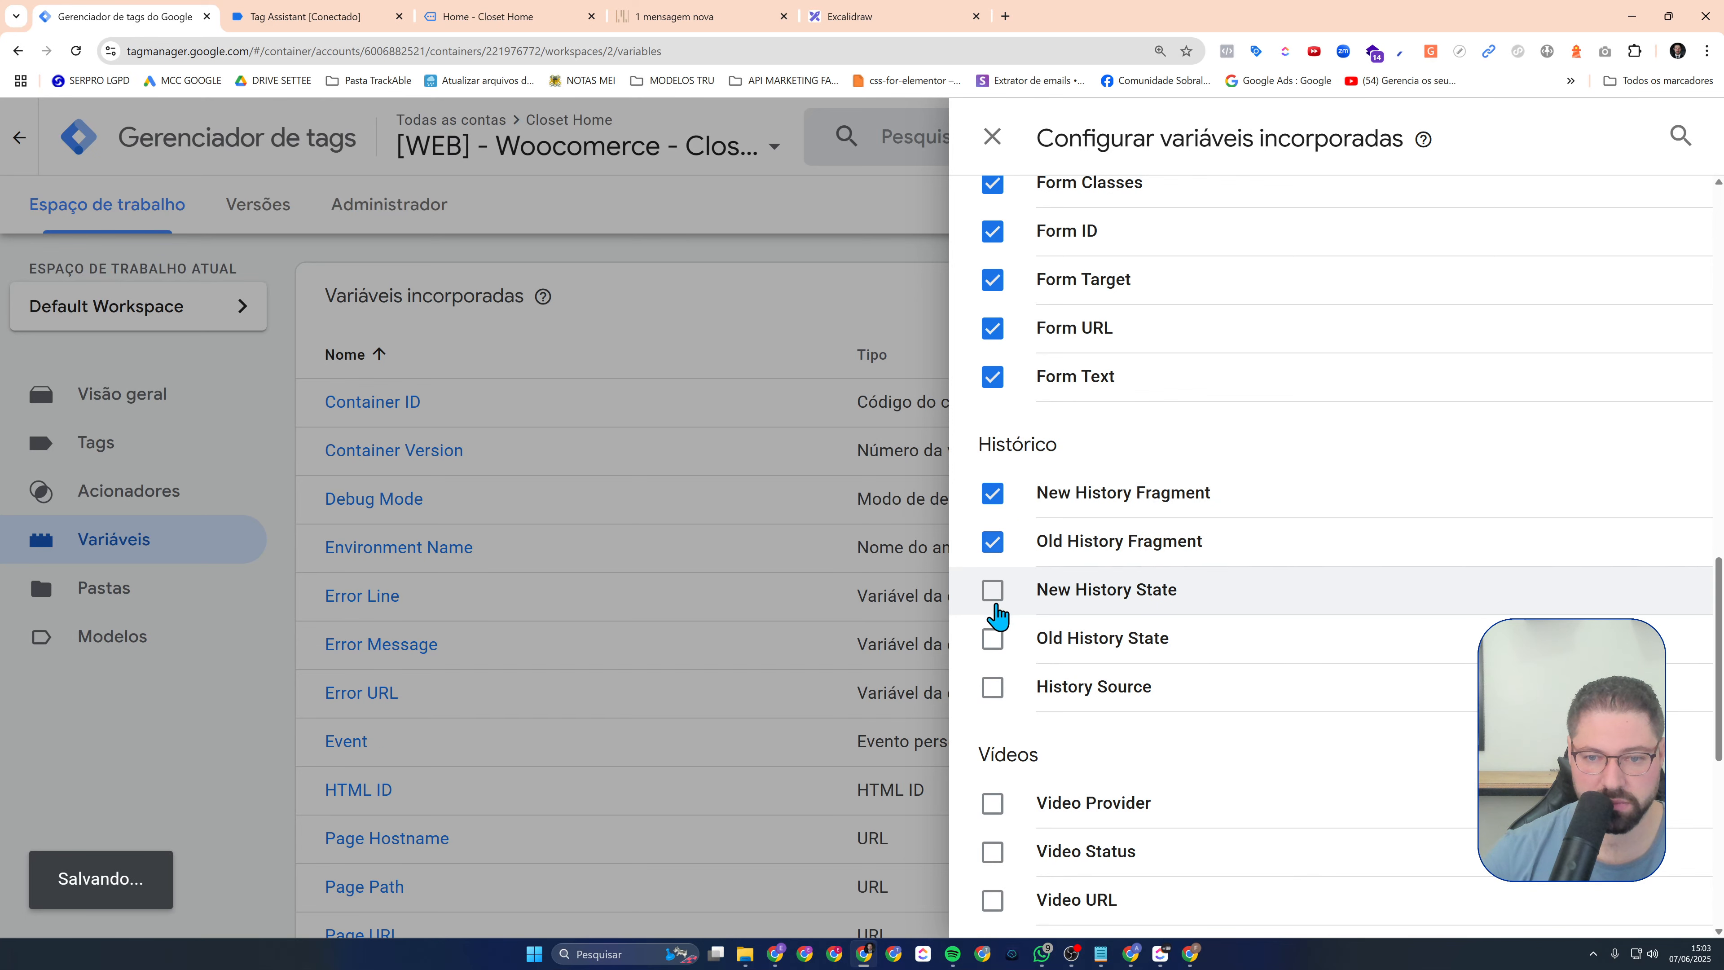
left_click(994, 590)
left_click(994, 638)
left_click(994, 686)
Enable all built-in video variables: Video Provider, Status, URL, Title, Duration, Current Time, Percent and Visible
scroll(1218, 706, "down", 5)
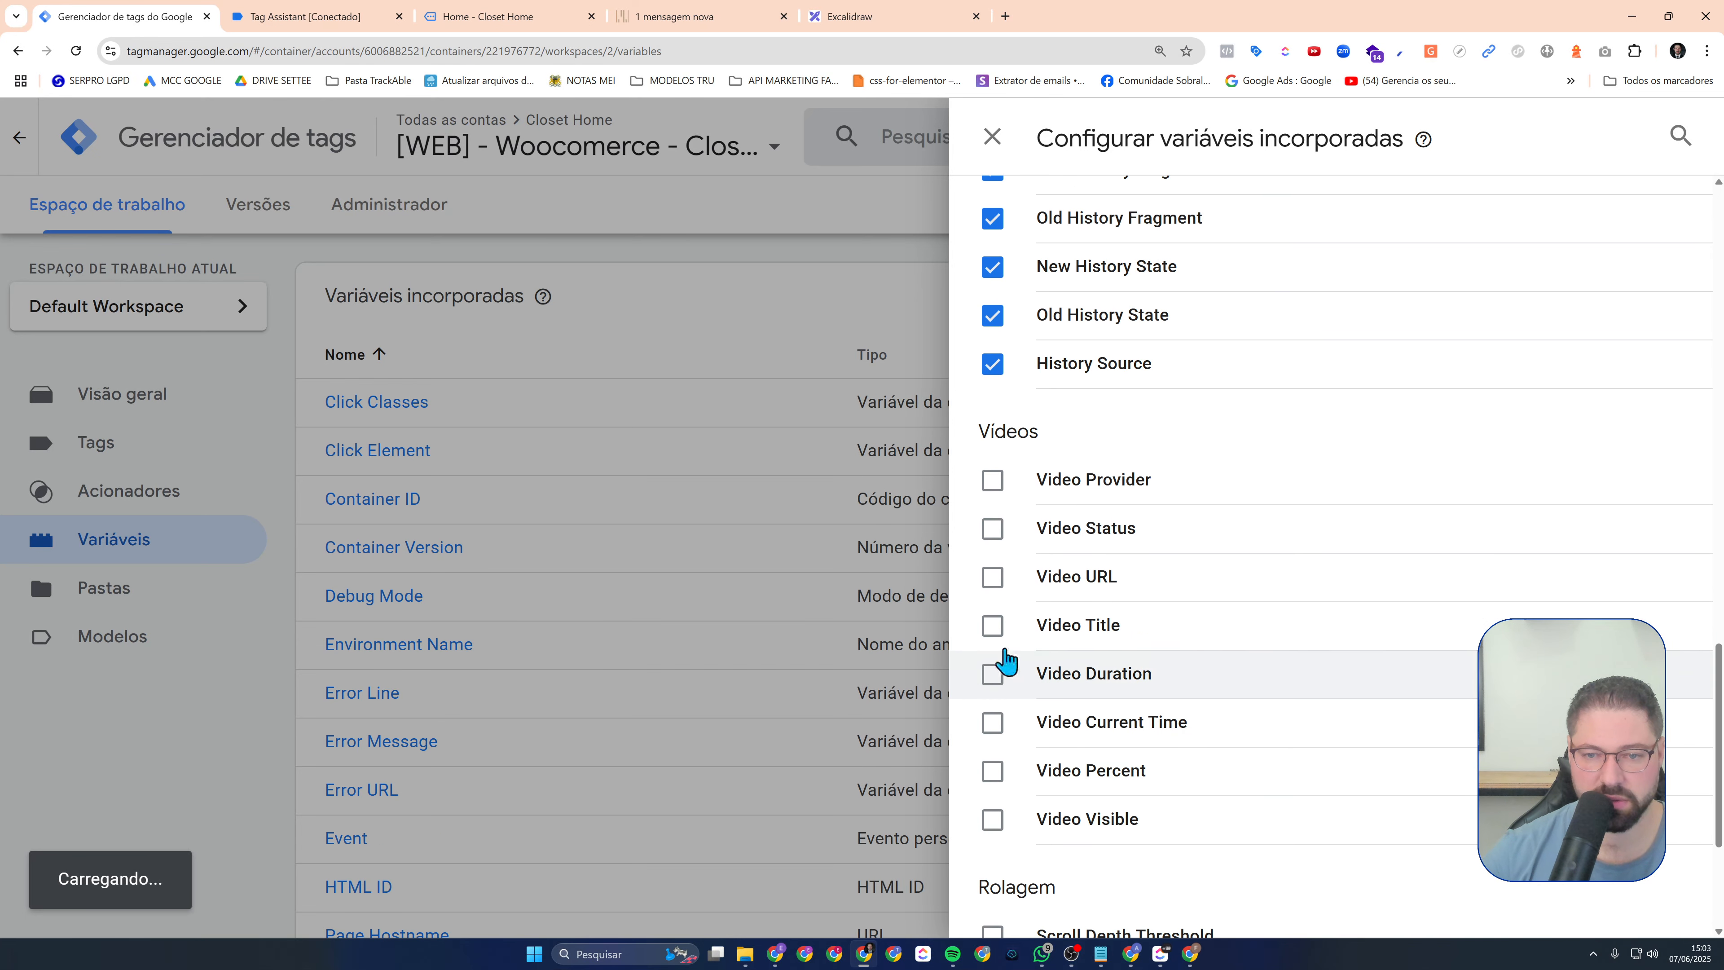
left_click(992, 480)
left_click(992, 529)
left_click(992, 577)
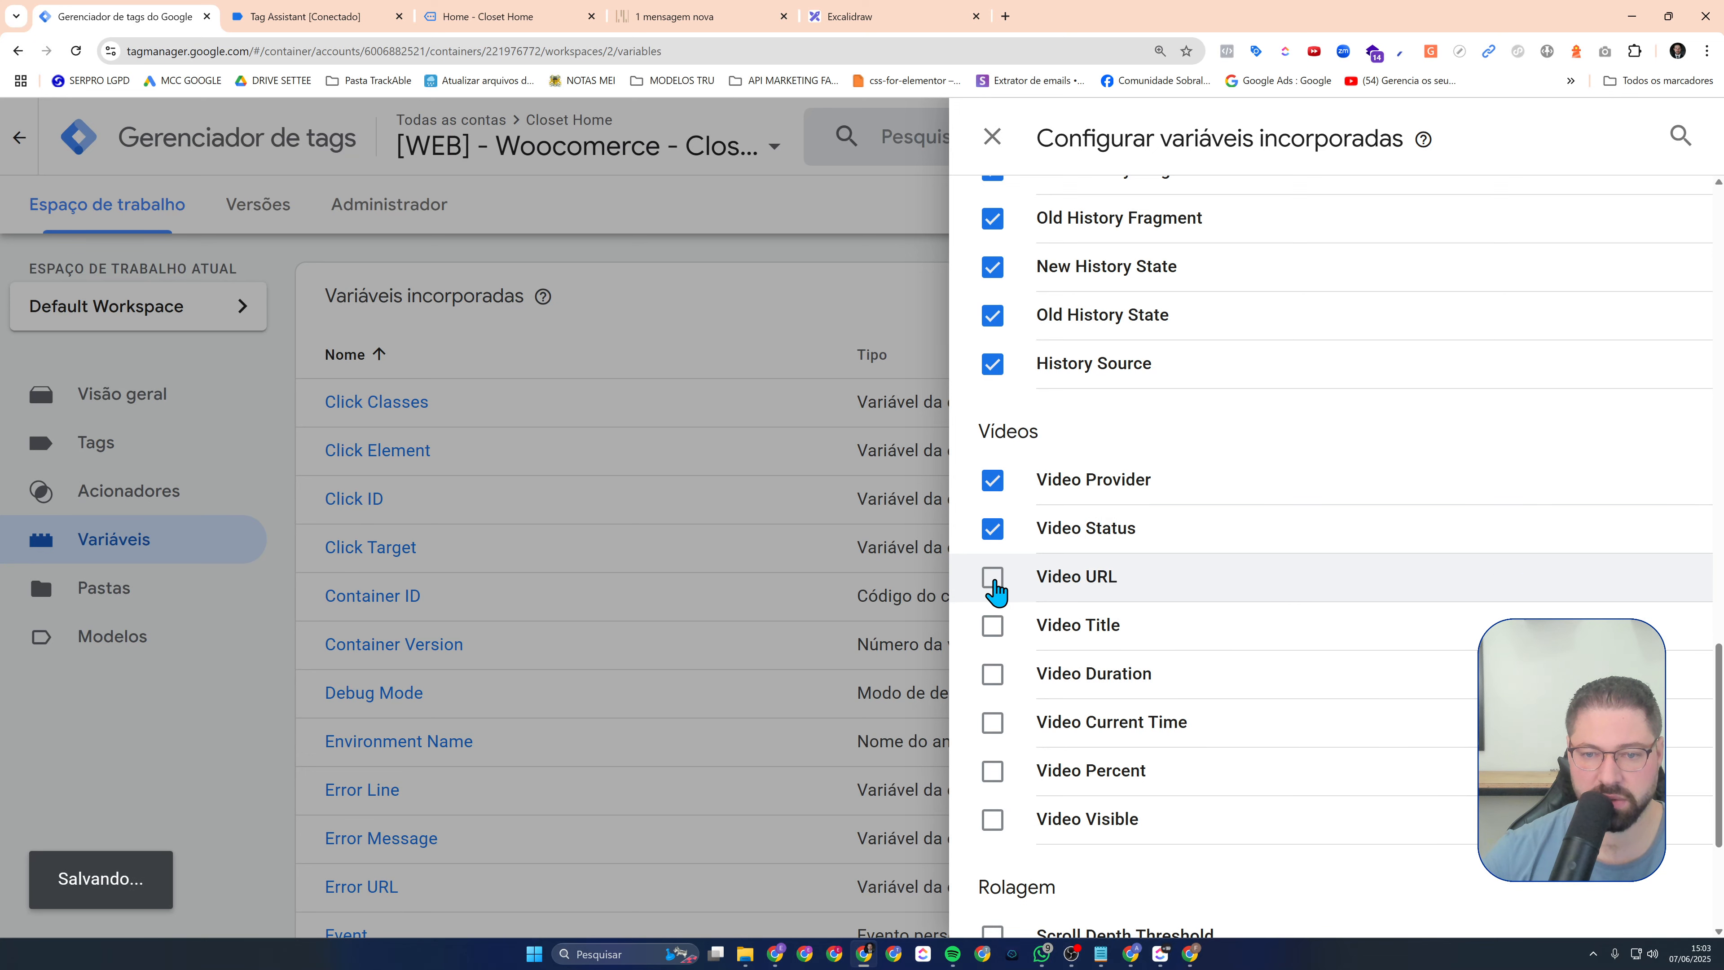
left_click(993, 625)
left_click(992, 674)
left_click(992, 722)
left_click(992, 770)
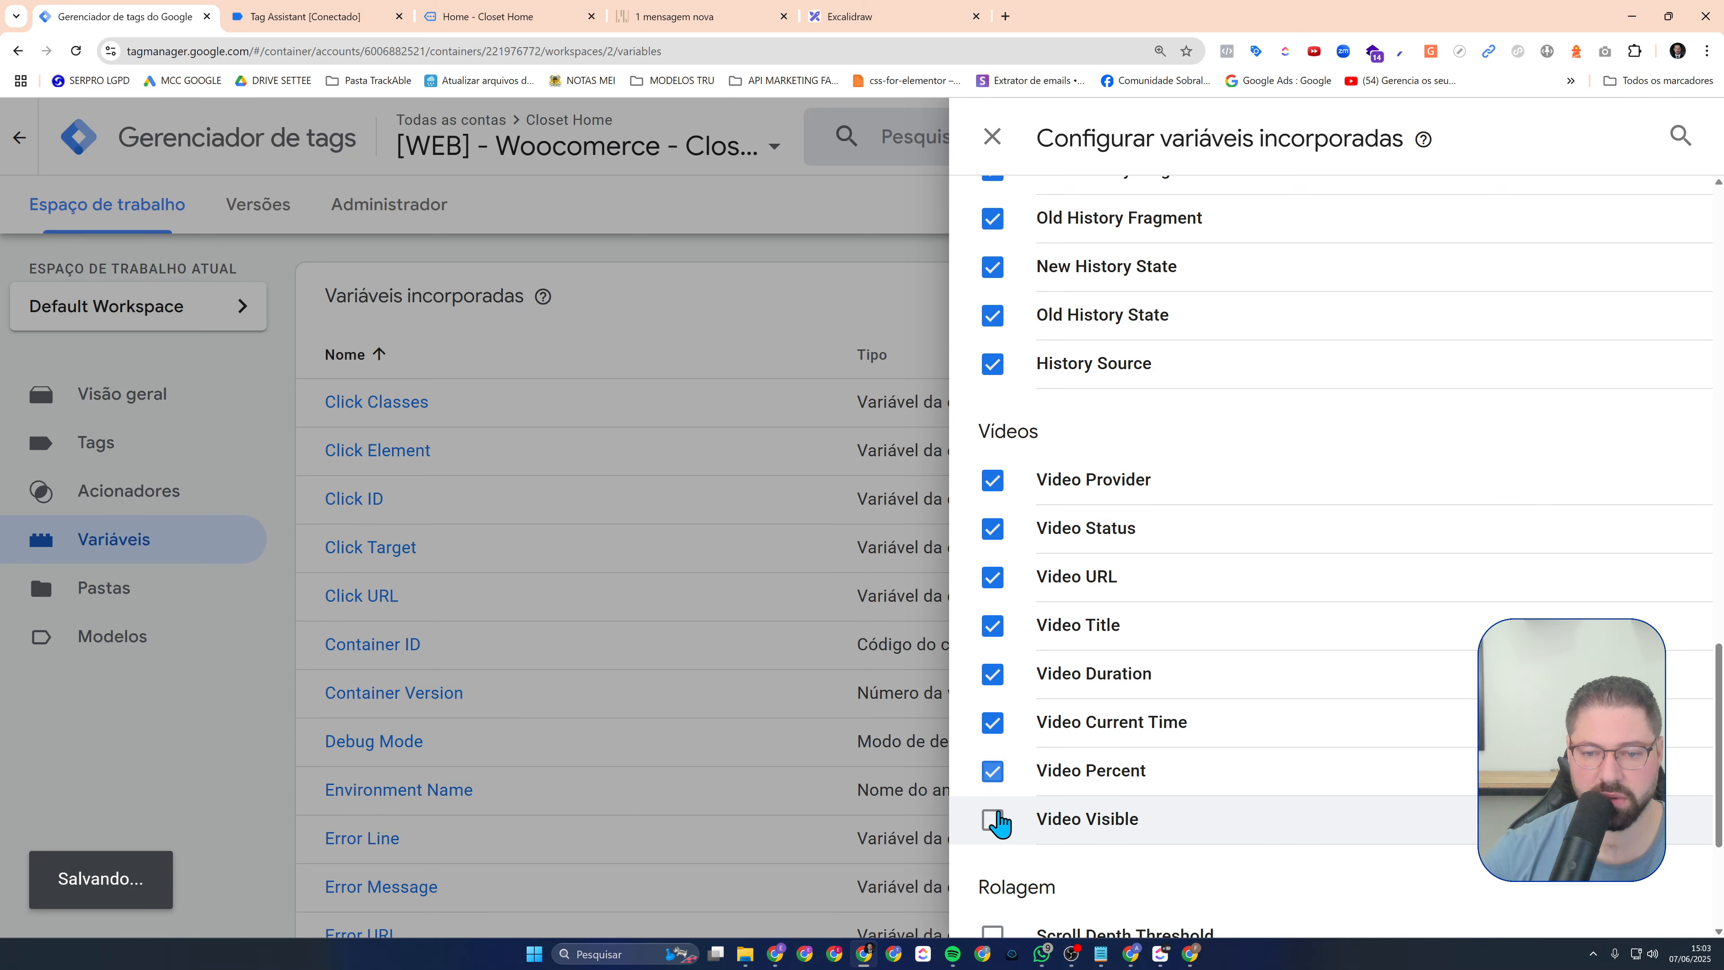
left_click(993, 819)
Enable Scroll Depth Threshold, Scroll Depth Units, Scroll Direction, Percent Visible and On-Screen Duration, and close the built-in variable configuration
scroll(1012, 770, "down", 4)
left_click(992, 651)
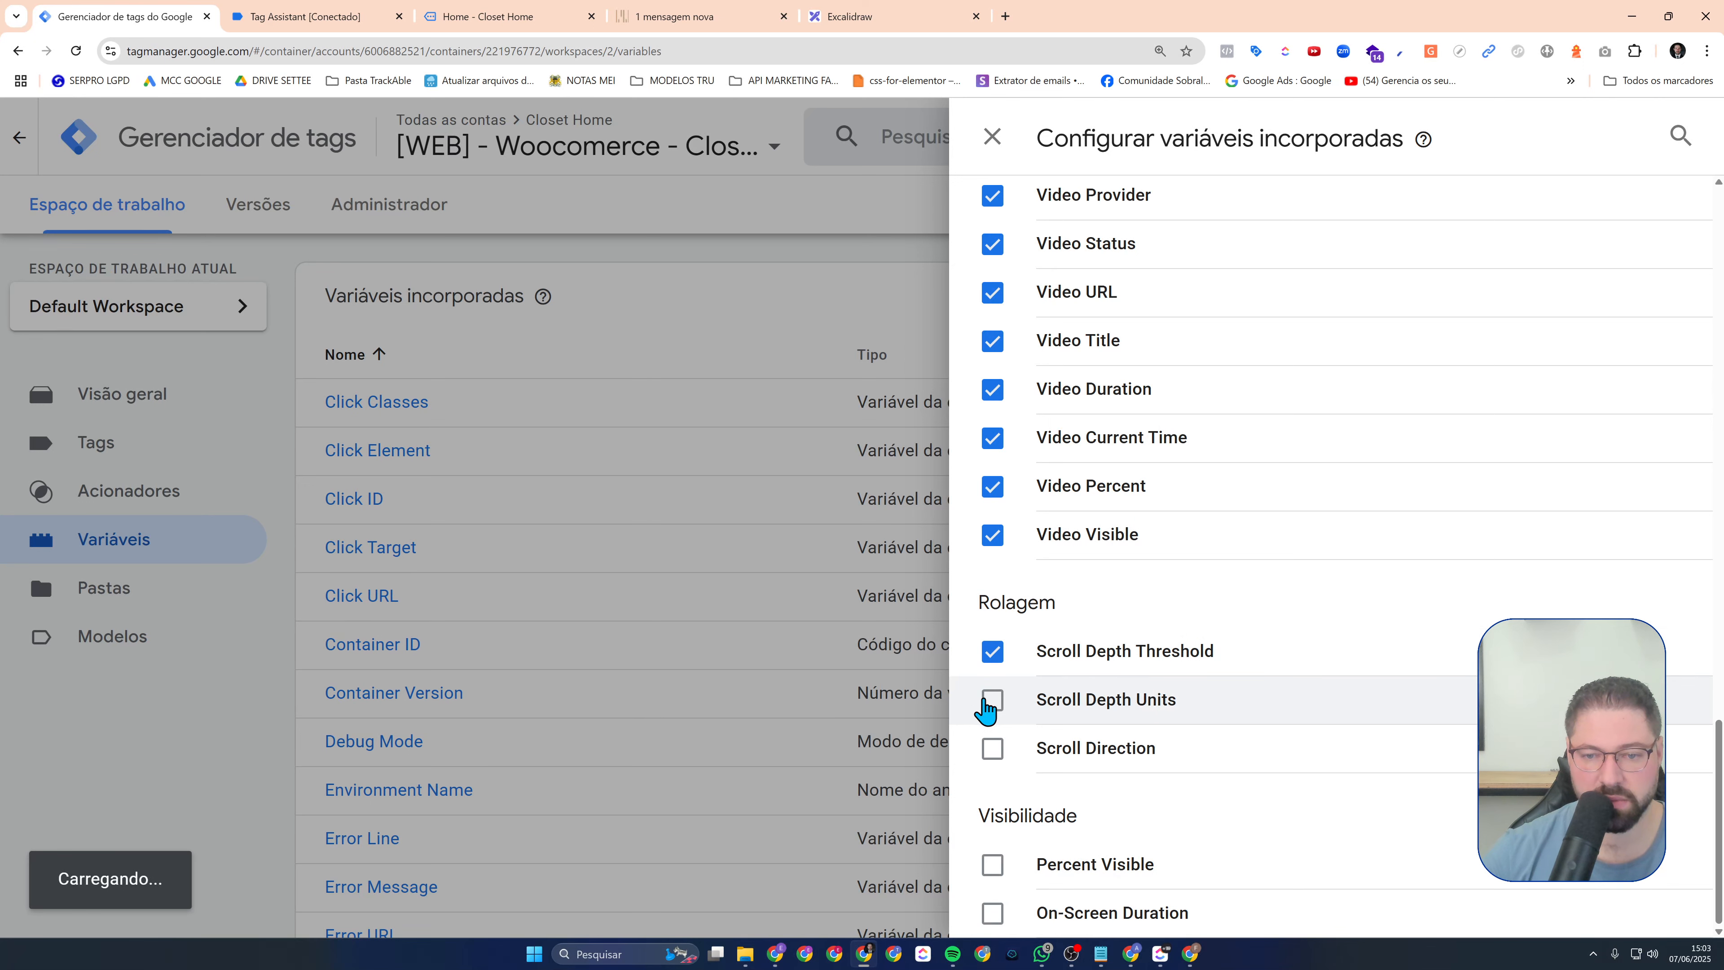
left_click(993, 700)
left_click(992, 749)
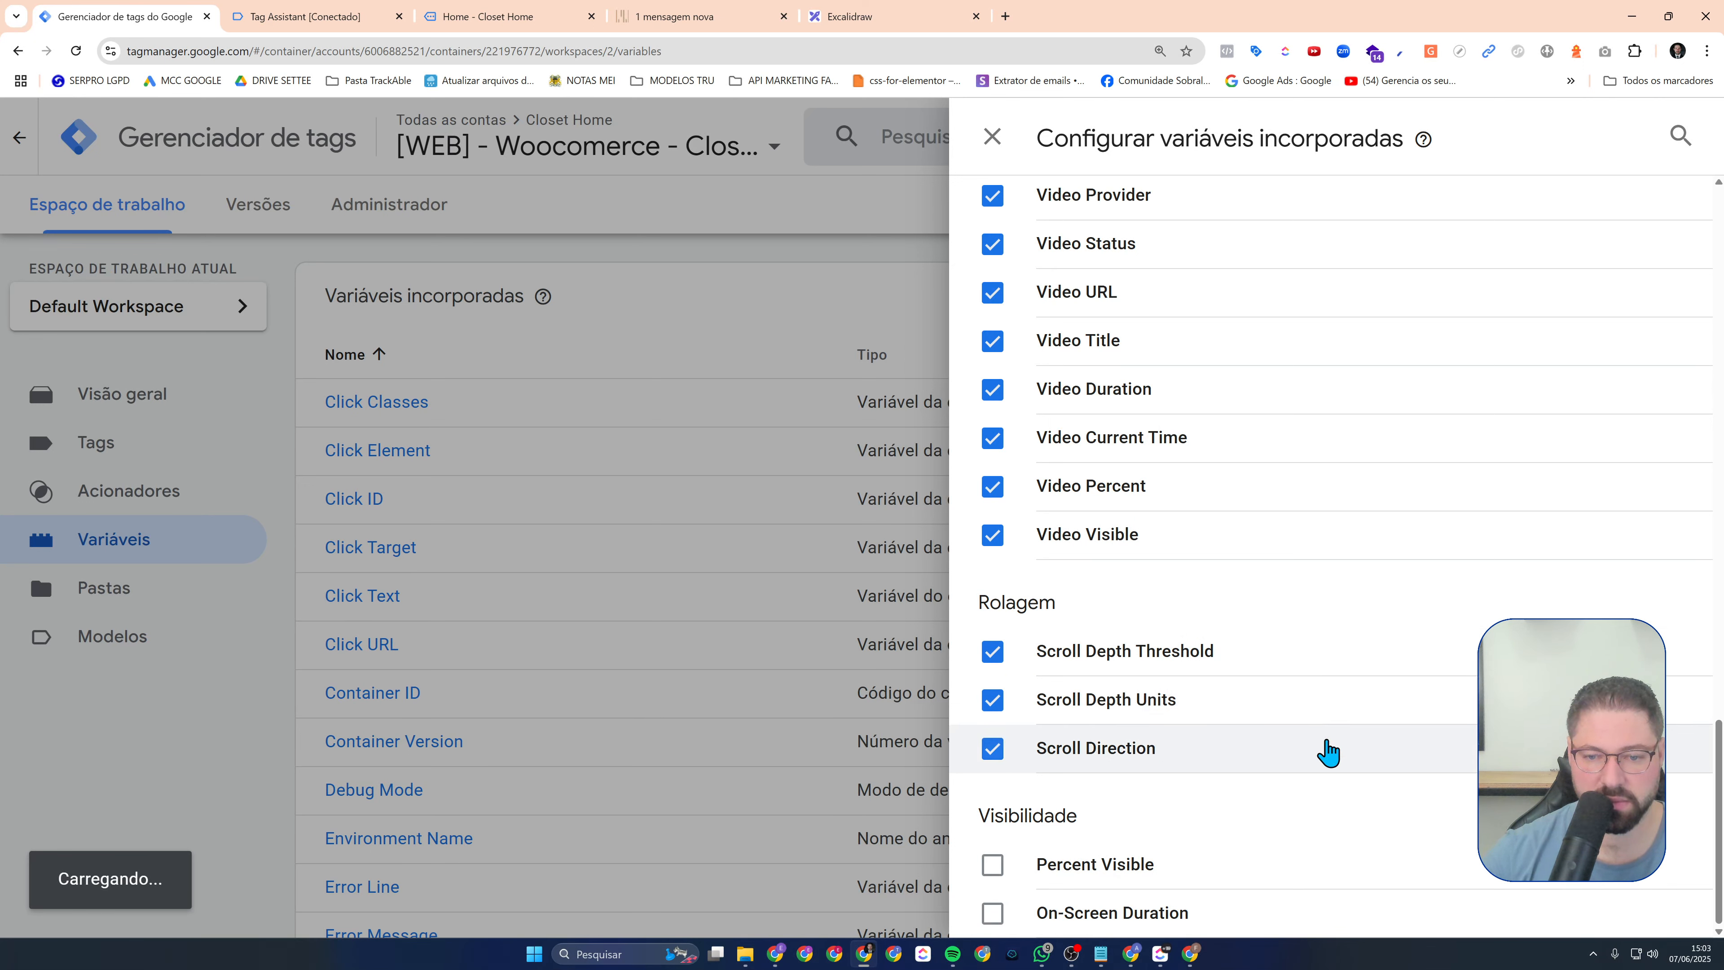
left_click(993, 865)
left_click(993, 913)
left_click(992, 136)
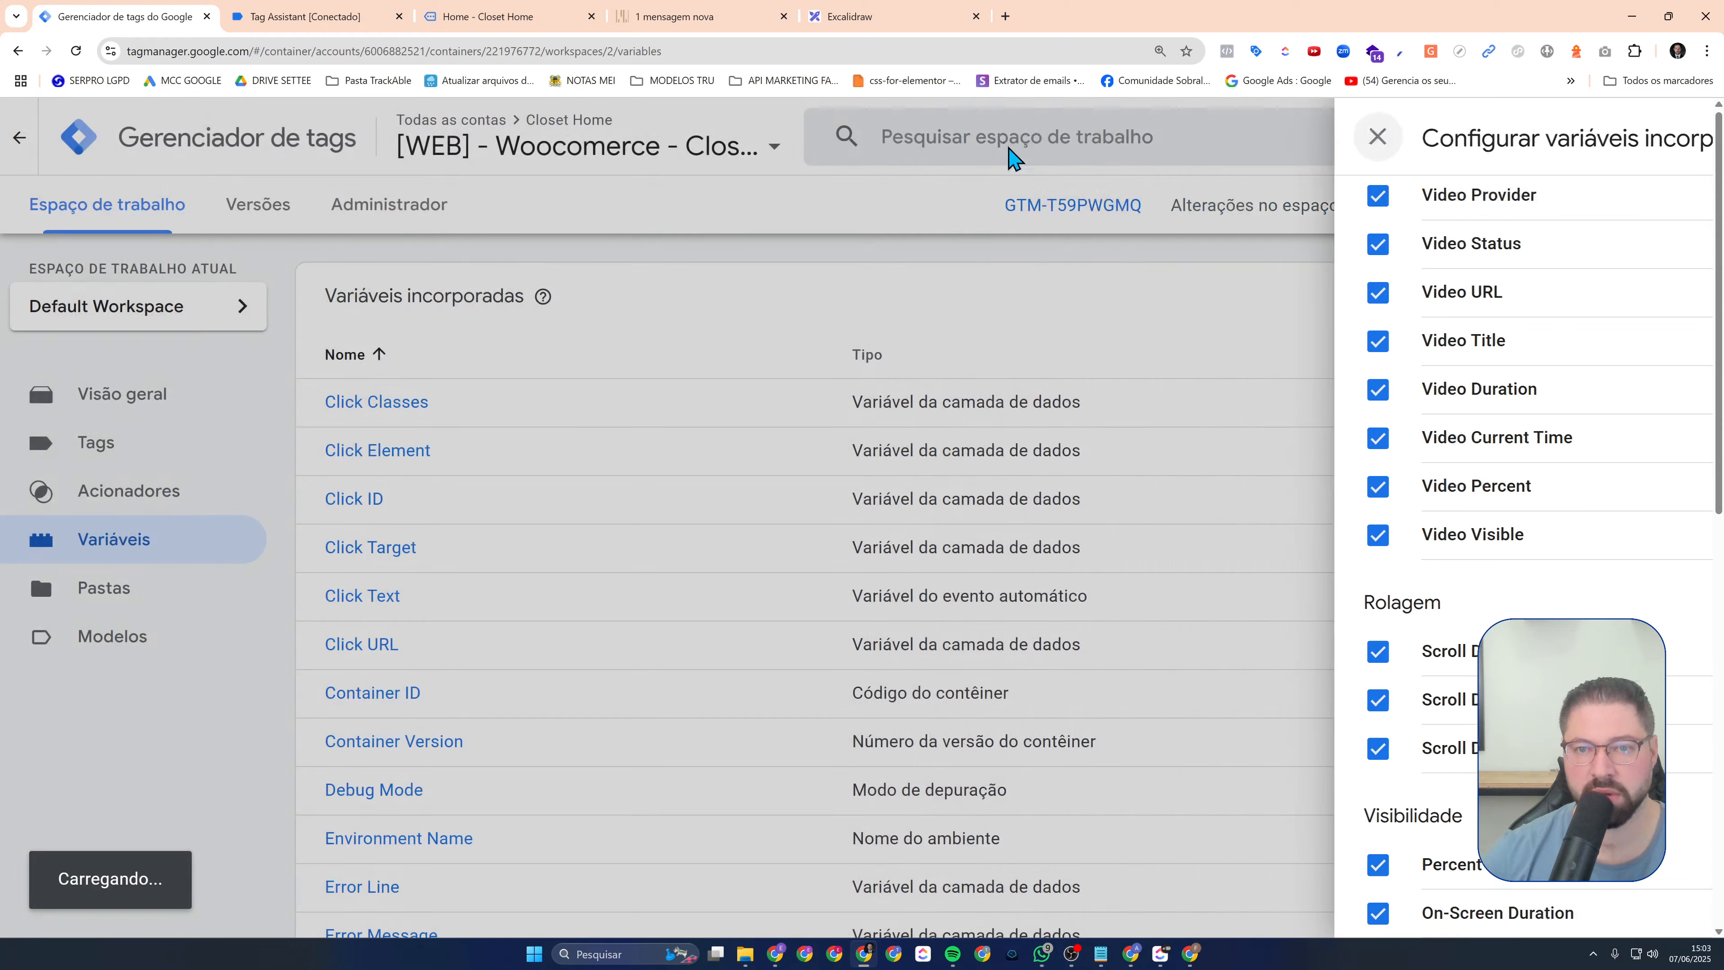
scroll(882, 482, "down", 10)
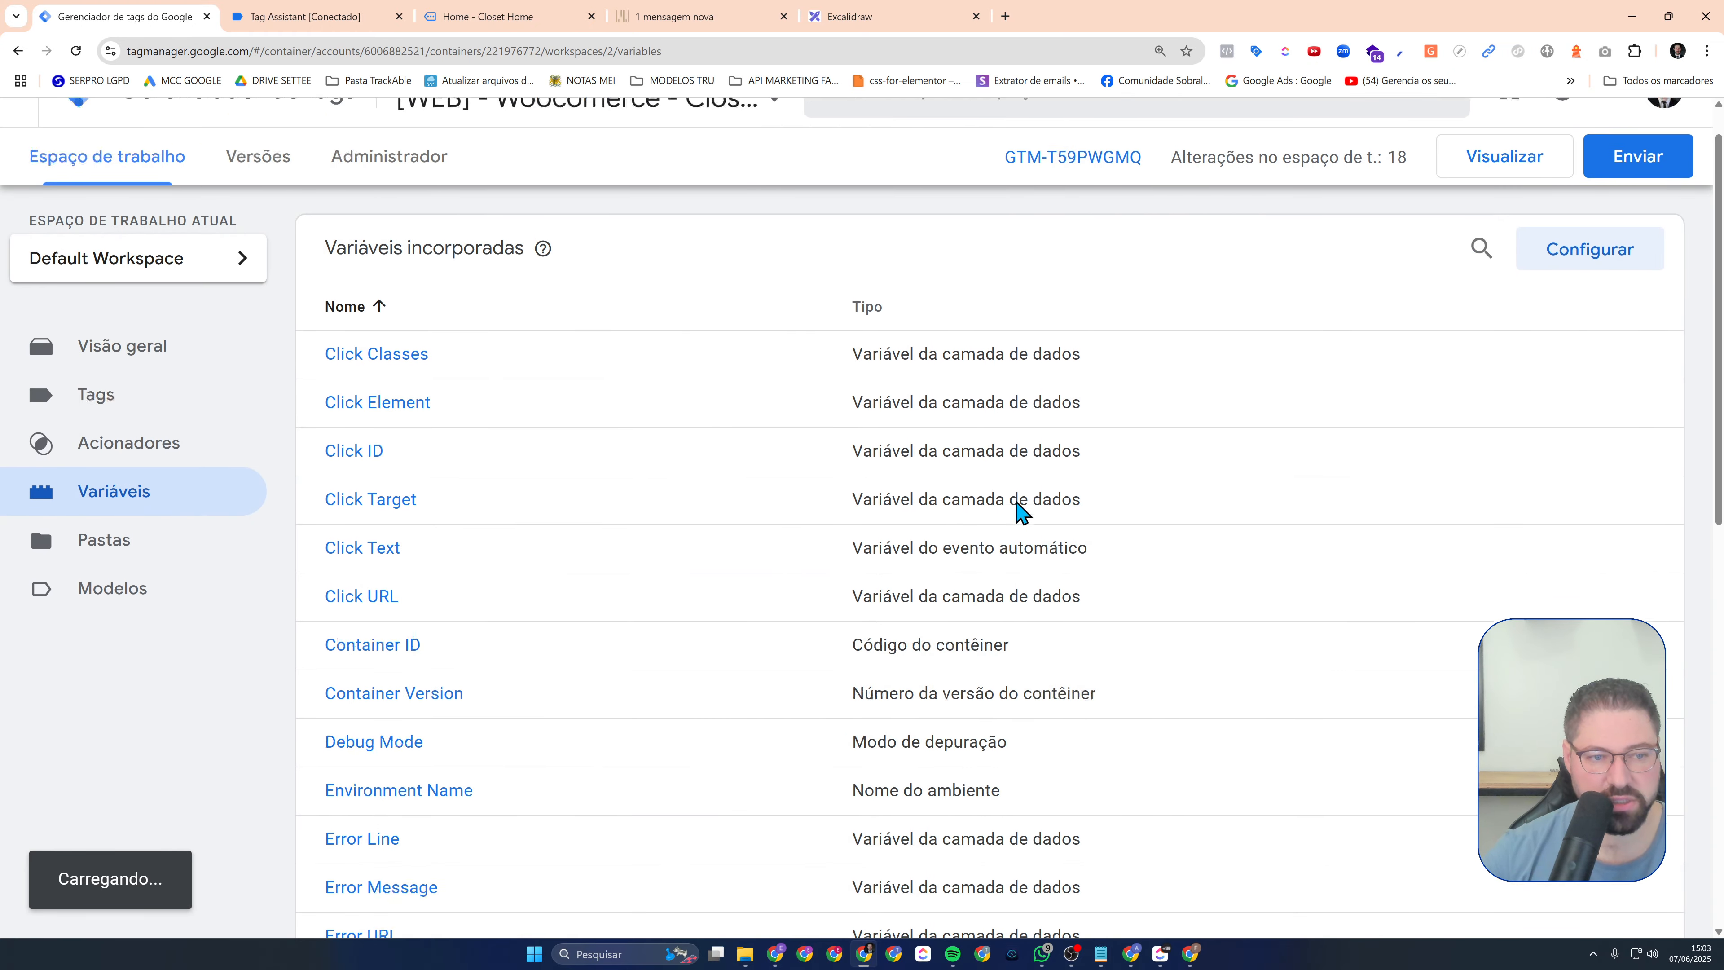
scroll(543, 605, "down", 3)
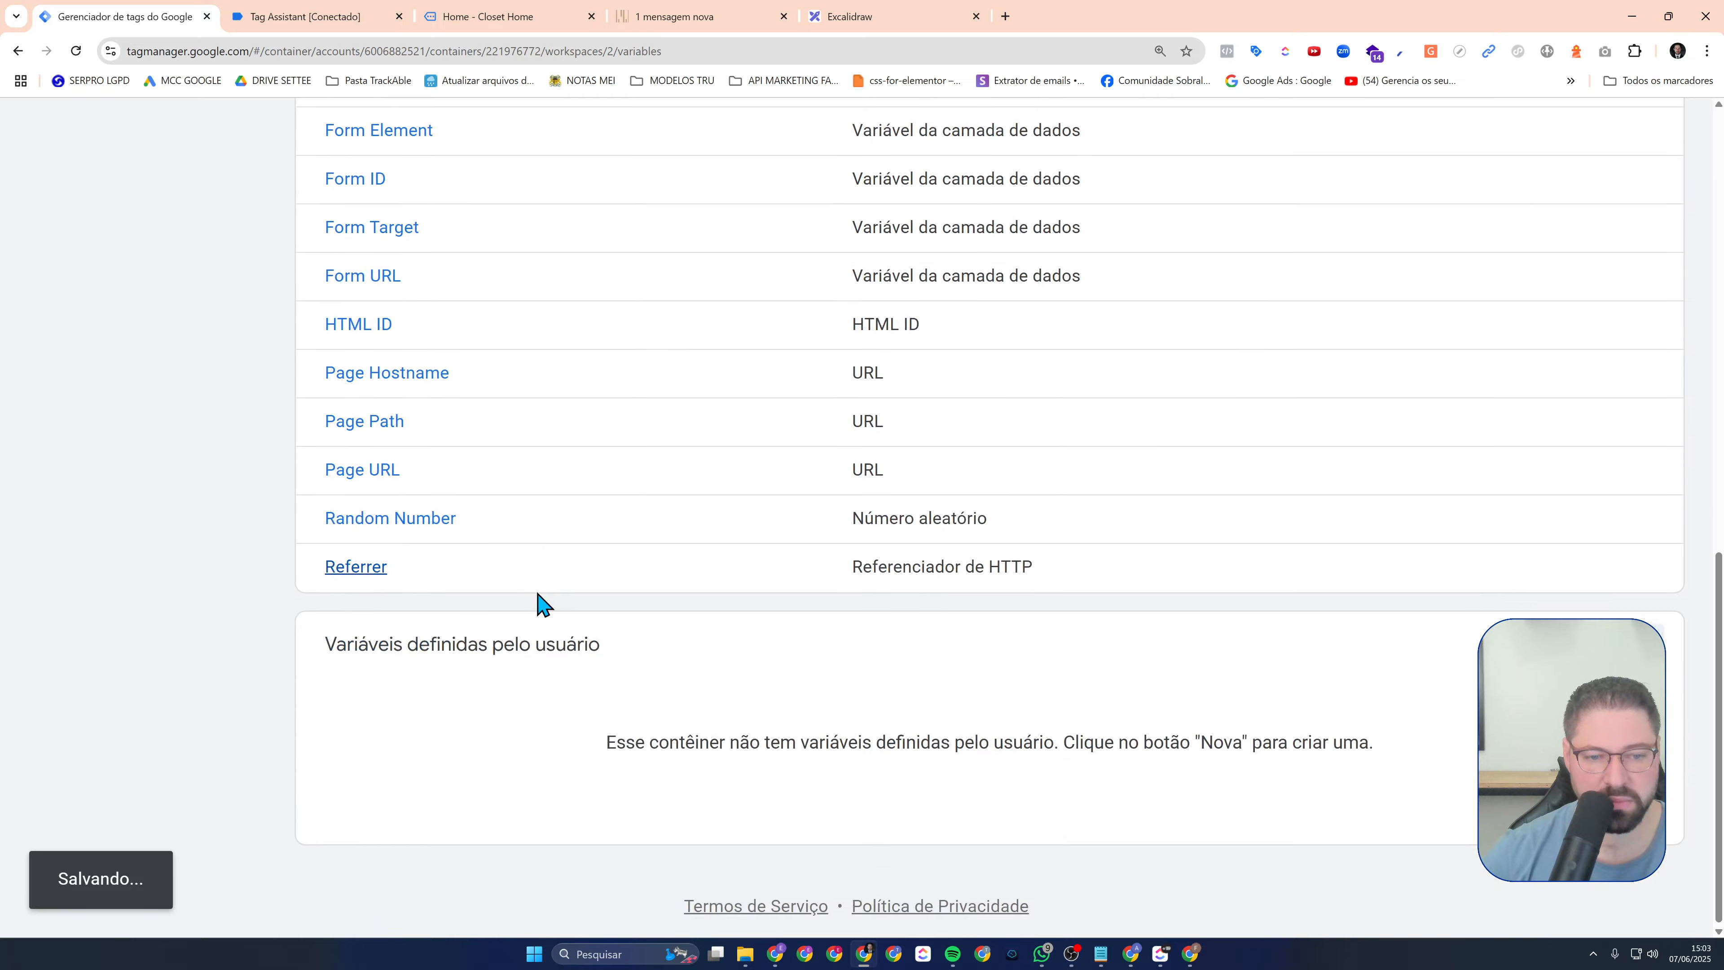
scroll(1193, 816, "up", 10)
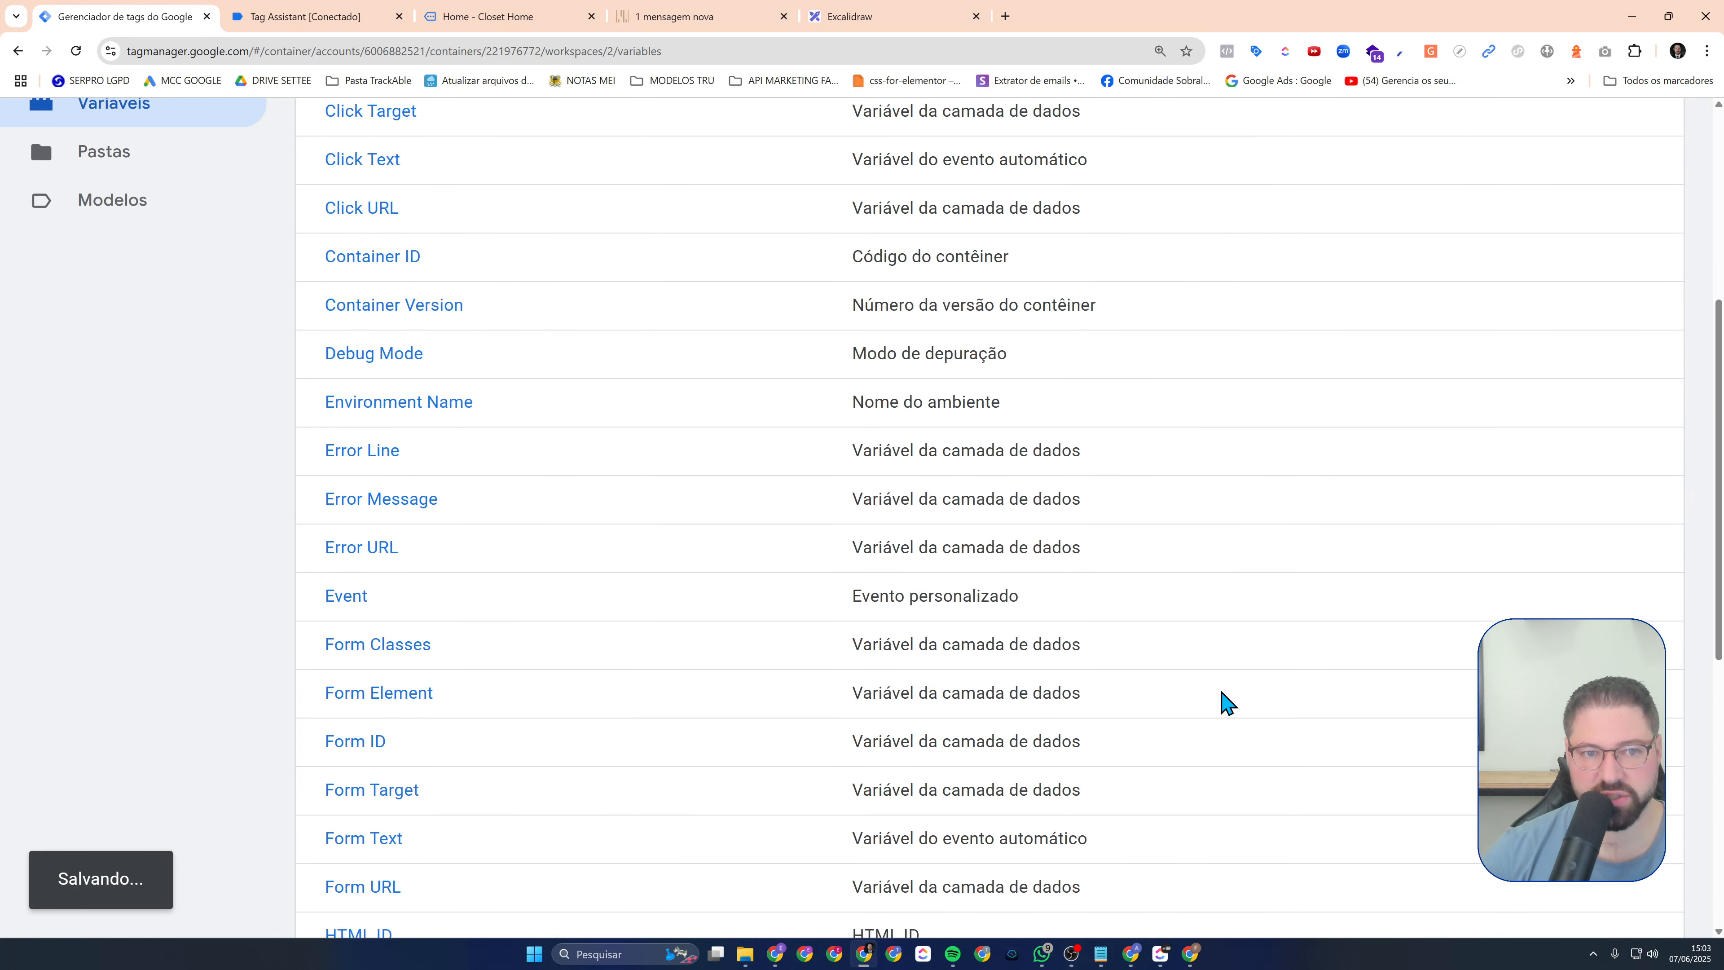
scroll(799, 440, "up", 2)
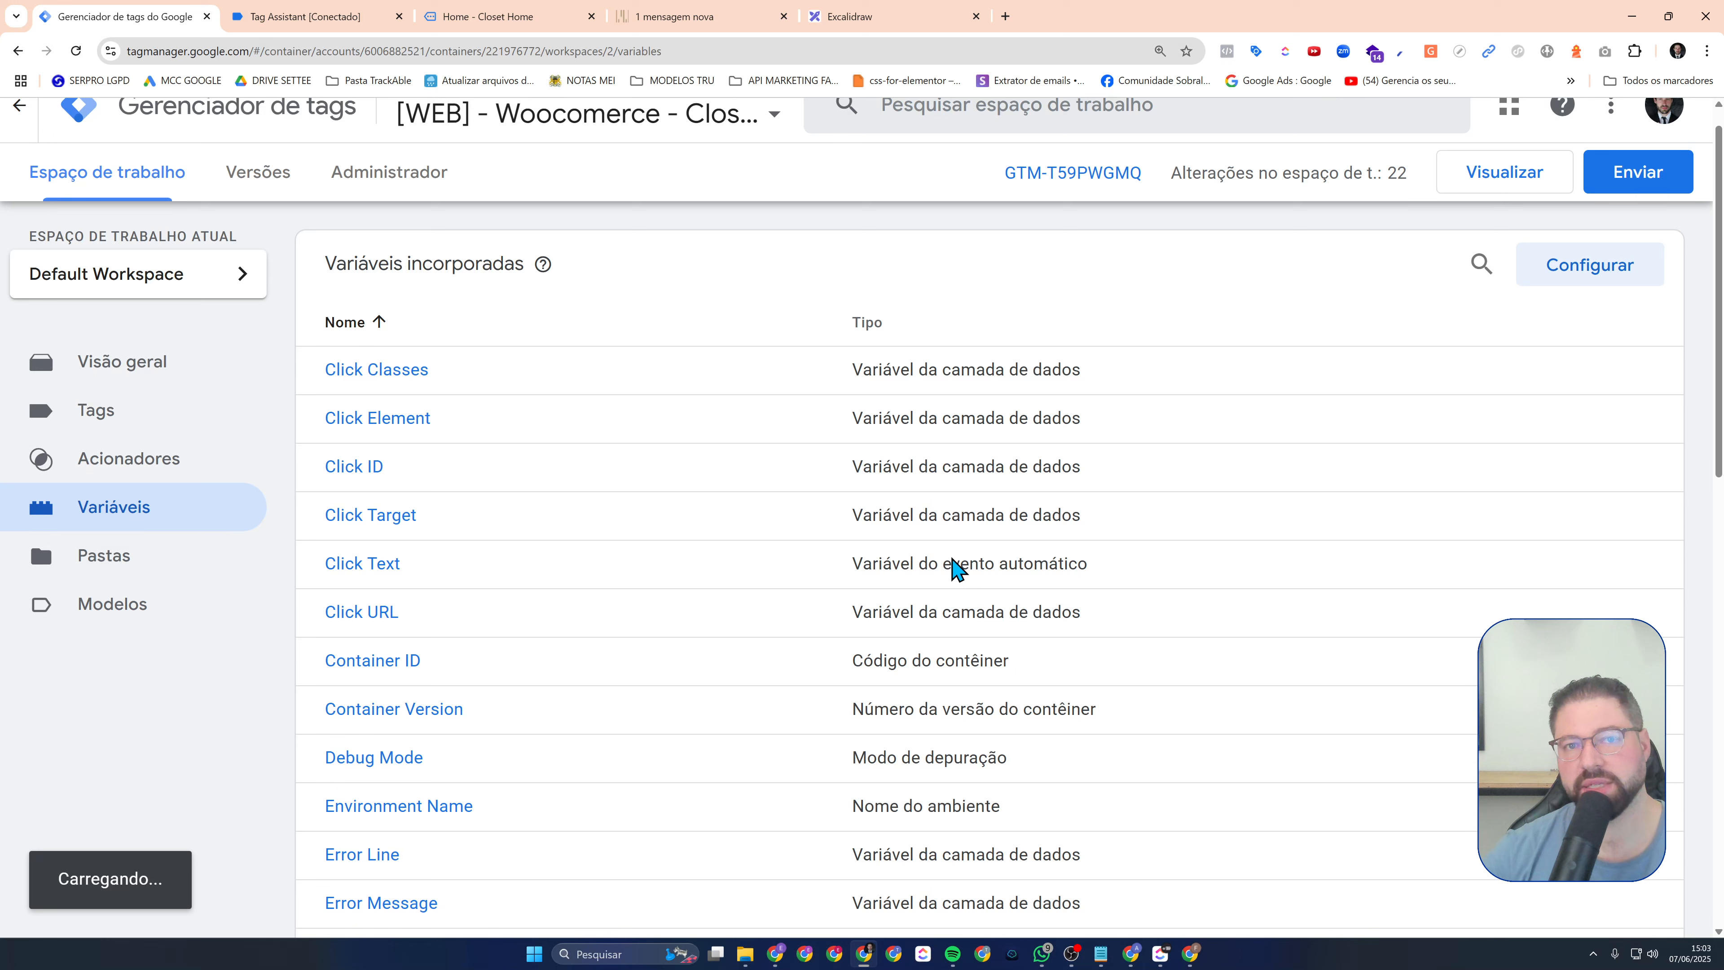
Create an "Apenas links" click trigger that fires on all link clicks, and save it under the suggested name
left_click(155, 465)
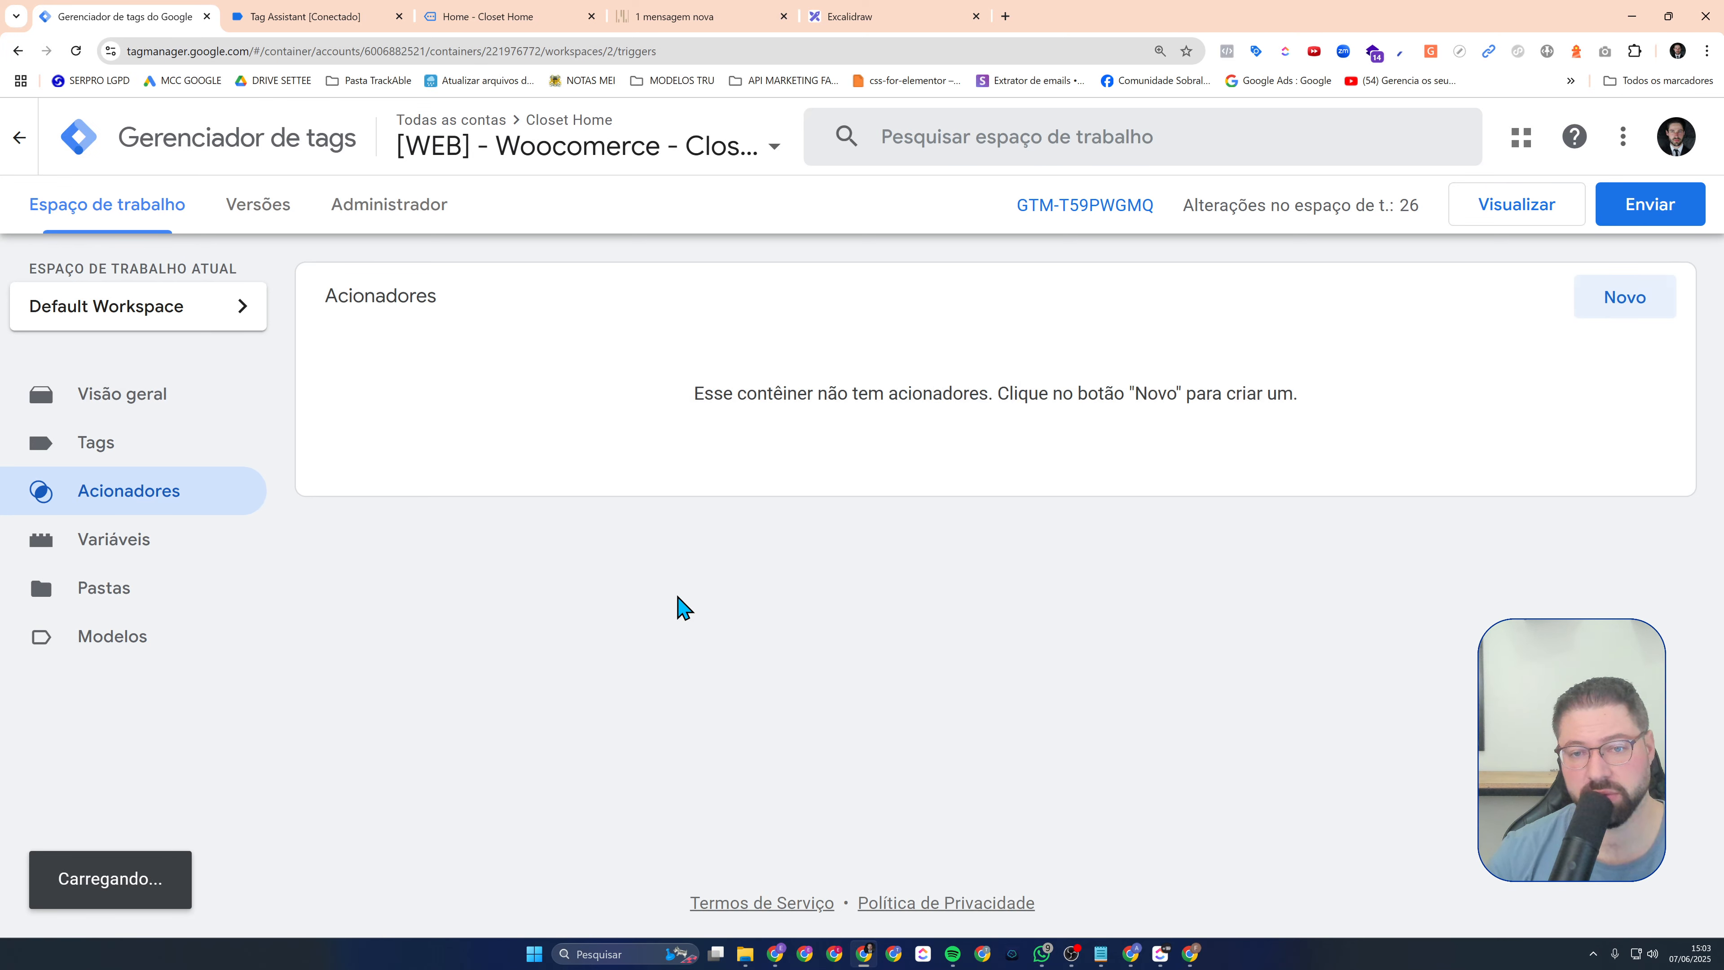
left_click(1624, 306)
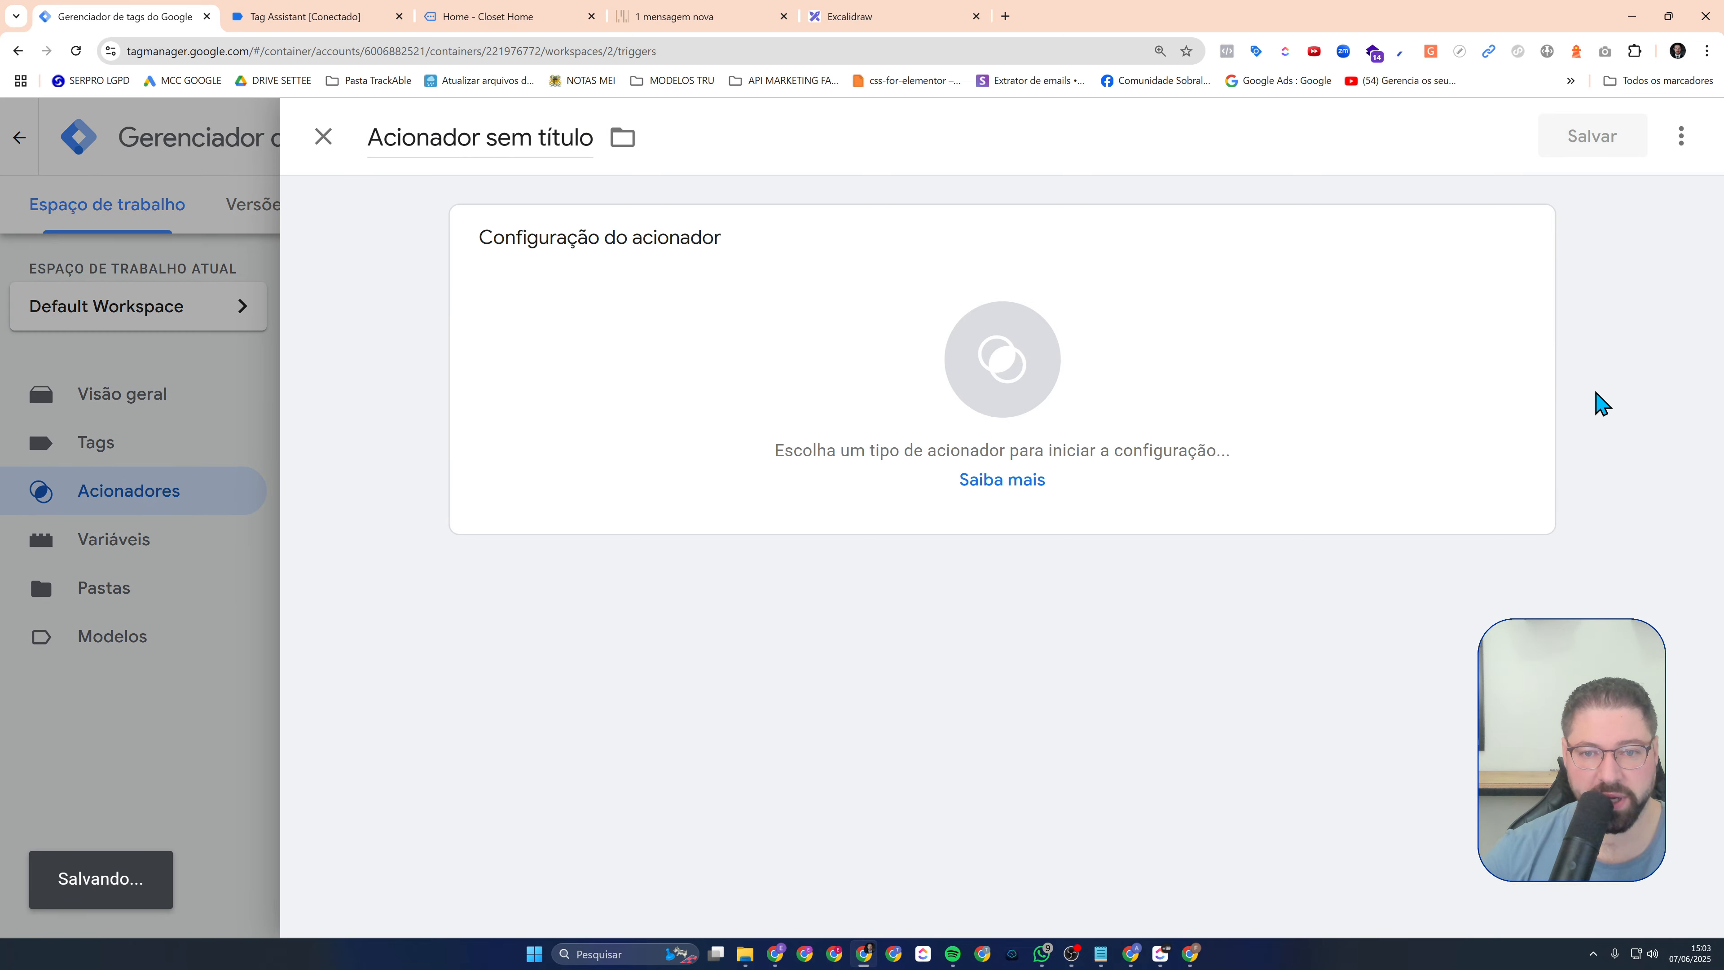
scroll(1215, 611, "down", 2)
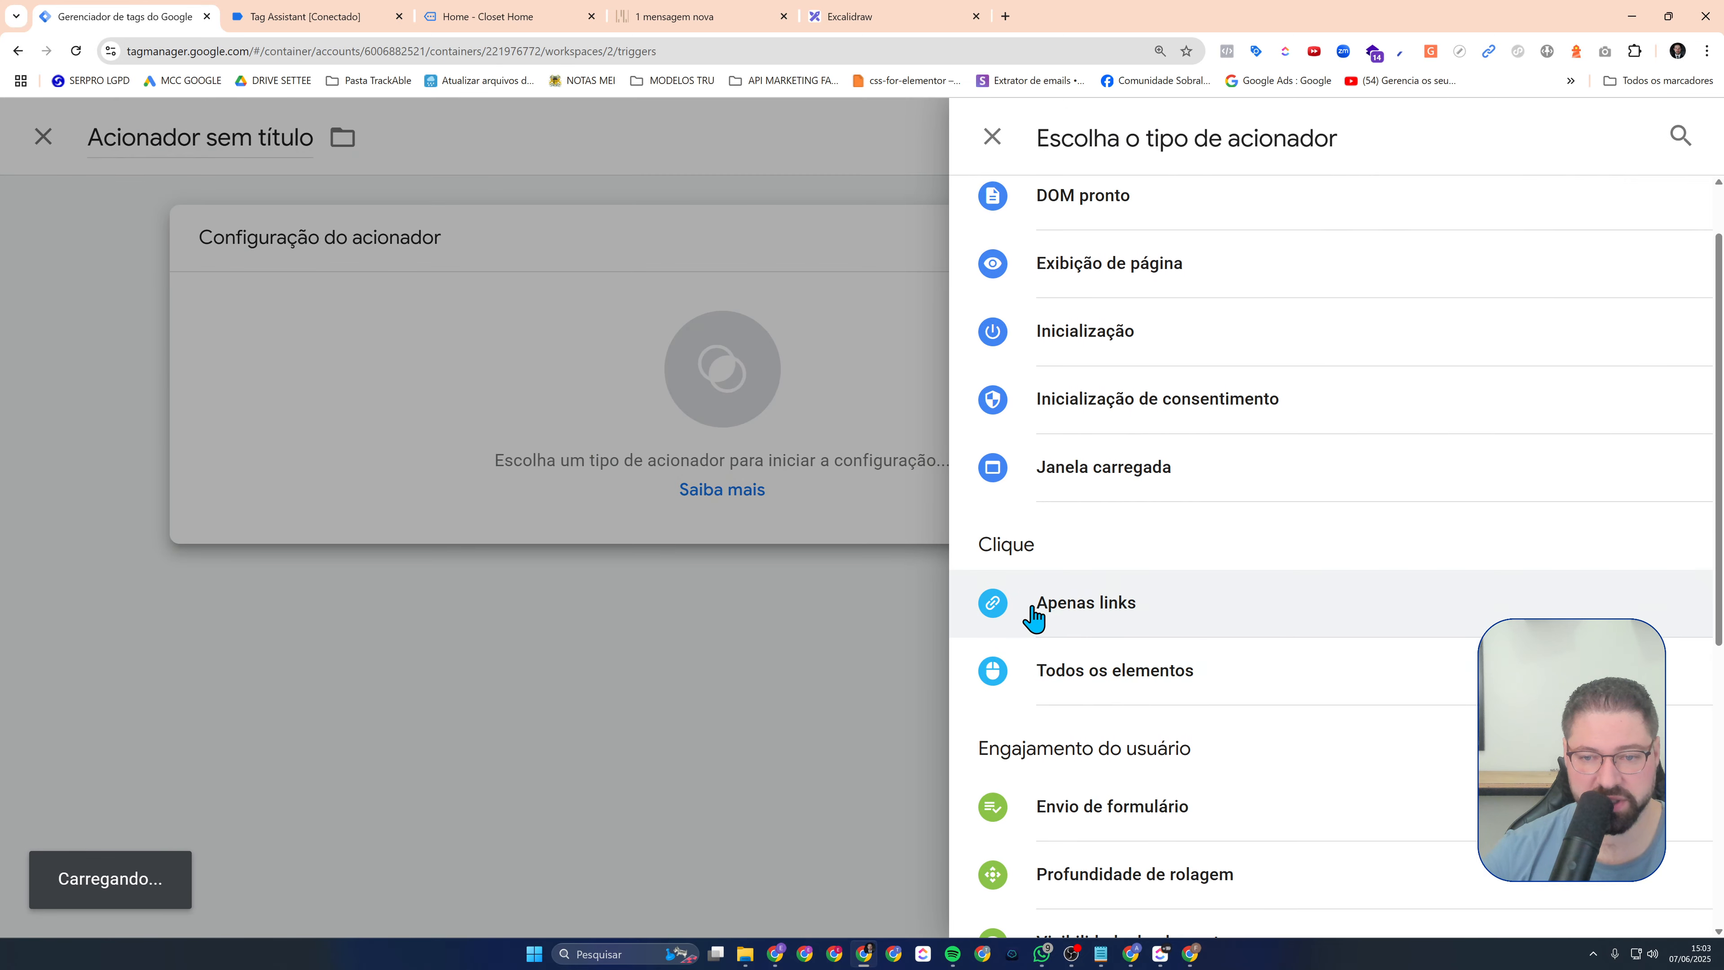
left_click(993, 604)
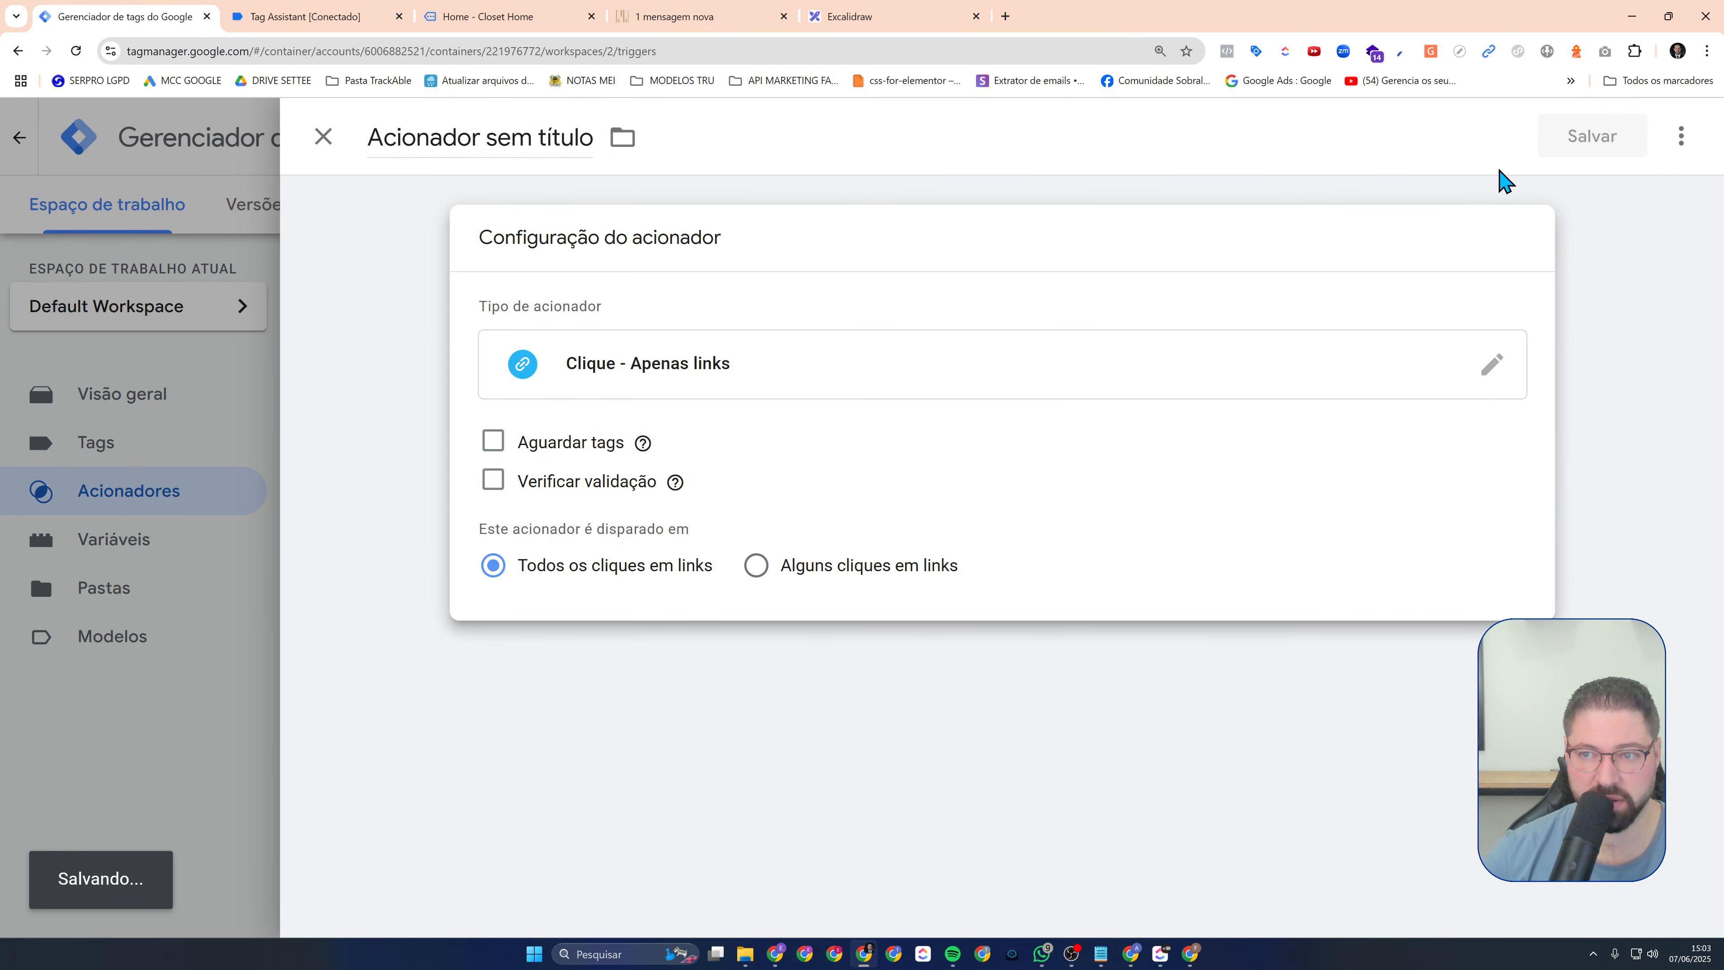
left_click(1635, 336)
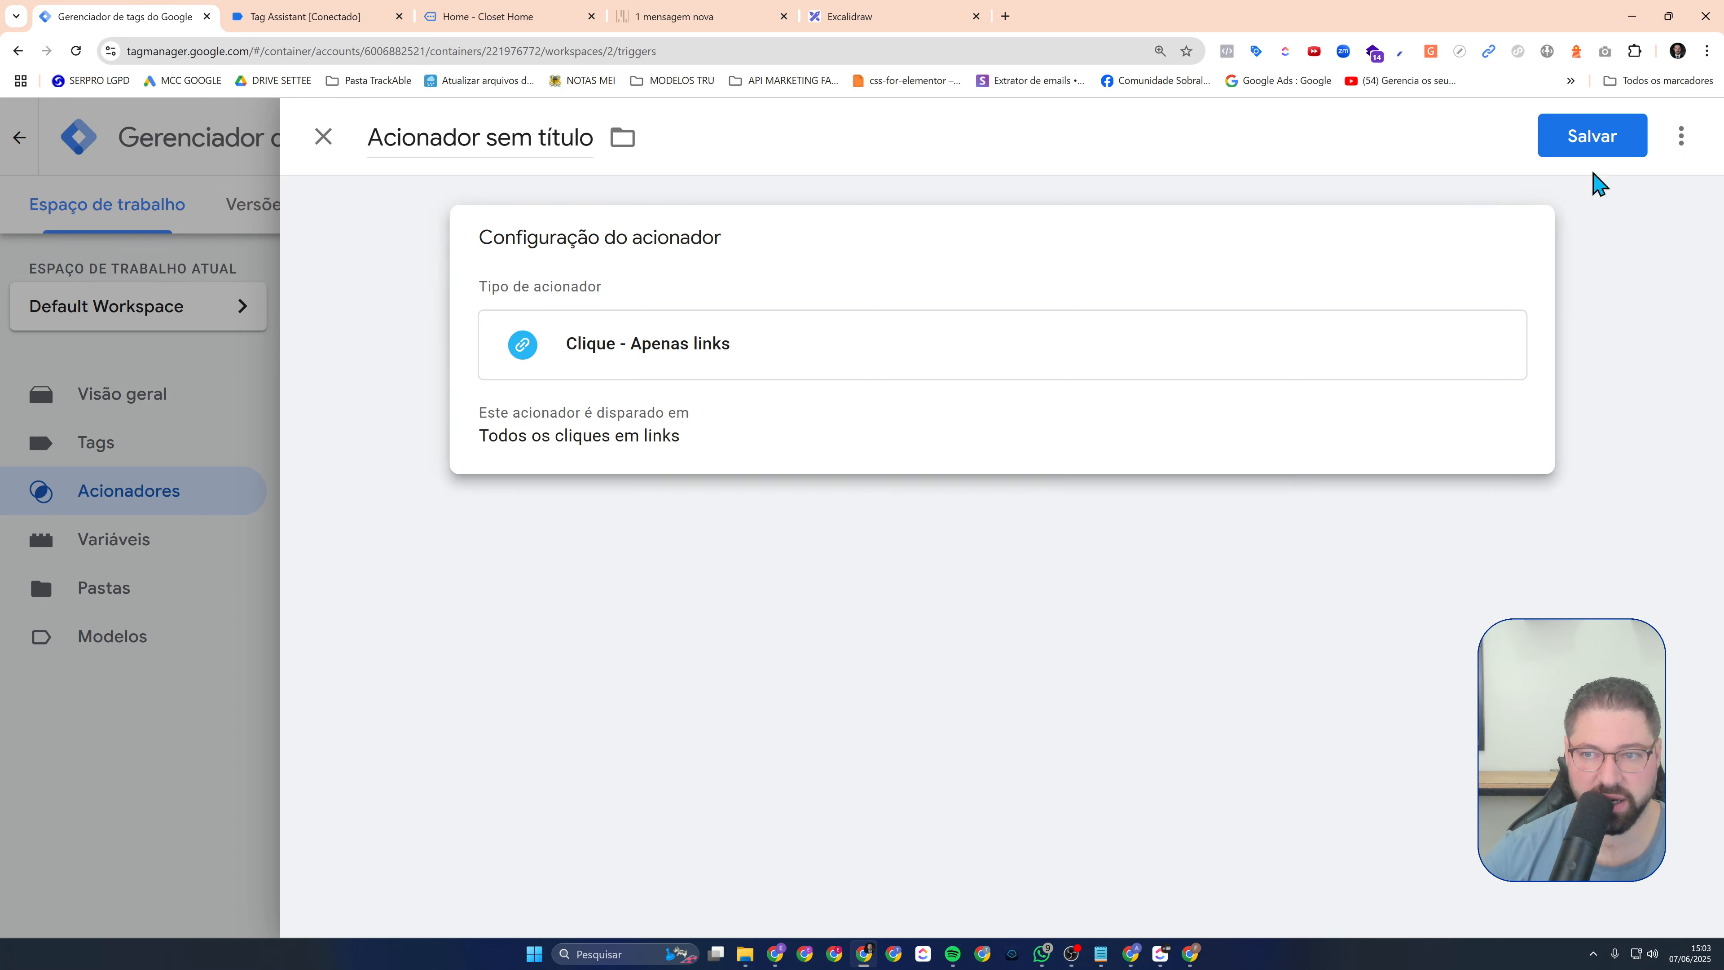
left_click(1592, 138)
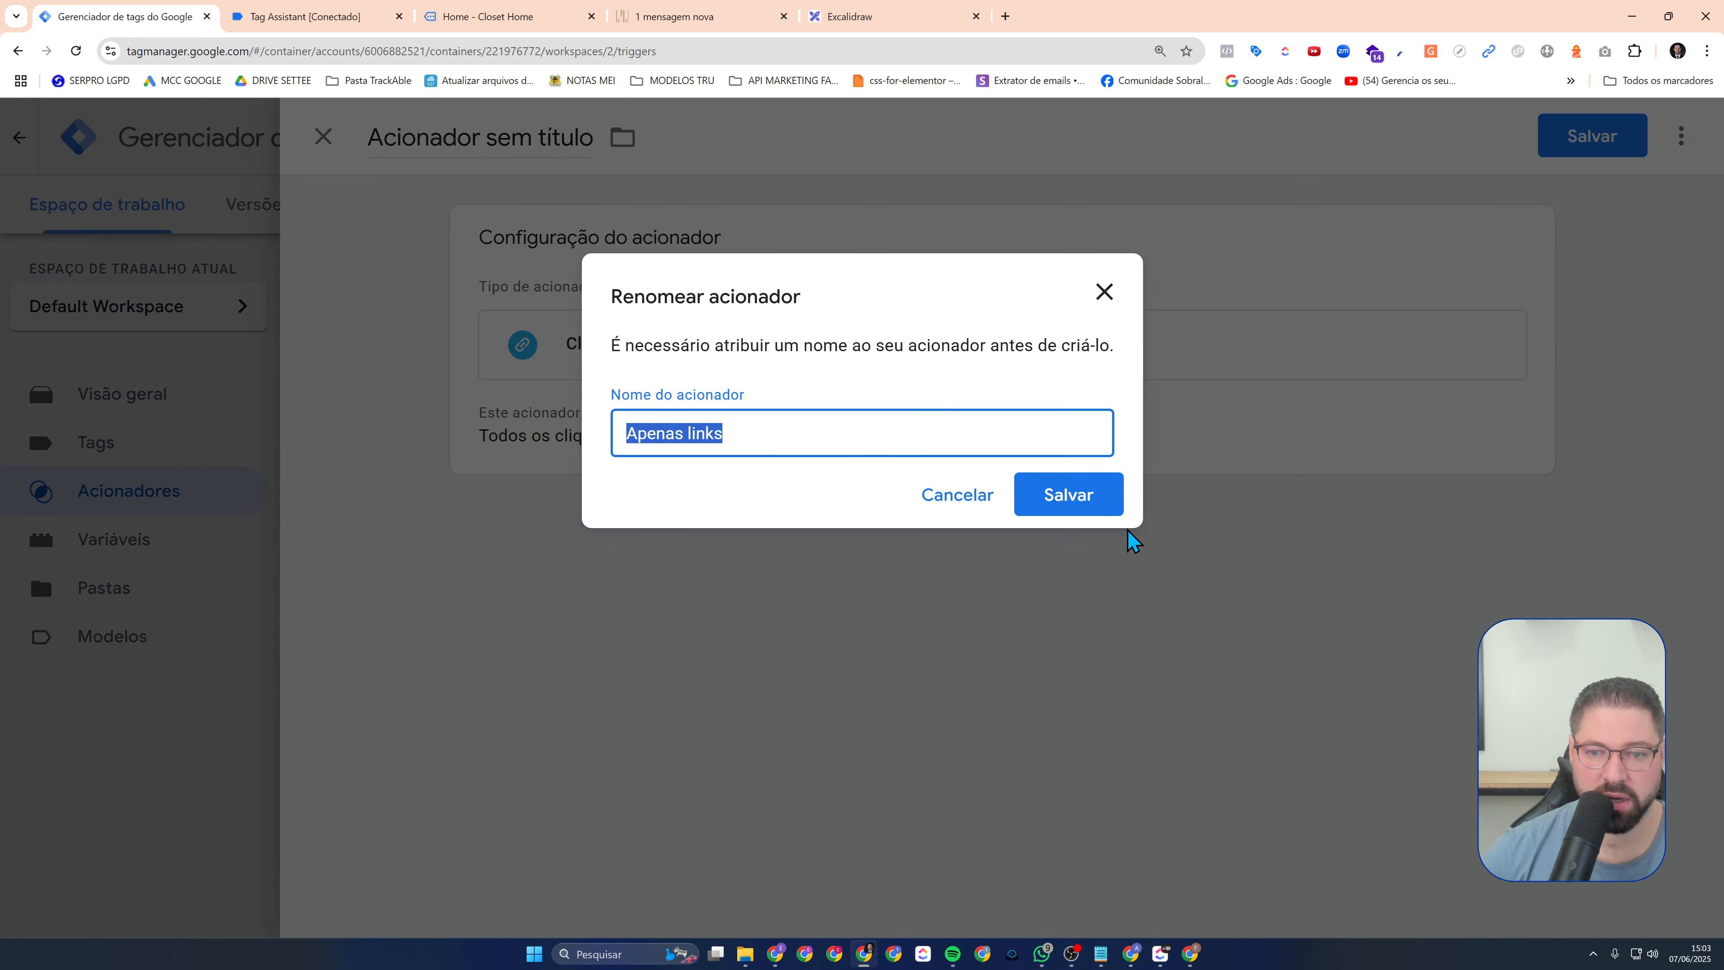
left_click(1086, 501)
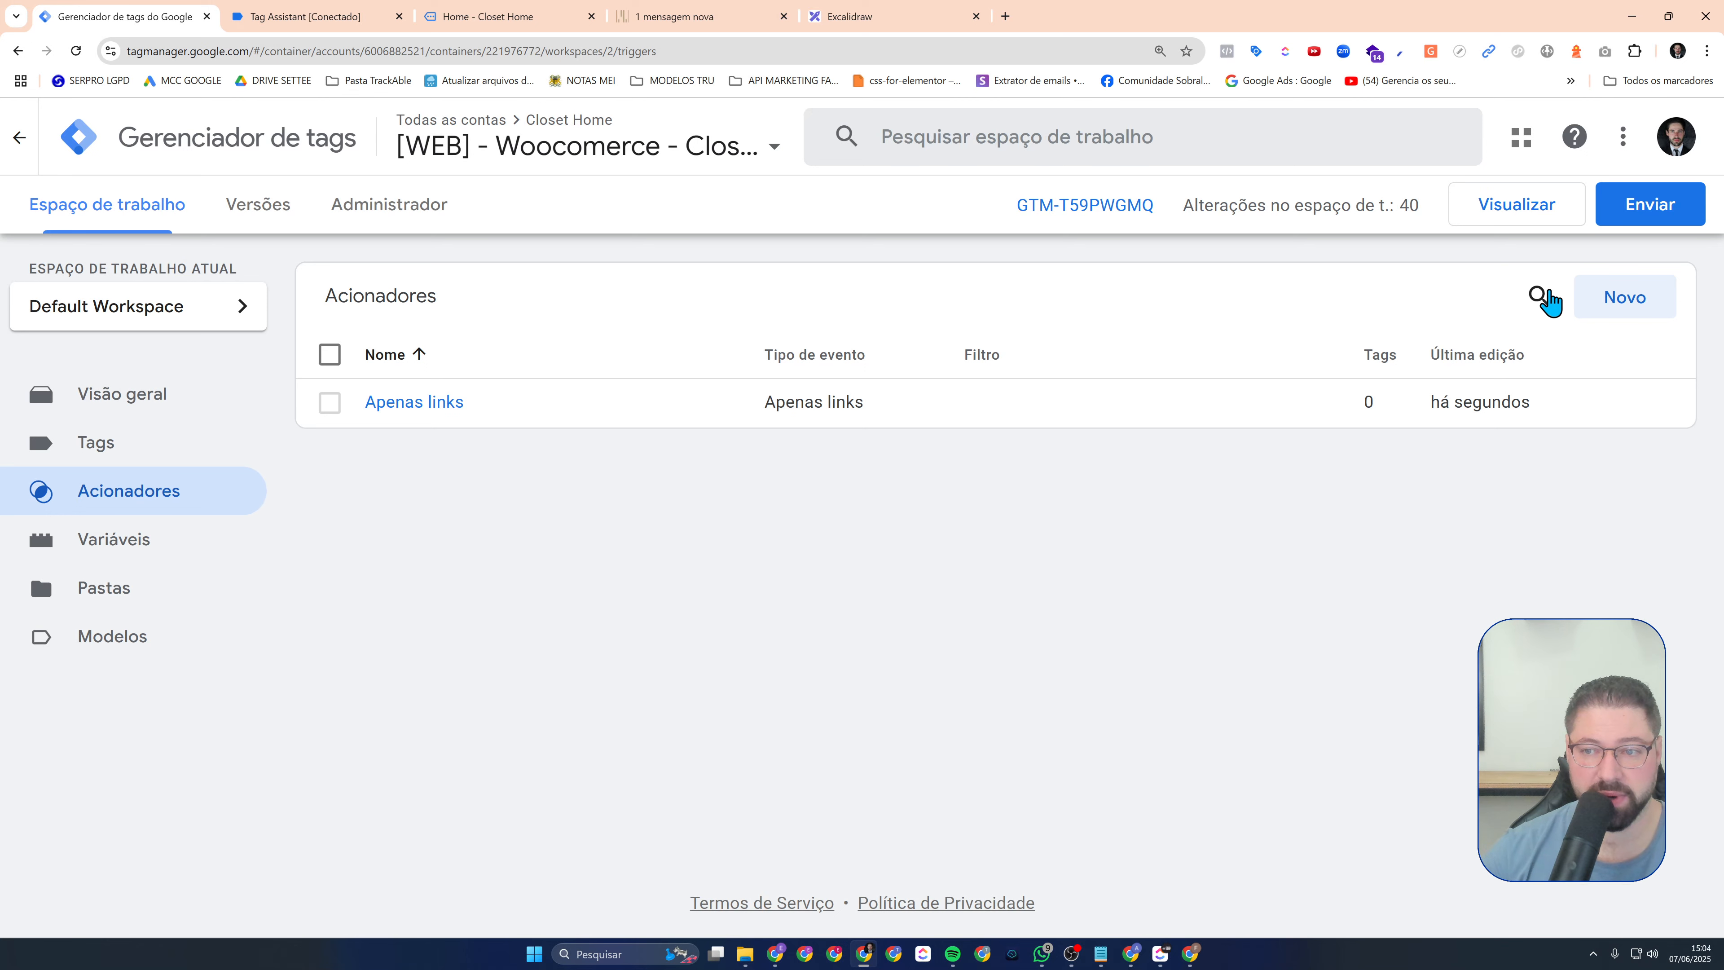
Create a "Todos os elementos" click trigger that fires on all clicks, and save it under the suggested name
left_click(1648, 306)
left_click(1182, 360)
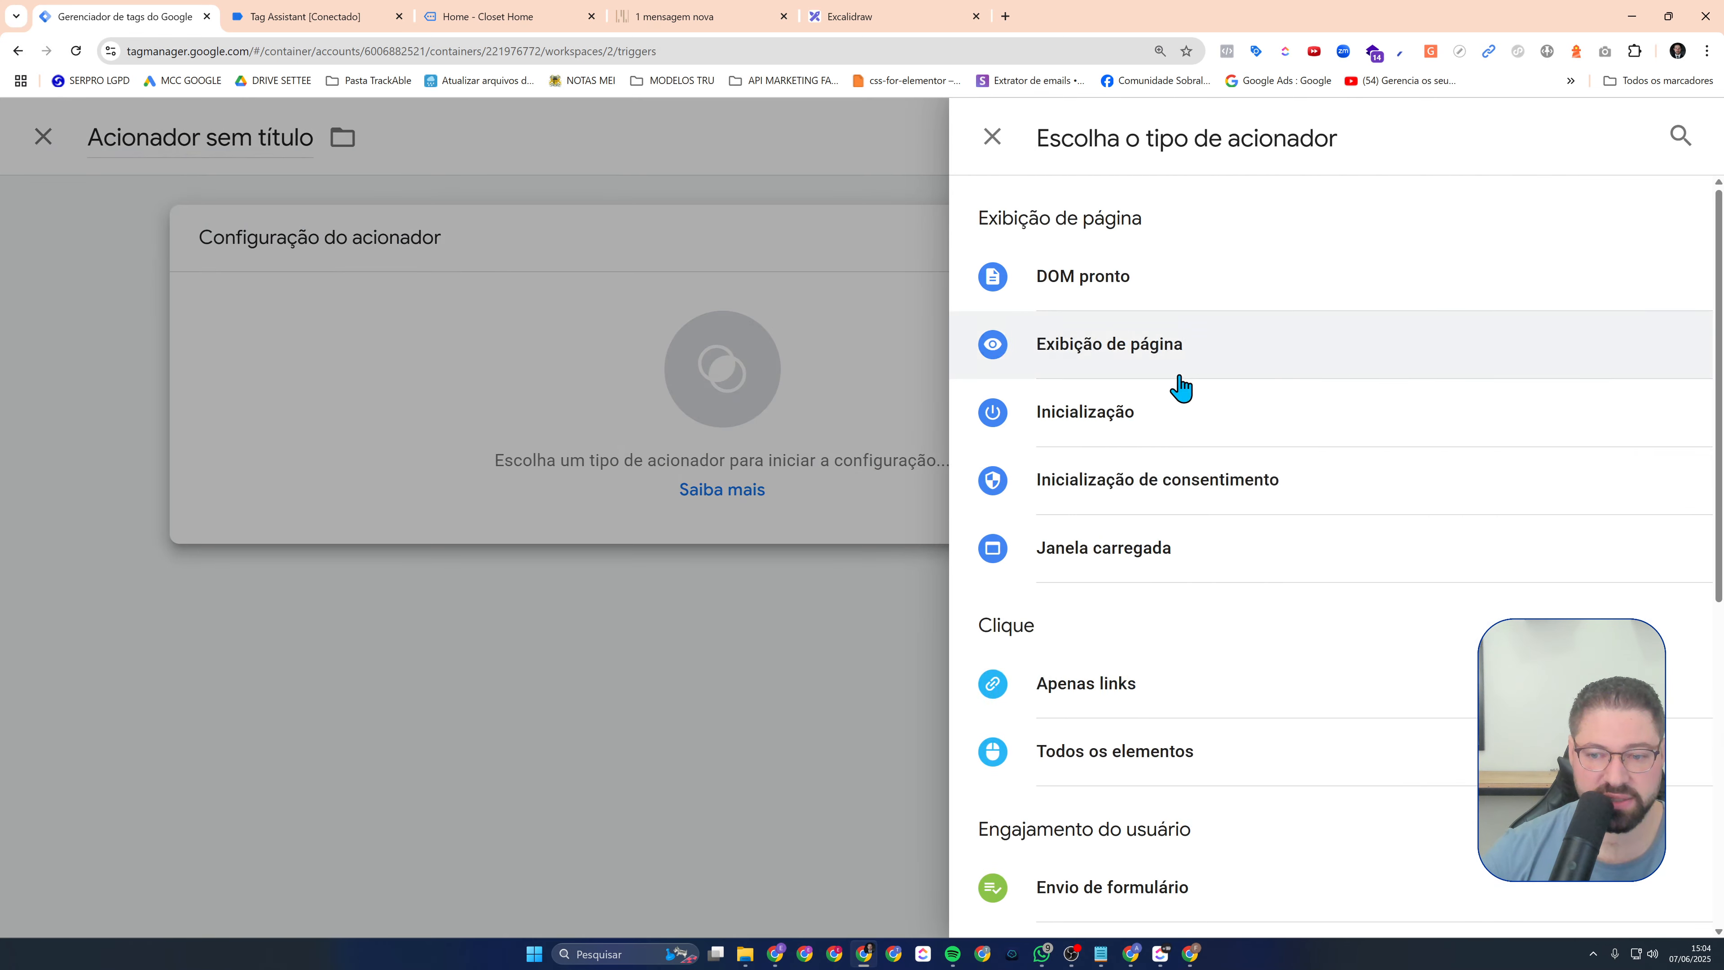
left_click(1172, 760)
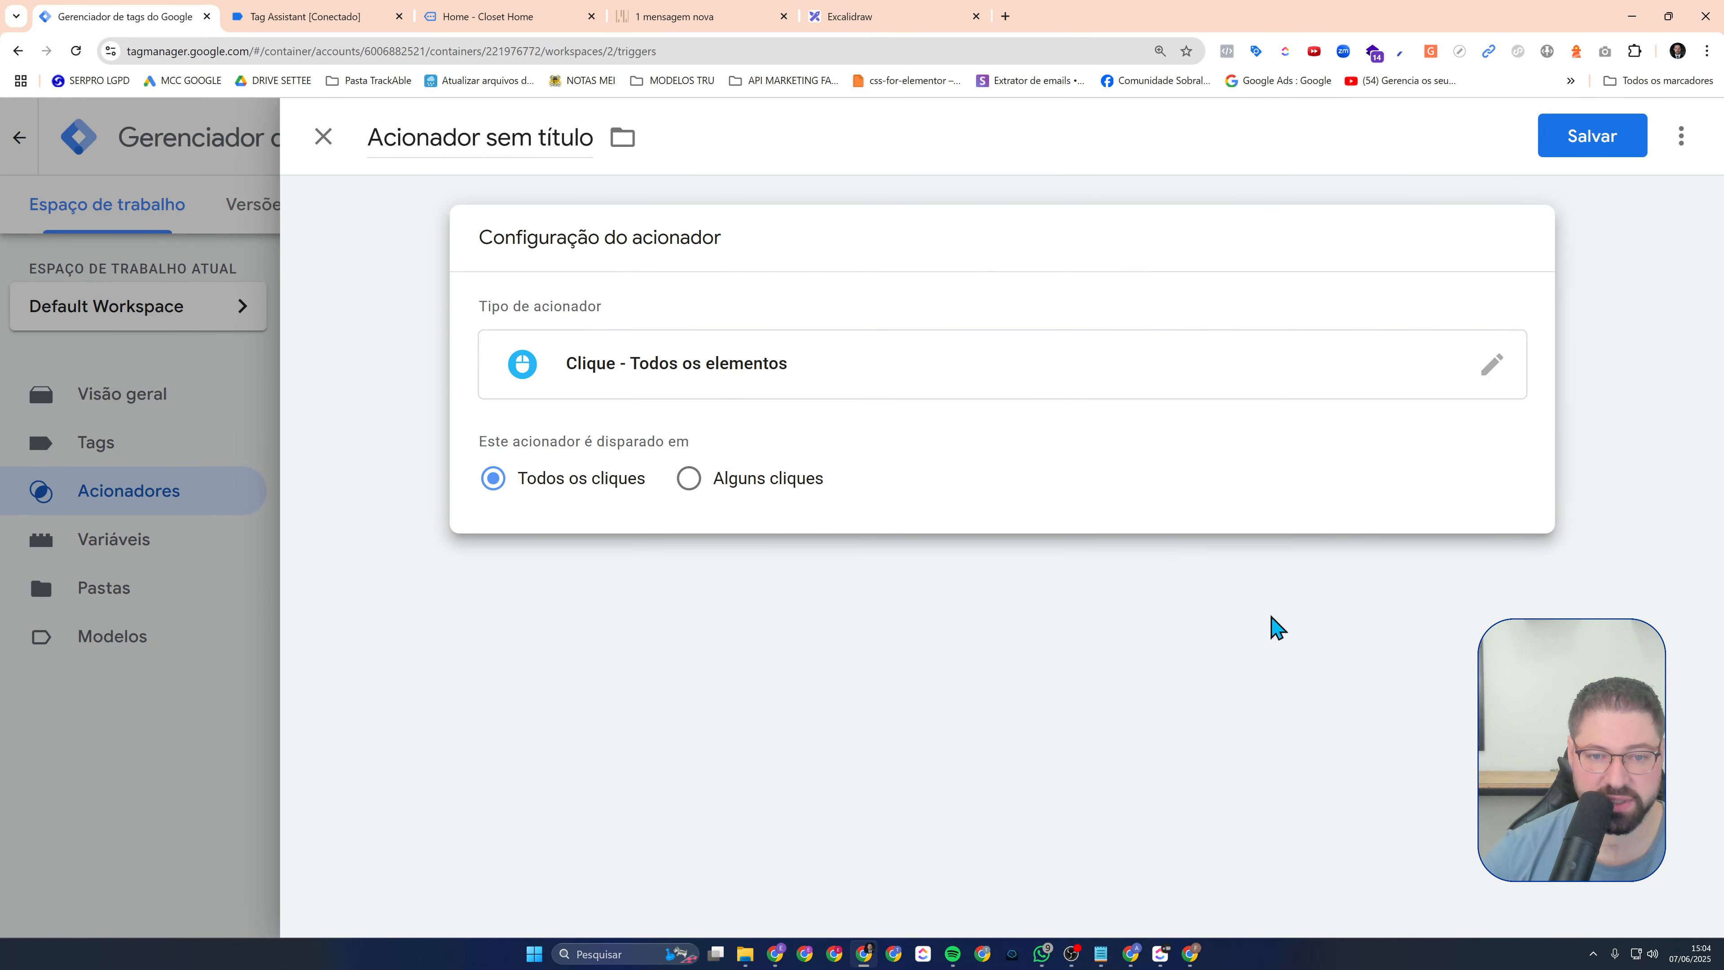
left_click(1591, 136)
left_click(1079, 506)
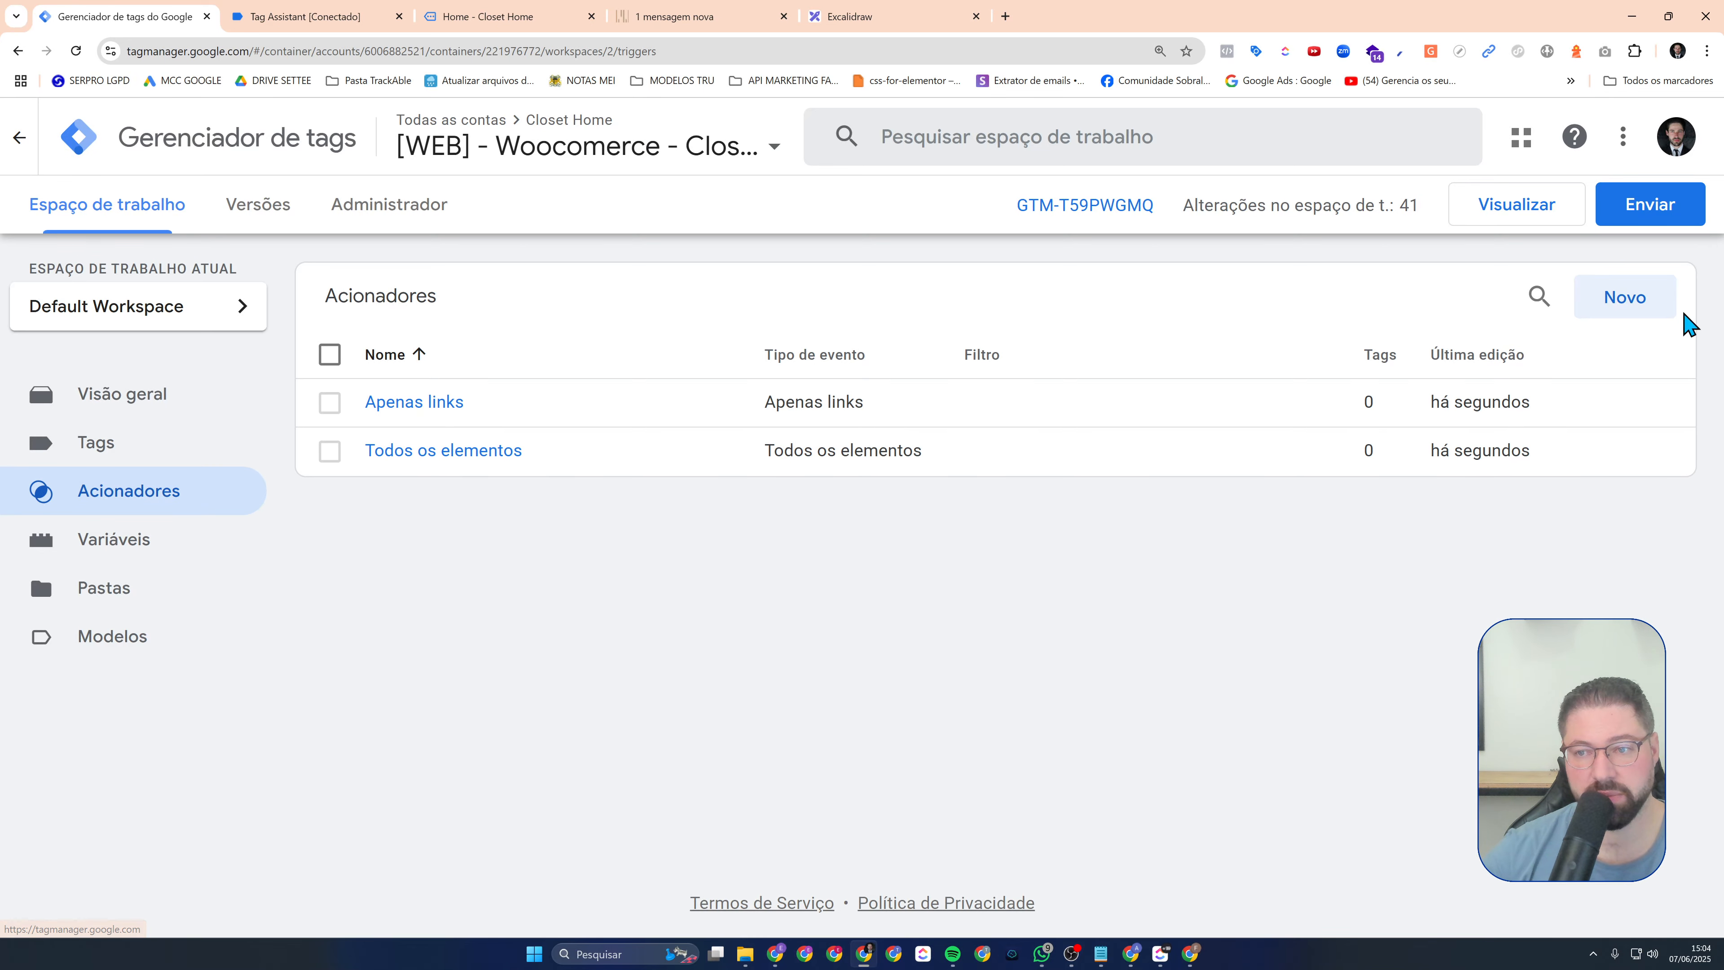
Create an "Envio de formulário" trigger that fires on all forms, and save it under the suggested name
left_click(1622, 303)
left_click(1065, 405)
scroll(1293, 685, "down", 3)
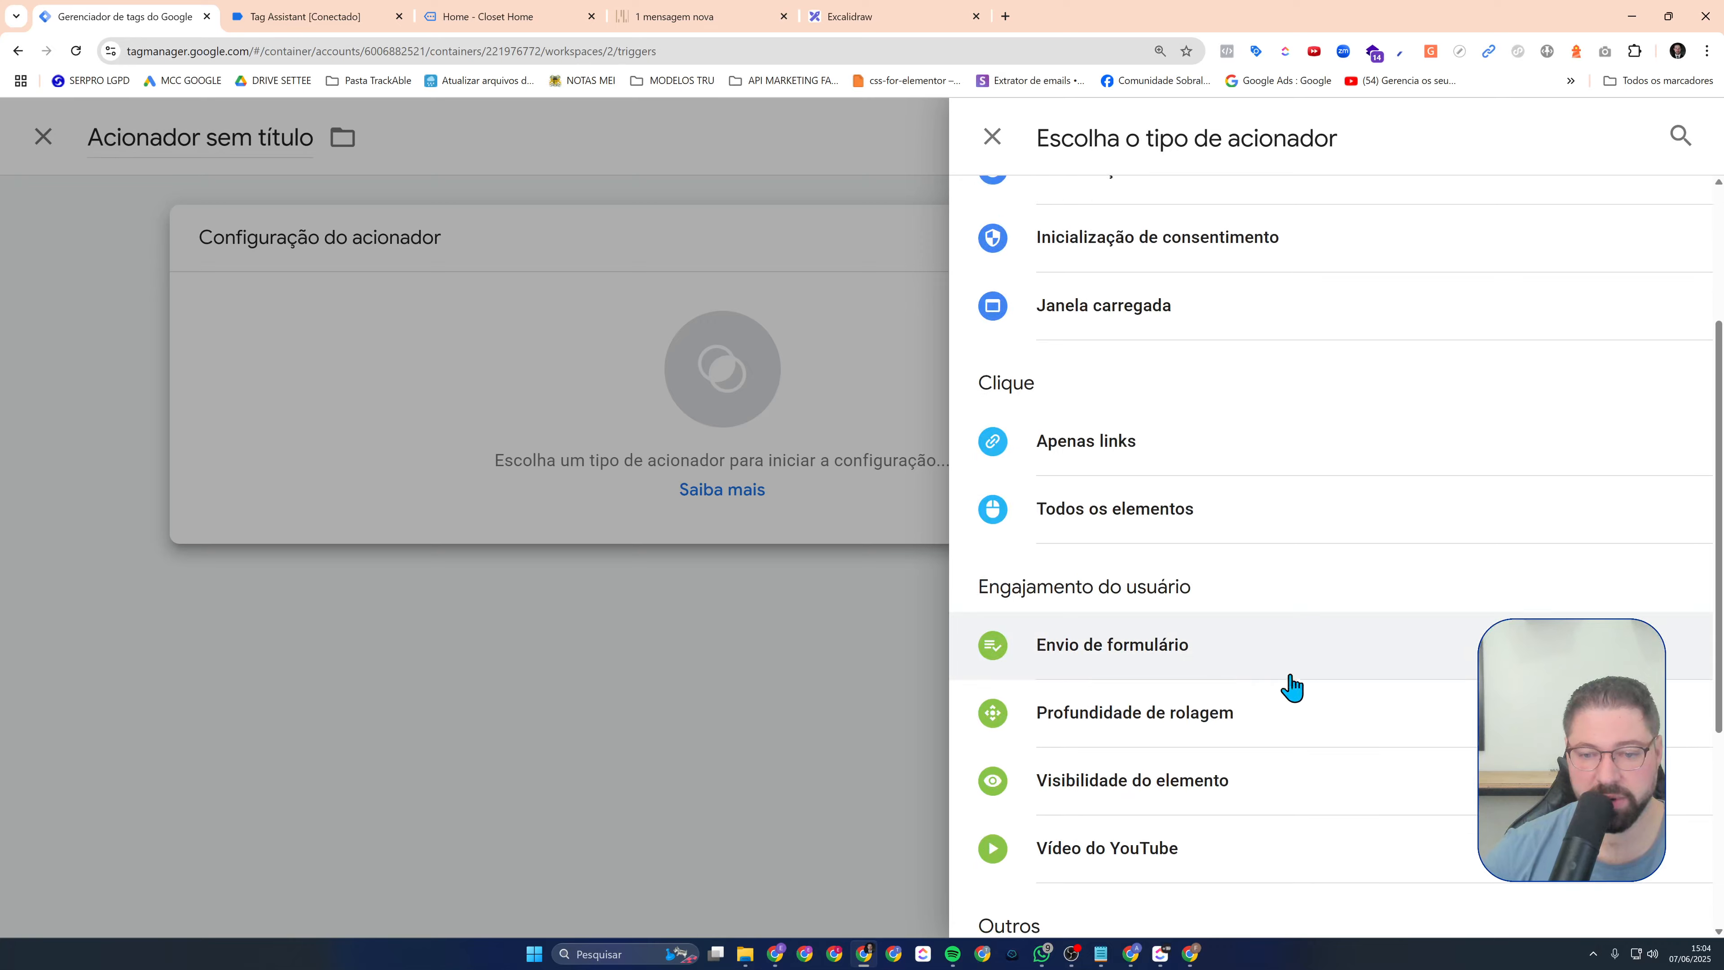
left_click(1093, 647)
left_click(1592, 144)
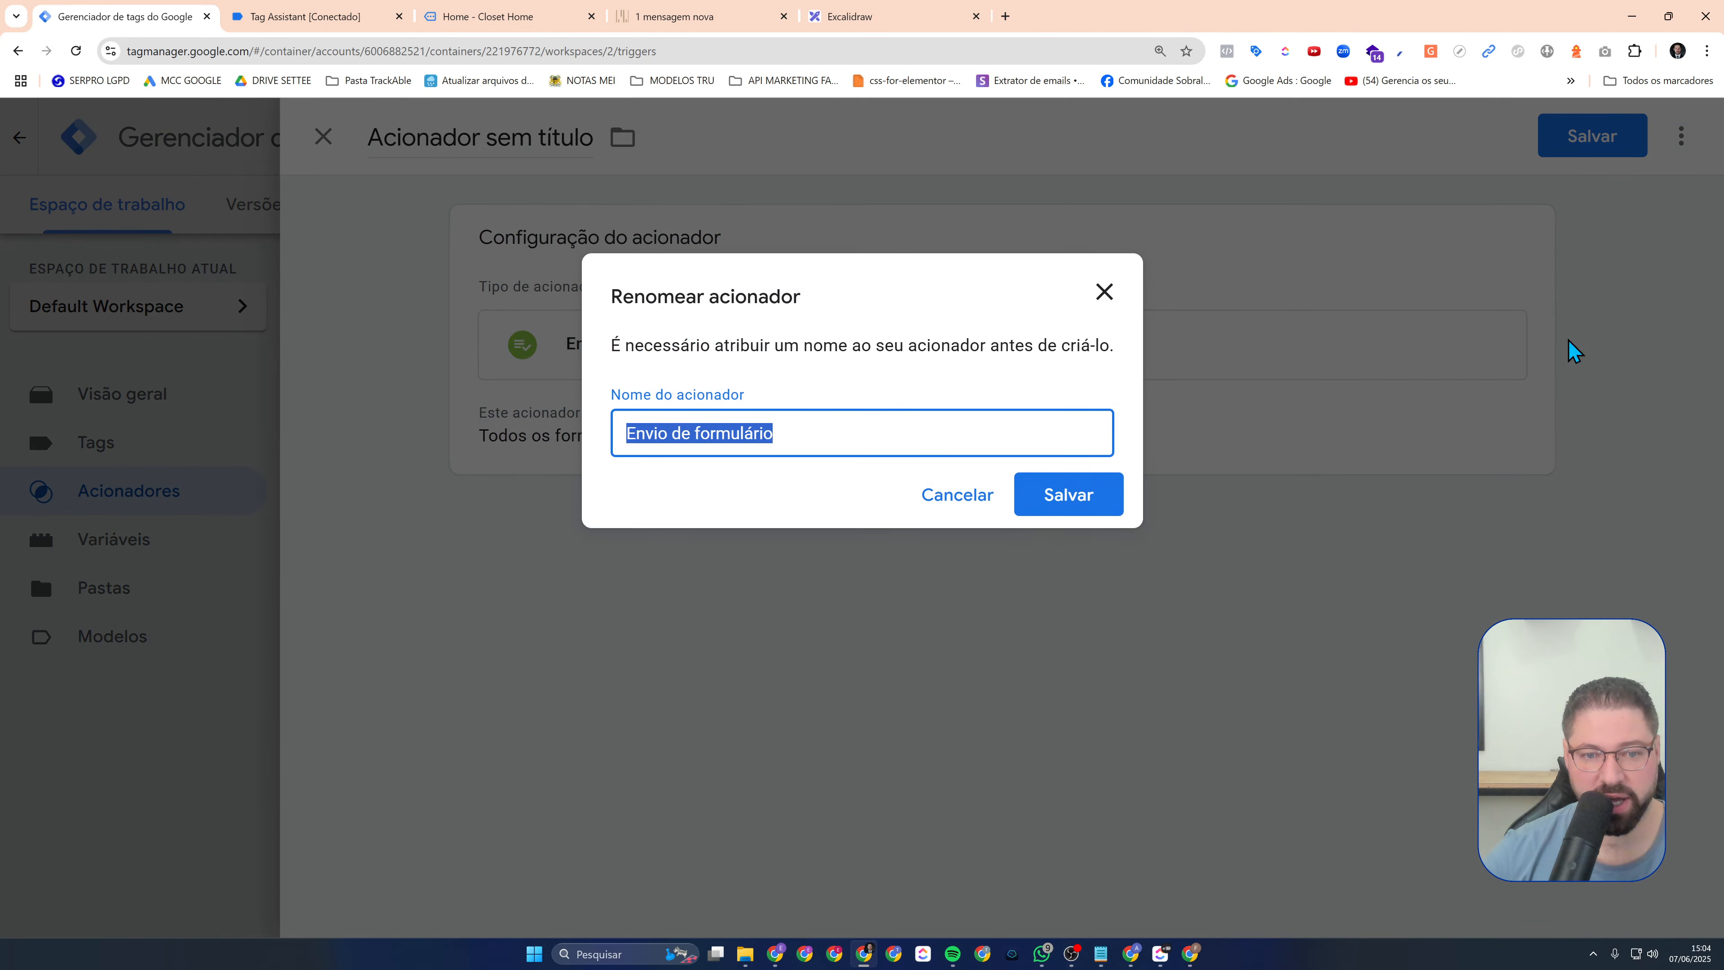
left_click(1065, 513)
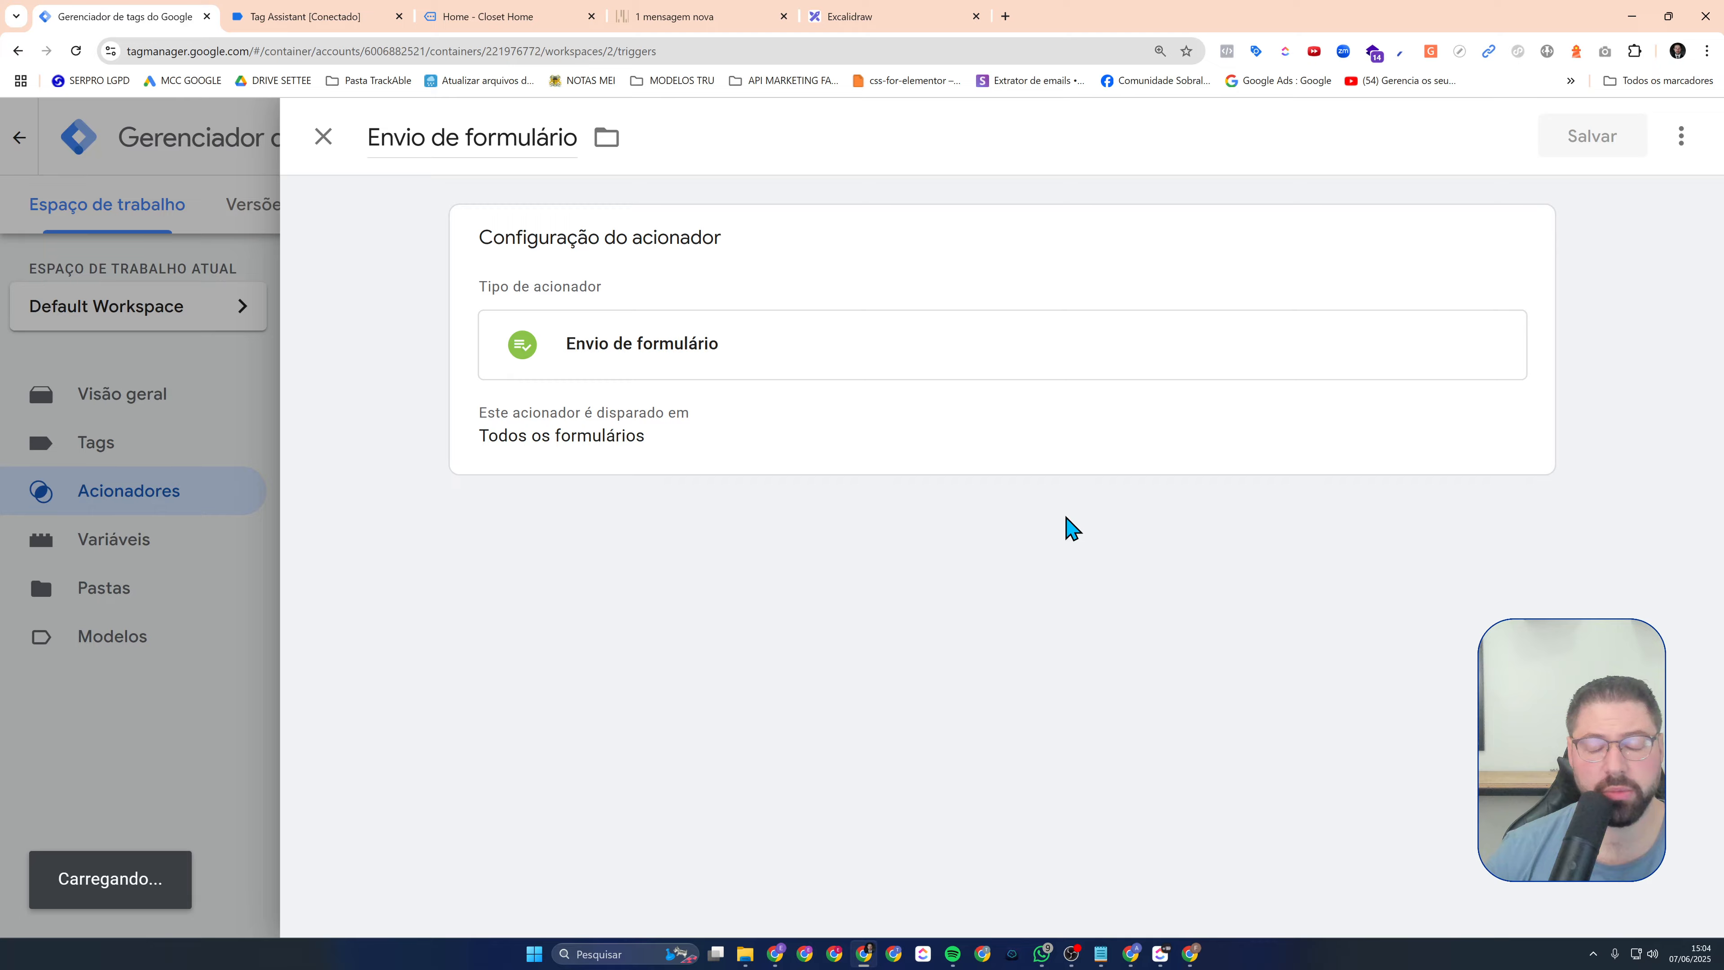
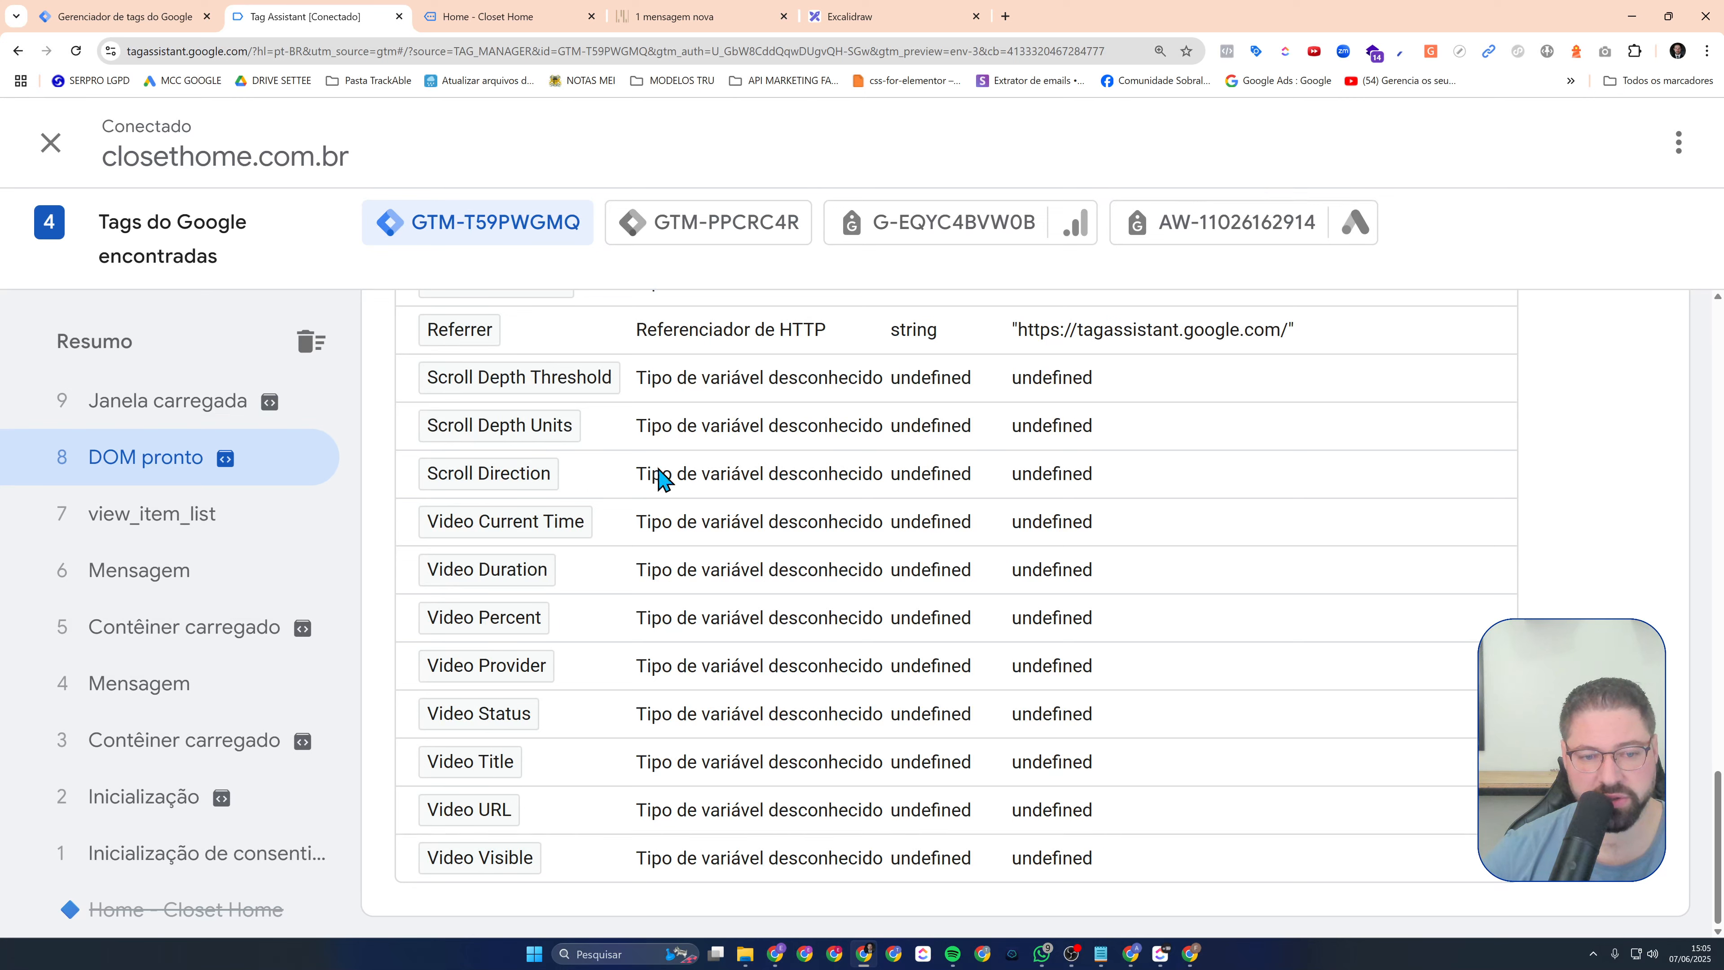
Scroll through the Closet Home page and check in Tag Assistant whether scroll events are recorded
scroll(174, 754, "up", 3)
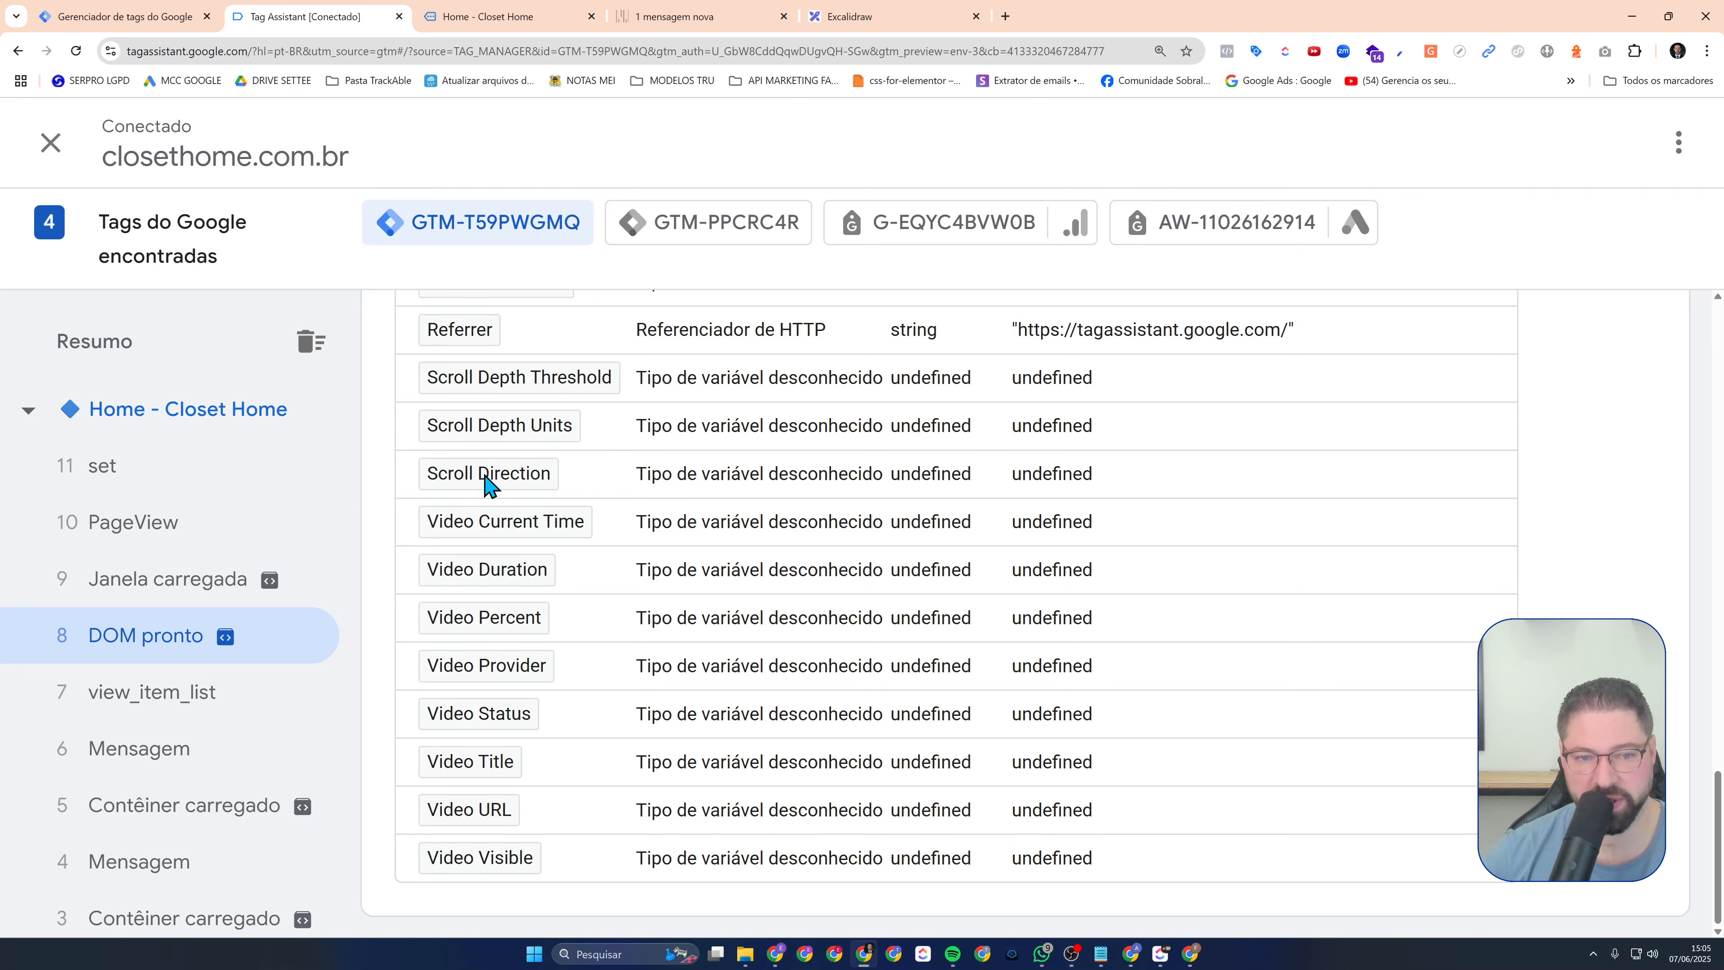
left_click(495, 18)
scroll(963, 543, "down", 20)
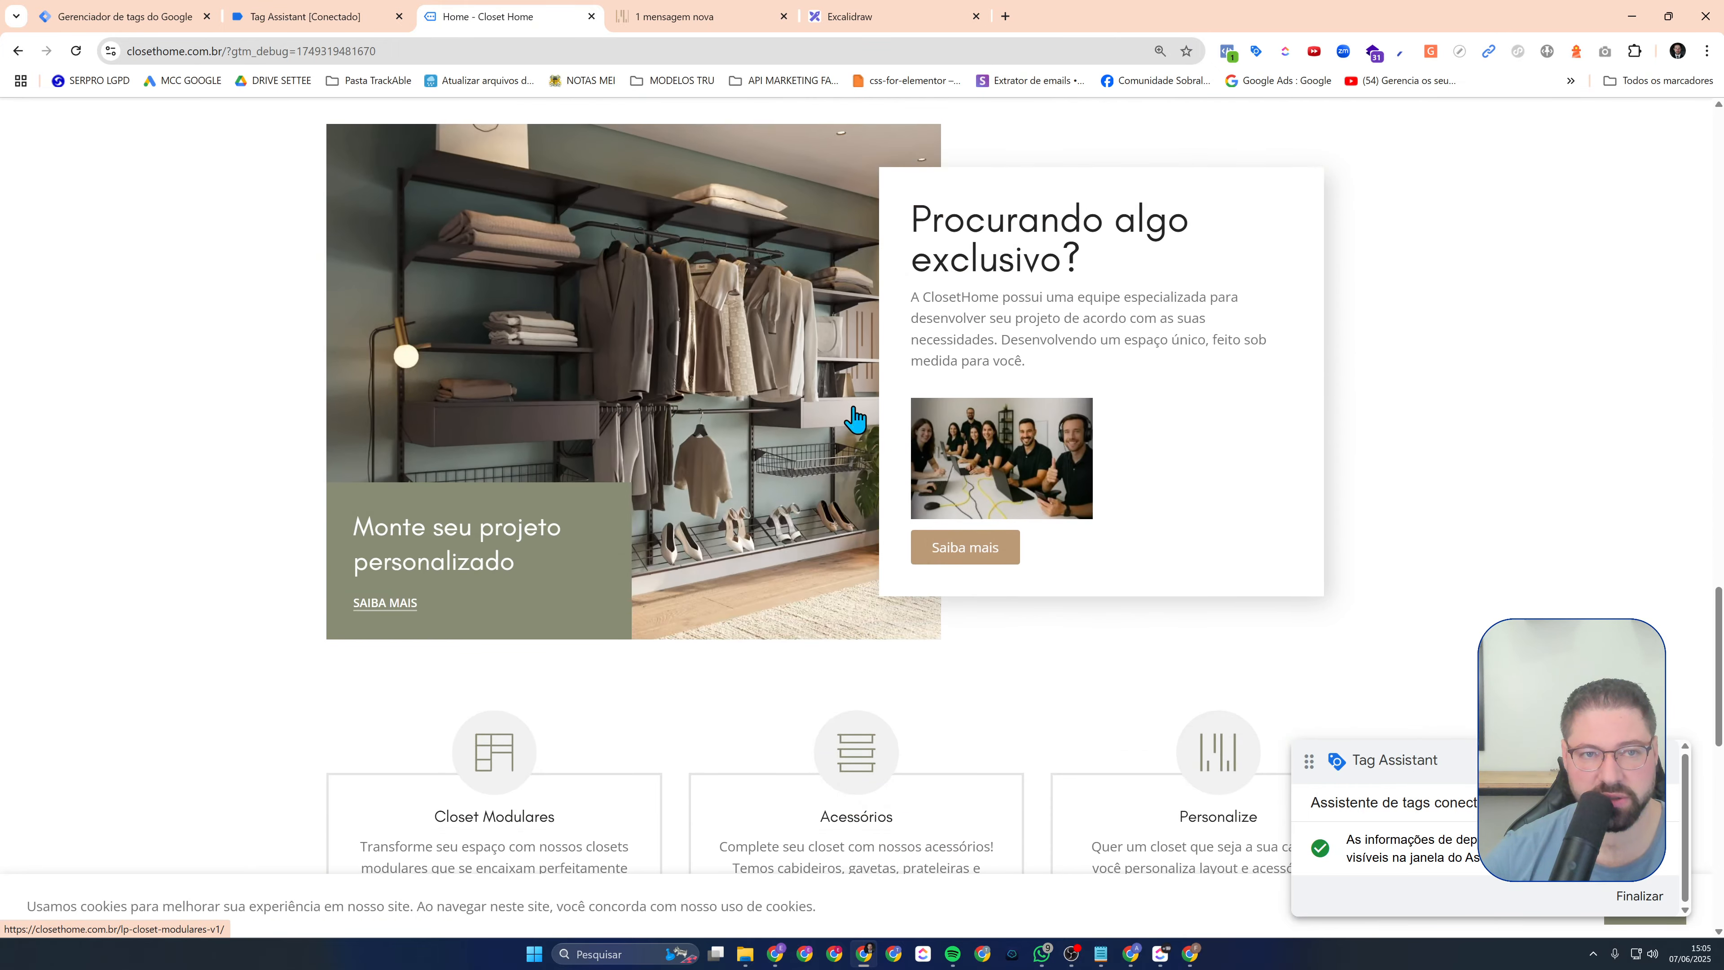
left_click(303, 18)
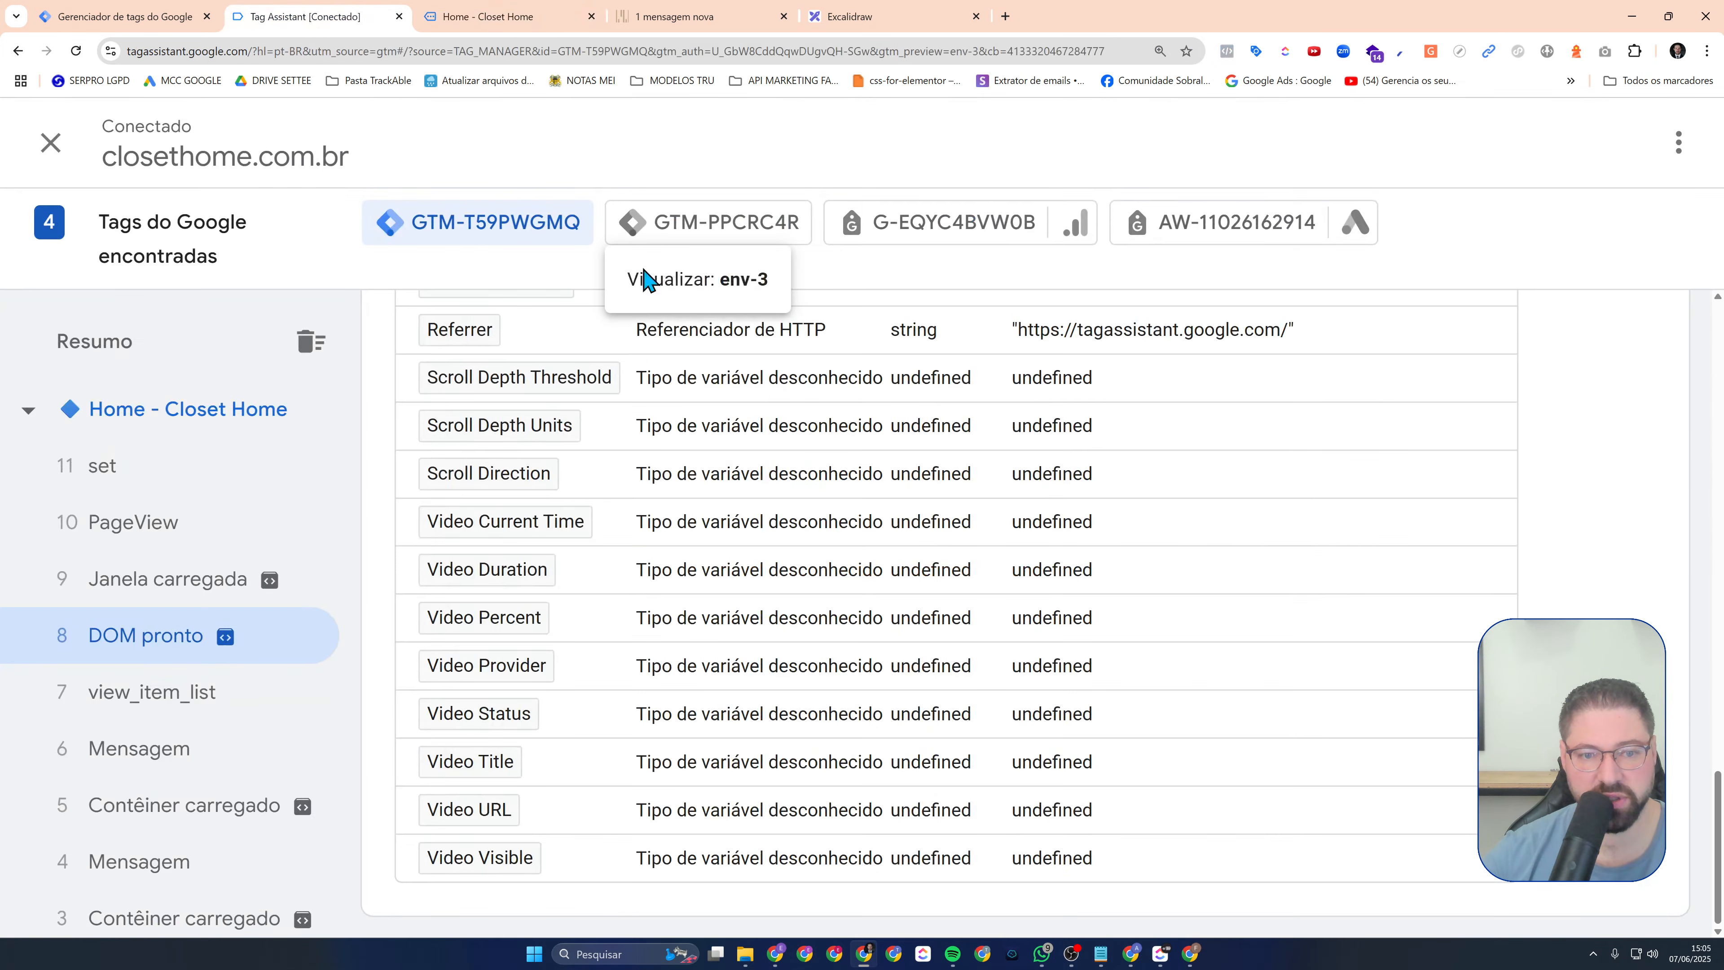
scroll(213, 730, "down", 2)
scroll(213, 730, "down", 1)
scroll(1020, 647, "up", 4)
Start a "Profundidade de rolagem" trigger in Tag Manager with vertical scroll depths, activated on "Carregamento de janela"
left_click(119, 16)
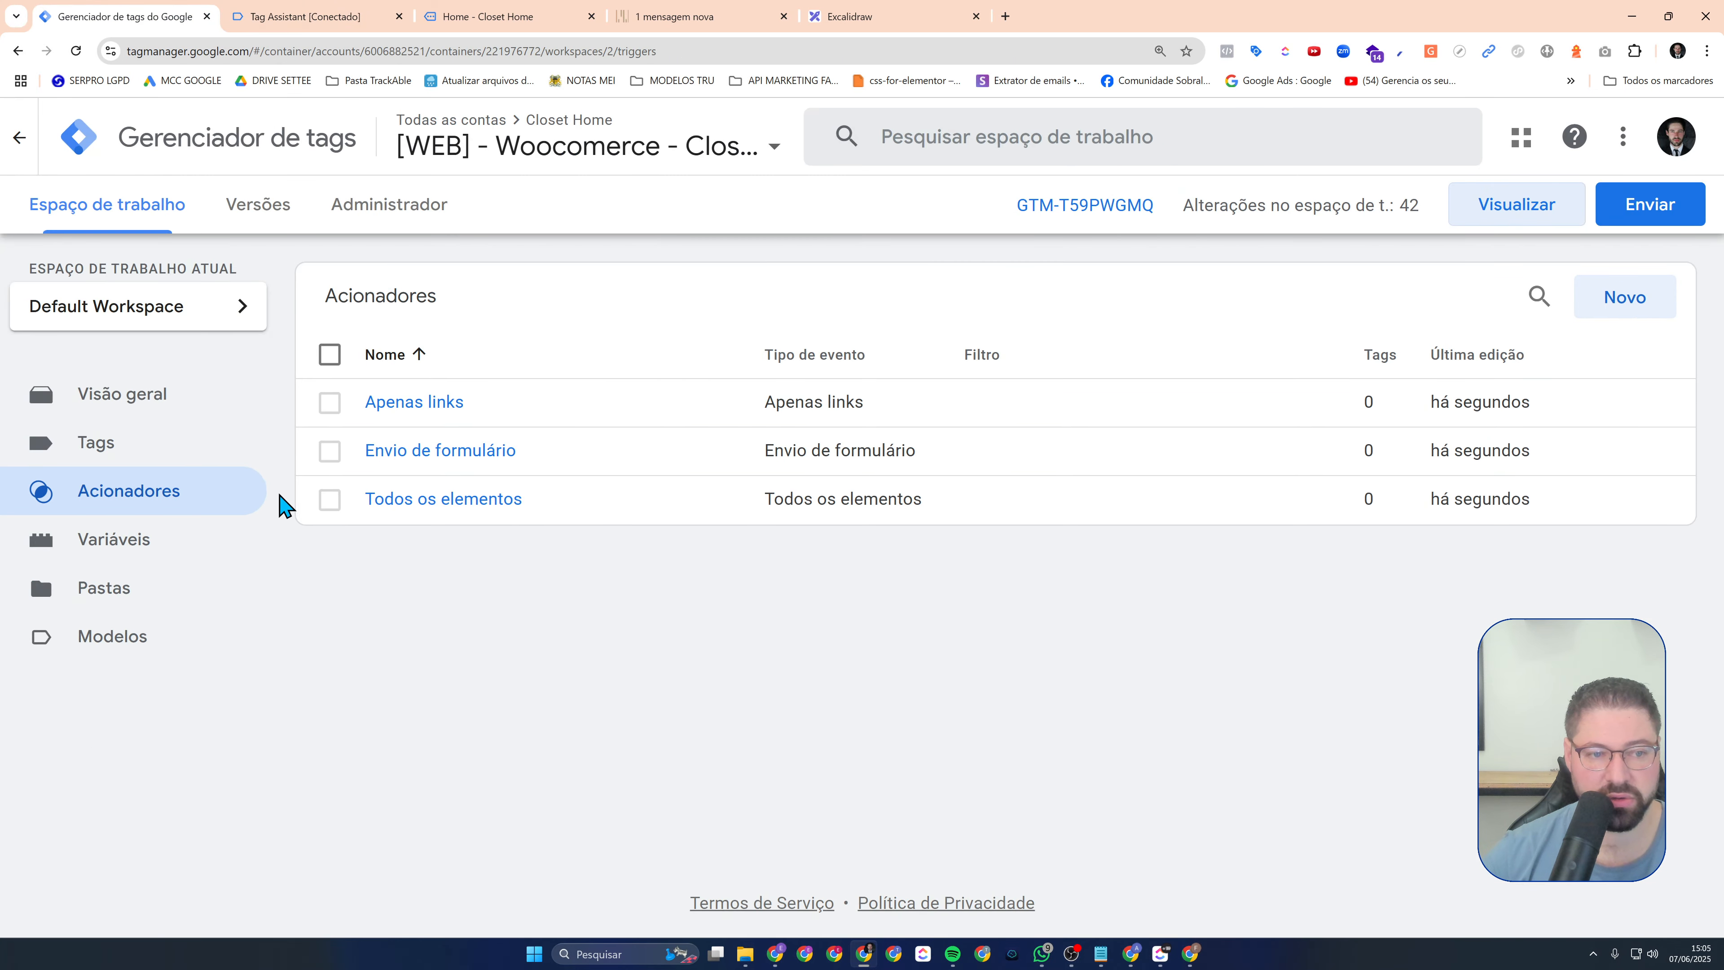
left_click(1657, 297)
left_click(716, 367)
left_click(1199, 484)
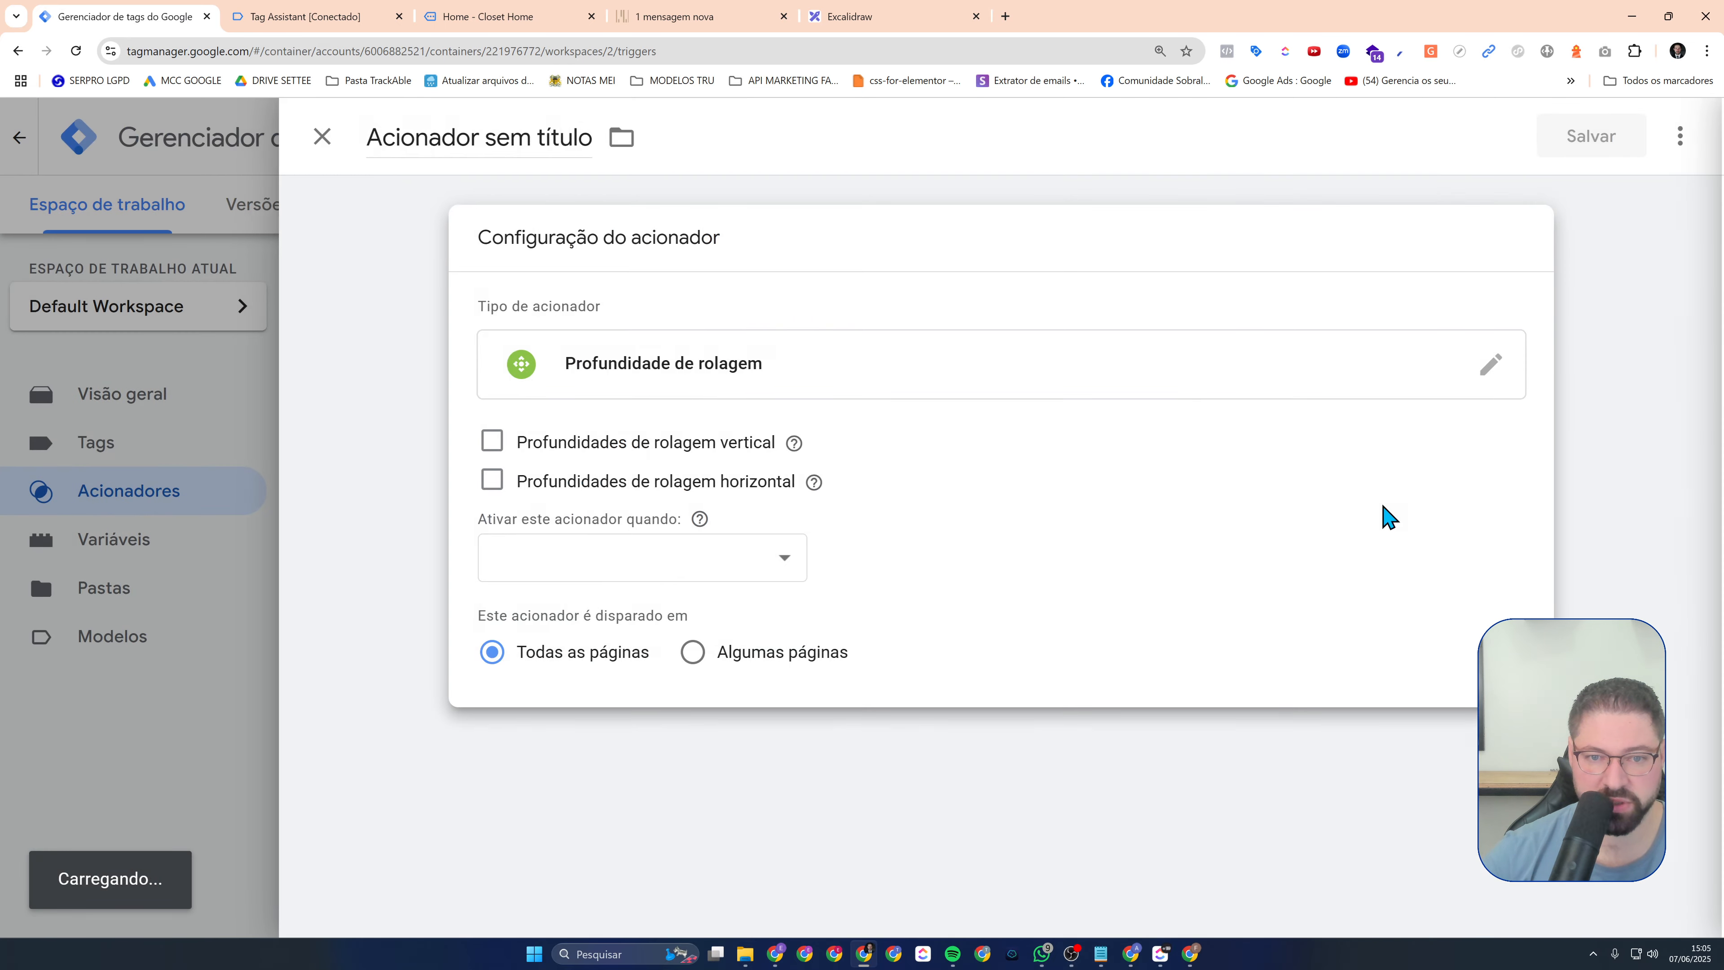
left_click(509, 442)
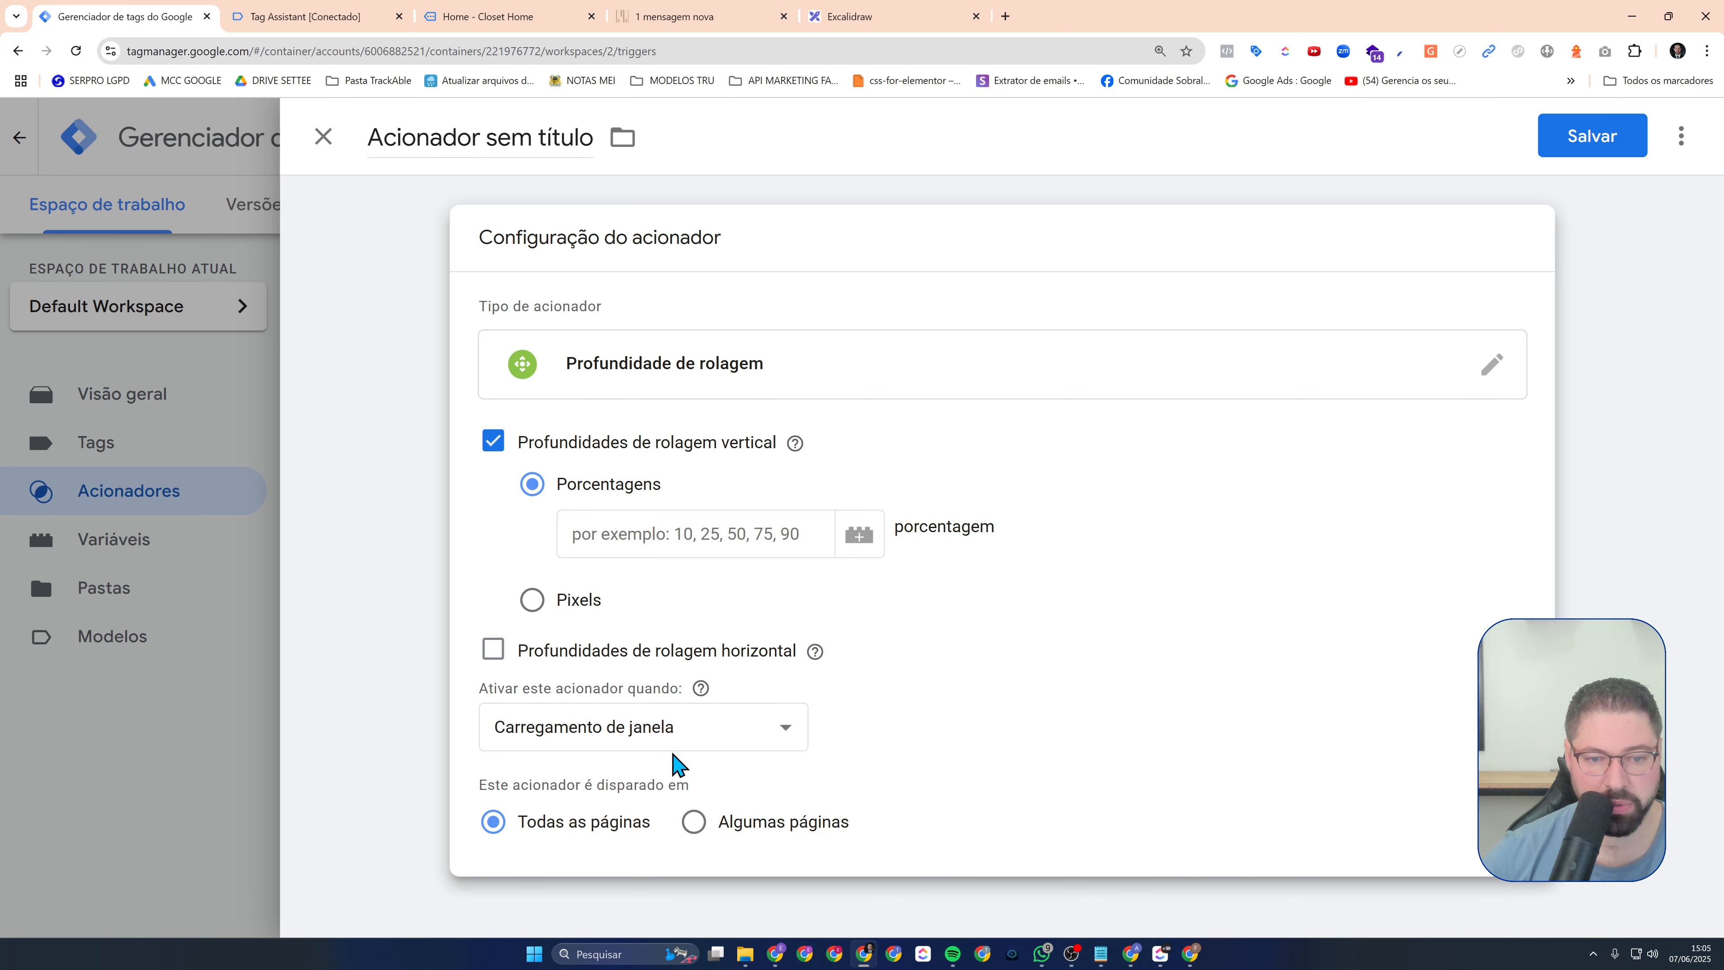
left_click(679, 725)
left_click(648, 725)
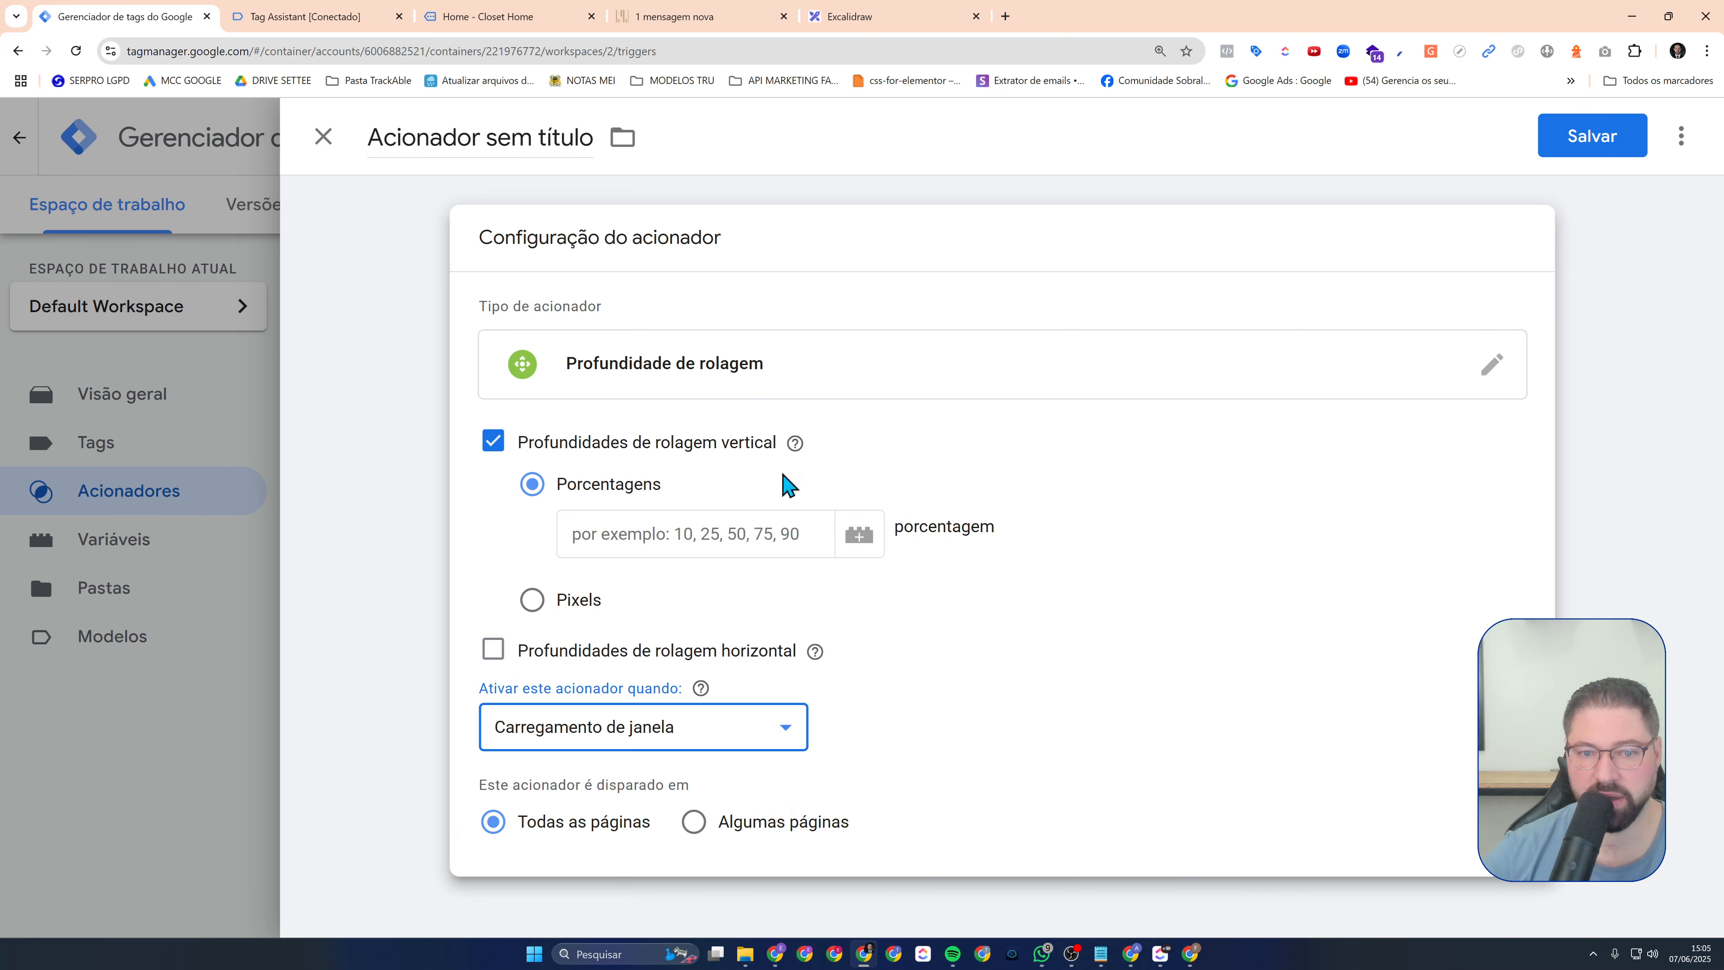
Set the vertical scroll percentages to 10,25,50,75,90,100 and save the trigger under the suggested name
left_click(581, 534)
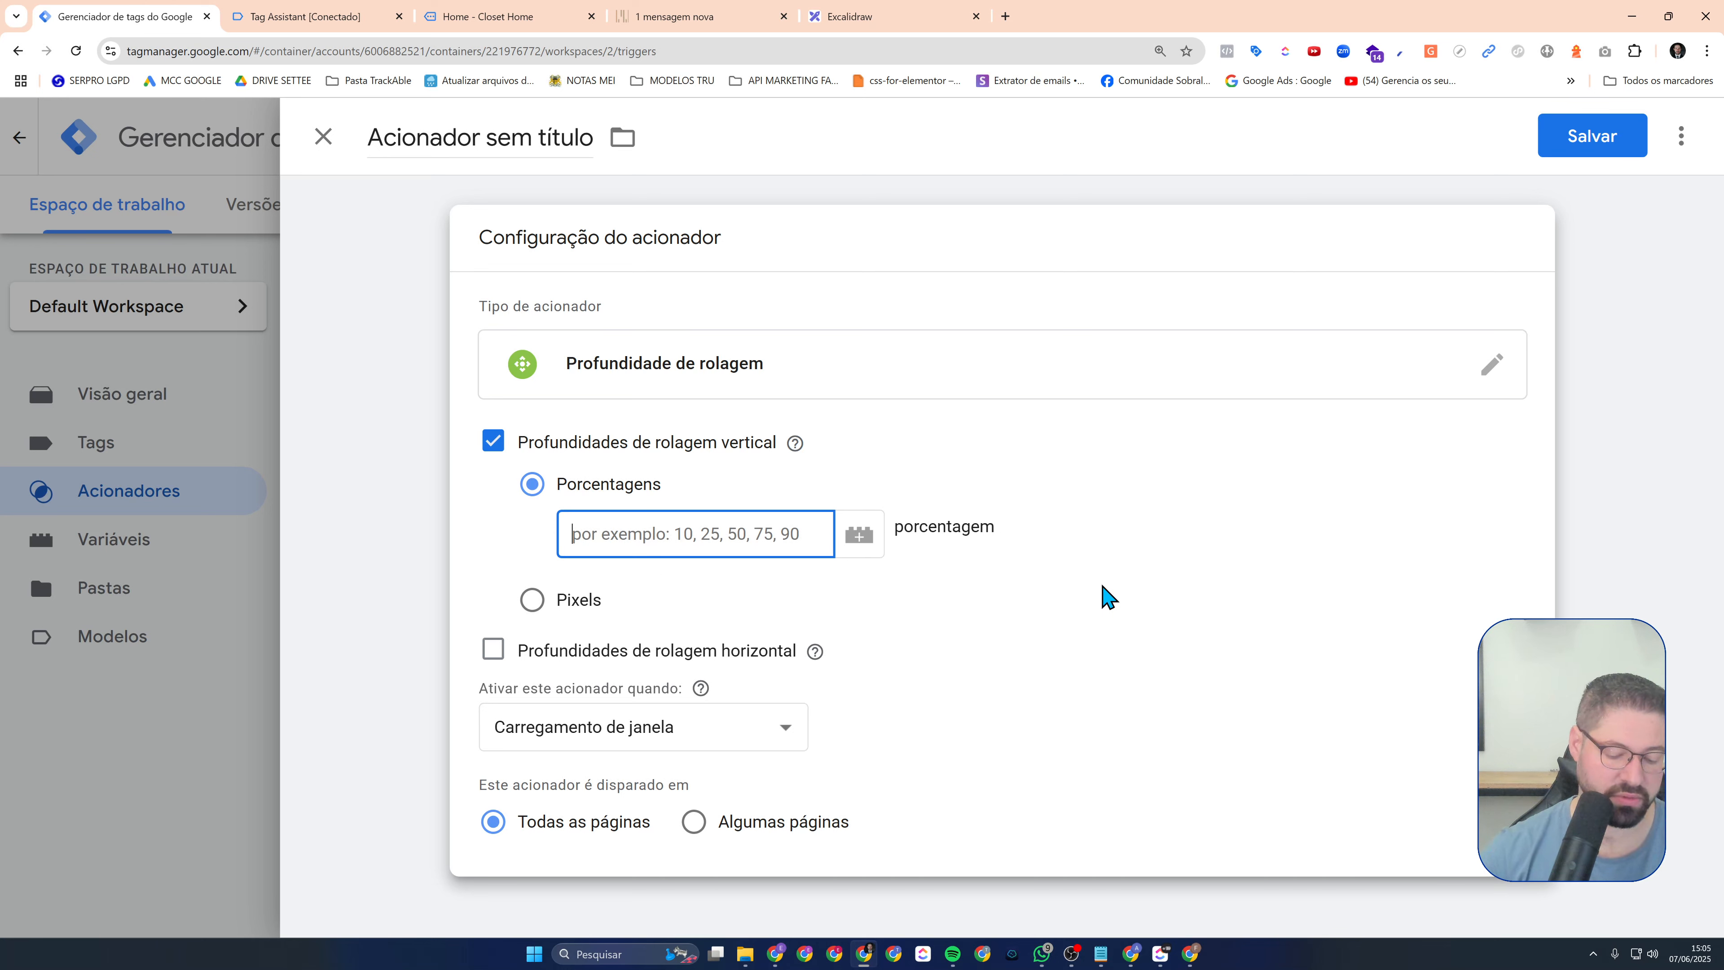
type("10,25,50,75,90,100")
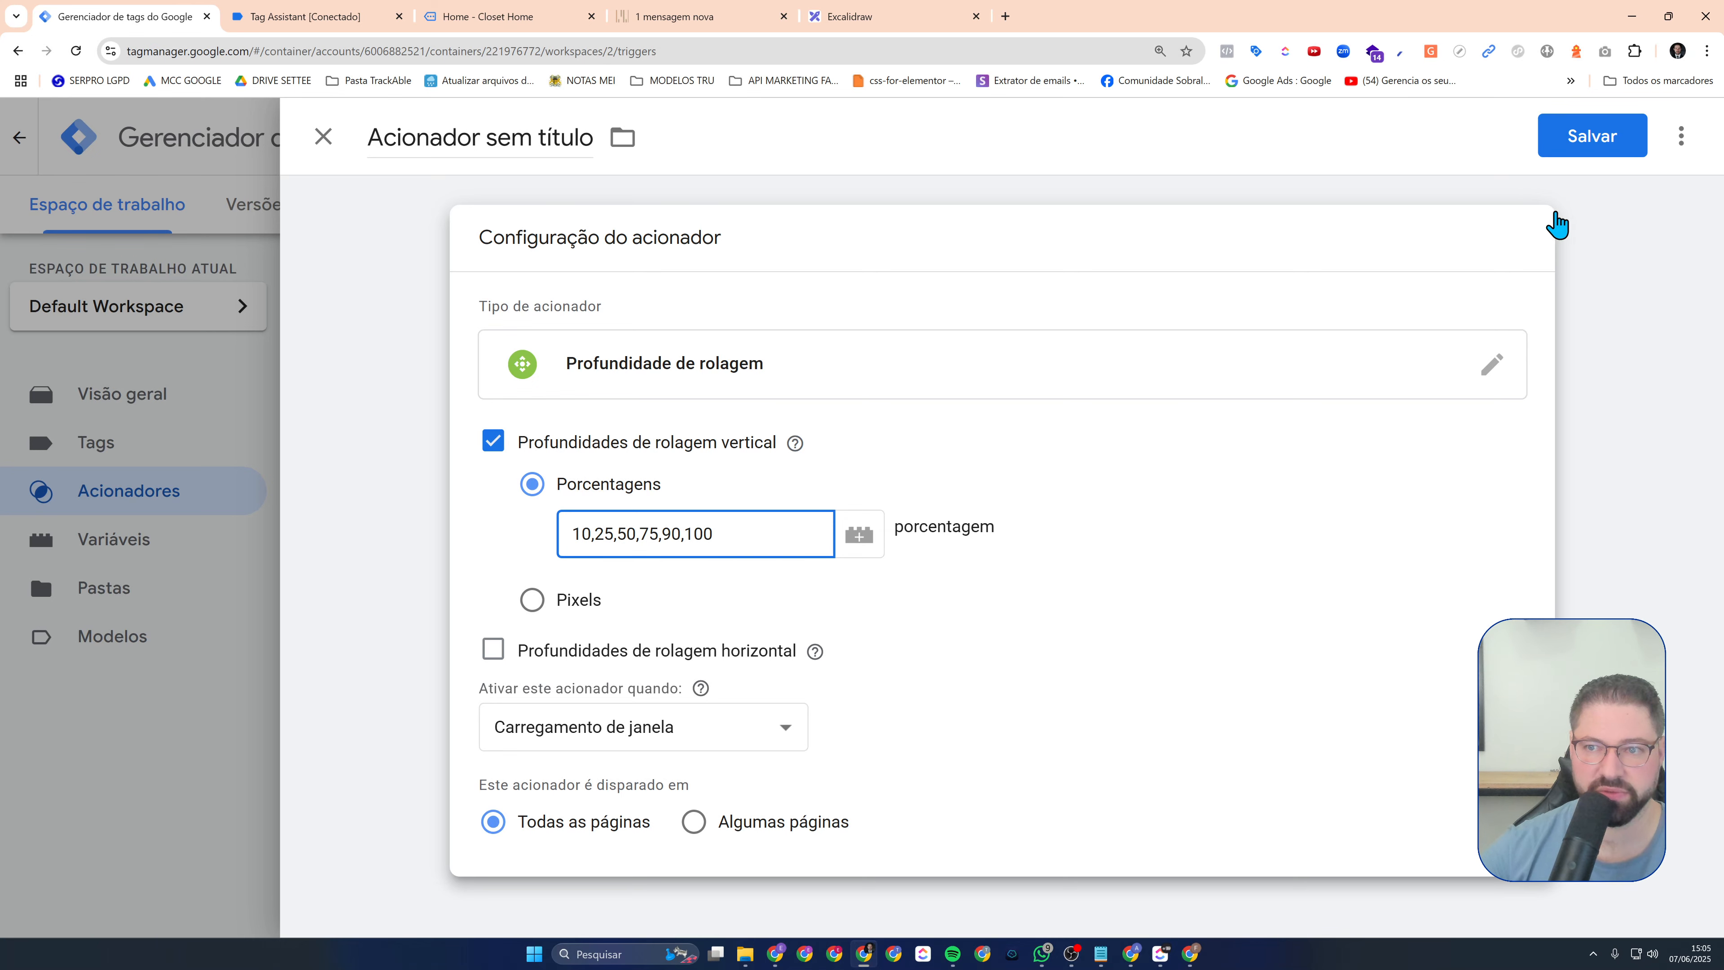
left_click(1592, 136)
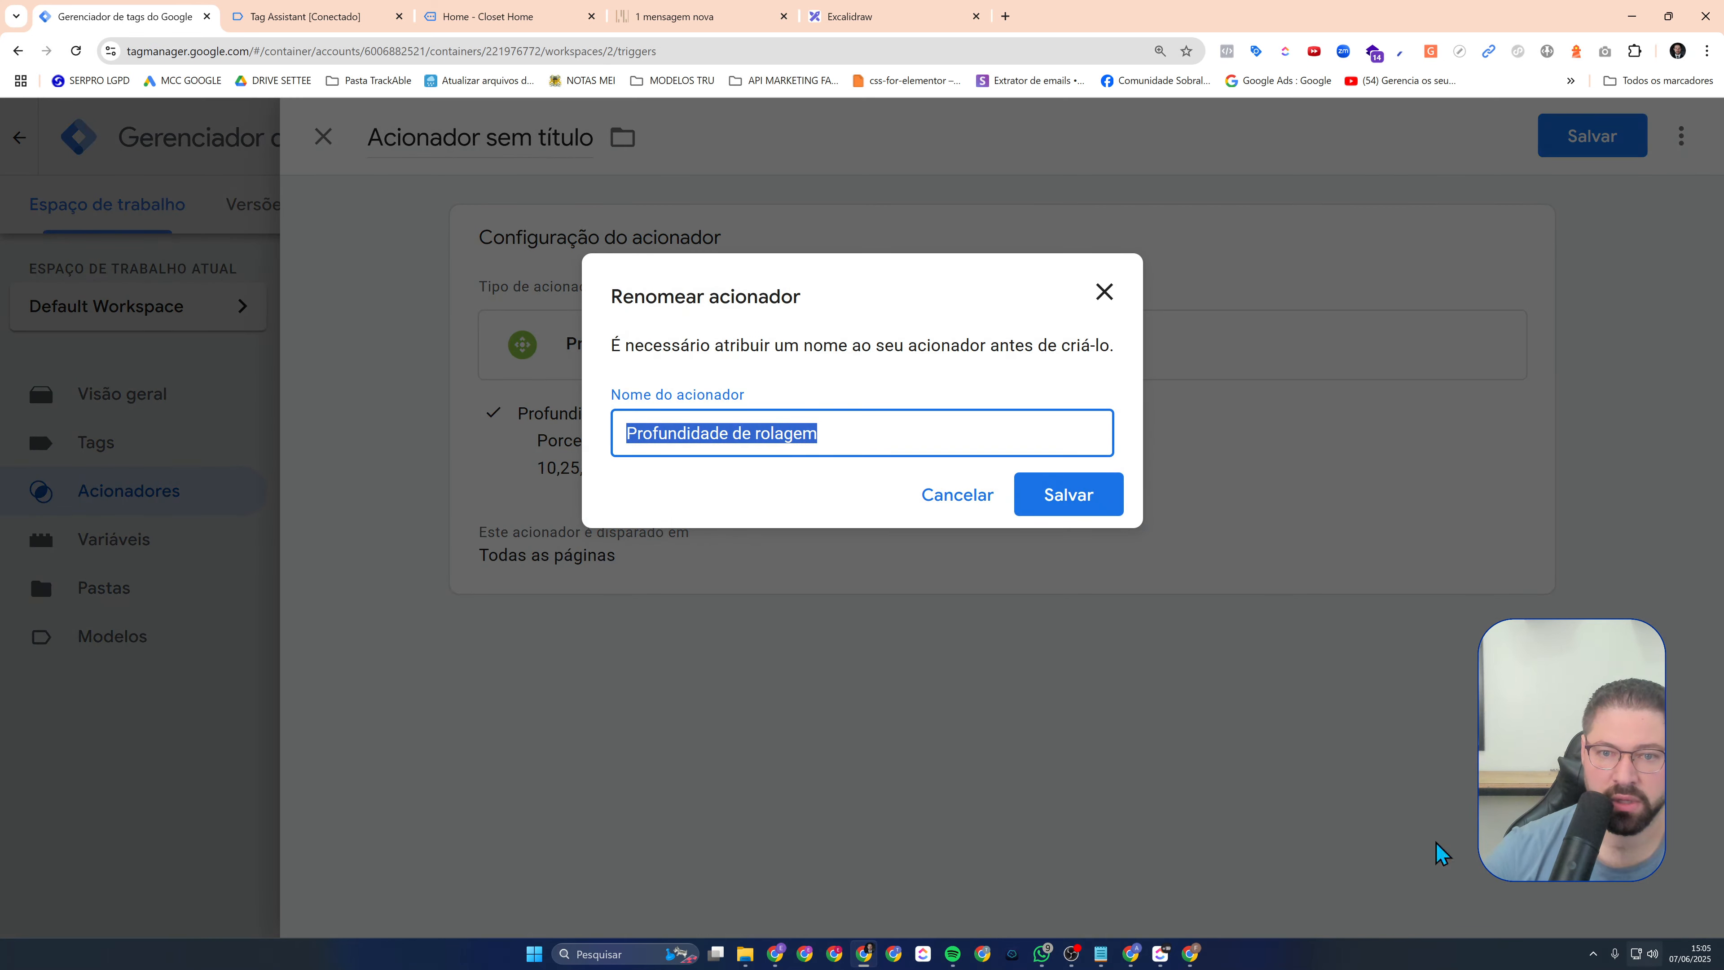
left_click(1058, 522)
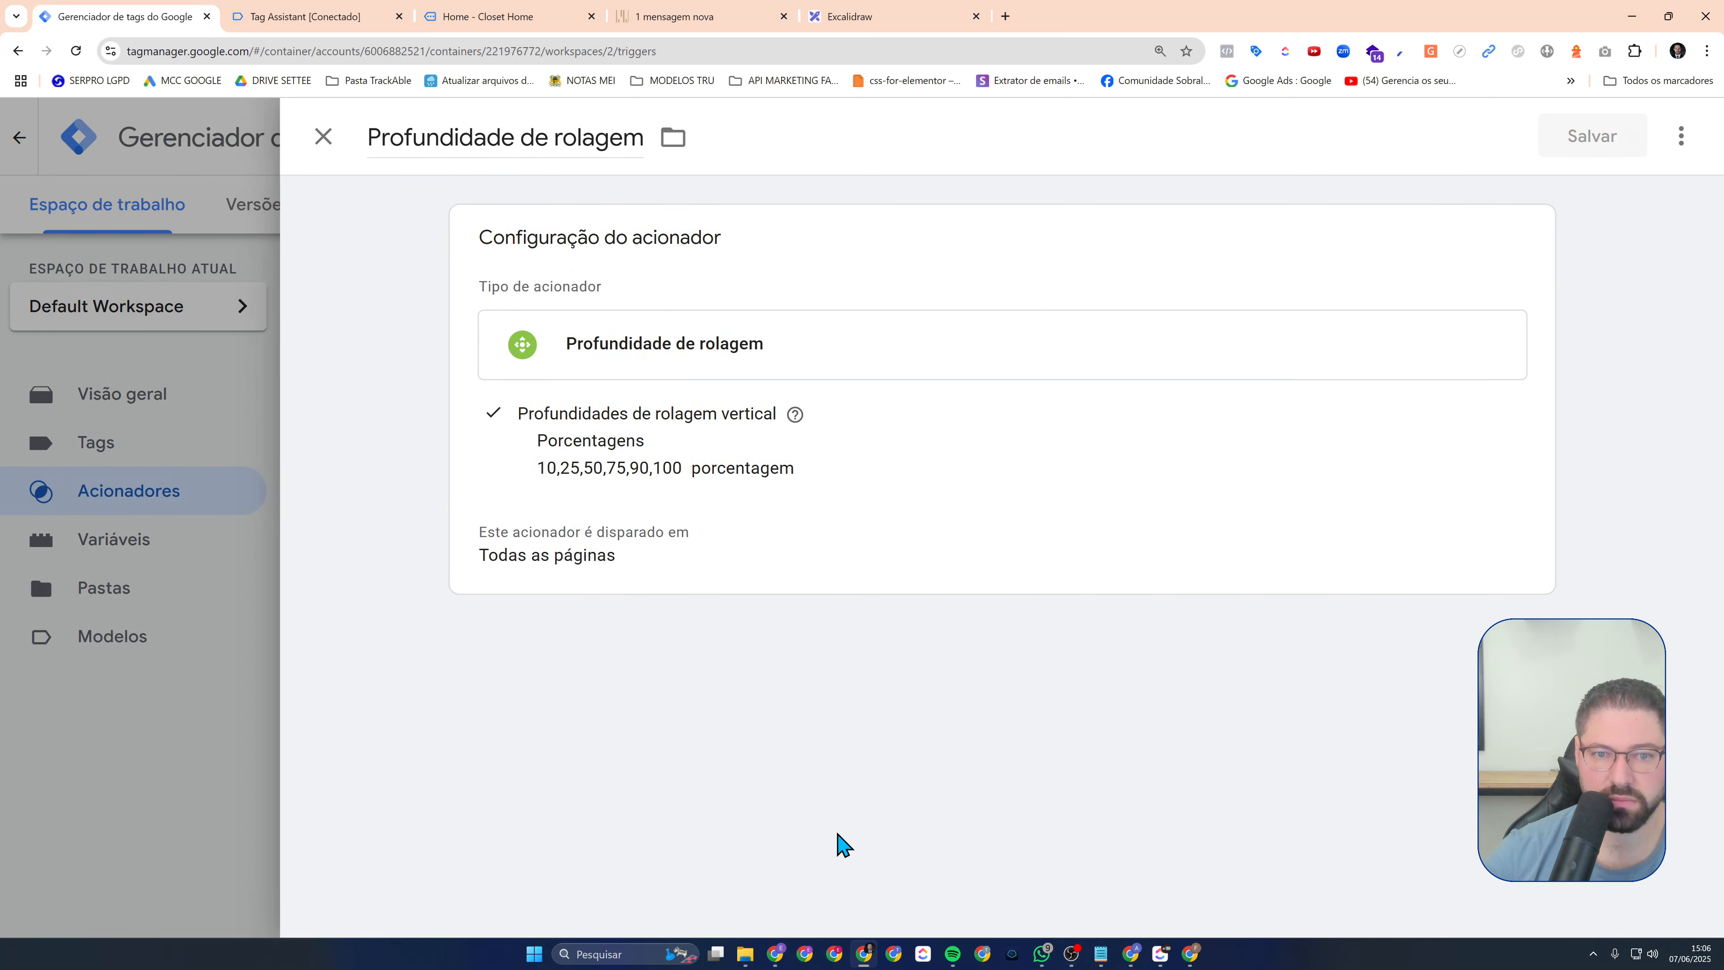
Preview the container in Tag Assistant and scroll down the connected Closet Home page to generate scroll depth events
left_click(1521, 211)
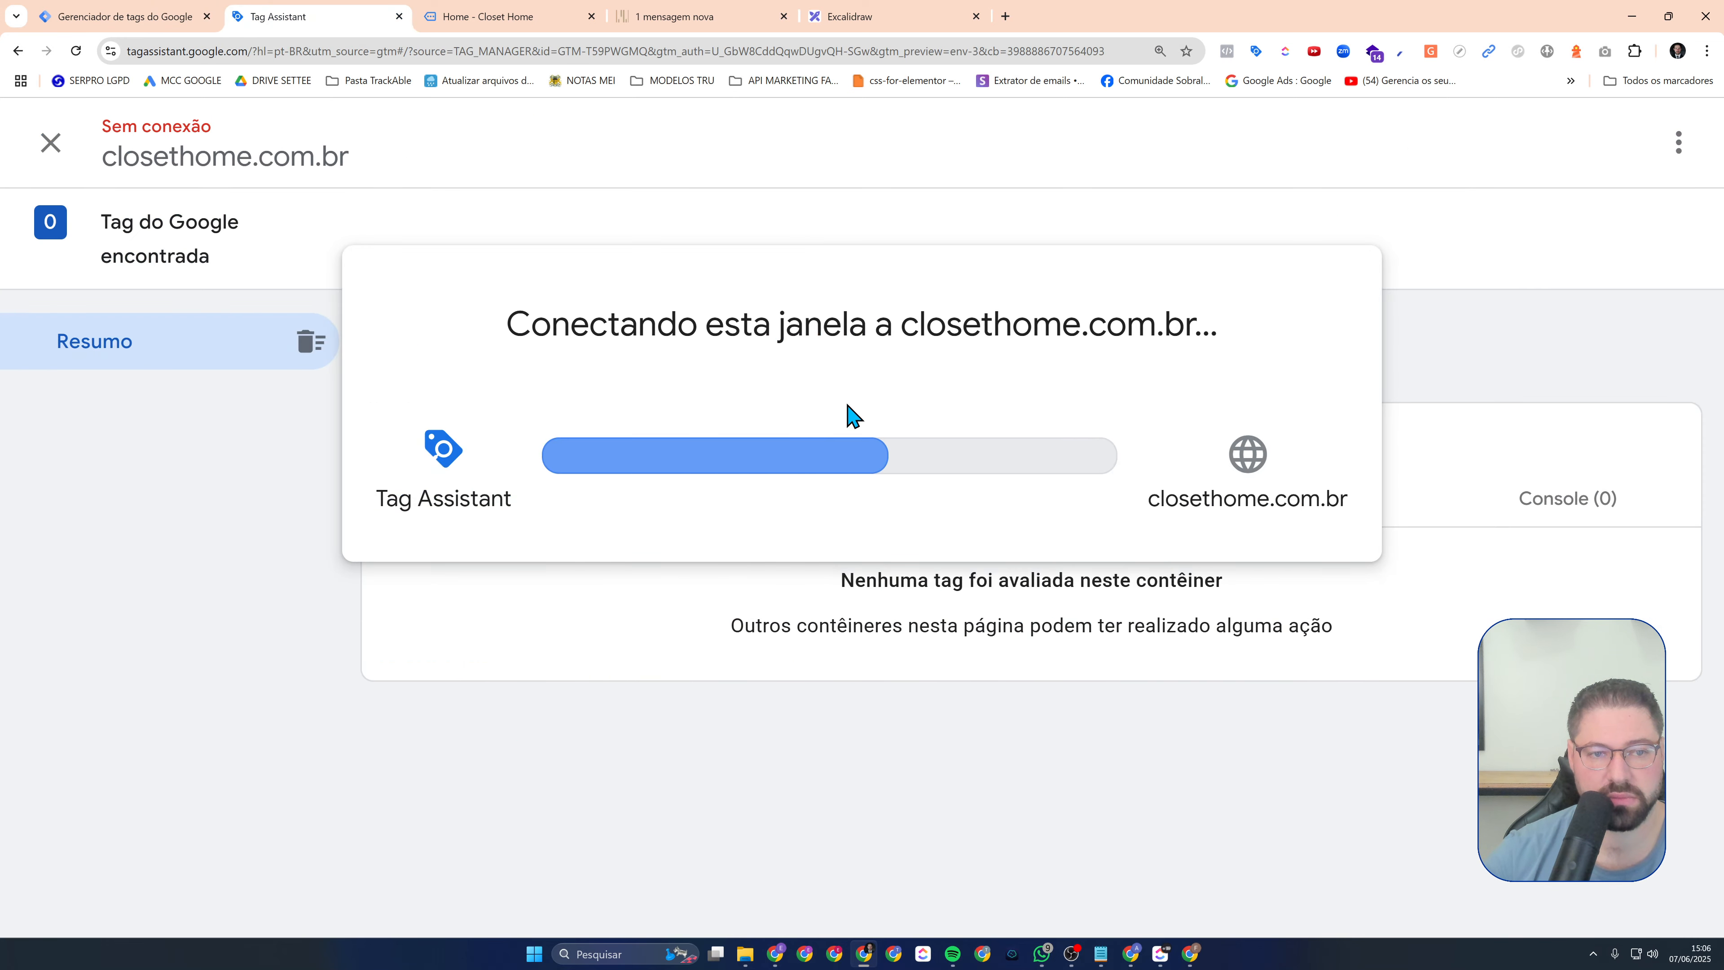
left_click(801, 664)
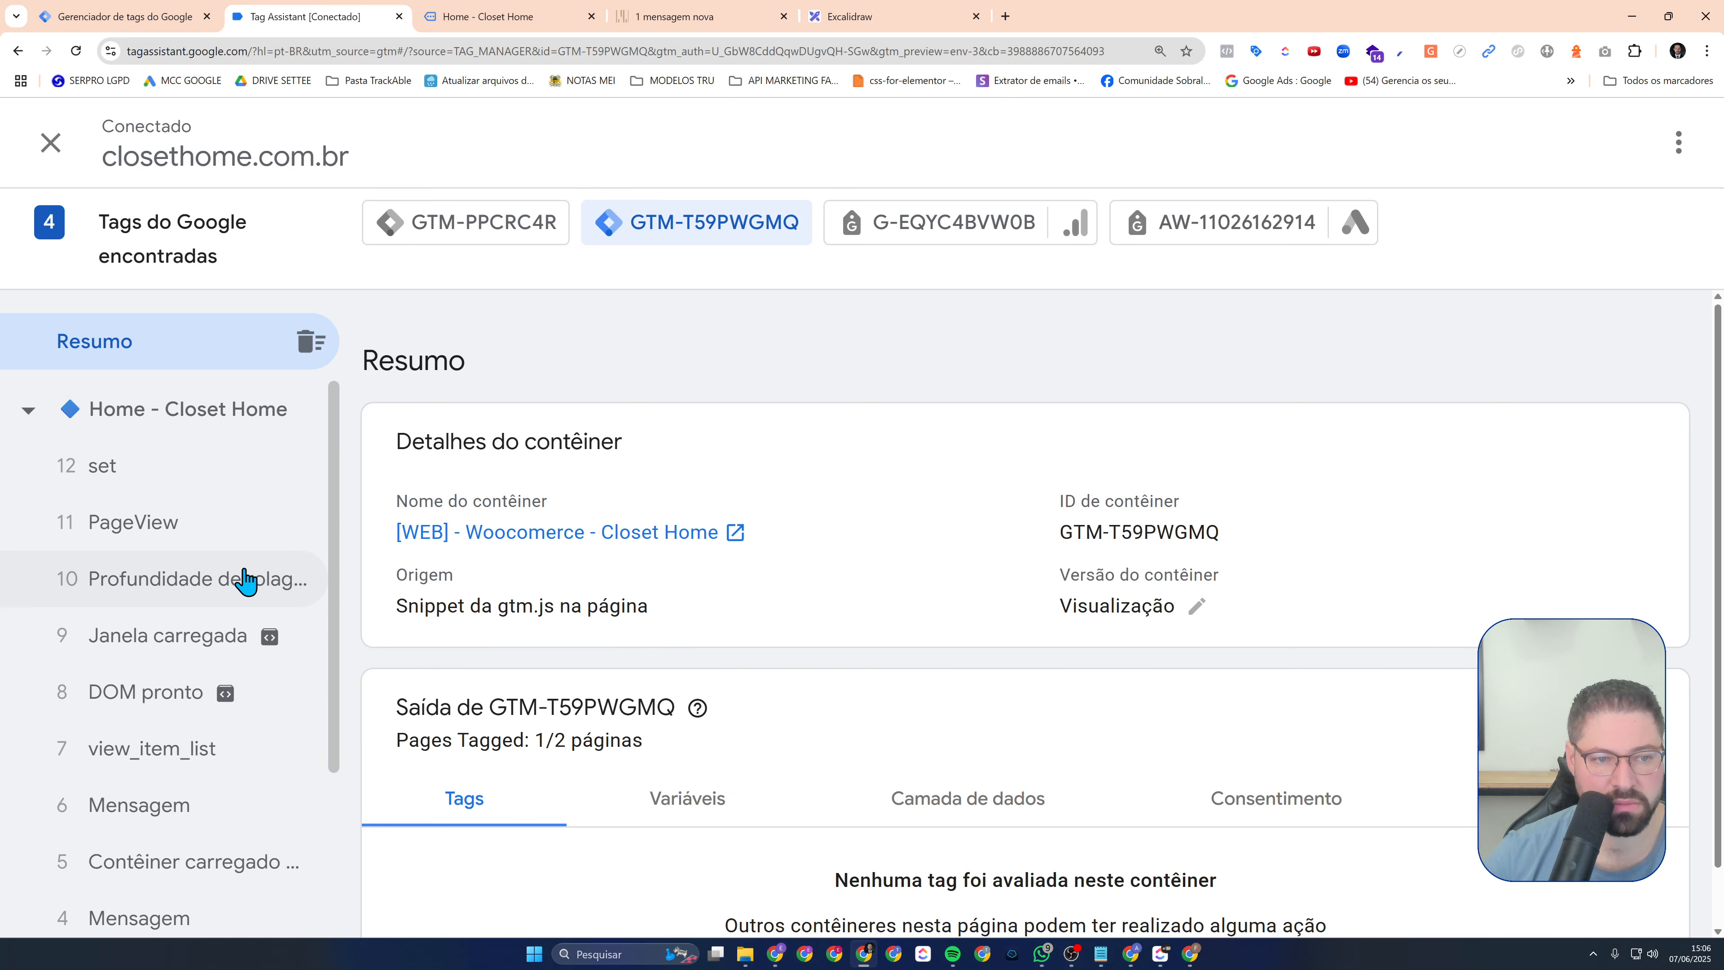
left_click(540, 24)
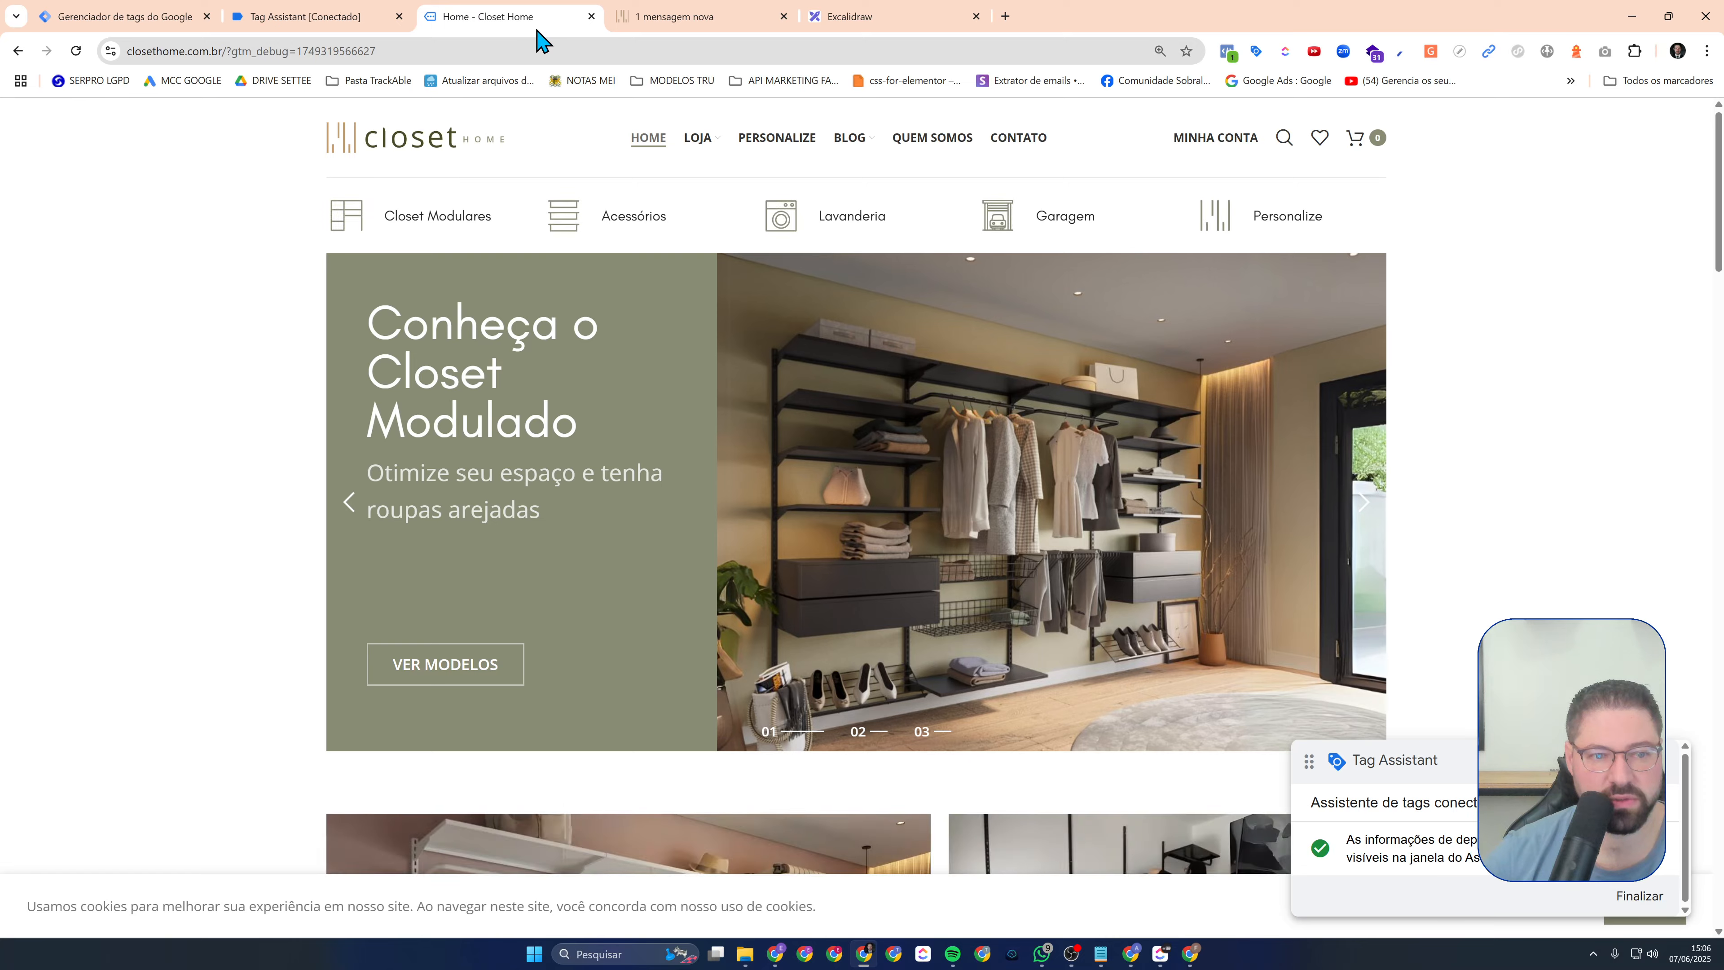
scroll(1063, 466, "down", 15)
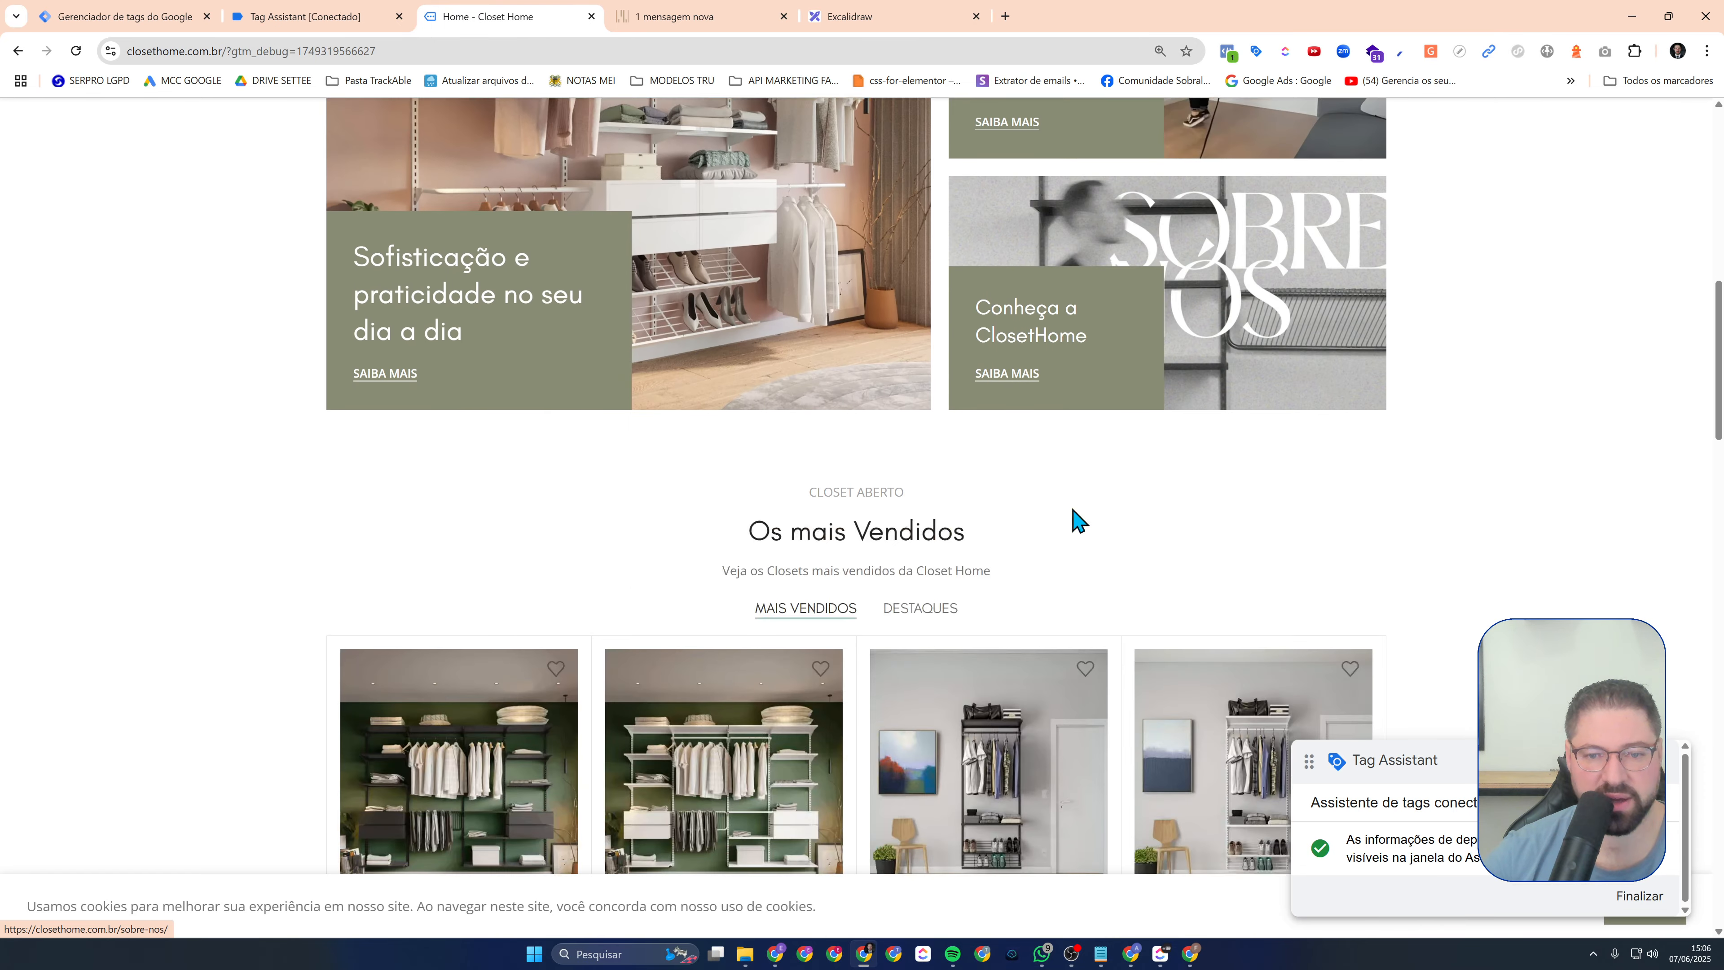
scroll(1073, 522, "down", 18)
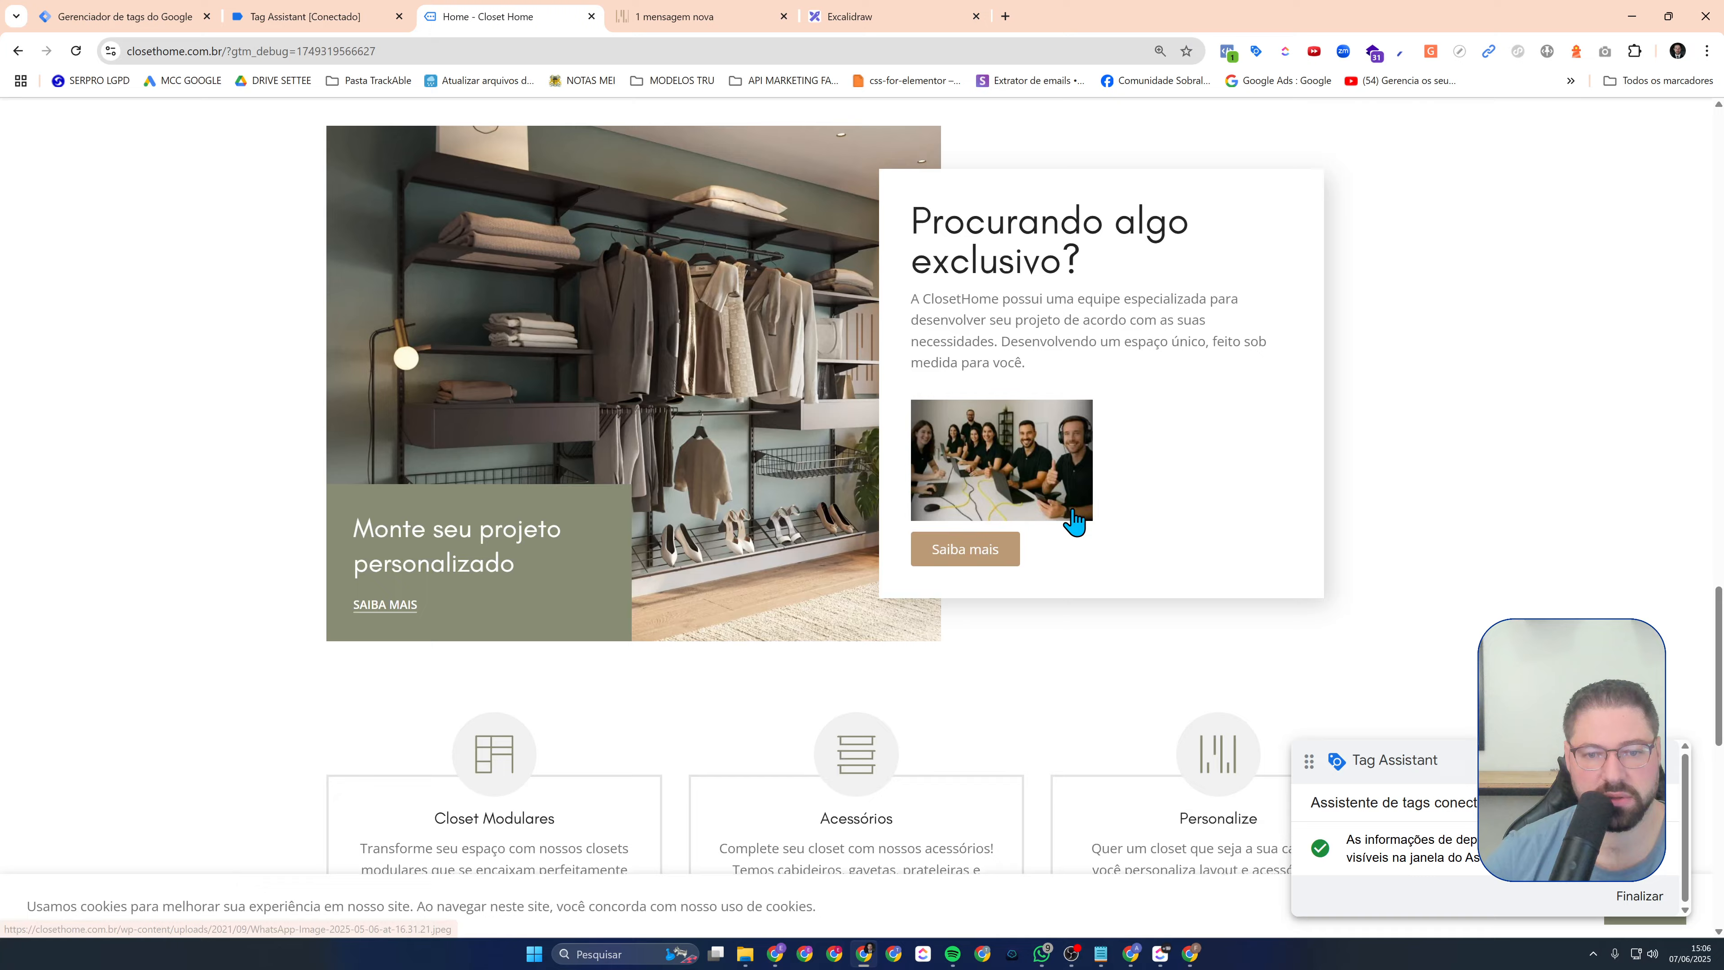
Examine the scroll depth variables of the "Profundidade de rolagem" events 13, 14 and 15 in Tag Assistant
left_click(272, 16)
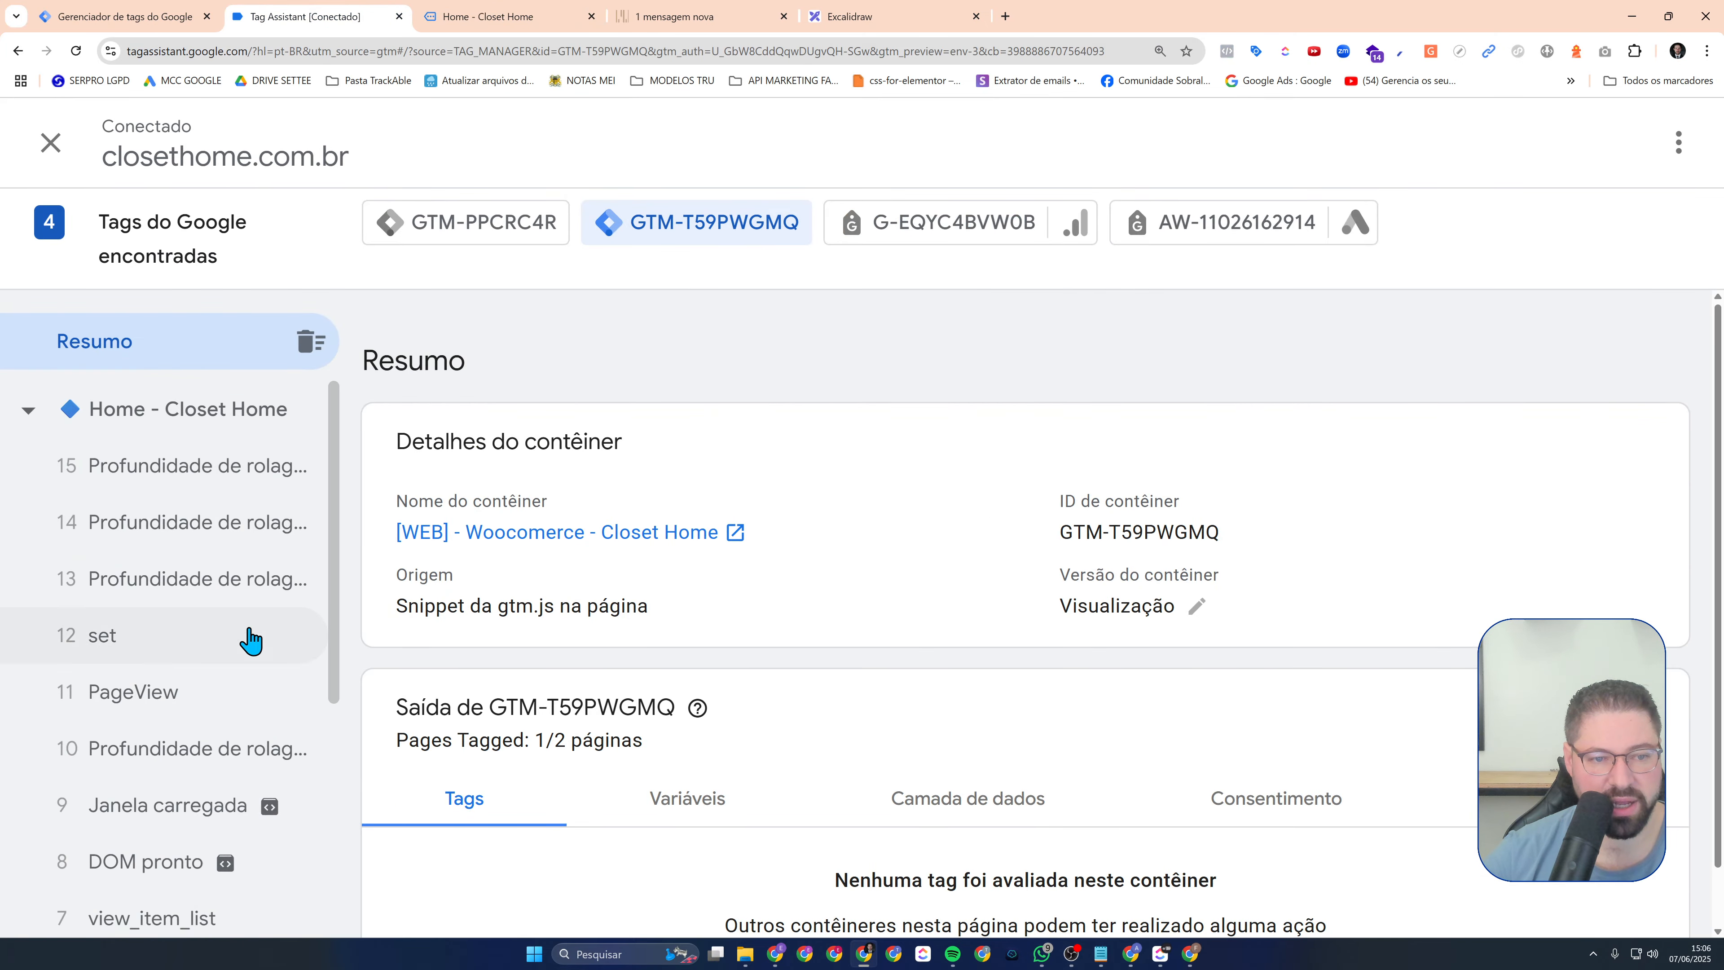
left_click(237, 591)
left_click(750, 672)
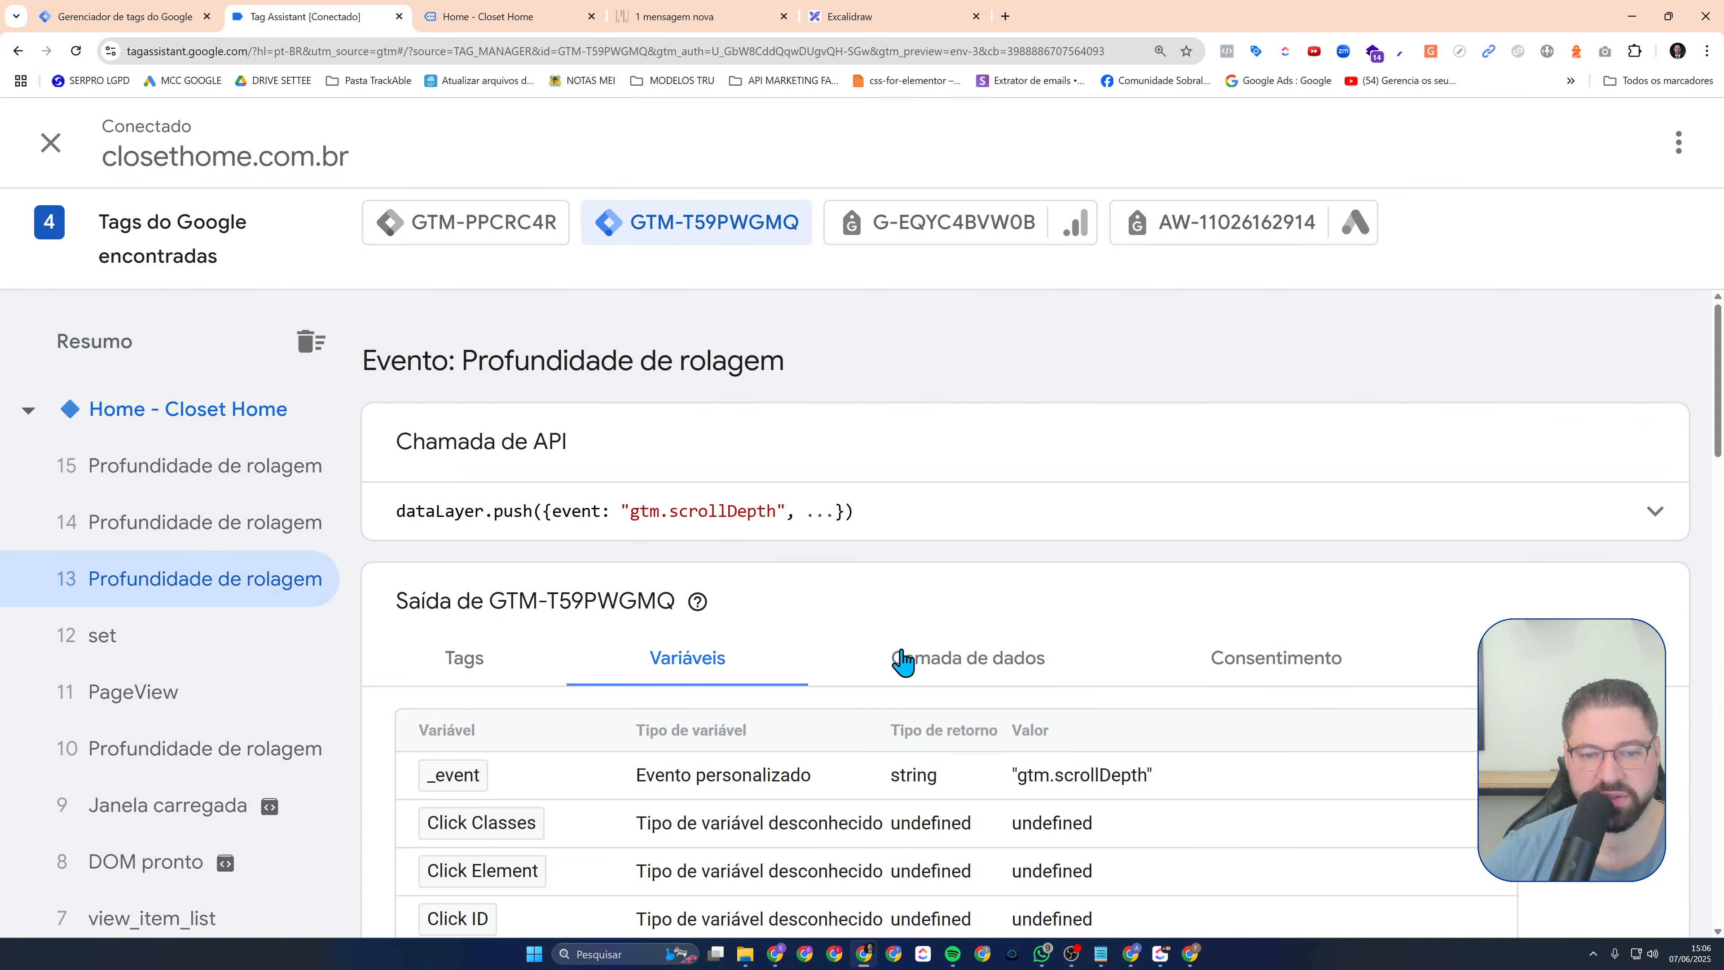
scroll(935, 508, "down", 15)
scroll(757, 595, "up", 1)
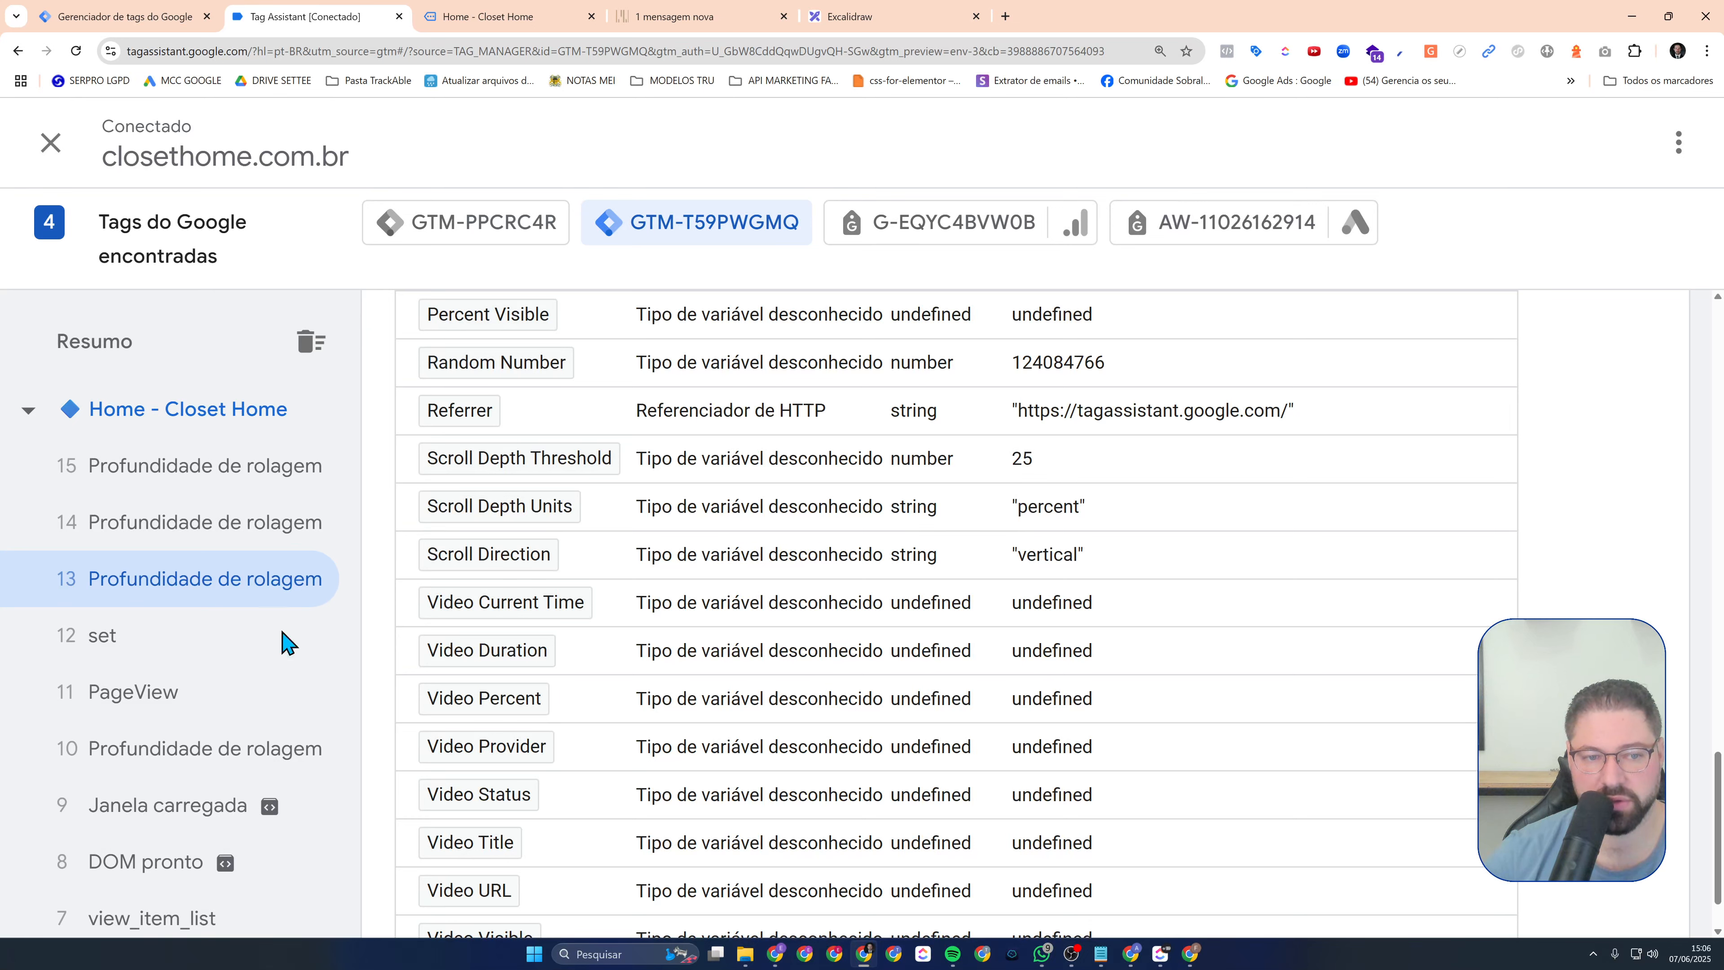
left_click(260, 538)
left_click(234, 487)
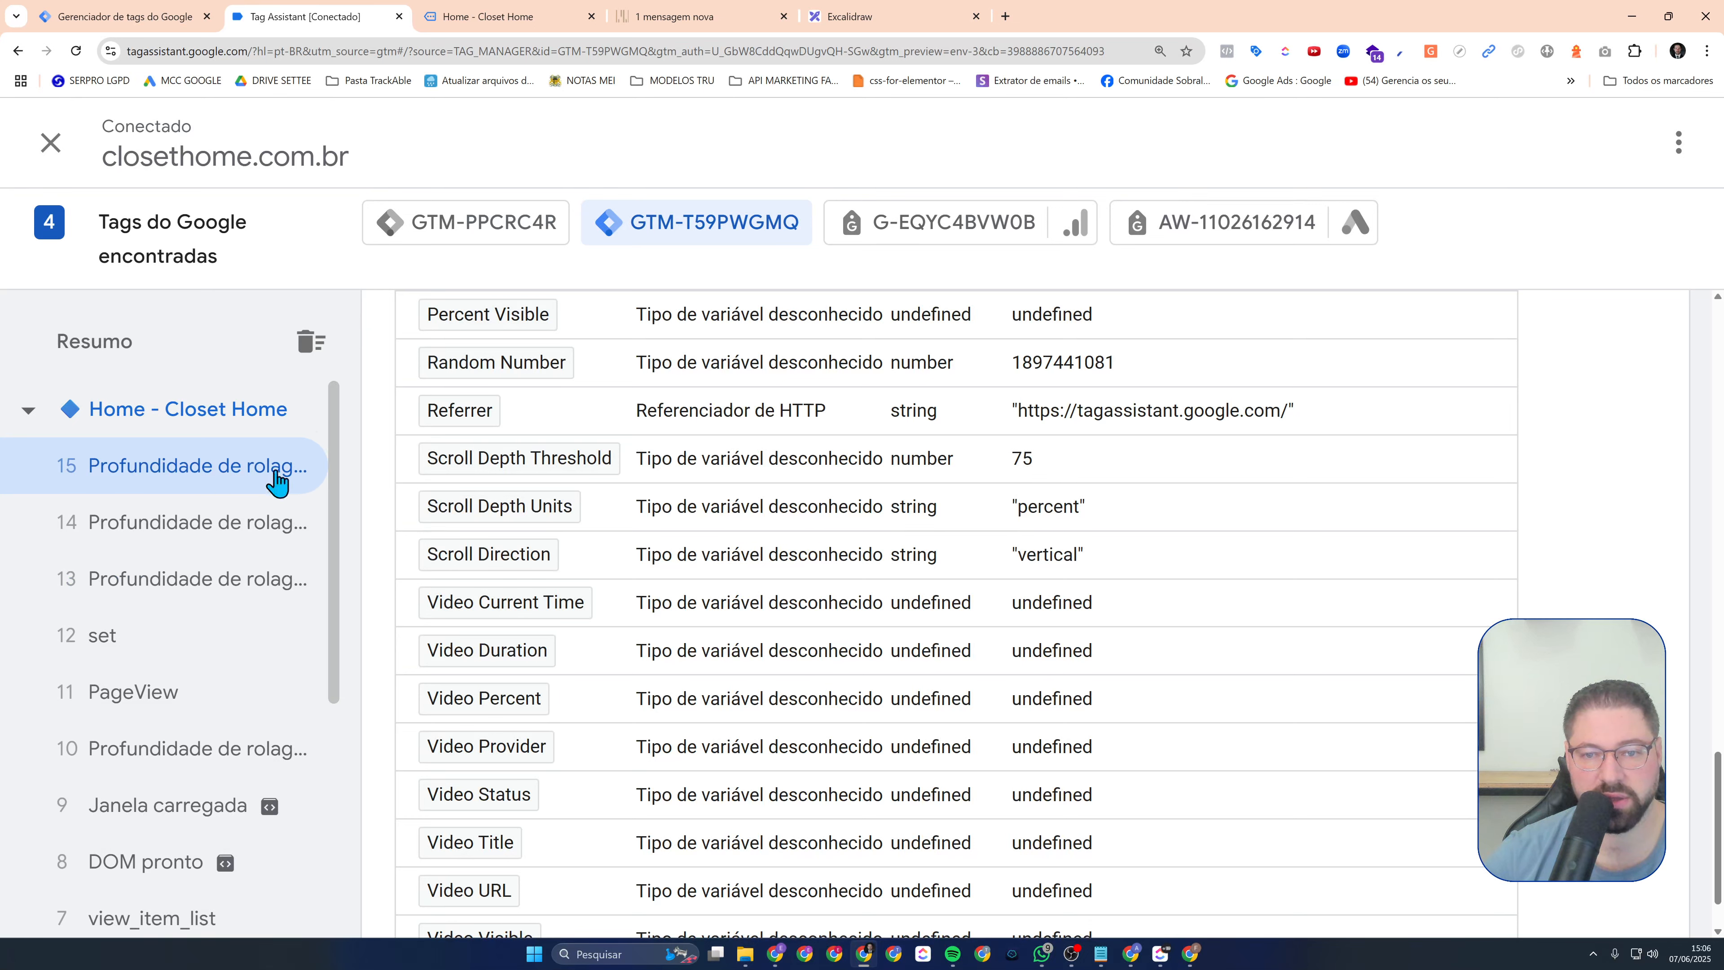
Scroll the store page to its end and examine the variables of the new scroll events 17 and 18 in Tag Assistant
left_click(461, 19)
scroll(832, 549, "down", 5)
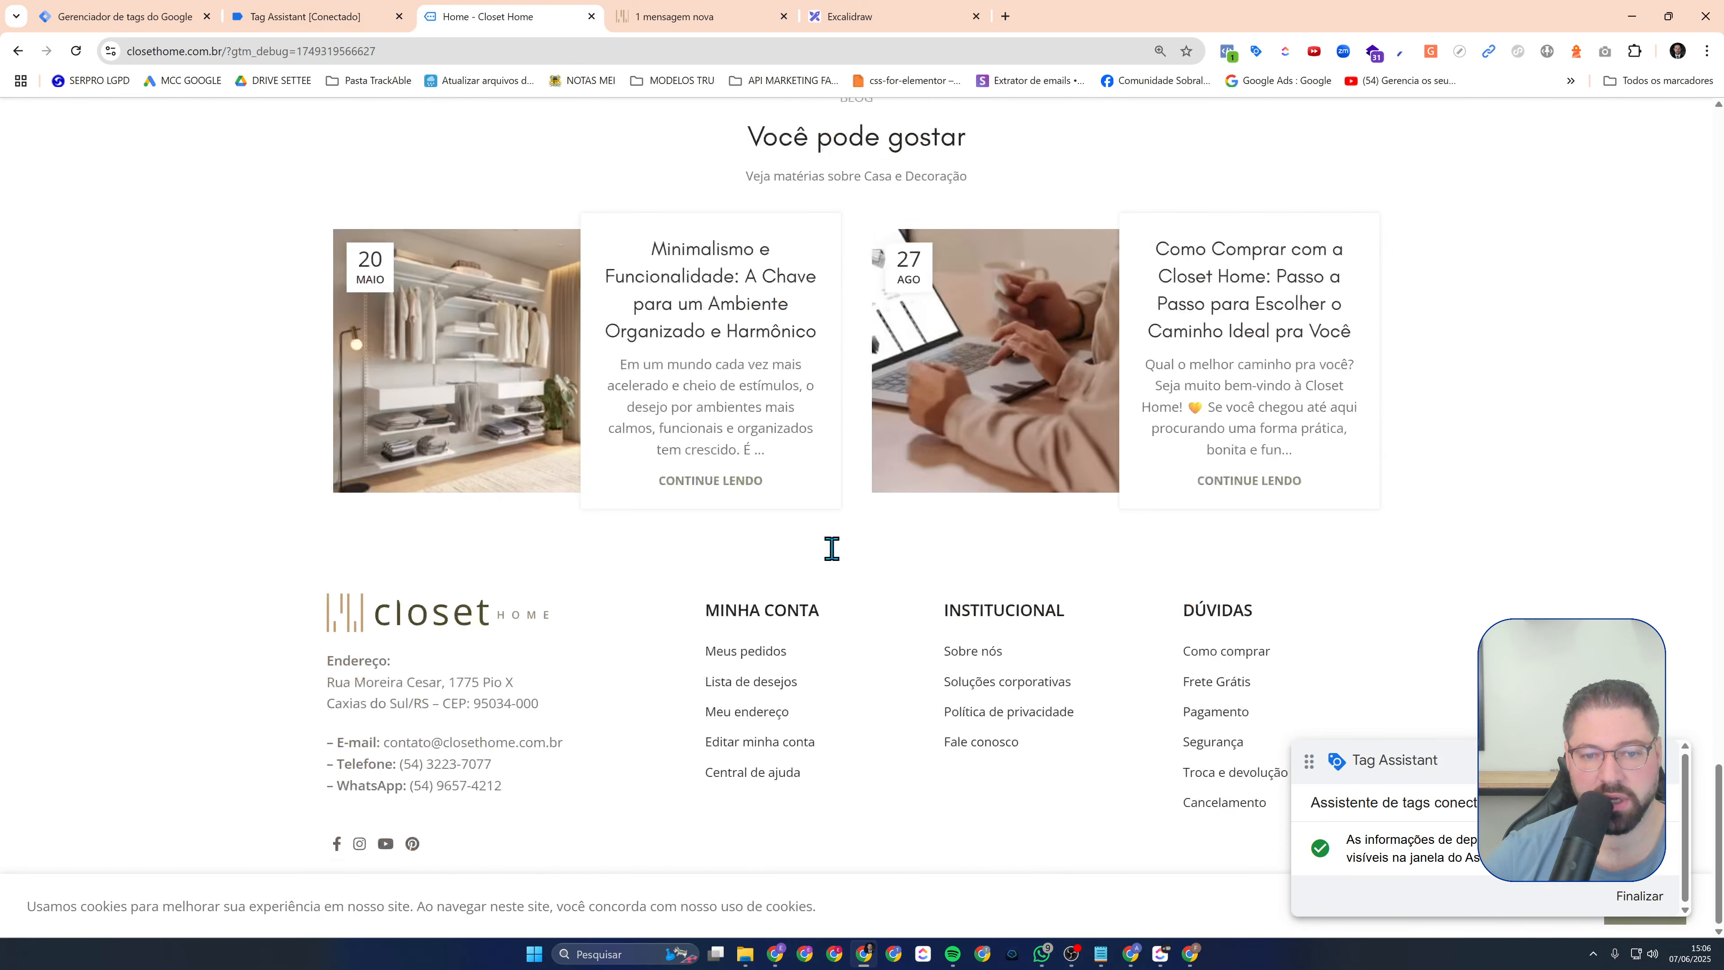
left_click(271, 18)
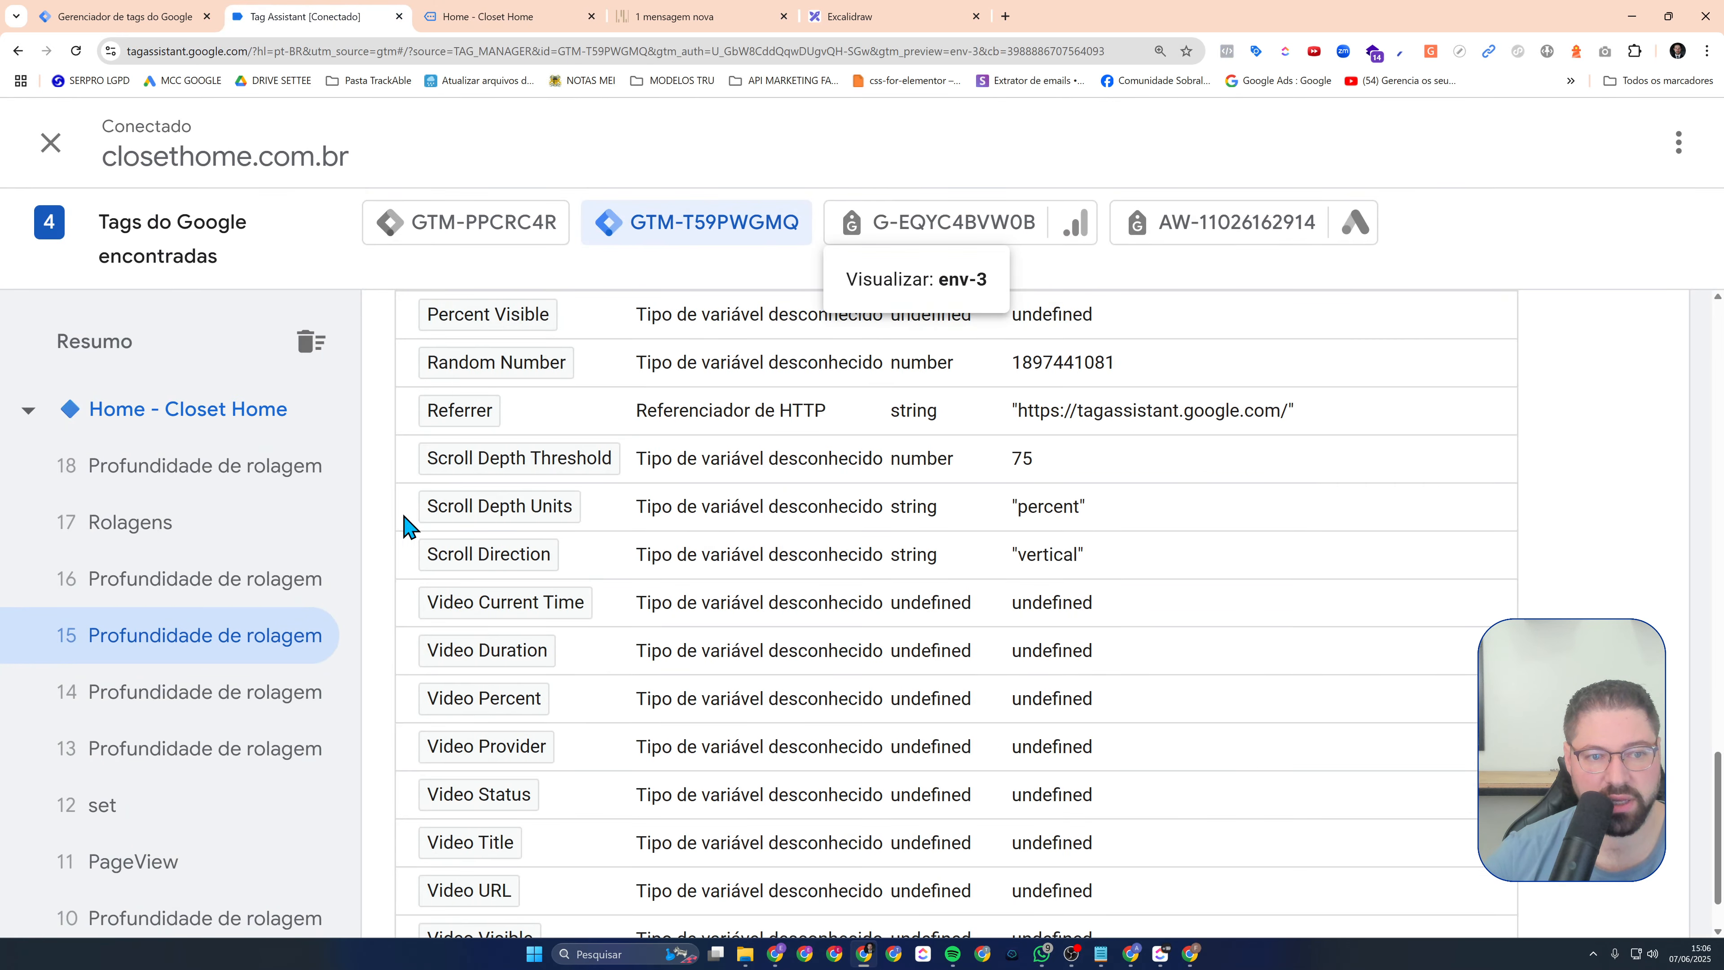
left_click(147, 537)
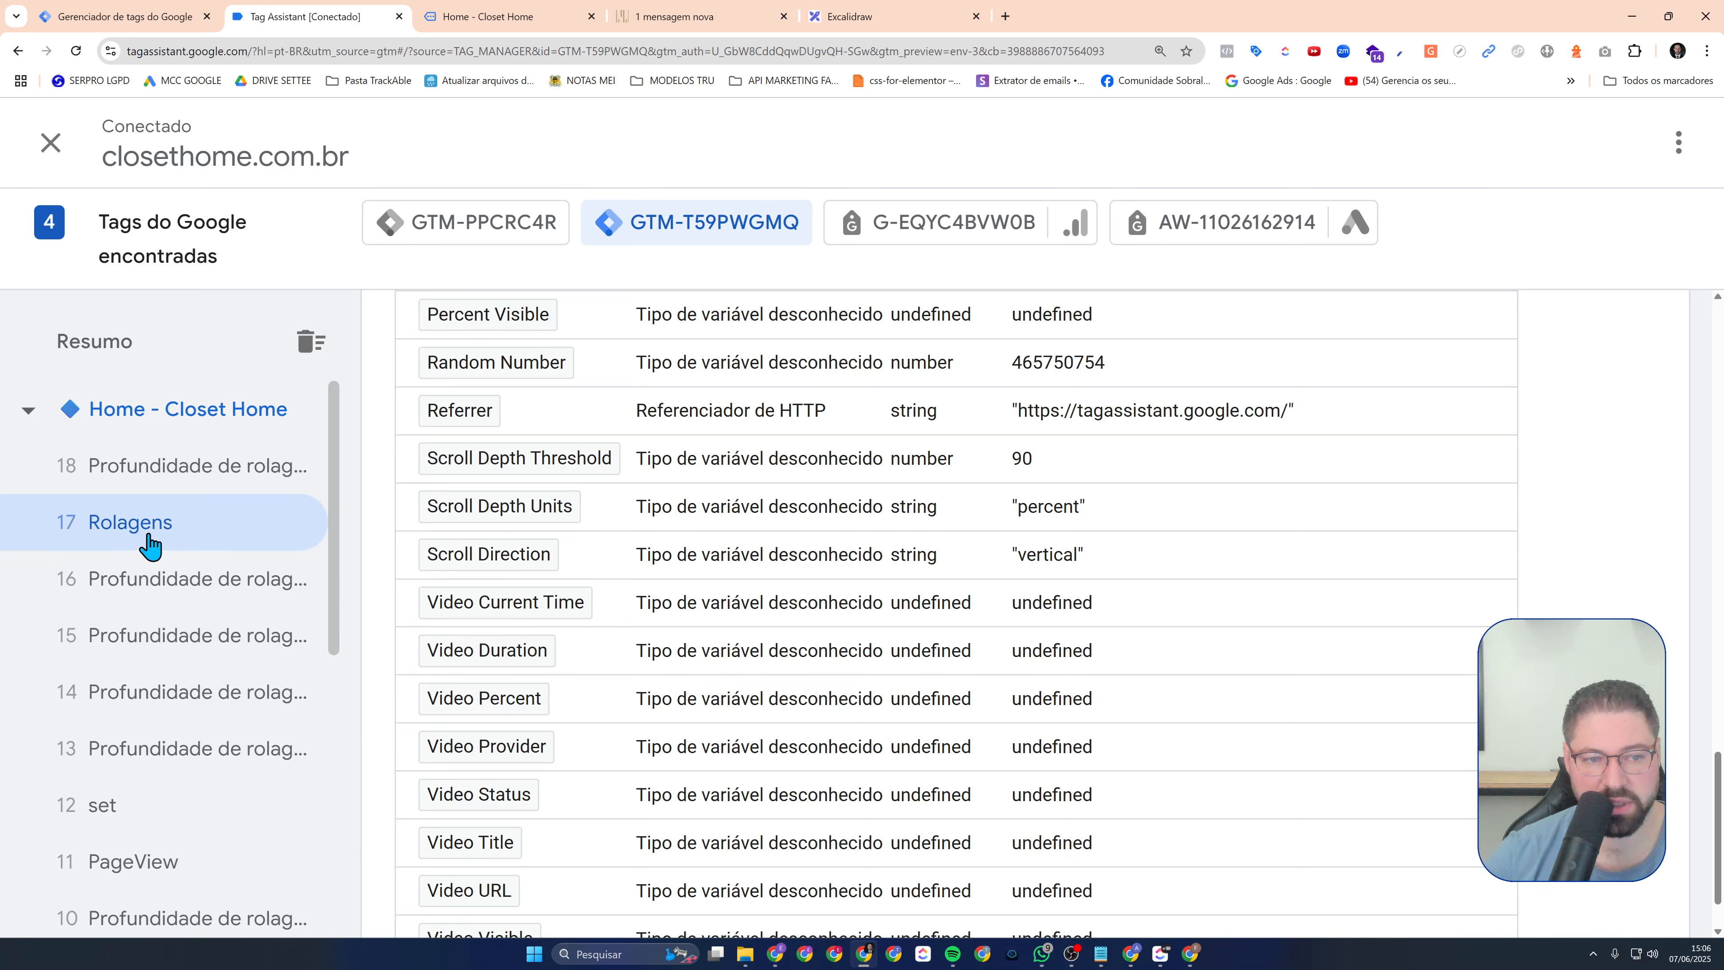
left_click(183, 476)
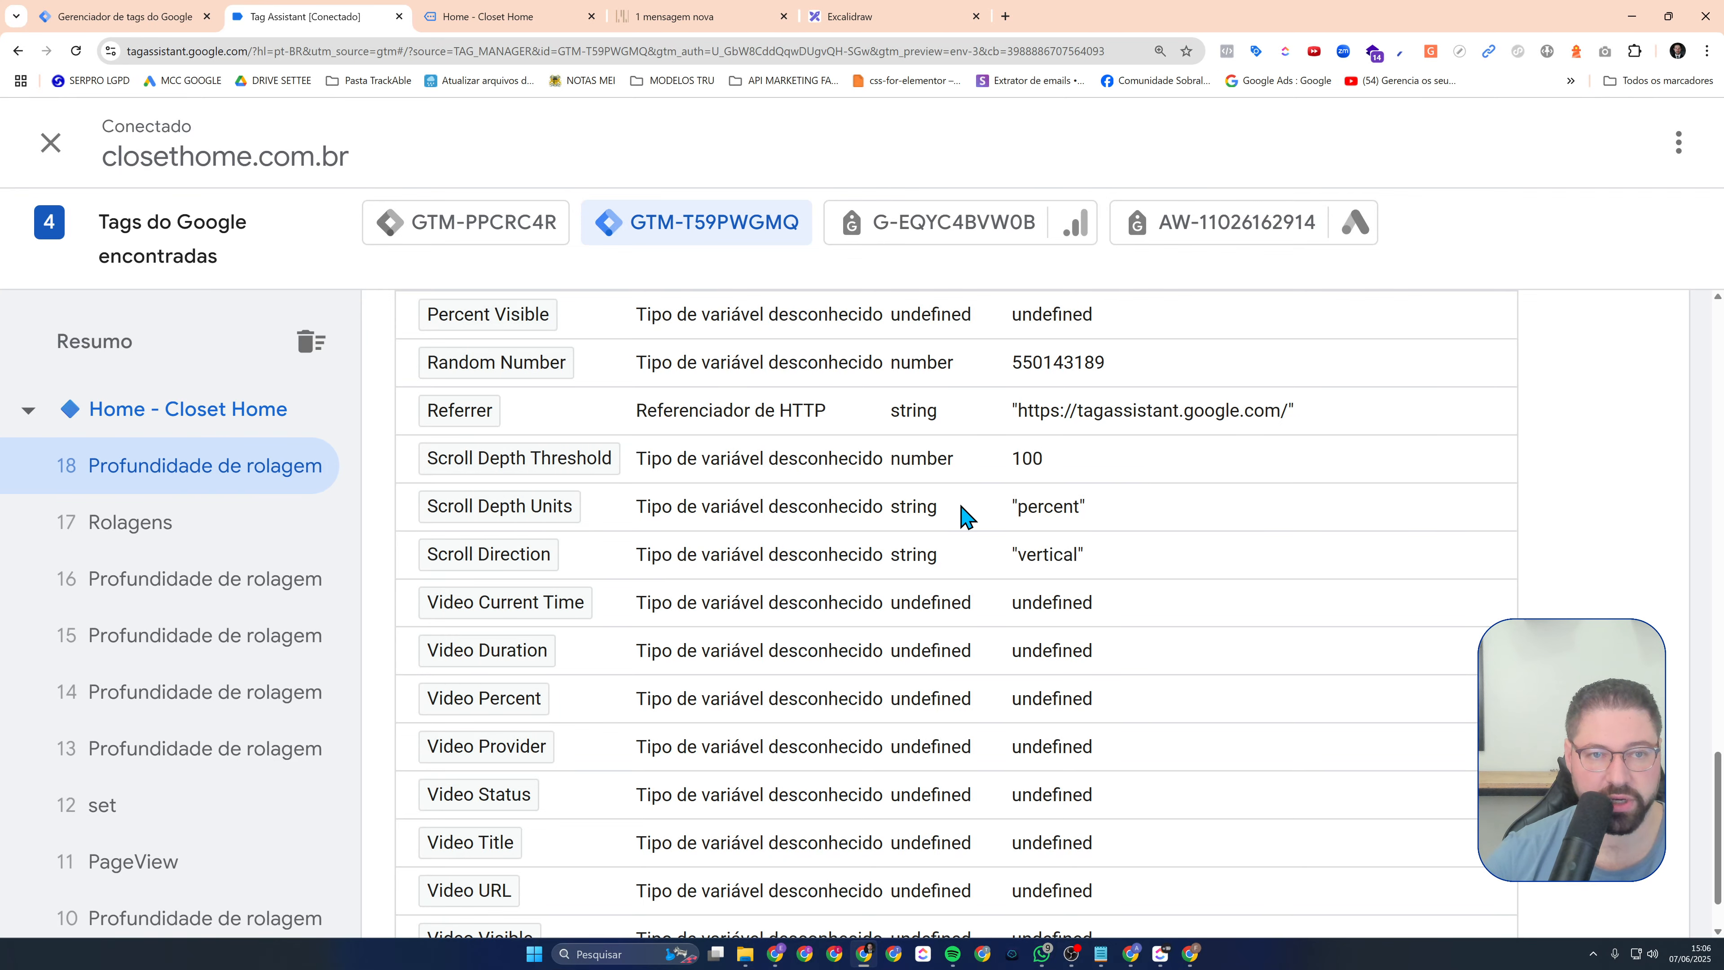
Delete the "Profundidade de rolagem" trigger from the Tag Manager workspace
left_click(130, 10)
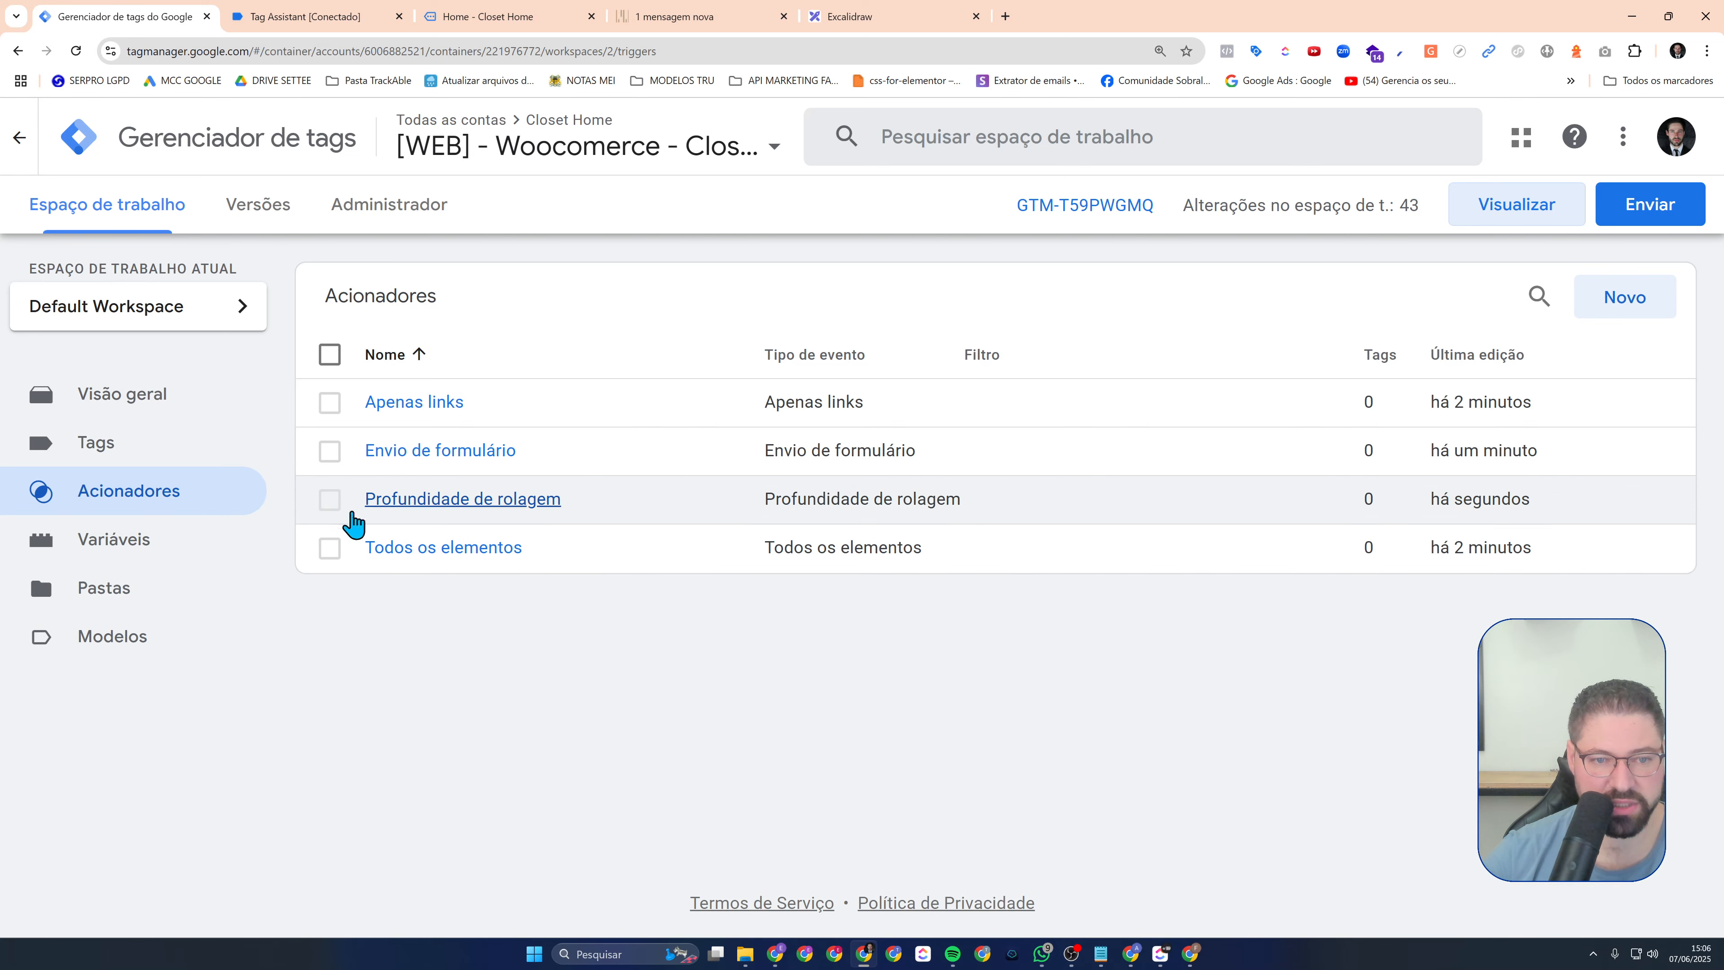
left_click(331, 500)
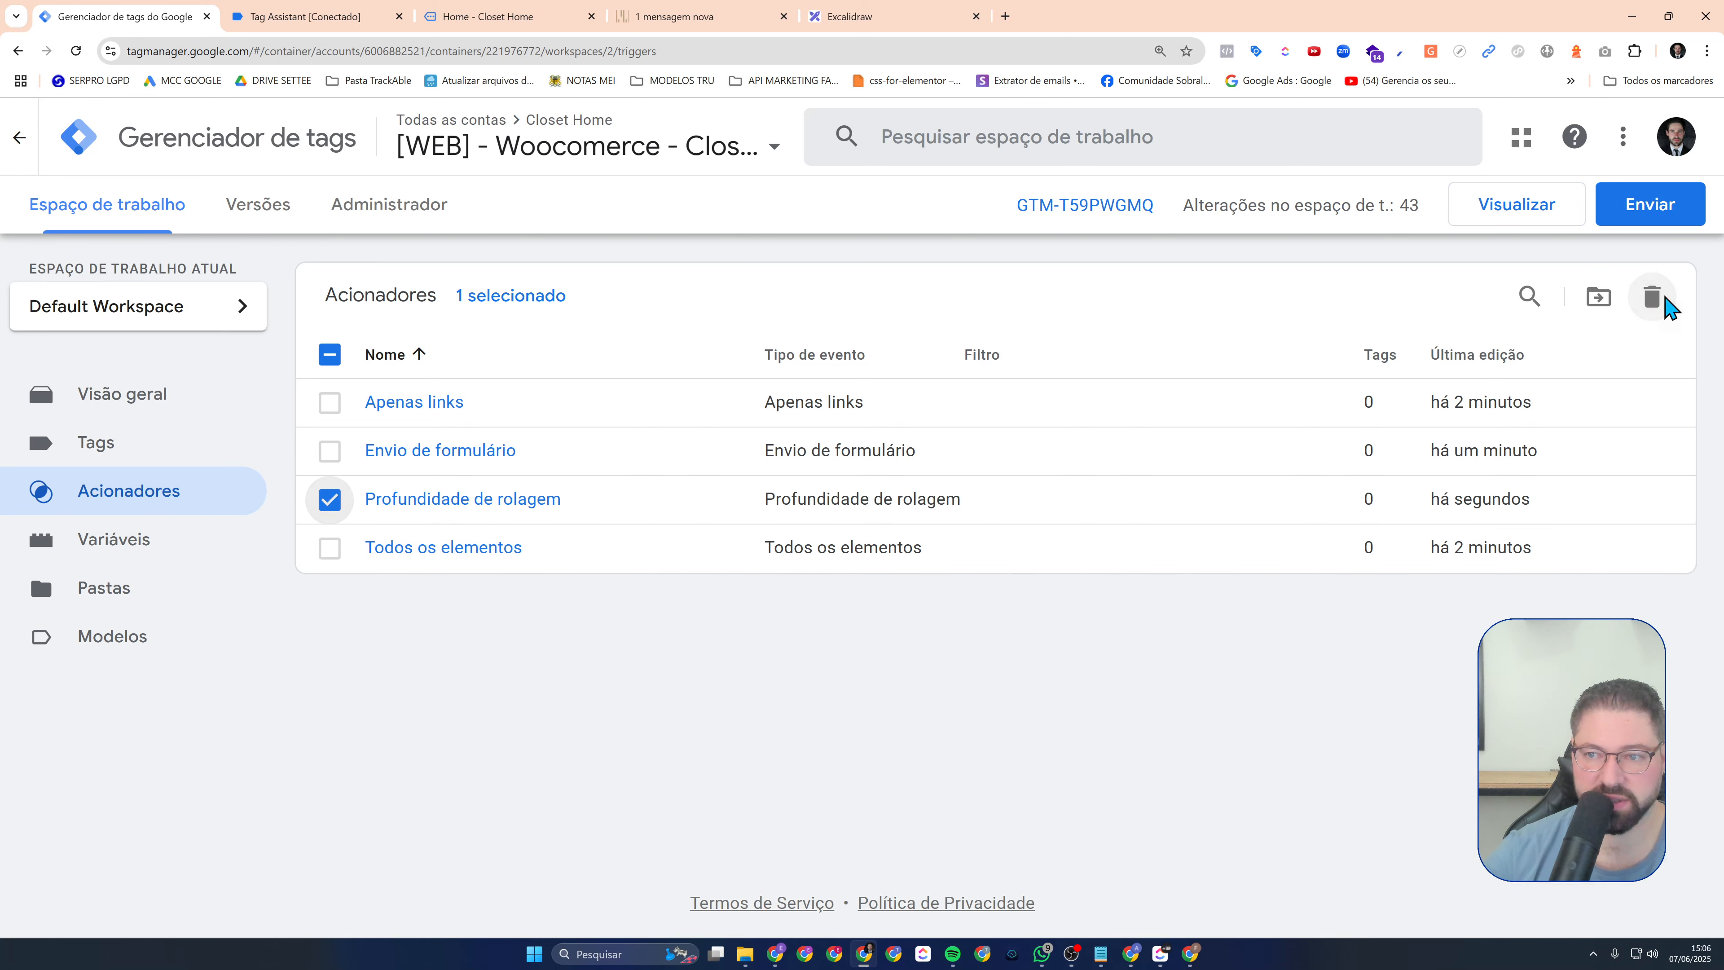
left_click(1653, 299)
left_click(1073, 421)
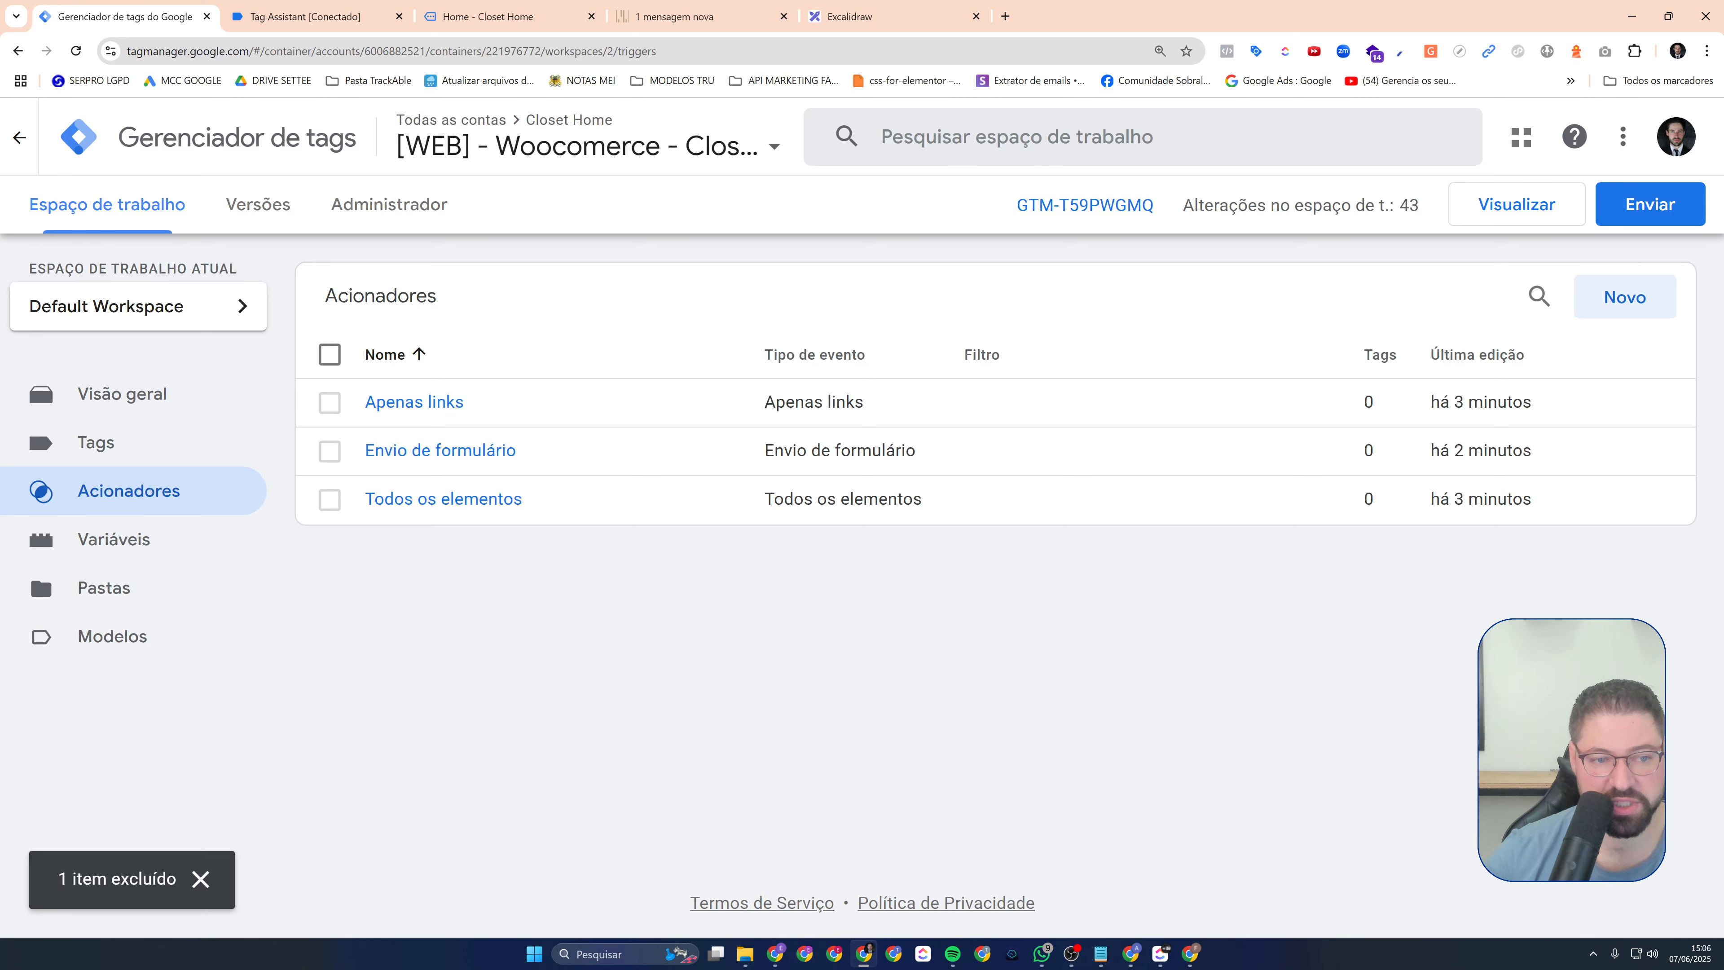
Examine the workspace's variable list, from the enabled built-in variables to the user-defined section
left_click(165, 542)
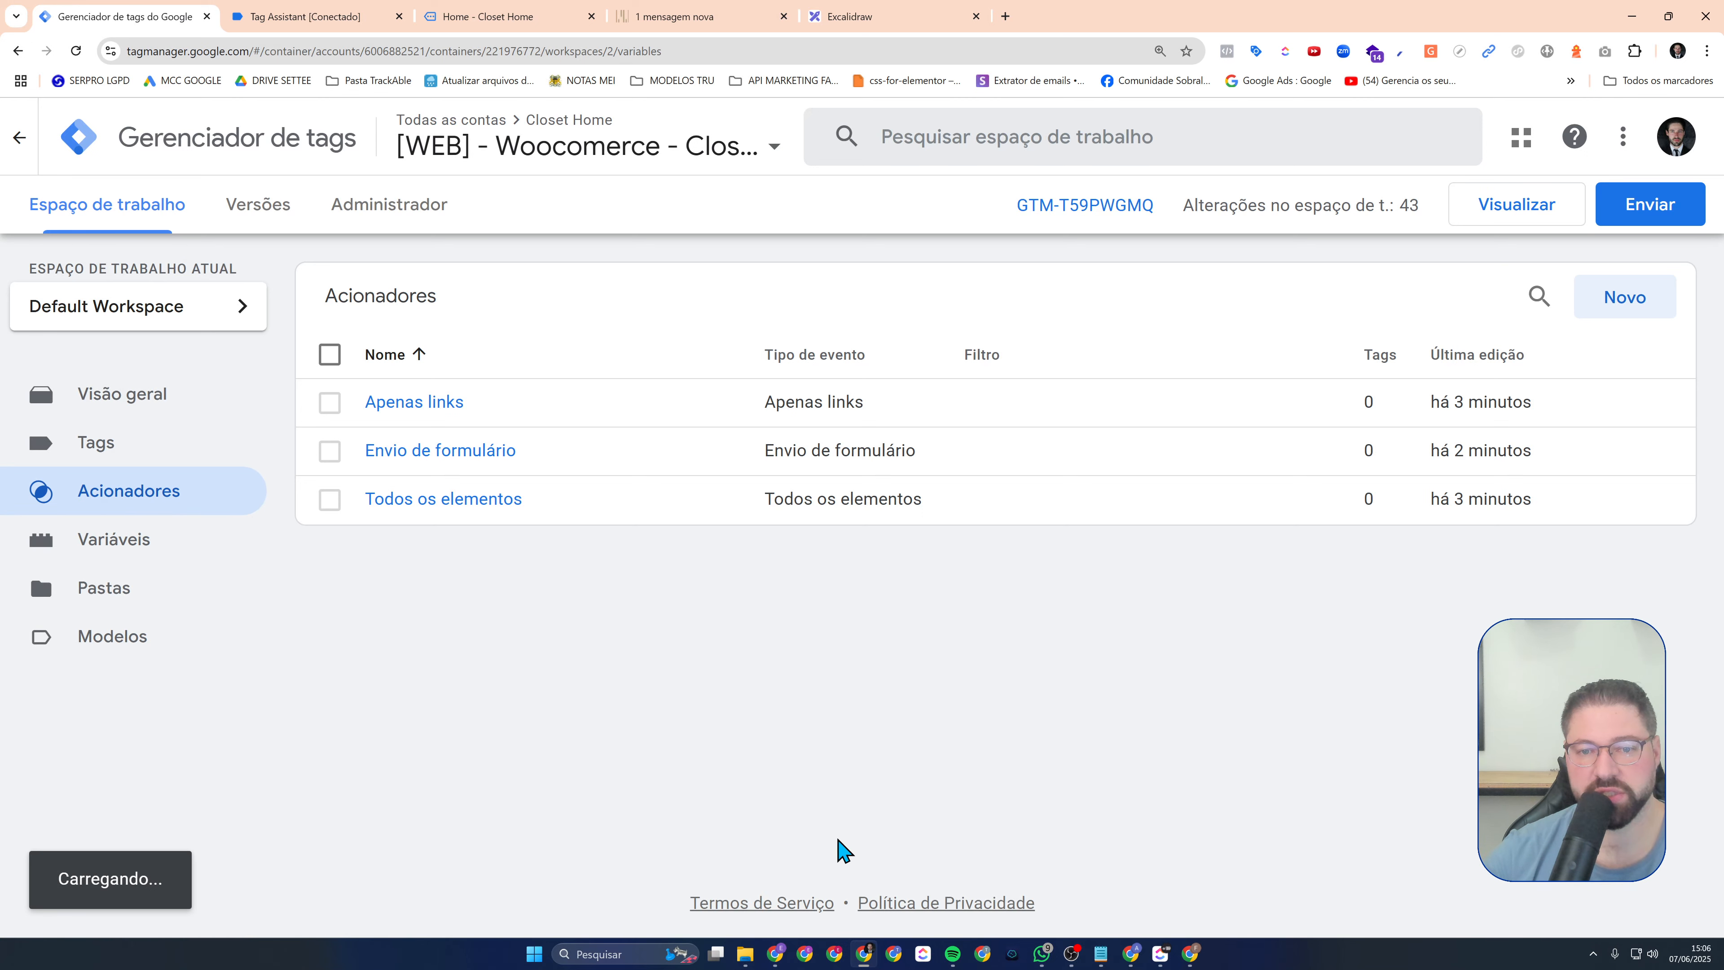
left_click(109, 543)
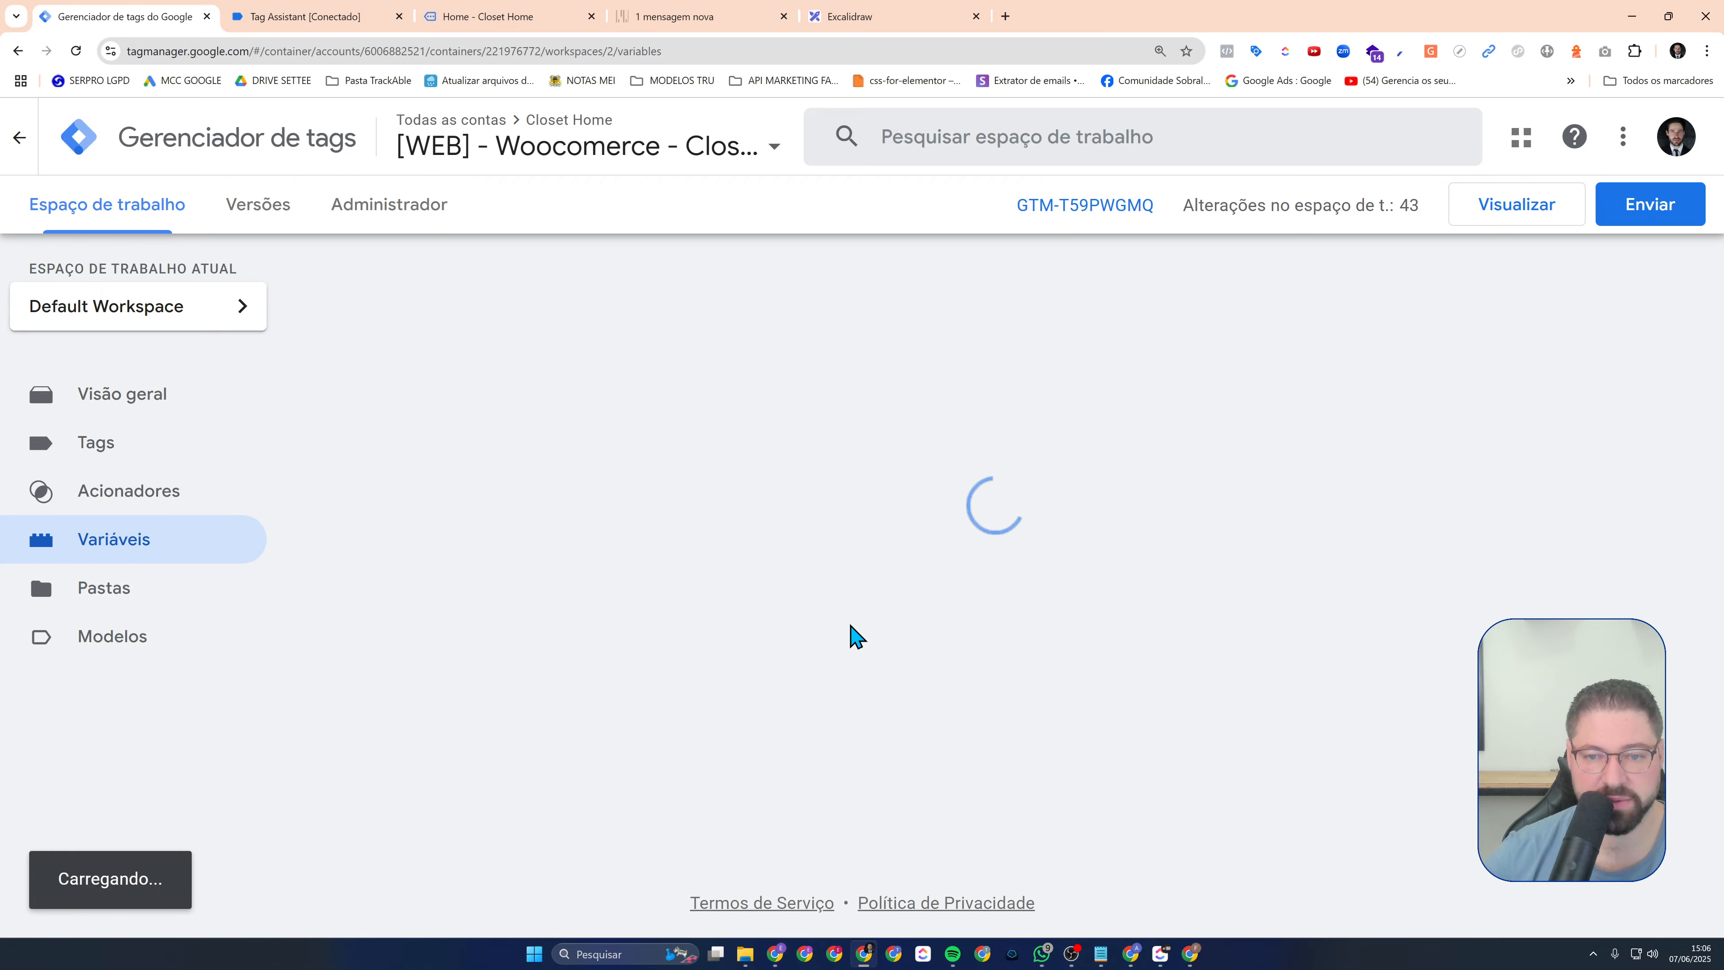
scroll(1222, 645, "down", 8)
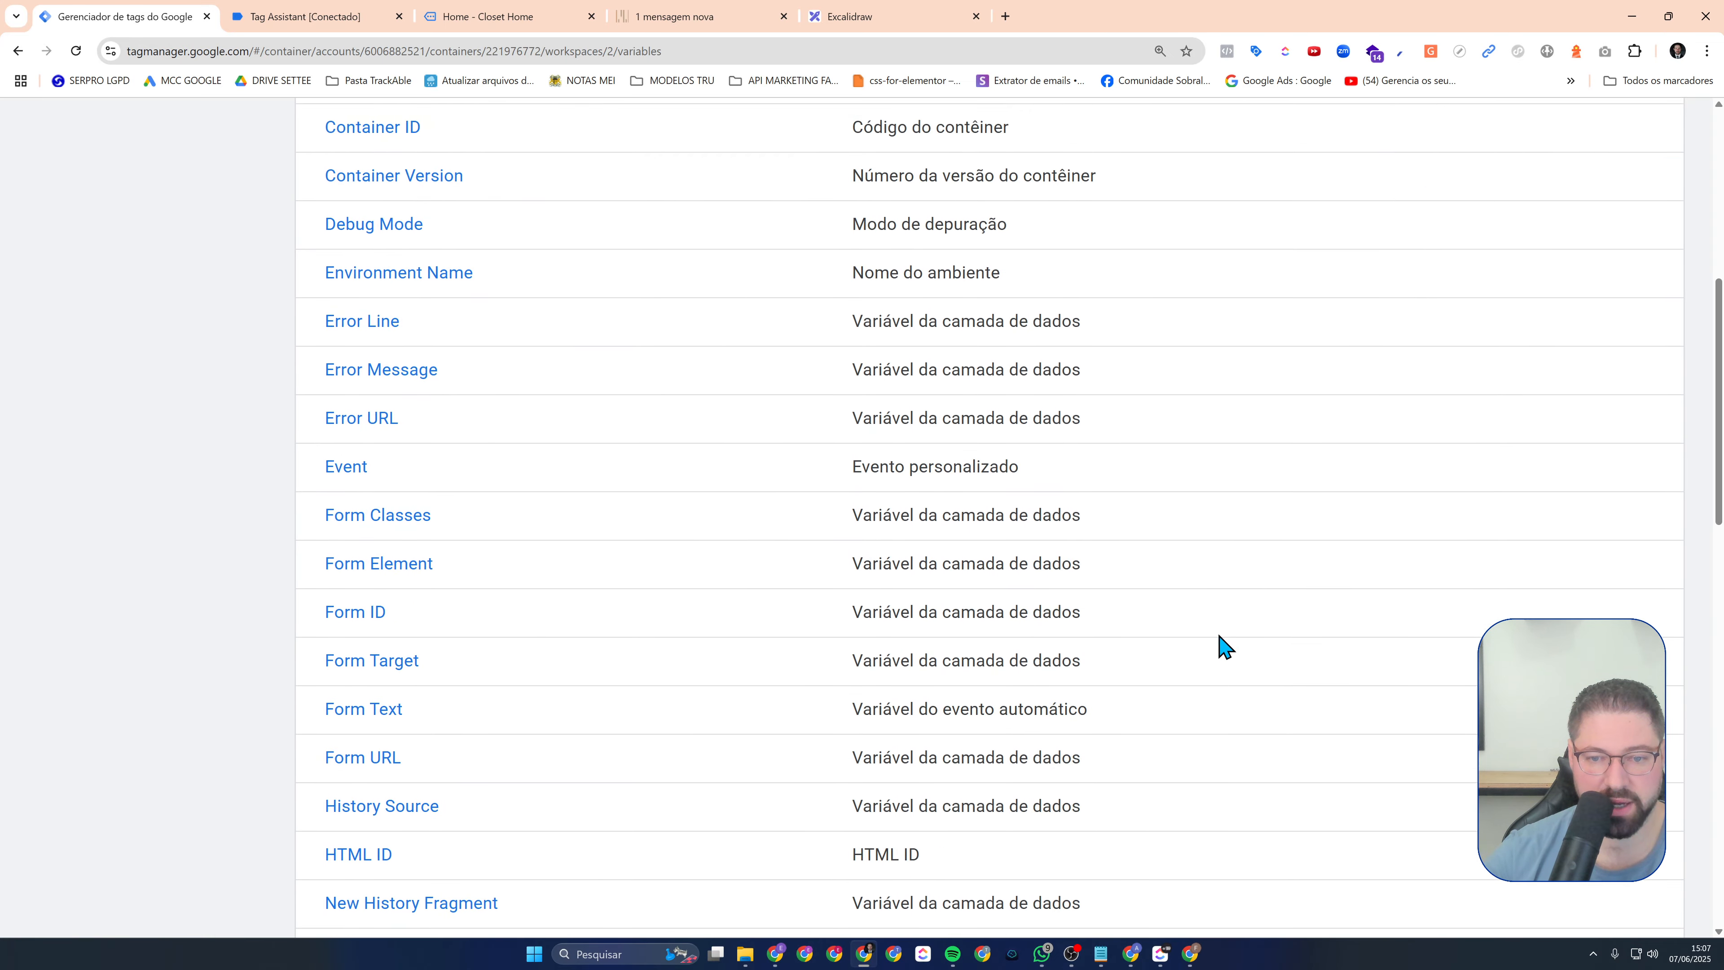
scroll(1222, 646, "down", 15)
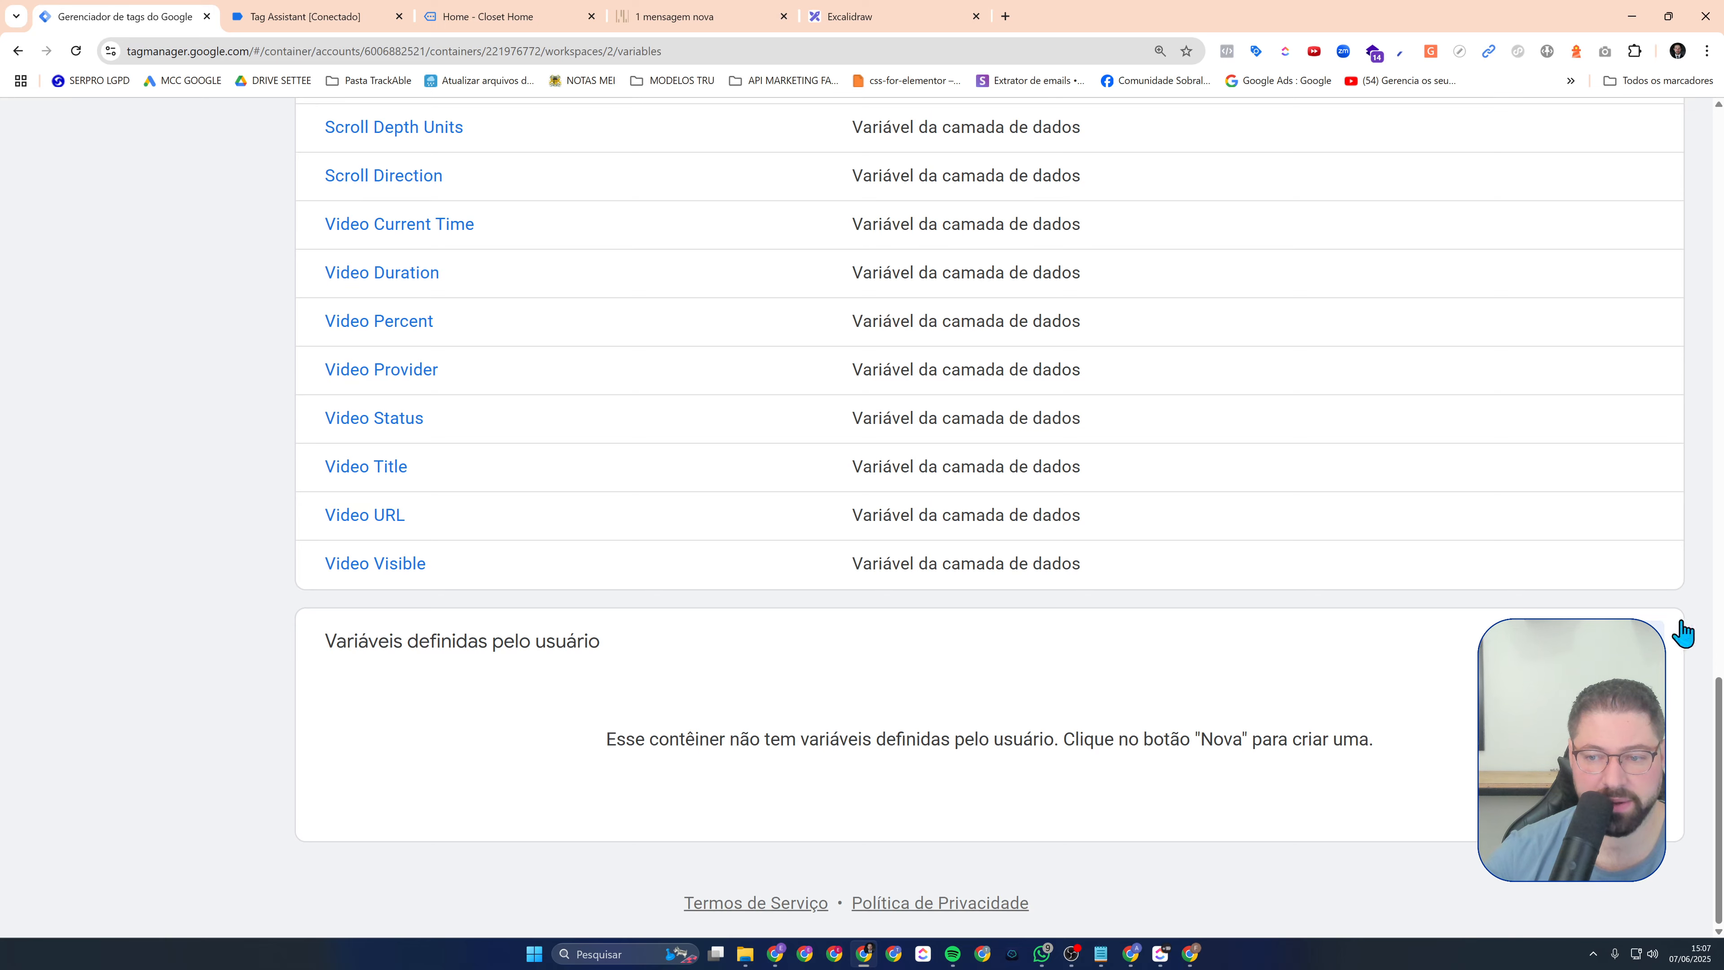
scroll(1215, 798, "up", 20)
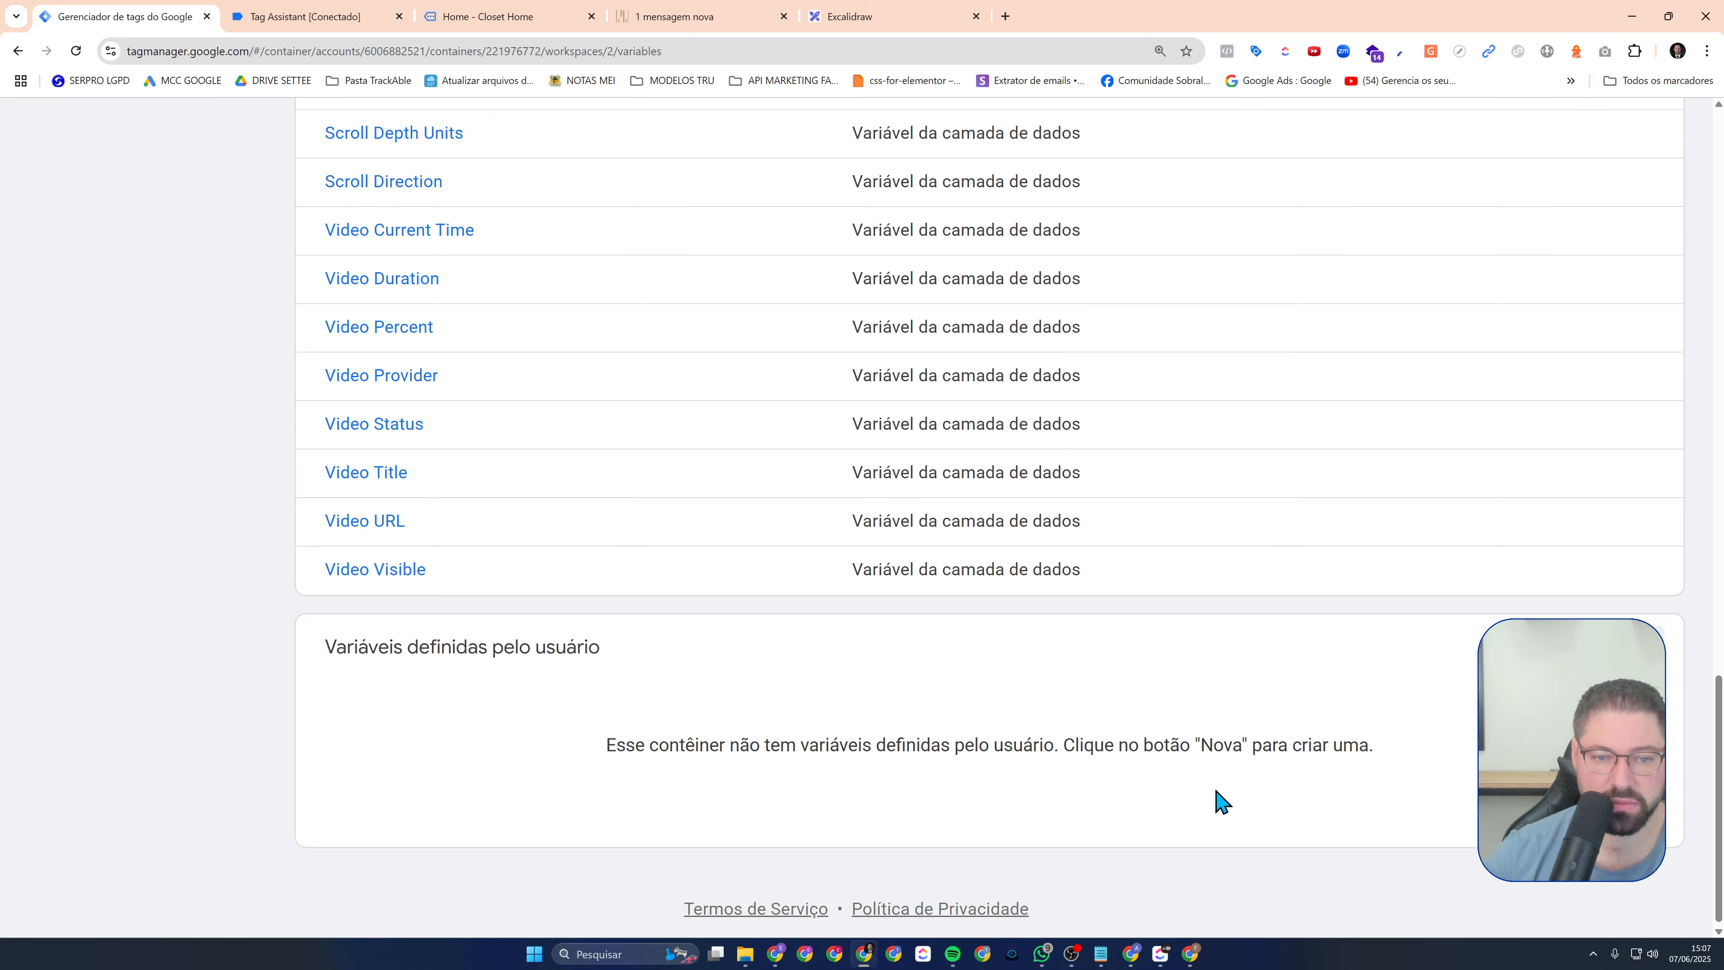
Start a new Google Ads tag of type "Acompanhamento de conversões do Google Ads" and begin filling in its "Código de conversão"
left_click(180, 465)
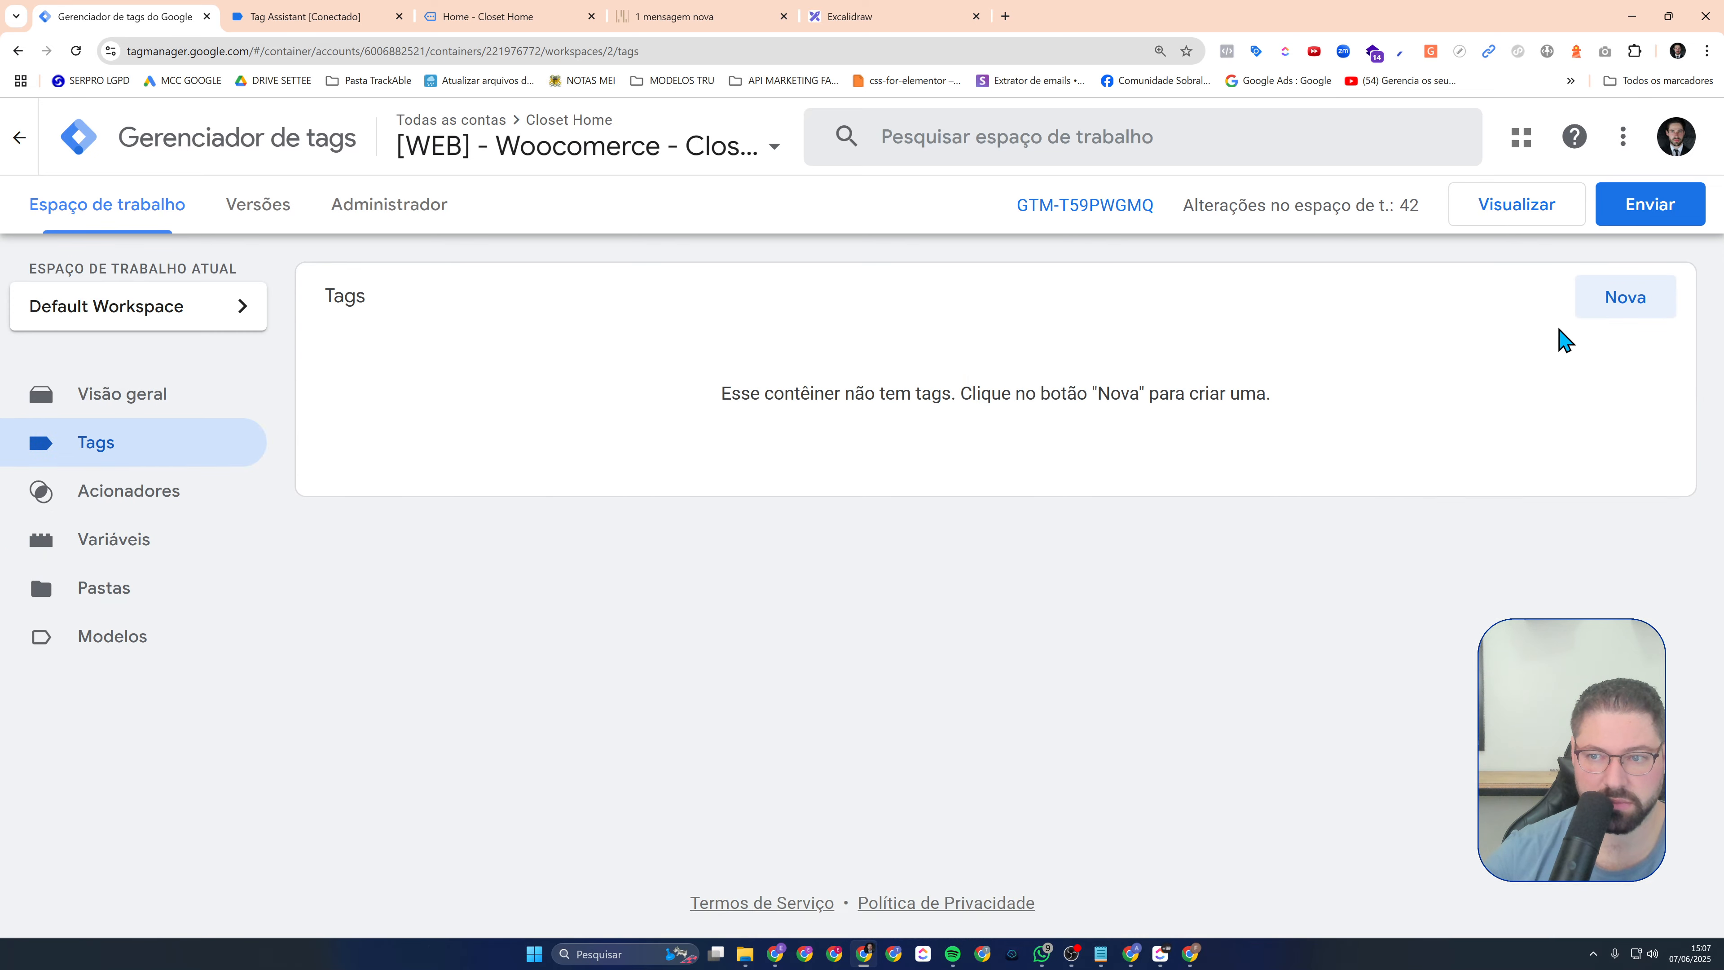
left_click(1592, 311)
left_click(986, 385)
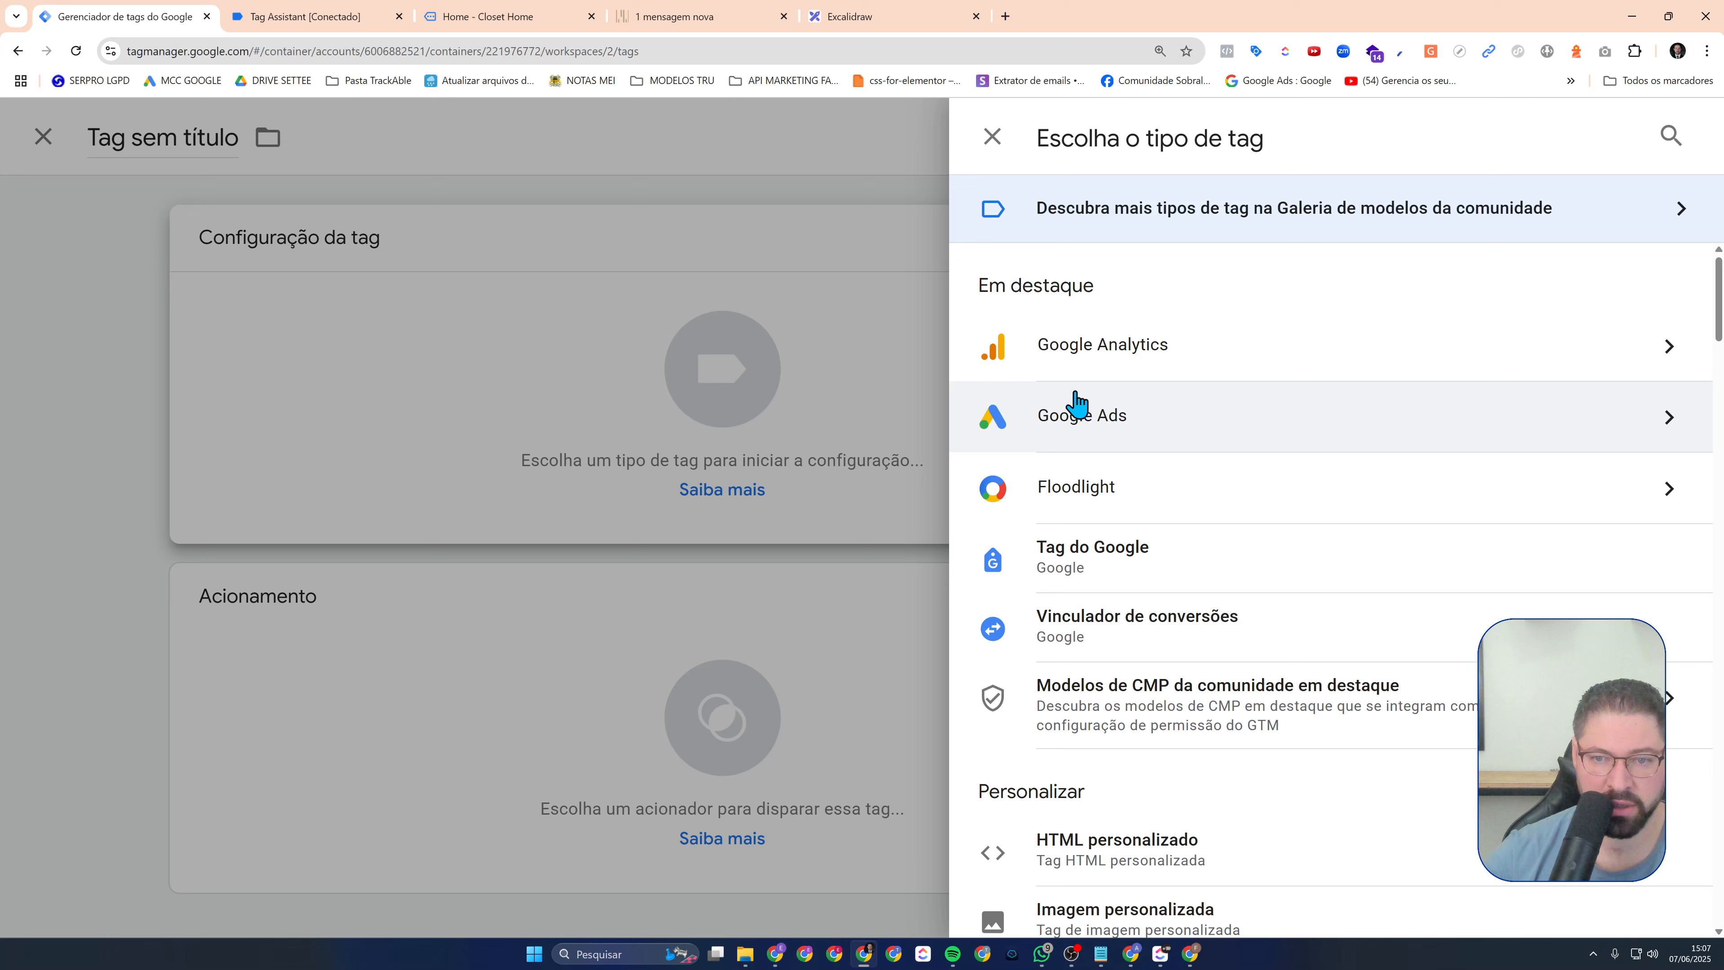
left_click(1129, 446)
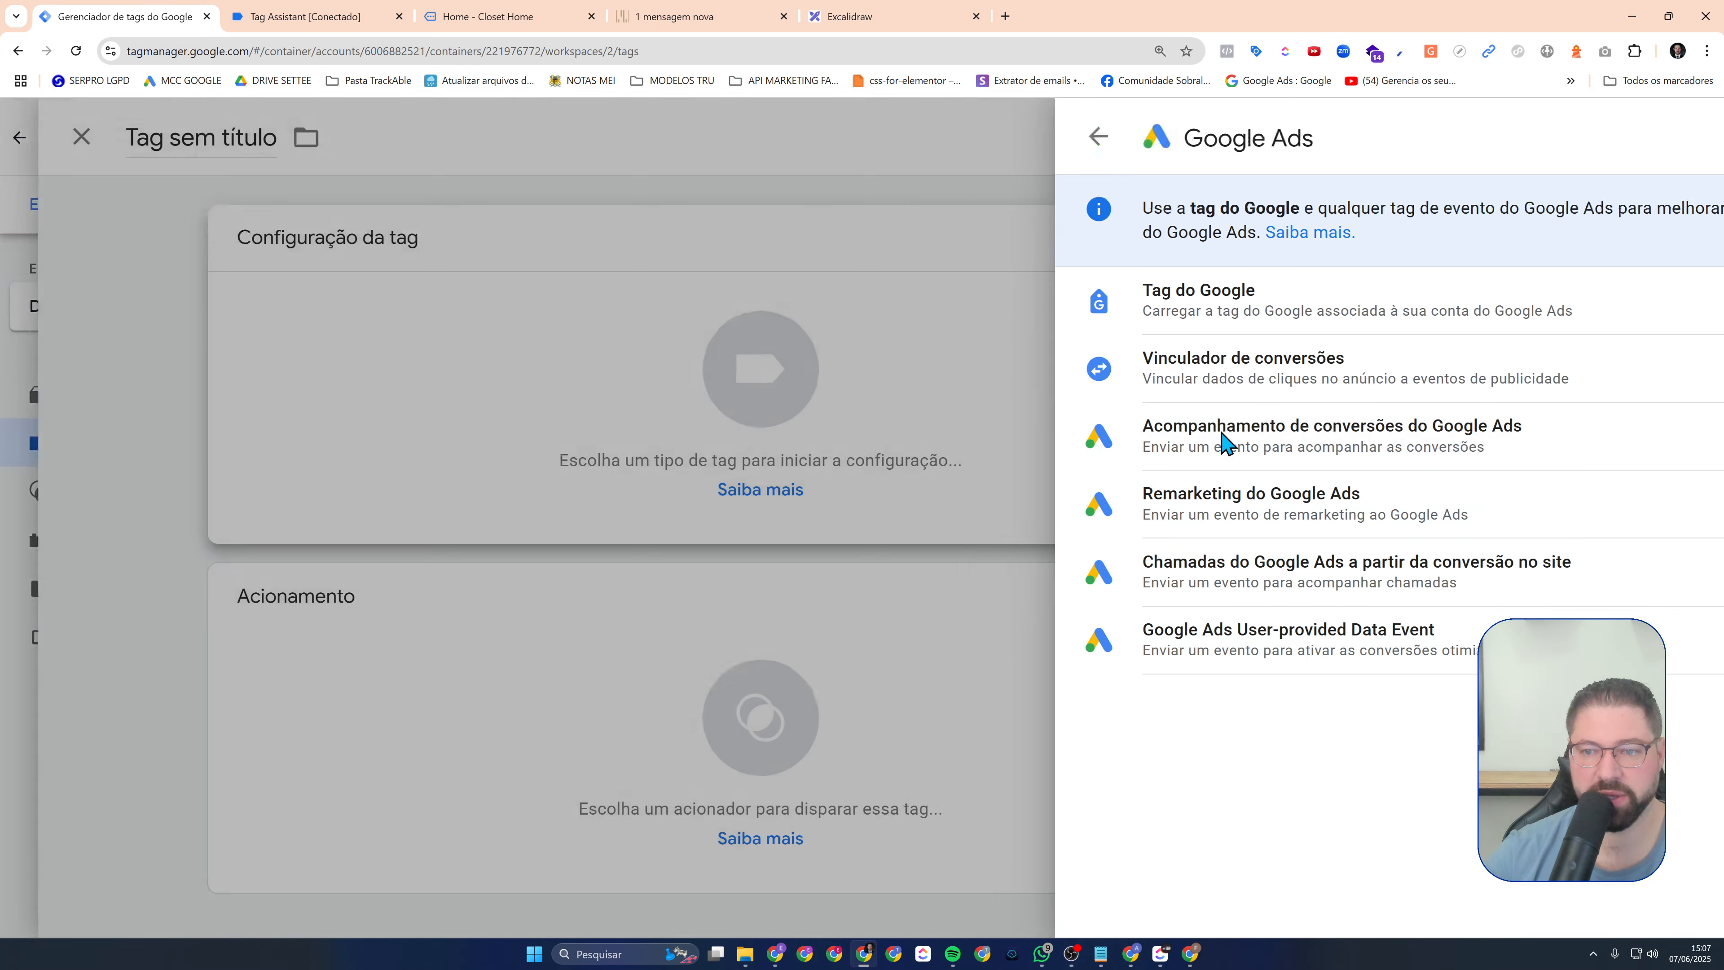
left_click(1221, 439)
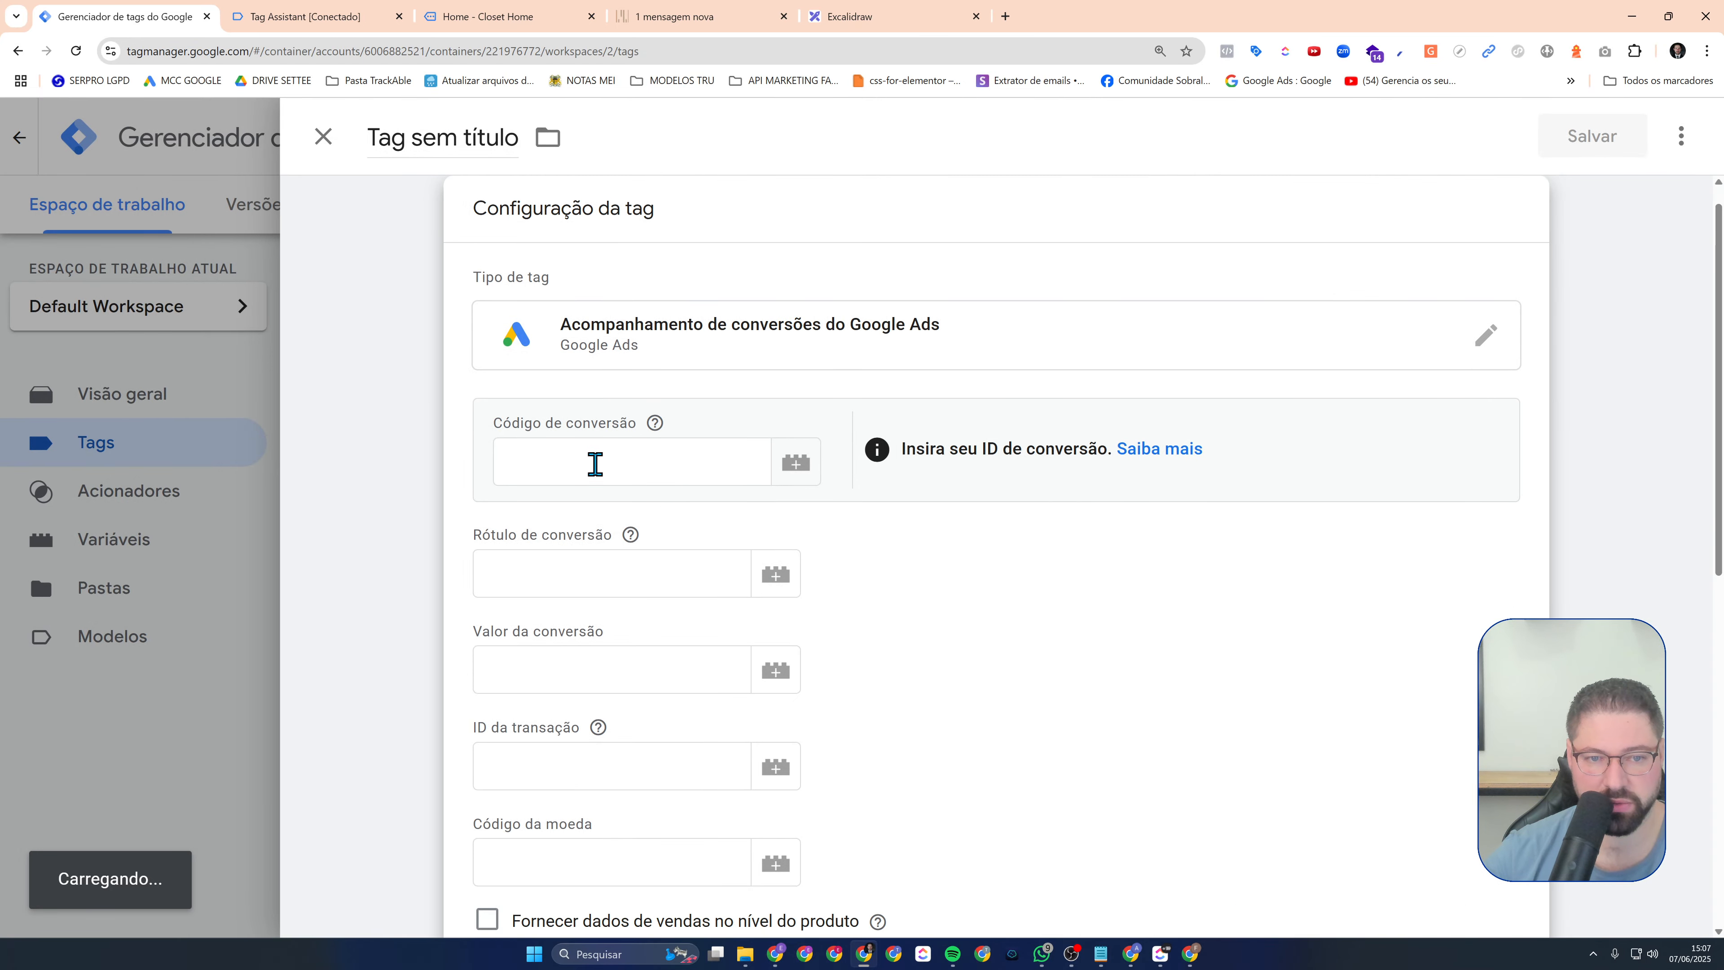
left_click(581, 460)
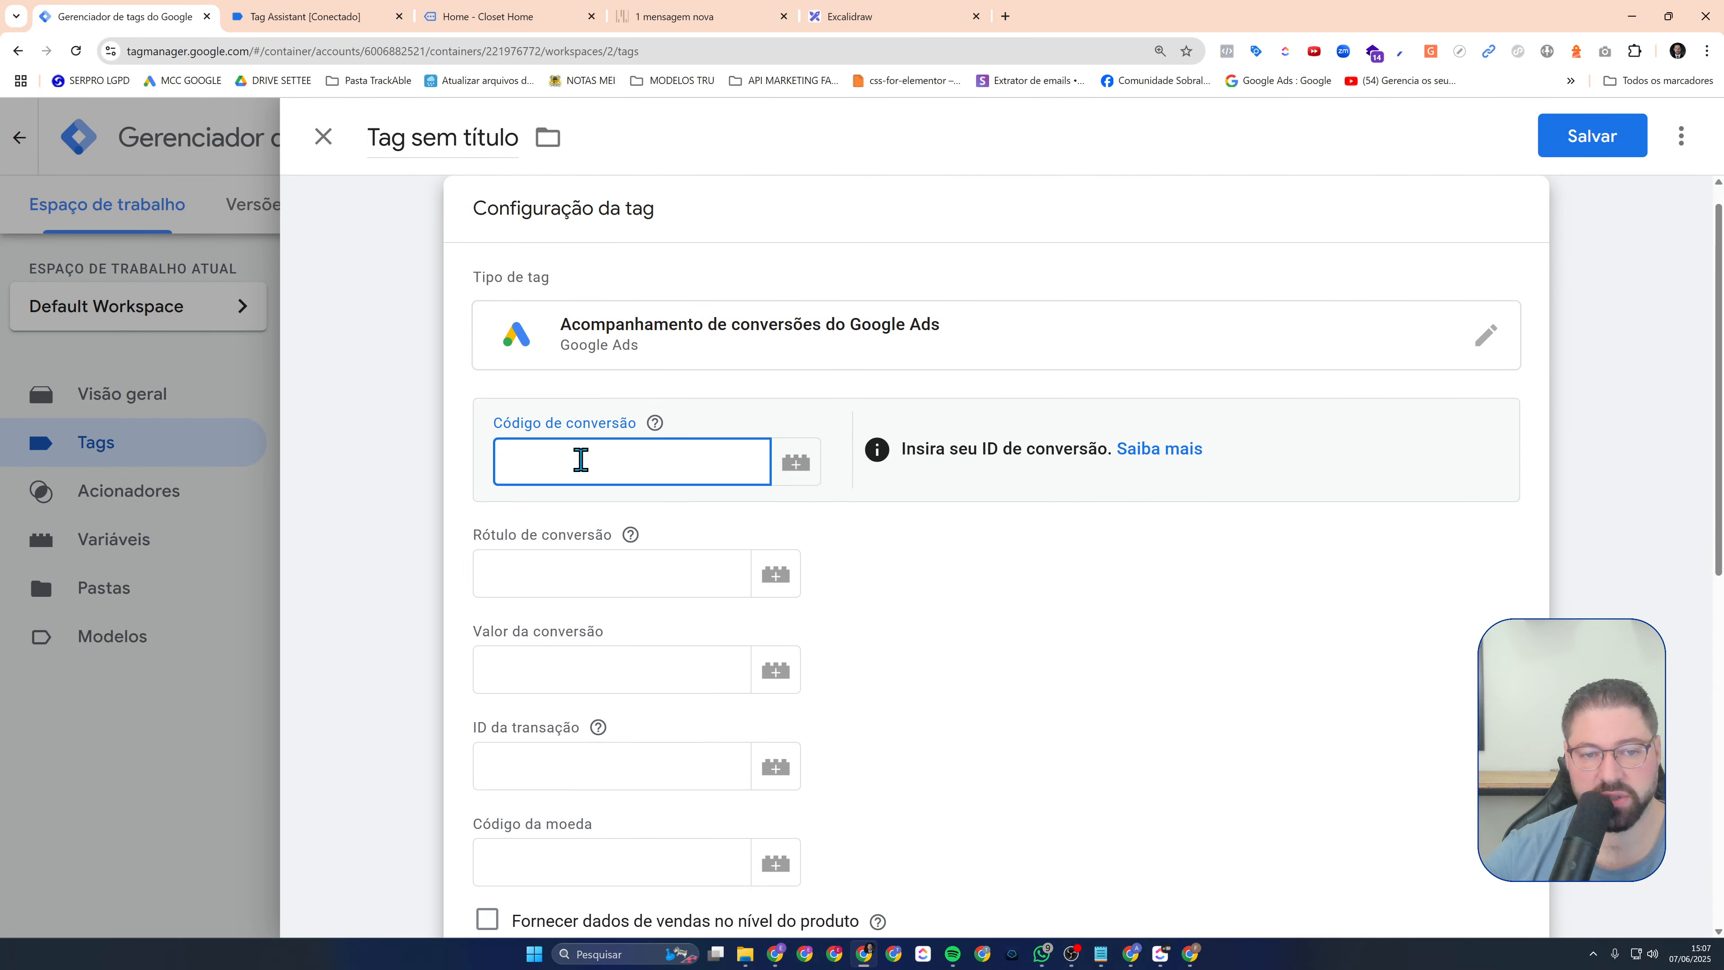
left_click(485, 572)
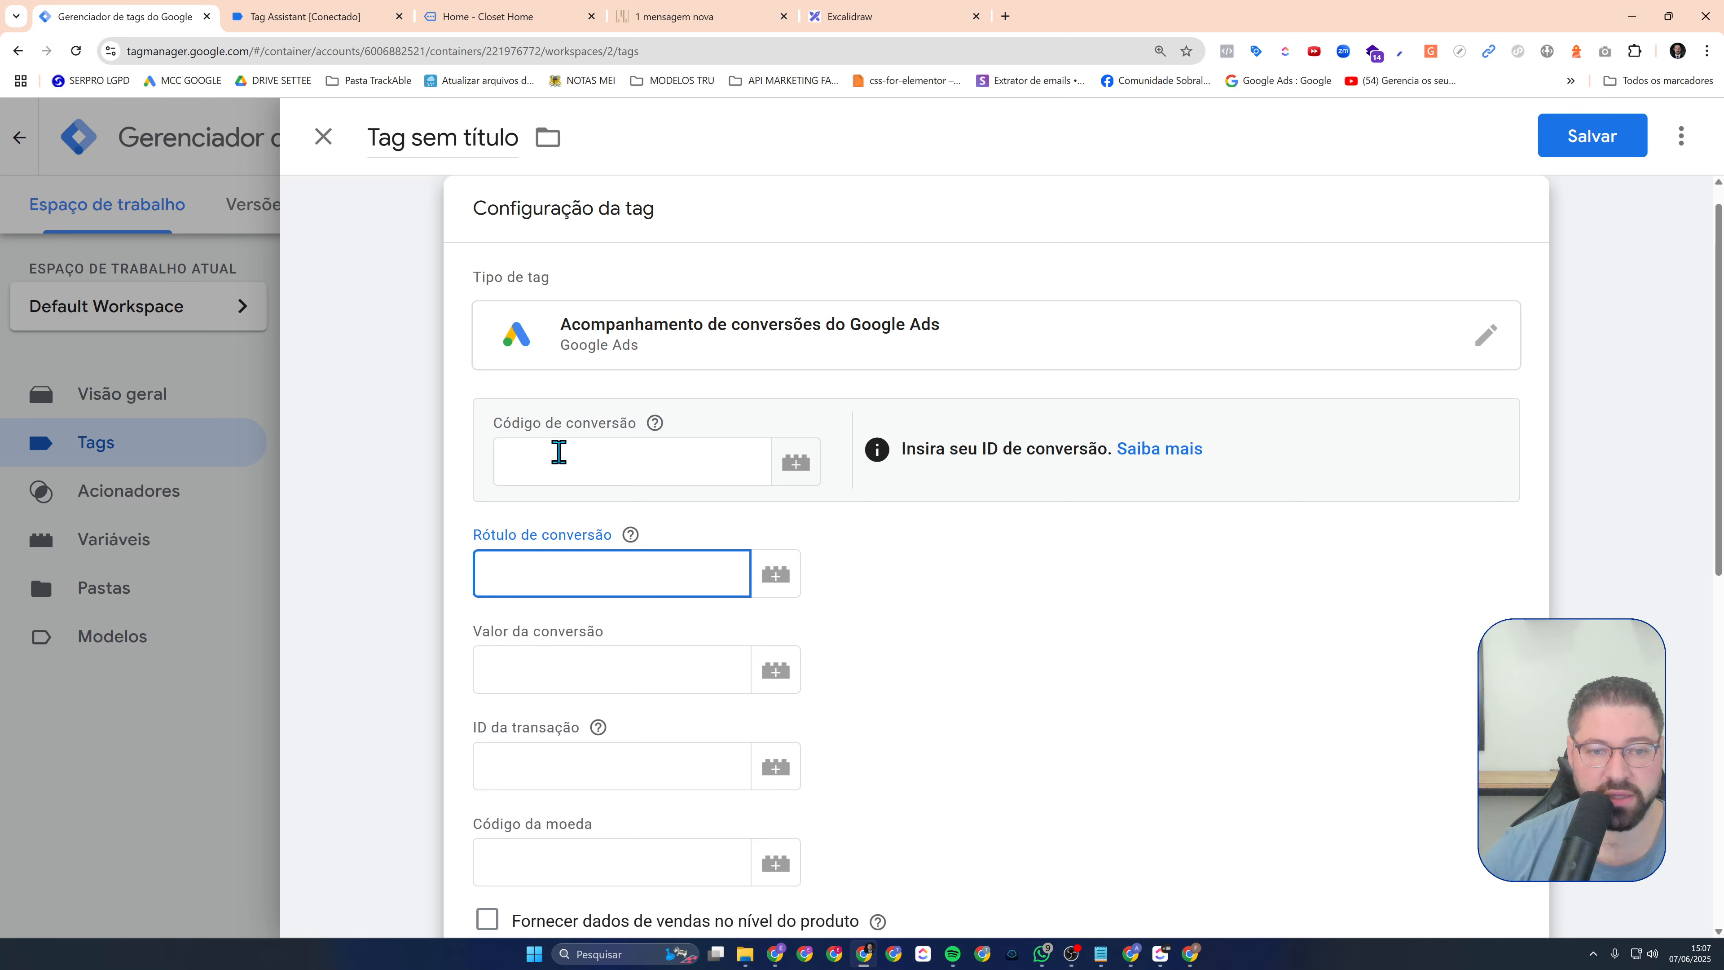
left_click(655, 423)
left_click(610, 451)
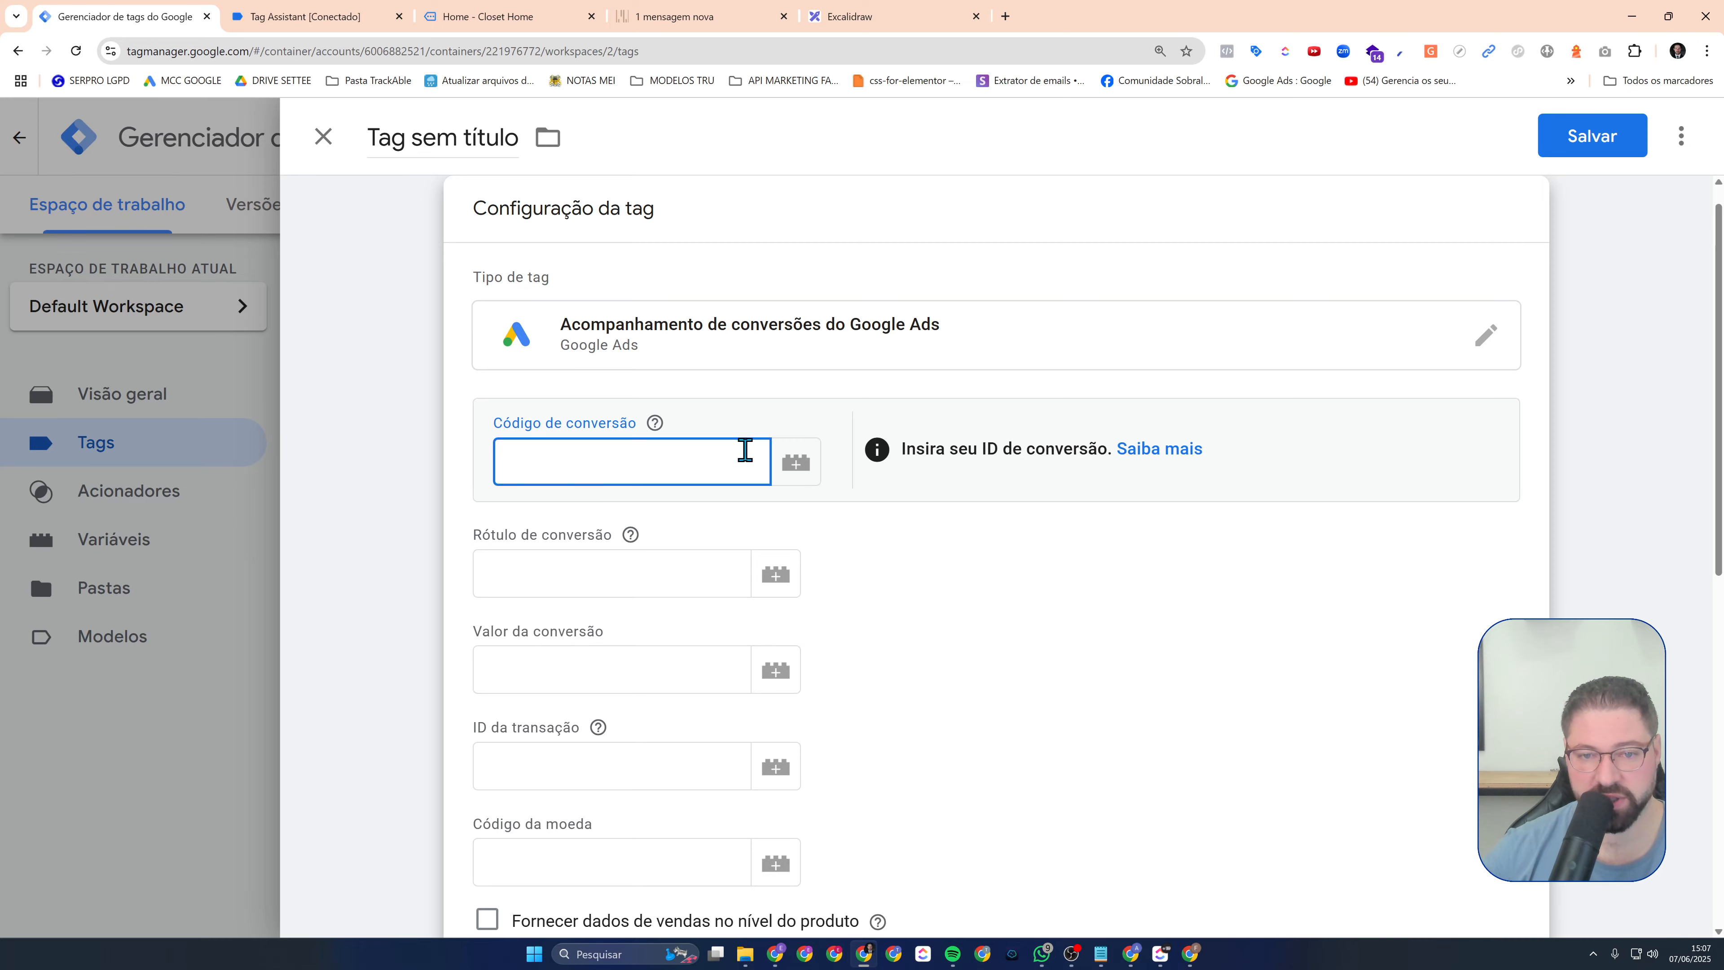
Look through the variables offered for the "Código de conversão" field and discard the unsaved Google Ads conversion tag
left_click(795, 460)
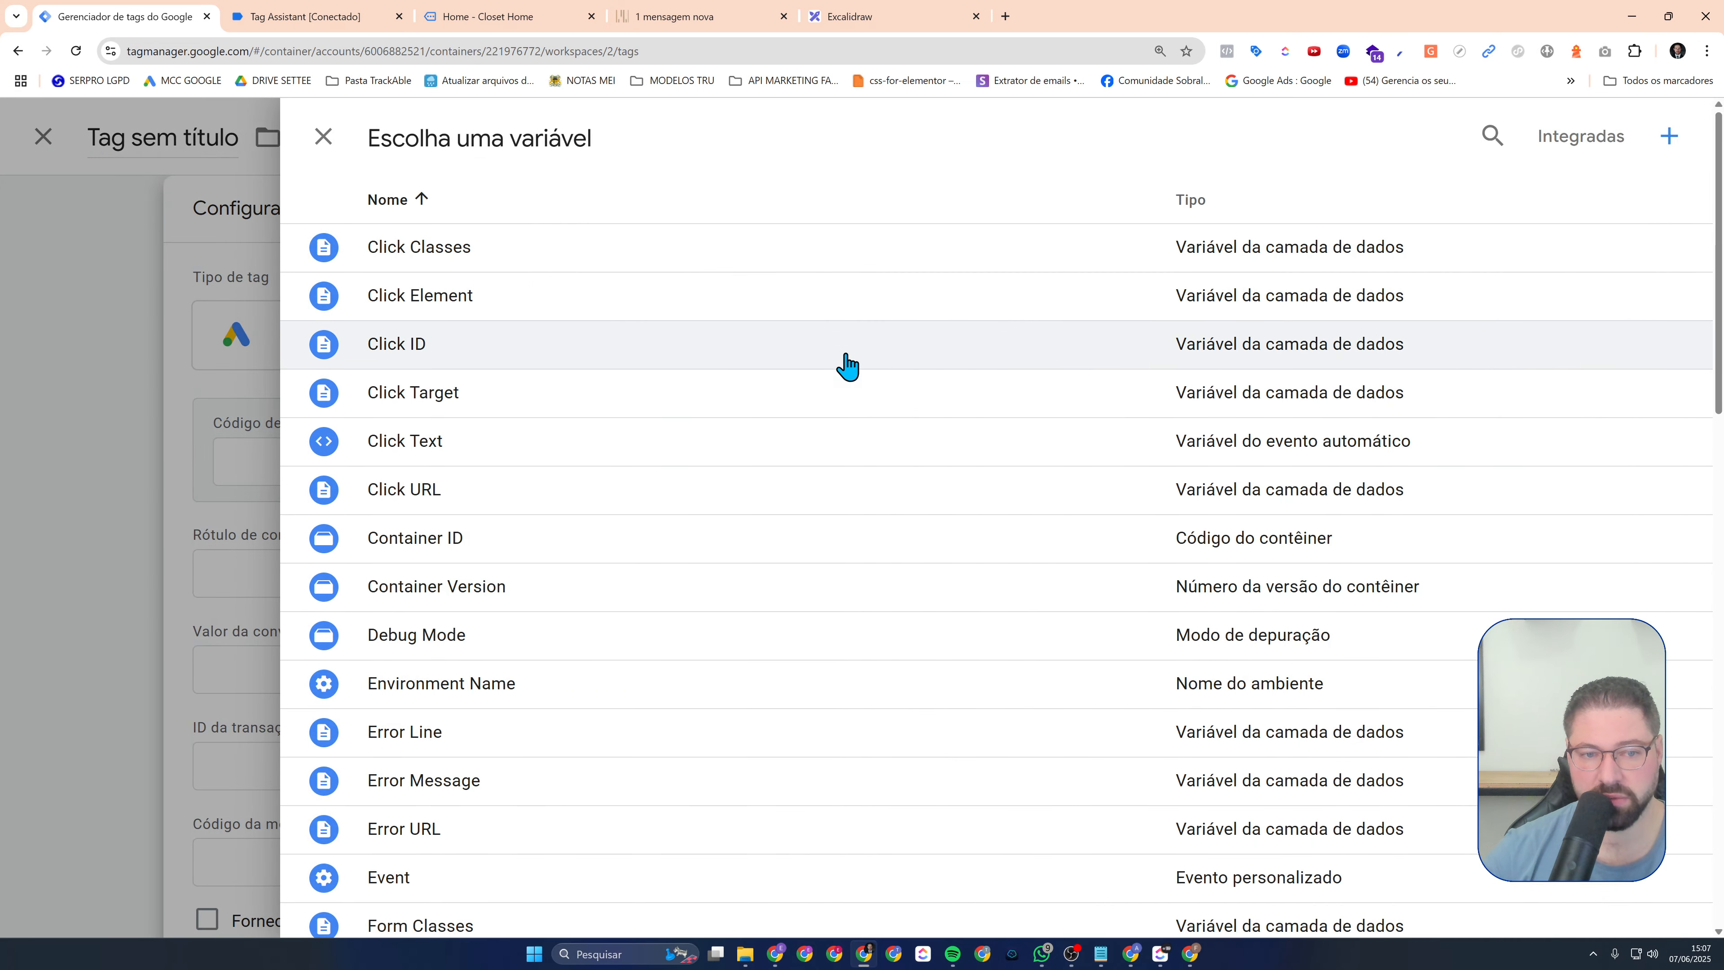
scroll(900, 816, "down", 6)
scroll(1000, 610, "down", 10)
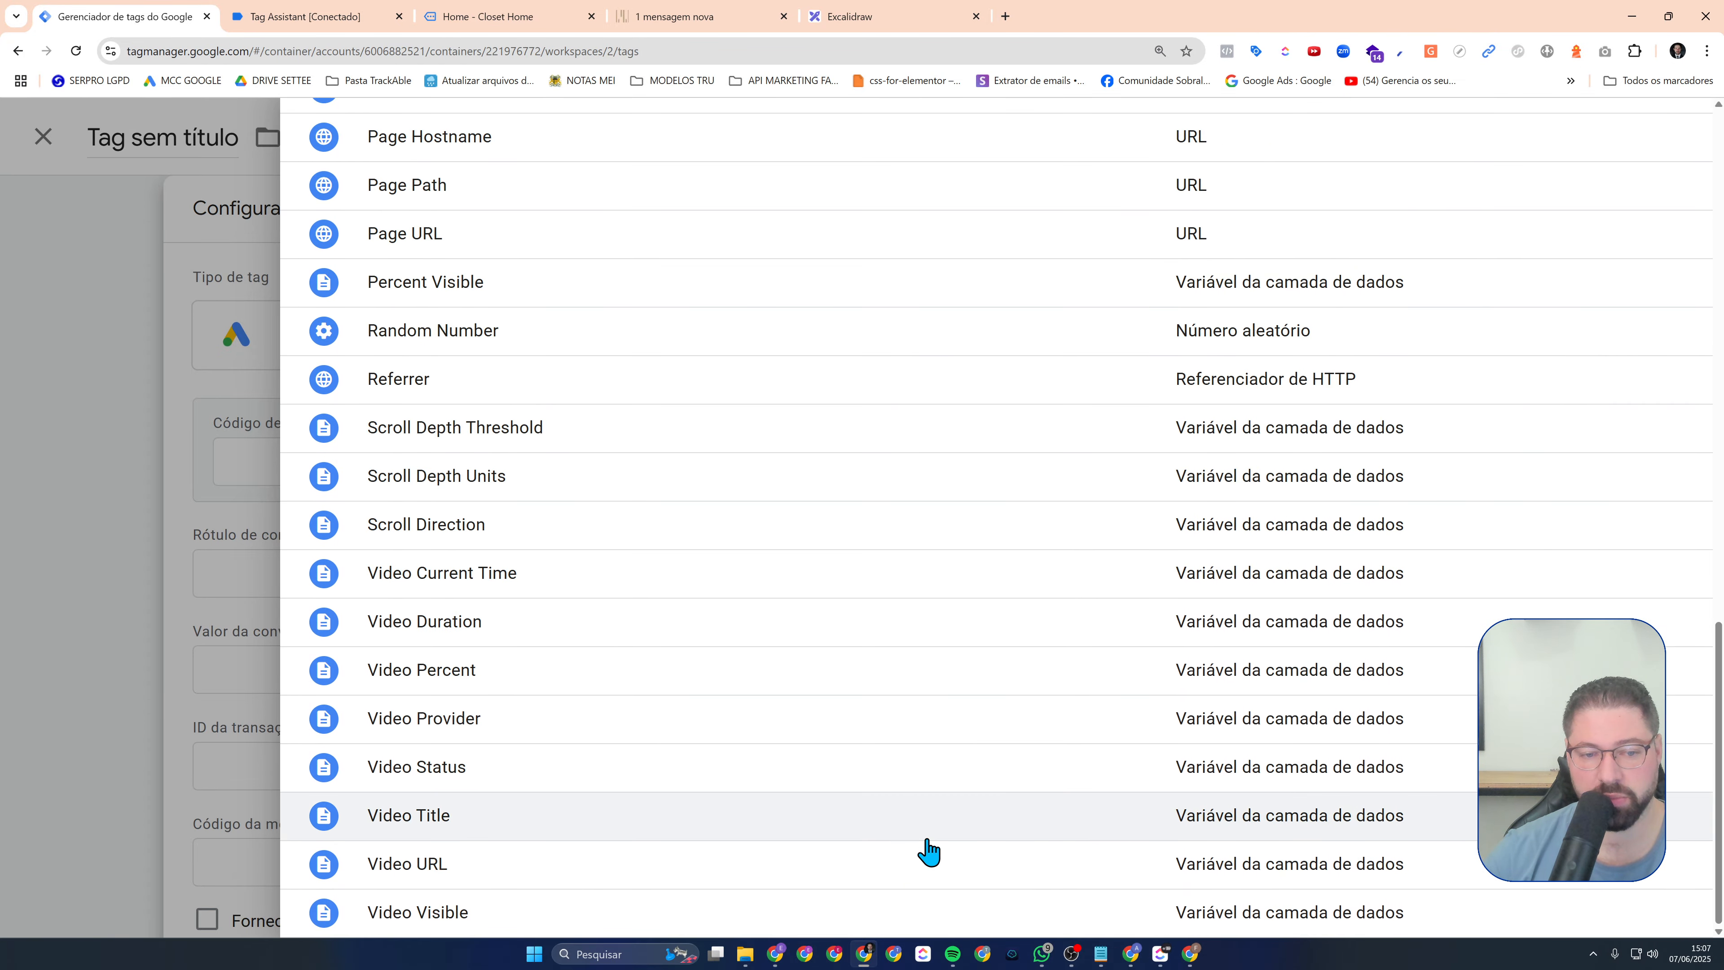
scroll(950, 778, "up", 16)
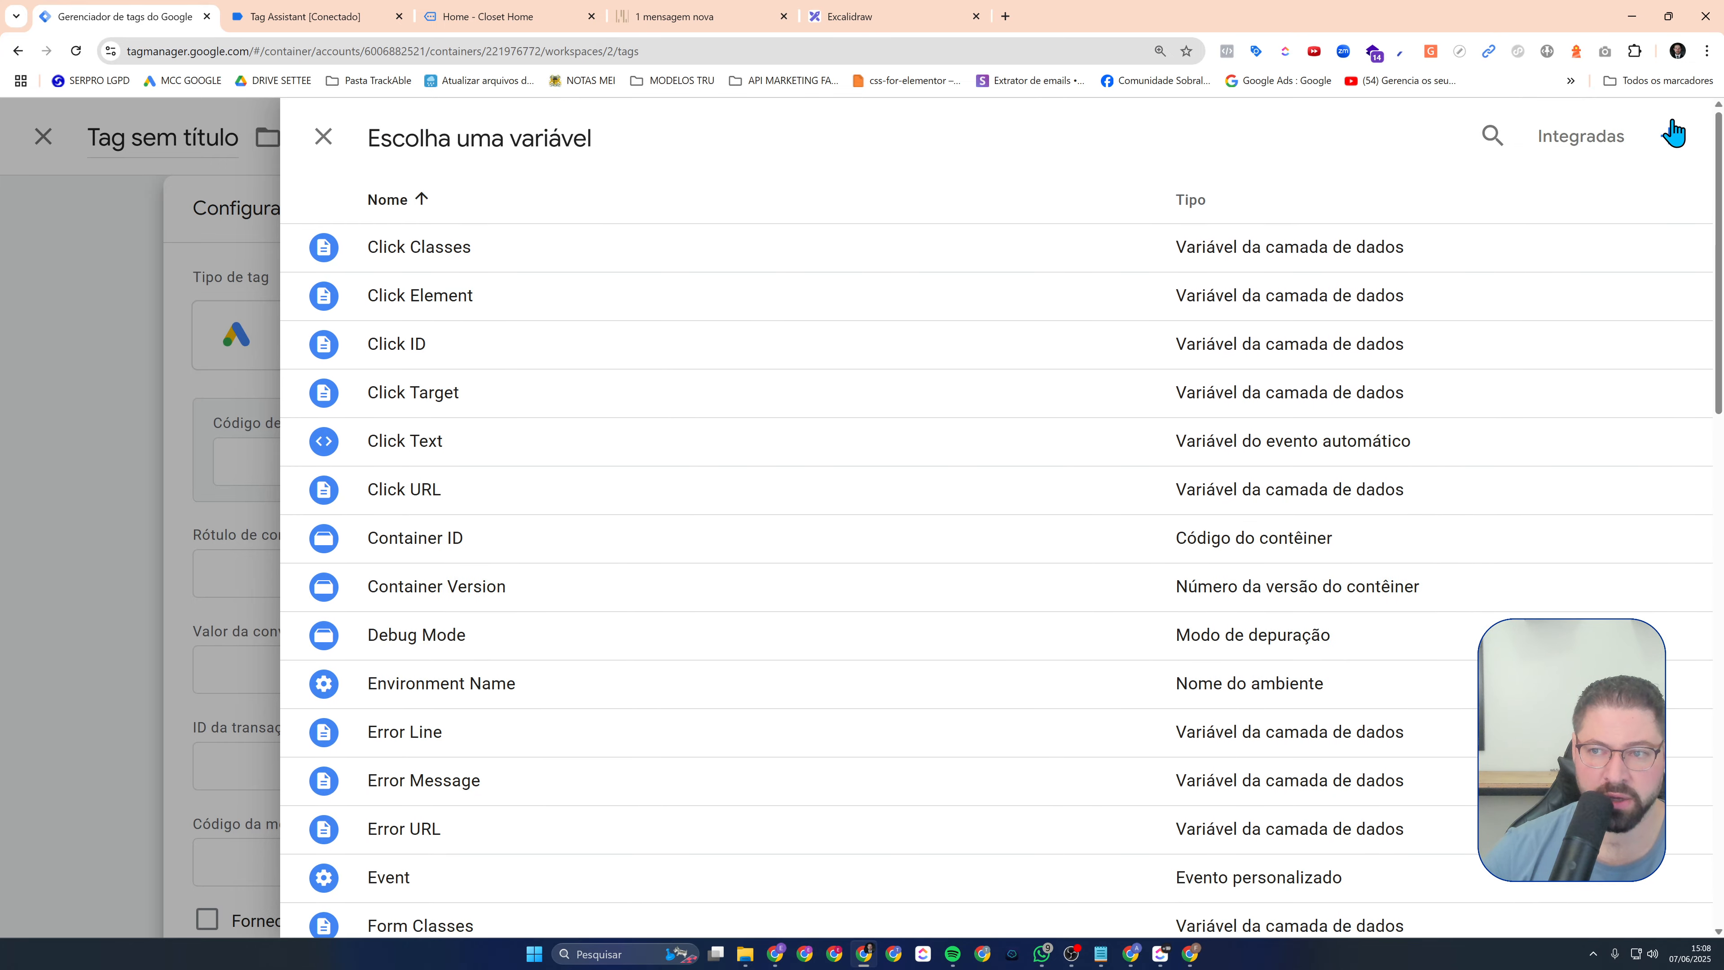
left_click(1668, 139)
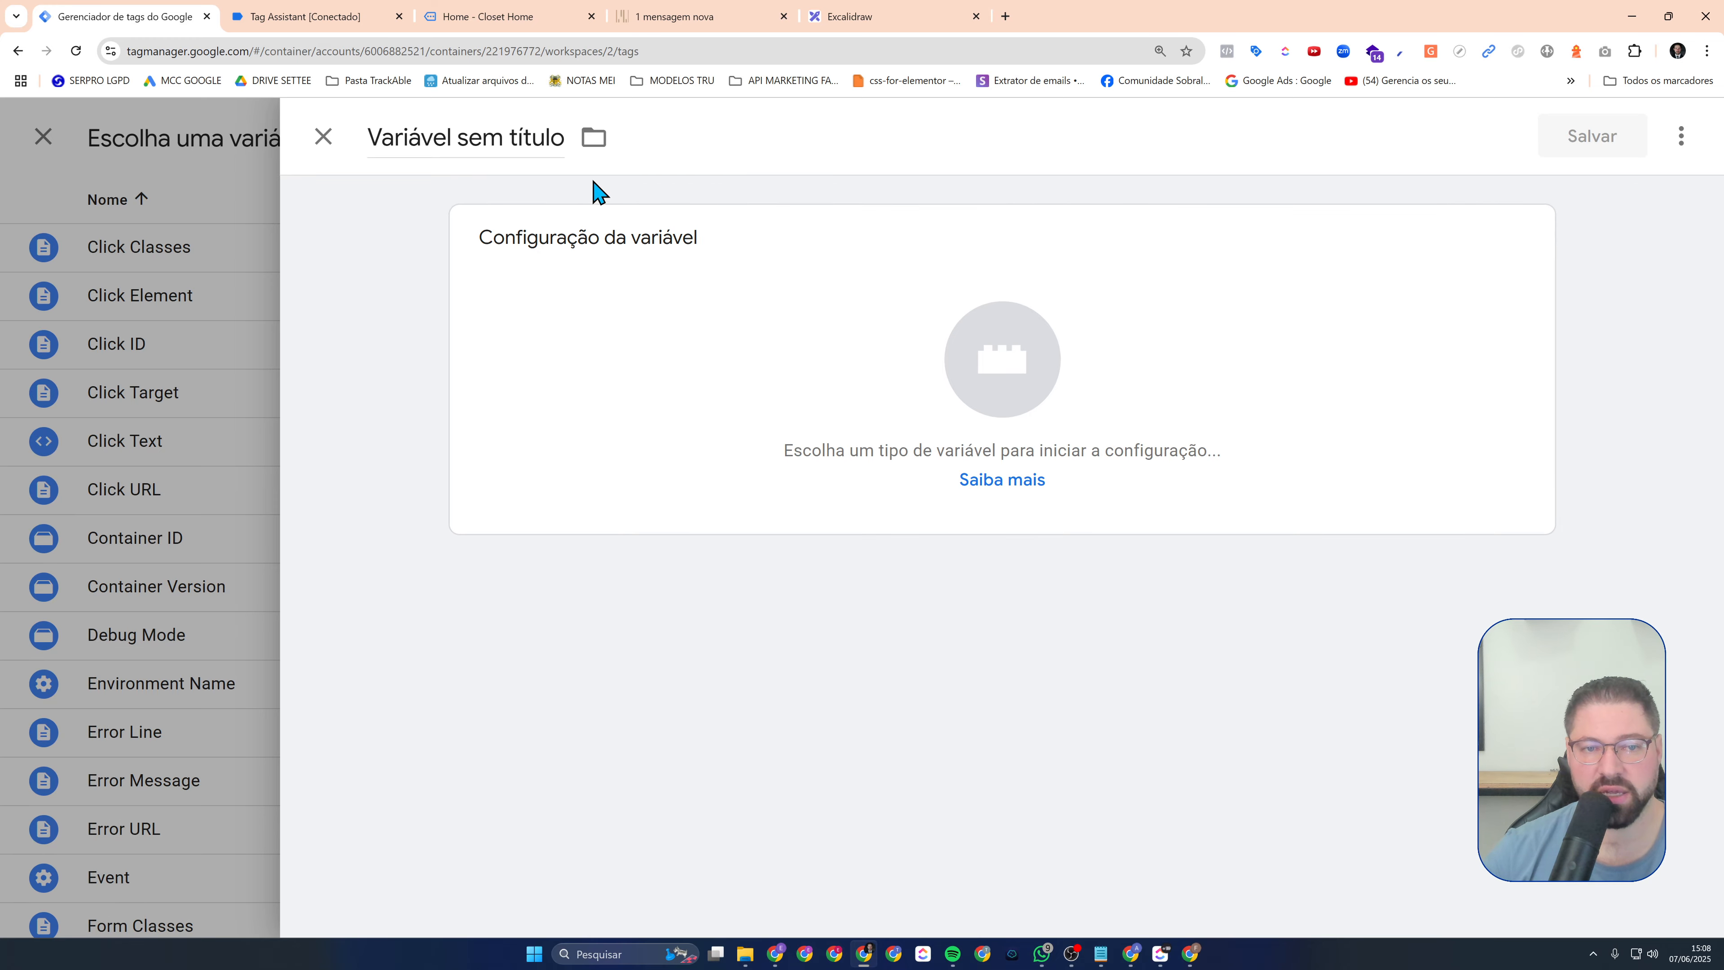
left_click(323, 136)
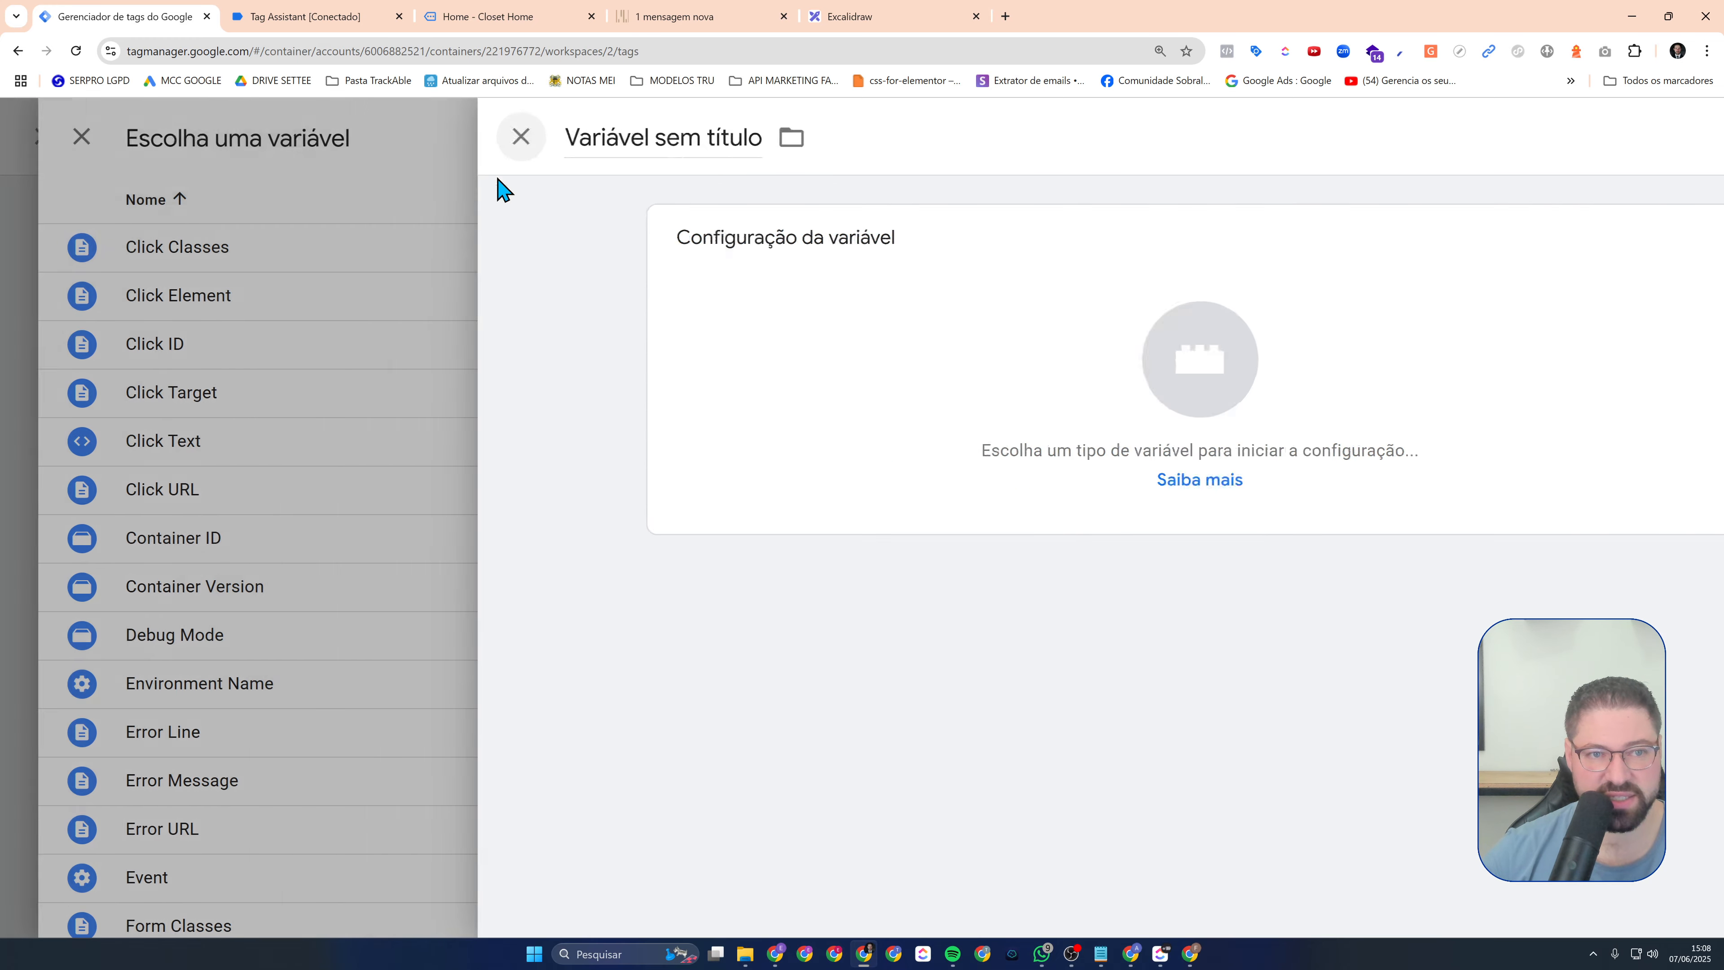
left_click(323, 136)
left_click(324, 137)
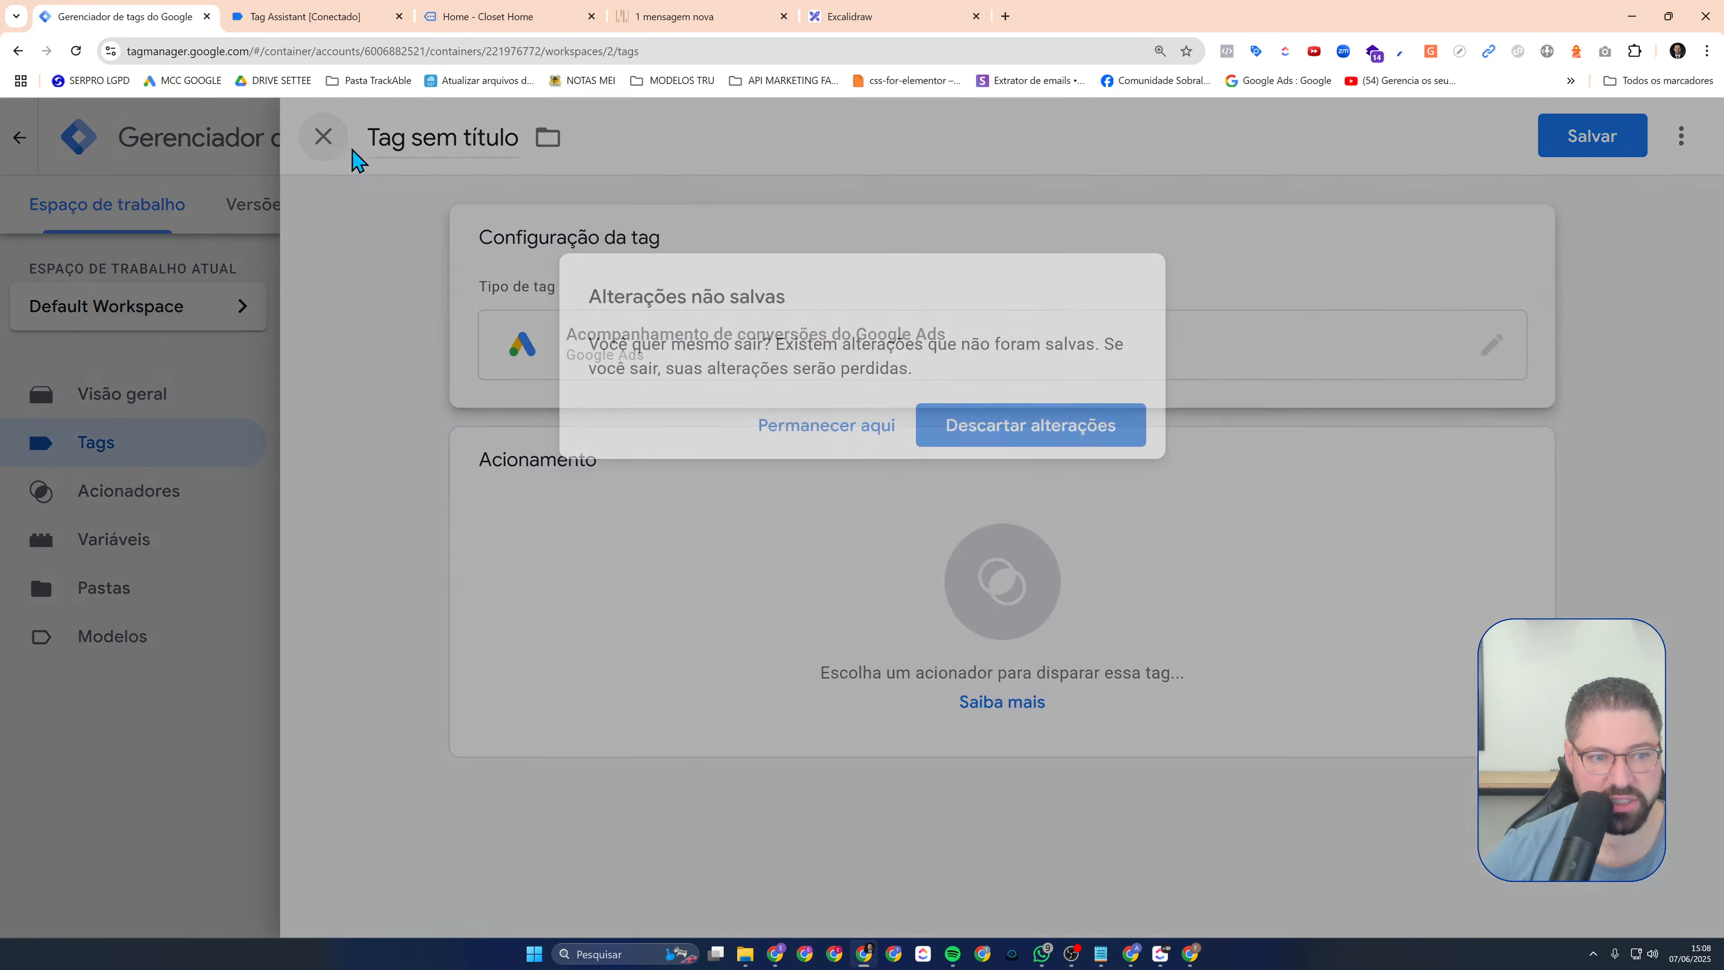
left_click(954, 445)
Start a new user-defined variable and set its type to "Permanente"
left_click(108, 543)
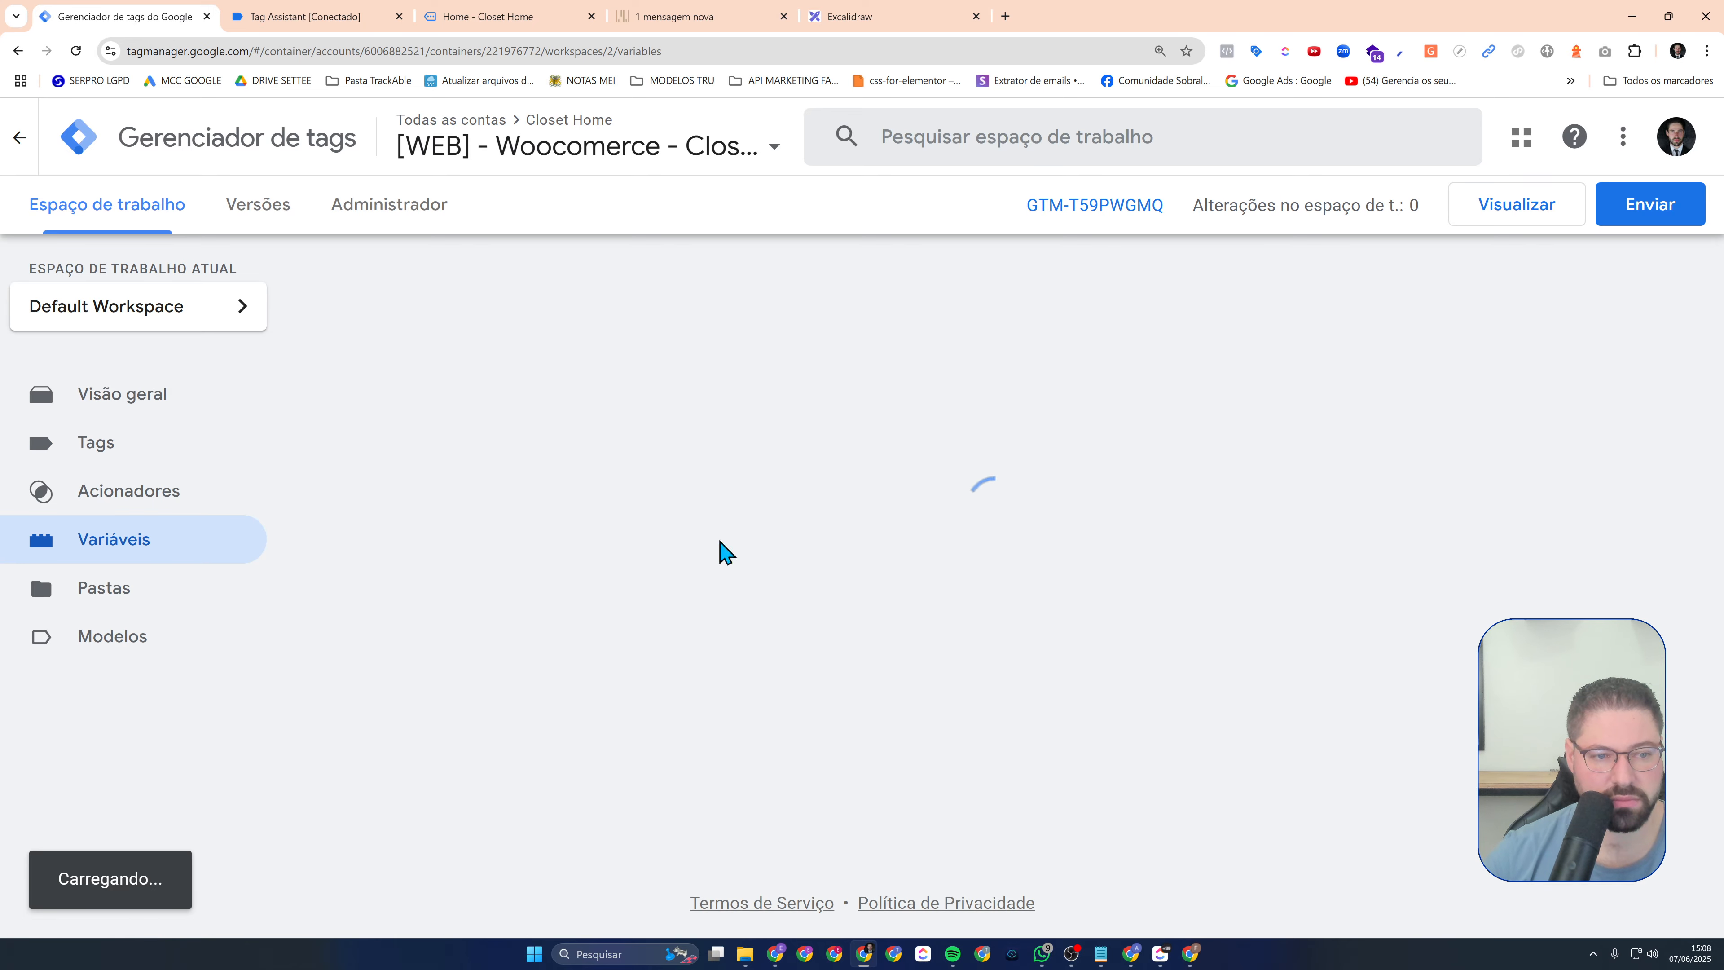
scroll(1197, 585, "down", 15)
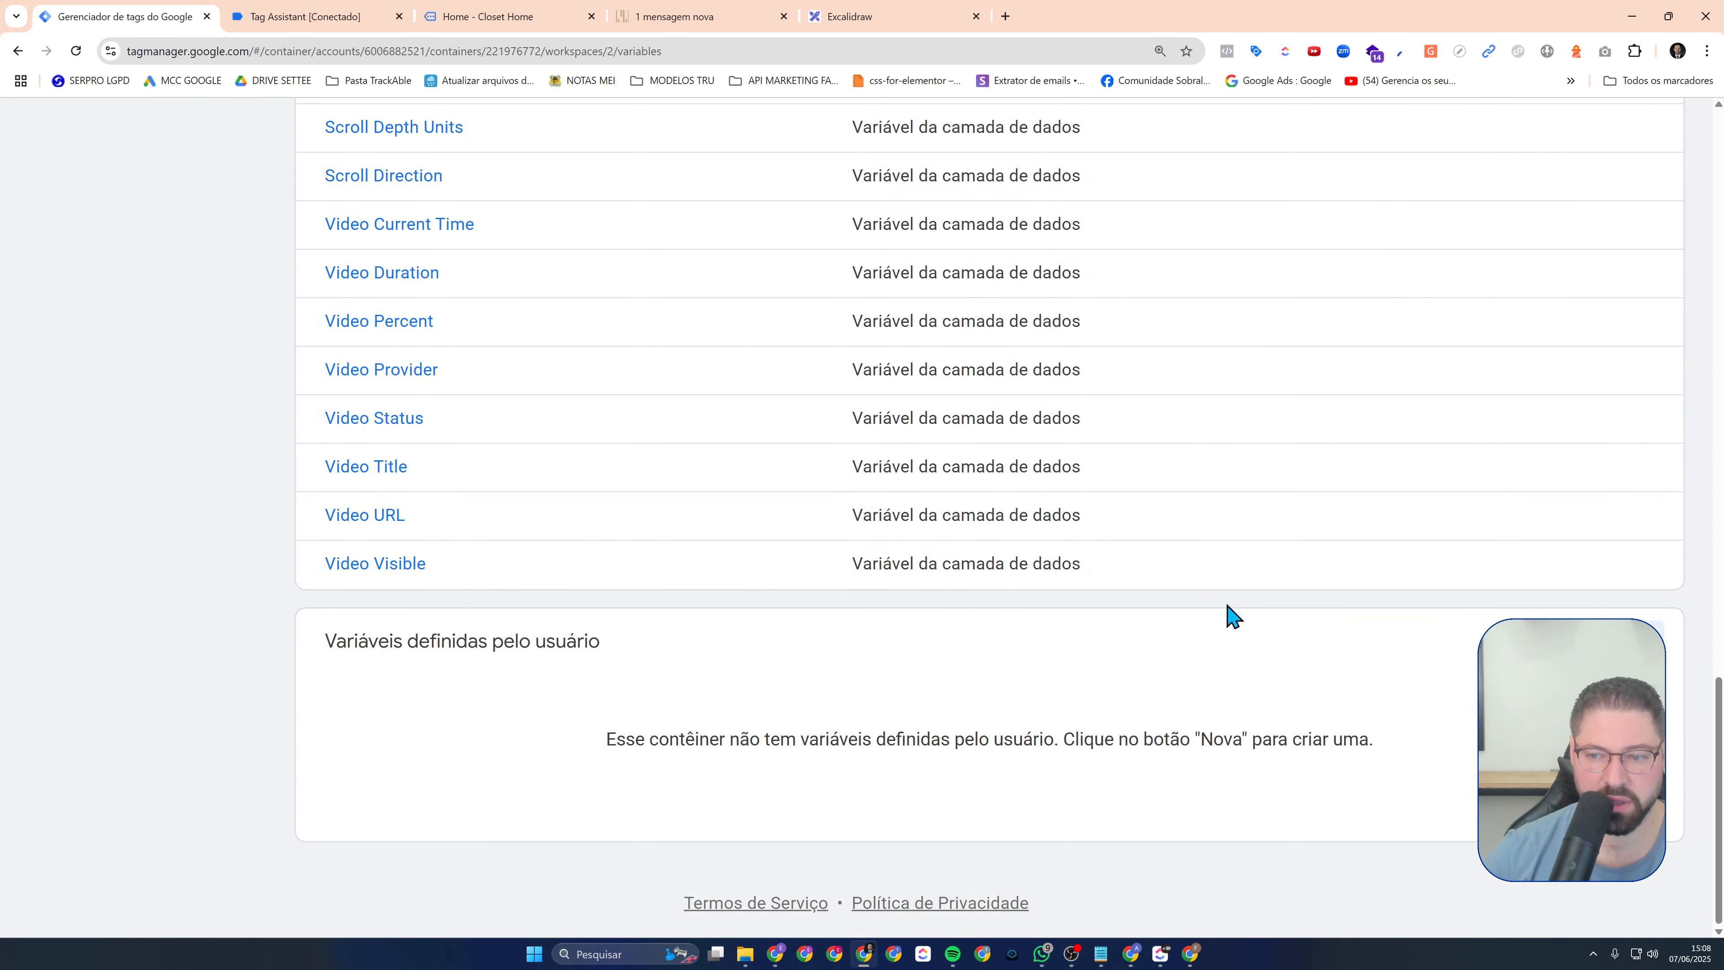
left_click_drag(330, 643, 745, 656)
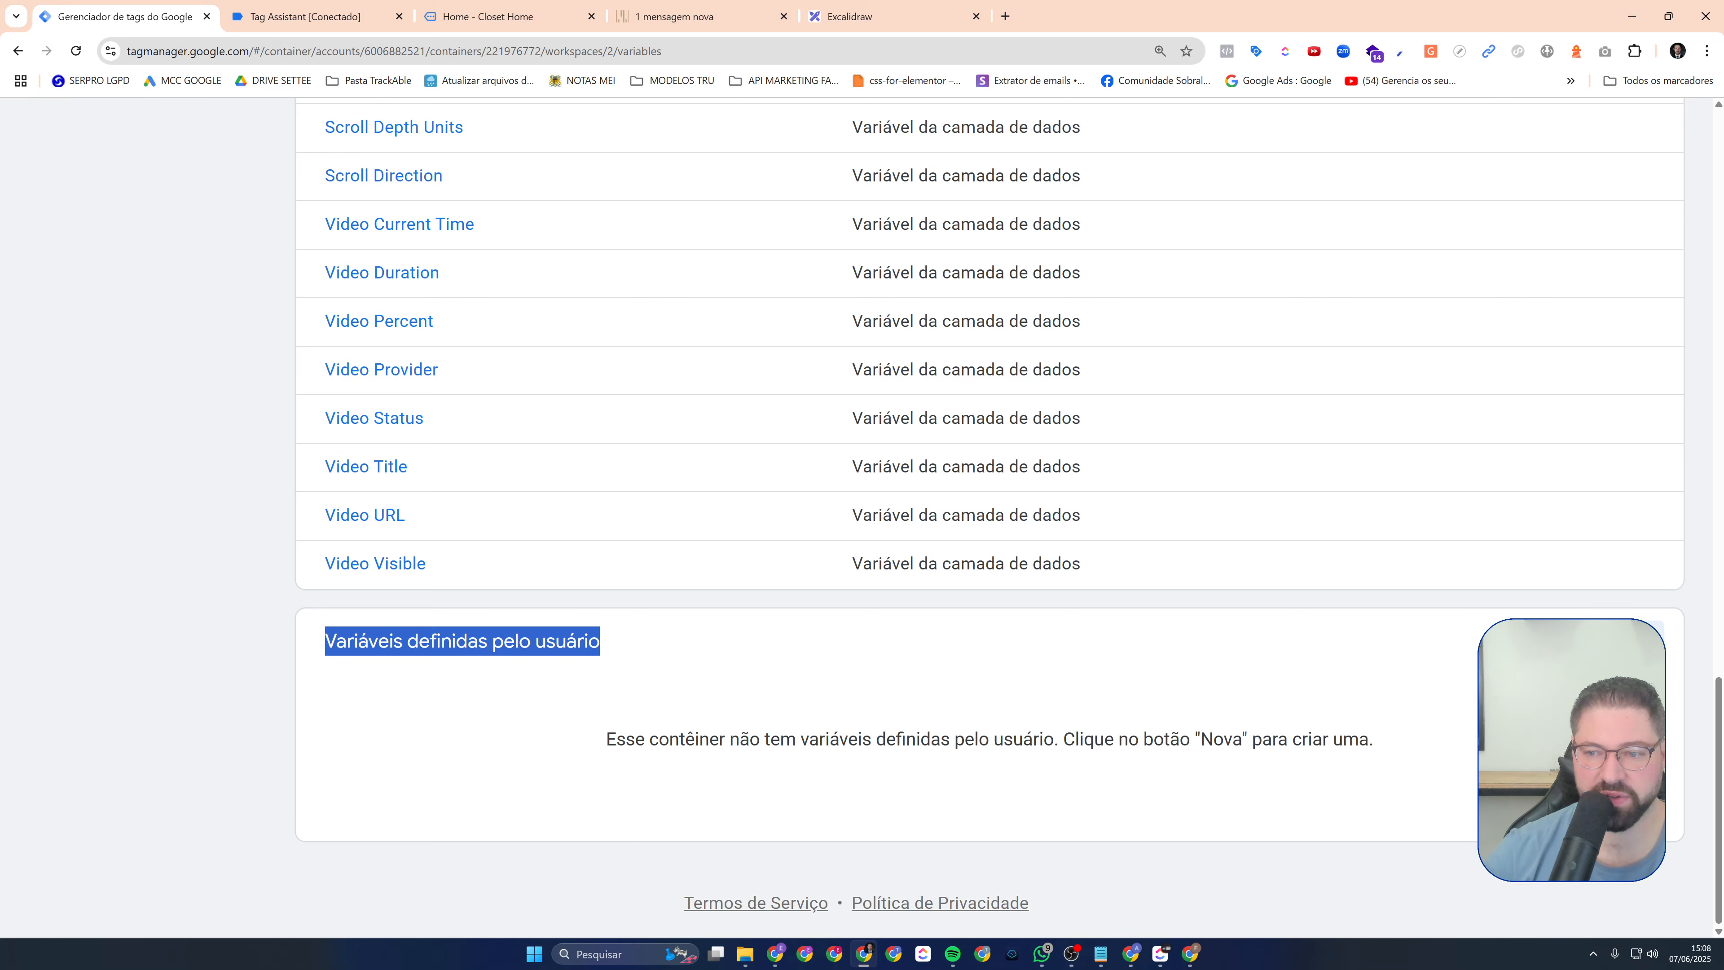
left_click(1621, 641)
left_click(996, 374)
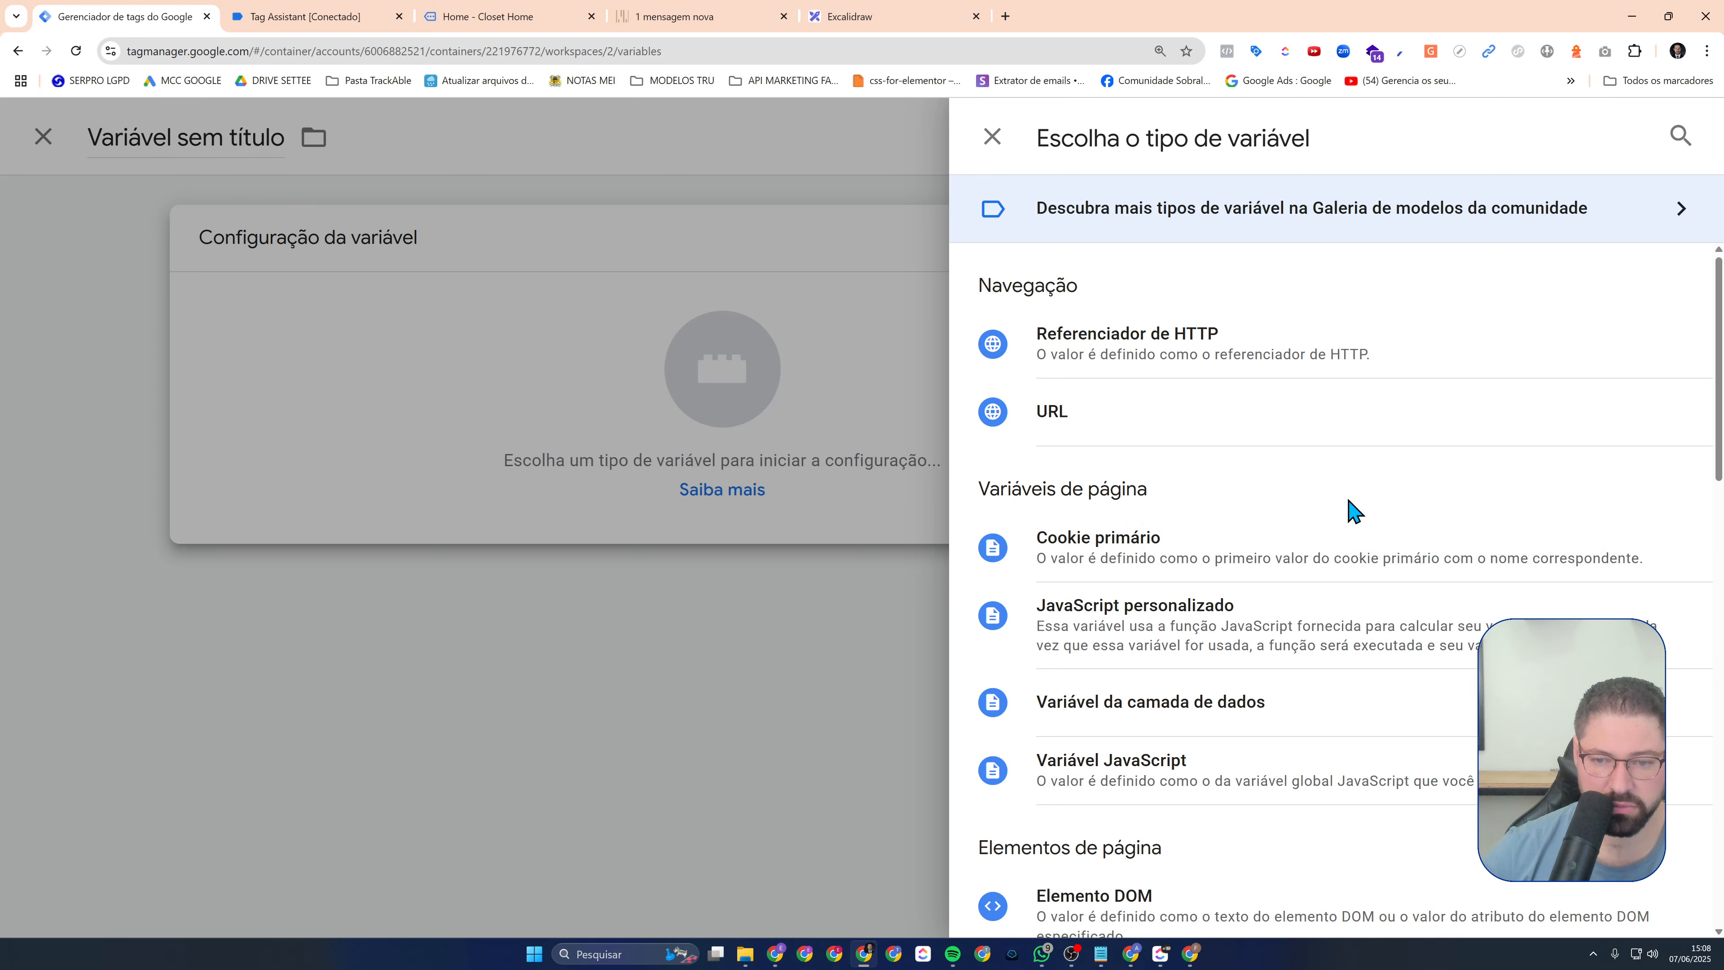
scroll(1349, 508, "down", 1)
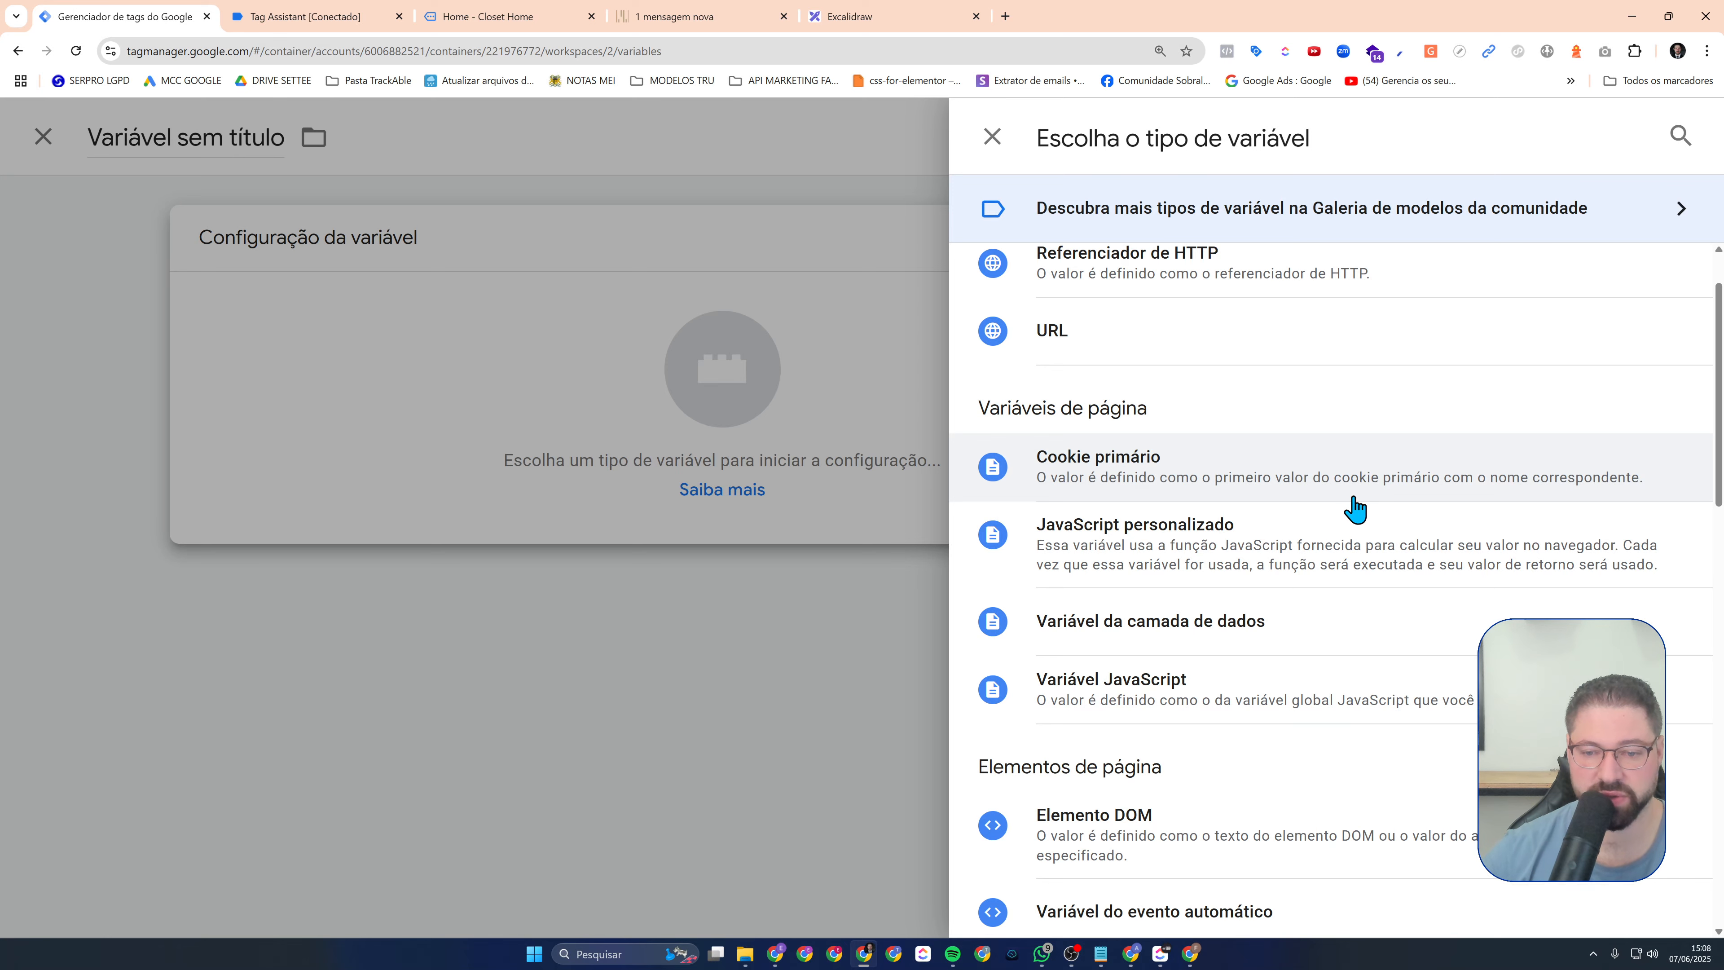
scroll(1356, 507, "down", 3)
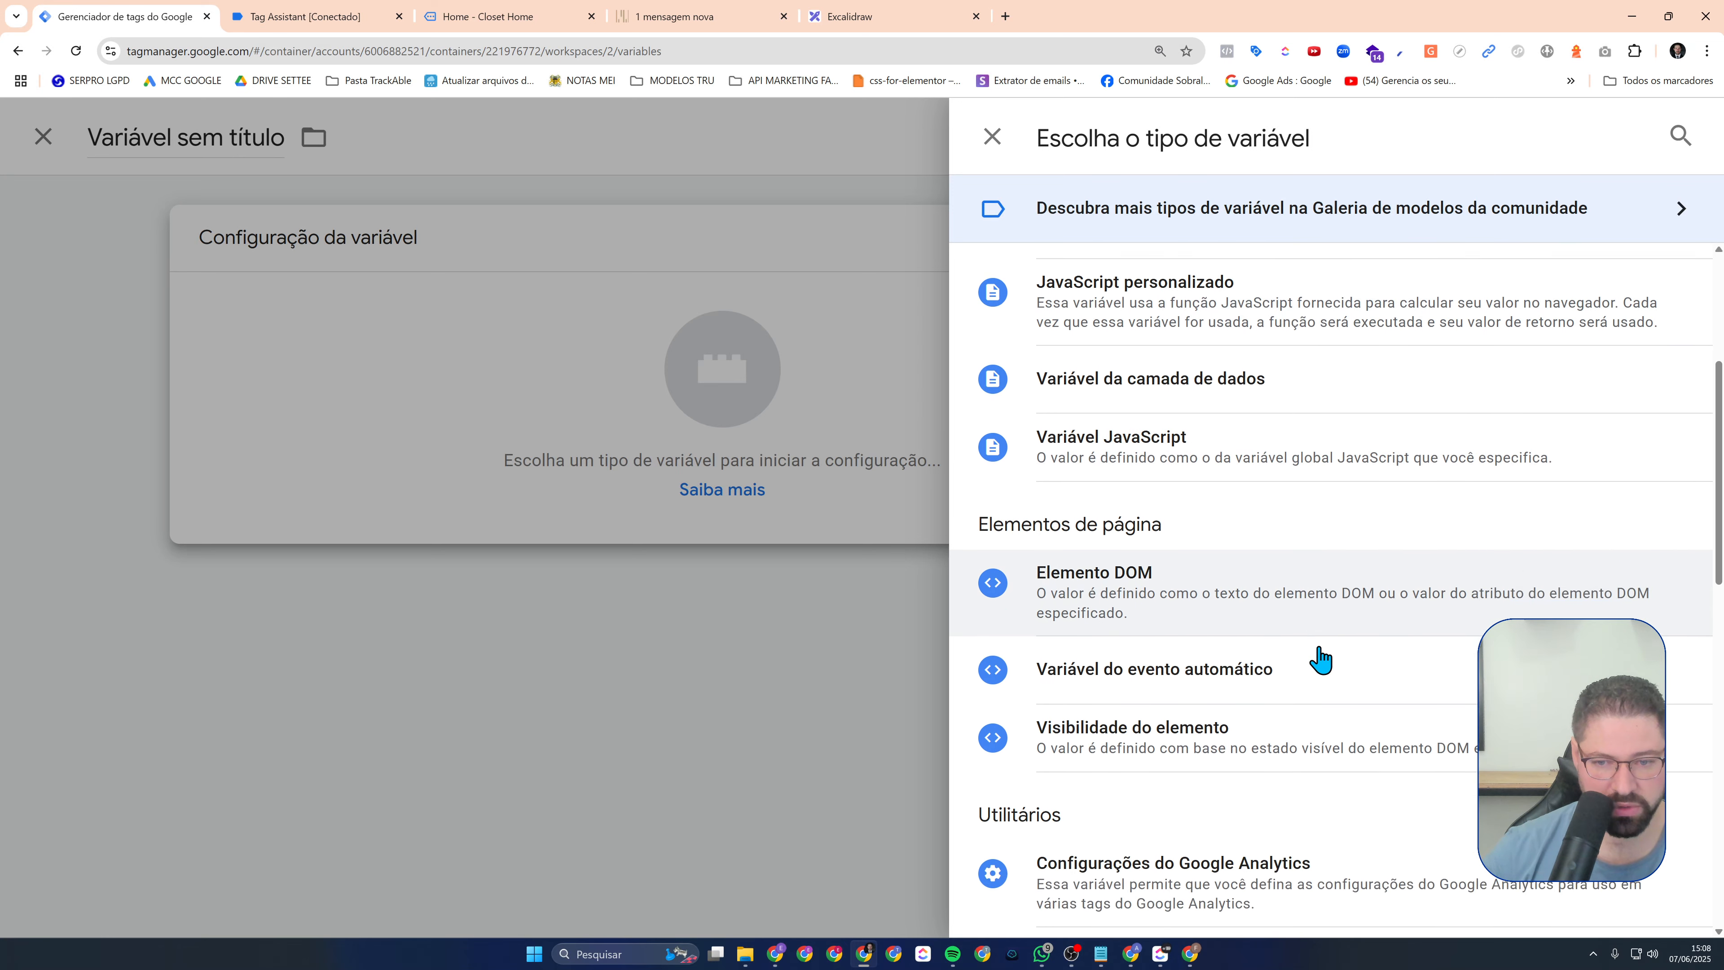
scroll(1320, 659, "down", 3)
scroll(1320, 659, "up", 5)
scroll(1320, 657, "up", 2)
scroll(1320, 657, "down", 4)
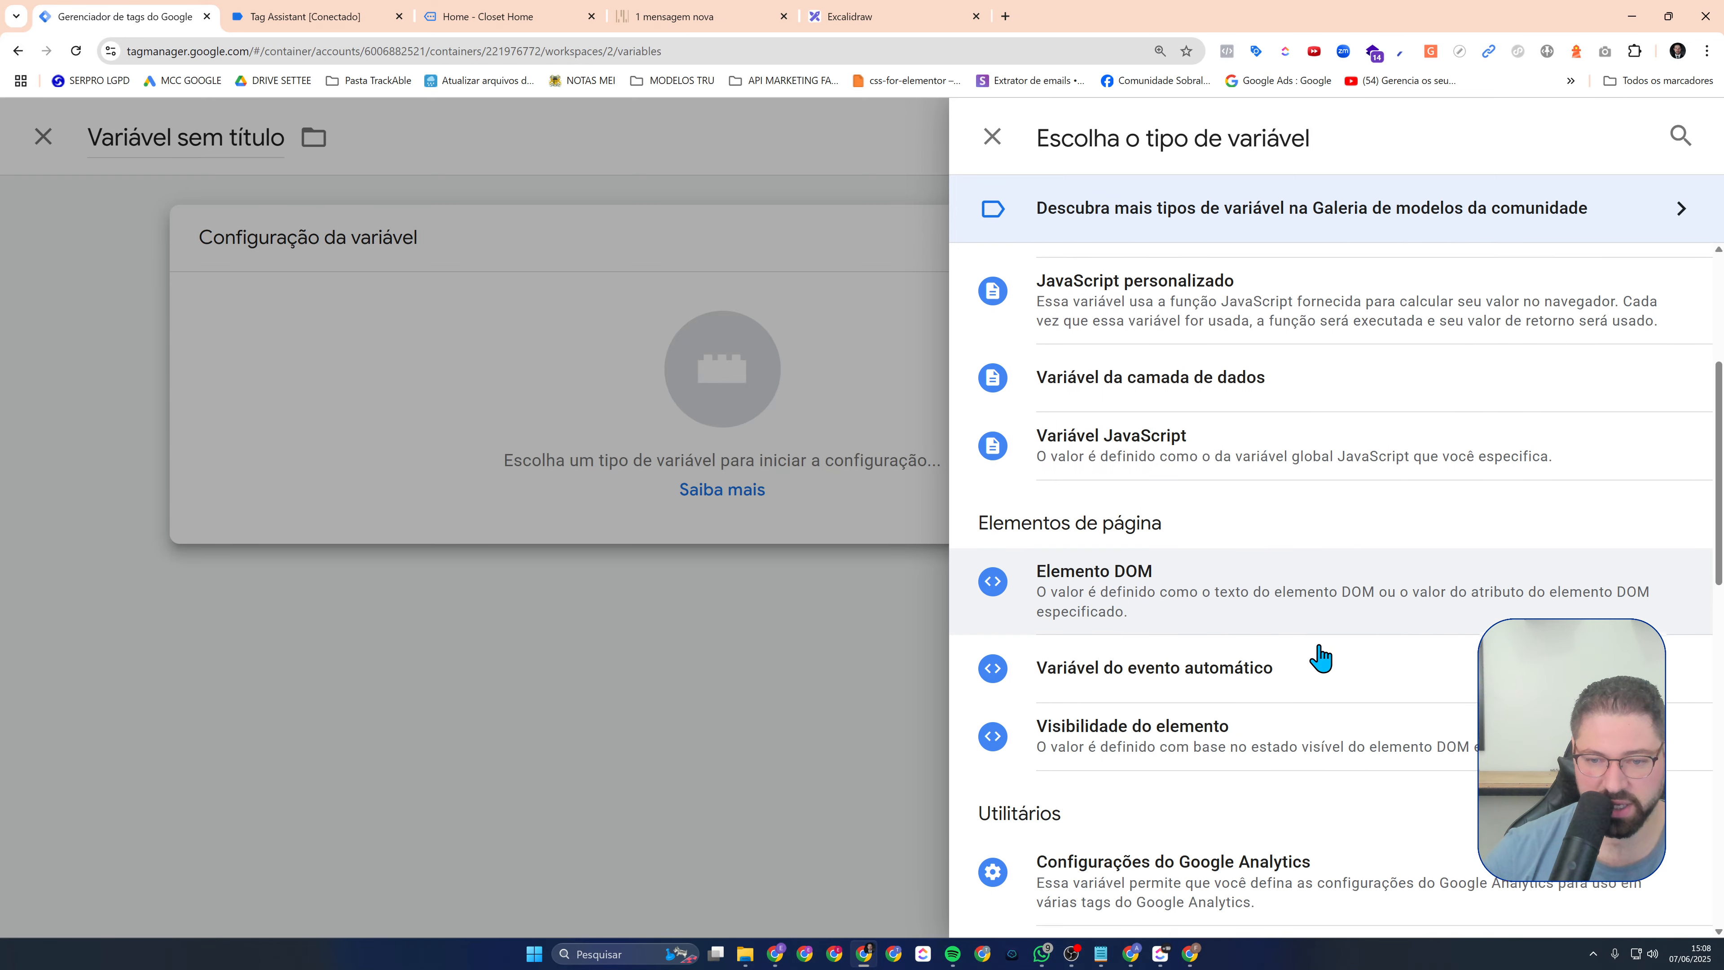
scroll(1320, 658, "down", 5)
scroll(1320, 656, "down", 1)
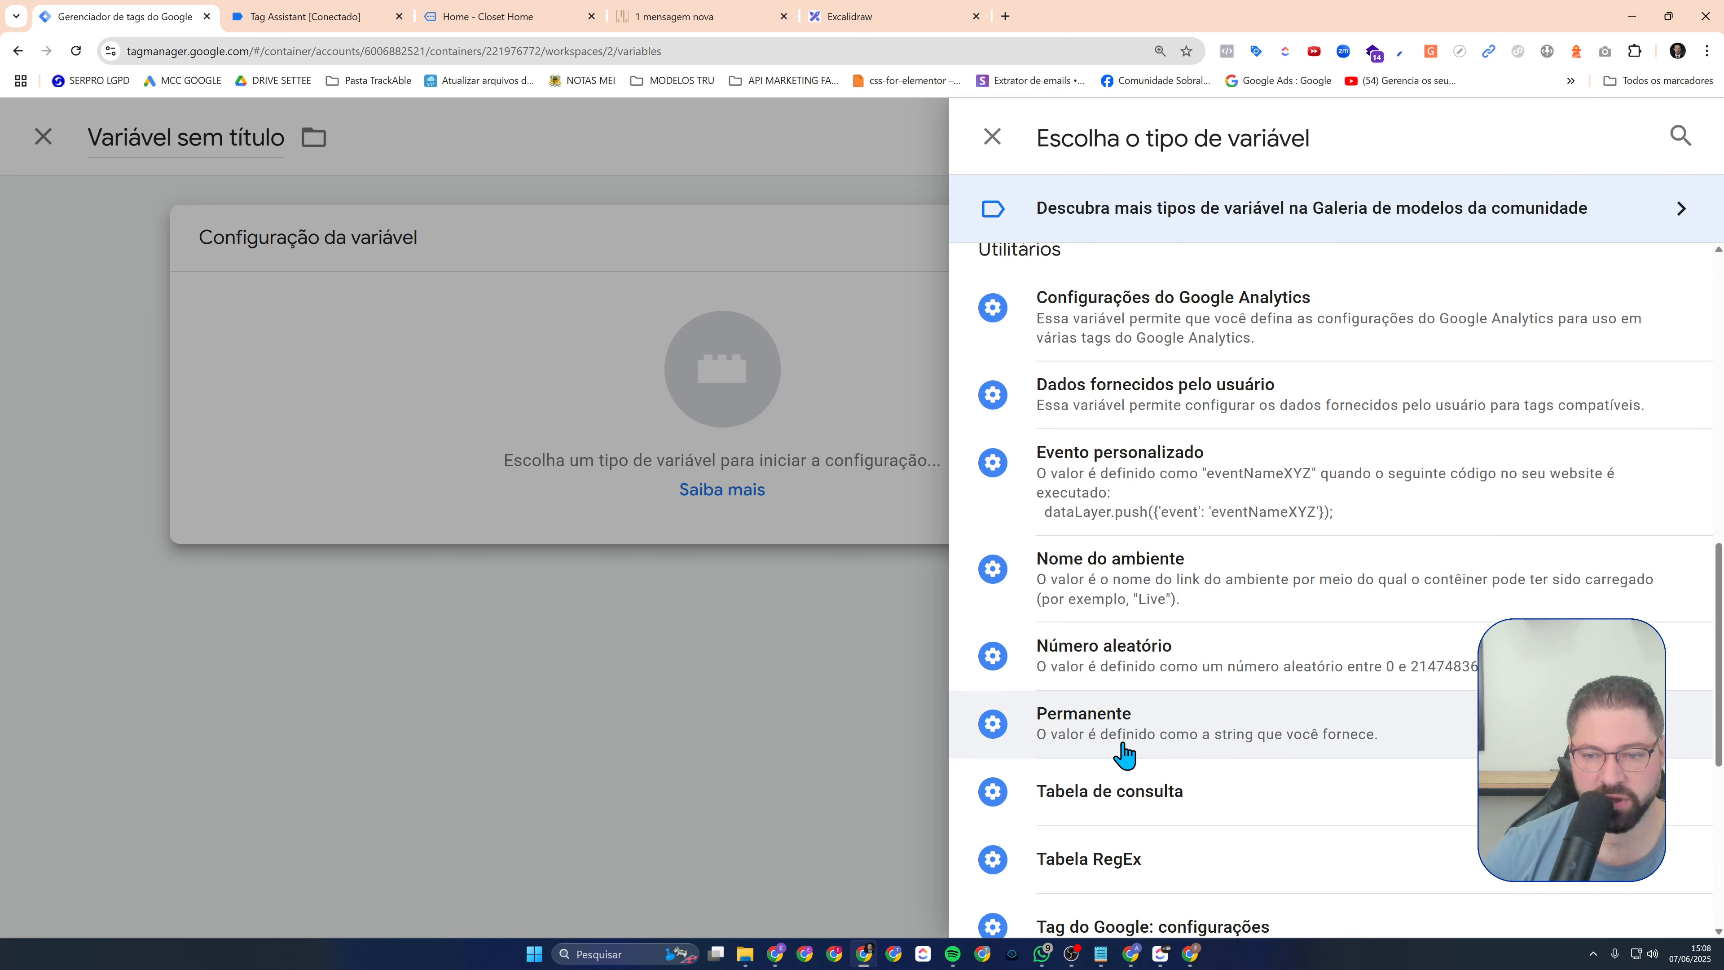
left_click(1248, 750)
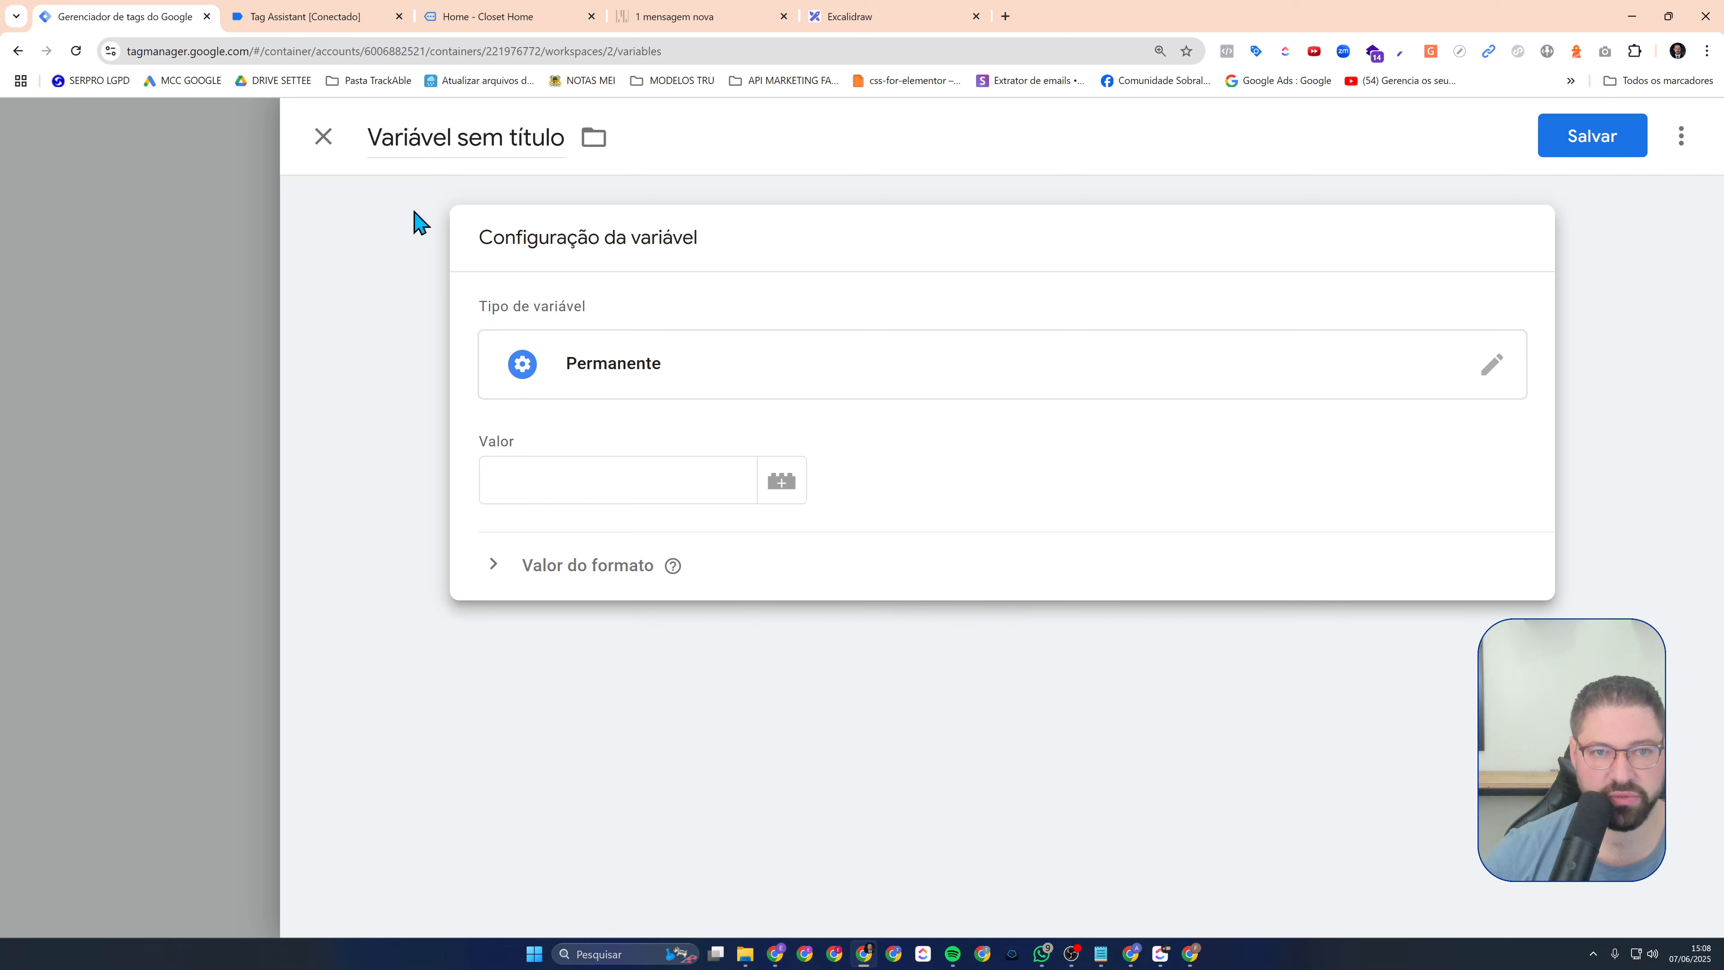
Name the variable "Facebook Pixel - ID", set its value to "ID do Pixel" and save it
left_click(468, 139)
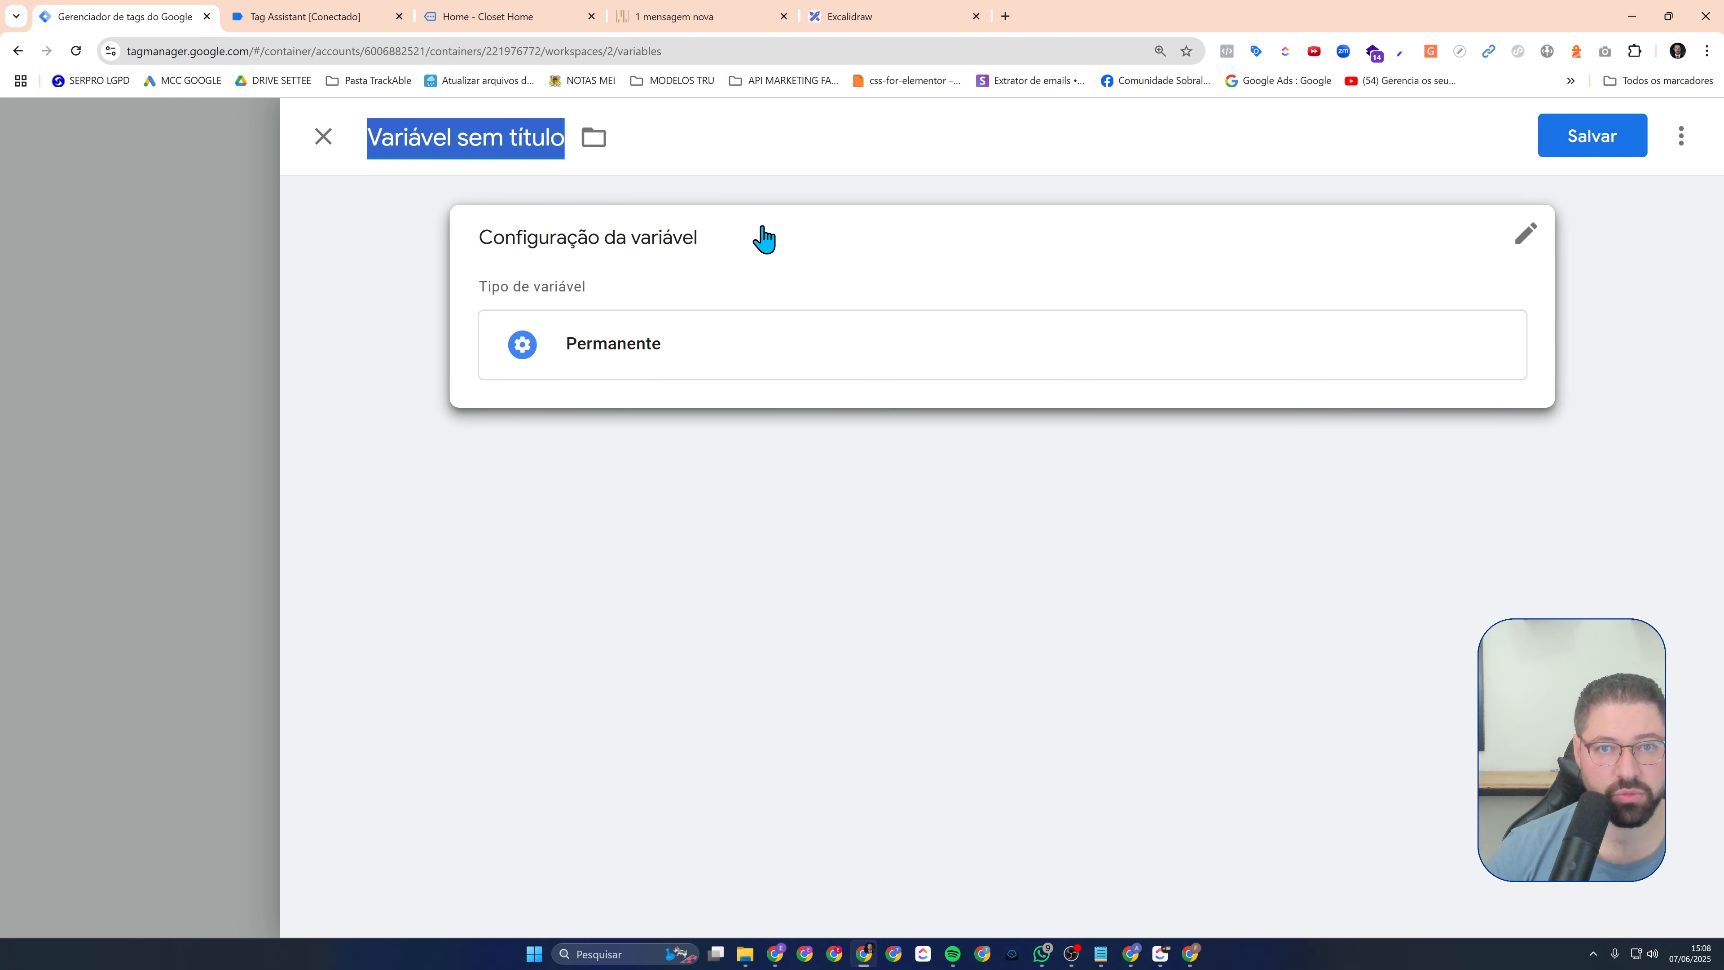
type("Facebook")
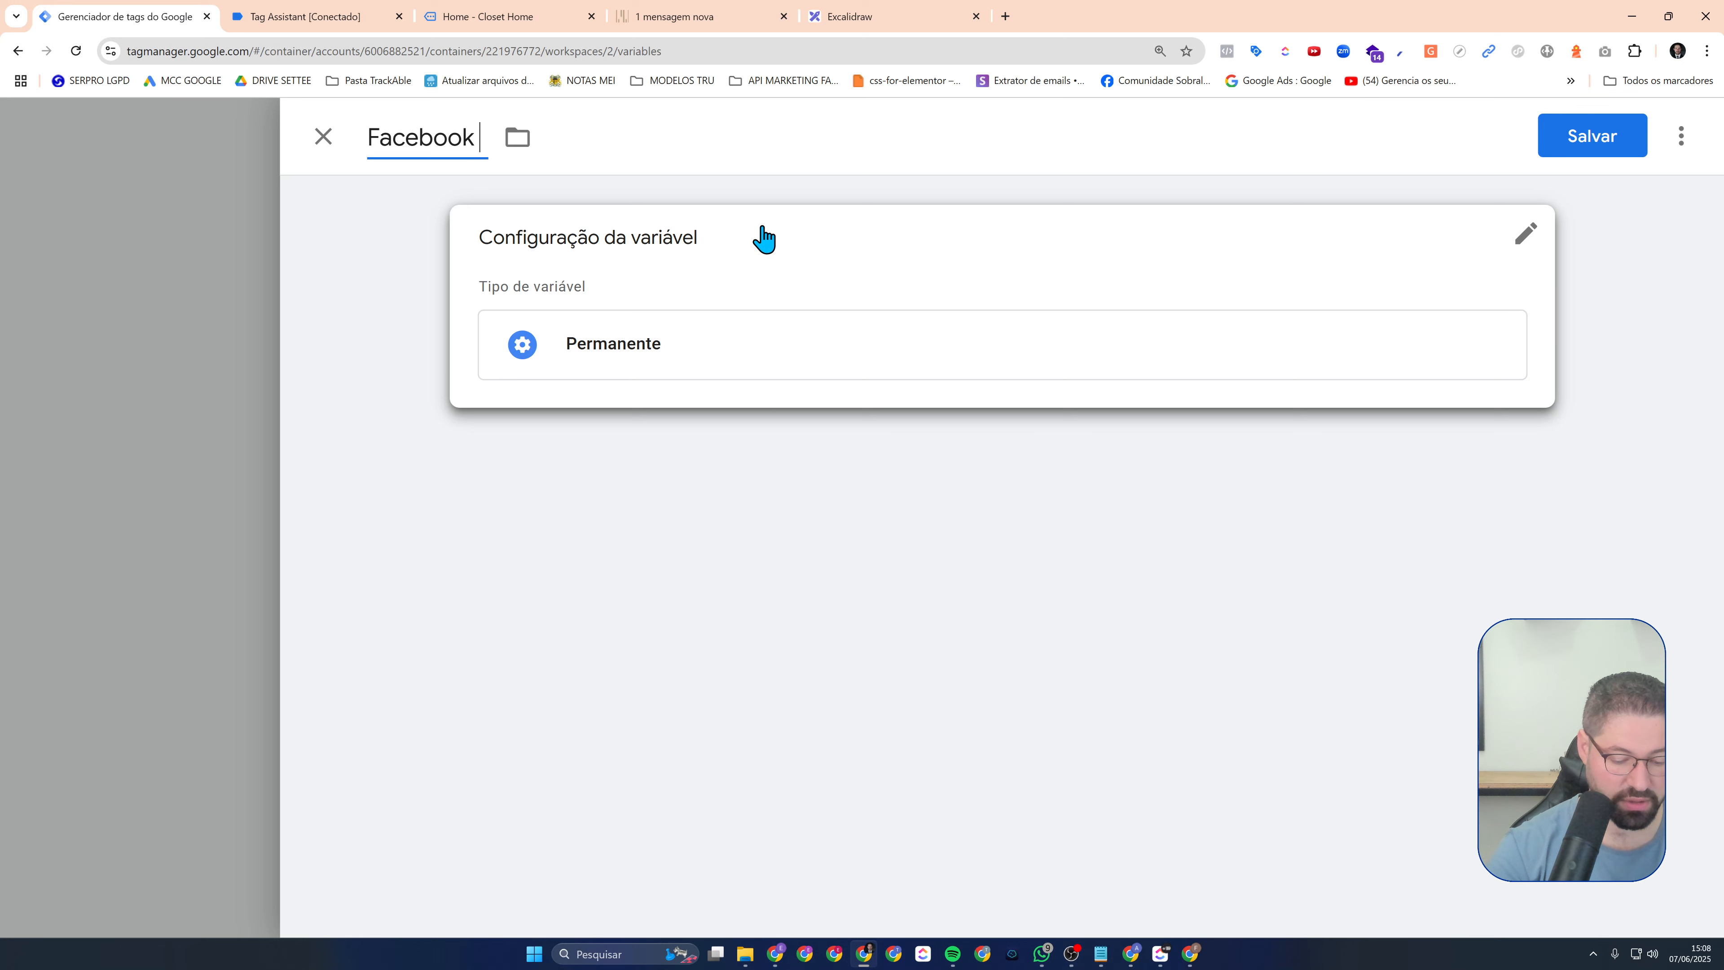
type(" Pixel")
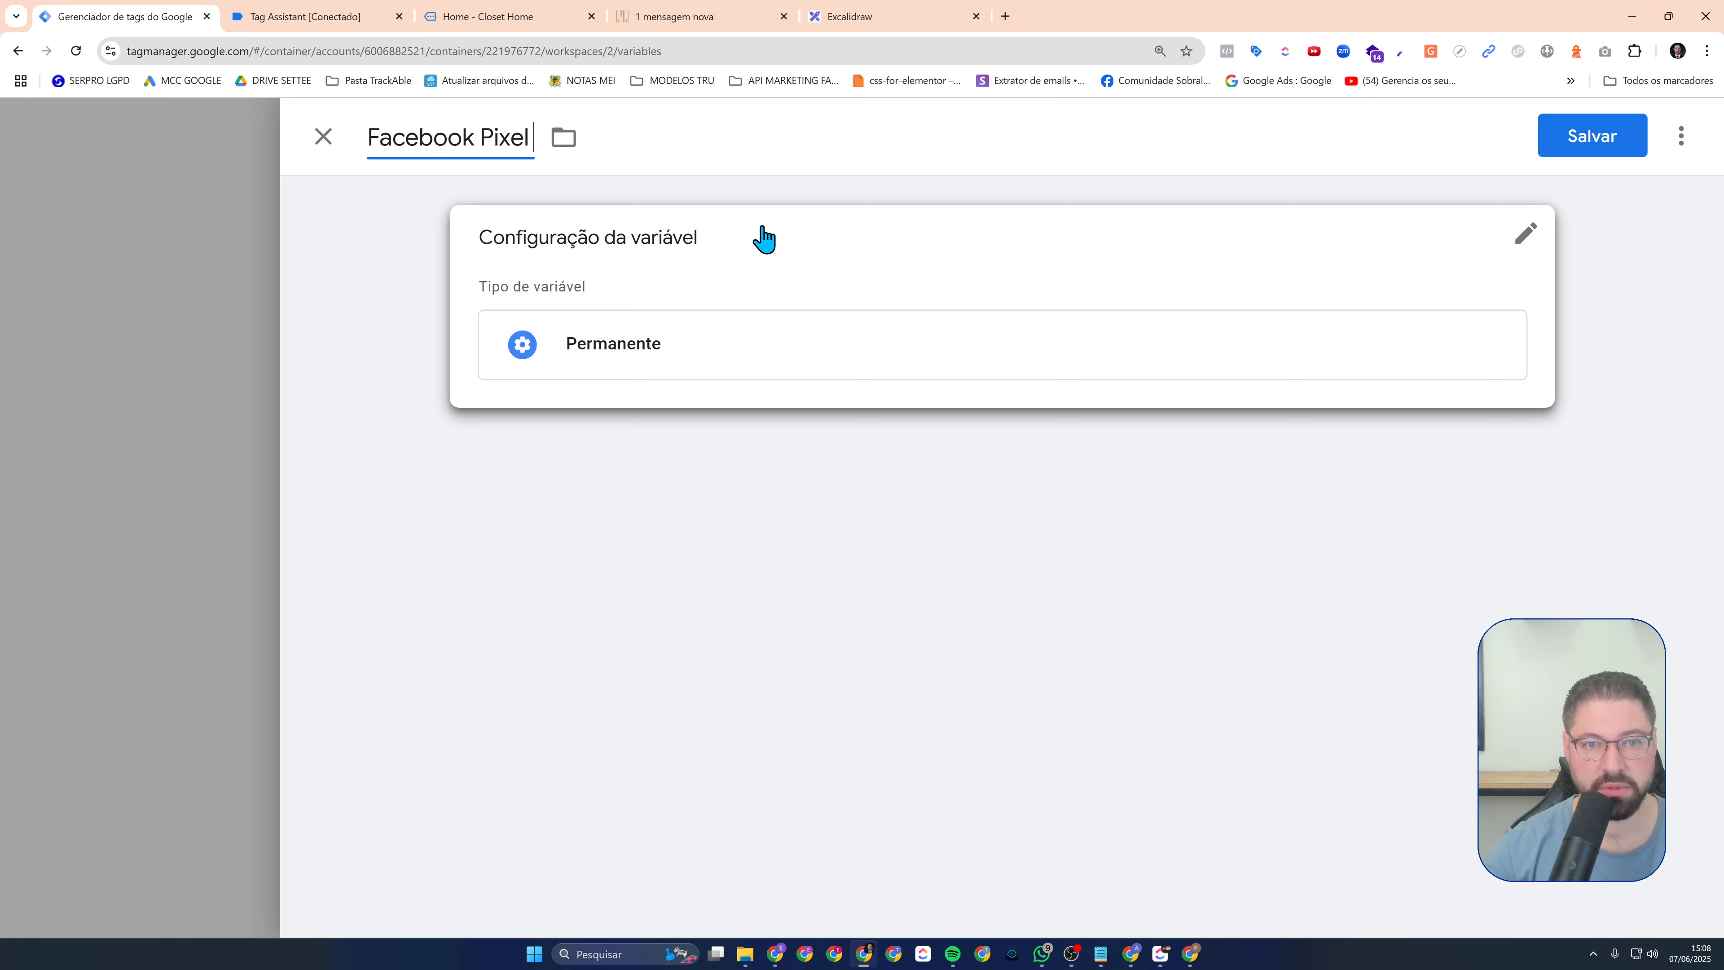
type(" - ID")
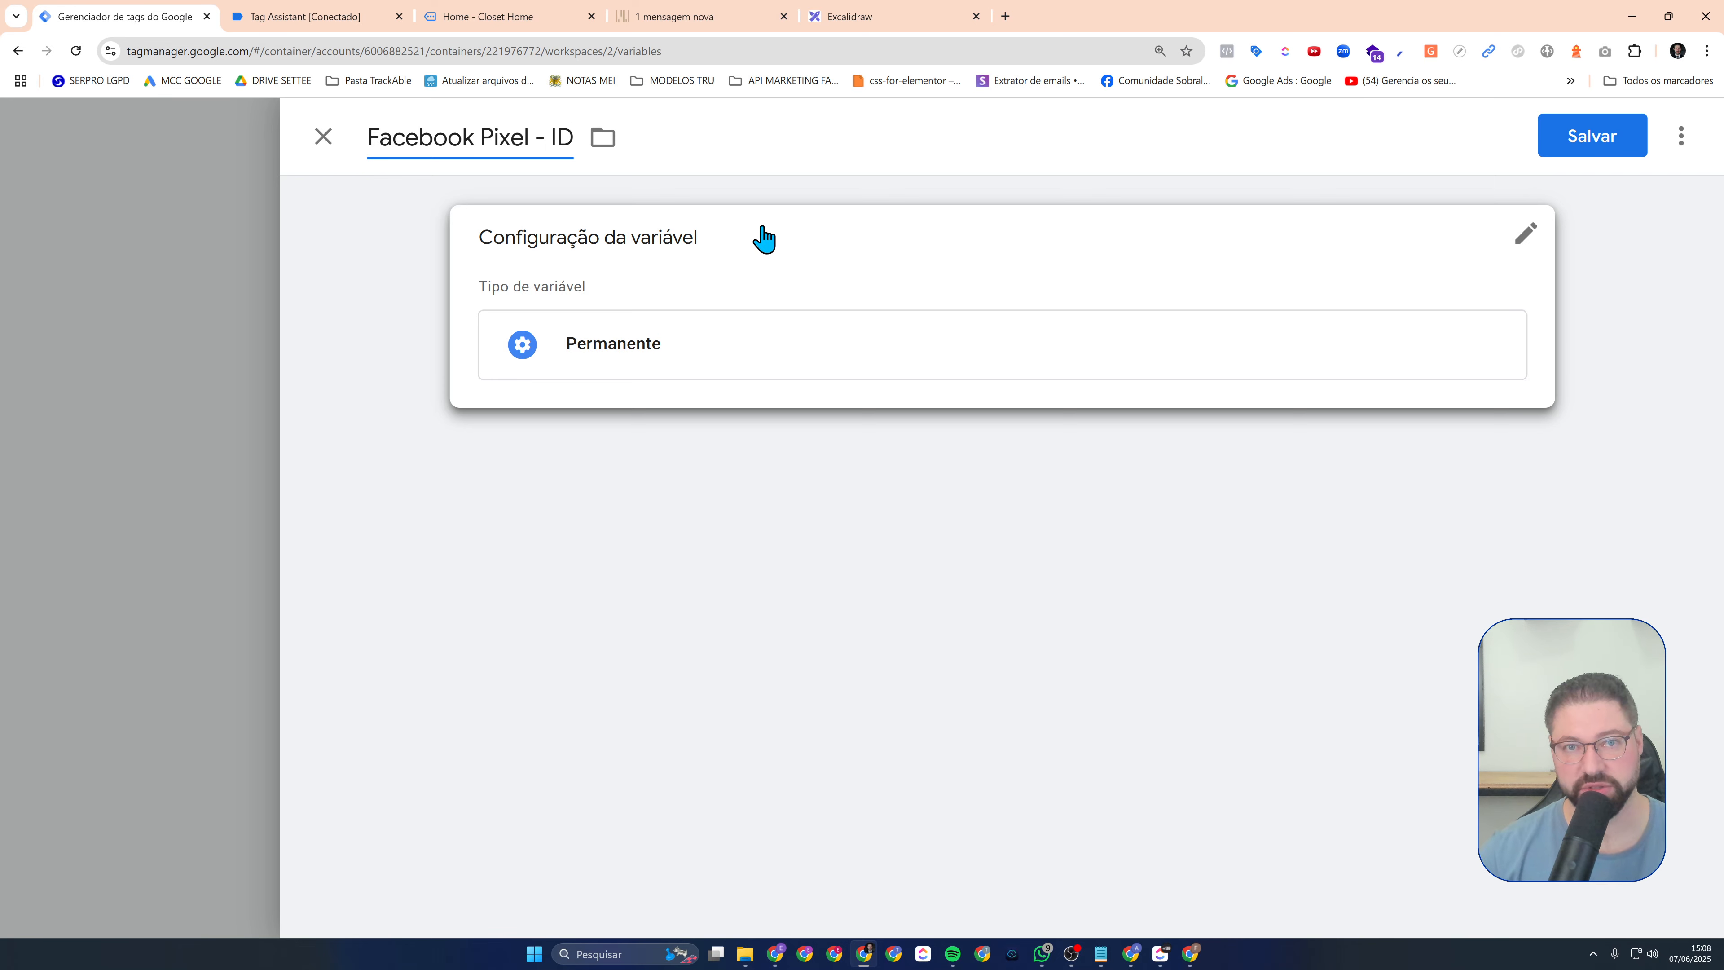
left_click(681, 278)
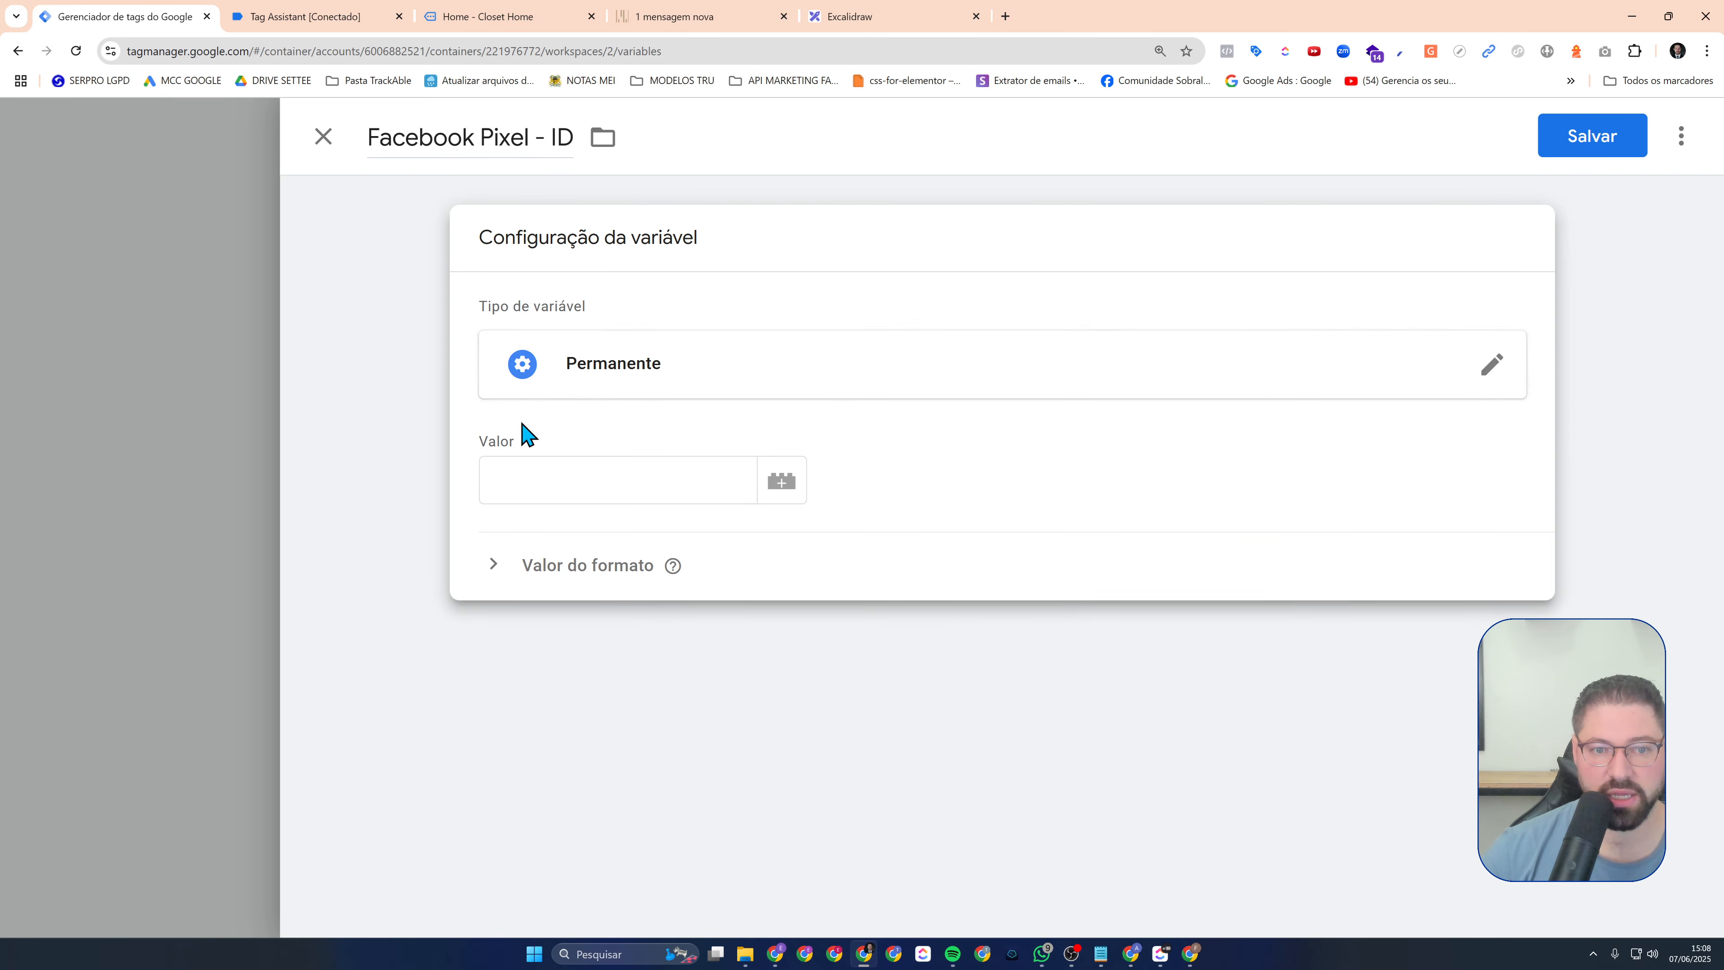
left_click(550, 473)
type("ID do Pixel")
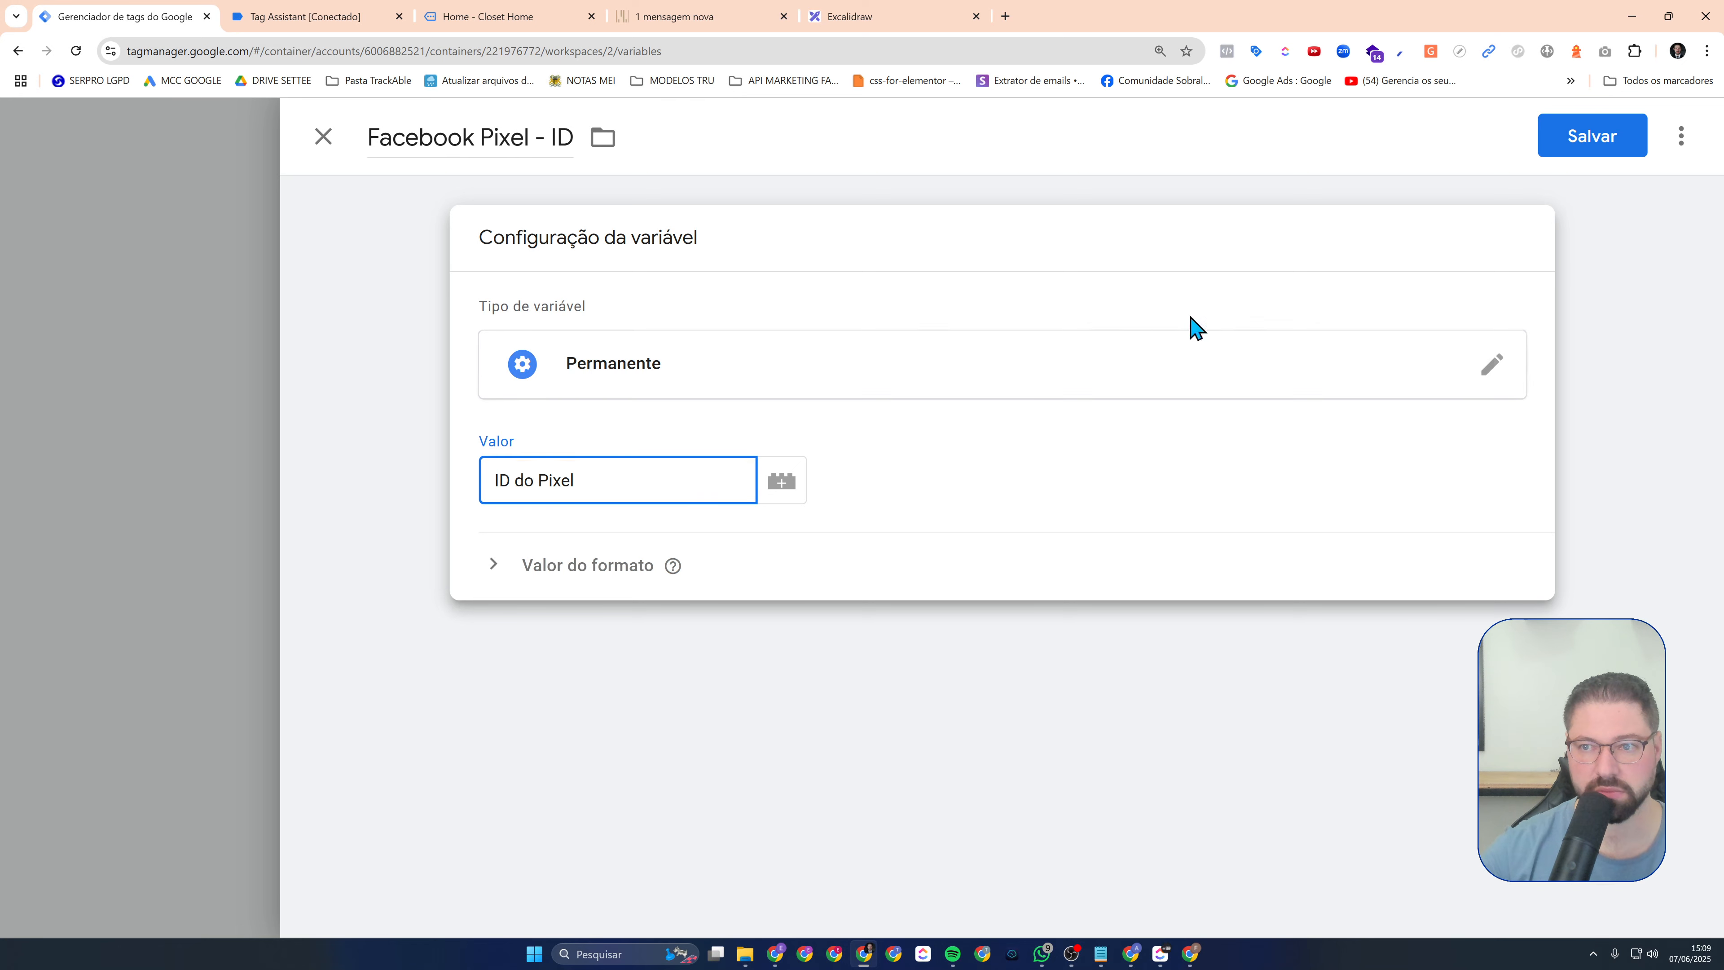
left_click(1588, 139)
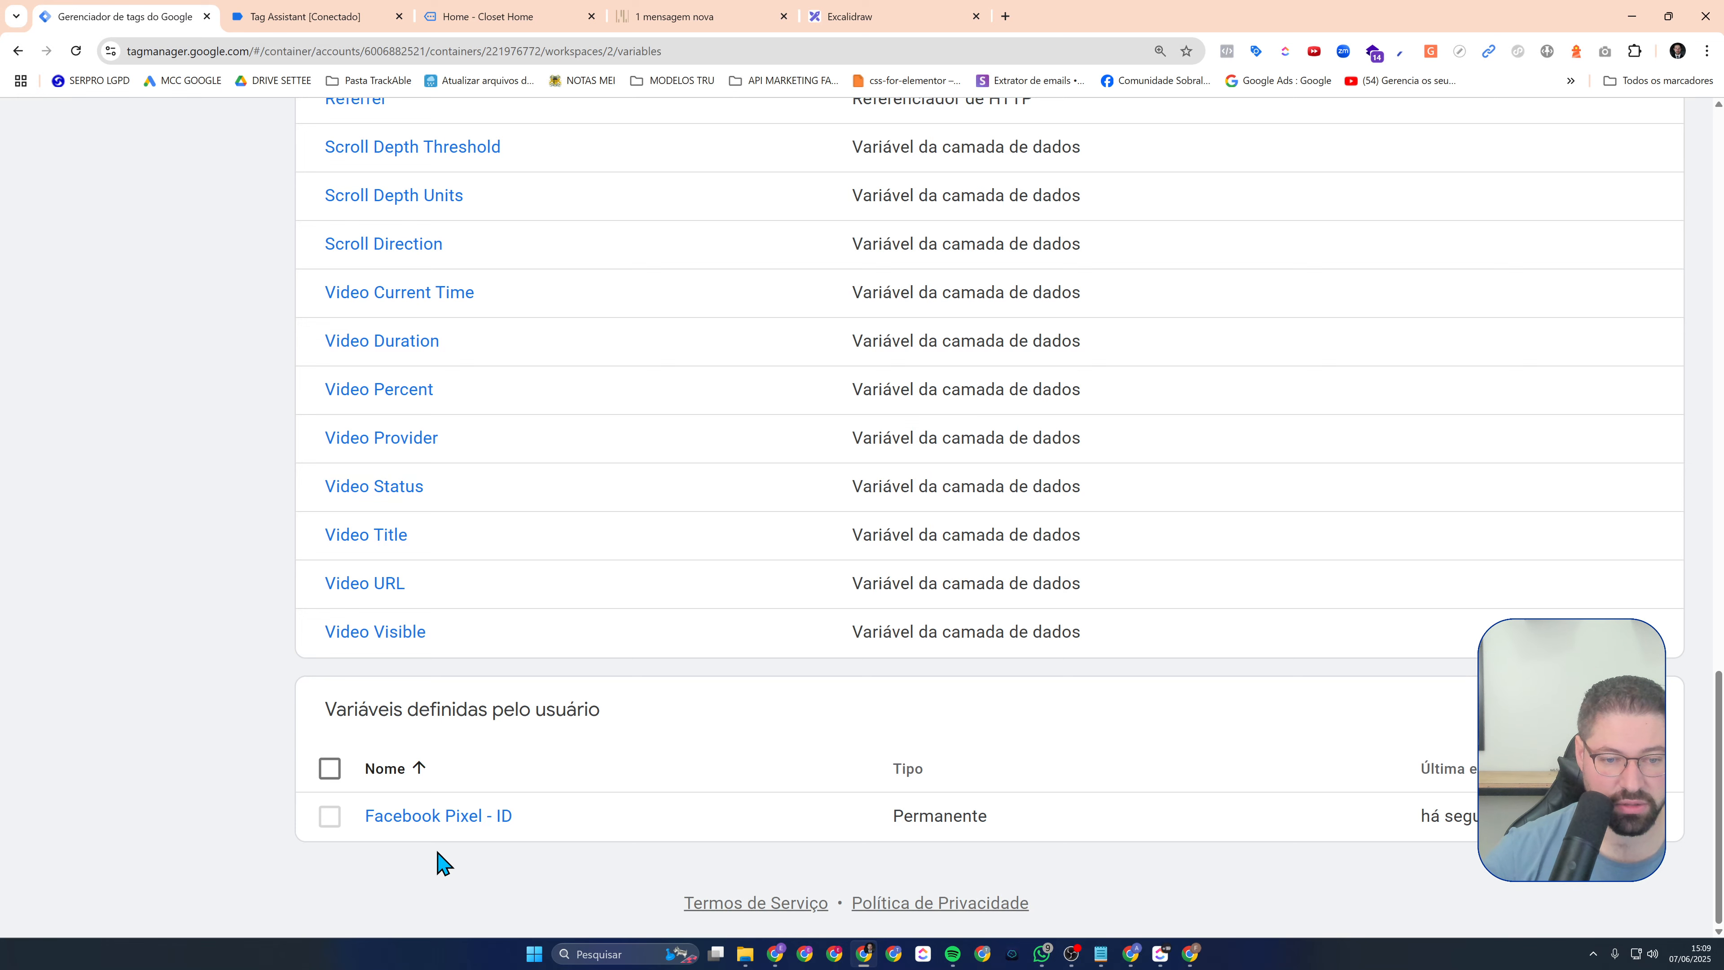
Duplicate the "Facebook Pixel - ID" variable, rename the copy "Google Ads - ID" and save it
left_click(462, 817)
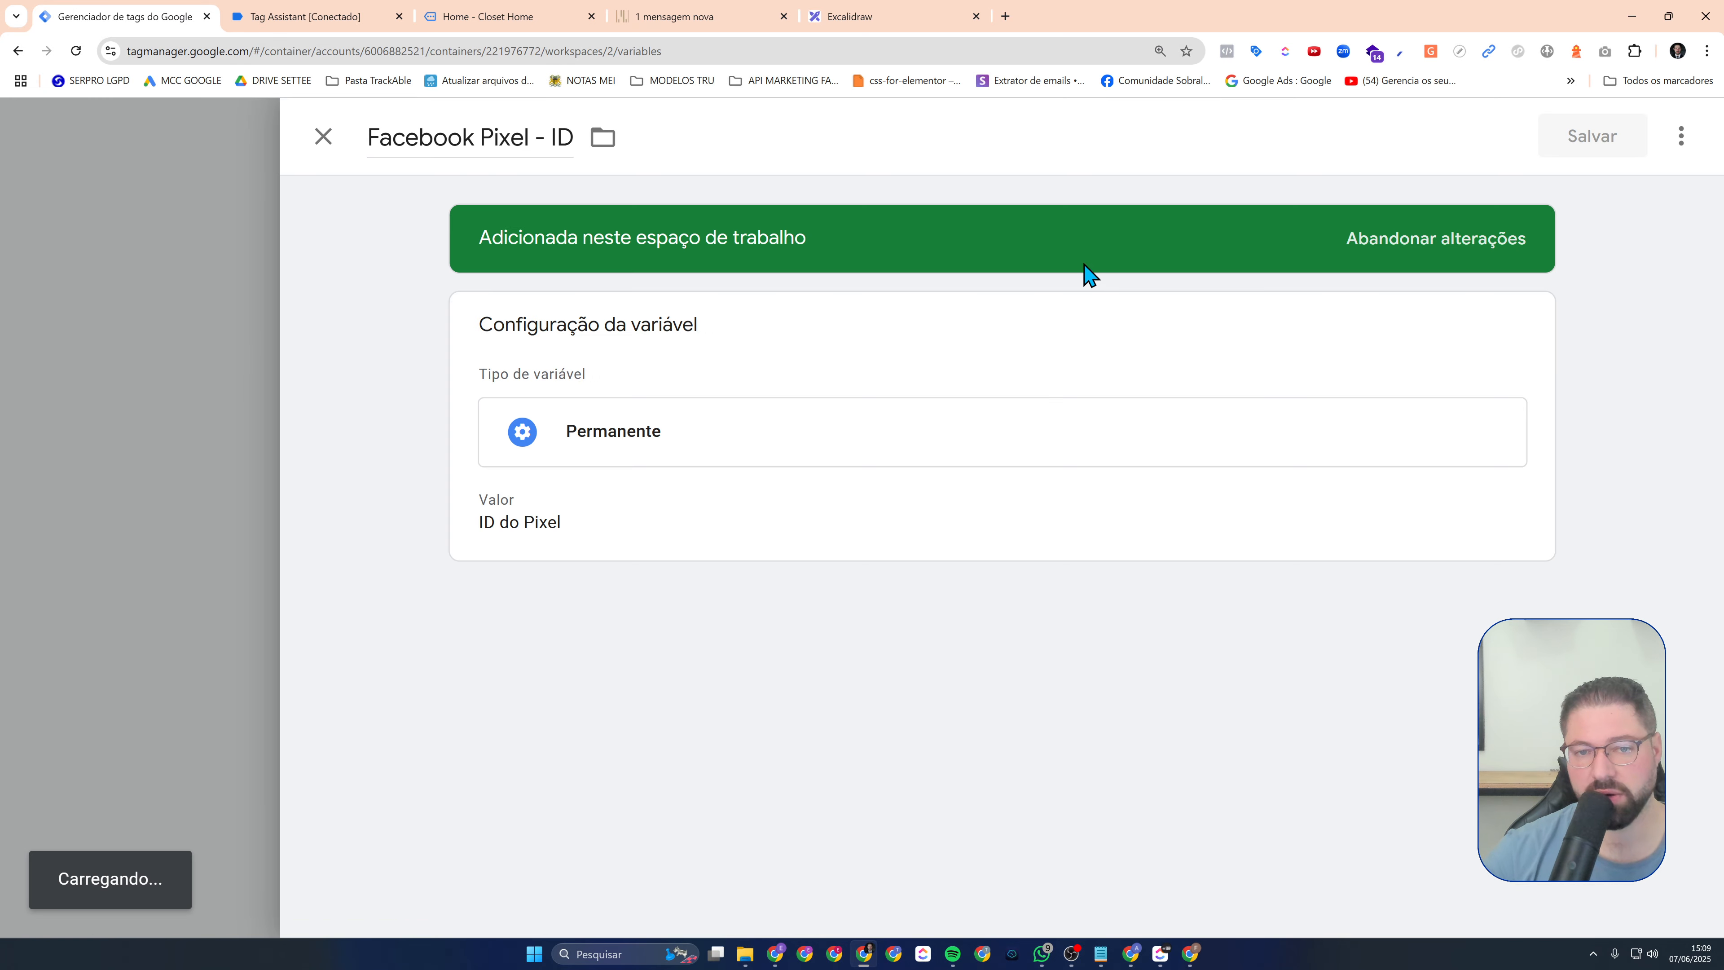
left_click(1700, 136)
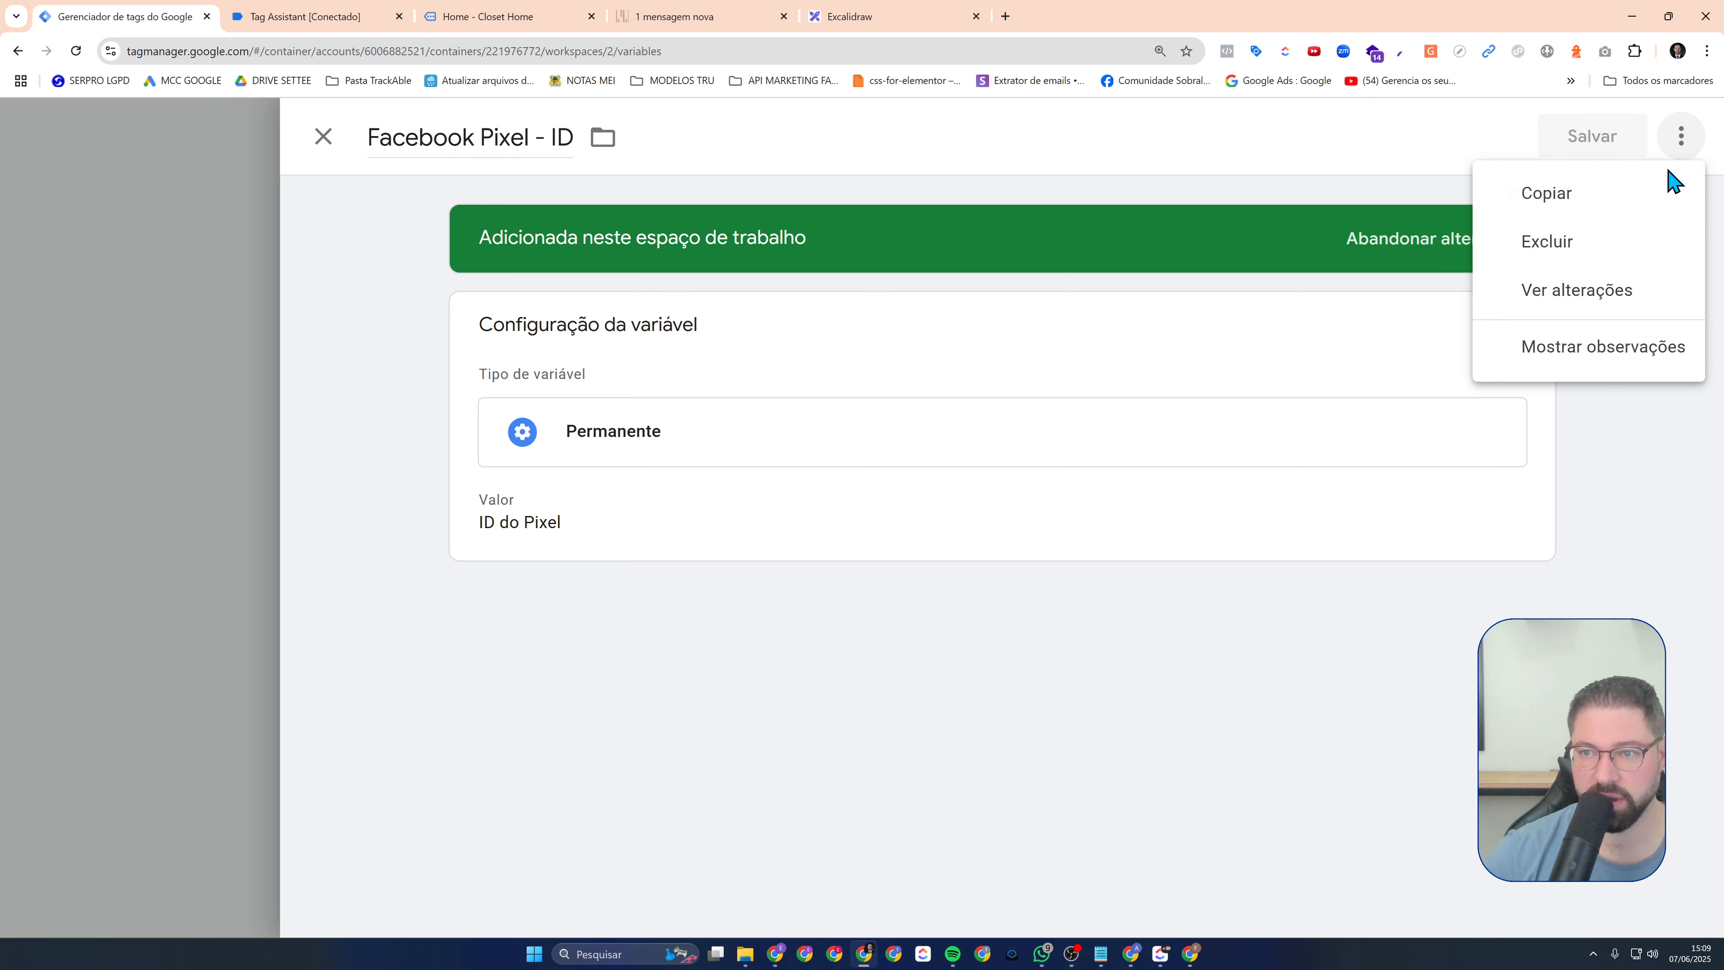
left_click(1650, 191)
left_click(464, 138)
key("shift+Home")
key("BackSpace")
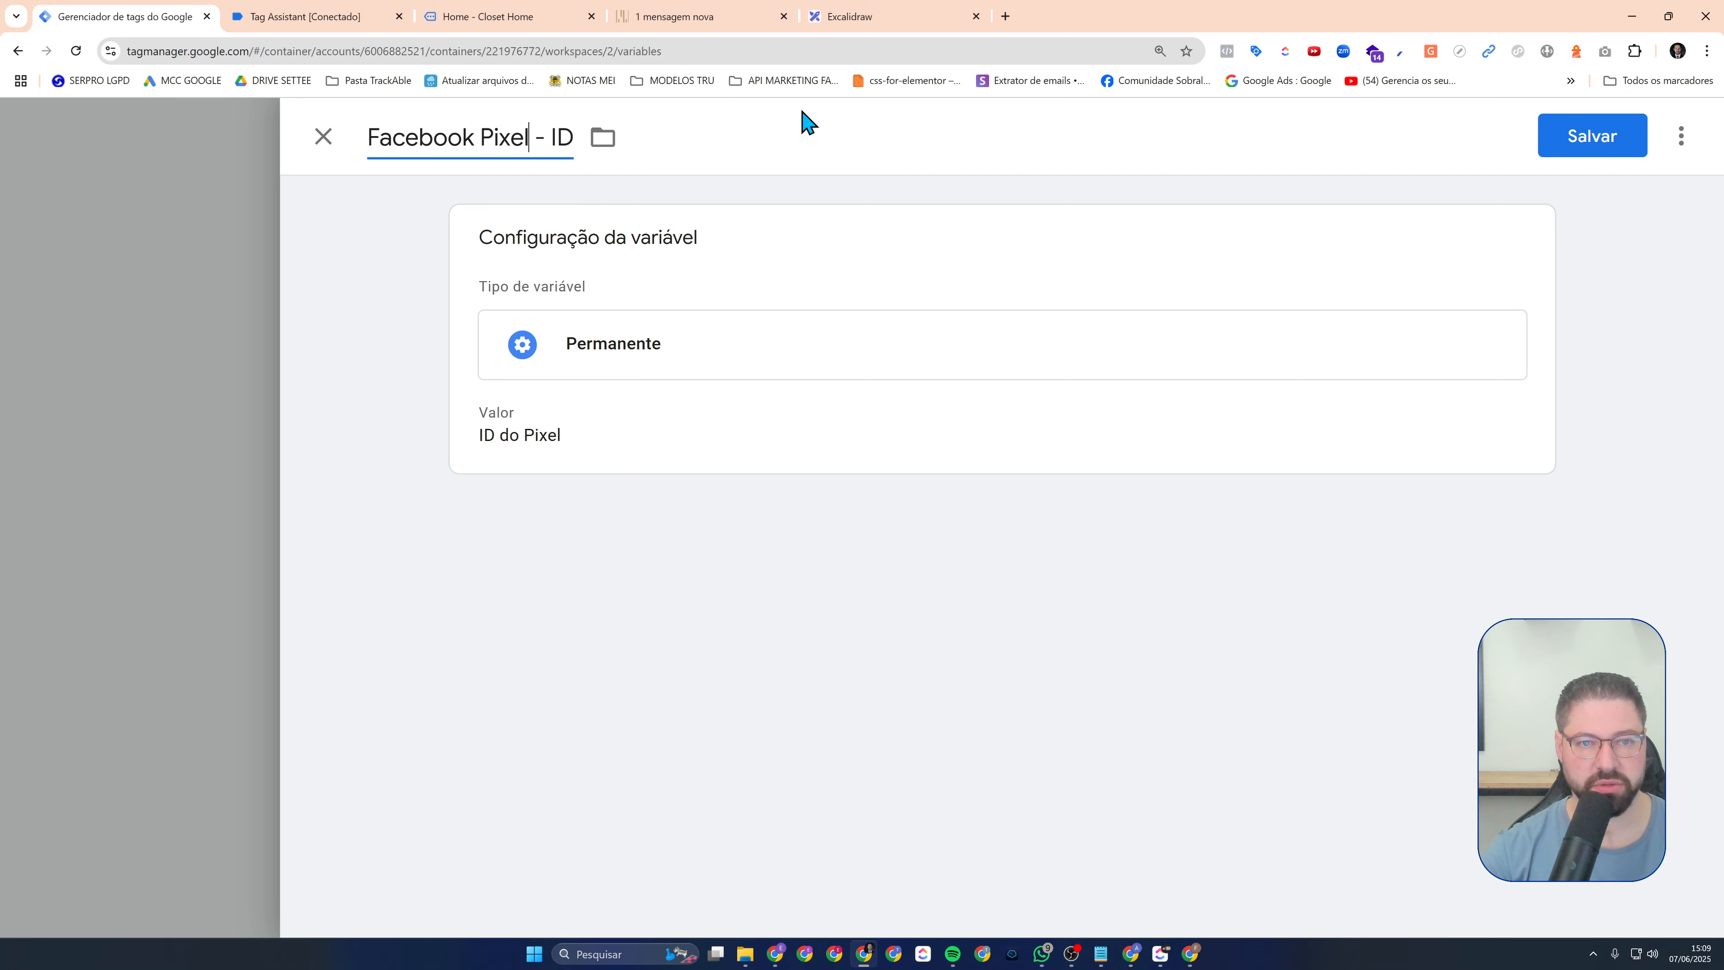
key("shift+Home")
type("Google Ads")
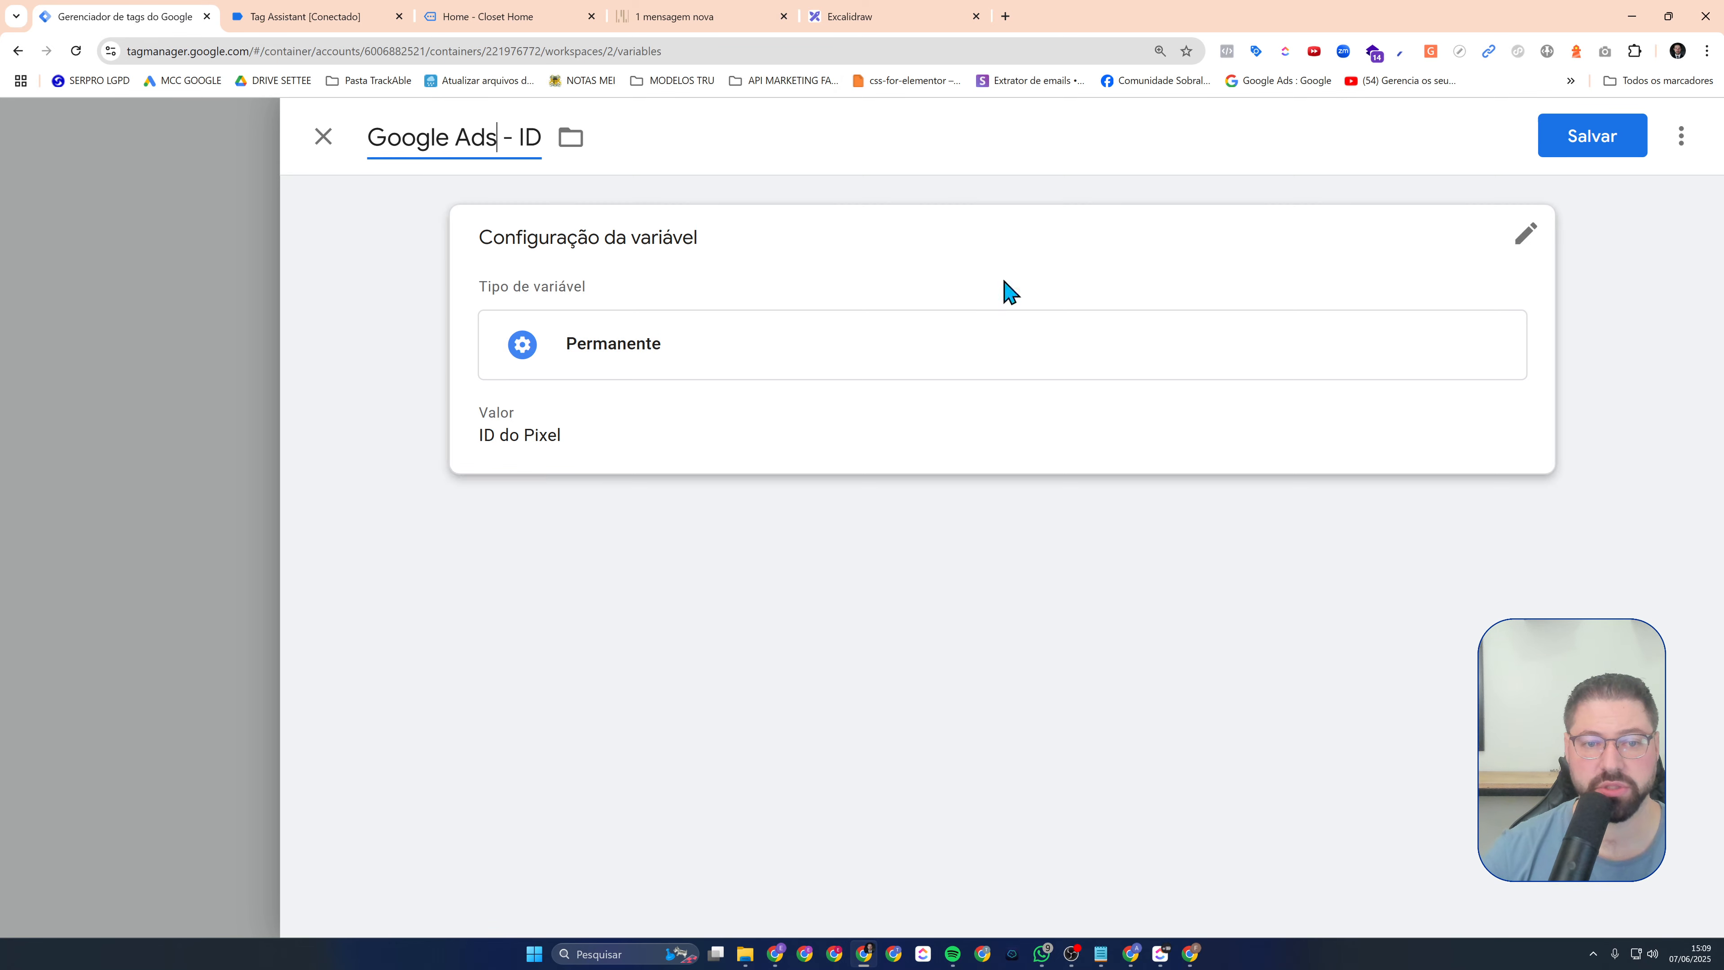
left_click(1612, 146)
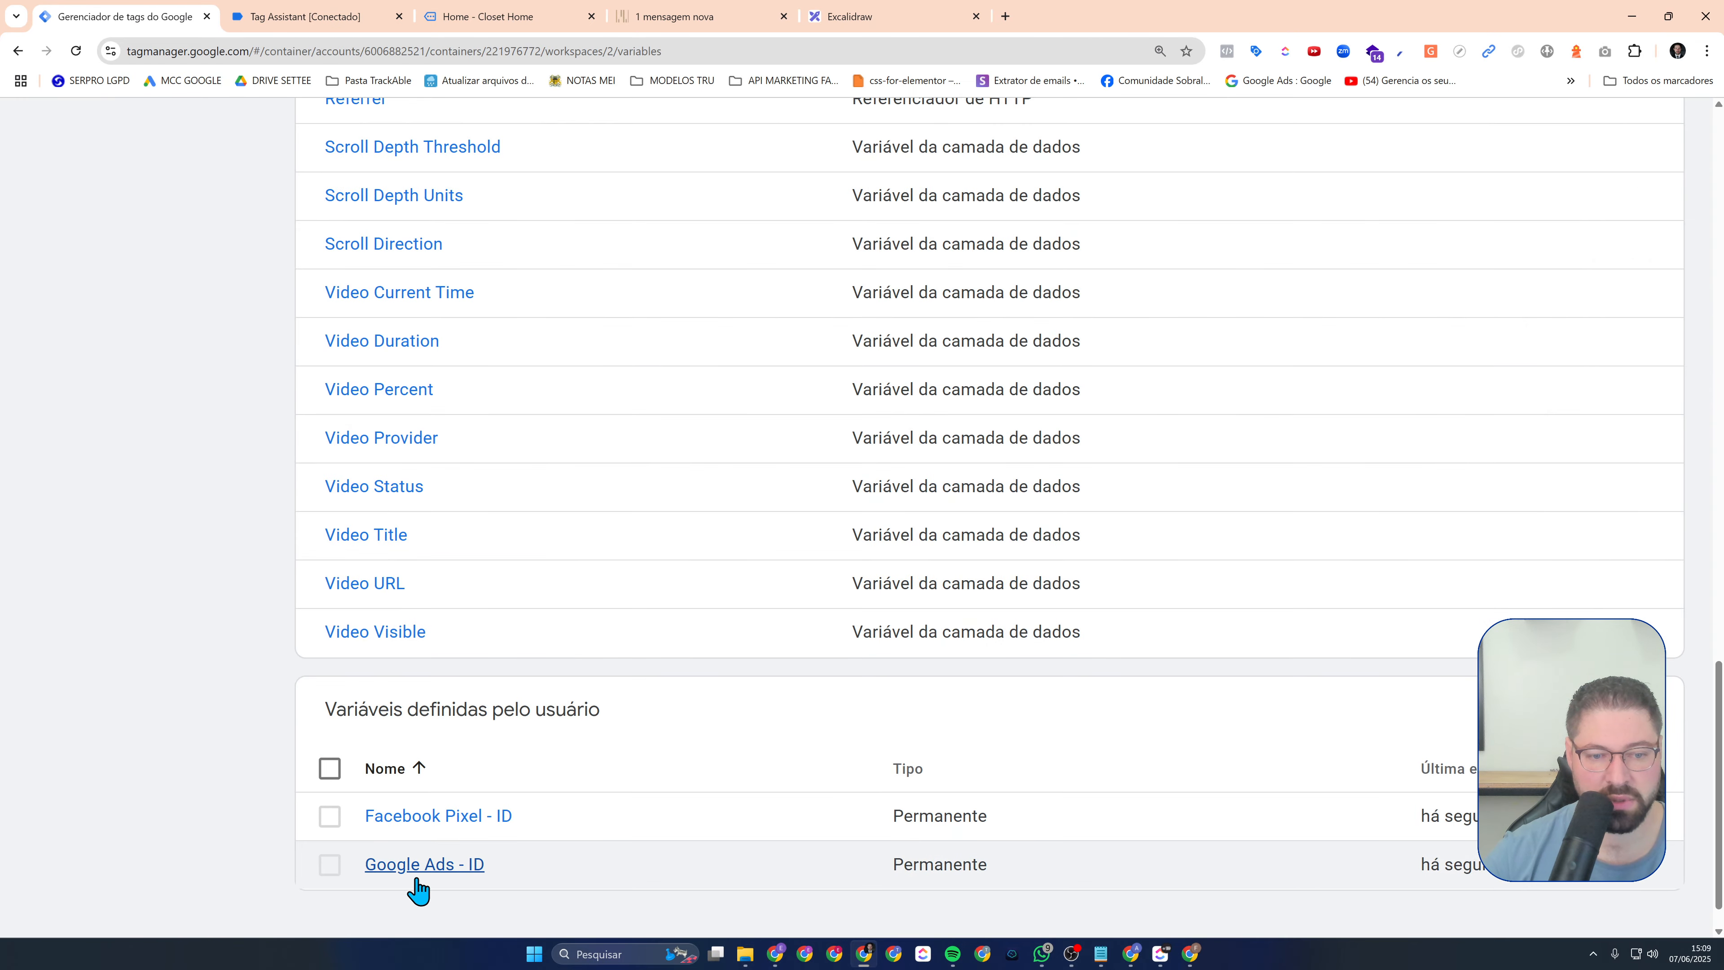
Duplicate the "Google Ads - ID" variable, rename the copy "Google Analystics GA4 - ID" and save it
left_click(411, 869)
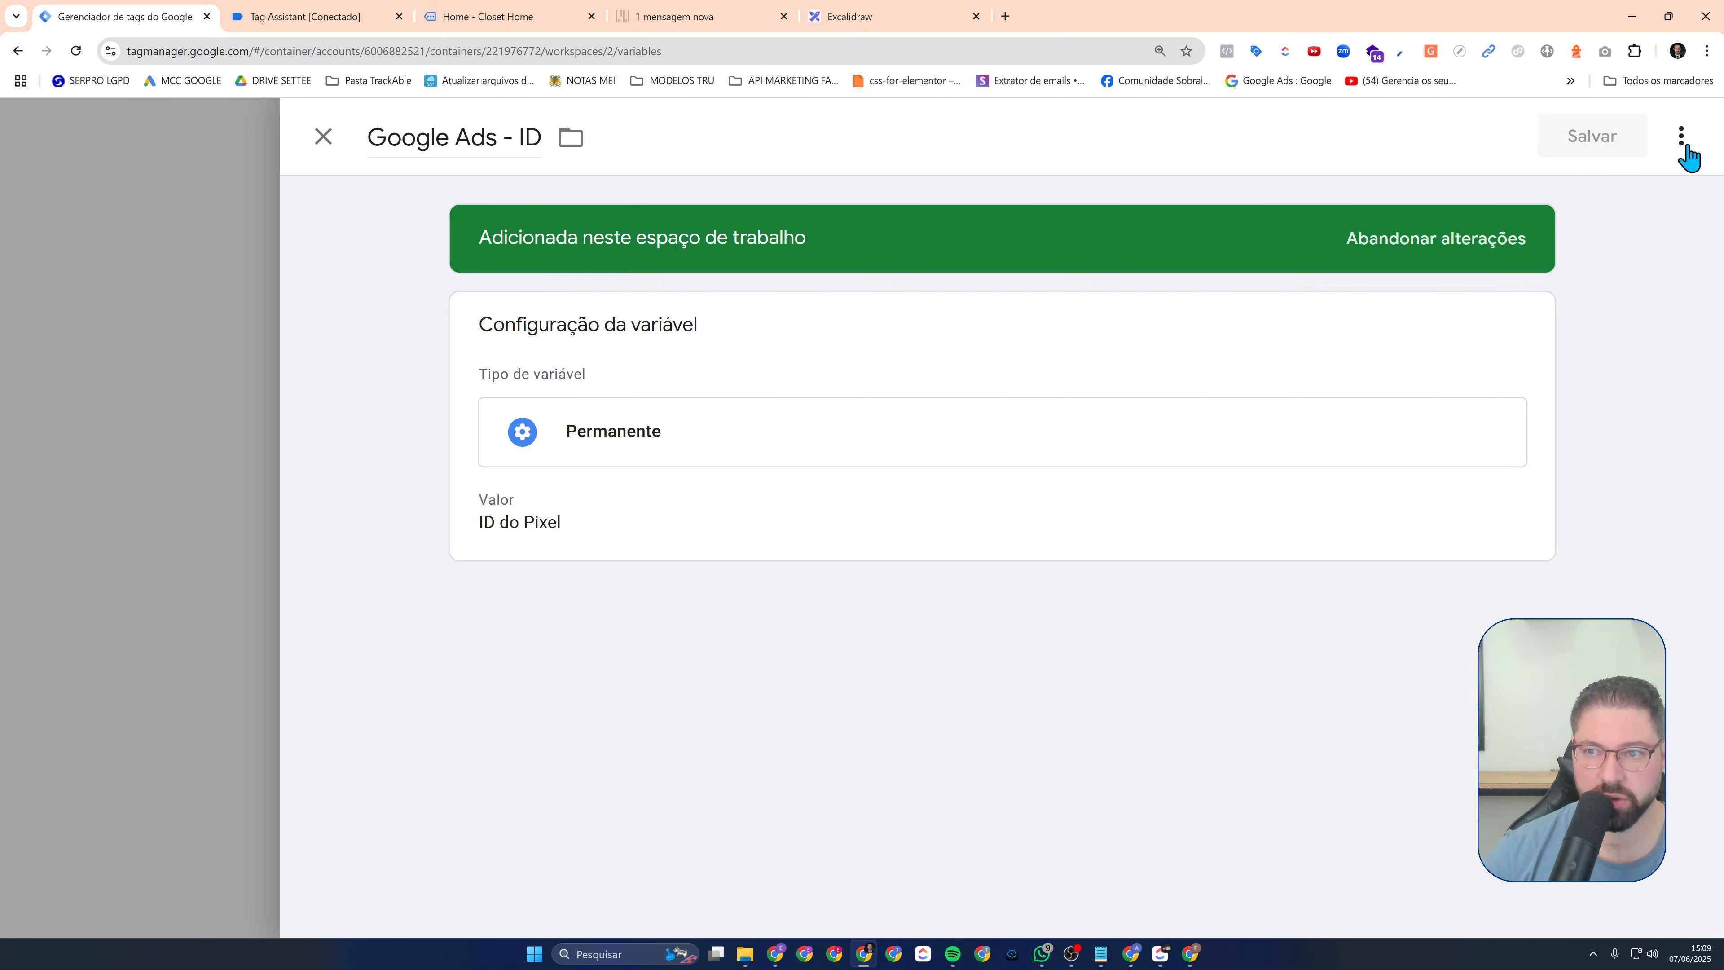
left_click(1682, 139)
left_click(1659, 195)
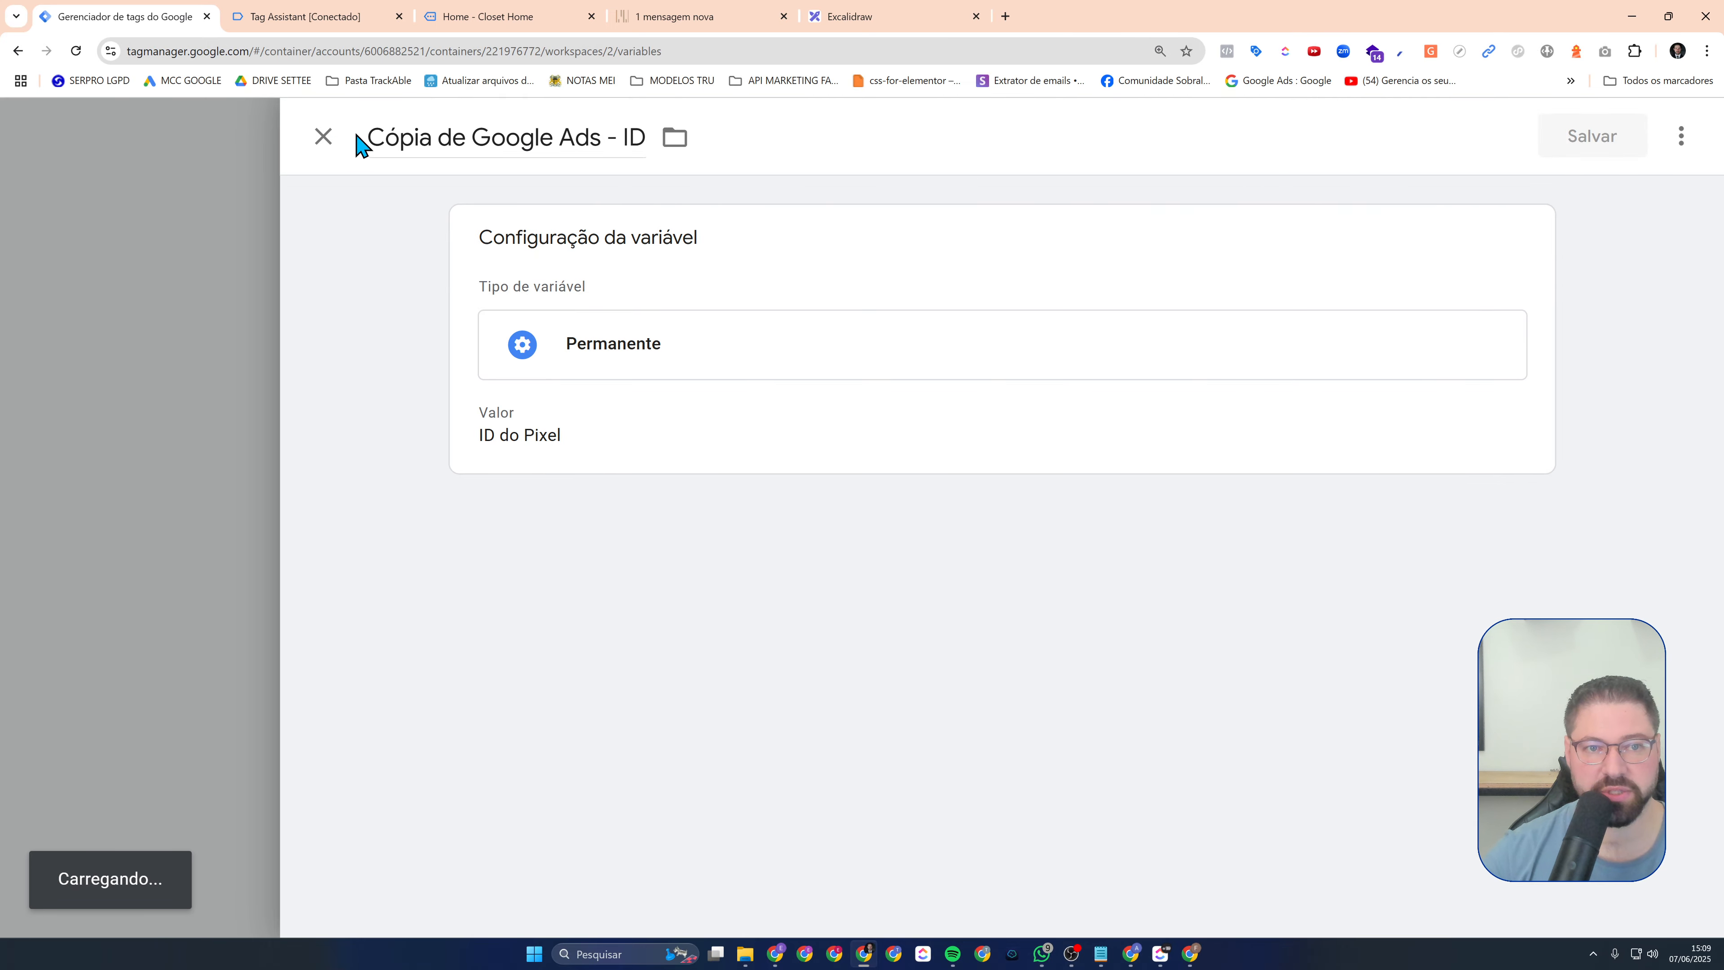
left_click(470, 136)
key("shift+Home")
key("BackSpace")
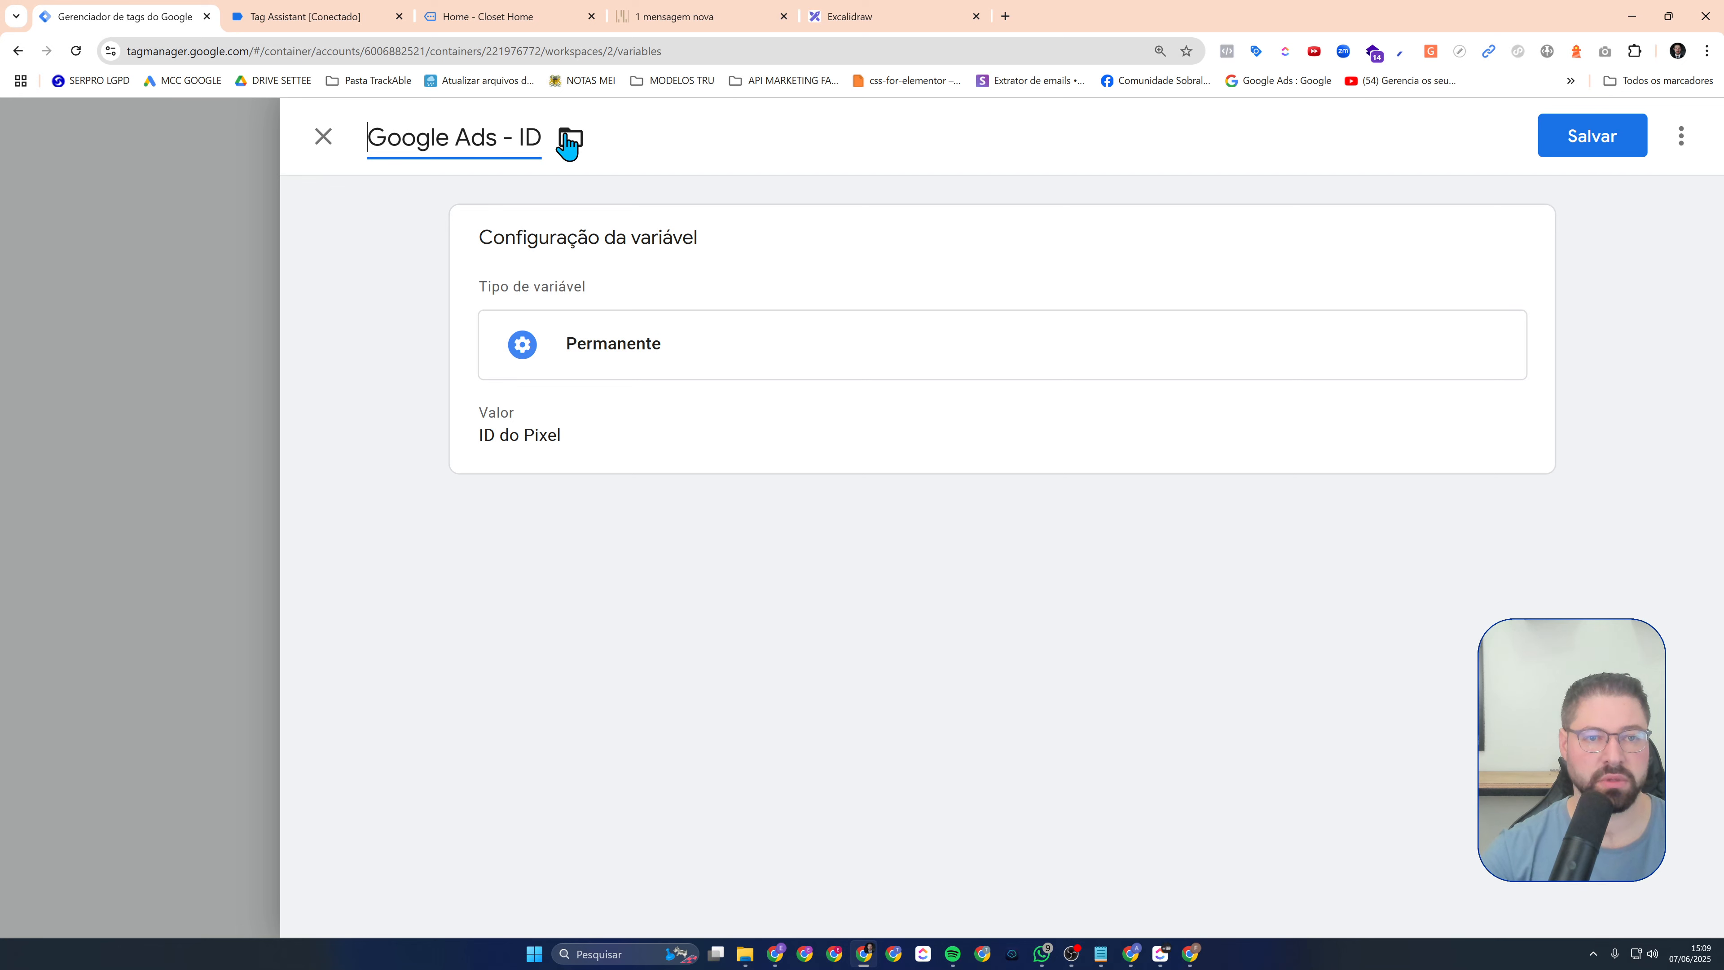
key("shift+Right")
key("shift+Right")
key("shift+Right")
key("shift+Right")
key("shift+Right")
key("shift+Right")
key("shift+Right")
key("shift+Right")
key("shift+Right")
key("shift+Right")
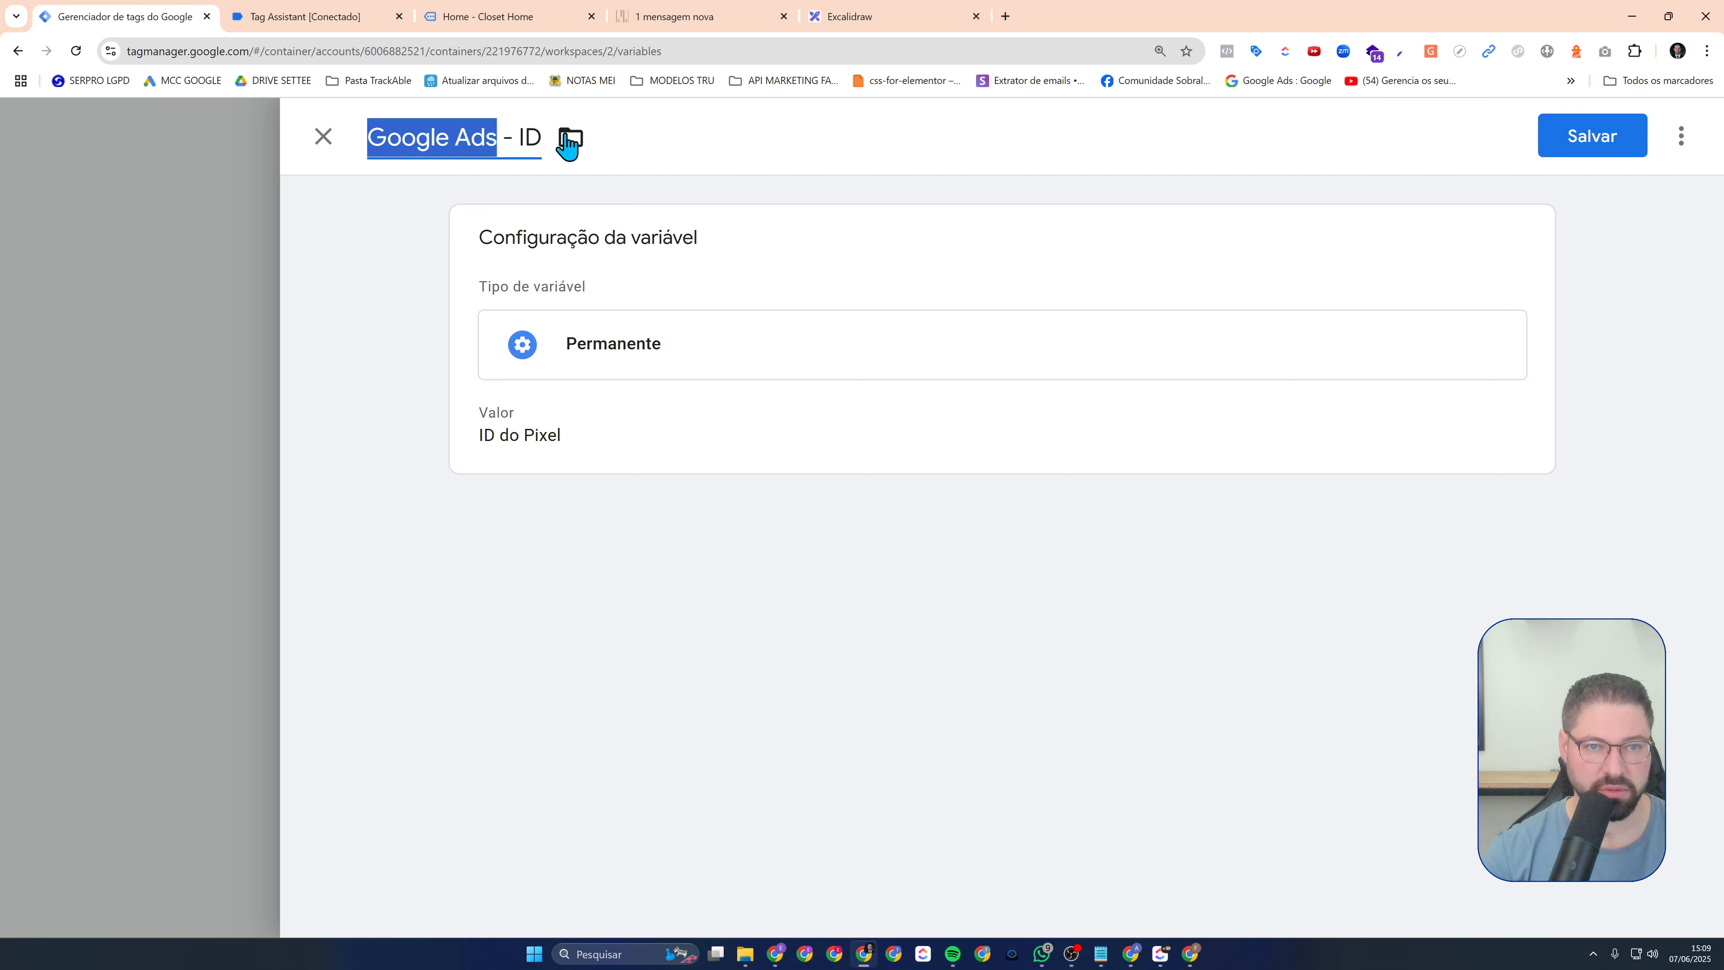
type("Google An")
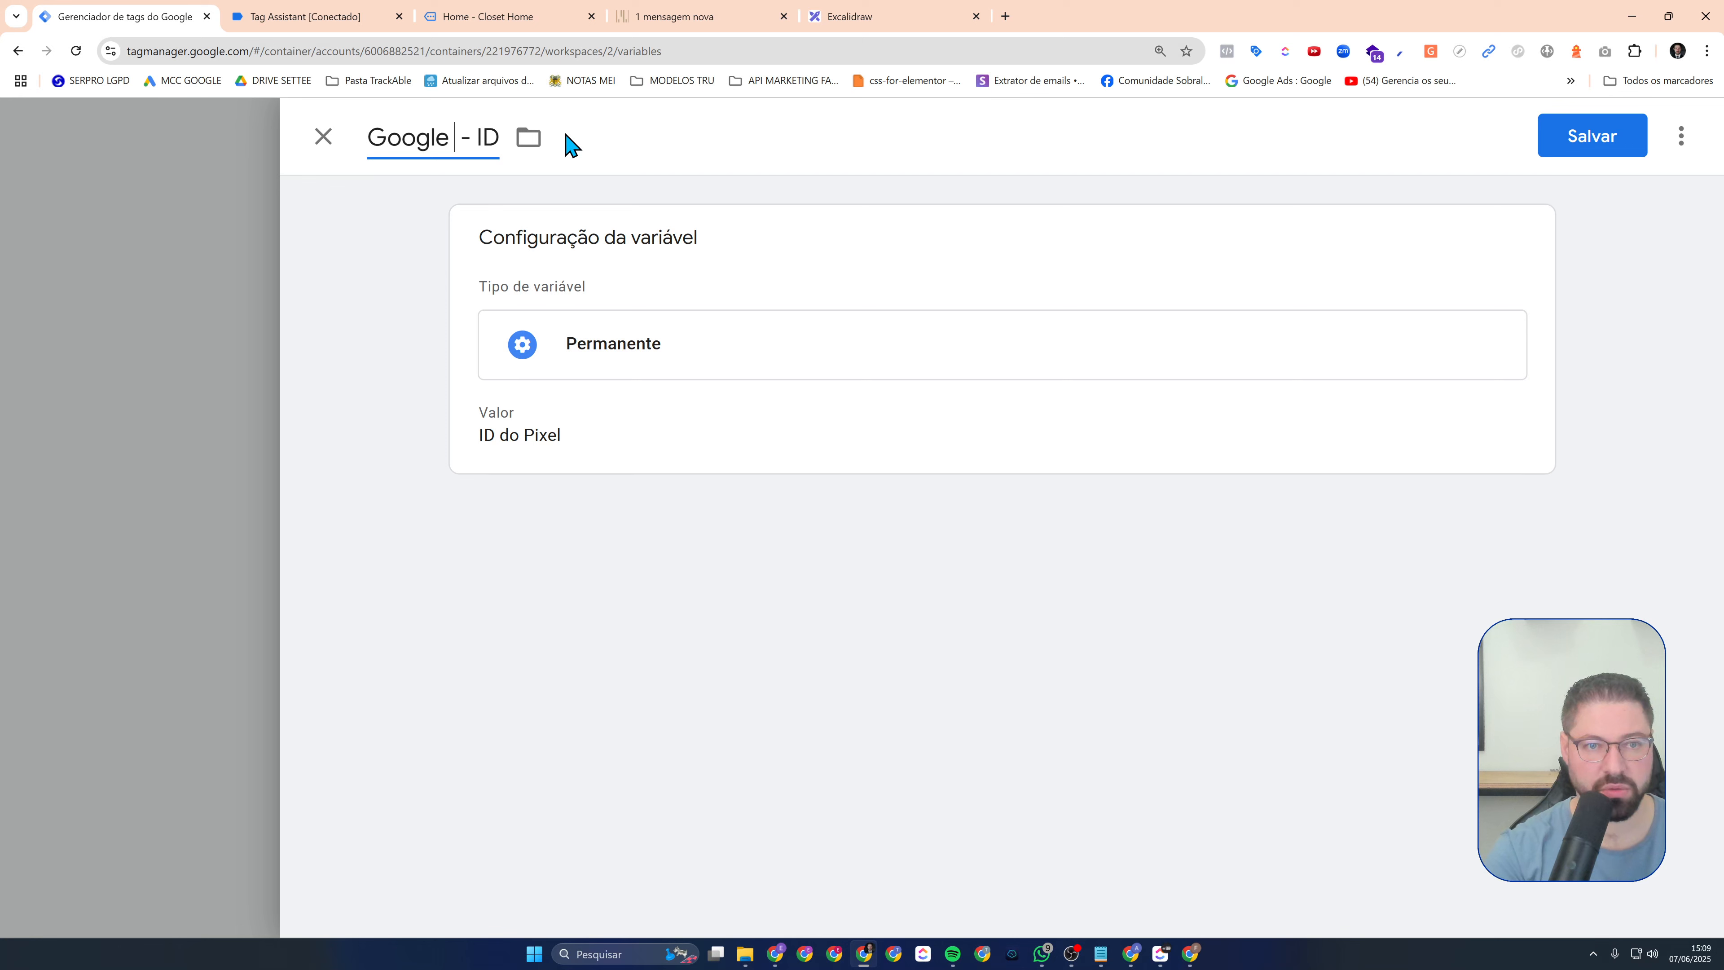
type("alytics")
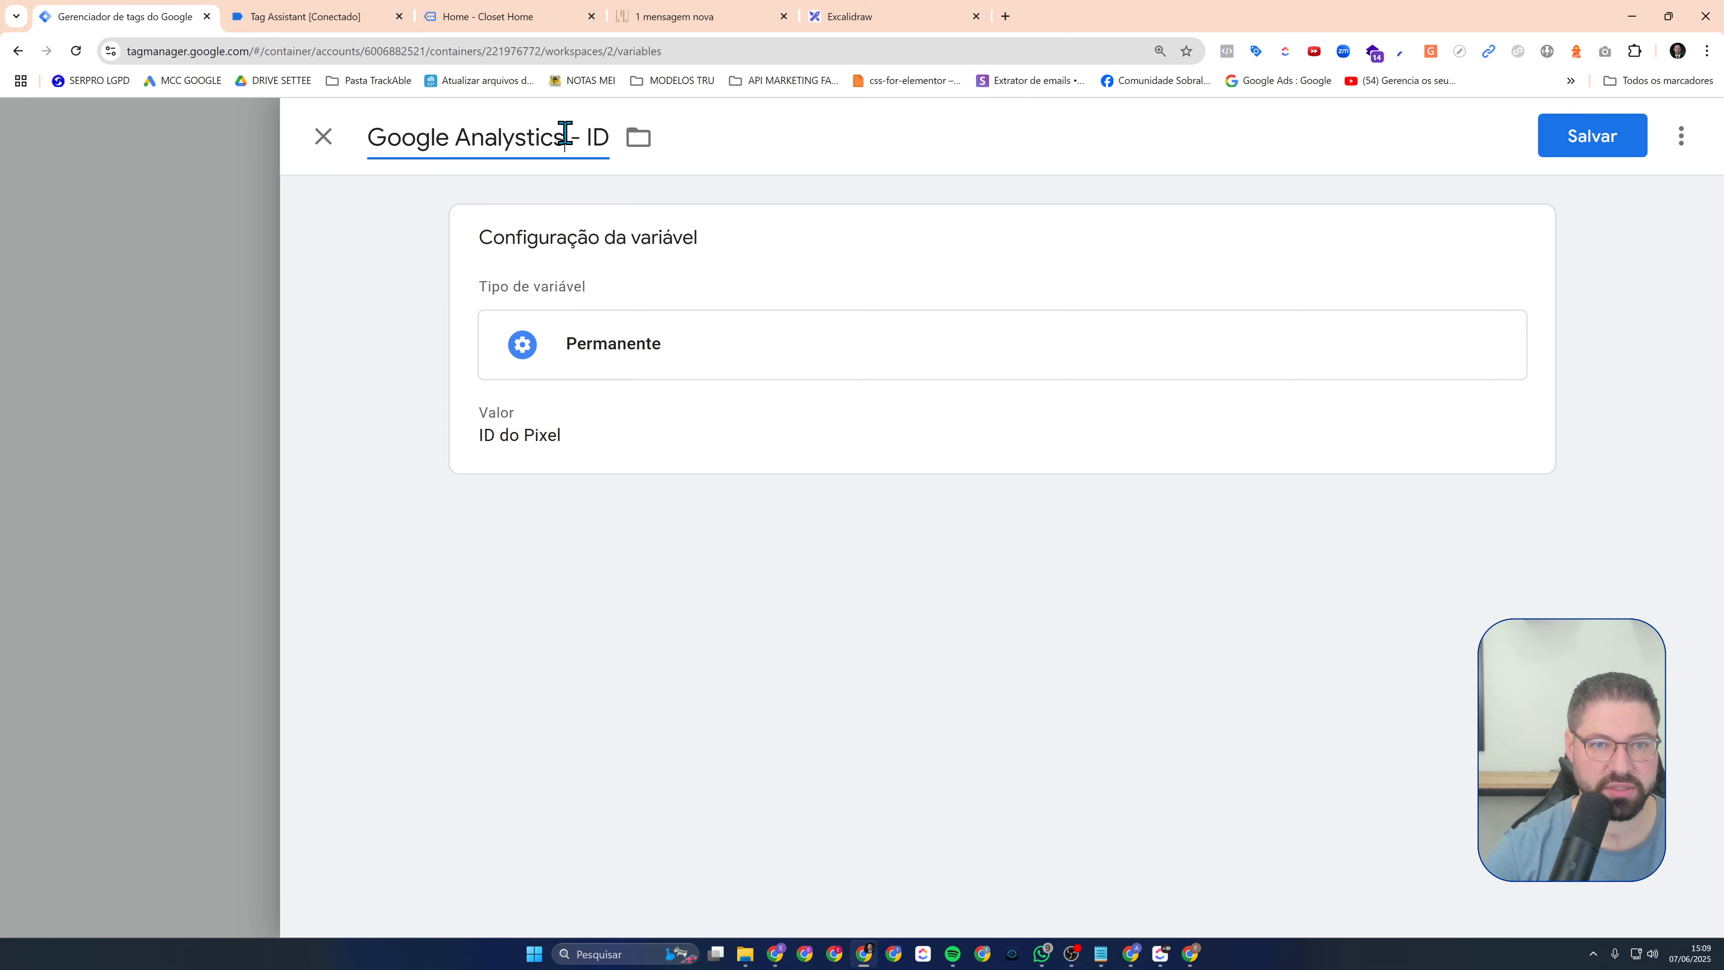
type(" GA4")
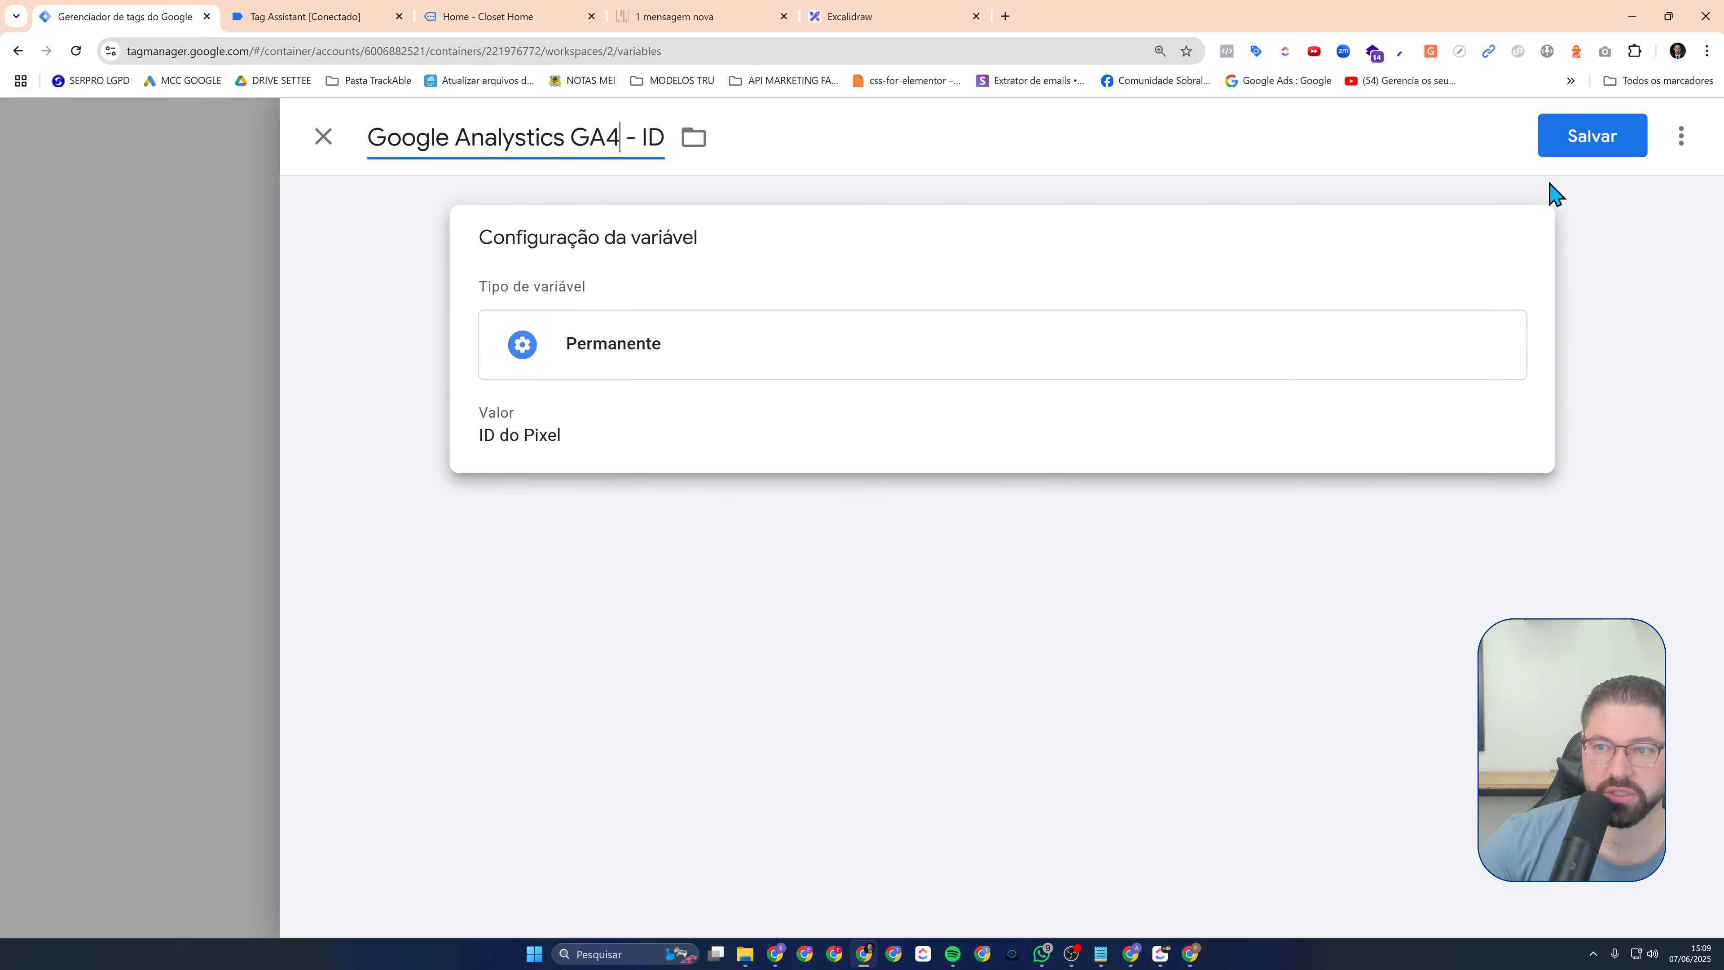
left_click(1611, 126)
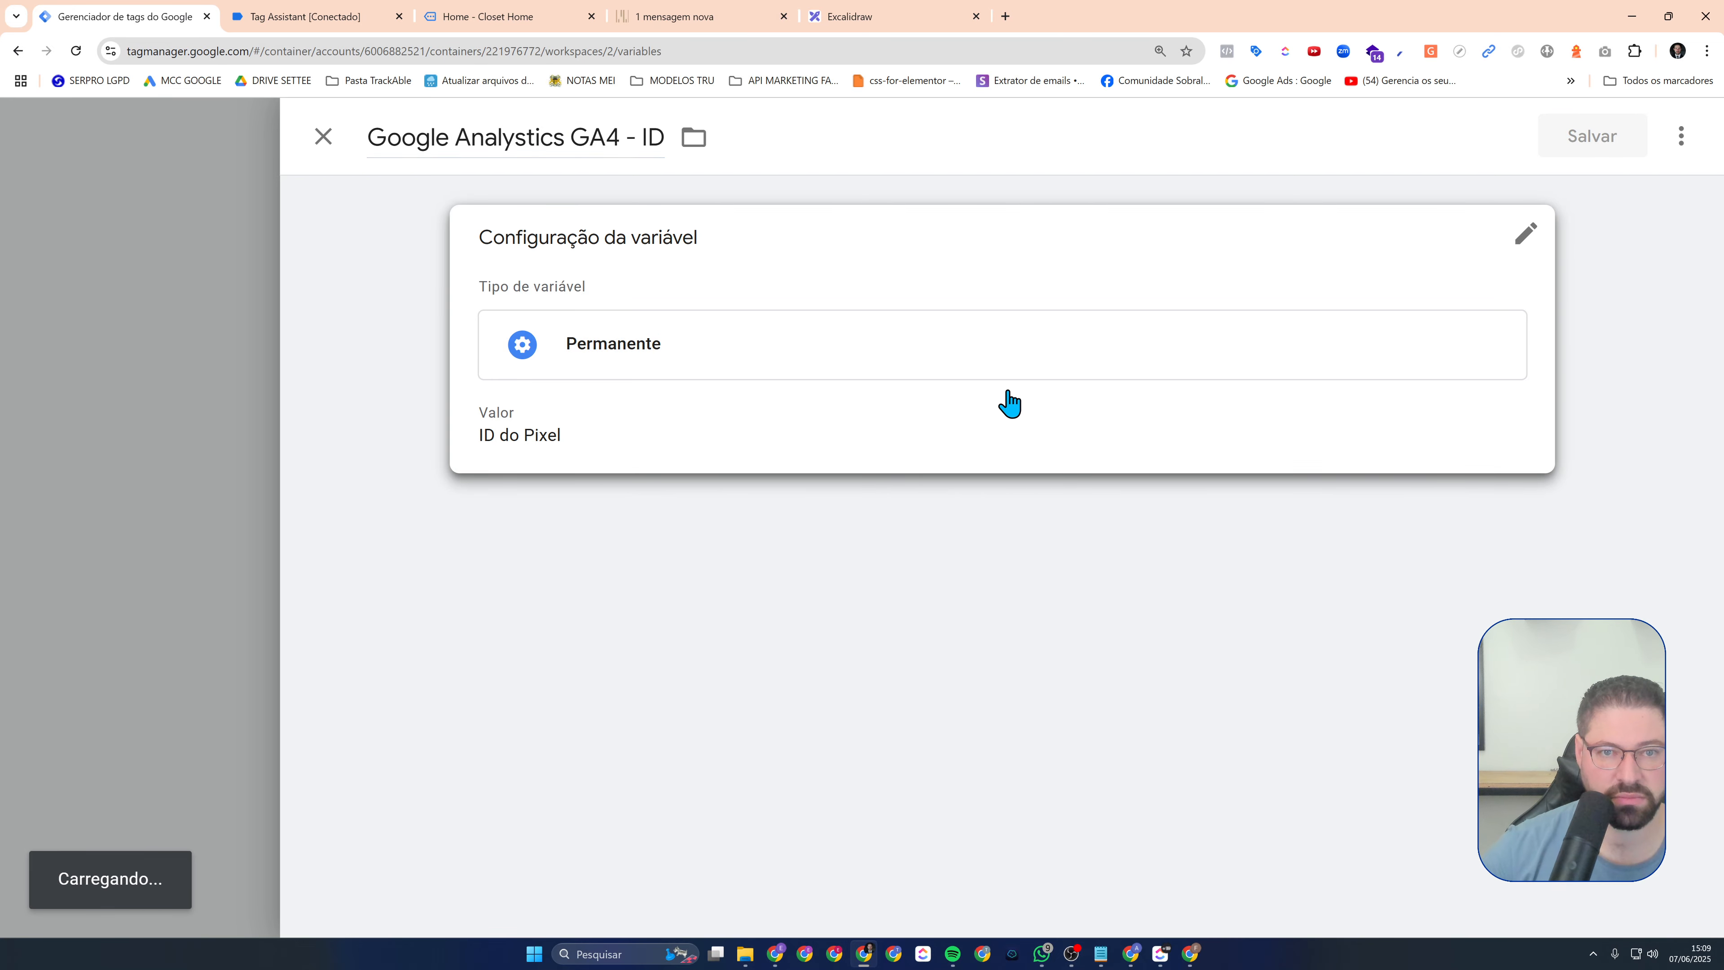
Duplicate the "Google Ads - ID" variable and rename the copy "Google Ads - Rótulo - AddToCart"
scroll(773, 701, "down", 2)
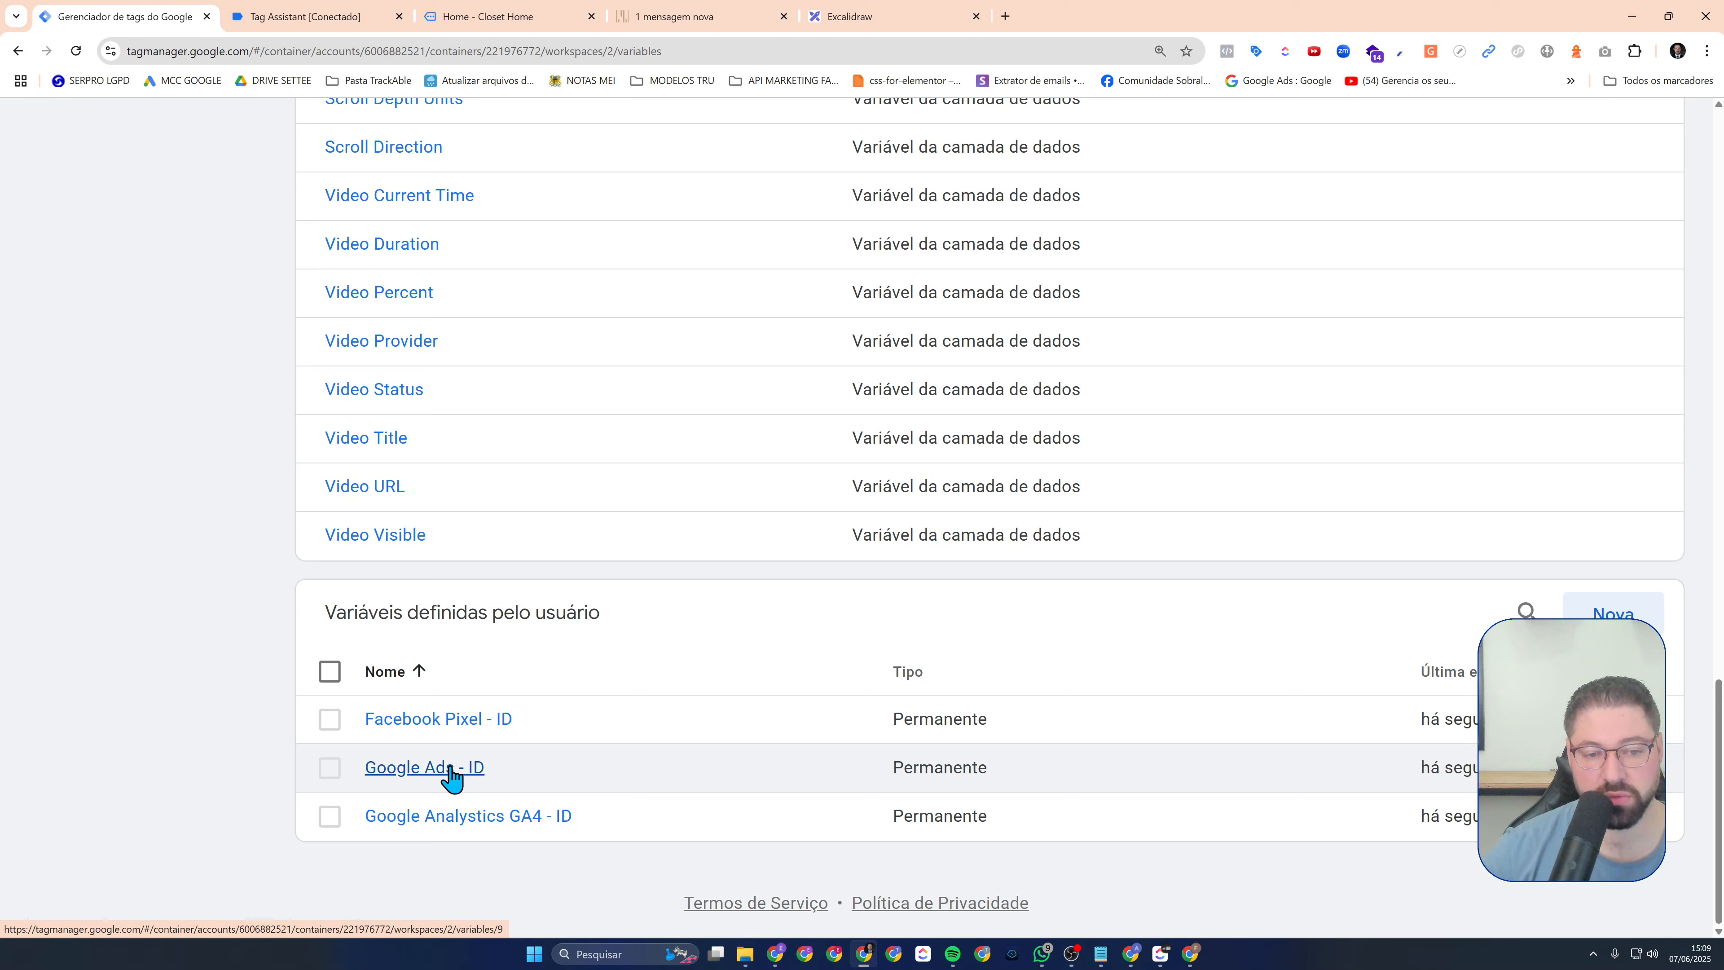
left_click(422, 780)
left_click(1682, 144)
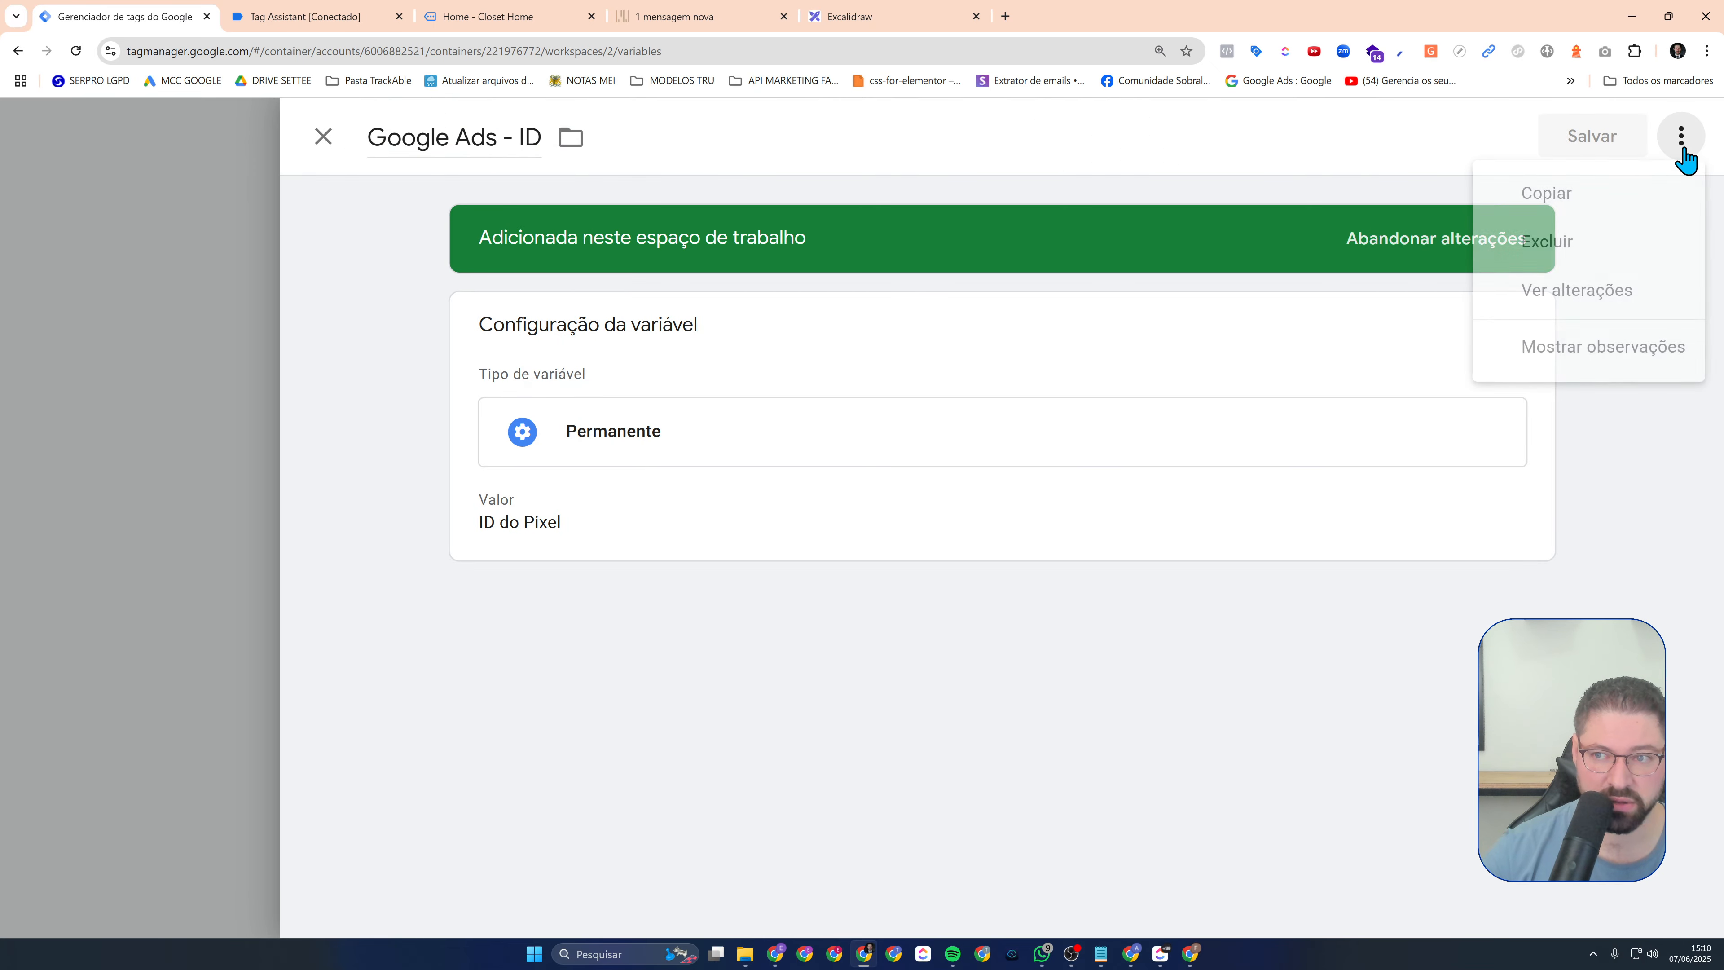
left_click(1616, 198)
left_click(472, 133)
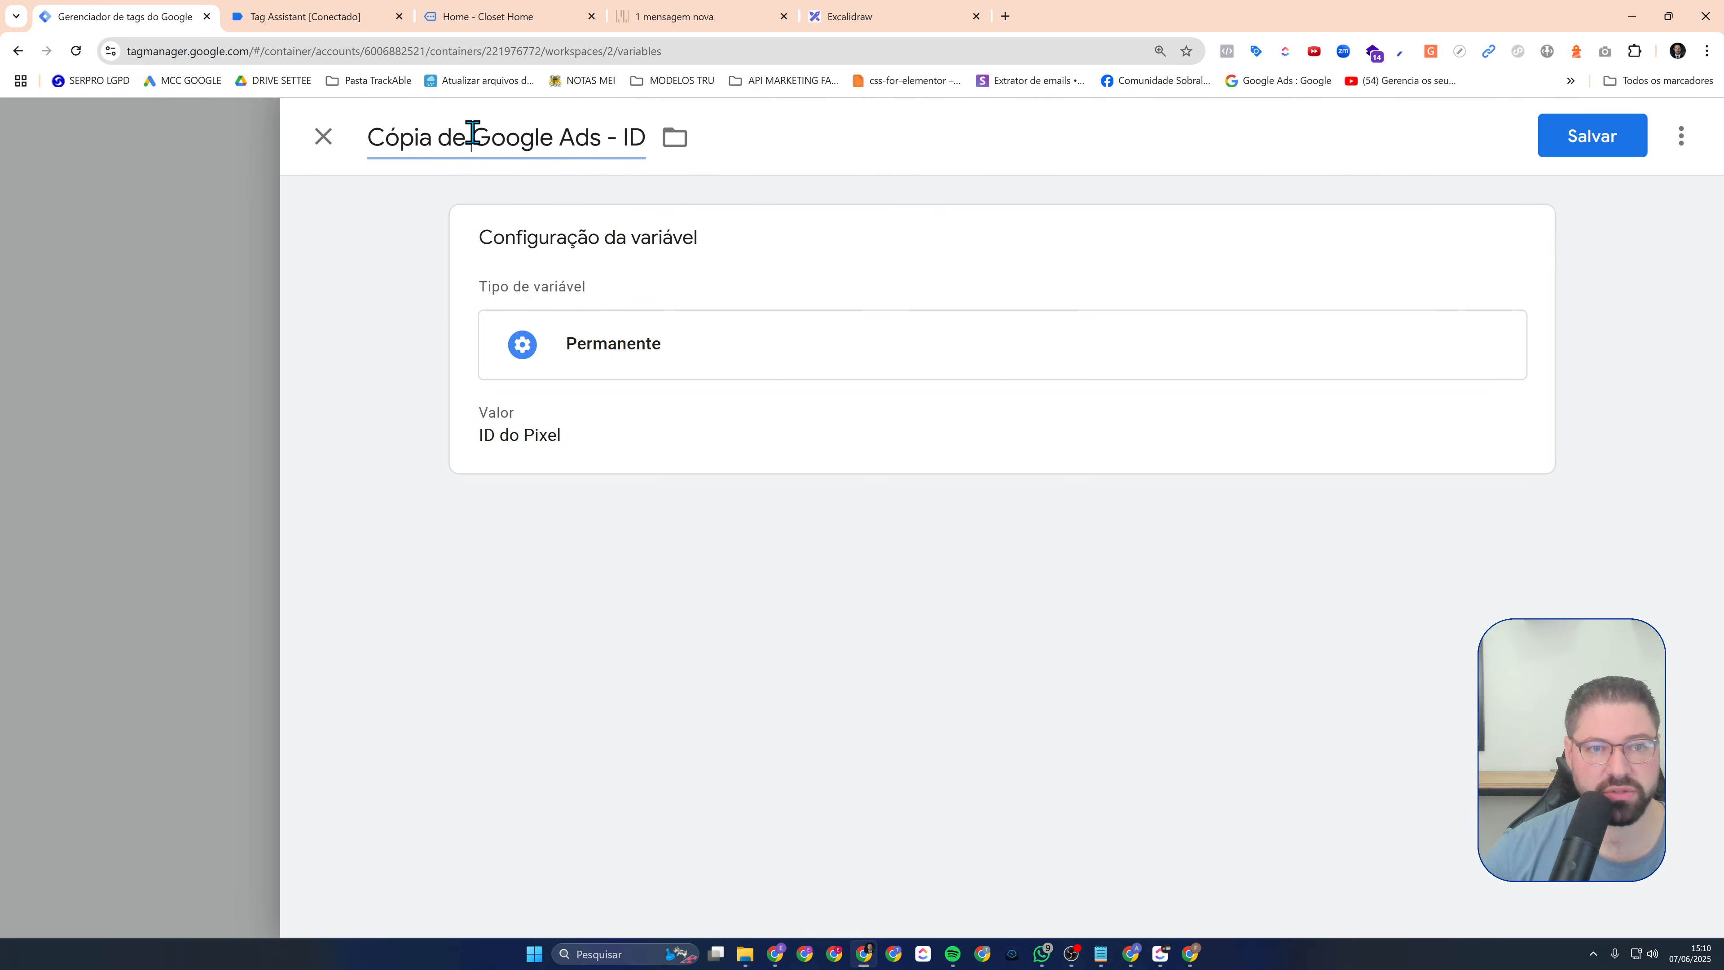
key("BackSpace")
key("BackSpace")
key("BackSpace")
key("BackSpace")
key("BackSpace")
key("BackSpace")
key("BackSpace")
key("BackSpace")
key("BackSpace")
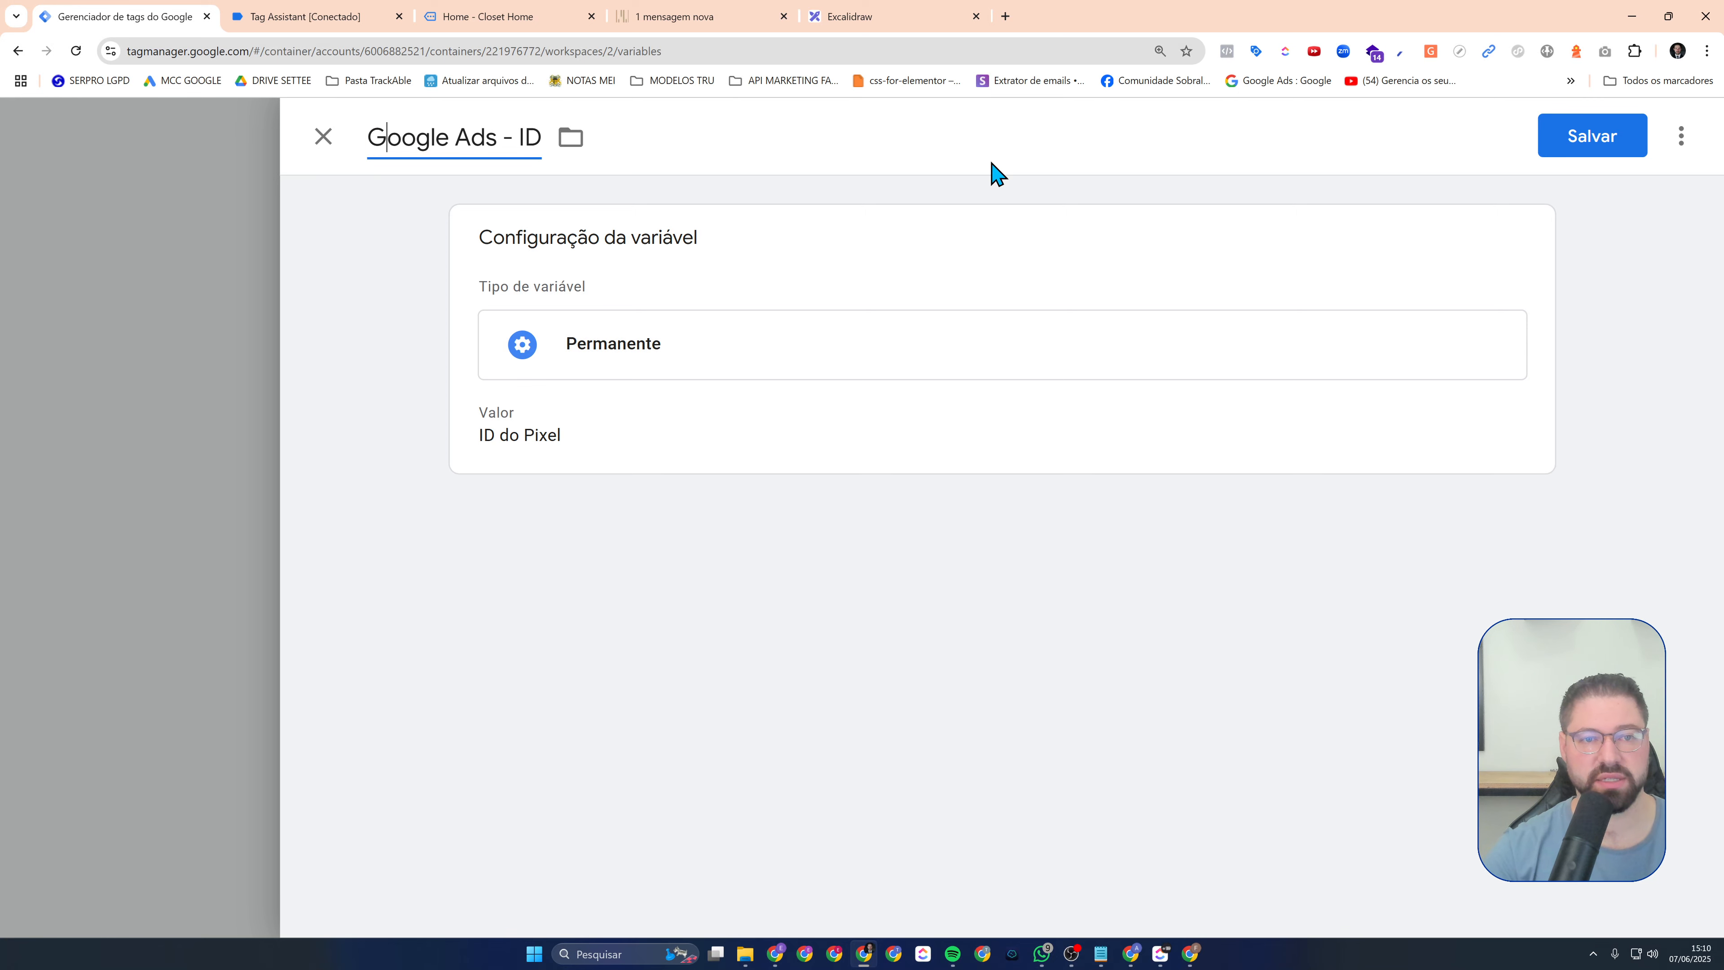
key("shift+End")
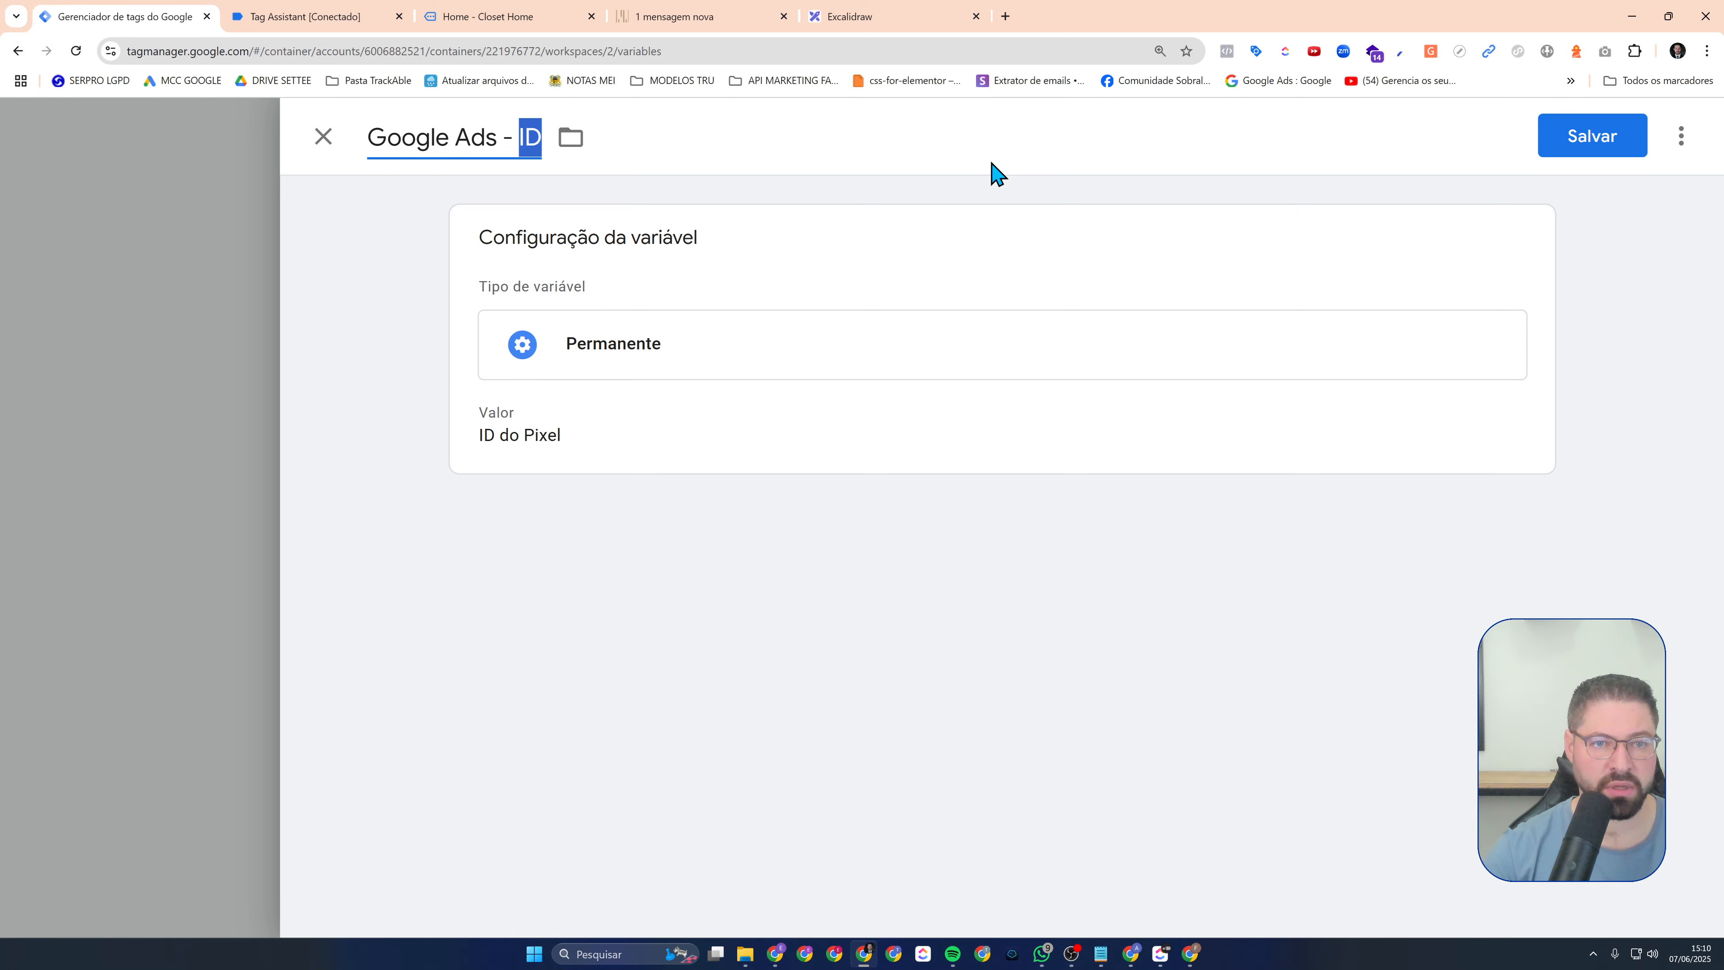
type("Rótul")
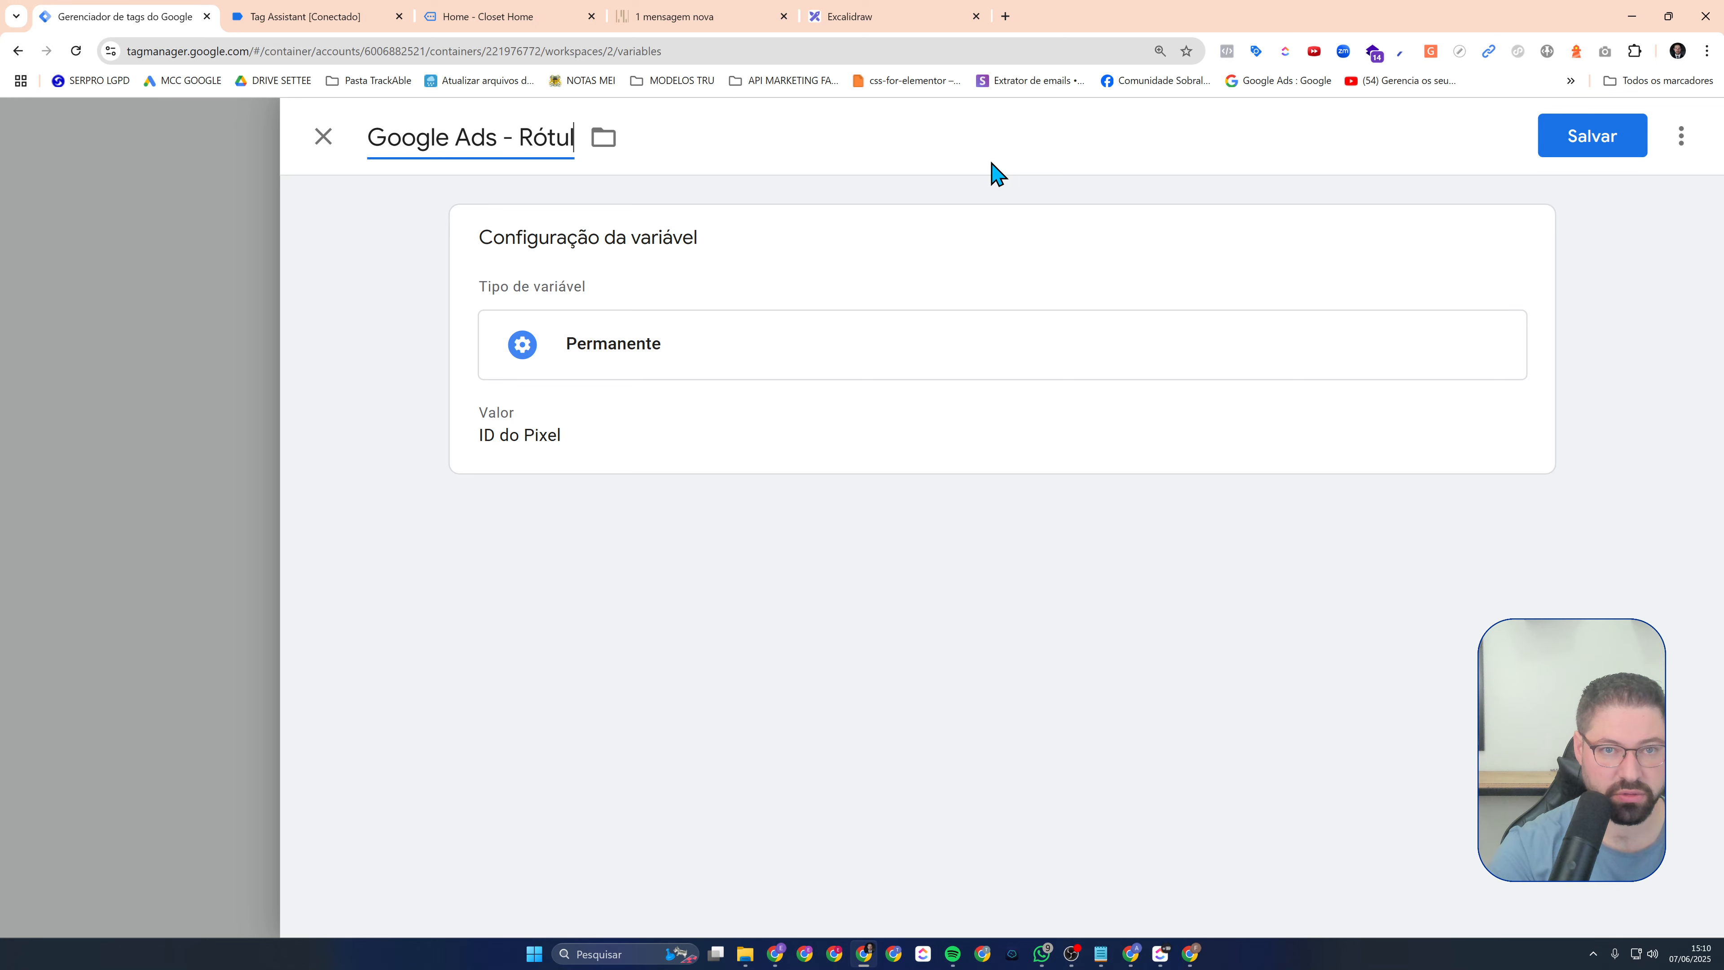
type("o - A")
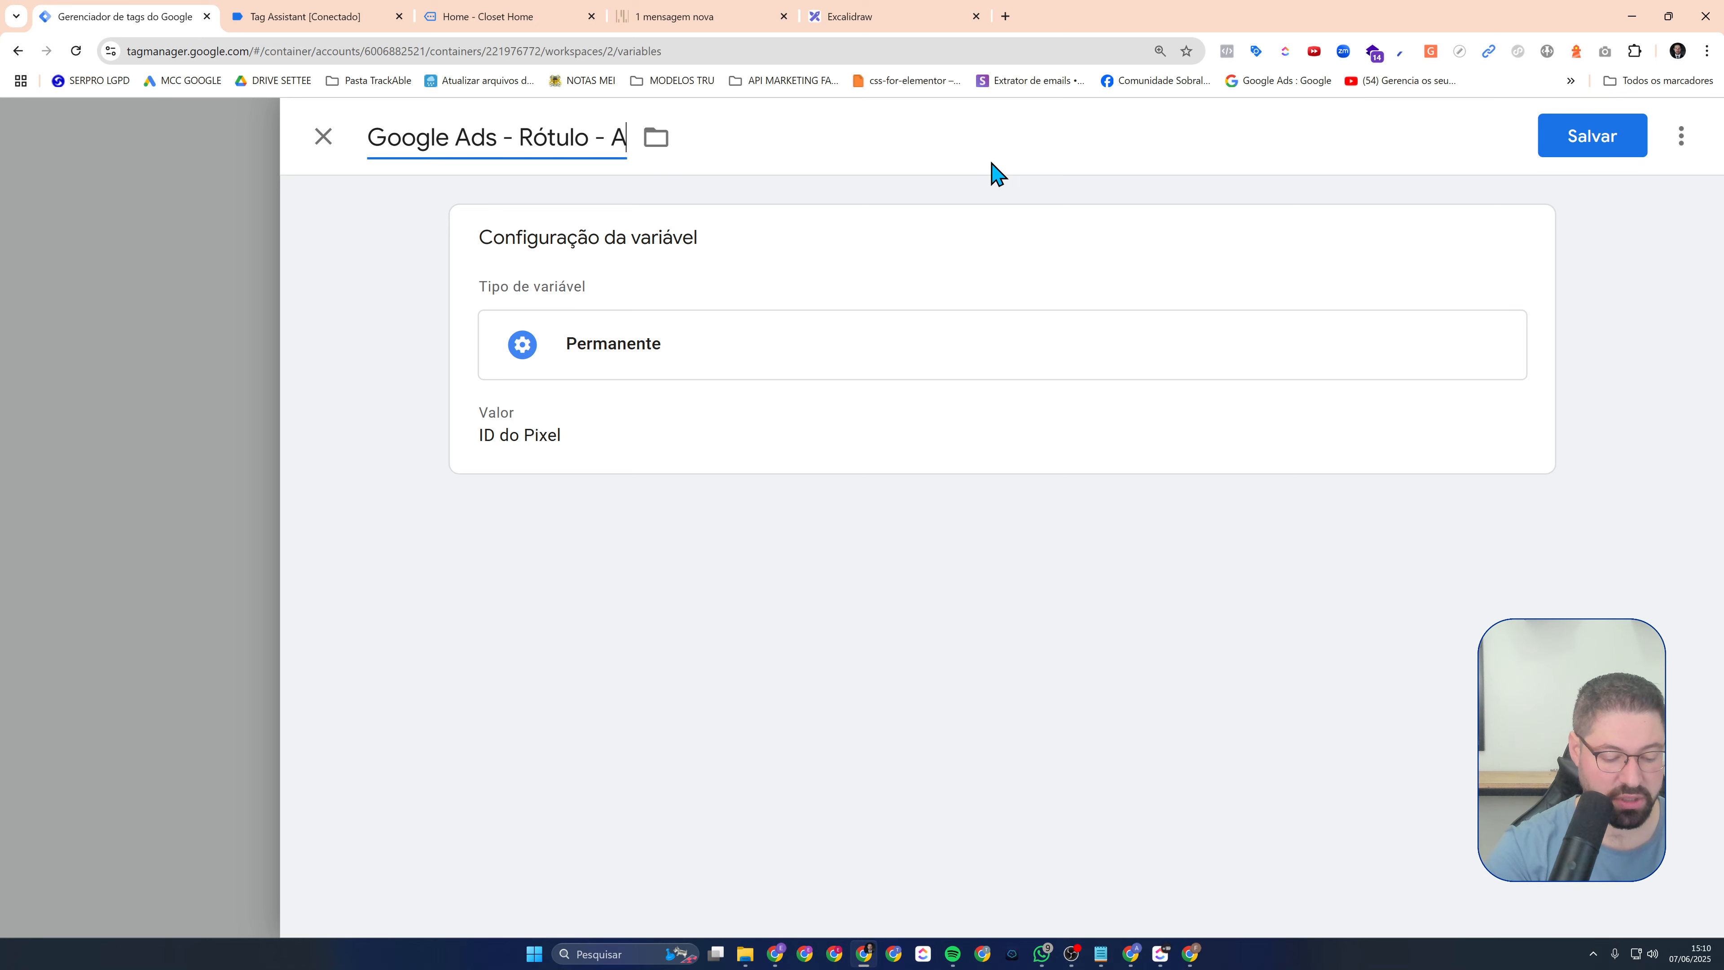
type("ddToca")
key("BackSpace")
key("BackSpace")
type("Cart")
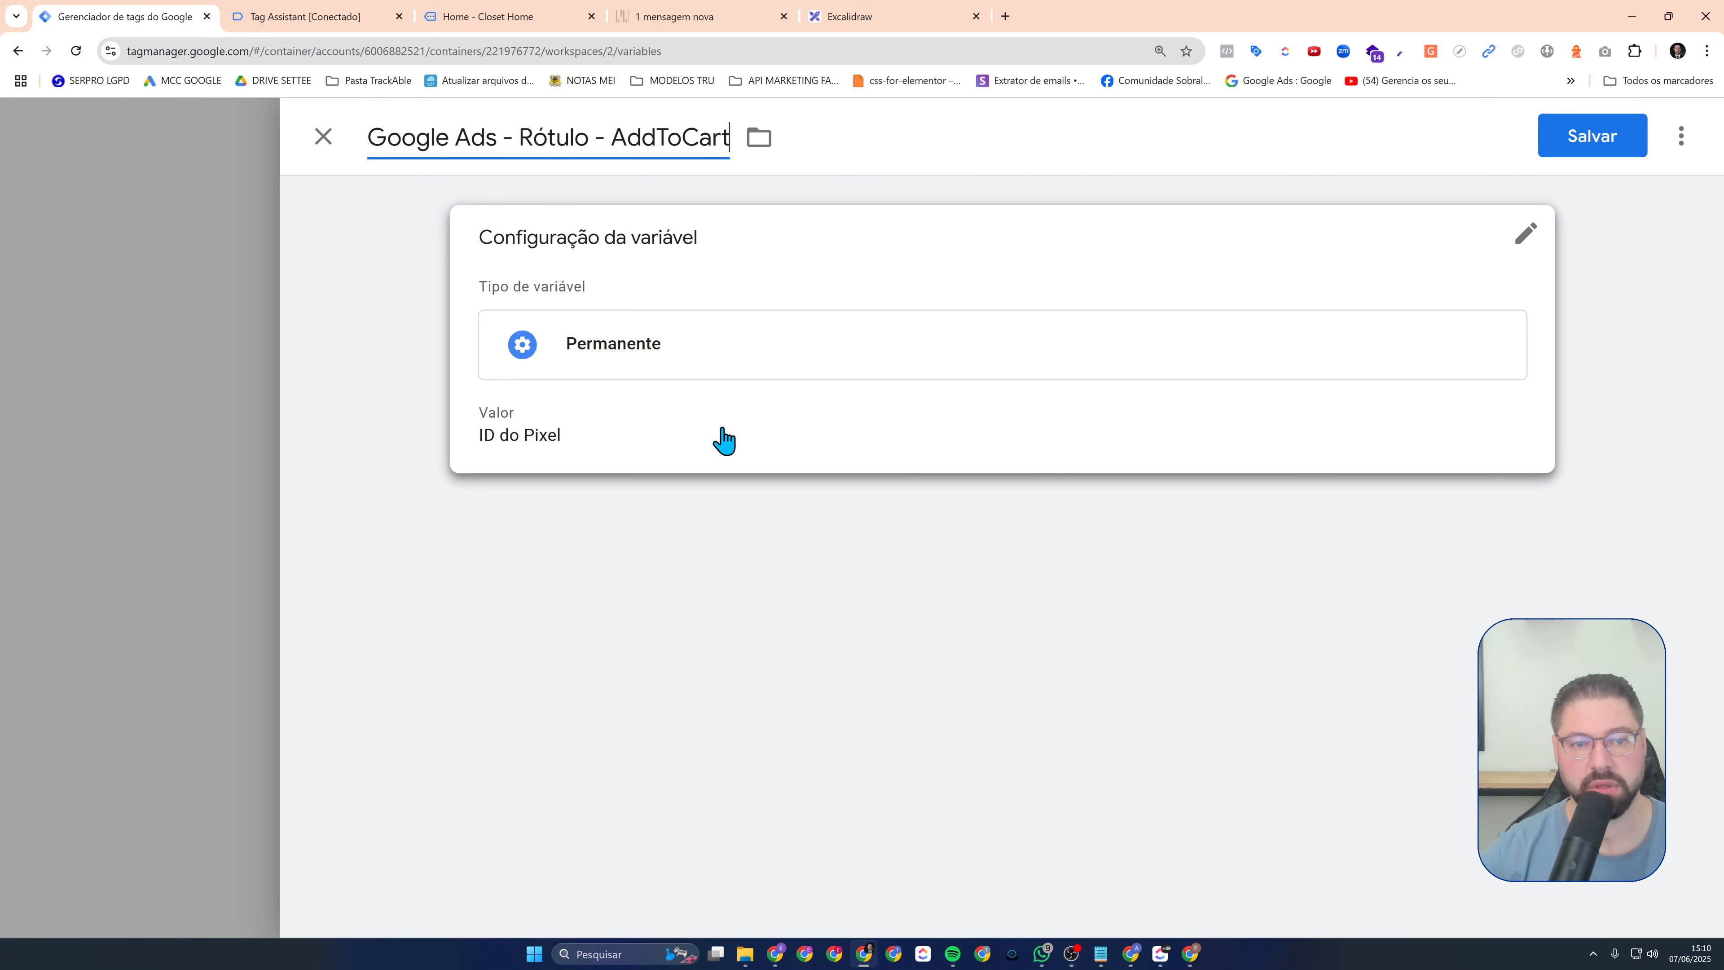
Set the AddToCart label variable's value to "Rótulo da Conversão" and save the variable
left_click(635, 451)
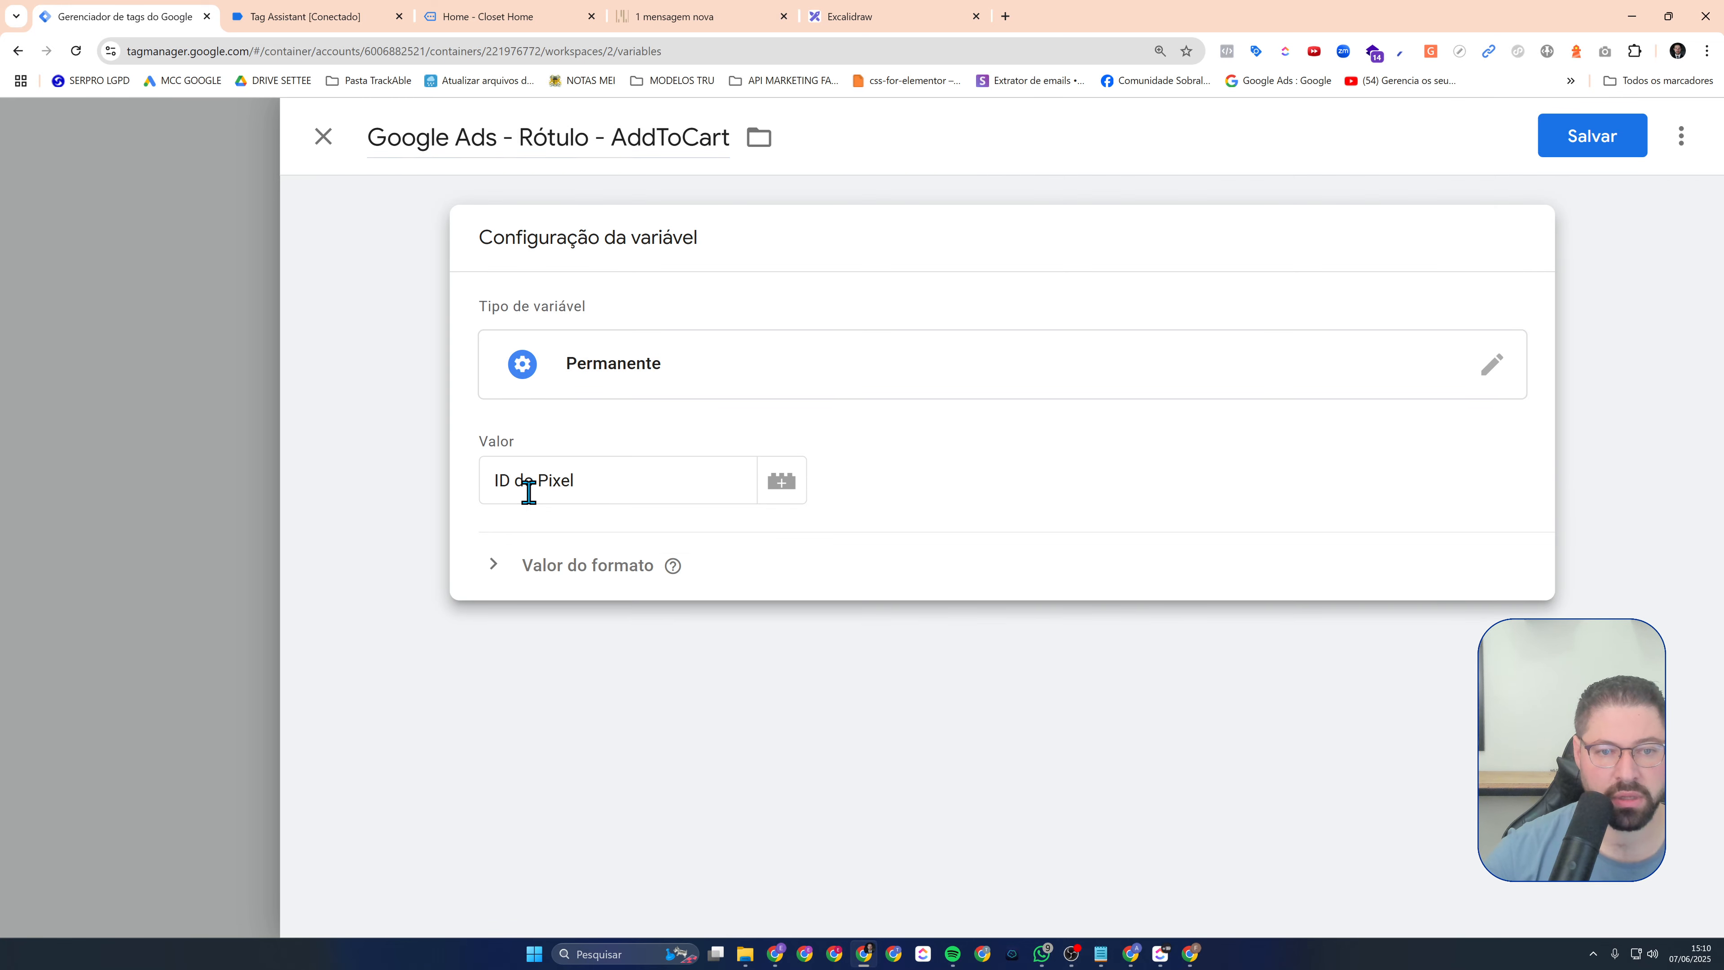
left_click(528, 489)
triple_click(638, 480)
type("Rótulo da Conversão")
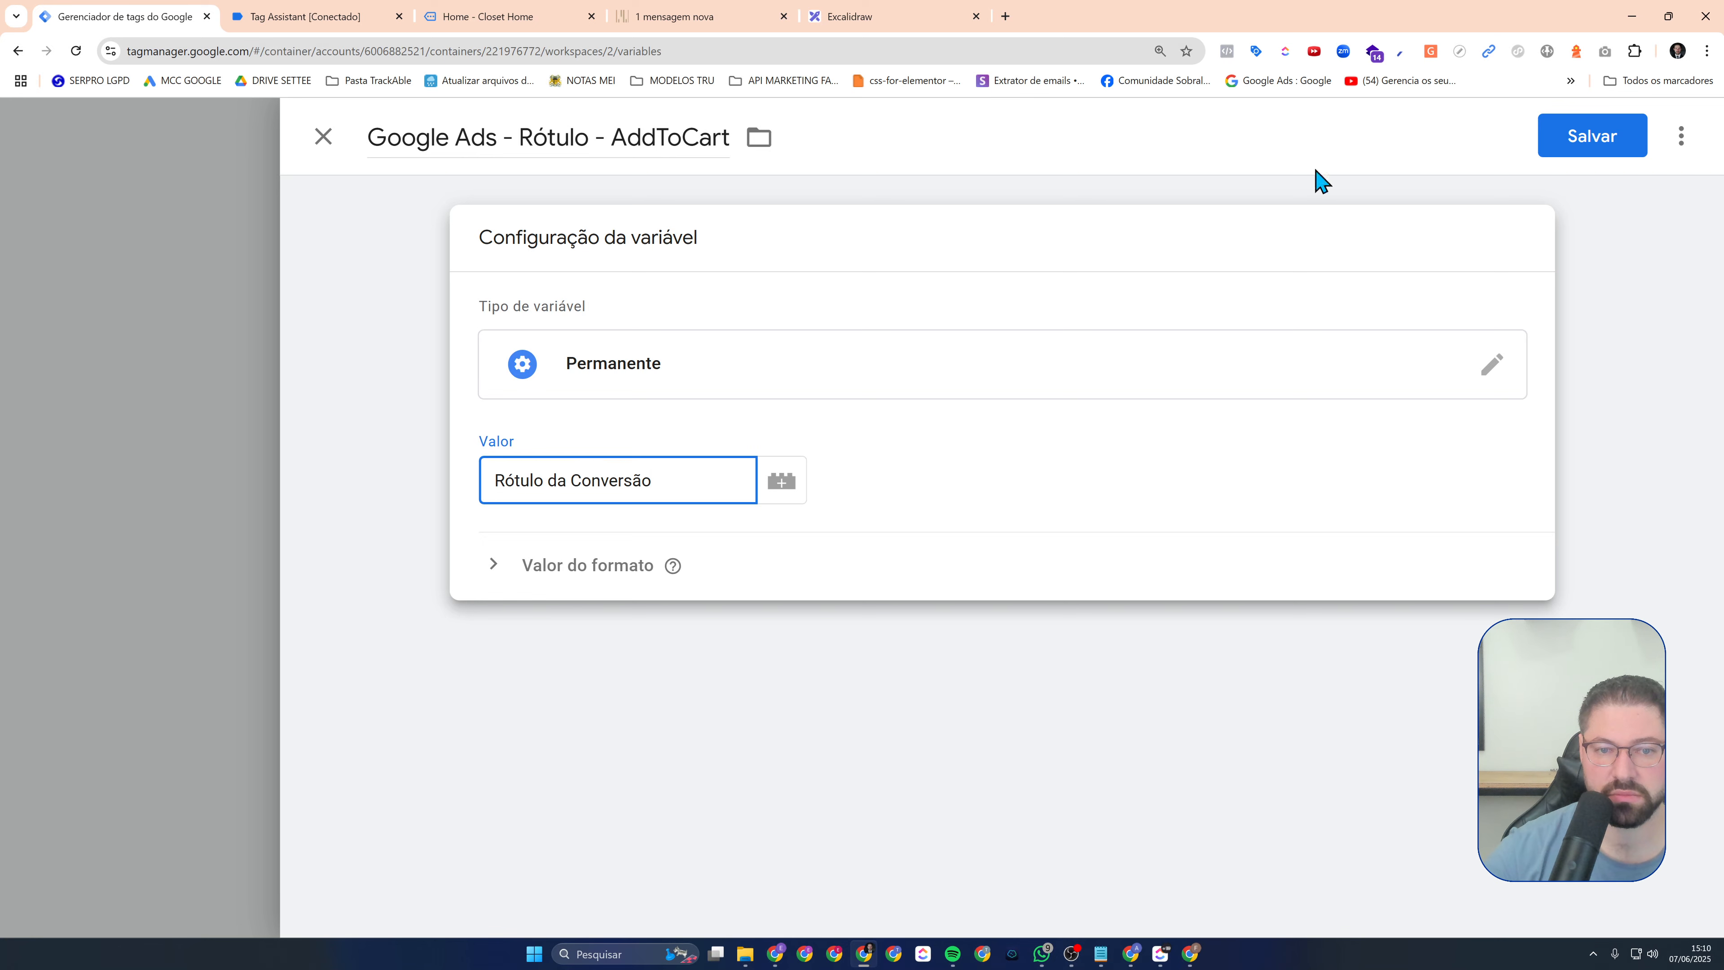
left_click(1589, 144)
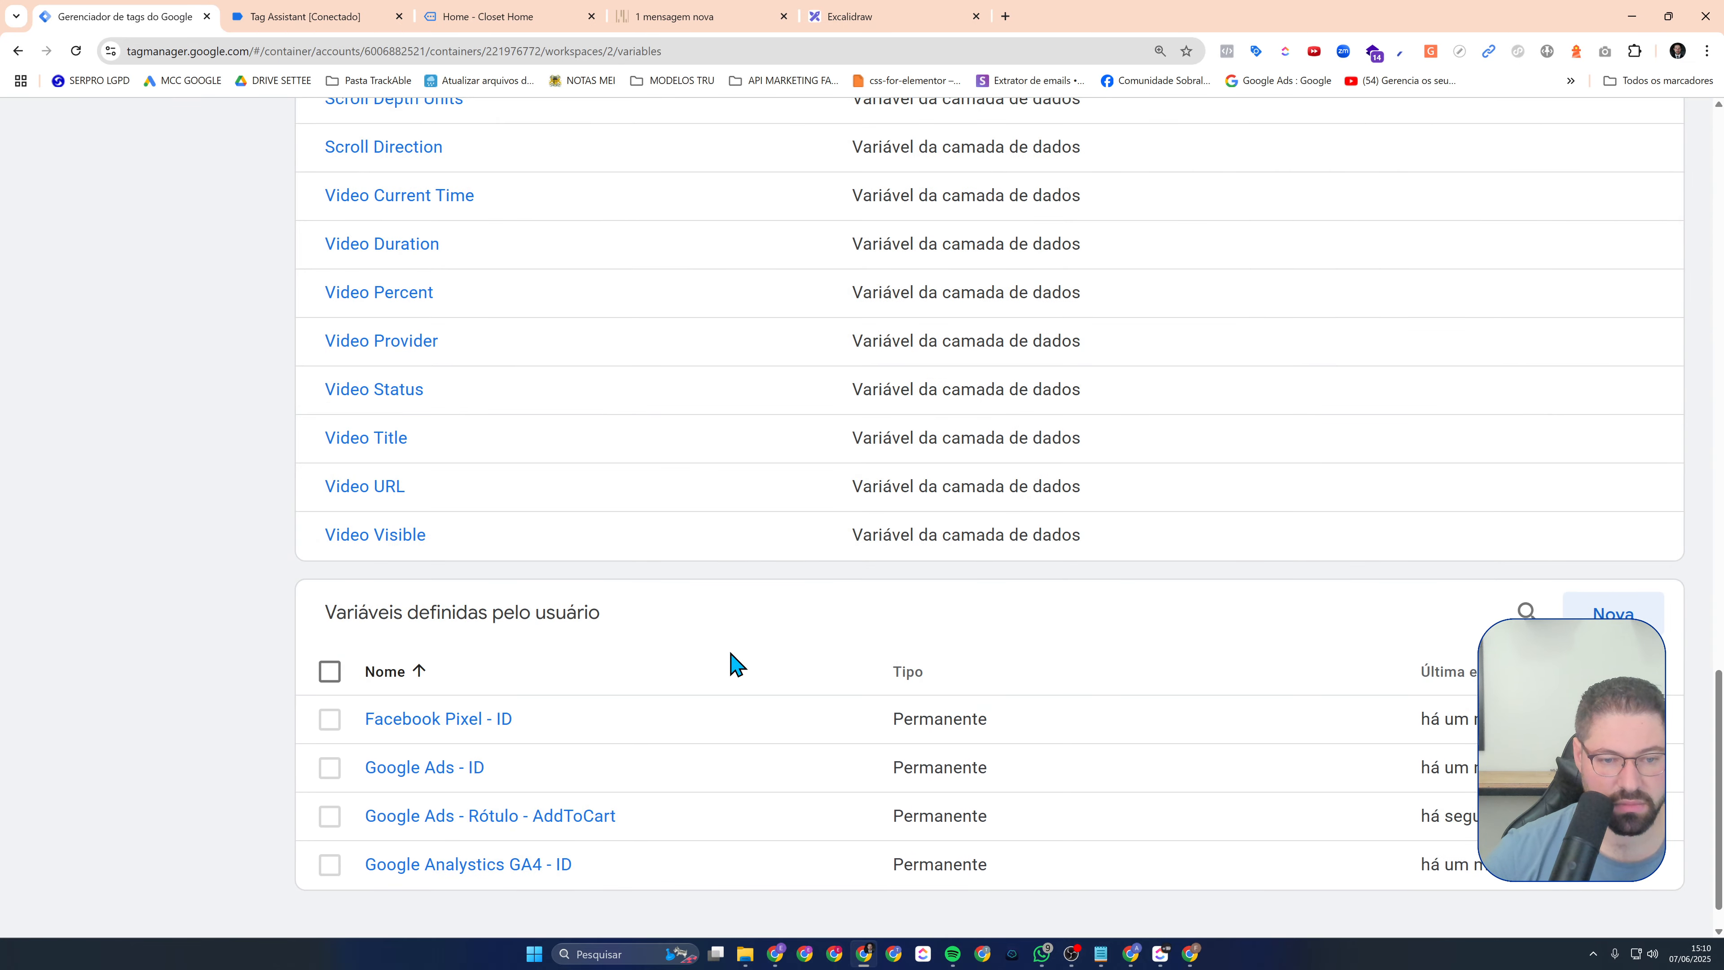
Duplicate the "Google Ads - Rótulo - AddToCart" variable, rename the copy "Google Ads - Rótulo - InitiateCheckout" and save it
left_click(558, 818)
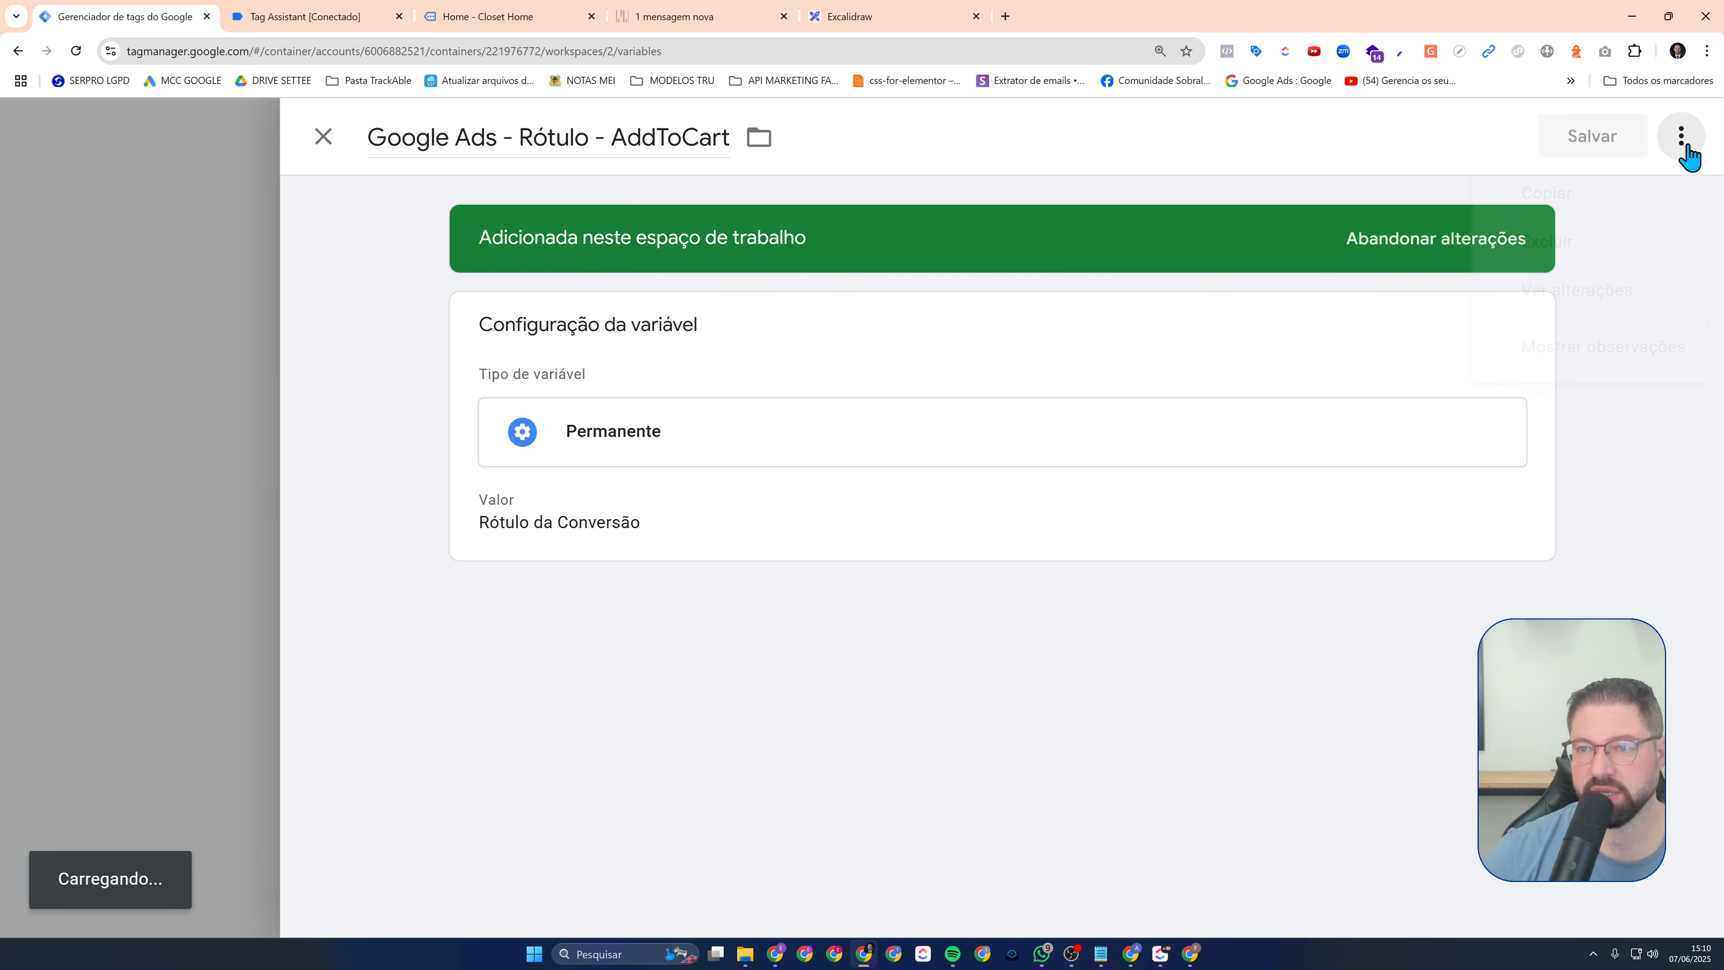
left_click(1681, 138)
left_click(1612, 199)
left_click(482, 122)
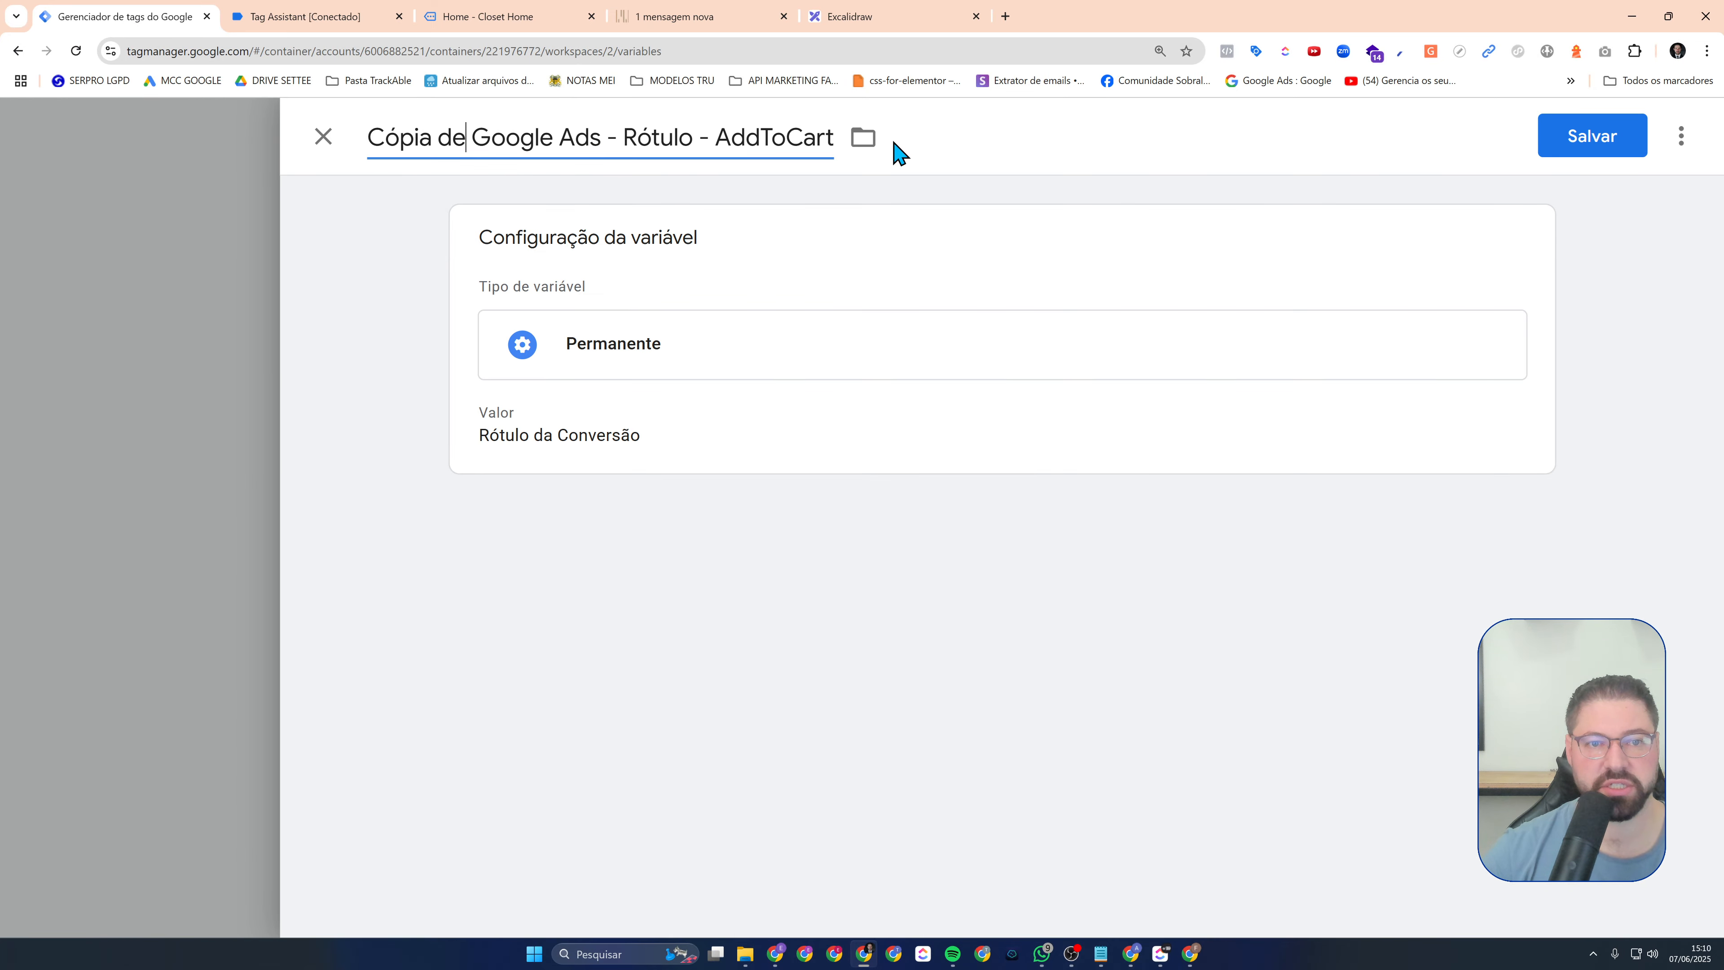
key("shift+Home")
key("BackSpace")
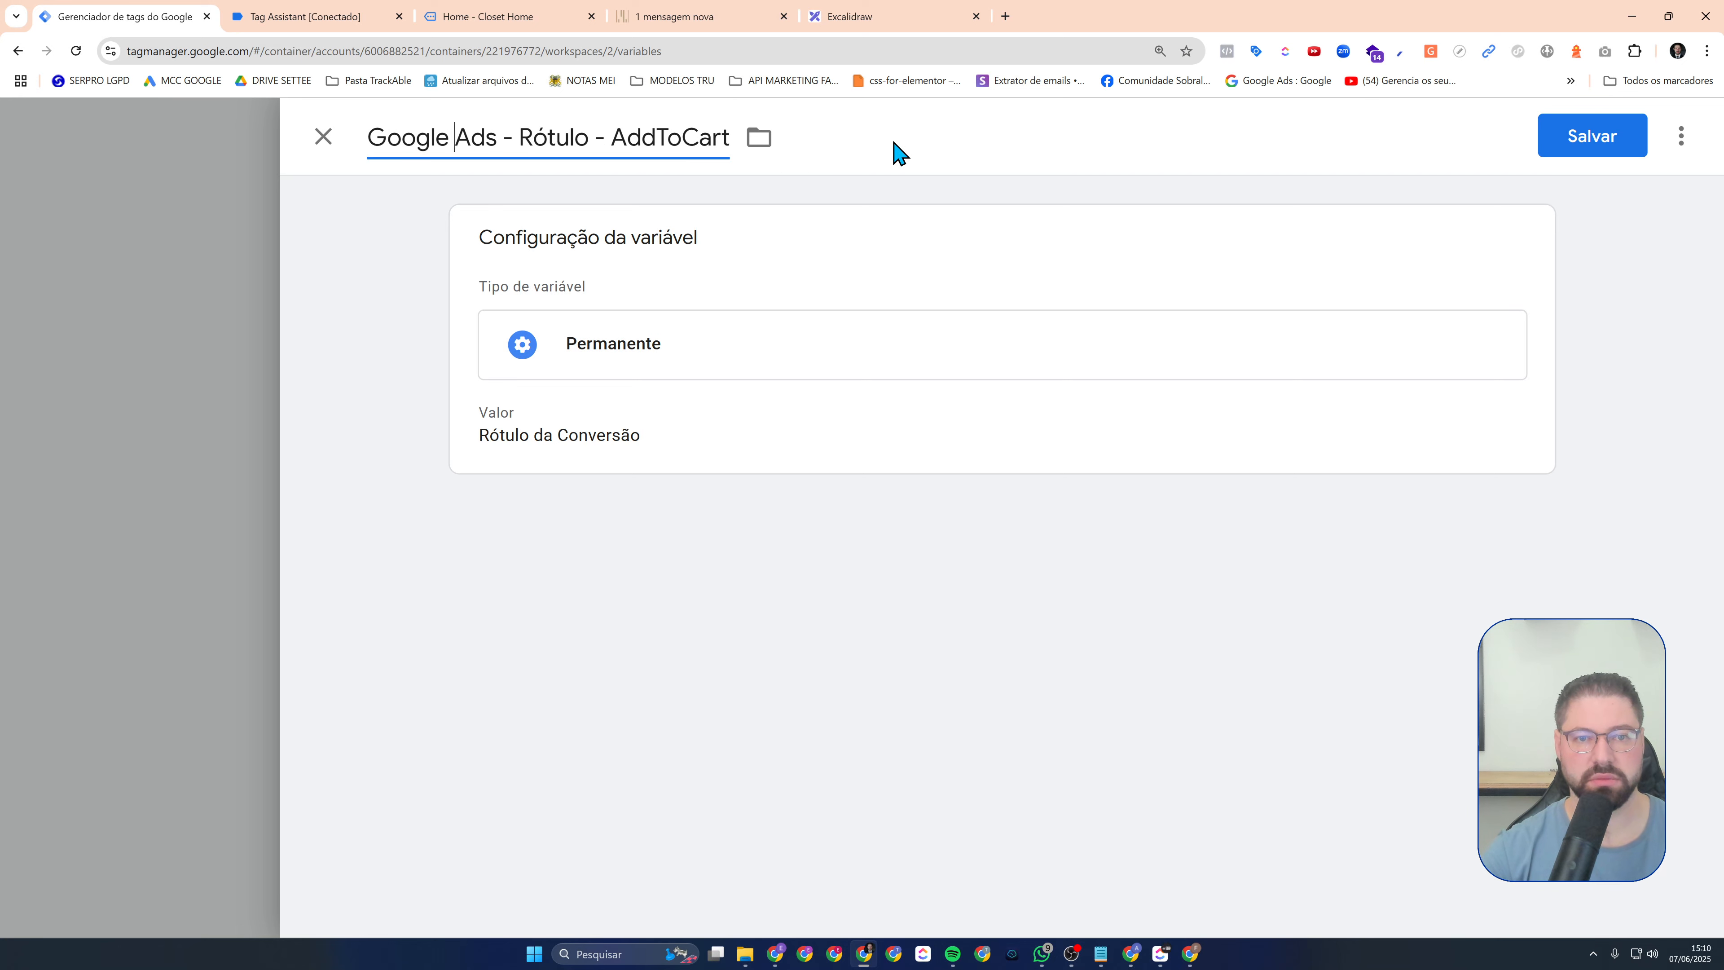
key("shift+End")
type("Initiate")
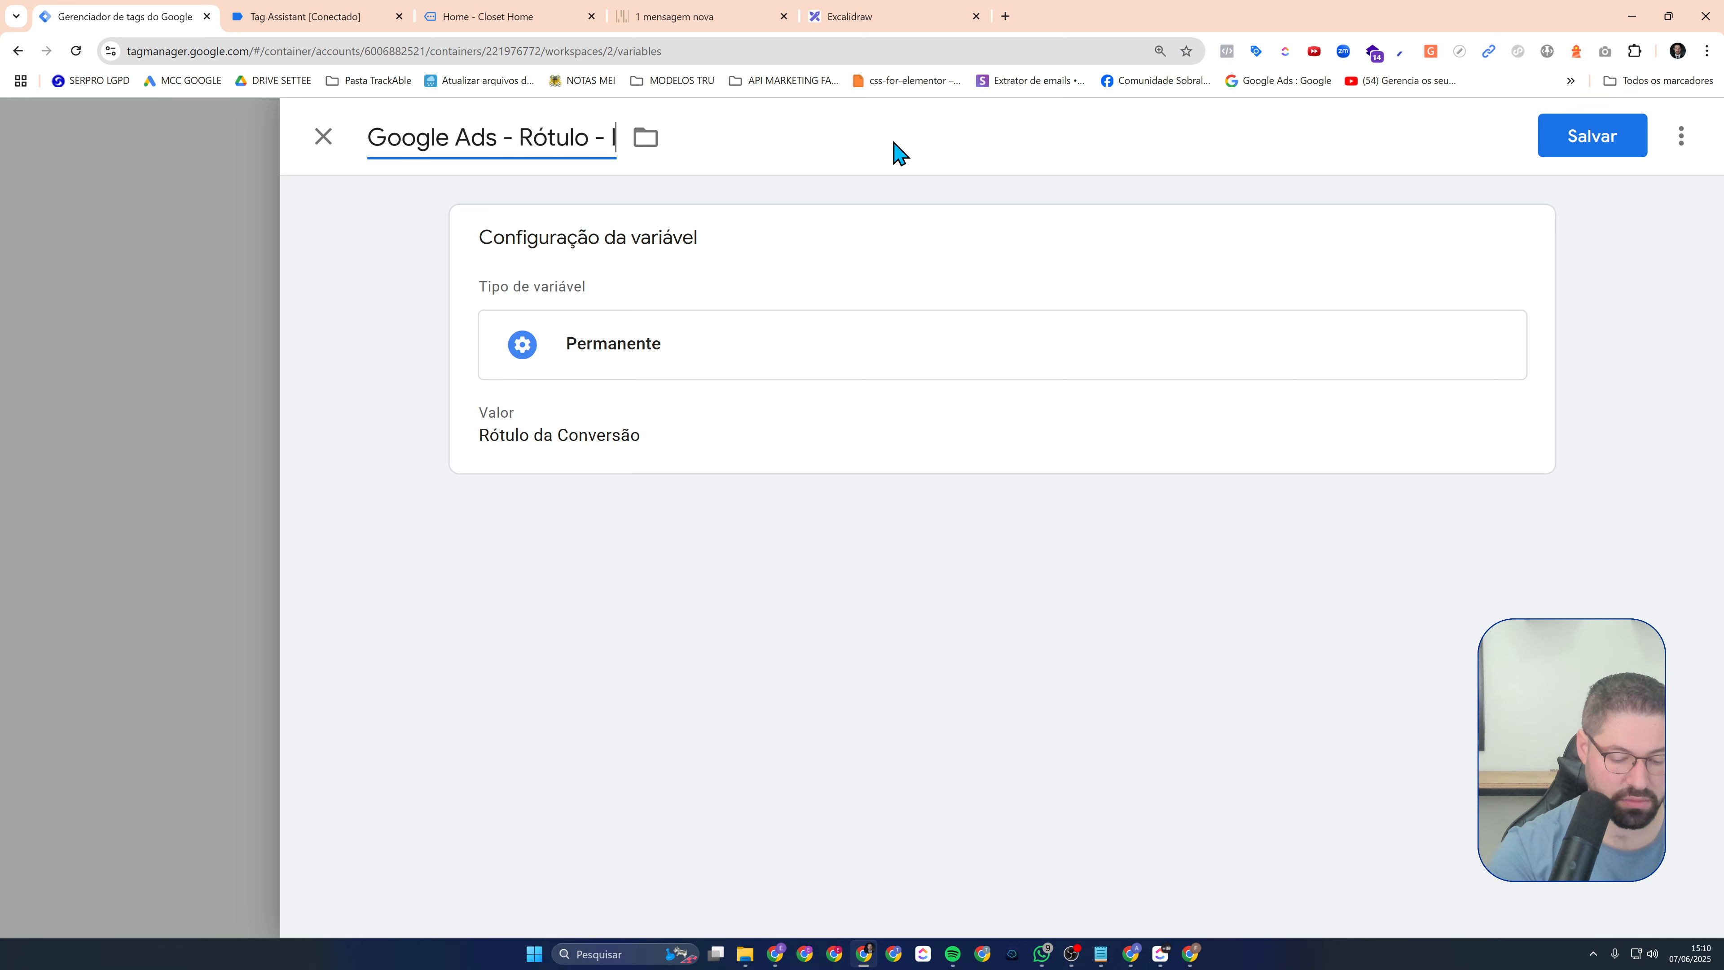
type("Checkout")
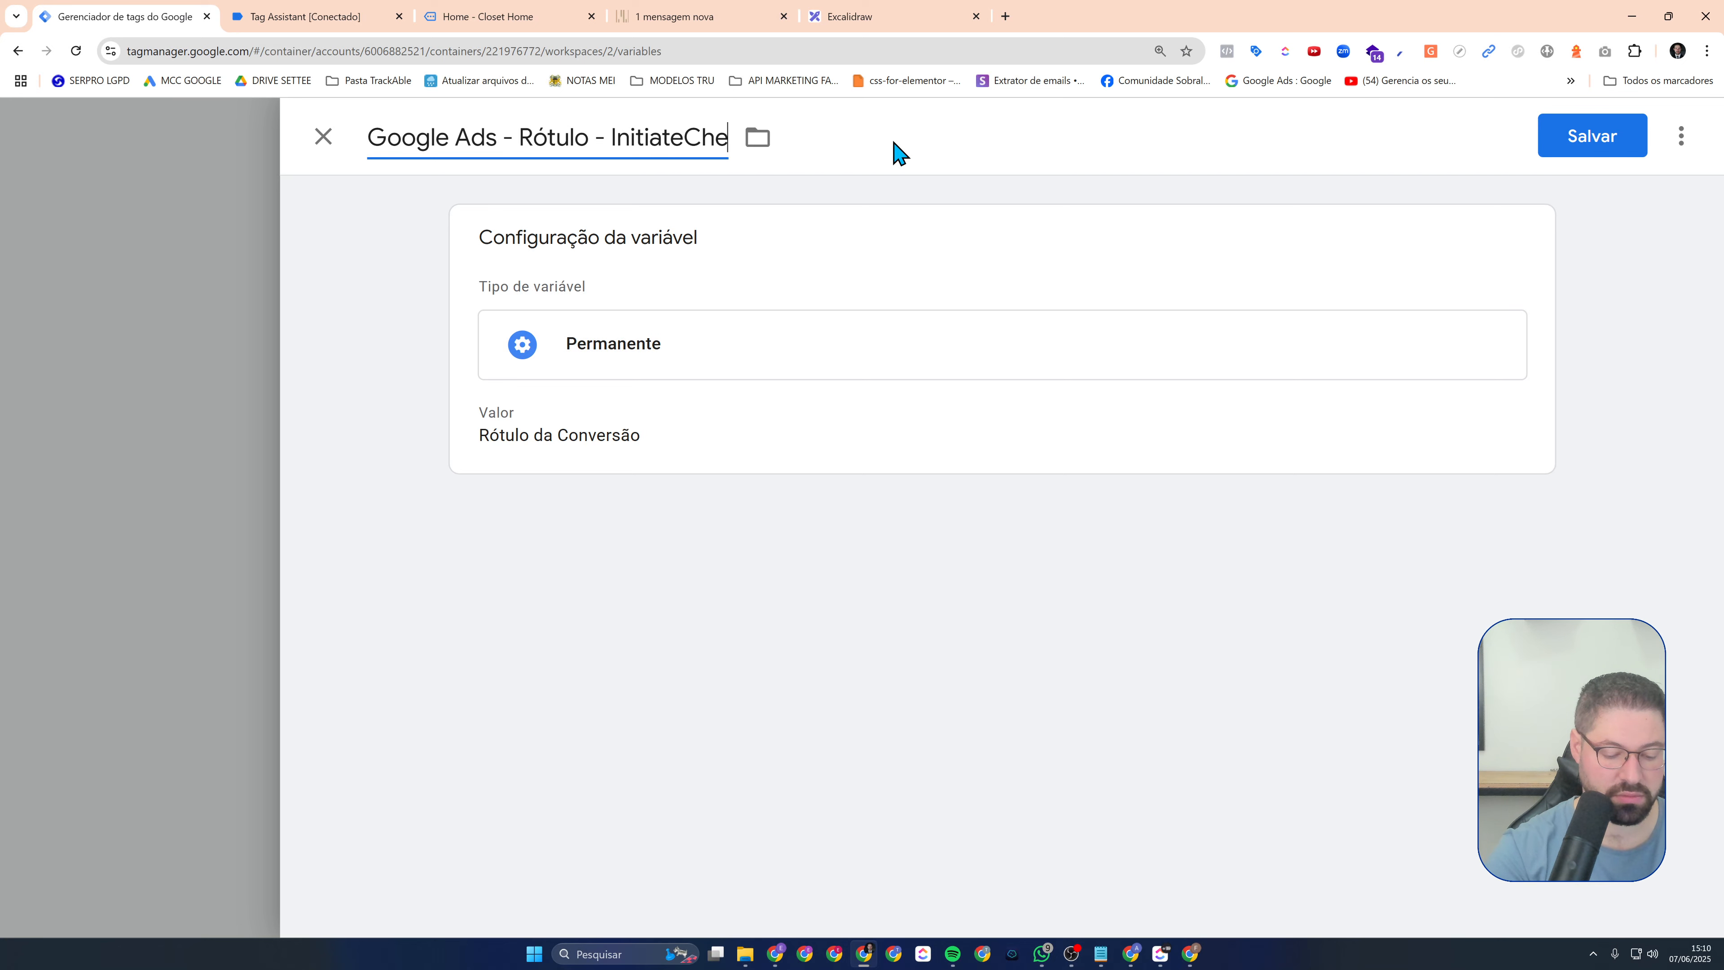
left_click(1597, 144)
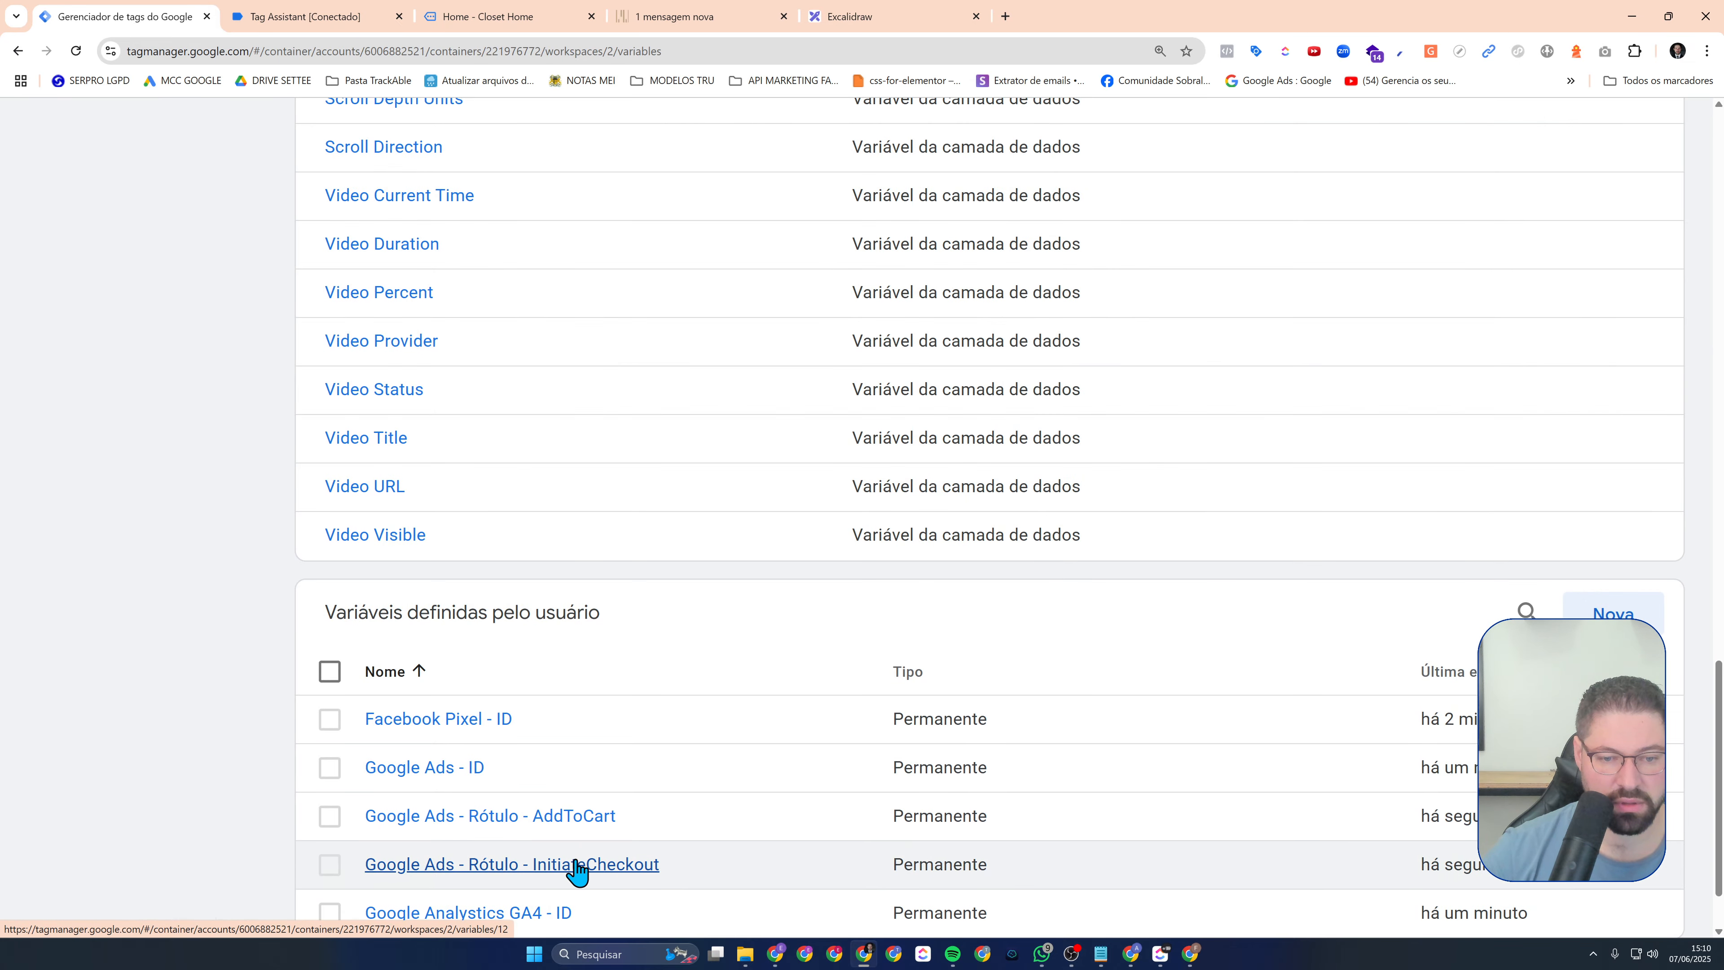
Duplicate the "Google Ads - Rótulo - InitiateCheckout" variable, rename the copy "Google Ads - Rótulo - Purchase" and save it
left_click(577, 866)
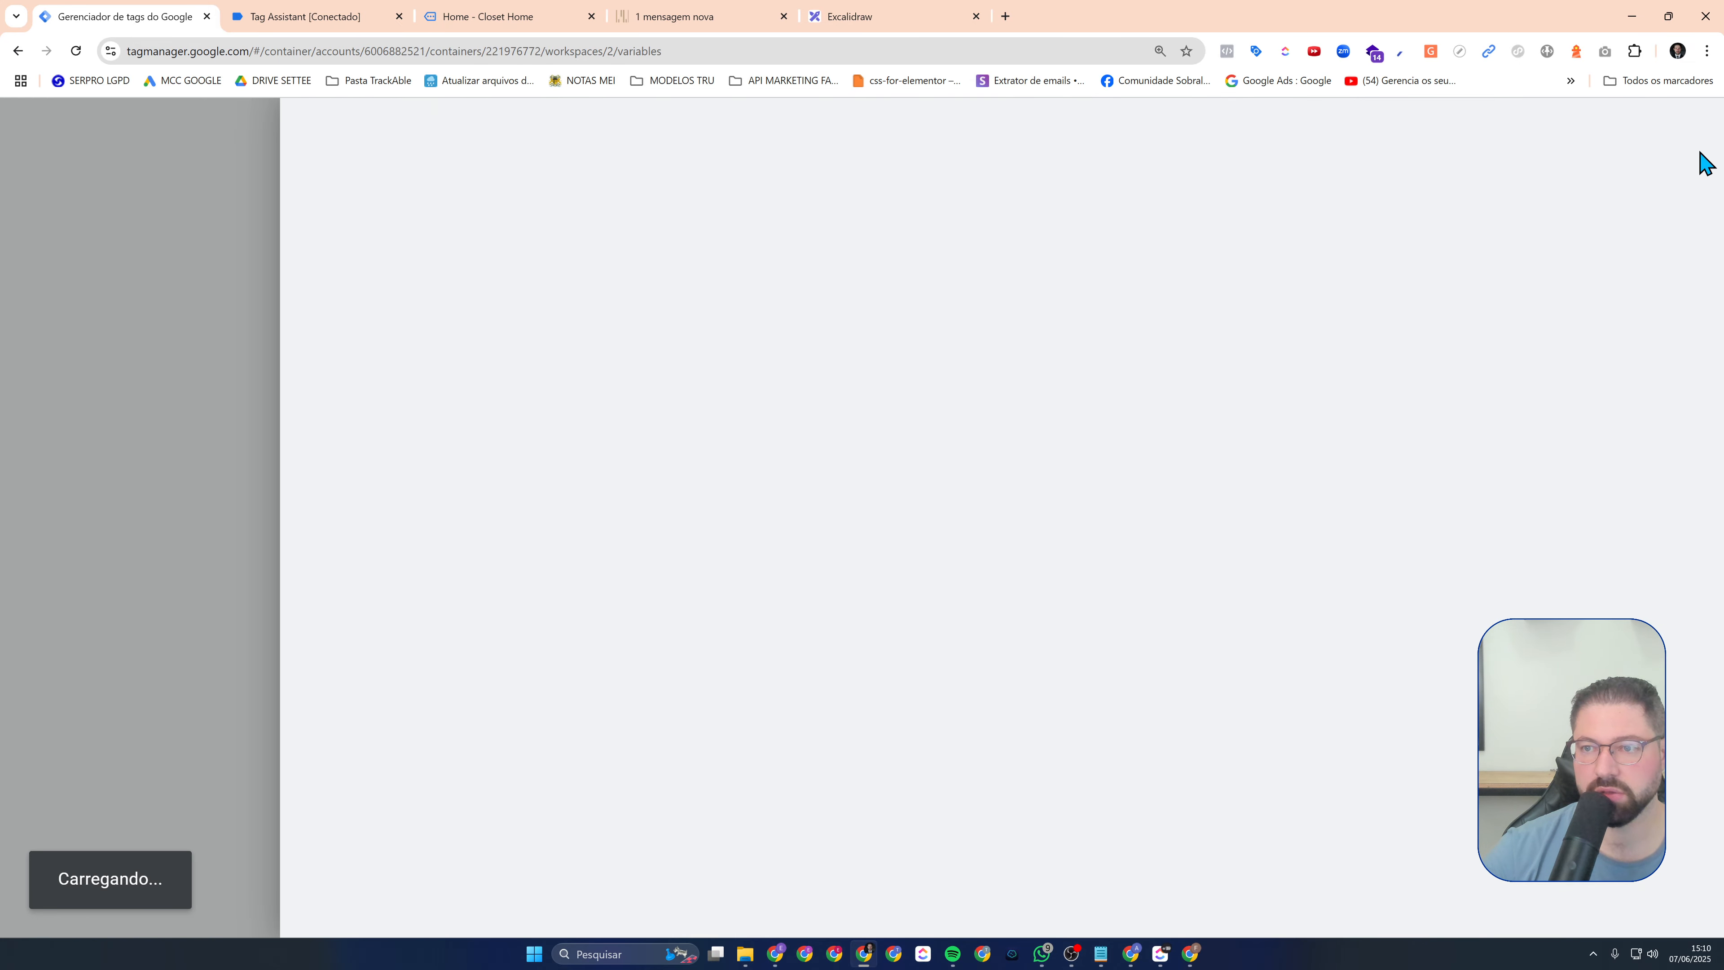
left_click(1681, 138)
left_click(1646, 183)
left_click(473, 139)
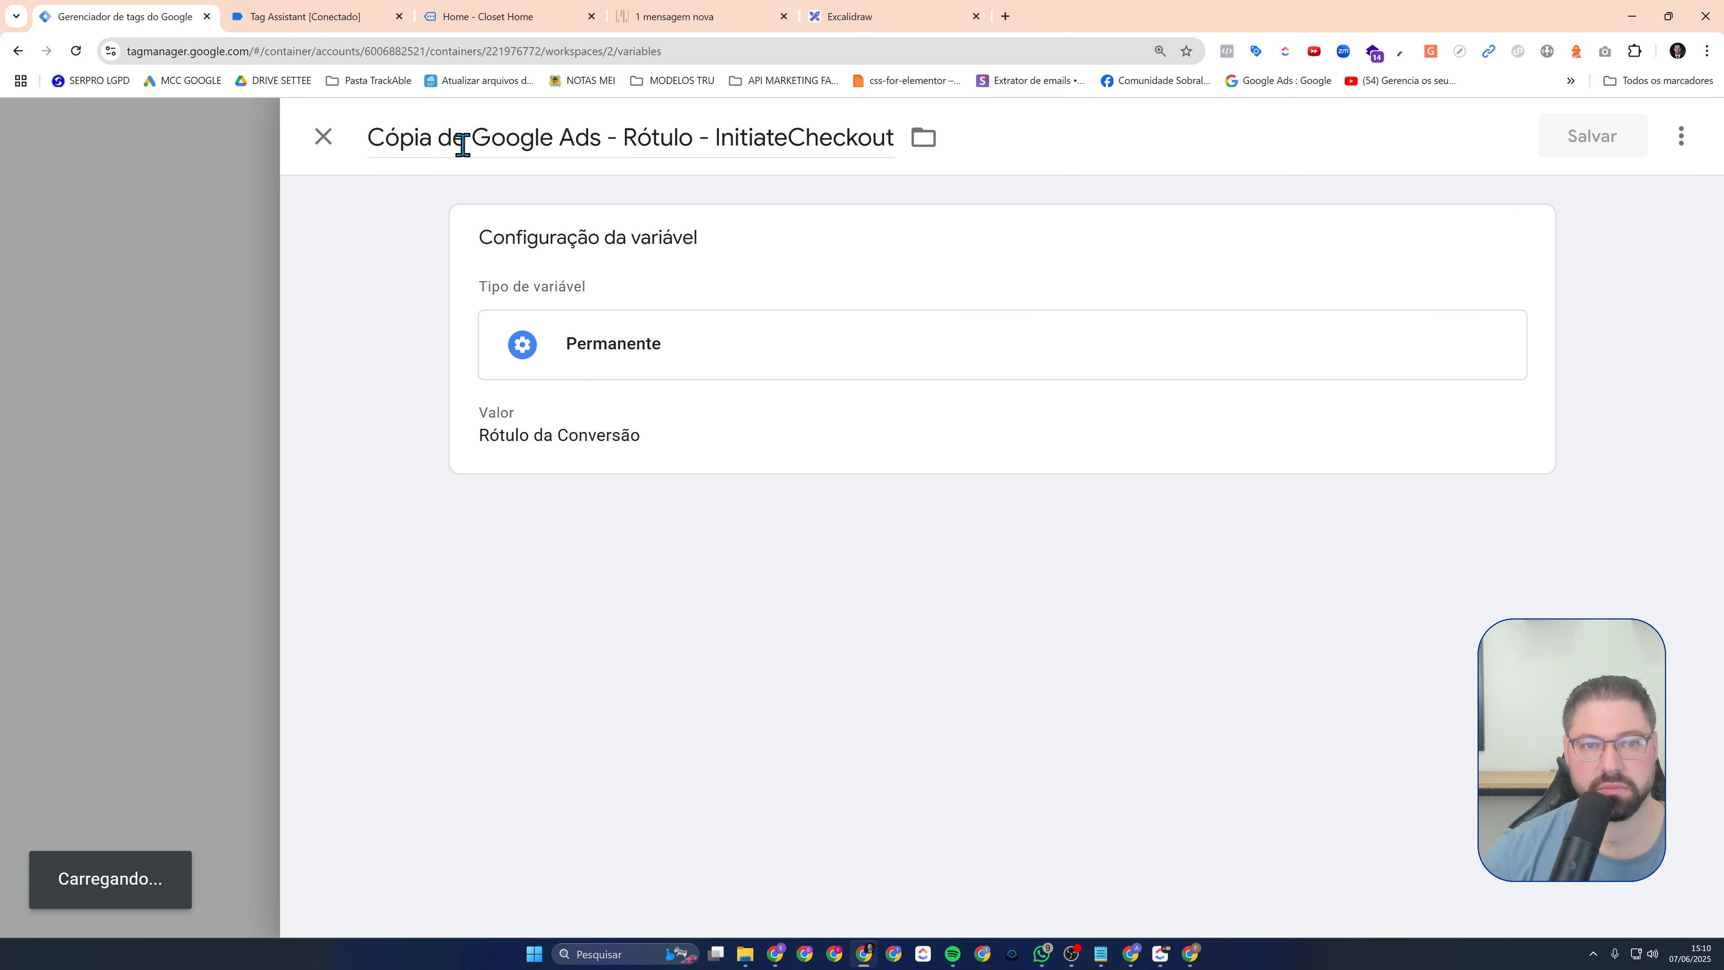
key("shift+Home")
key("BackSpace")
key("End")
key("shift+Left")
key("shift+Left")
key("shift+Left")
key("shift+Left")
key("shift+Left")
key("shift+Left")
key("shift+Left")
key("shift+Left")
key("shift+Left")
key("shift+Left")
key("shift+Left")
key("shift+Left")
key("shift+Left")
key("shift+Left")
key("shift+Left")
key("shift+Left")
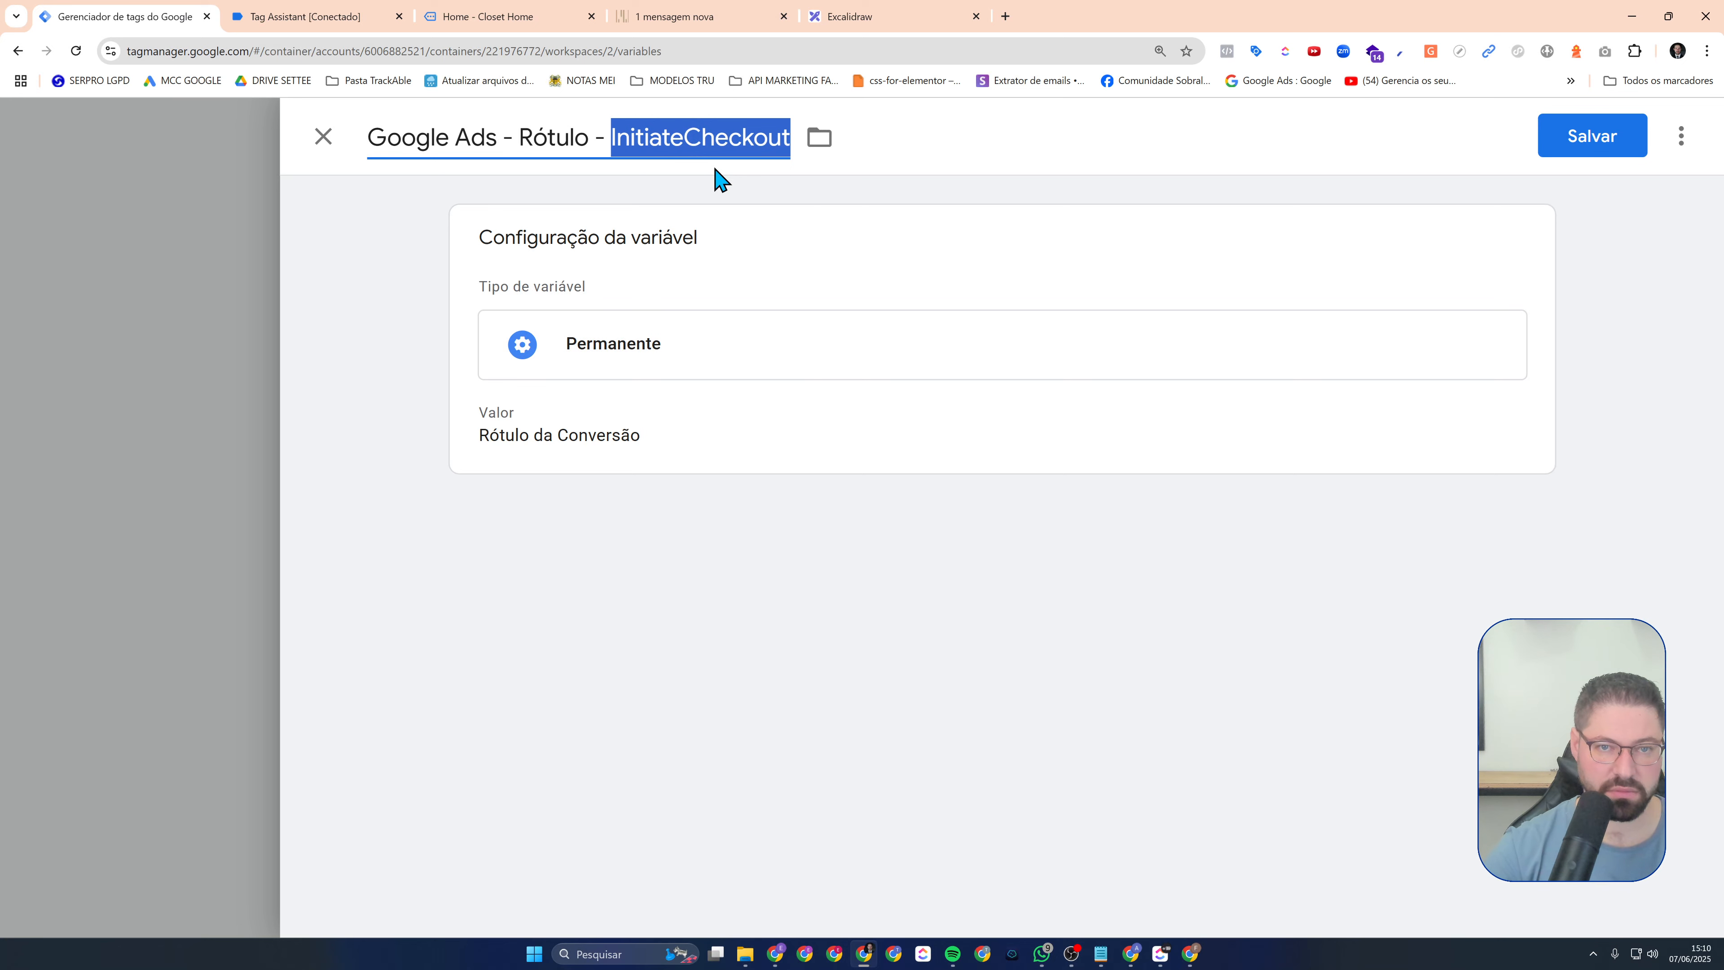
type("Purchase")
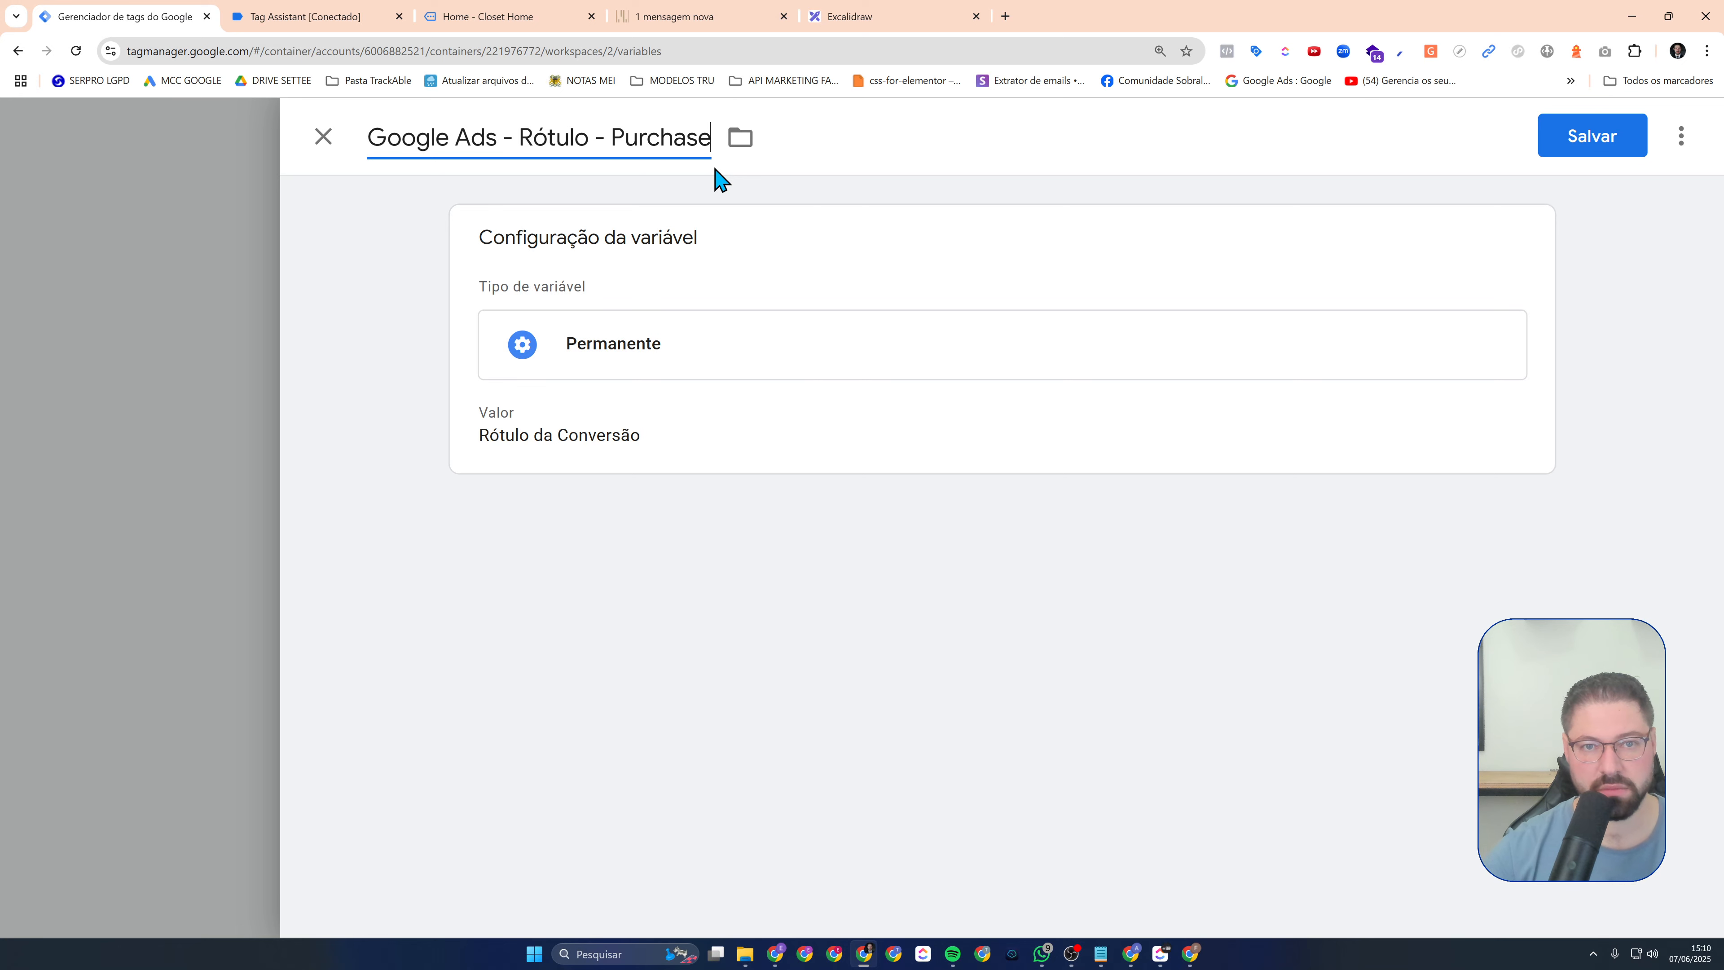
left_click(1619, 146)
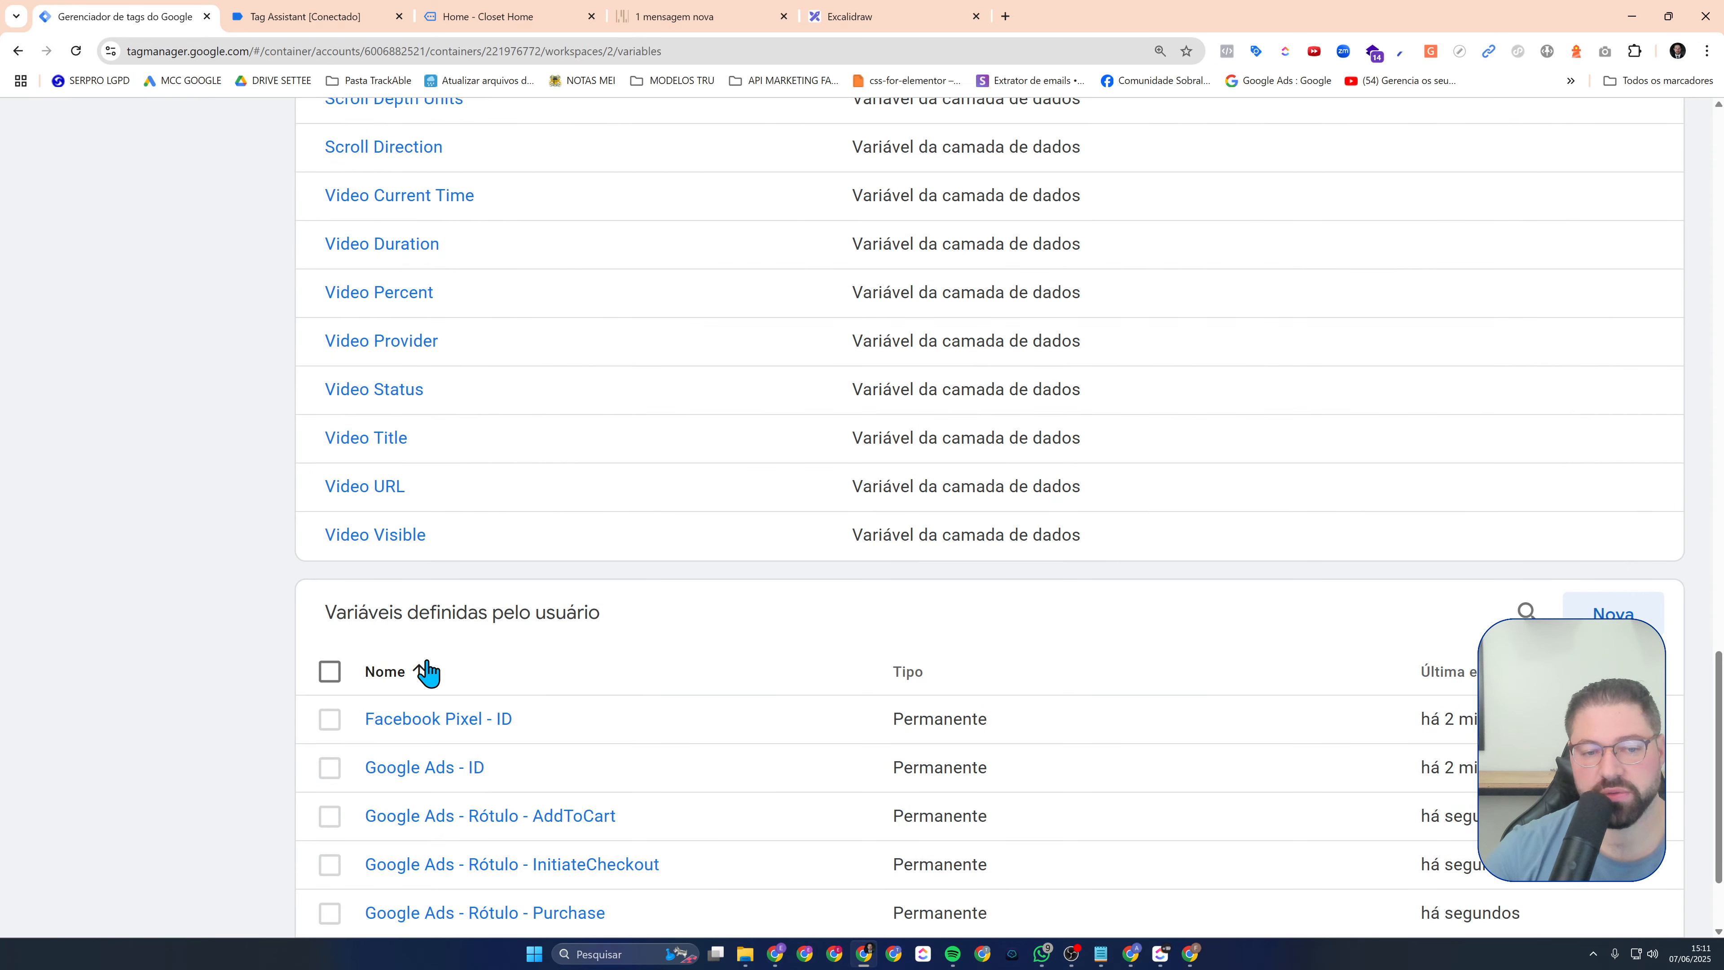
Switch to the Excalidraw board and write the text "event_id" in light grey on an empty part of the canvas
scroll(839, 637, "down", 2)
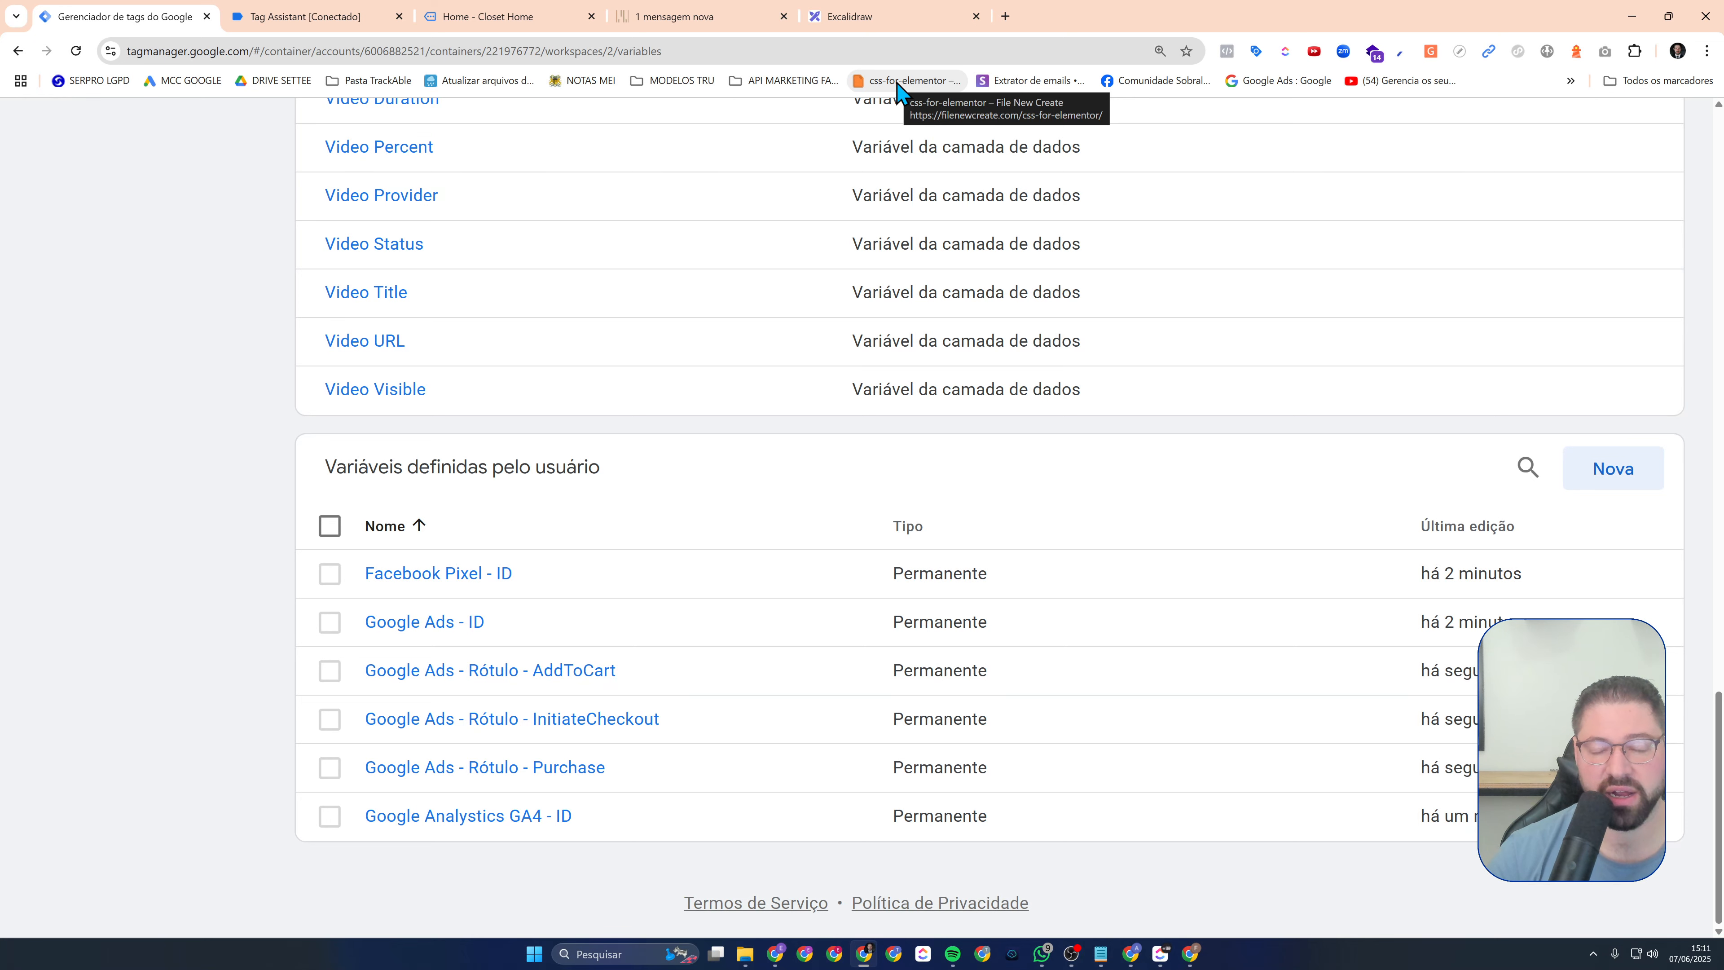
left_click(897, 20)
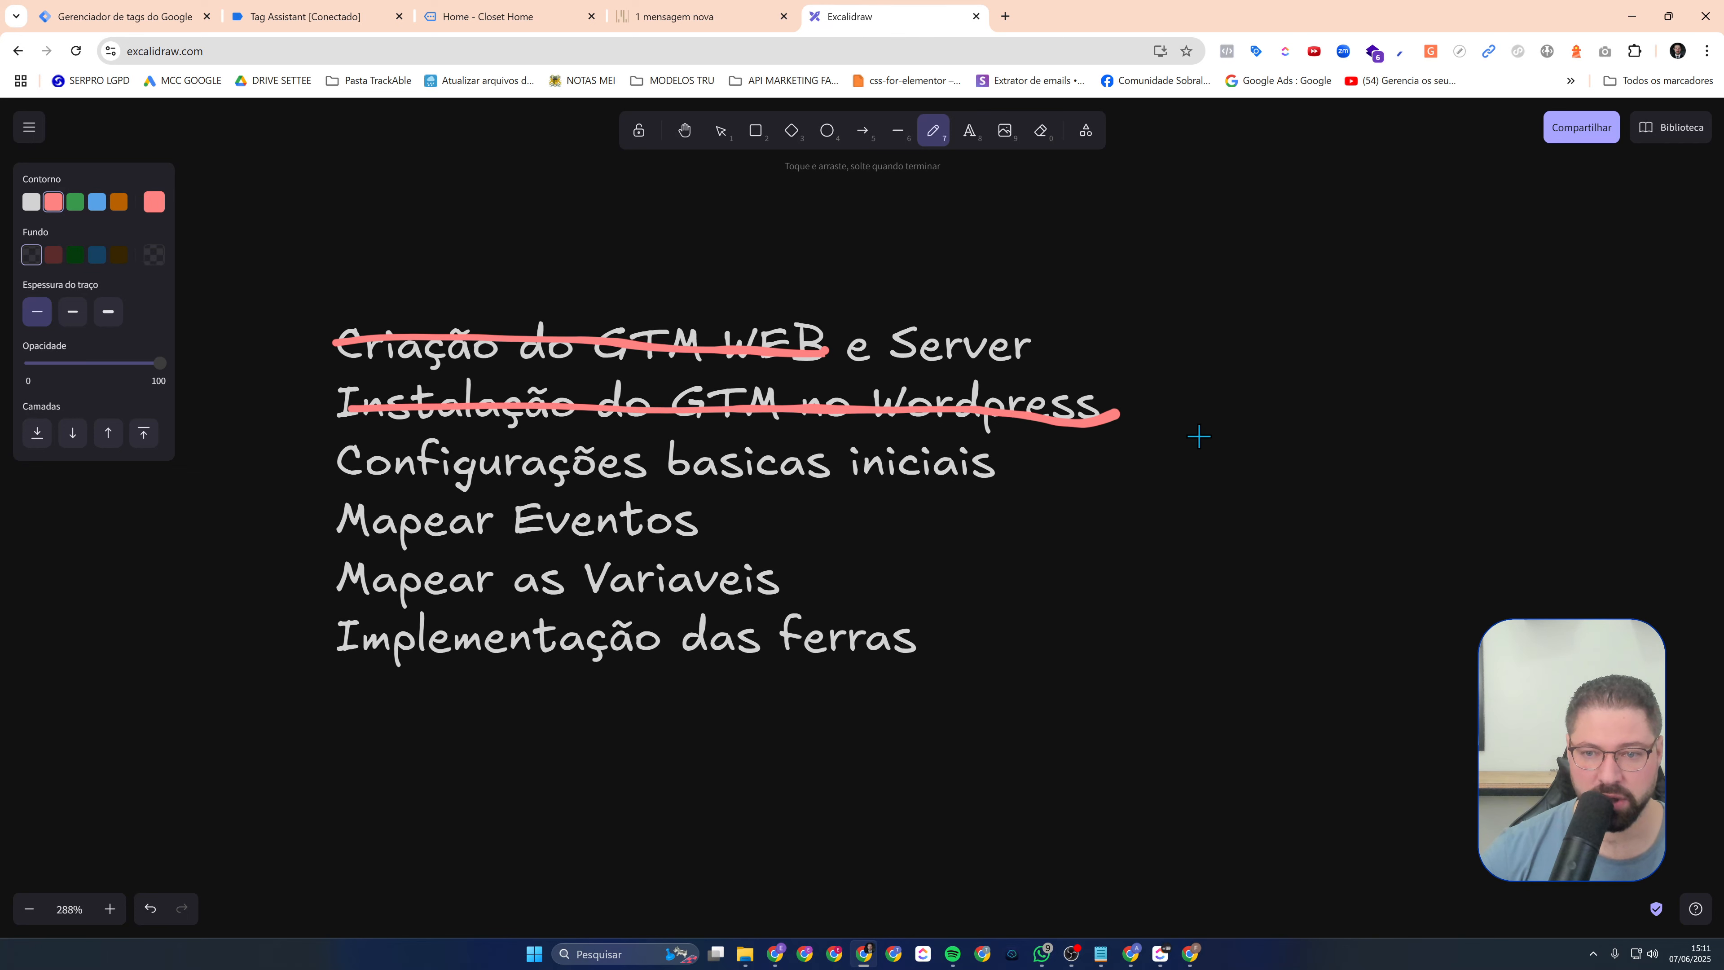
left_click_drag(1224, 415, 482, 407)
left_click_drag(1192, 378, 978, 473)
left_click(970, 130)
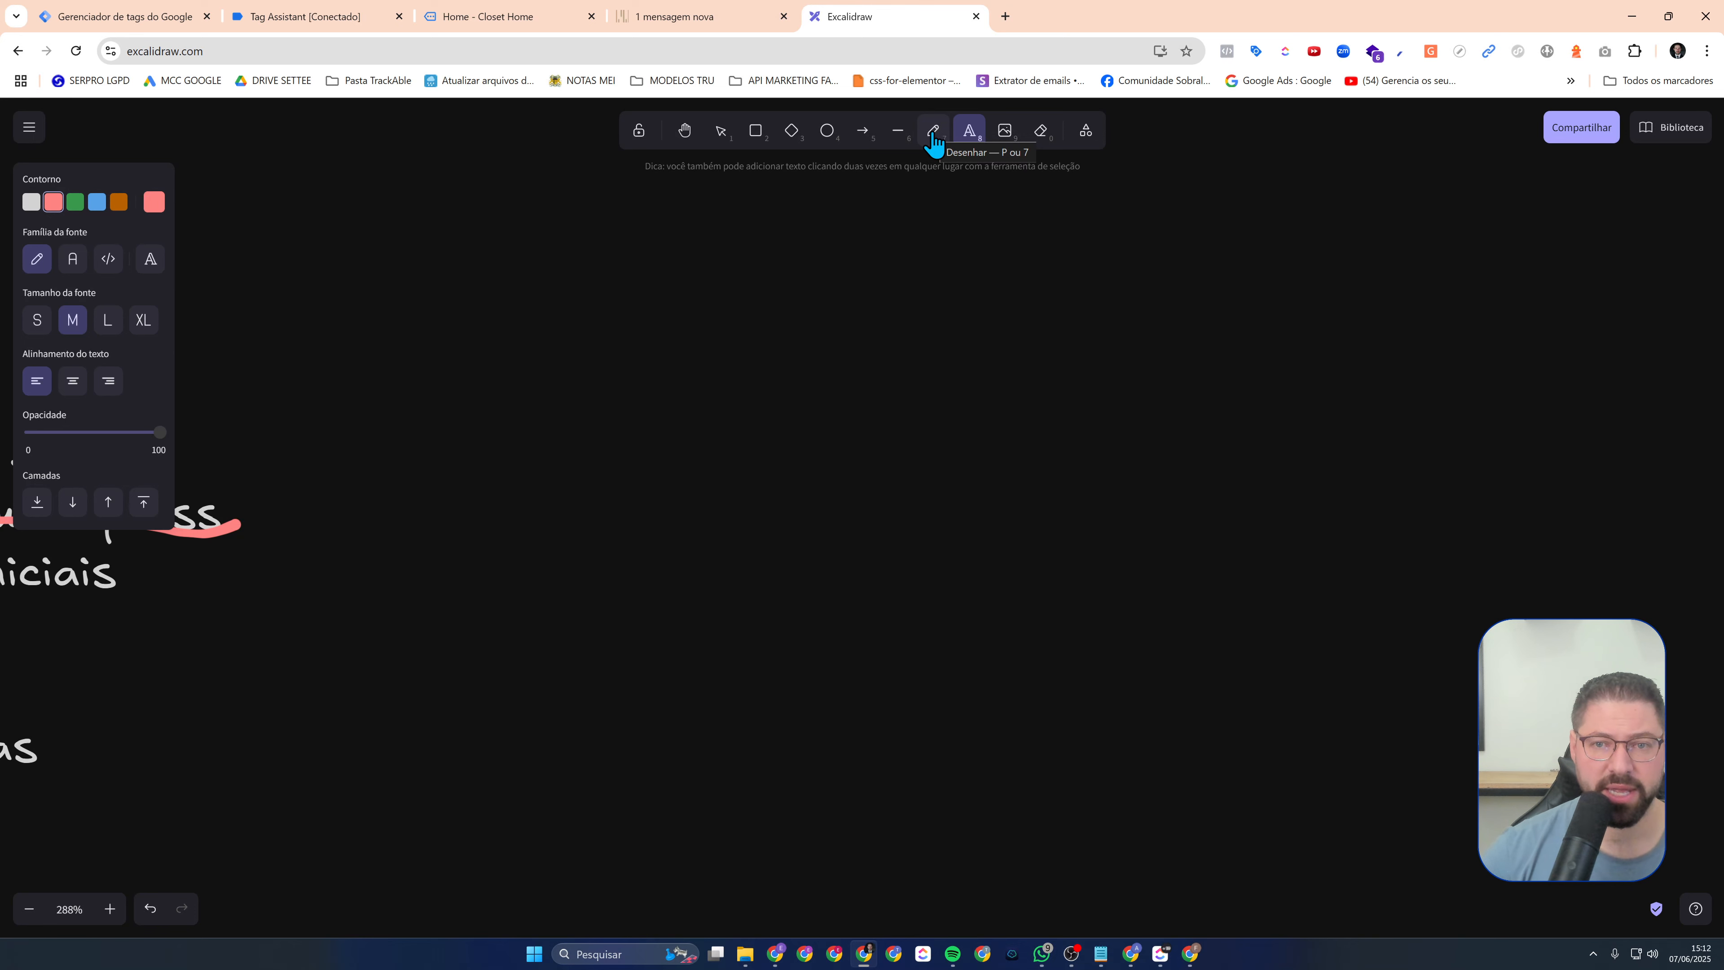
left_click(780, 305)
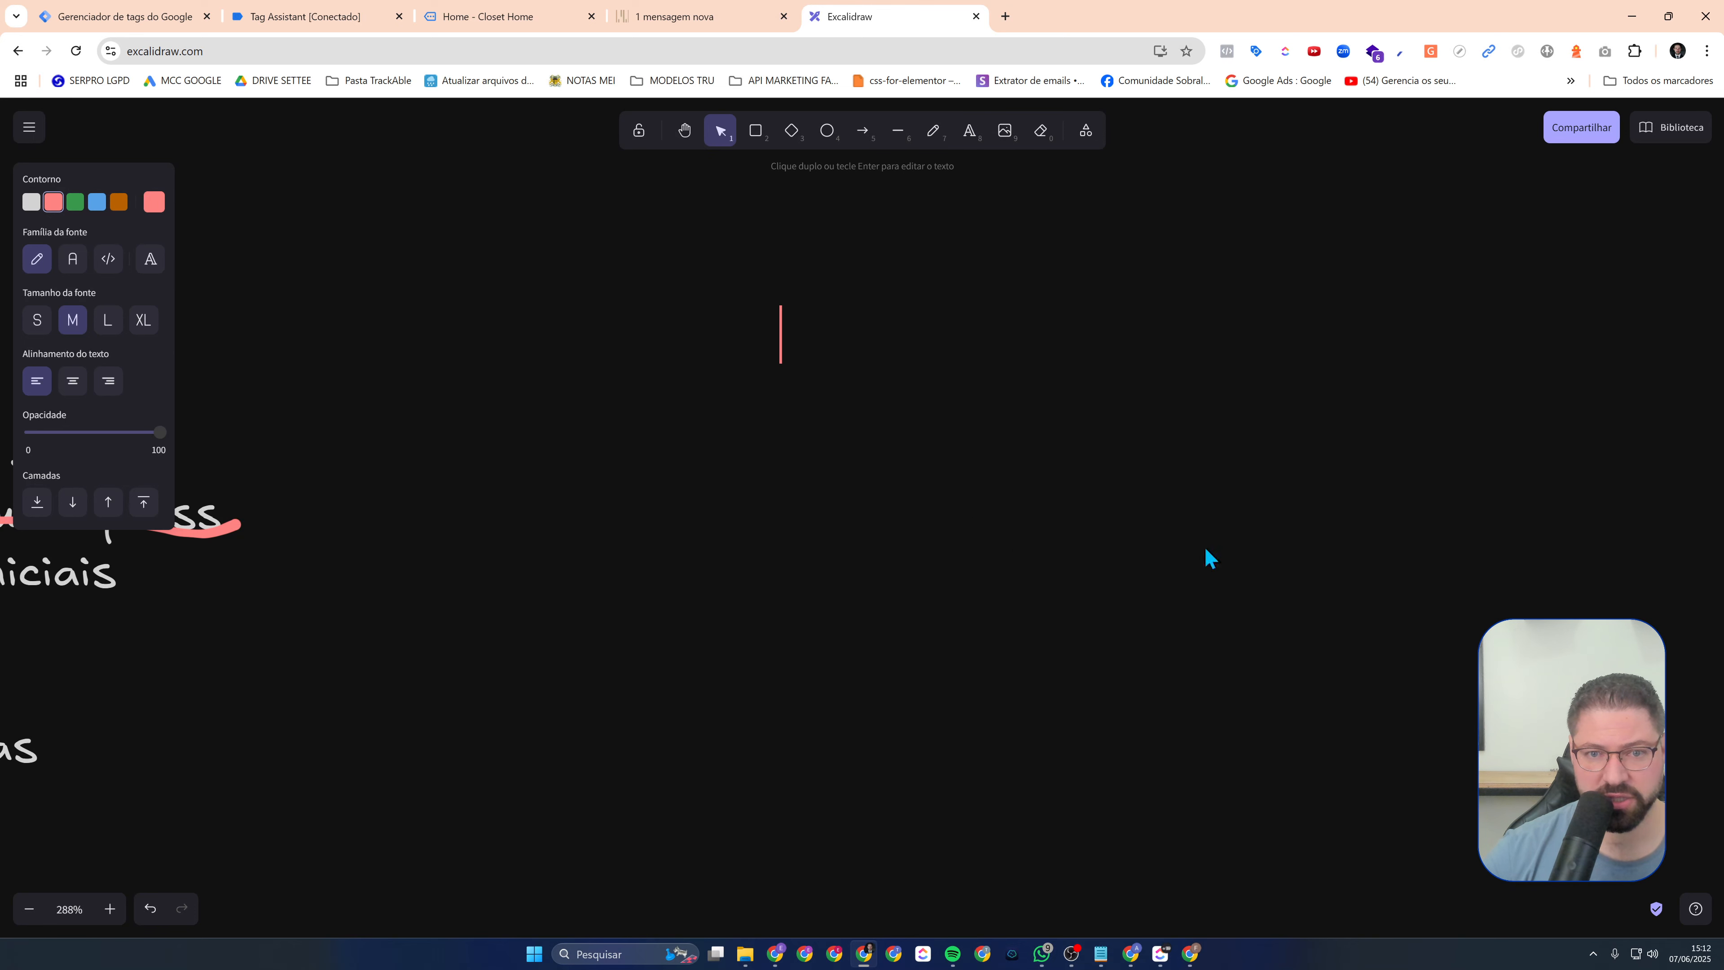
left_click(30, 203)
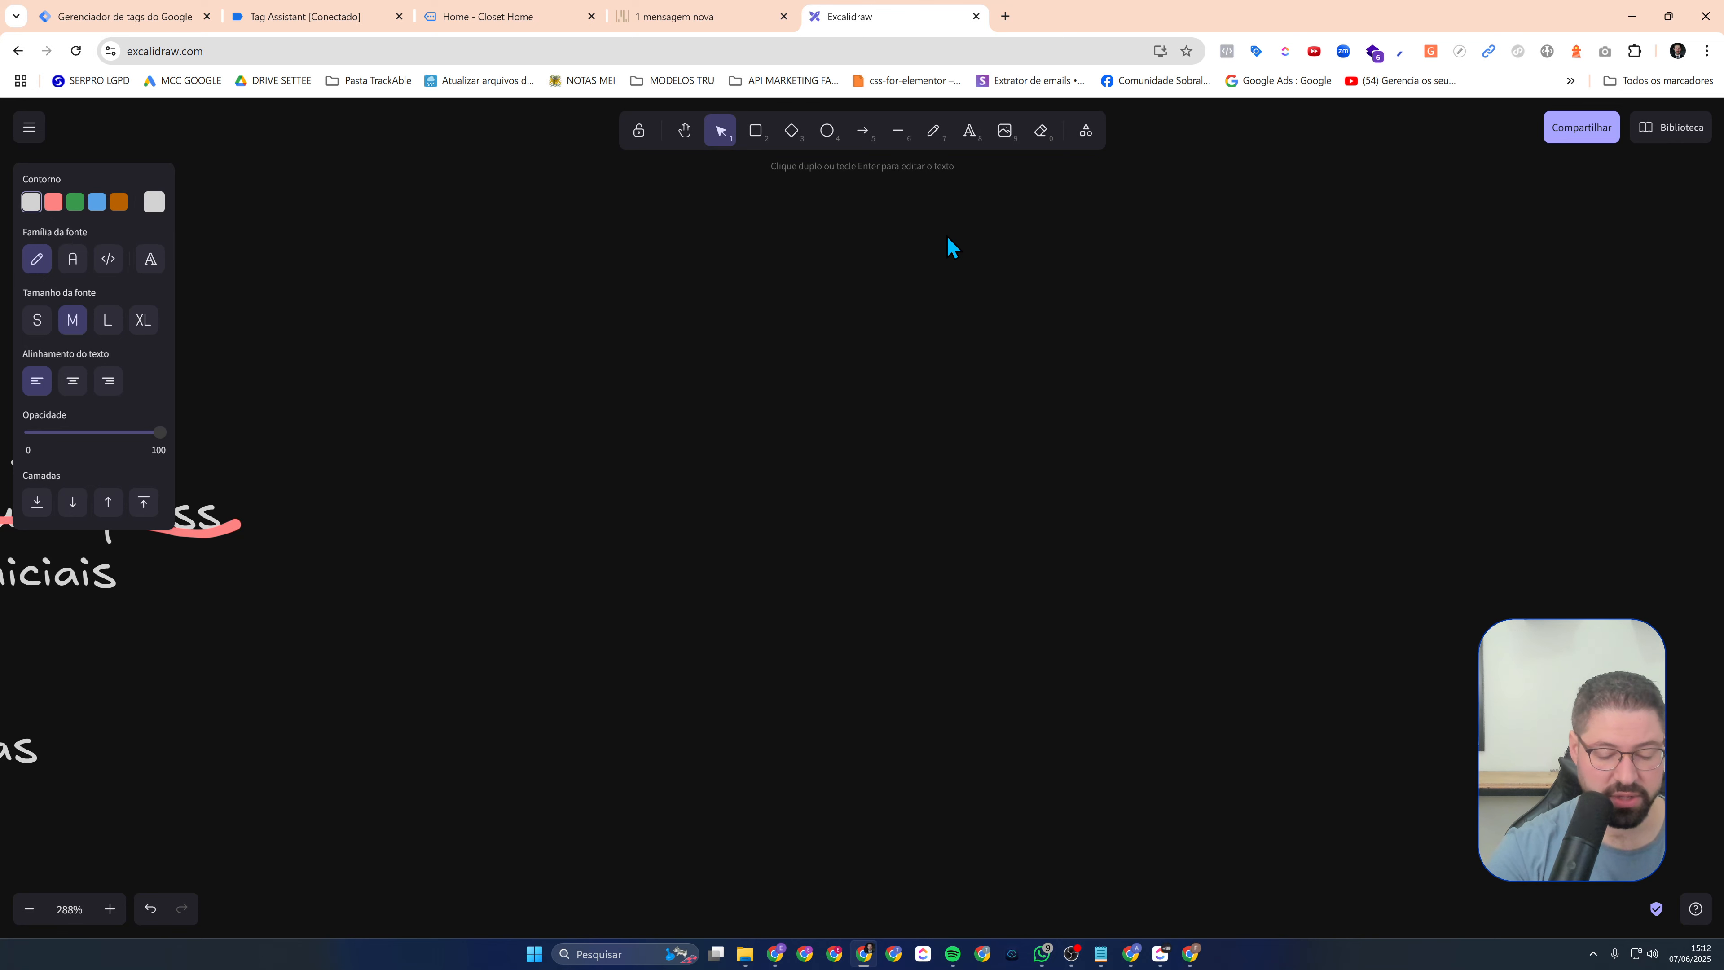
type("event_id")
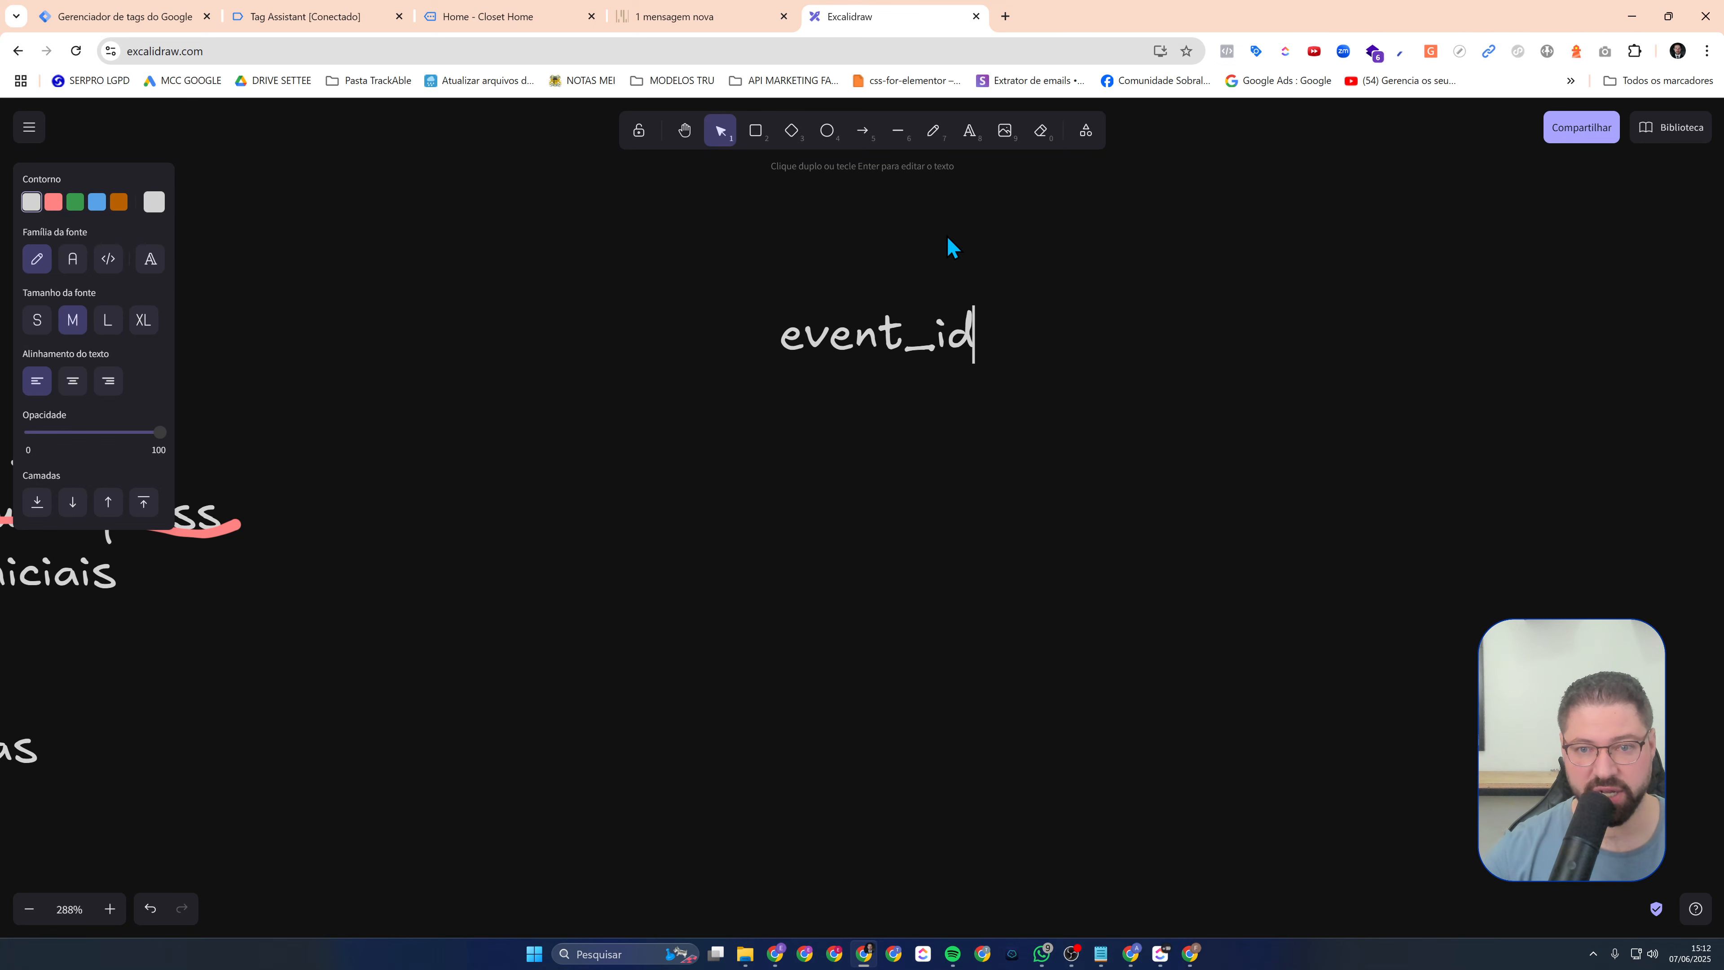
left_click(1038, 265)
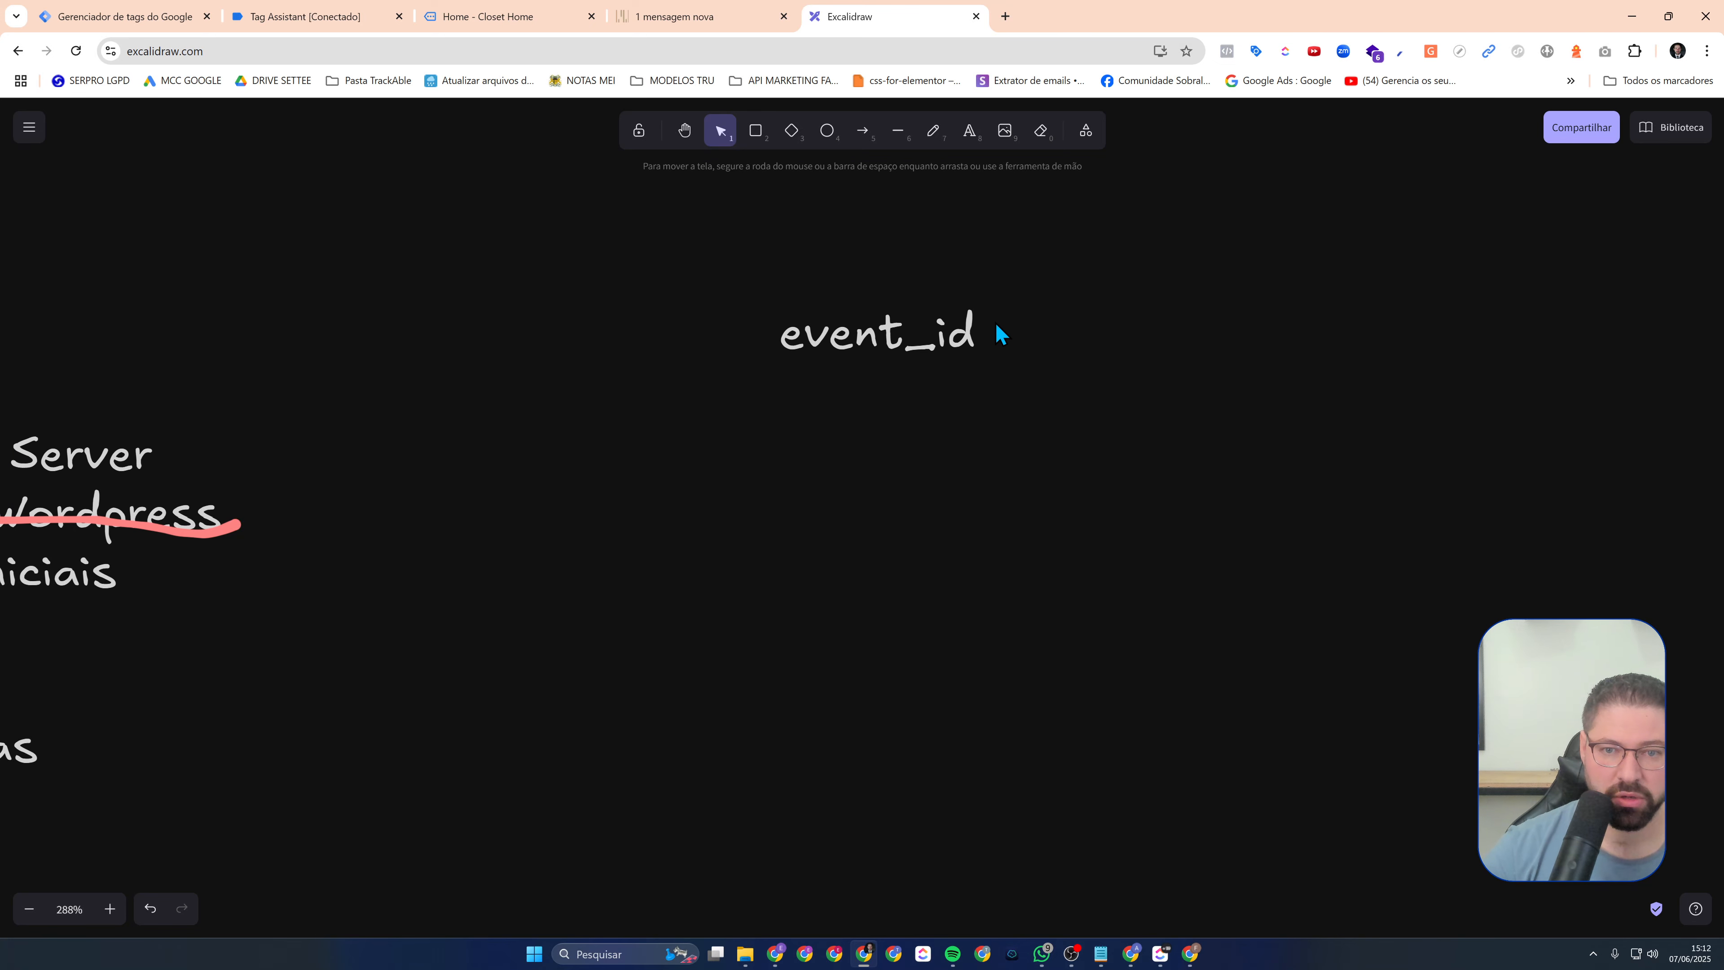
Draw two freehand arrows branching from "event_id" to a handwritten W above and a handwritten A below
left_click_drag(1070, 450, 778, 412)
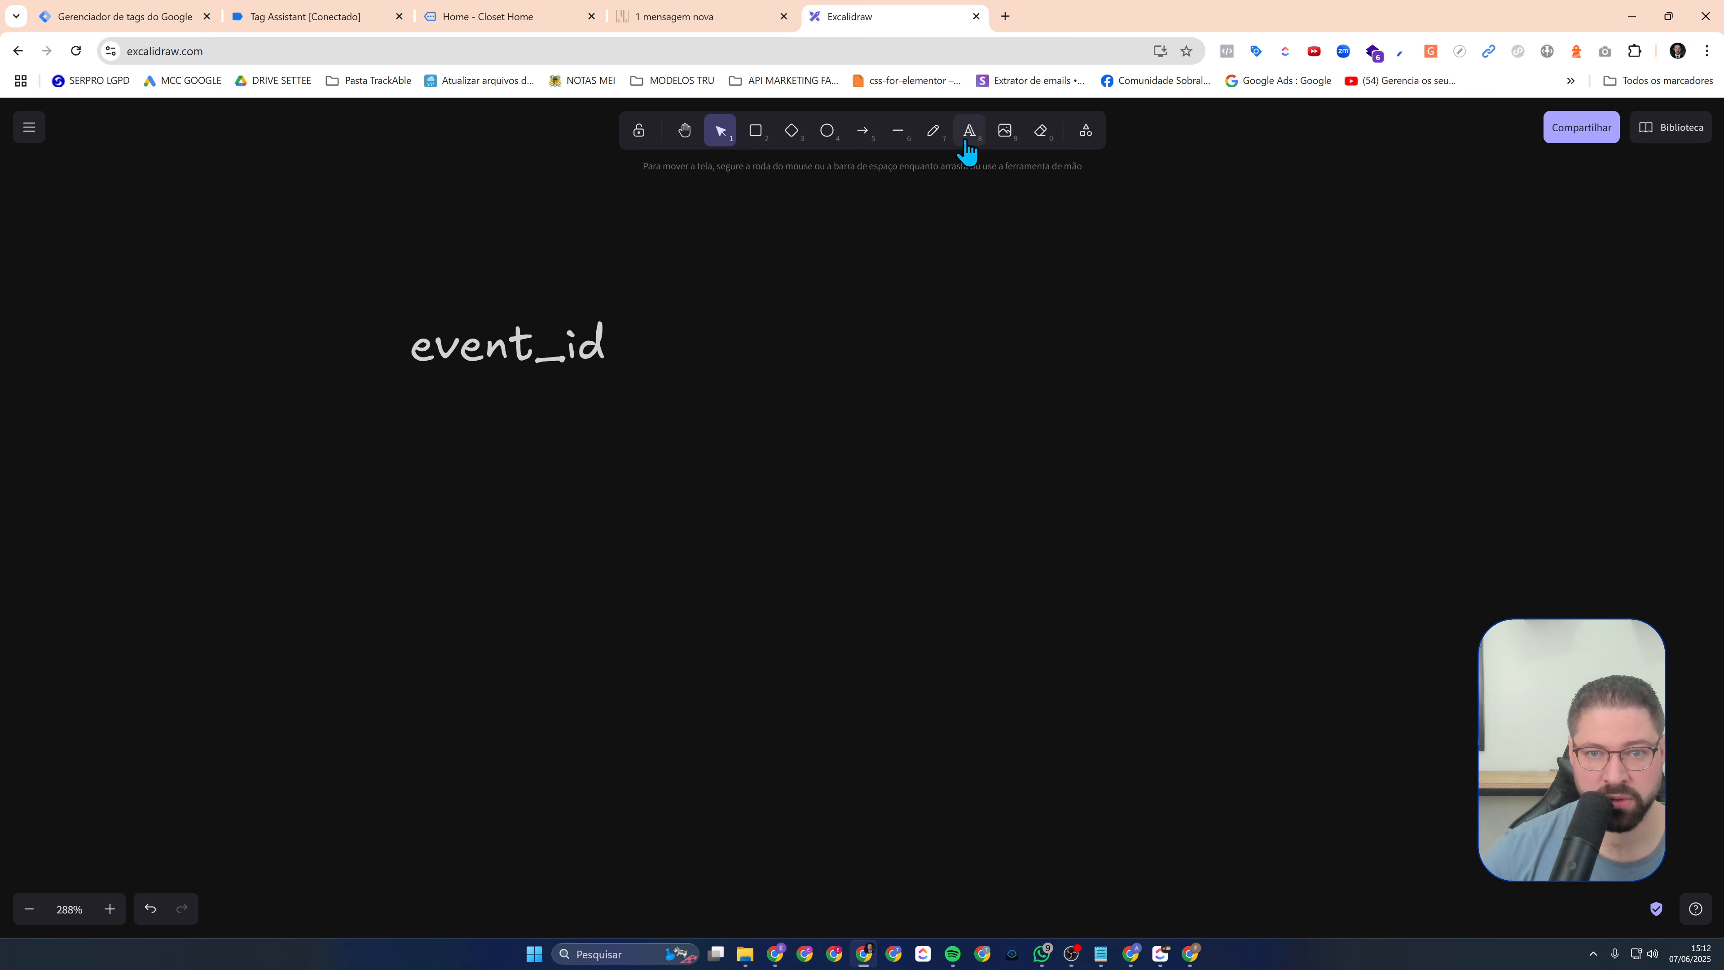
left_click(934, 131)
mouse_move(611, 333)
left_mouse_down()
mouse_move(746, 289)
mouse_move(698, 339)
mouse_move(614, 355)
mouse_move(718, 424)
left_mouse_up()
mouse_move(720, 396)
left_mouse_down()
mouse_move(777, 439)
mouse_move(733, 458)
left_mouse_up()
mouse_move(794, 257)
left_mouse_down()
mouse_move(800, 289)
mouse_move(869, 253)
mouse_move(891, 294)
mouse_move(925, 264)
left_mouse_up()
mouse_move(799, 459)
left_mouse_down()
mouse_move(831, 408)
mouse_move(854, 462)
mouse_move(866, 451)
left_mouse_up()
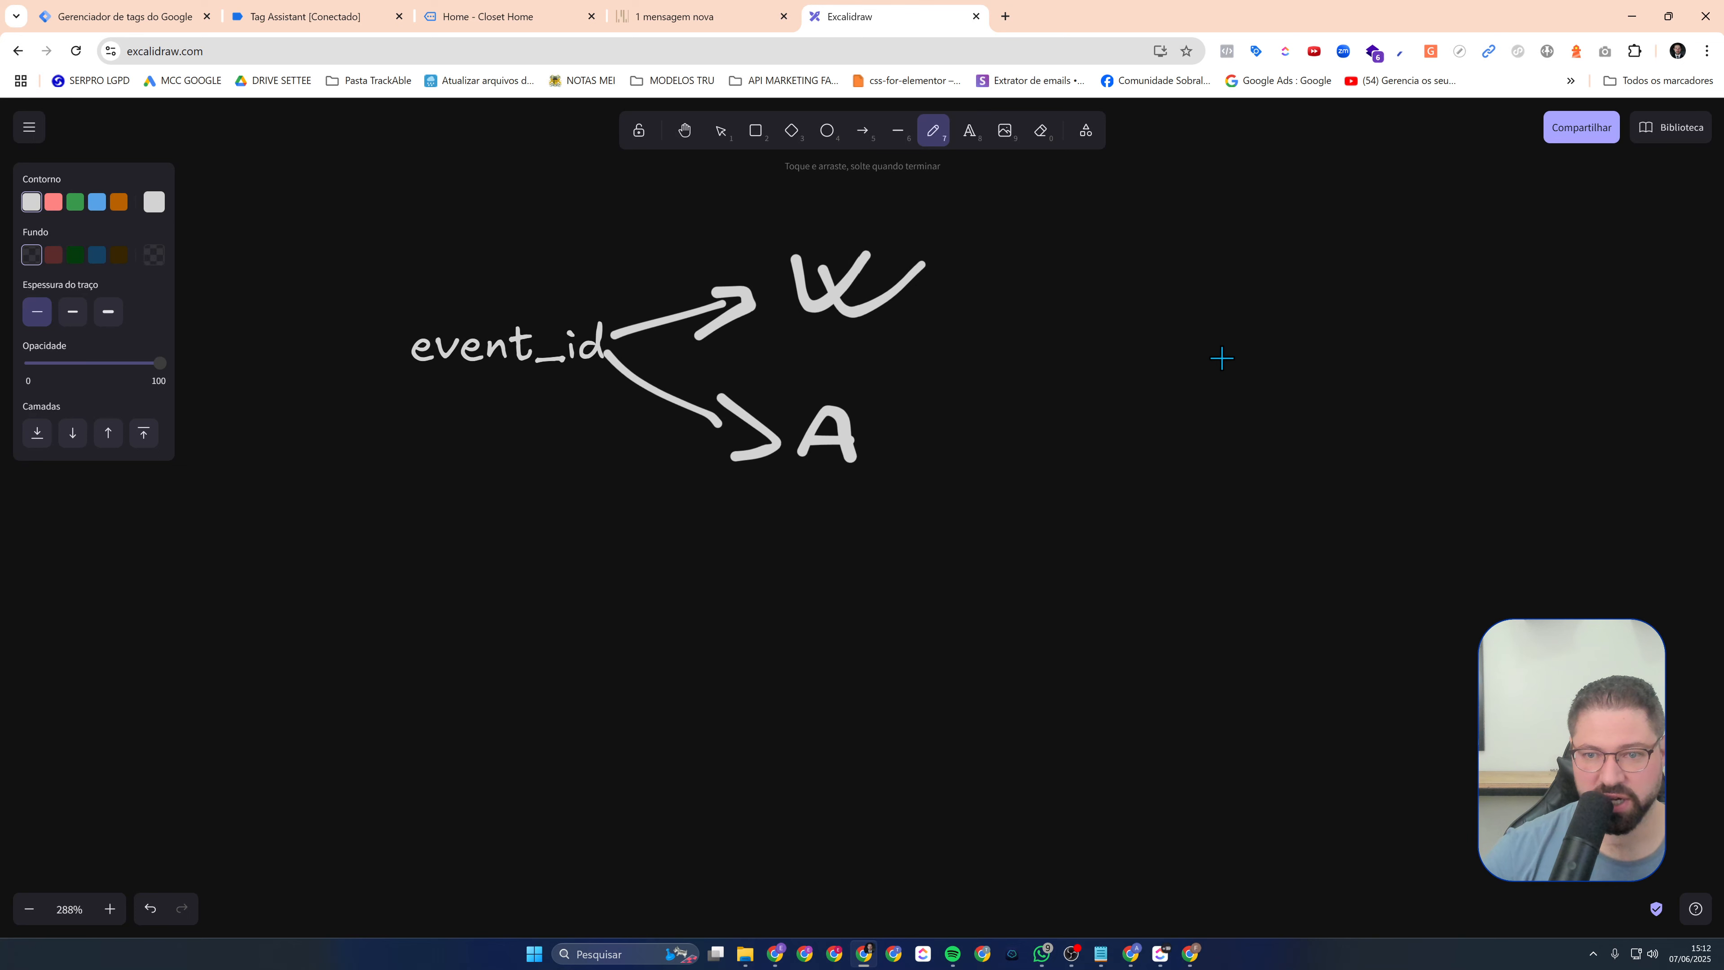
Handwrite "FB" beyond W and A, draw an arrow from each letter to it, and underline "event_id"
left_click_drag(1222, 350, 1220, 433)
mouse_move(1227, 346)
left_mouse_down()
mouse_move(1276, 348)
mouse_move(1270, 385)
mouse_move(1298, 432)
left_mouse_up()
left_click_drag(1300, 355, 1306, 443)
mouse_move(920, 284)
left_mouse_down()
mouse_move(1173, 365)
mouse_move(1143, 381)
left_mouse_up()
mouse_move(857, 452)
left_mouse_down()
mouse_move(1153, 401)
mouse_move(1129, 426)
left_mouse_up()
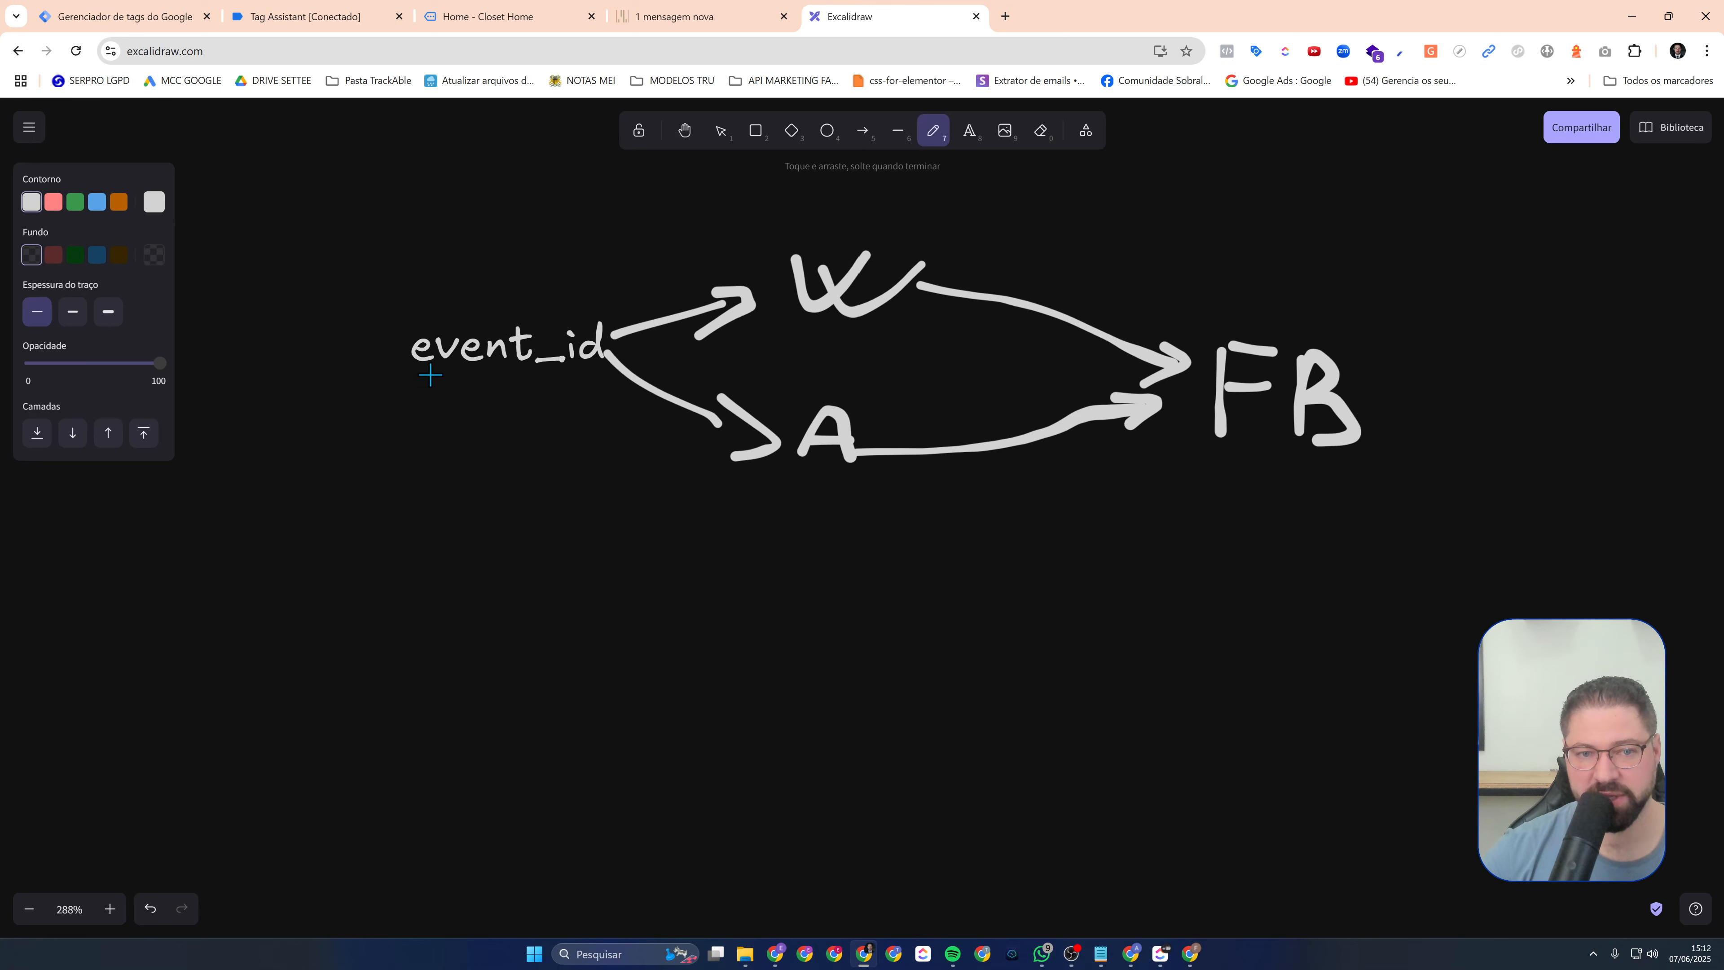
left_click_drag(427, 374, 630, 382)
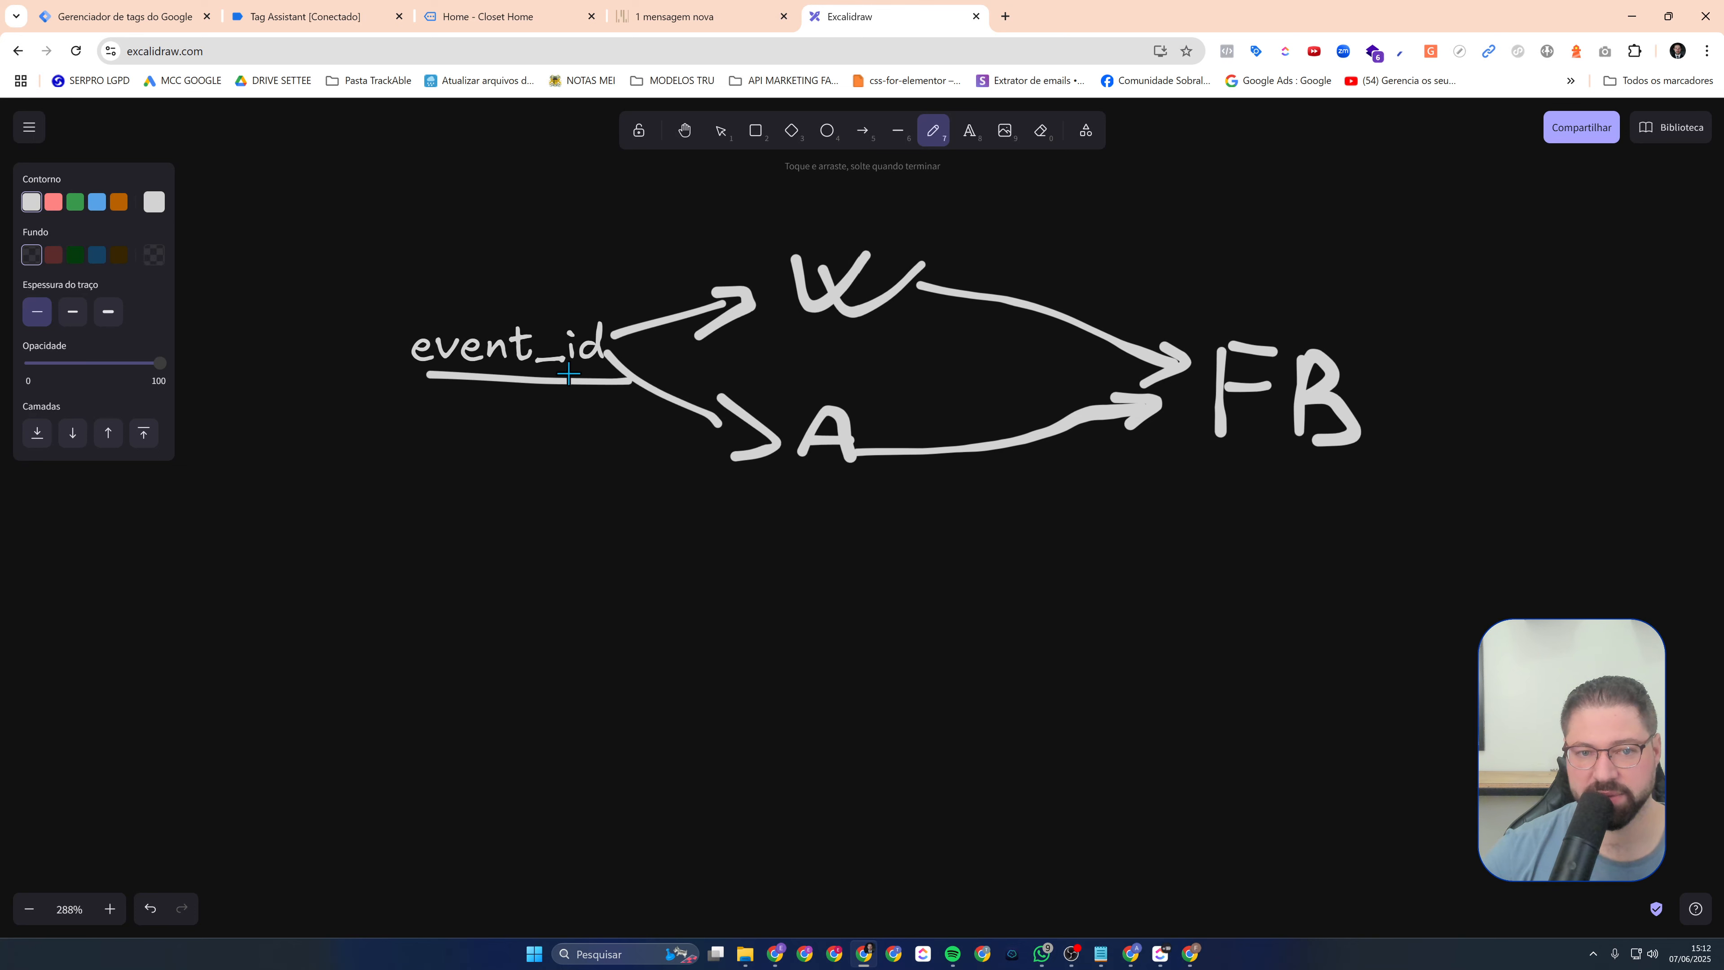
Number the arrows into FB by hand as 1 and 2, and cross out the 2
mouse_move(1049, 273)
left_mouse_down()
mouse_move(1052, 247)
mouse_move(1097, 303)
left_mouse_up()
mouse_move(1046, 475)
left_mouse_down()
mouse_move(1048, 519)
mouse_move(1107, 523)
left_mouse_up()
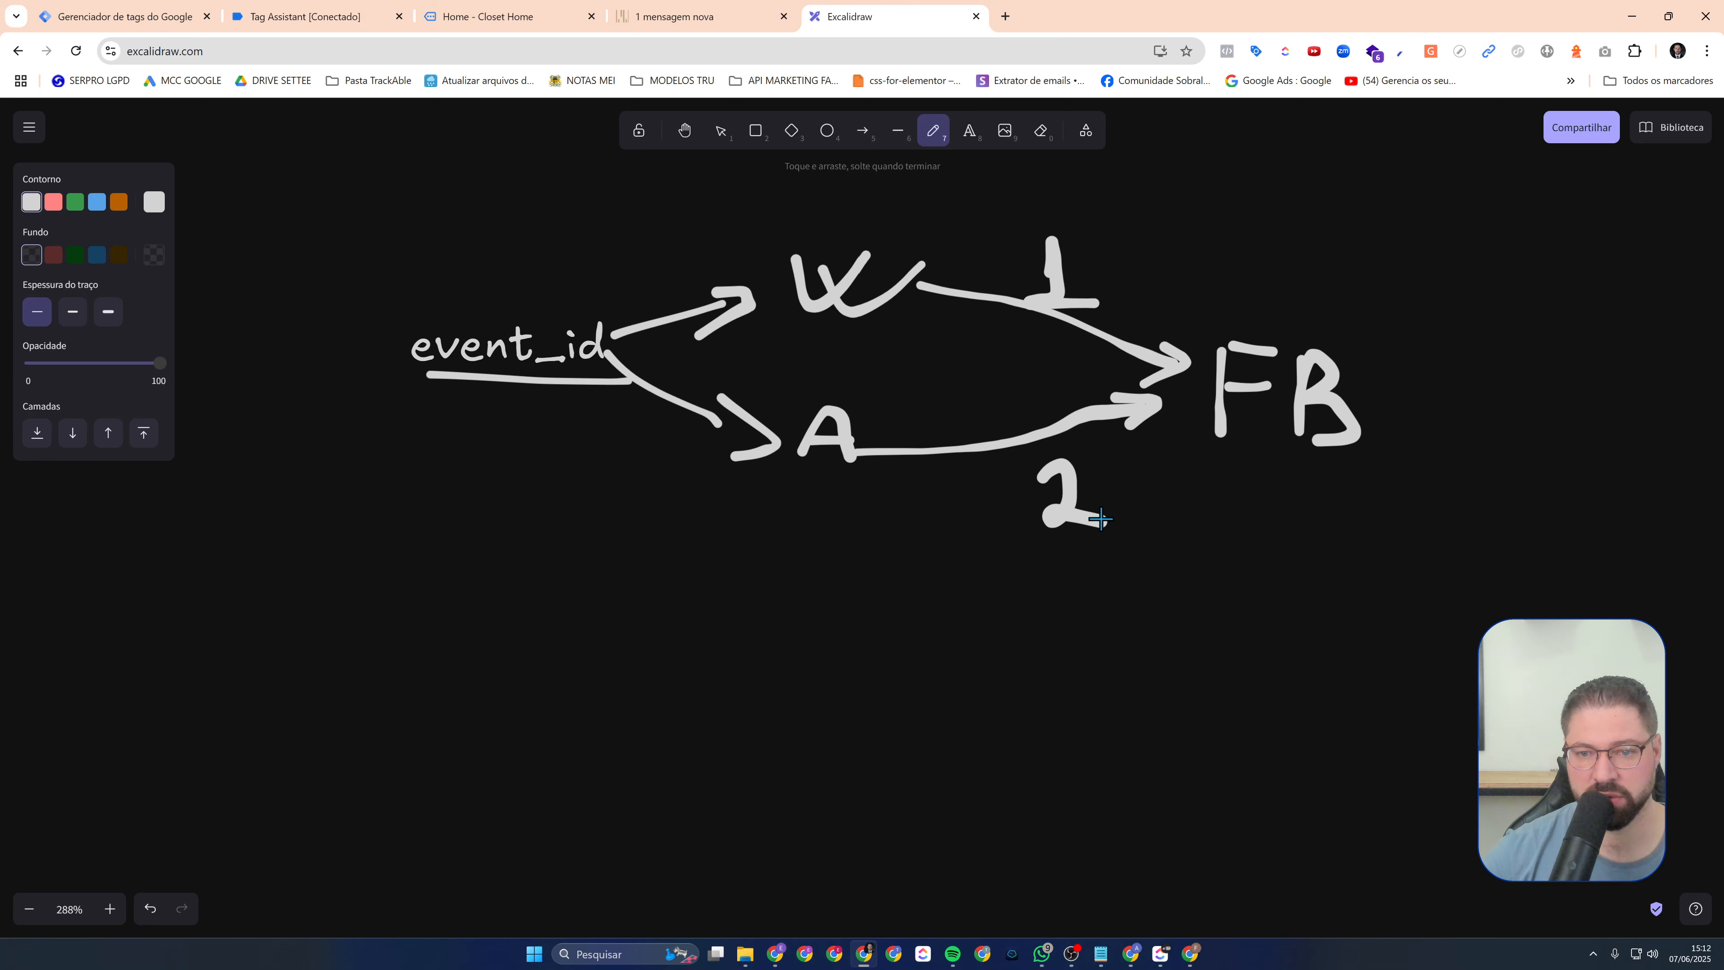
left_click_drag(1001, 367, 1106, 535)
left_click_drag(1131, 442, 1007, 504)
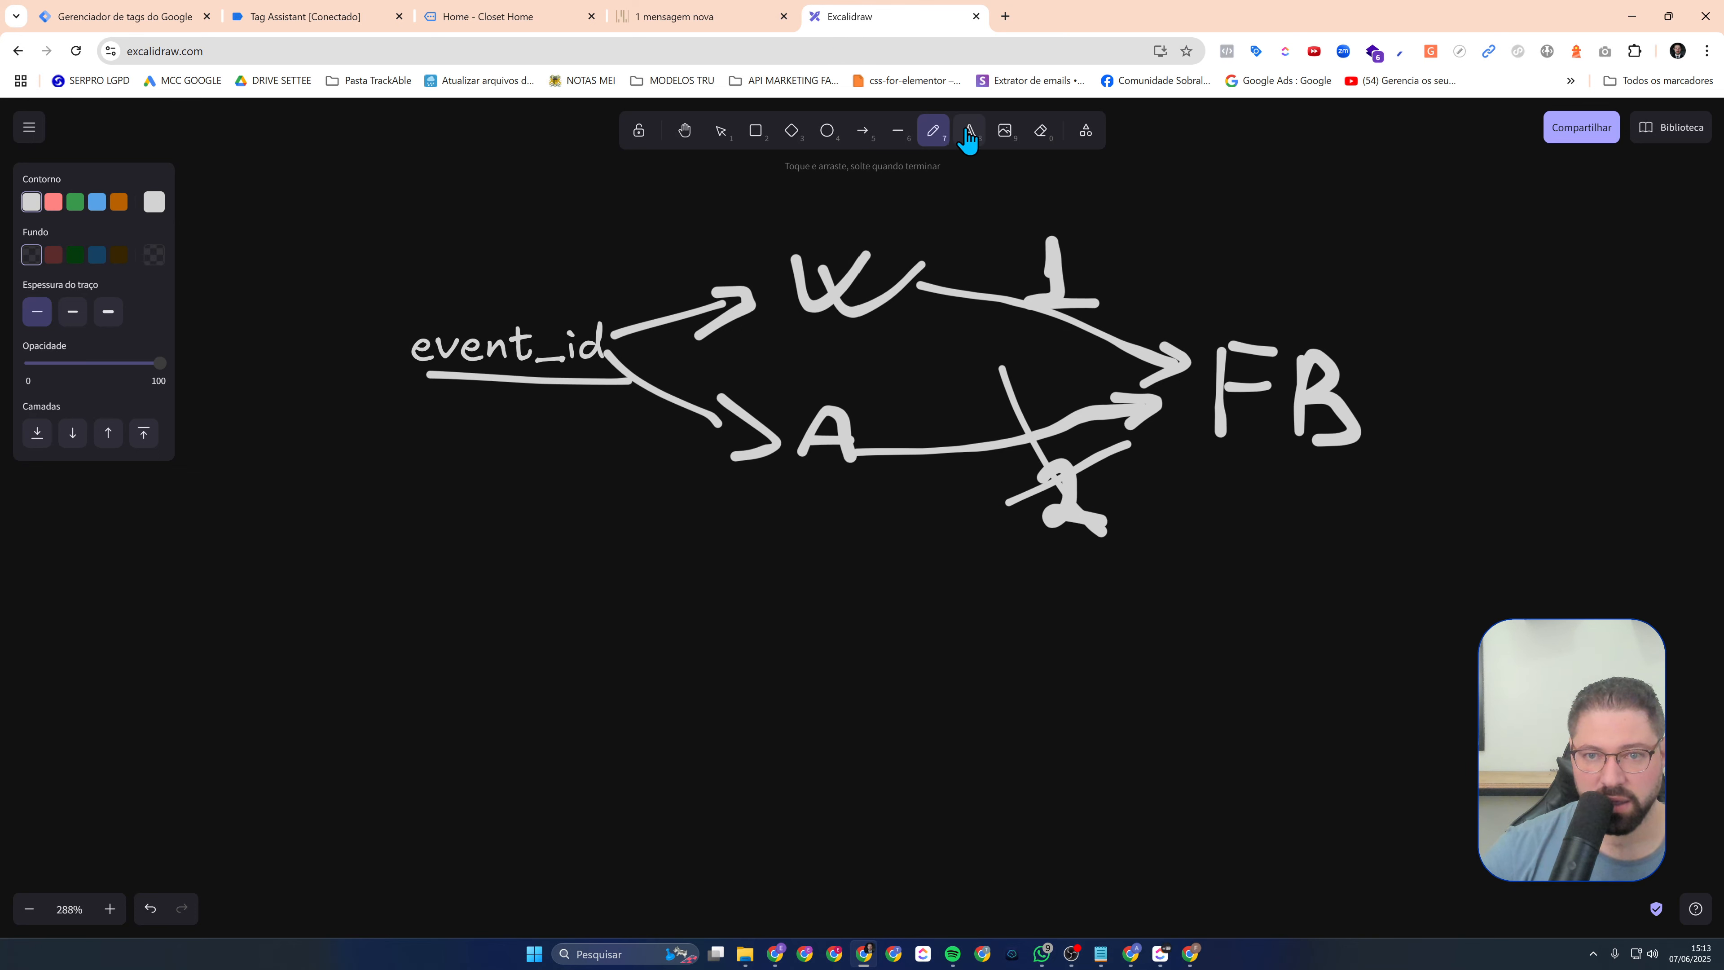
Erase the handwritten numbers 1 and 2 and the cross-out strokes
left_click(1041, 132)
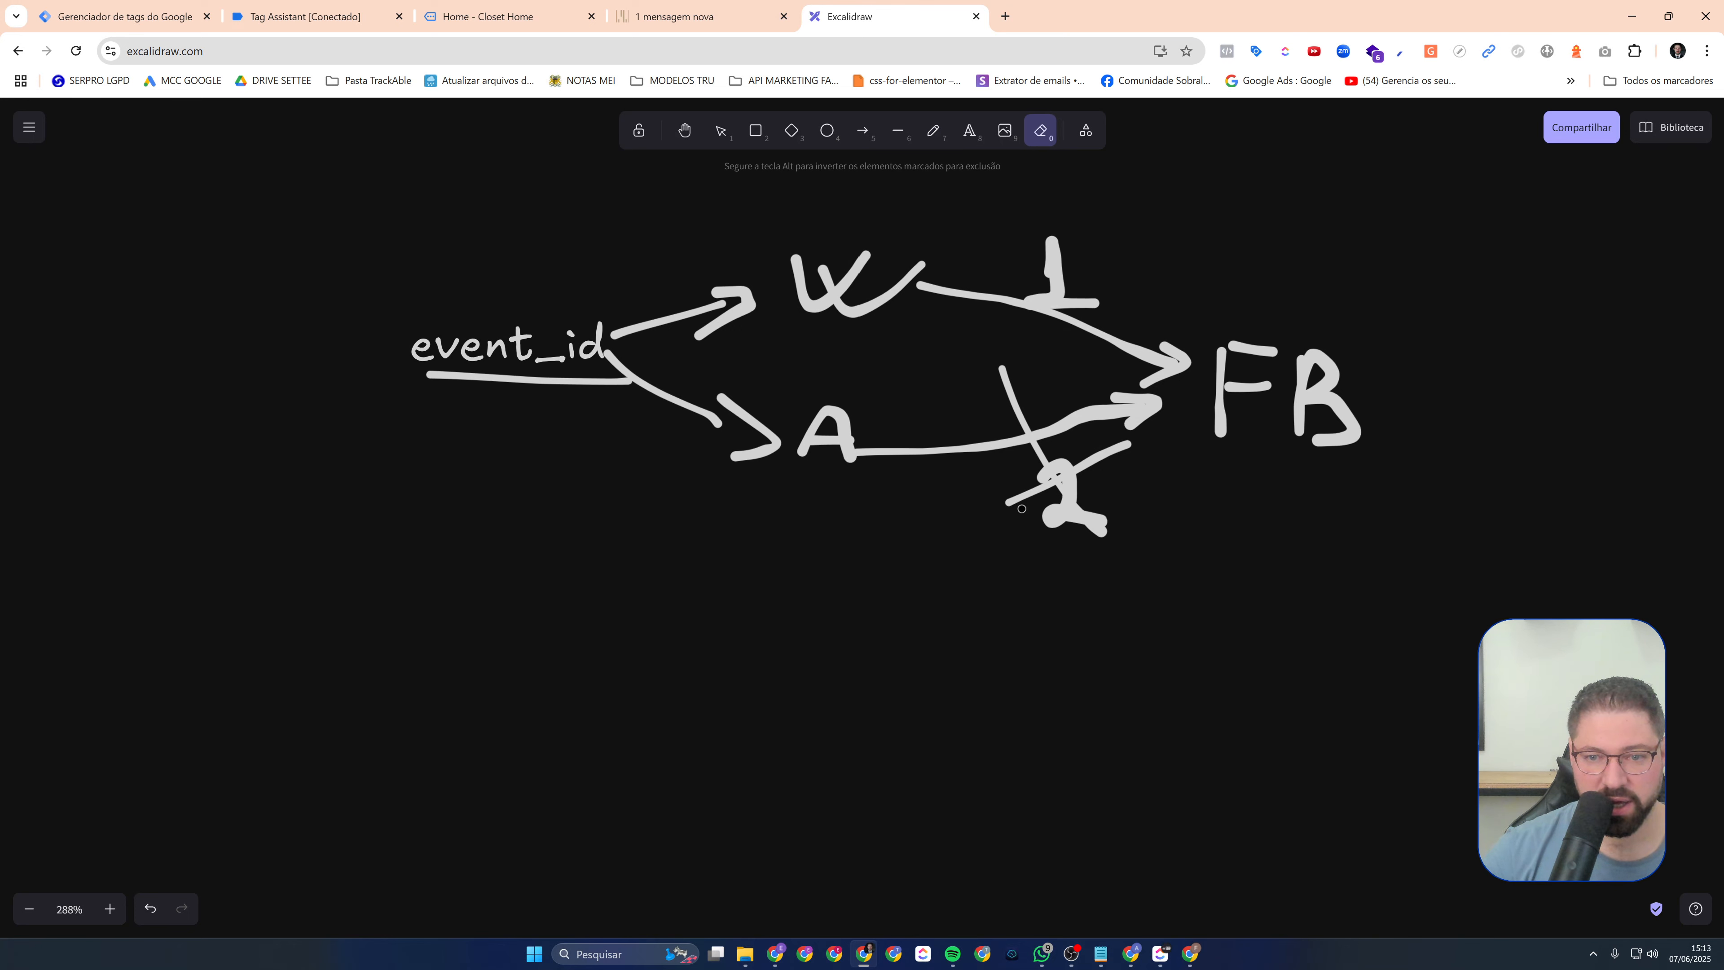
left_click_drag(1022, 508, 1041, 451)
mouse_move(1052, 225)
left_mouse_down()
mouse_move(1056, 272)
mouse_move(1085, 297)
left_mouse_up()
left_click_drag(1081, 539, 1074, 506)
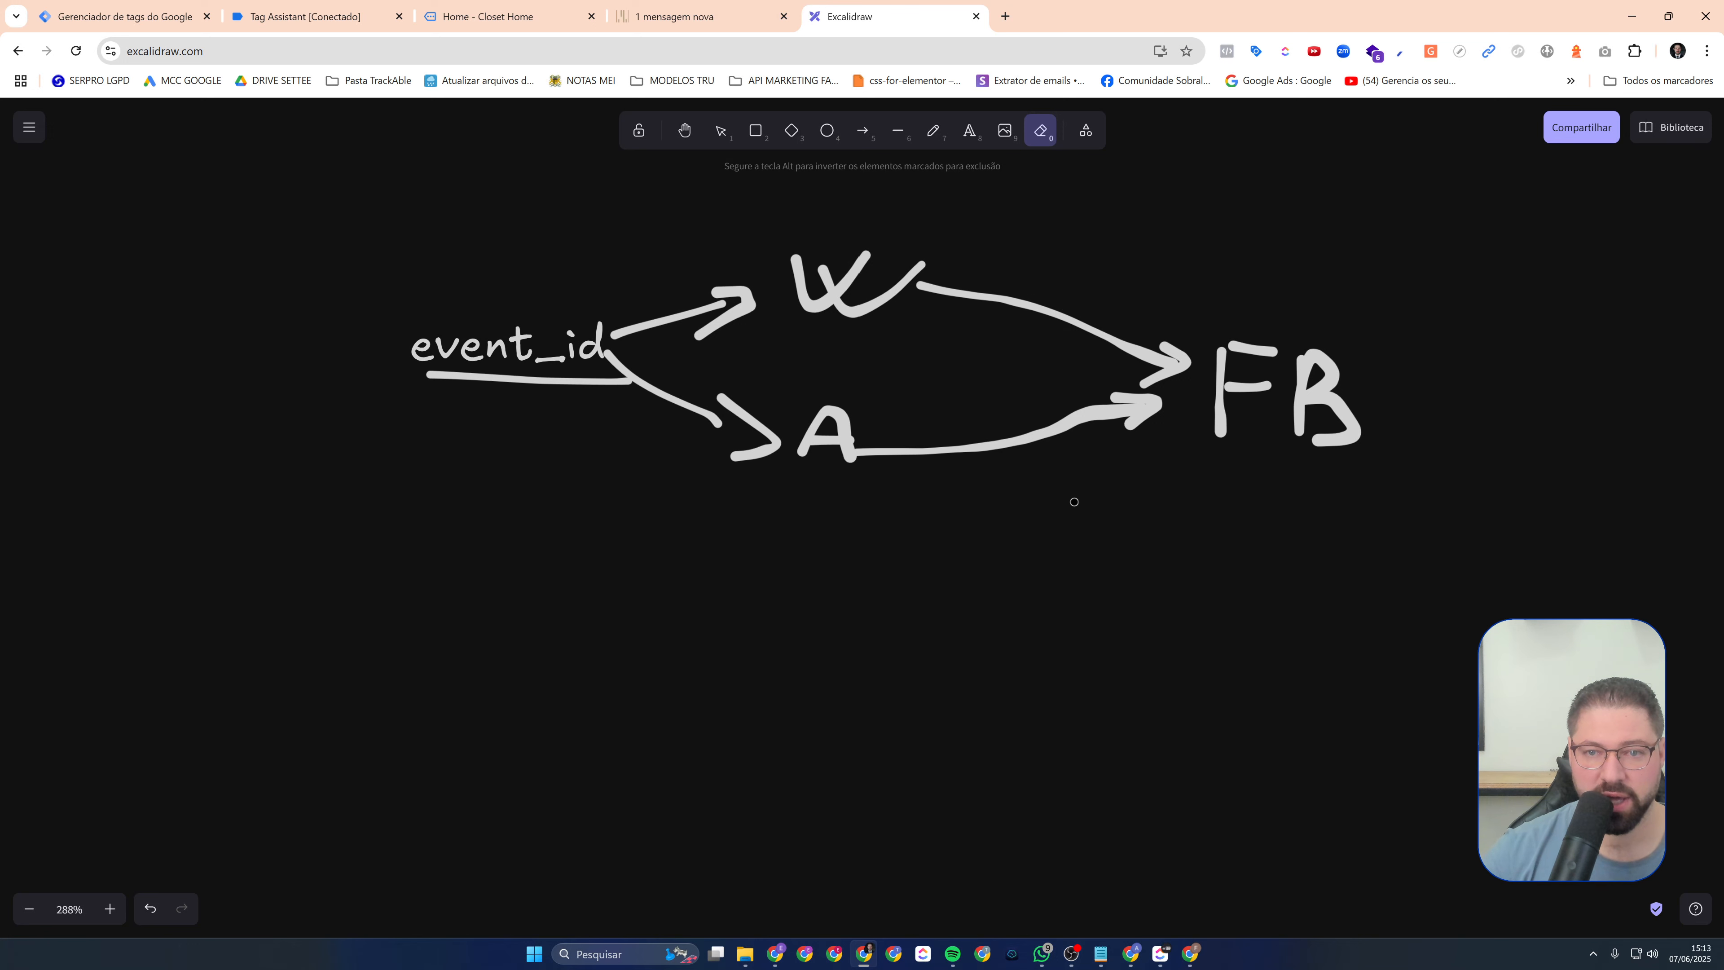
Draw a 1 with an arrow pointing to FB and a double-headed arrow between W and A
left_click(934, 130)
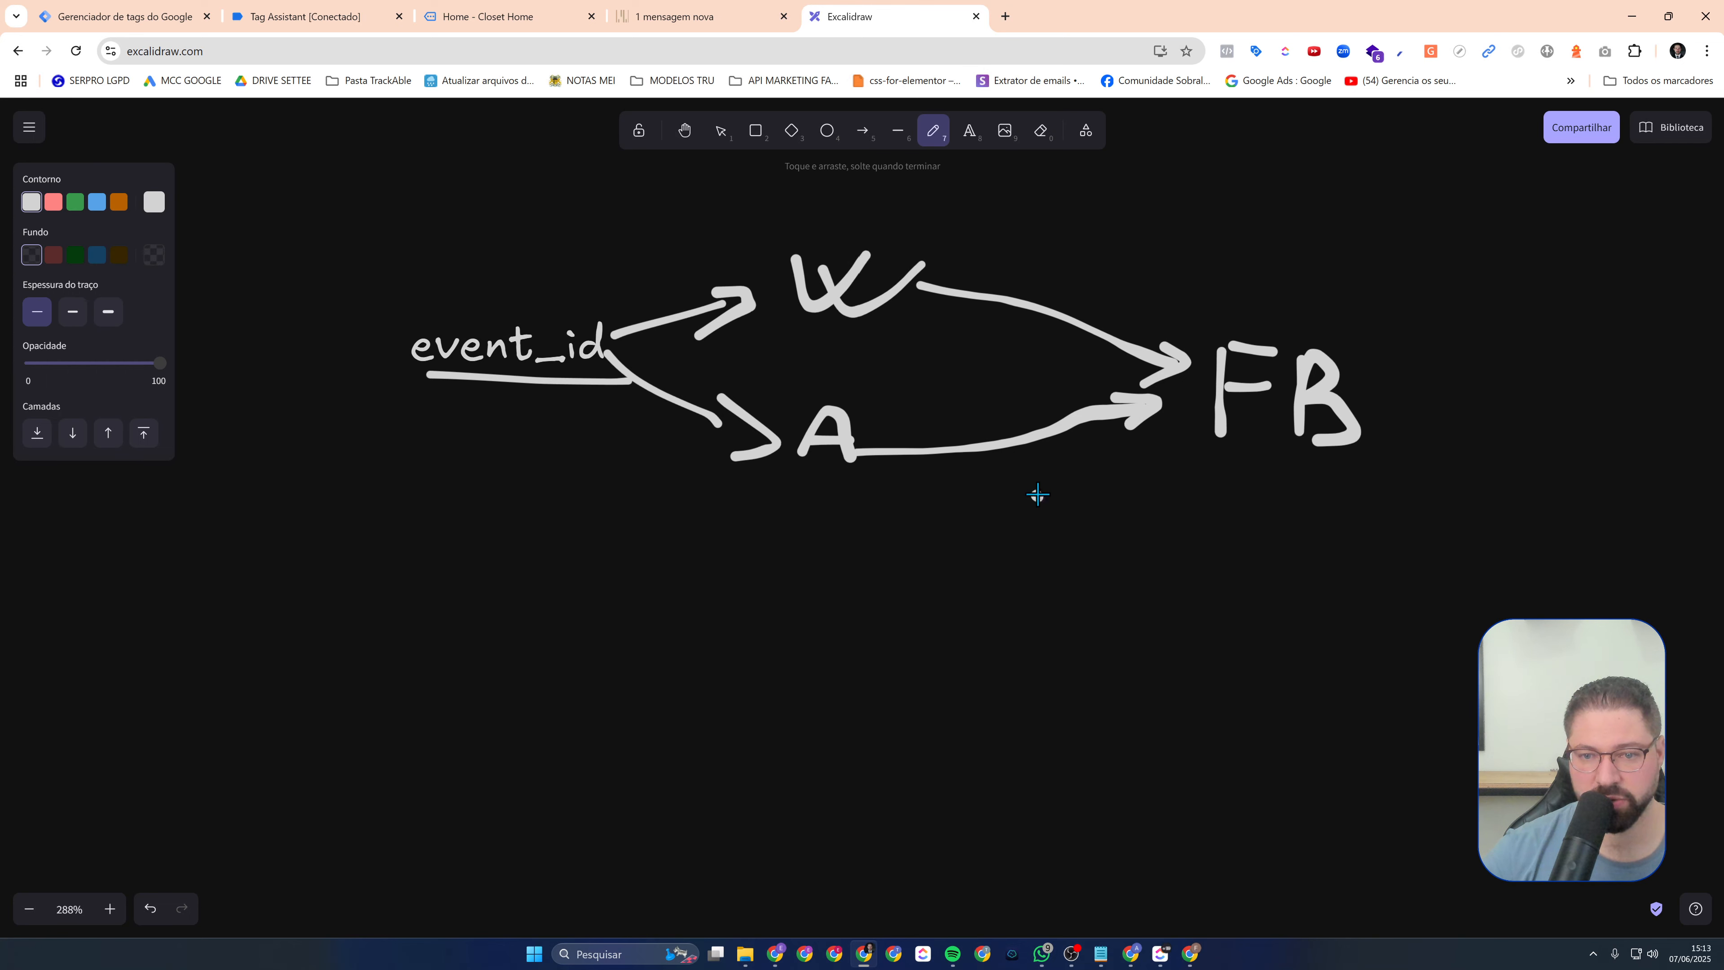
mouse_move(1032, 498)
left_mouse_down()
mouse_move(1060, 487)
mouse_move(1049, 545)
mouse_move(1200, 443)
mouse_move(1203, 478)
left_mouse_up()
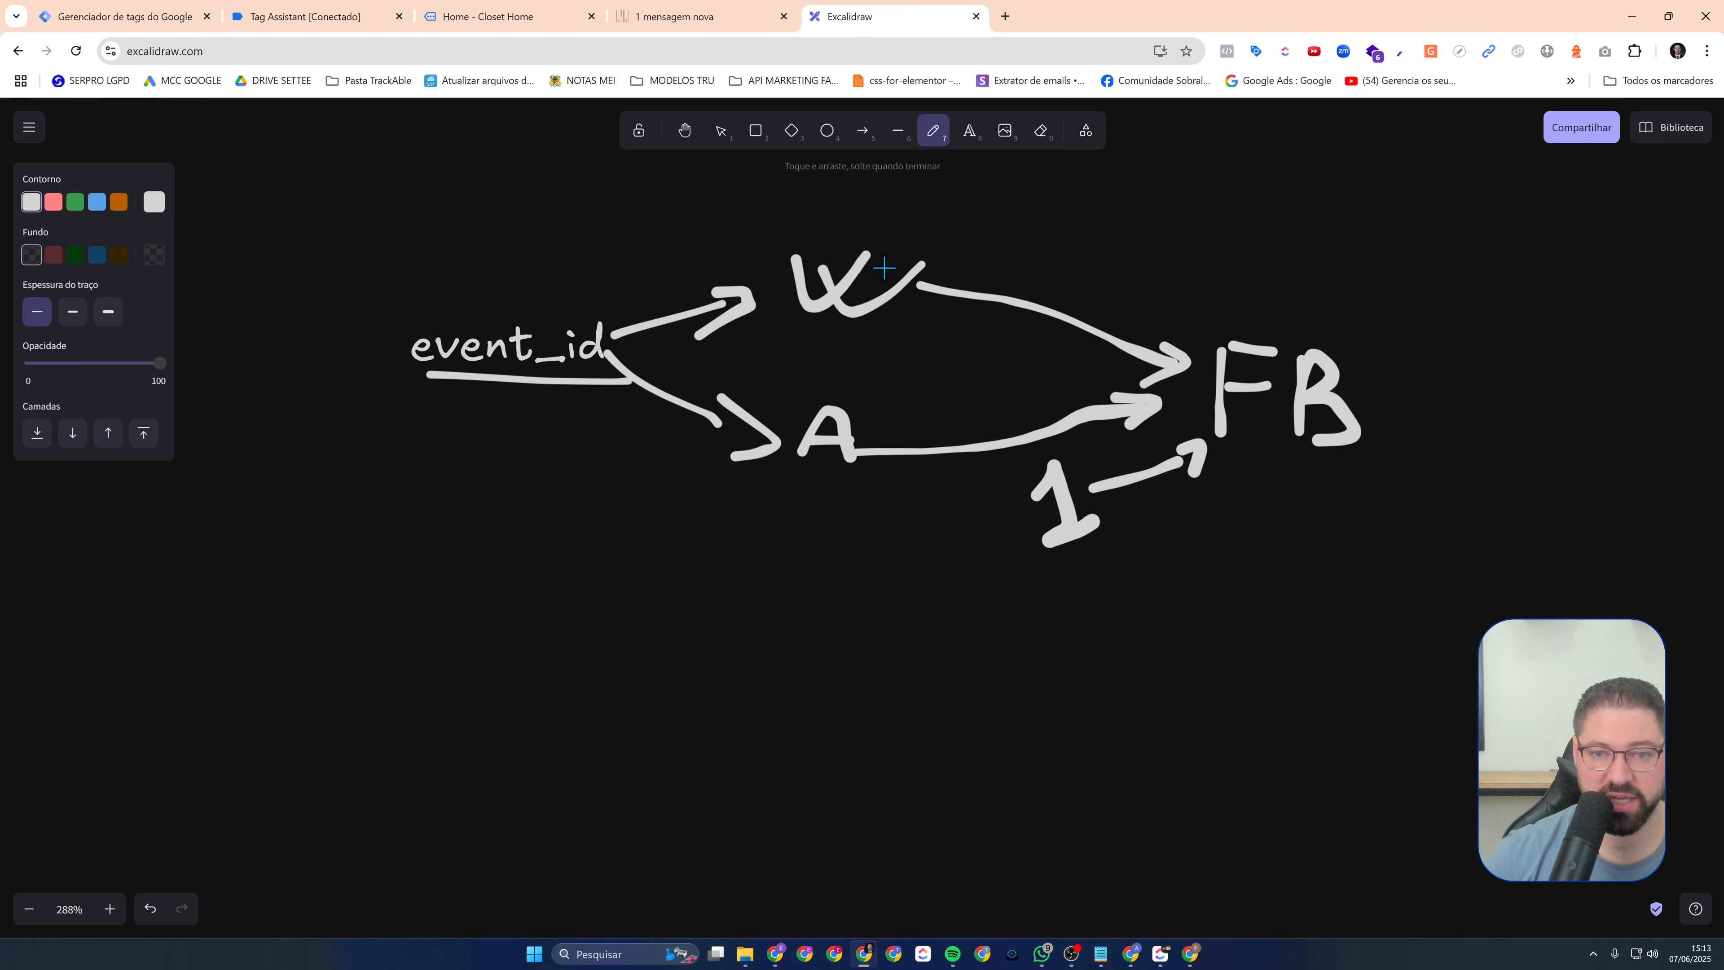
mouse_move(842, 332)
left_mouse_down()
mouse_move(840, 389)
mouse_move(843, 317)
mouse_move(861, 344)
mouse_move(834, 401)
mouse_move(861, 385)
left_mouse_up()
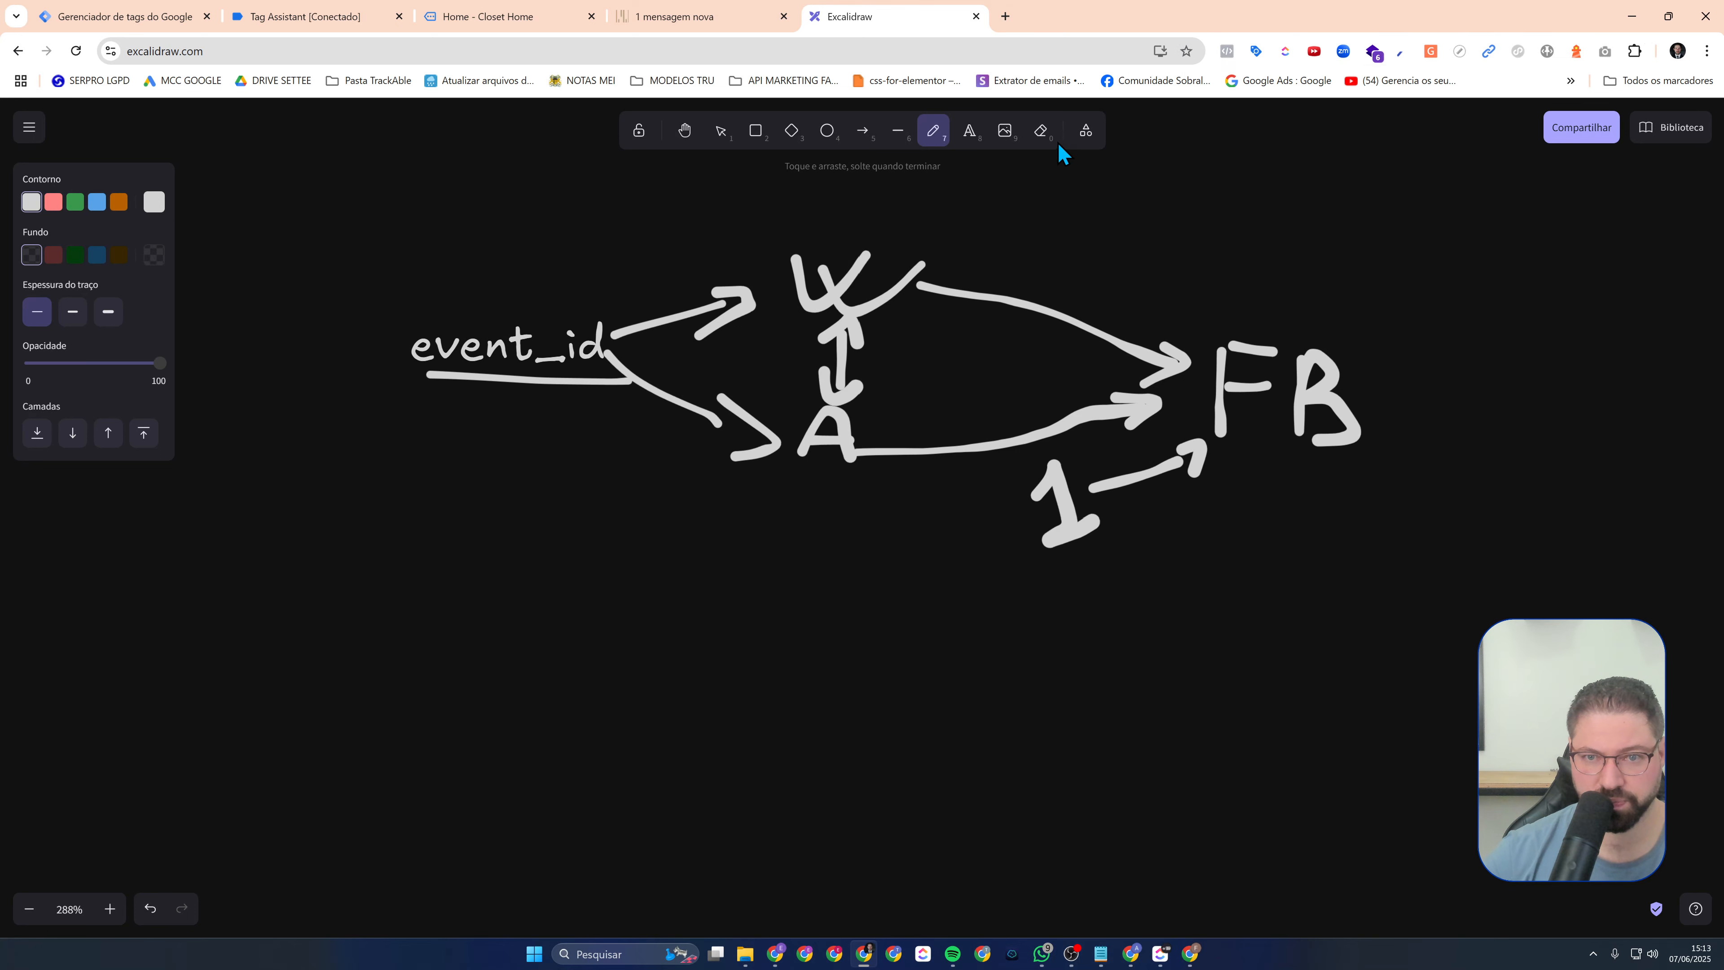
left_click(1041, 131)
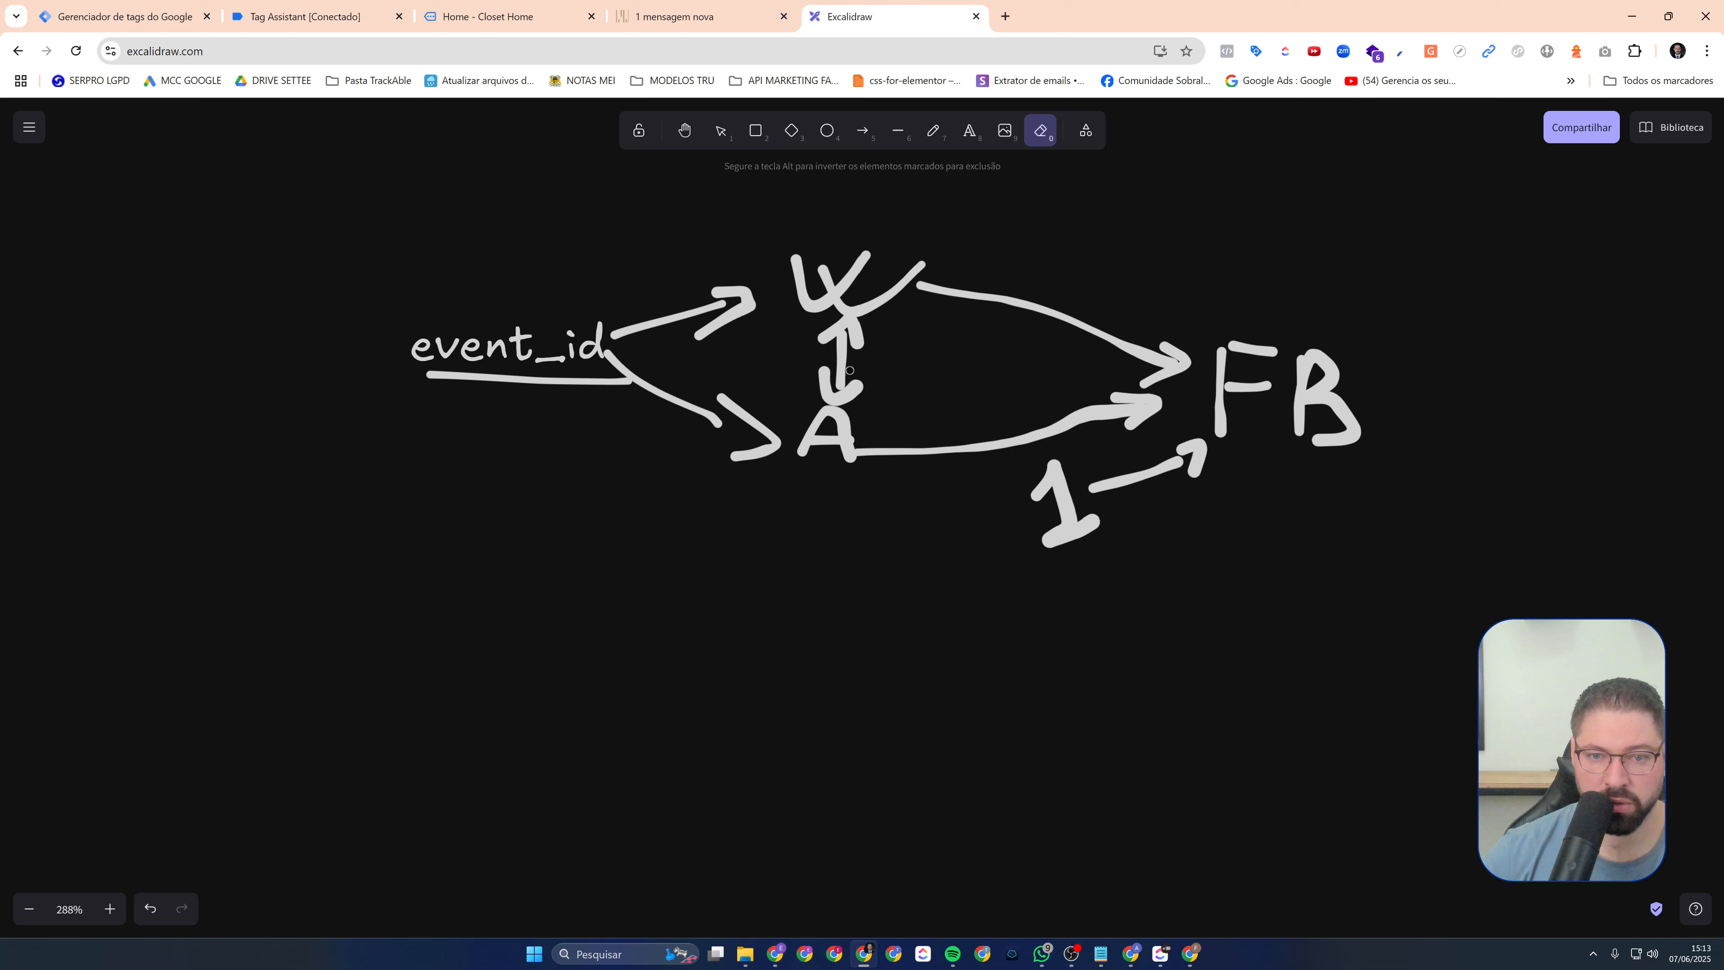
left_click(725, 129)
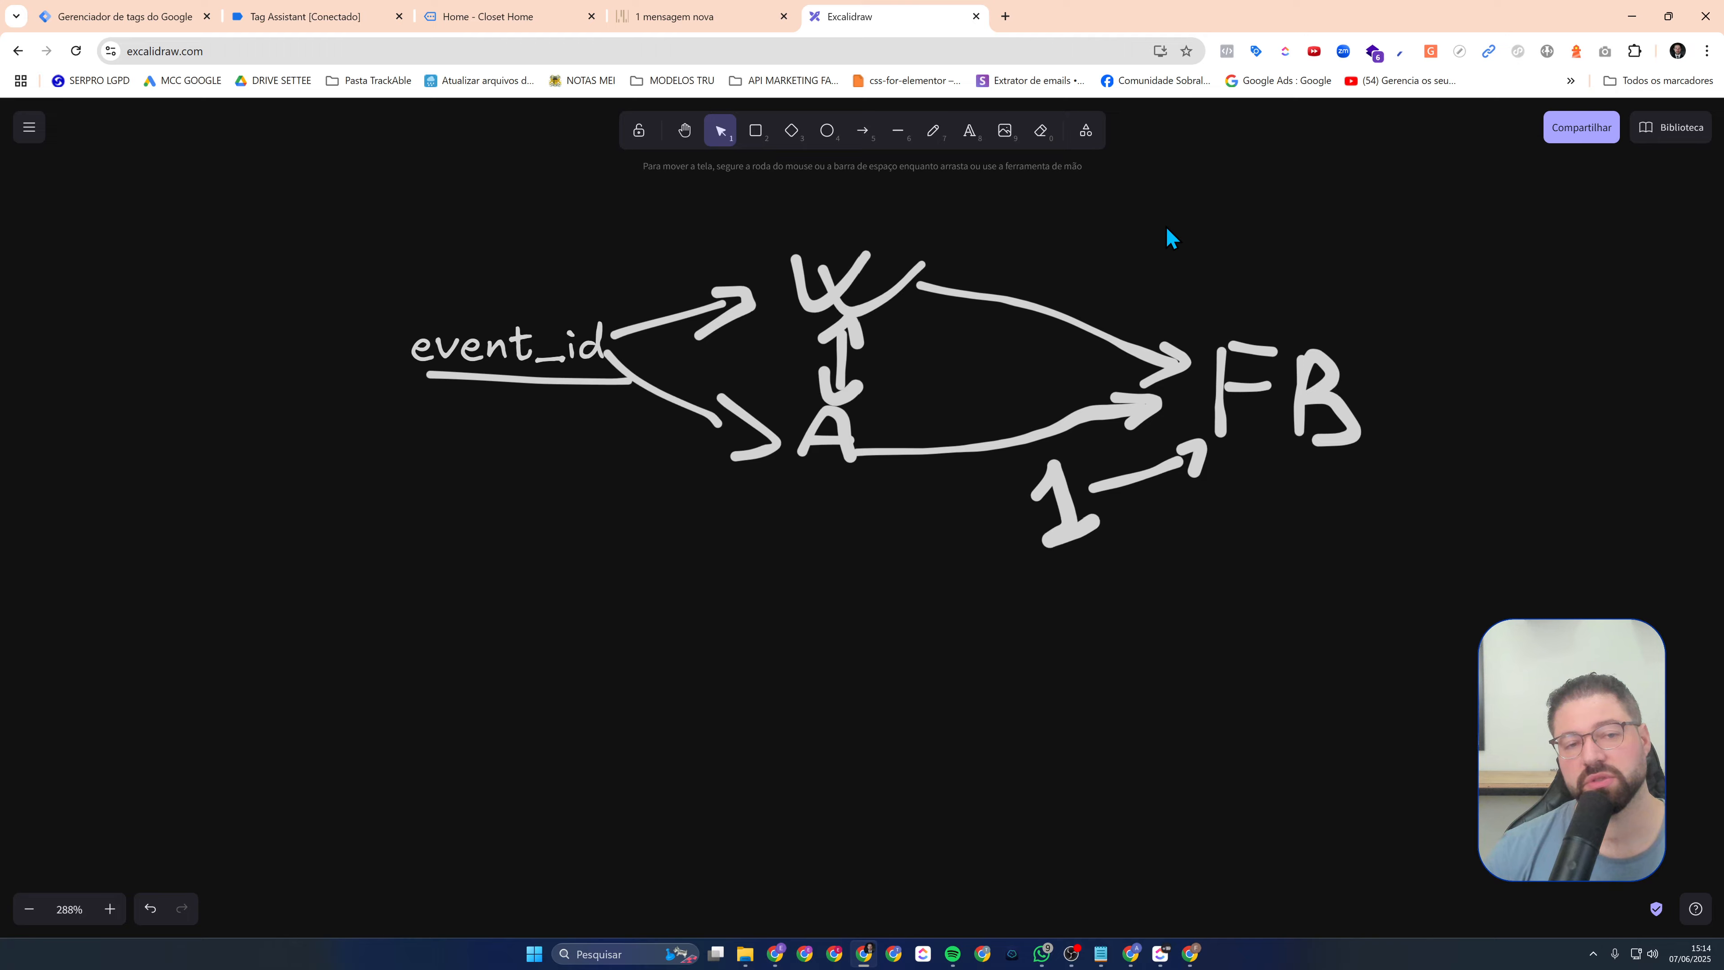
Switch to the Closet Home store page and open the browser's developer tools on it
left_click(317, 24)
left_click(446, 27)
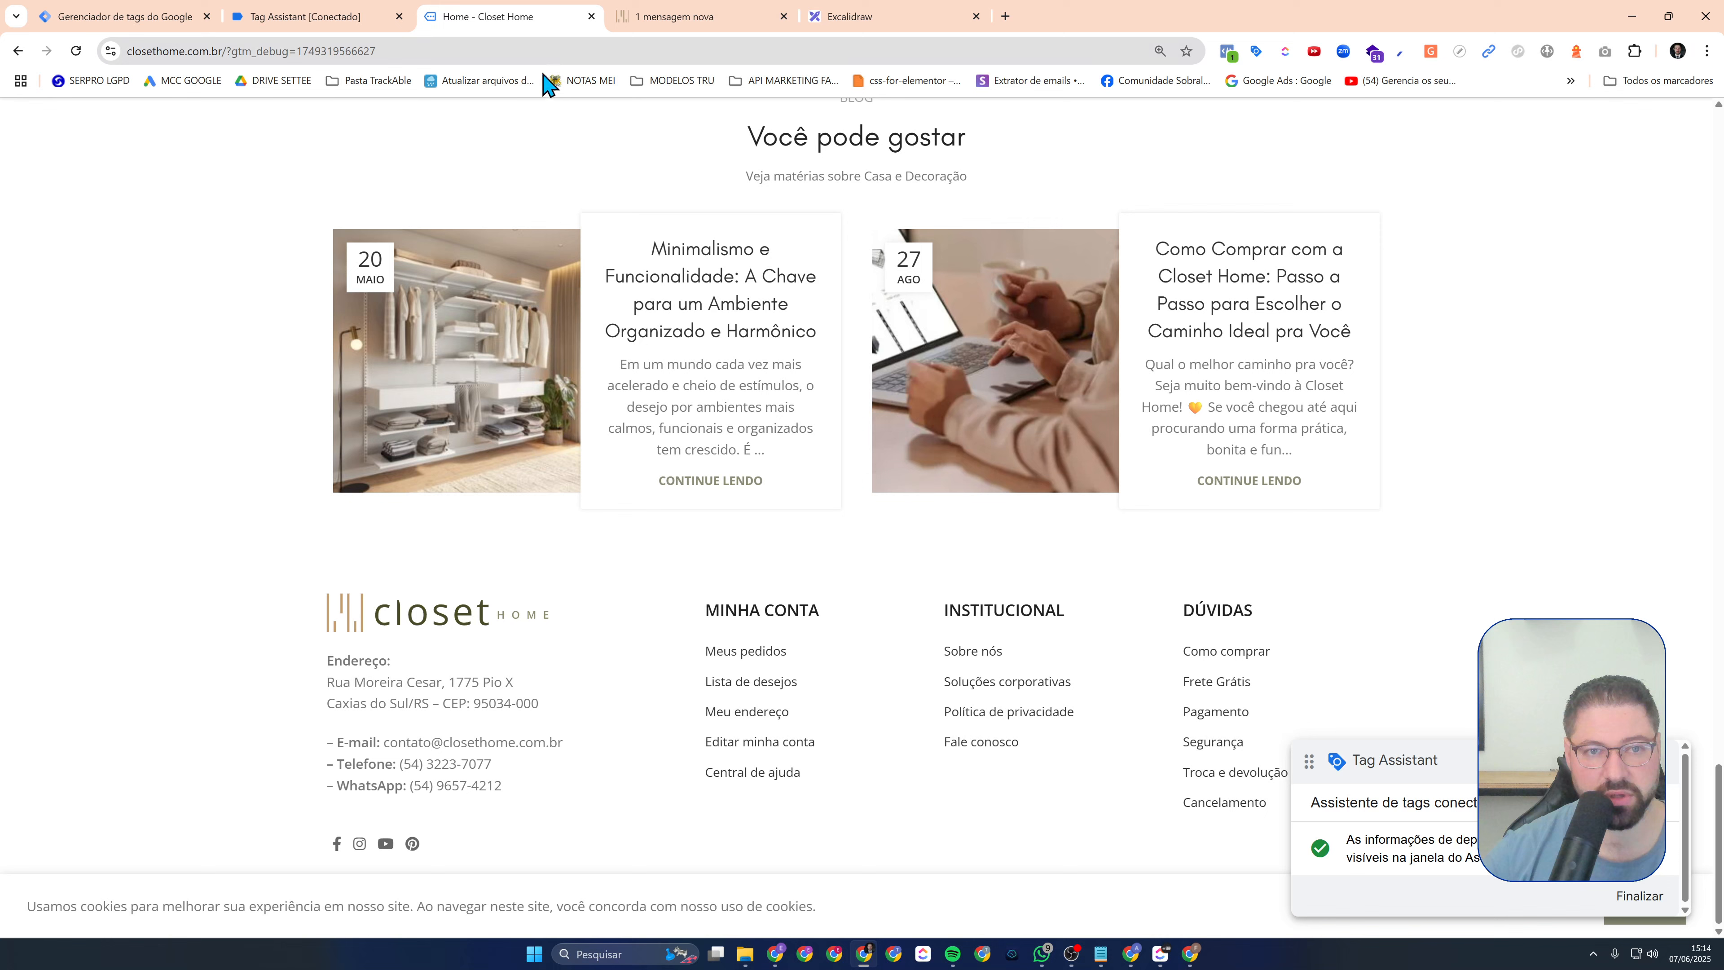
right_click(571, 149)
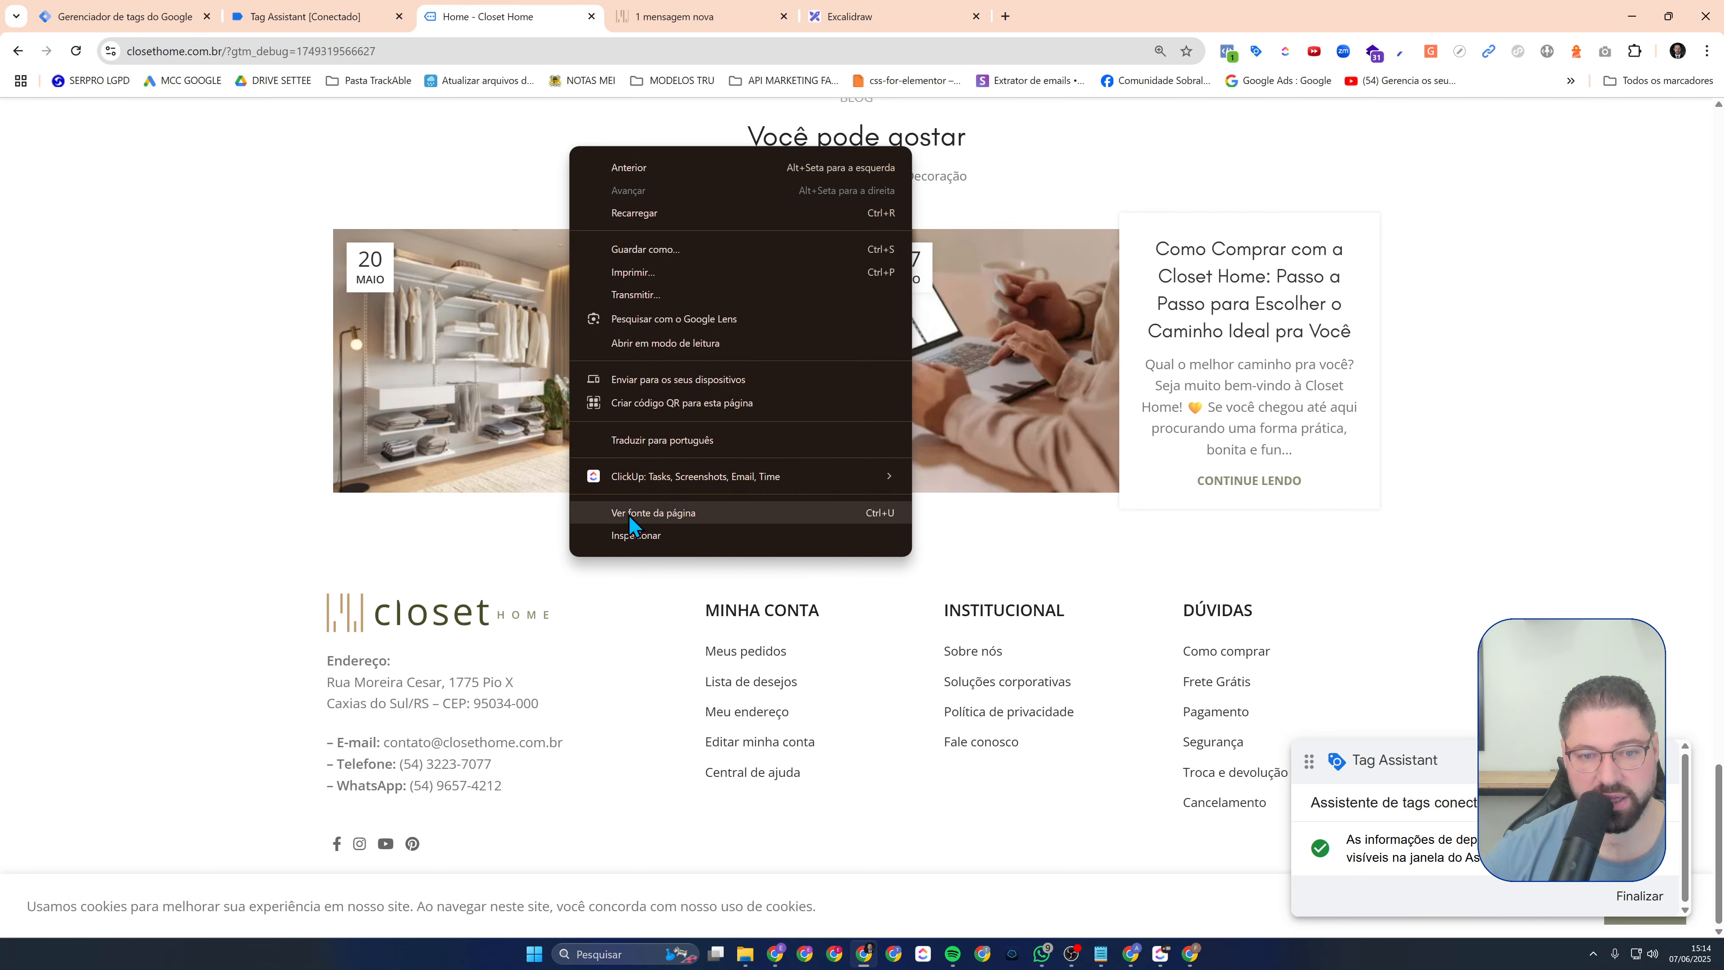
left_click(636, 535)
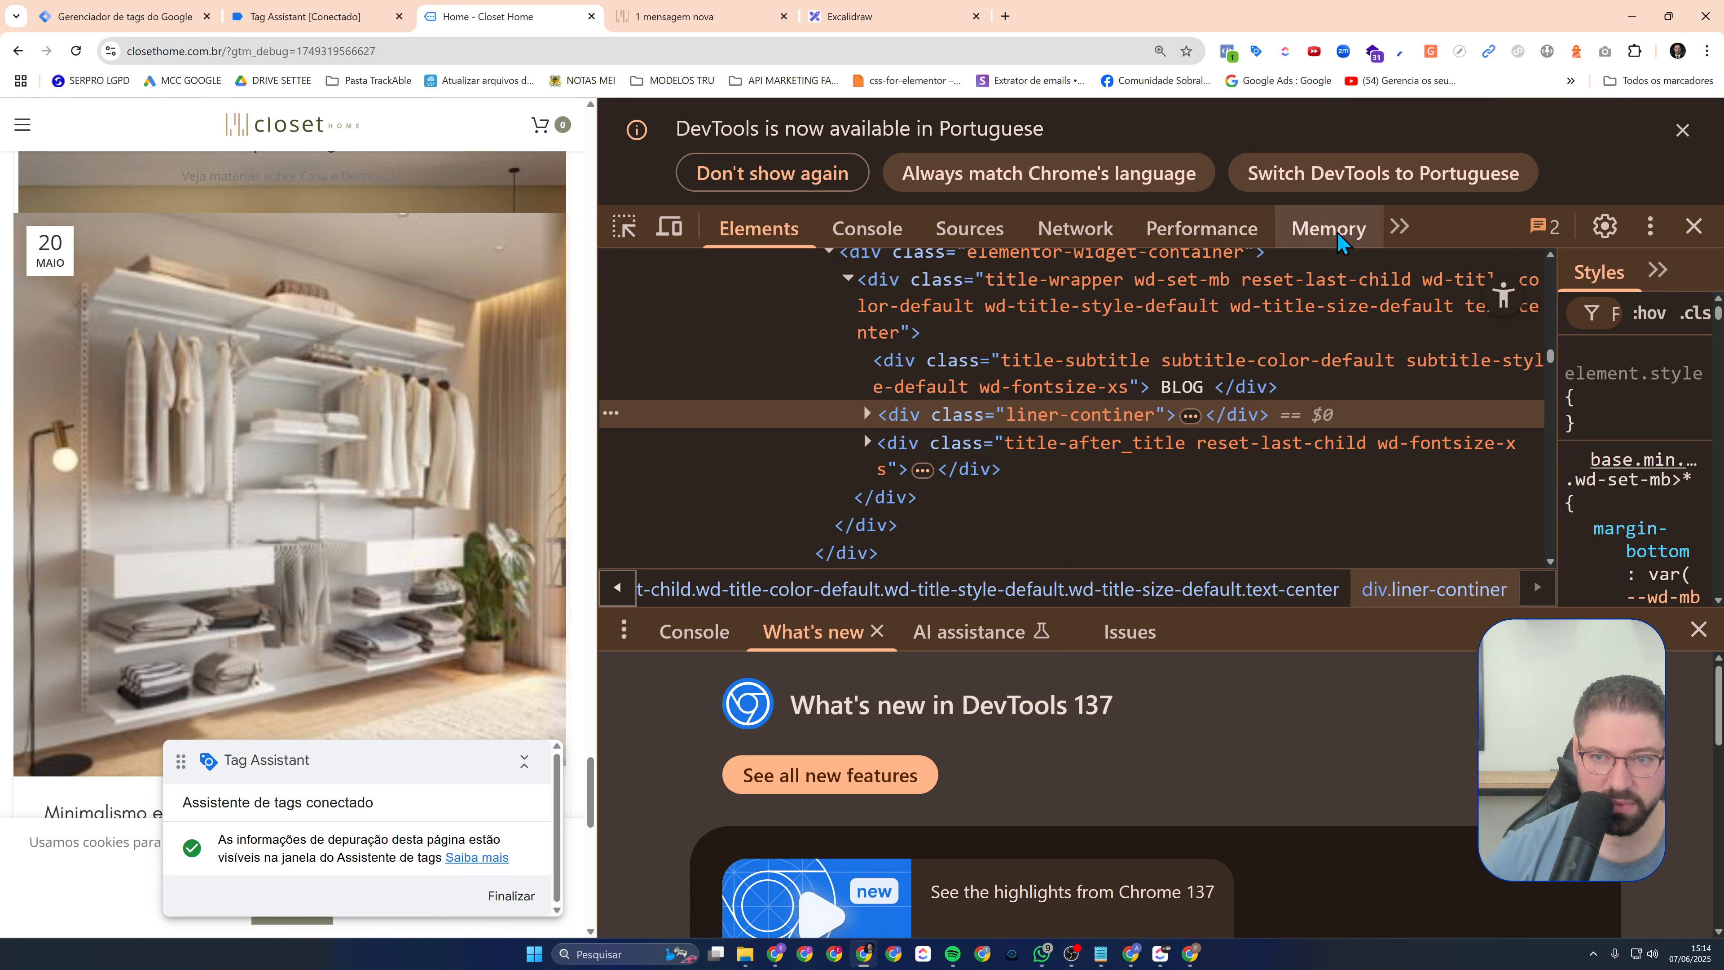
left_click(1401, 226)
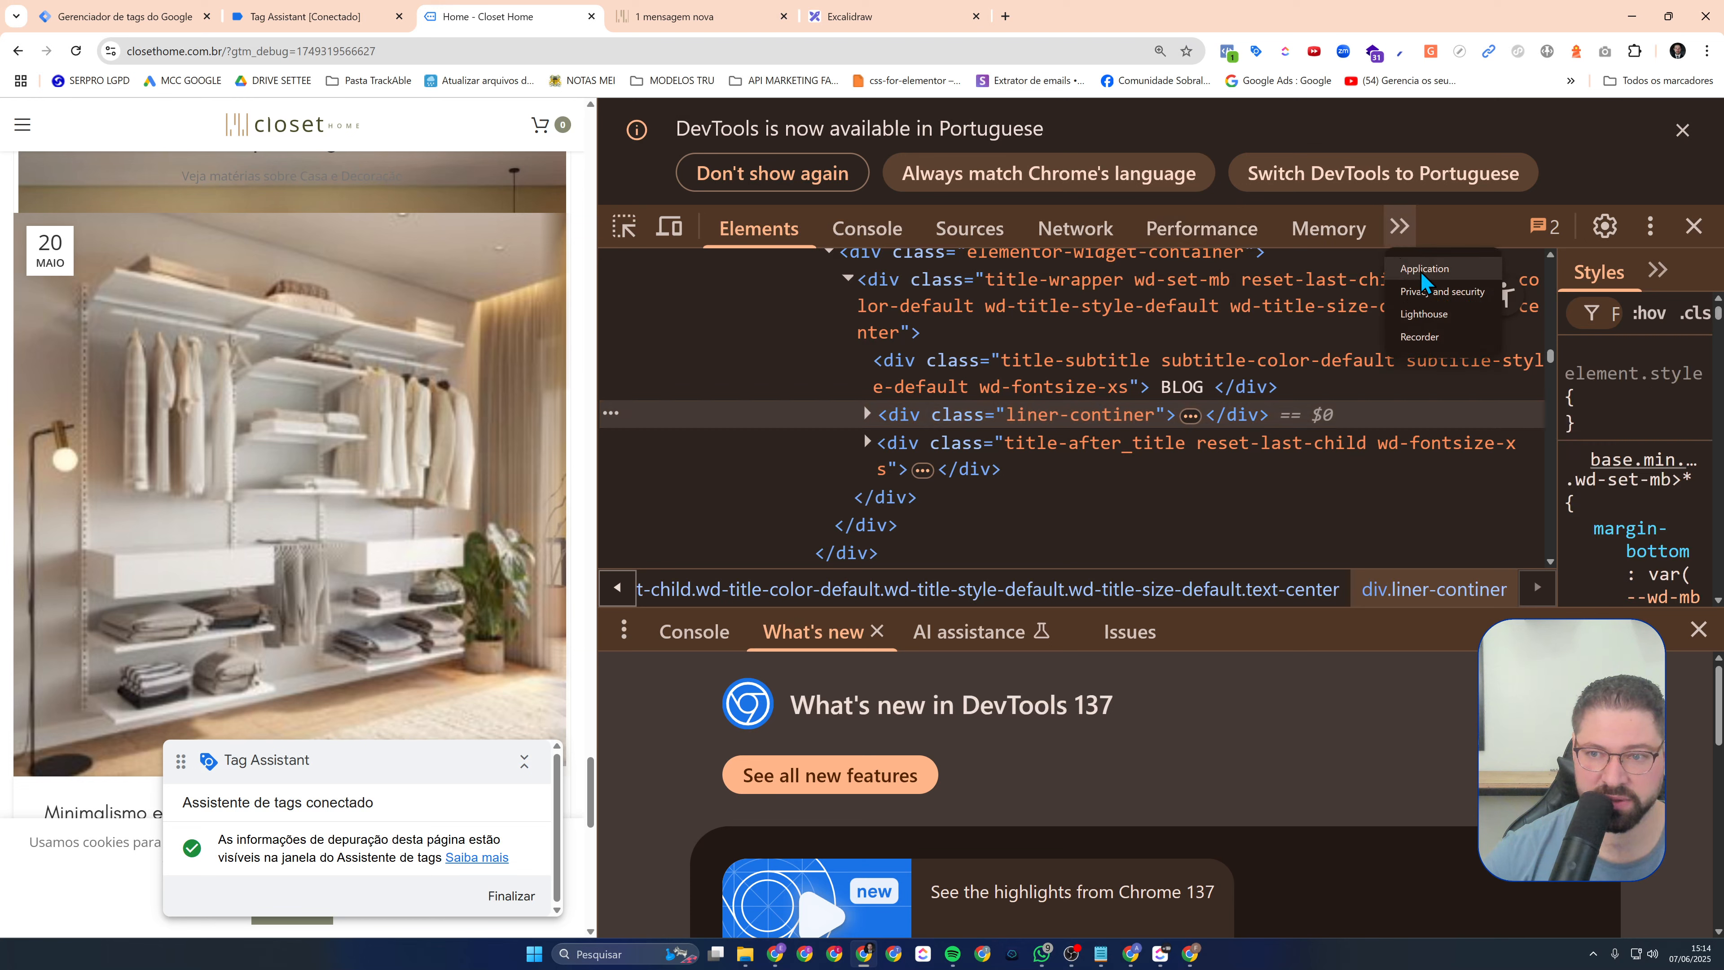
left_click(1416, 289)
scroll(811, 421, "down", 3)
scroll(805, 482, "up", 3)
scroll(746, 502, "down", 3)
left_click(625, 452)
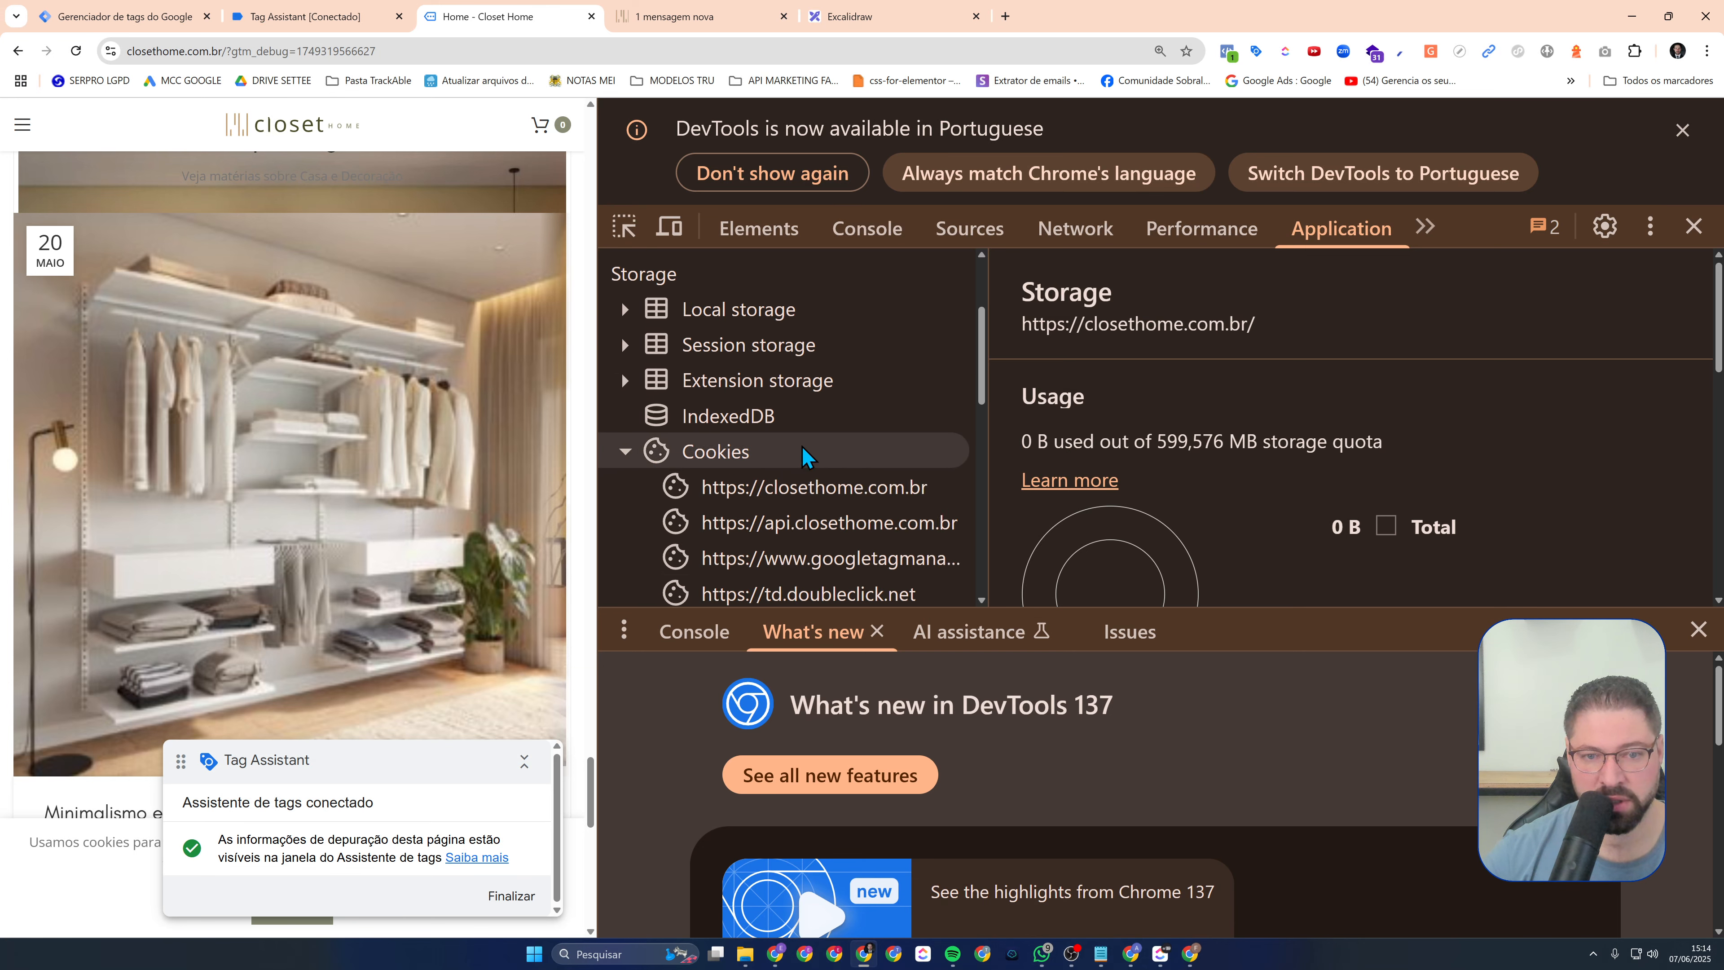
scroll(795, 469, "down", 1)
left_click(825, 421)
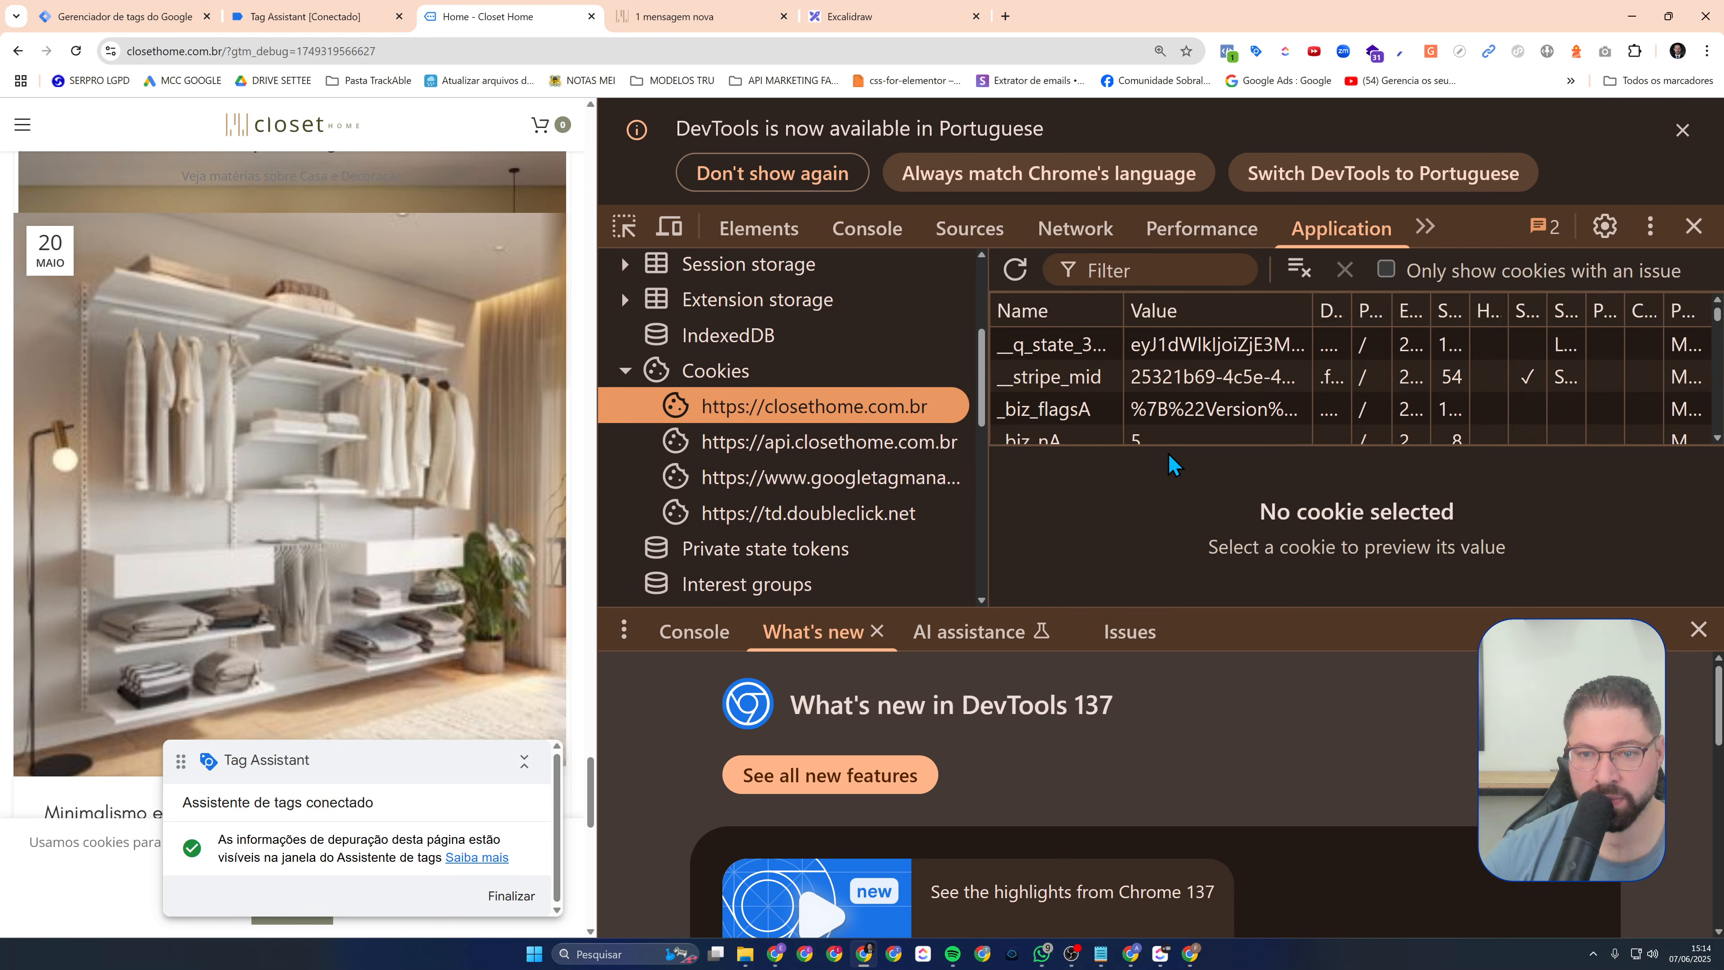
Filter the cookie list by "_fbp" and enlarge the area that shows the cookies
left_click_drag(1178, 446, 1203, 575)
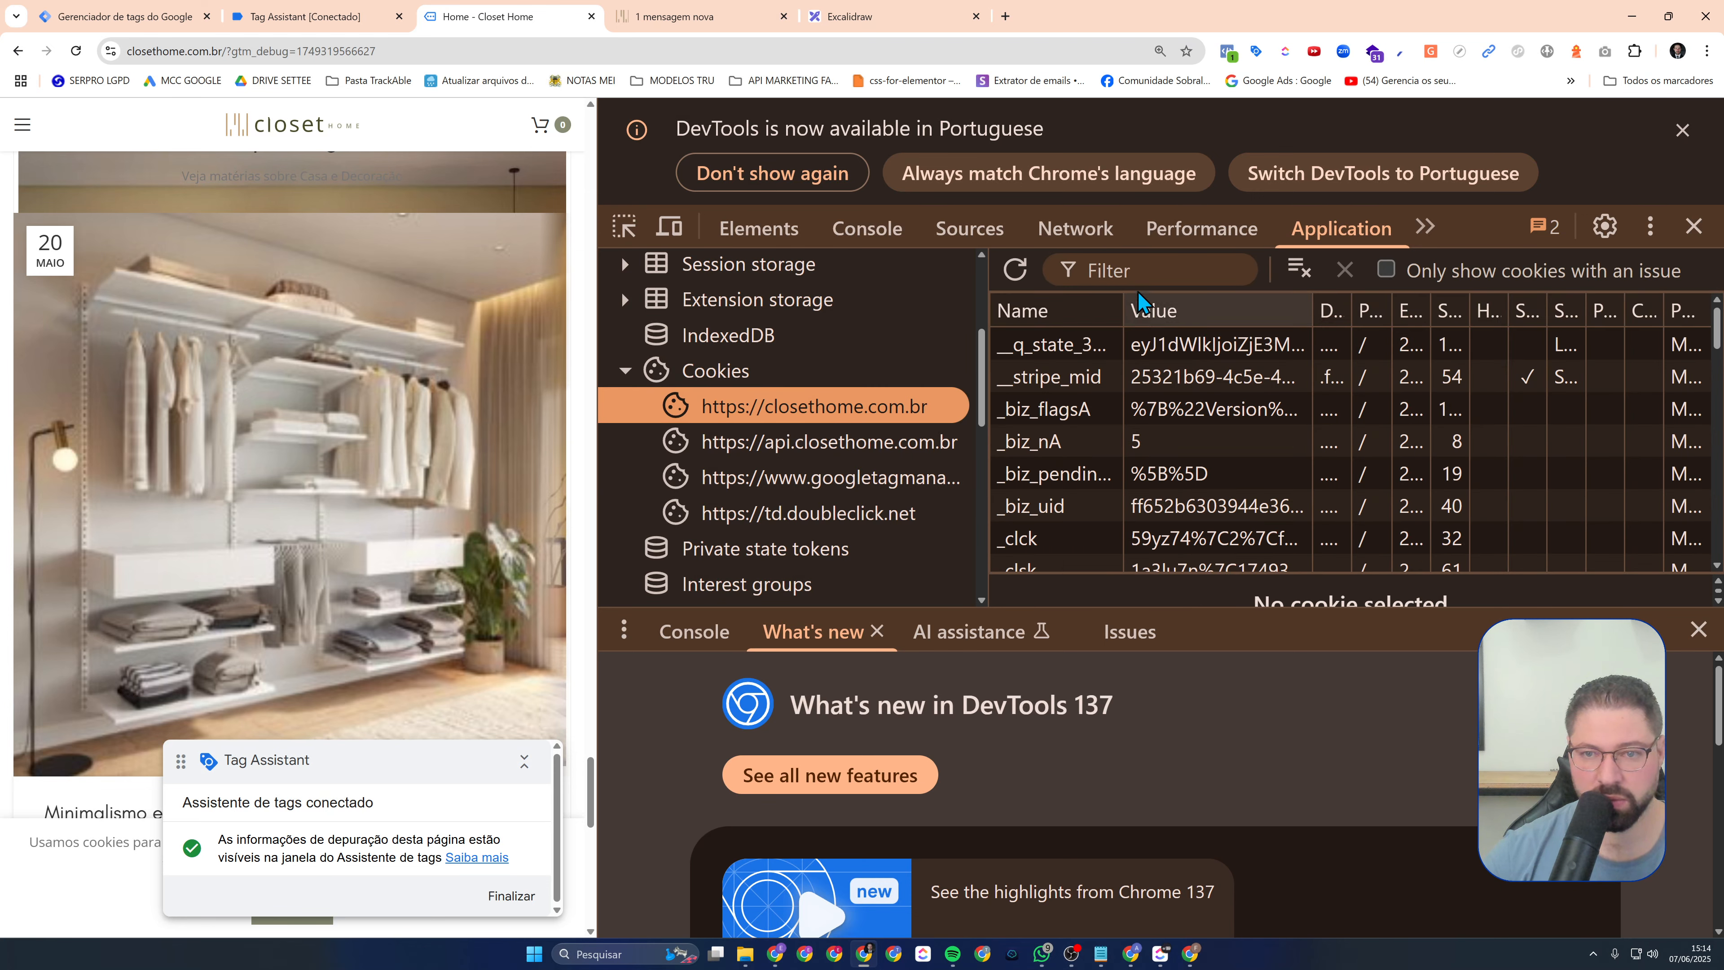
left_click(1142, 271)
type("_fbp")
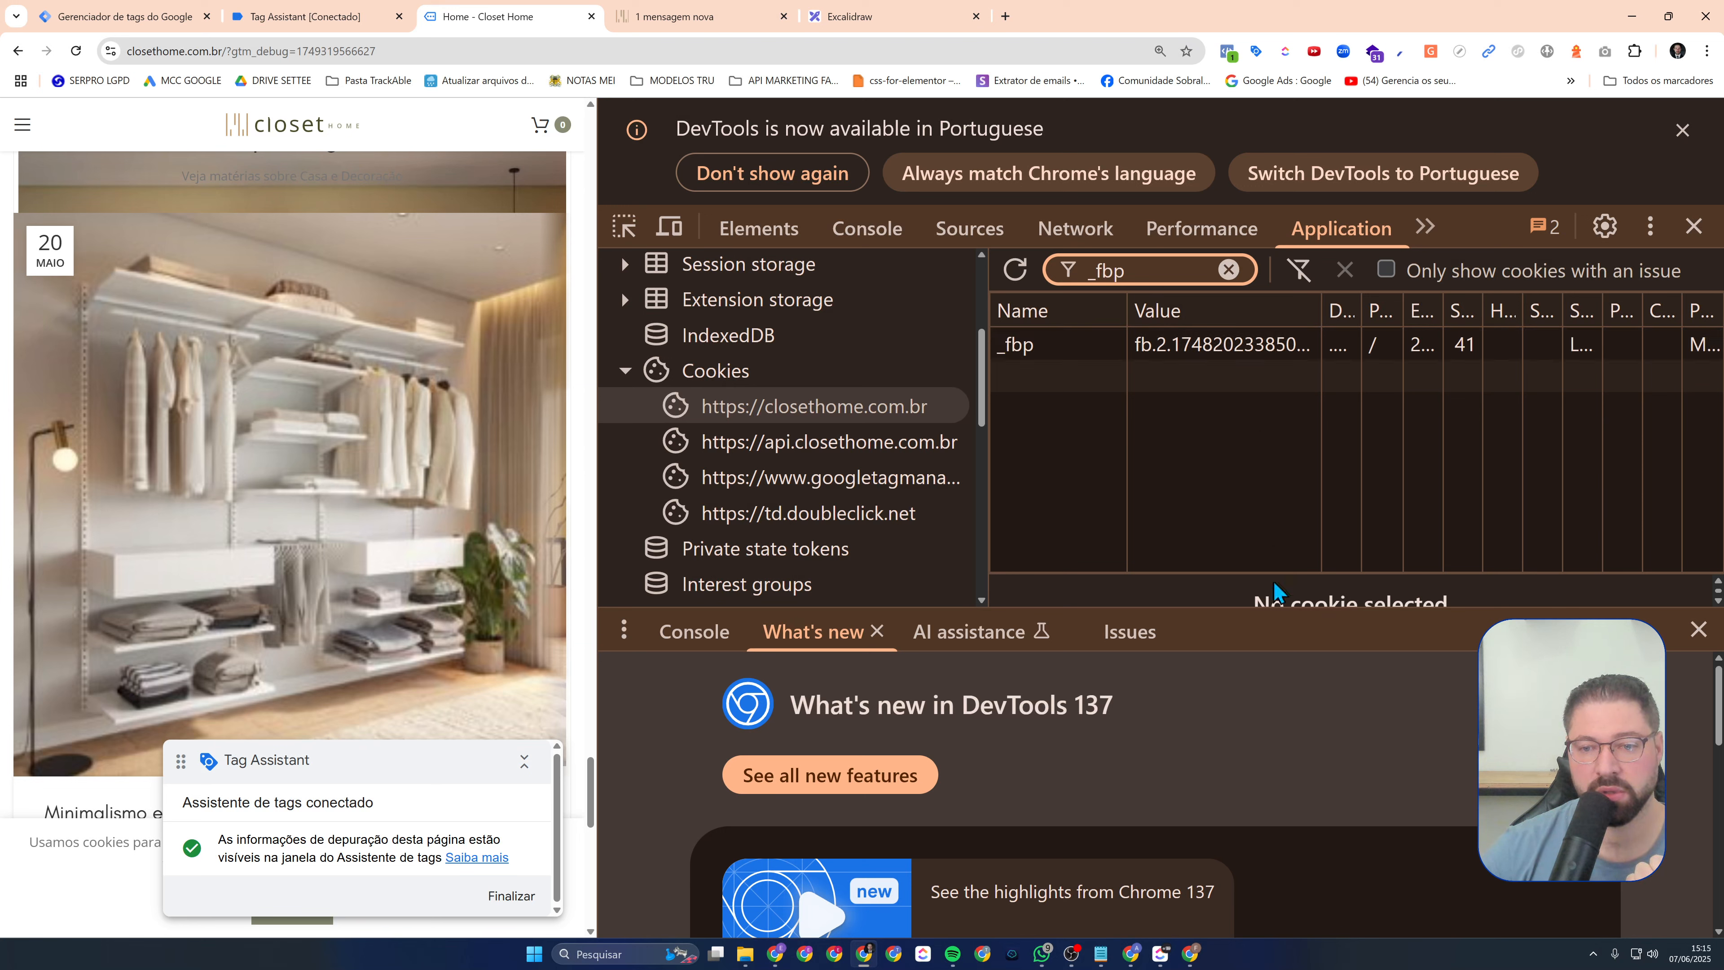
mouse_move(1195, 608)
left_mouse_down()
mouse_move(1177, 747)
mouse_move(1212, 579)
left_mouse_up()
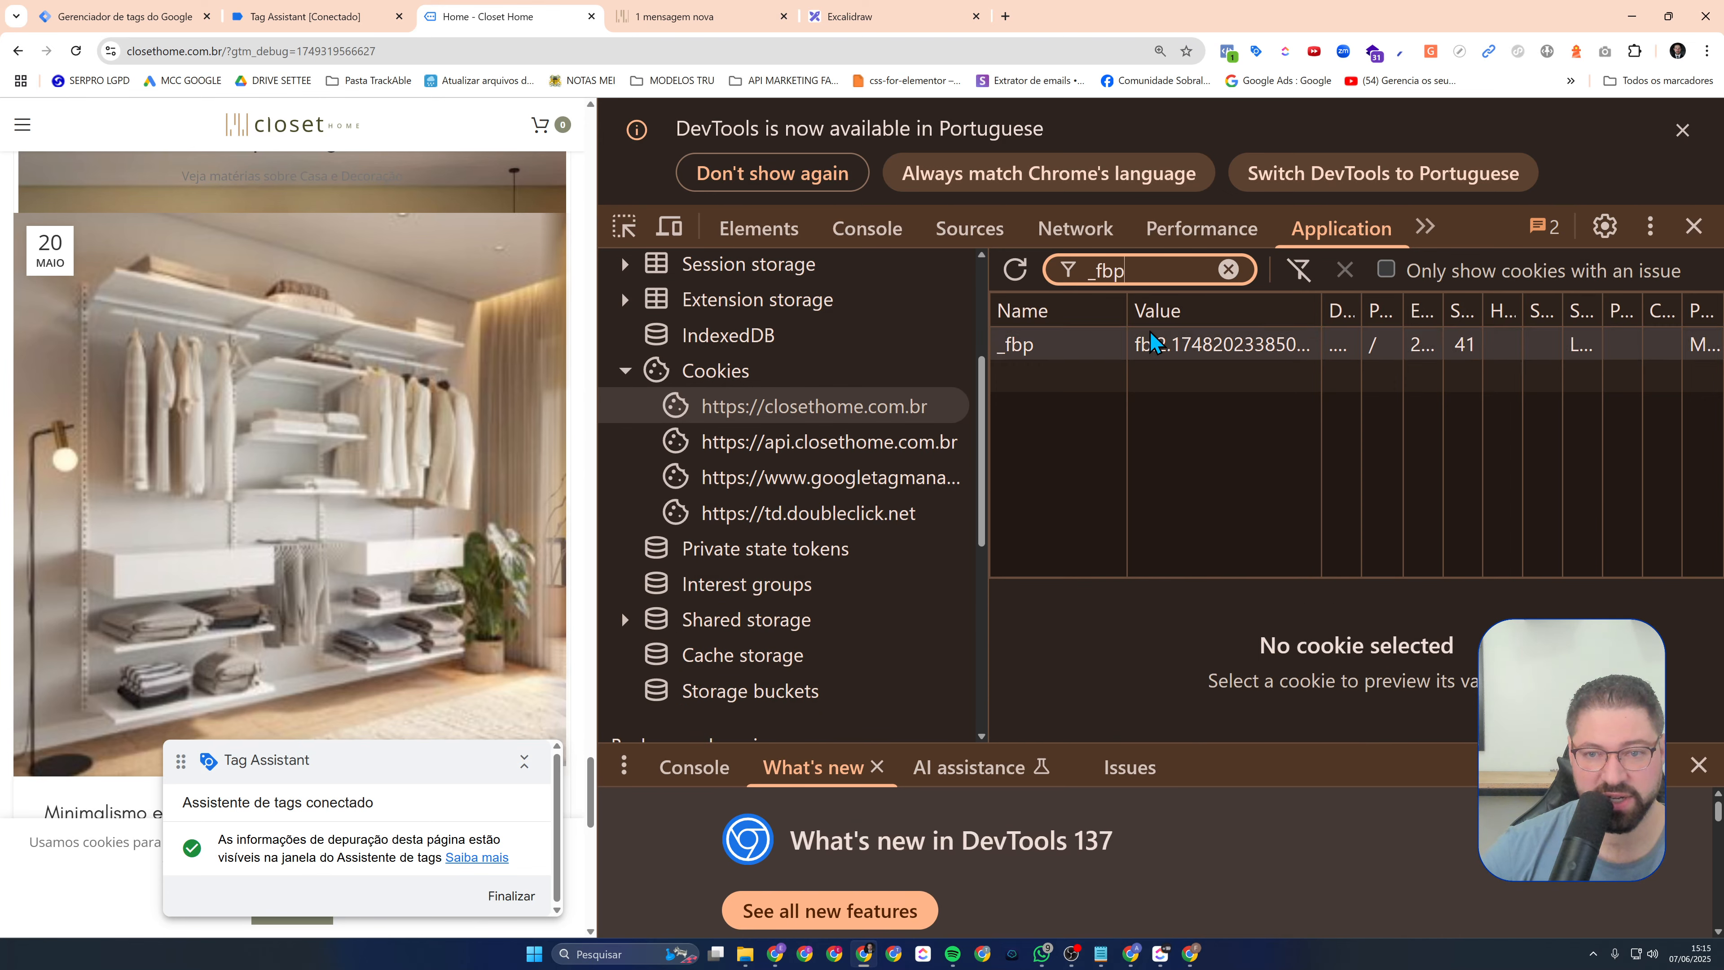
Filter the cookie list by "_fbc" and show the full value of that cookie
key("BackSpace")
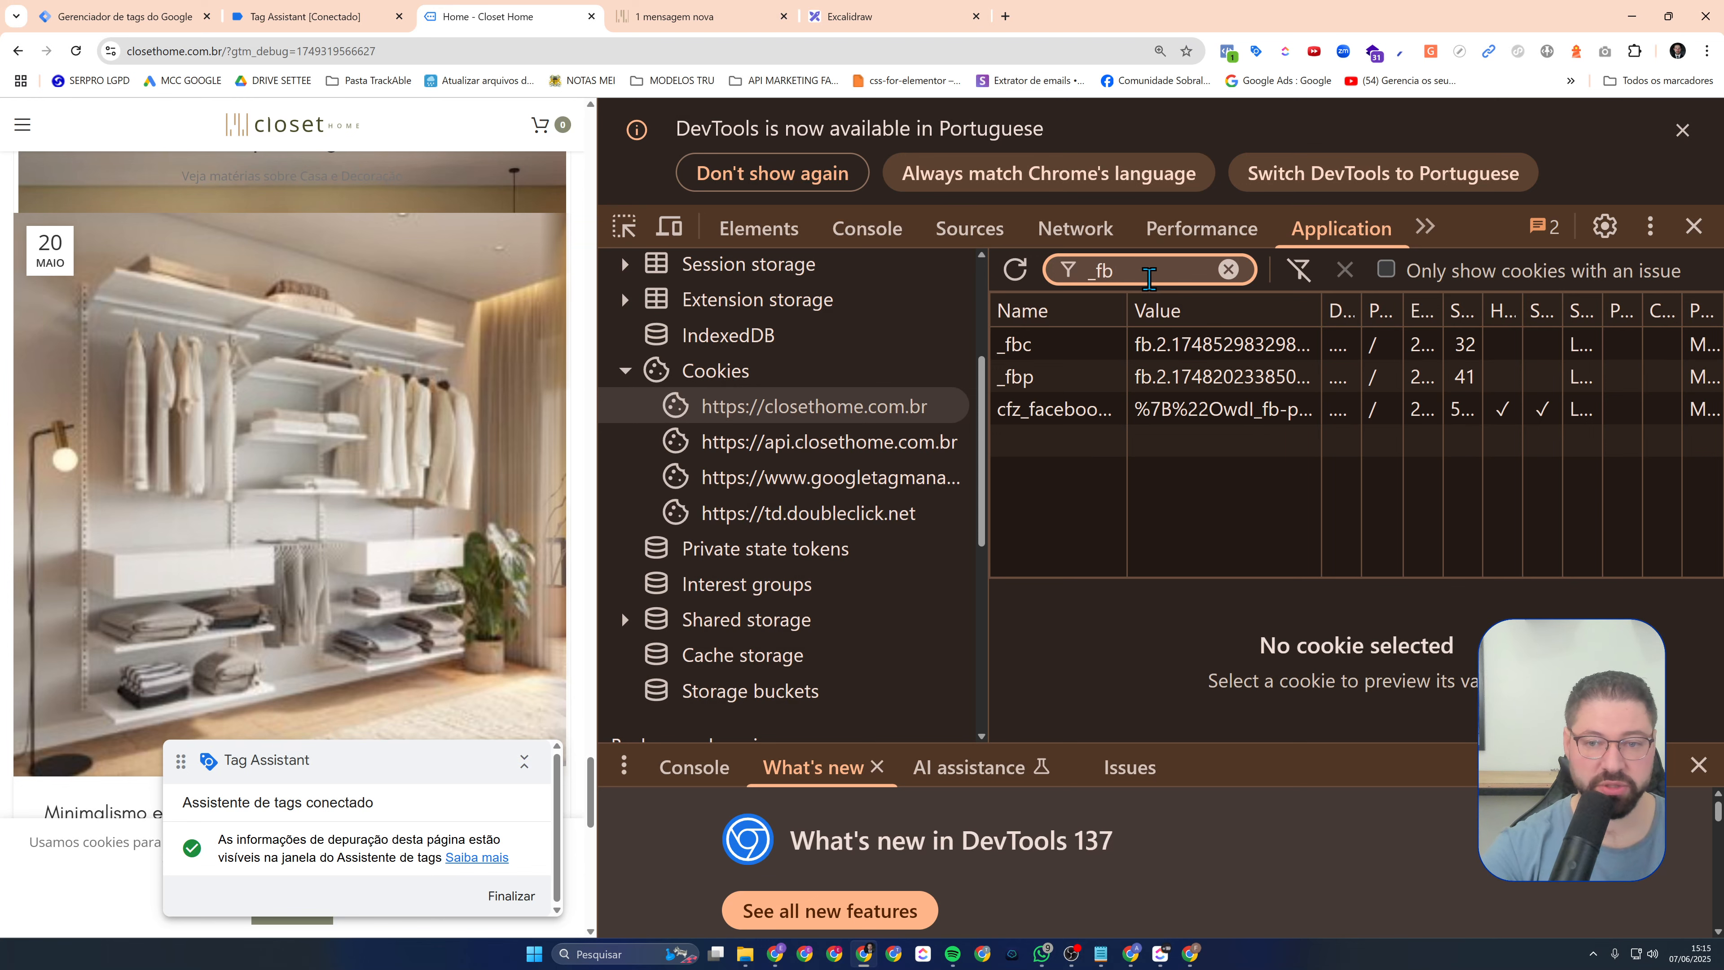
type("c")
left_click(1232, 346)
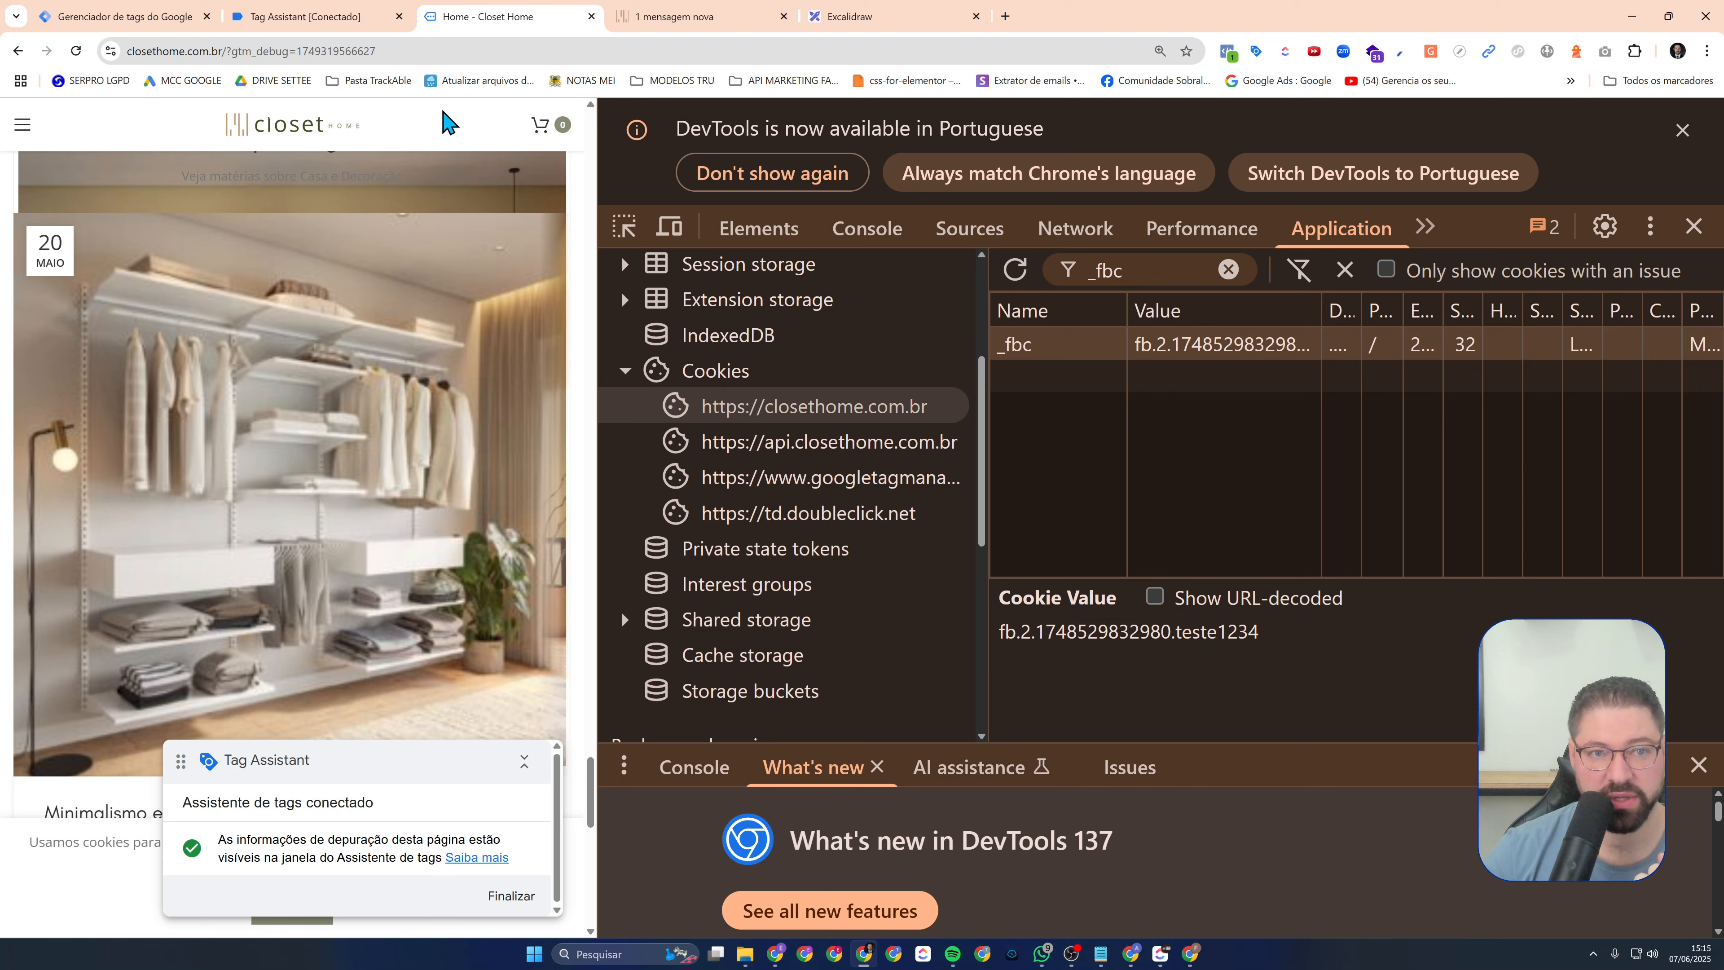
Add the parameter &fbclid=aula_youtube to the end of the store page's address and load it
left_click(428, 49)
left_click(434, 46)
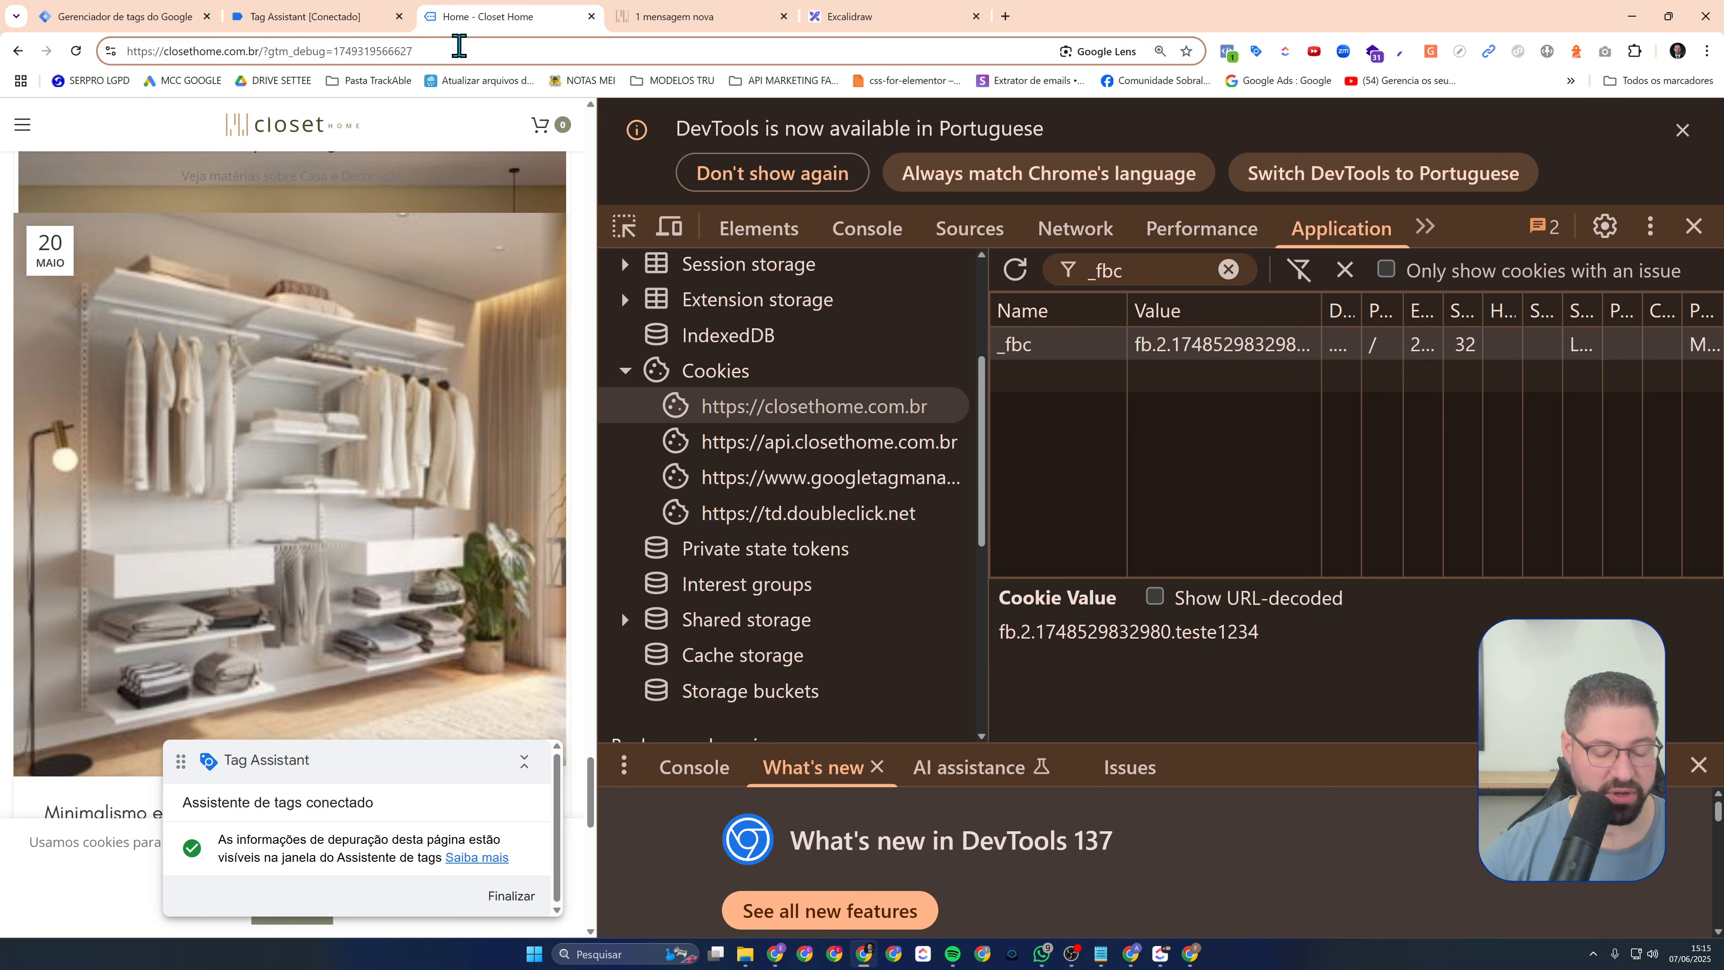
type("f")
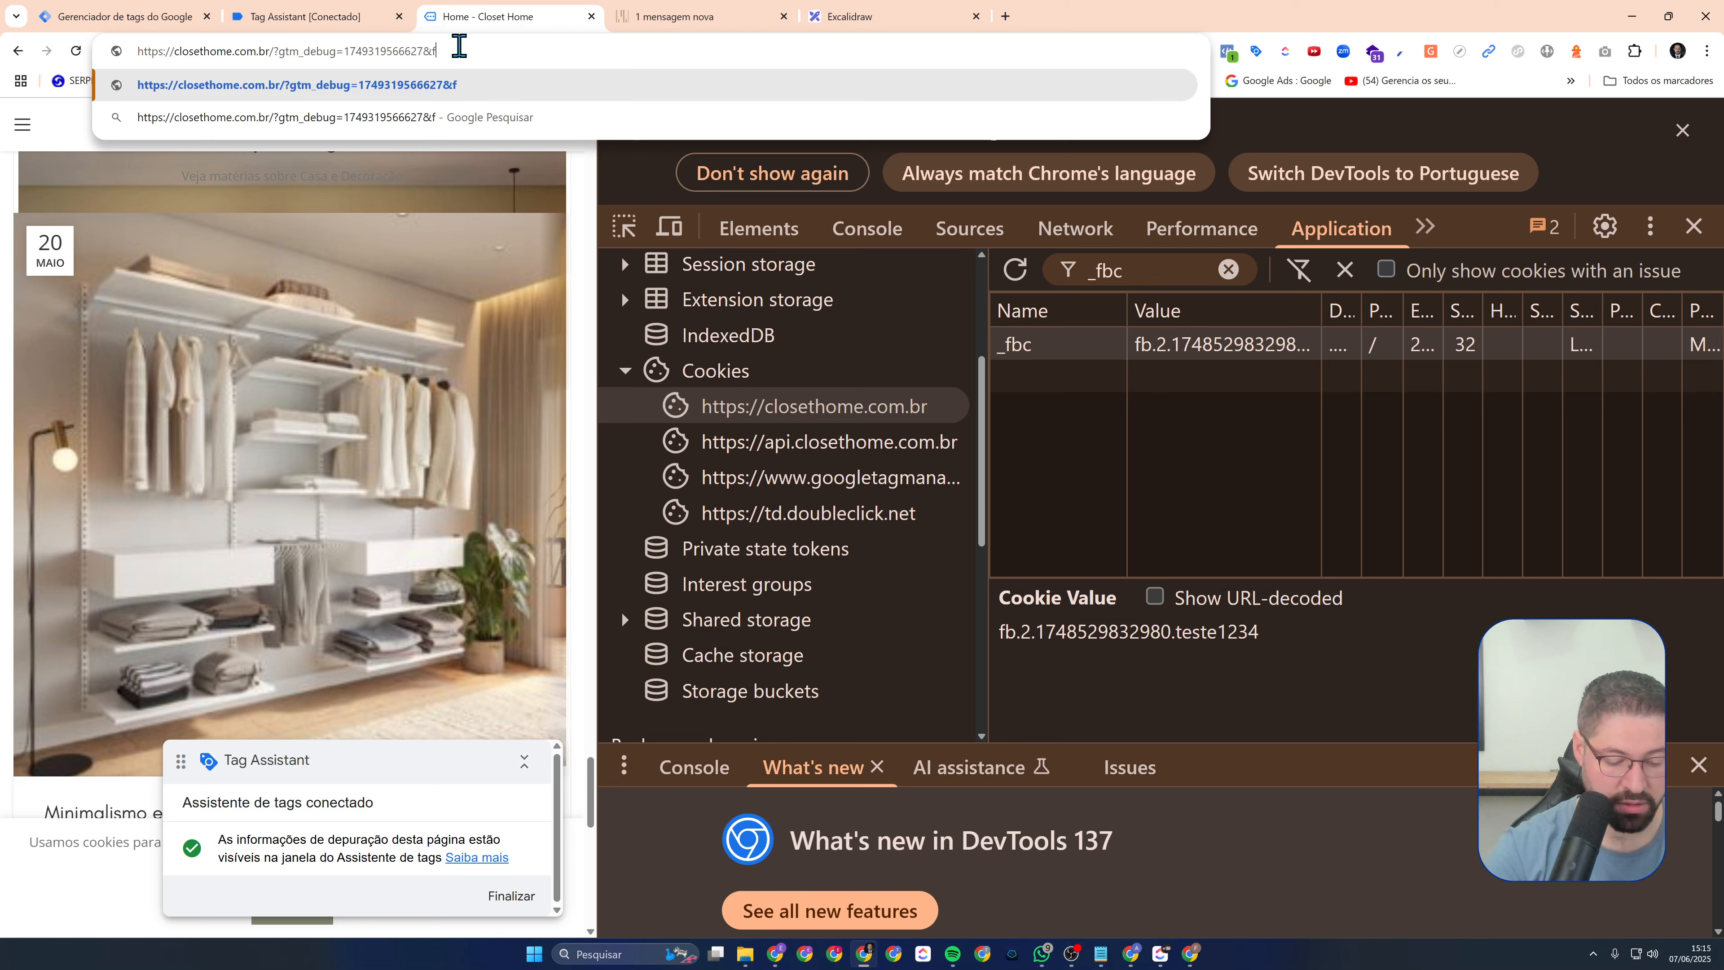
type("bclid")
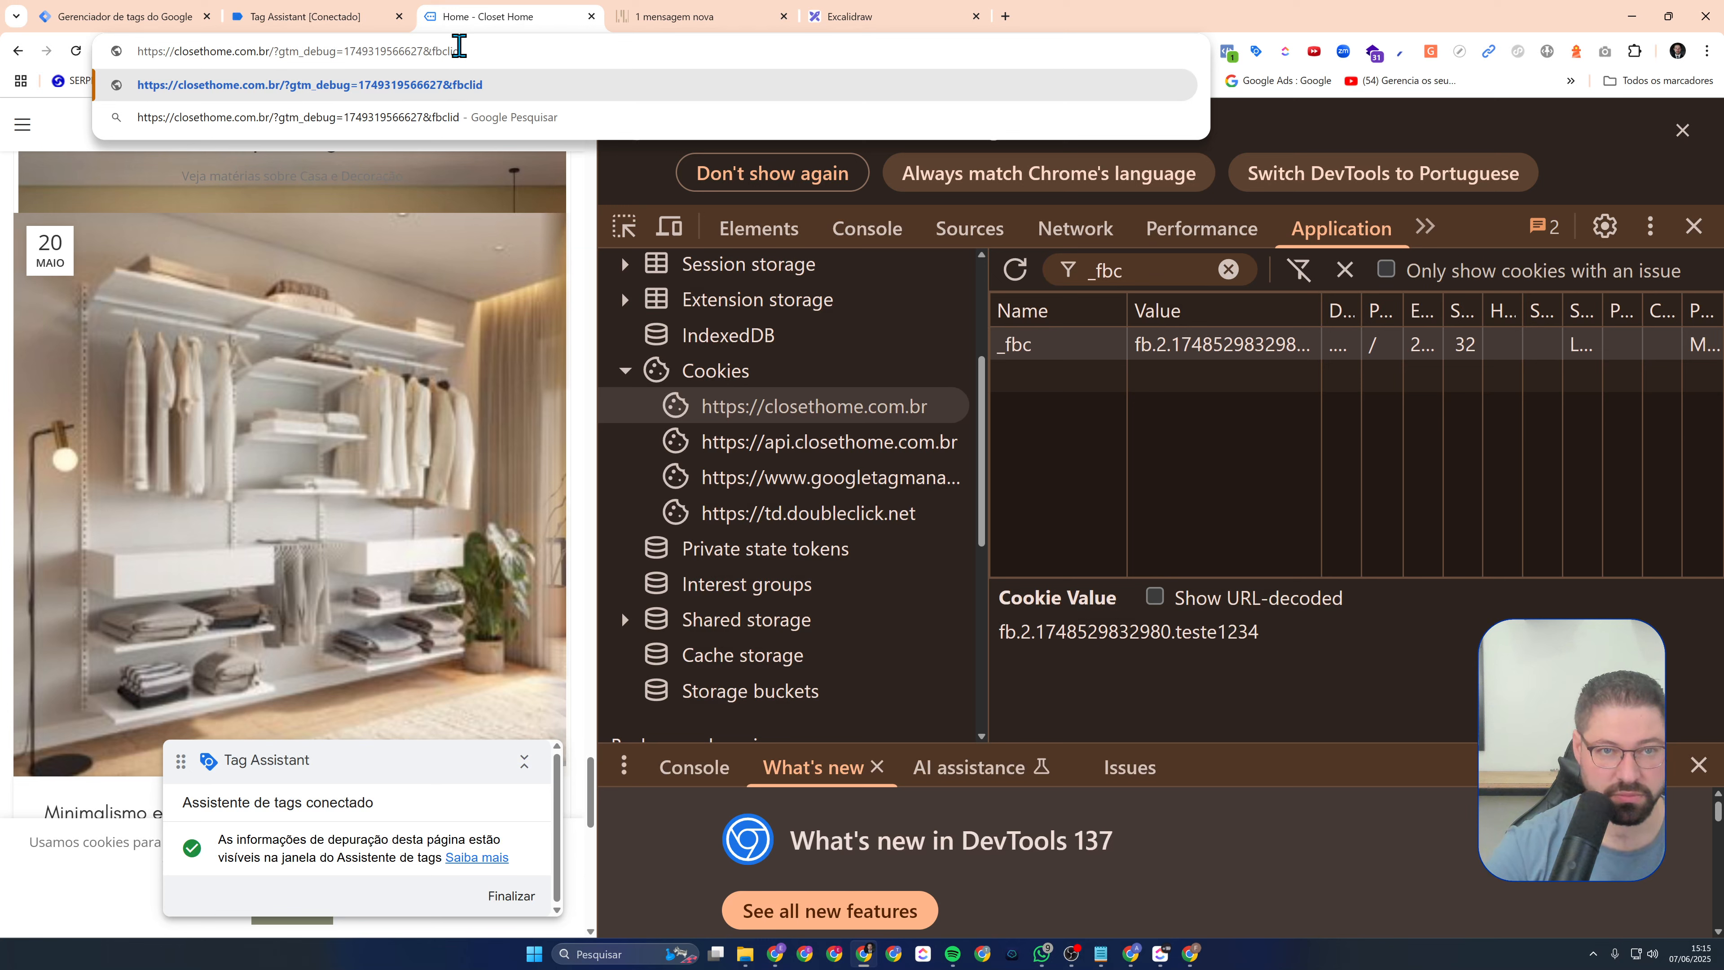
type("=")
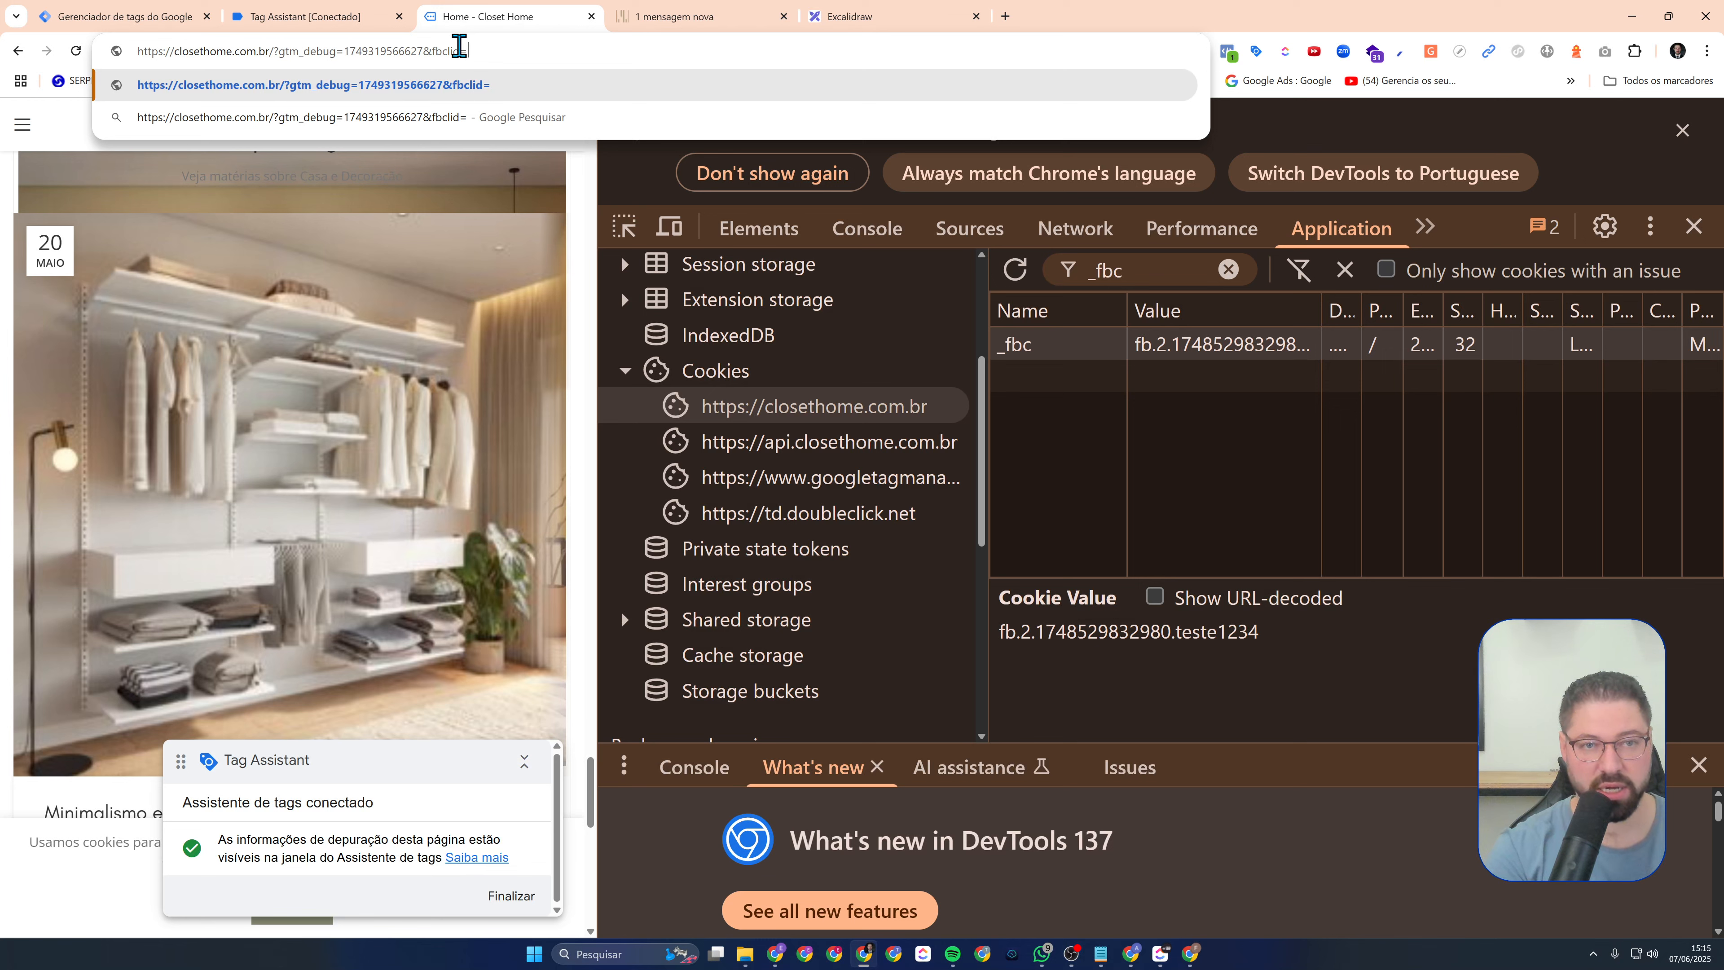
type("aula_")
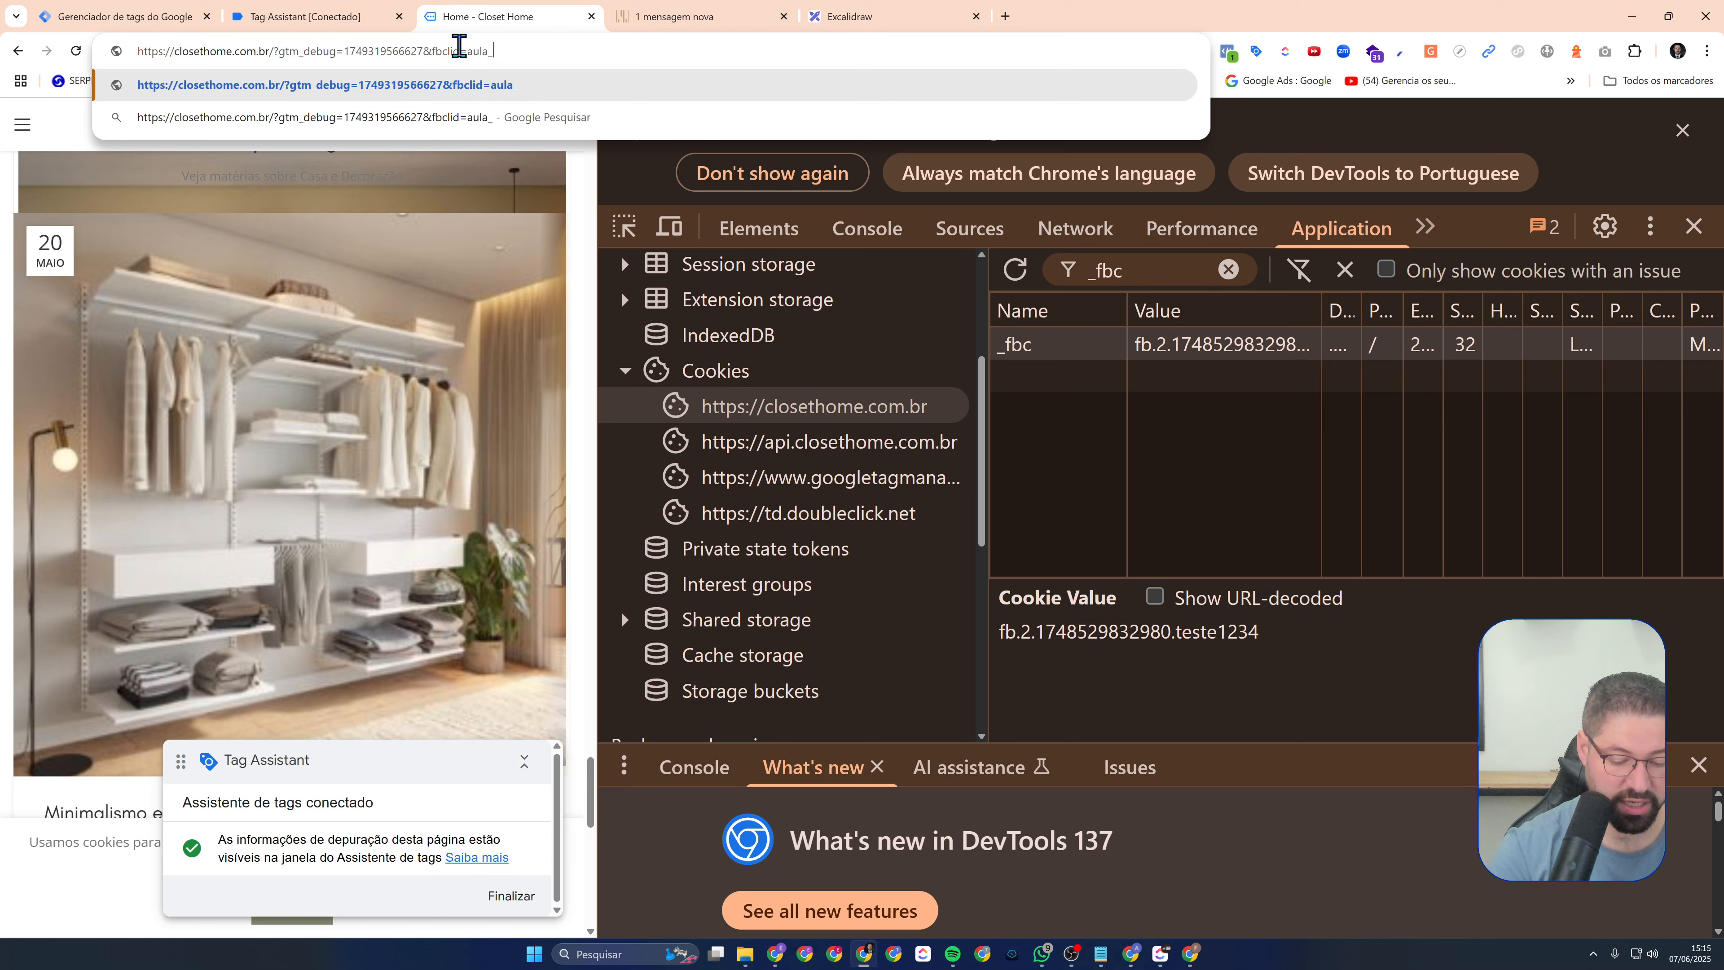
type("youtube")
key("Return")
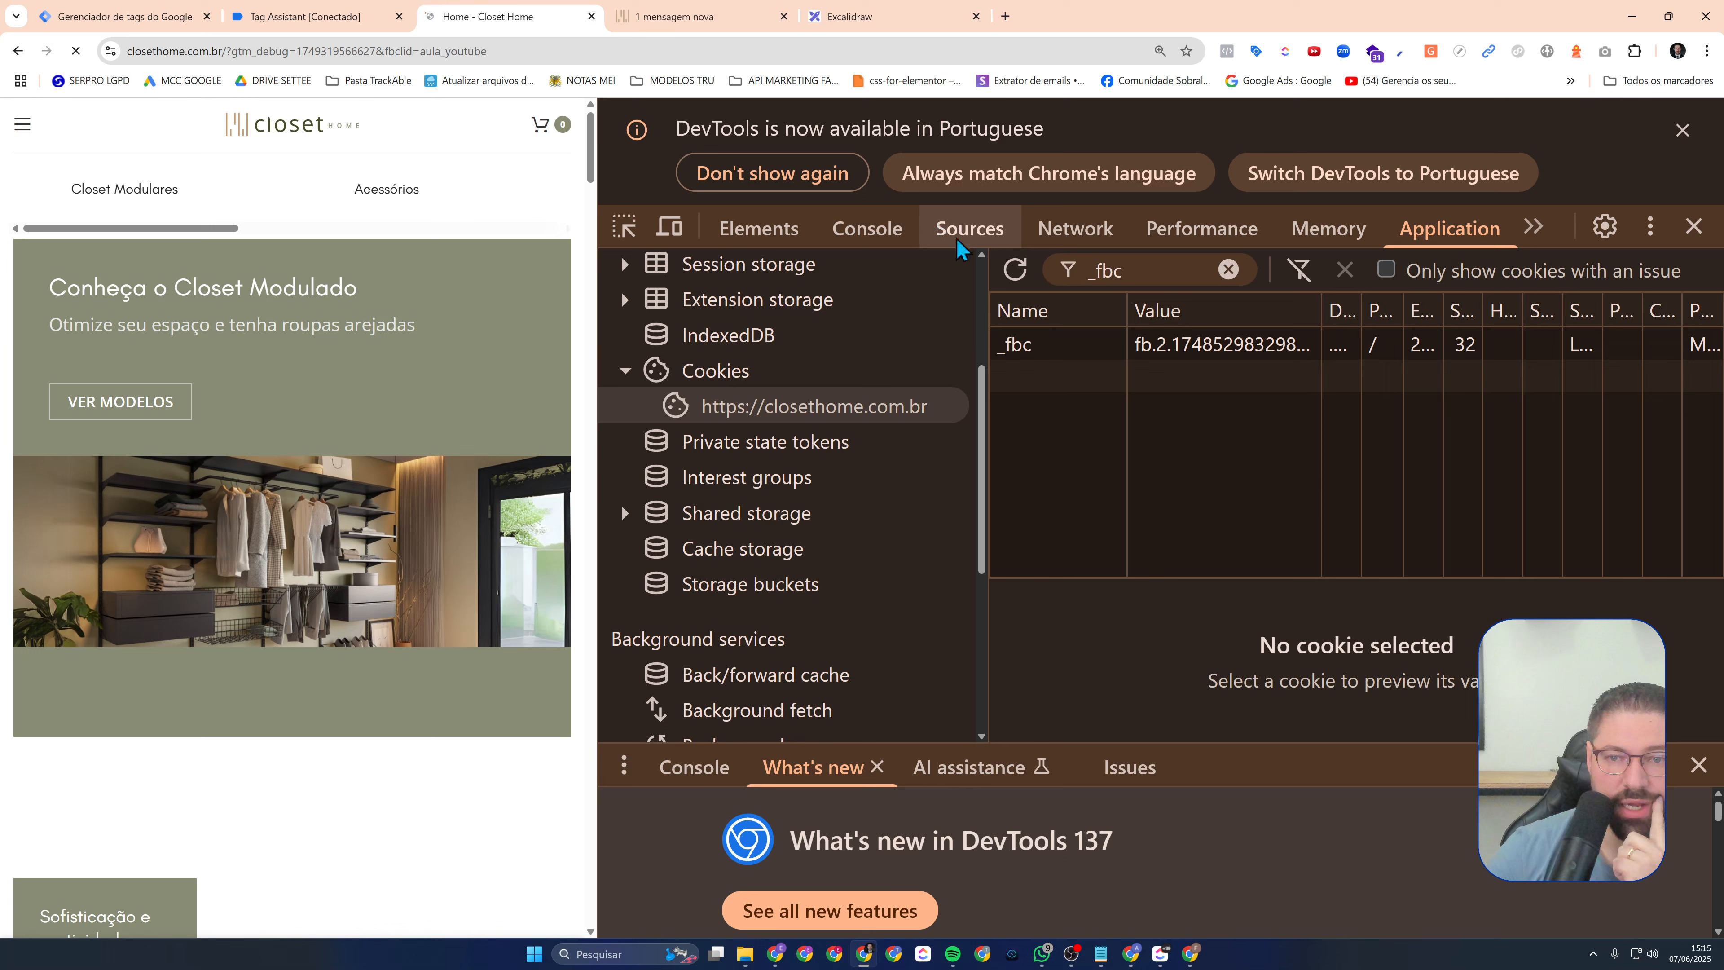
Filter the store's cookies by "_fb" and examine the full values of the _fbp and _fbc cookies
left_click(1278, 358)
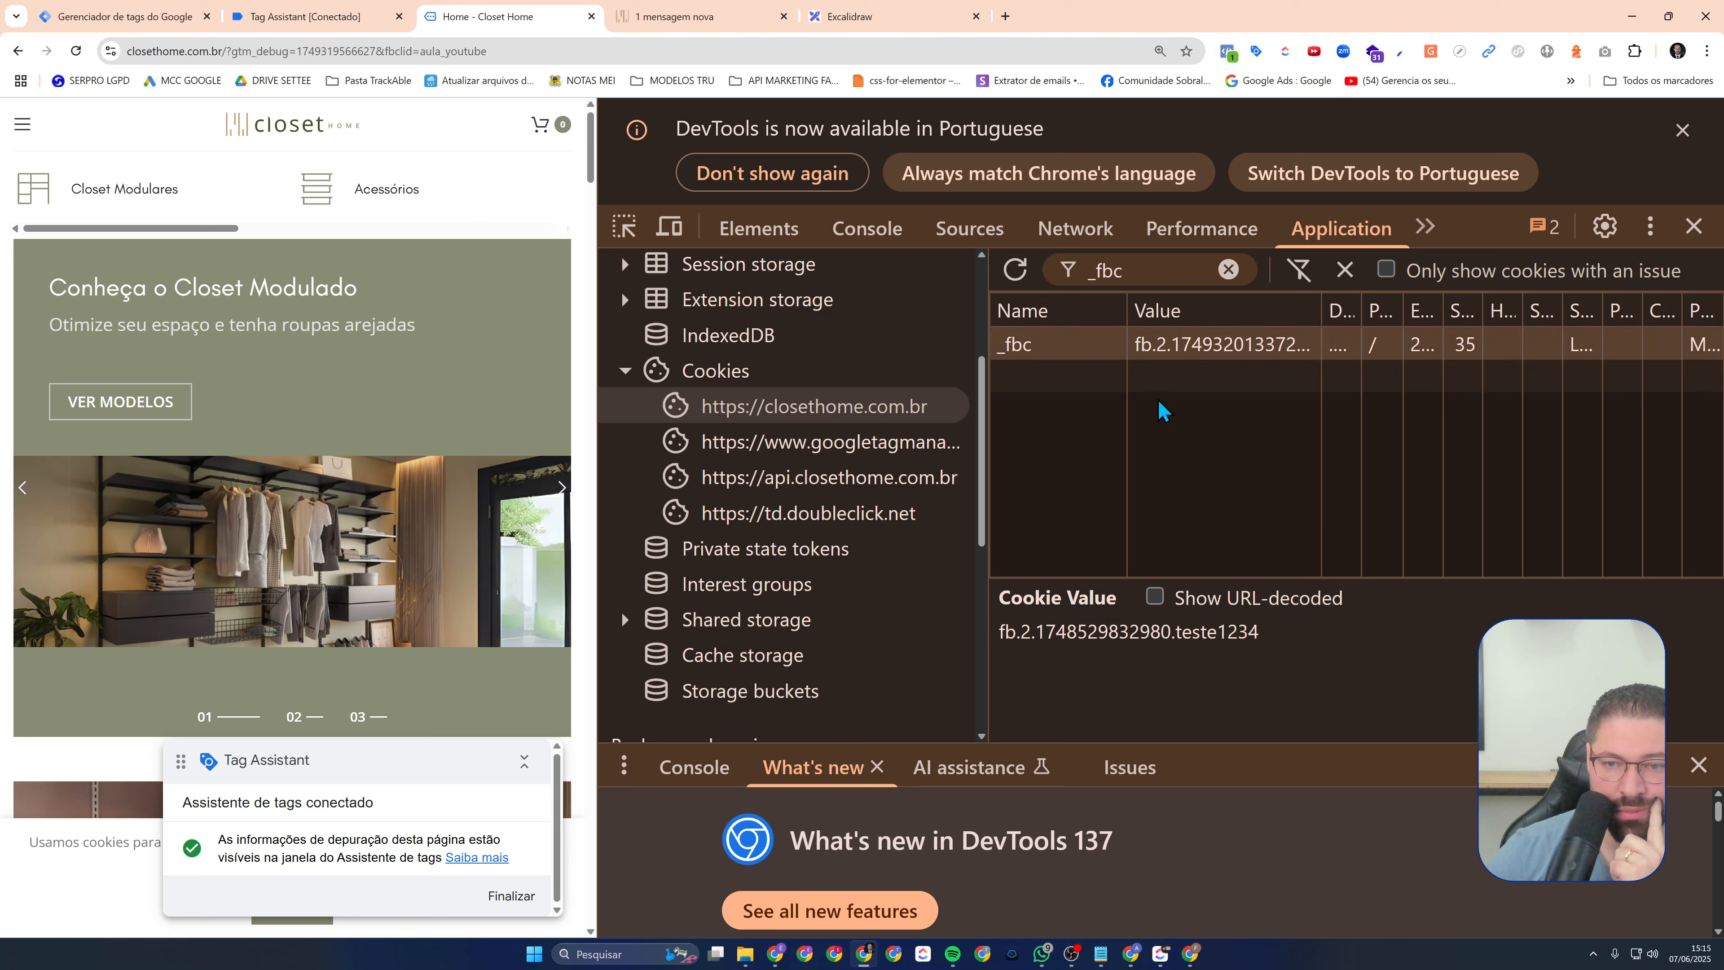
left_click(1143, 278)
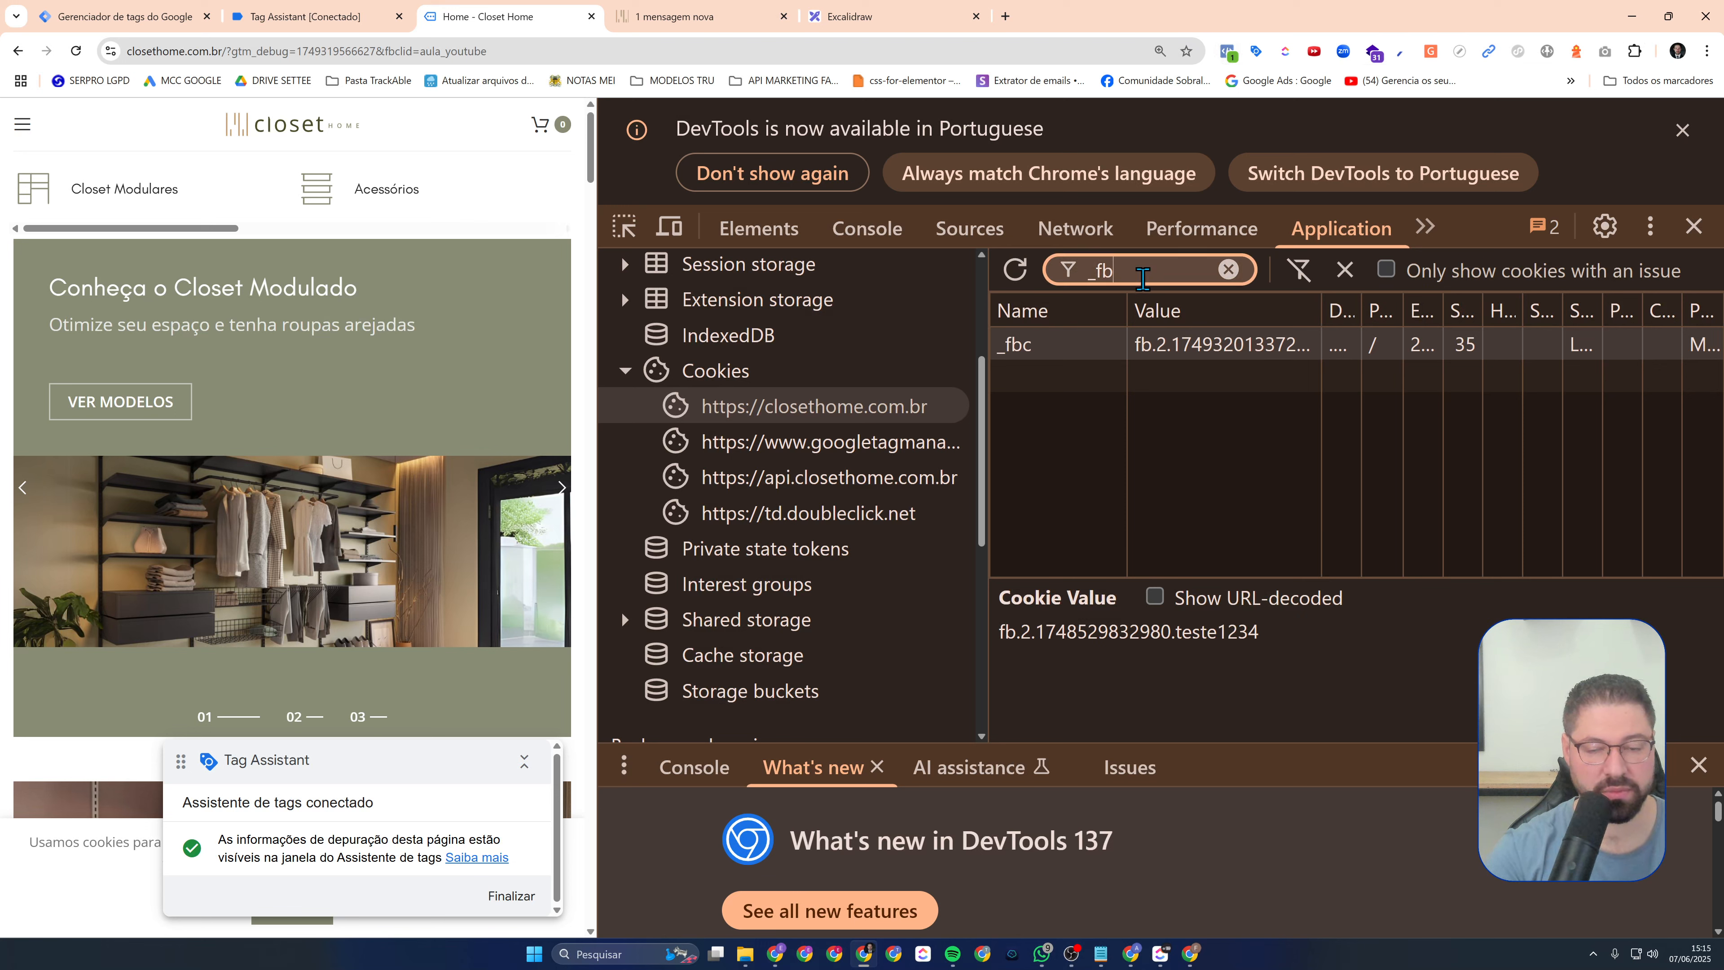
left_click(1196, 344)
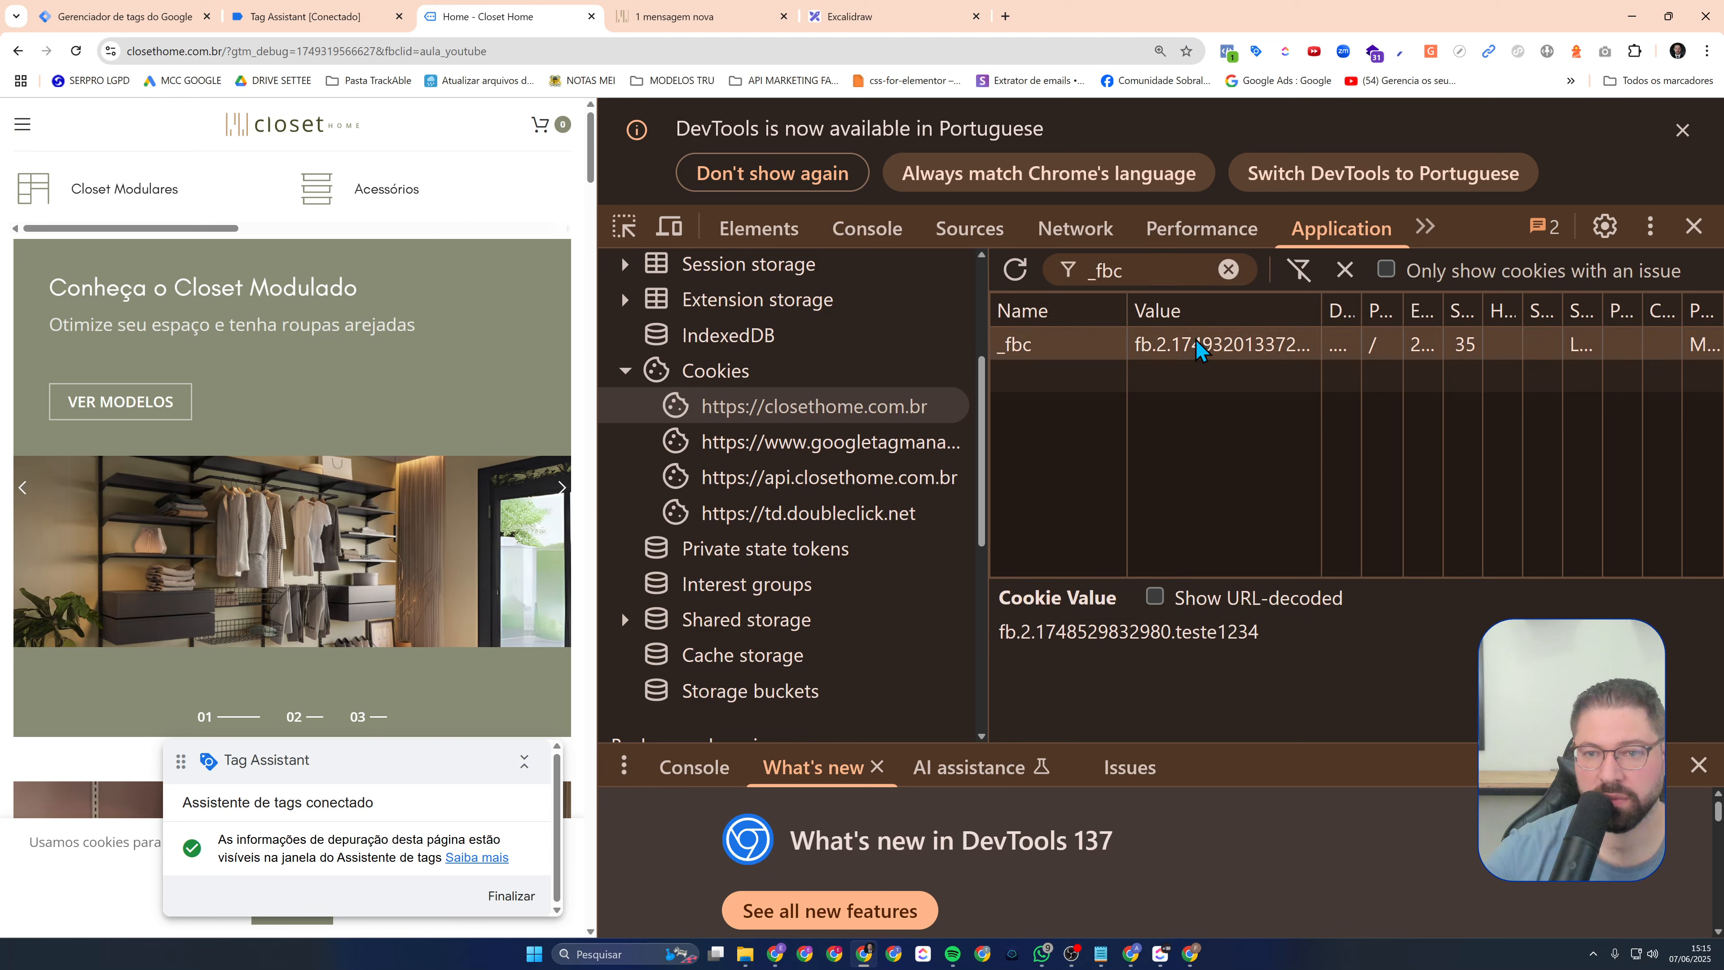
left_click(1154, 271)
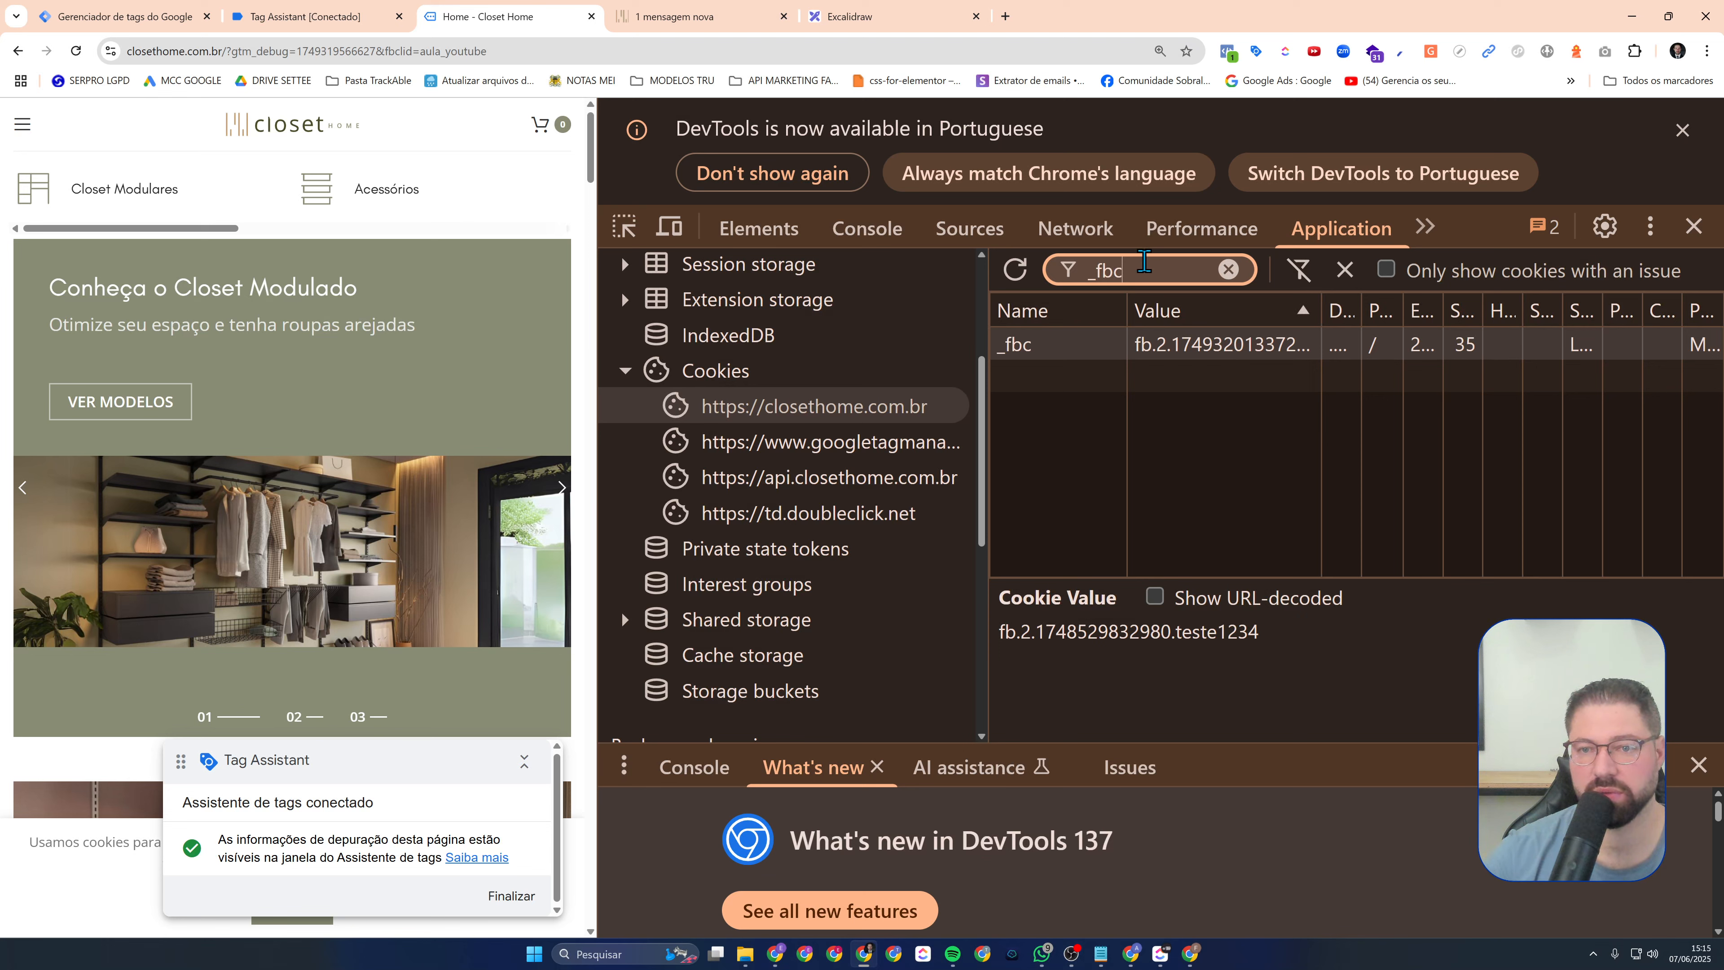
key("BackSpace")
left_click(1201, 379)
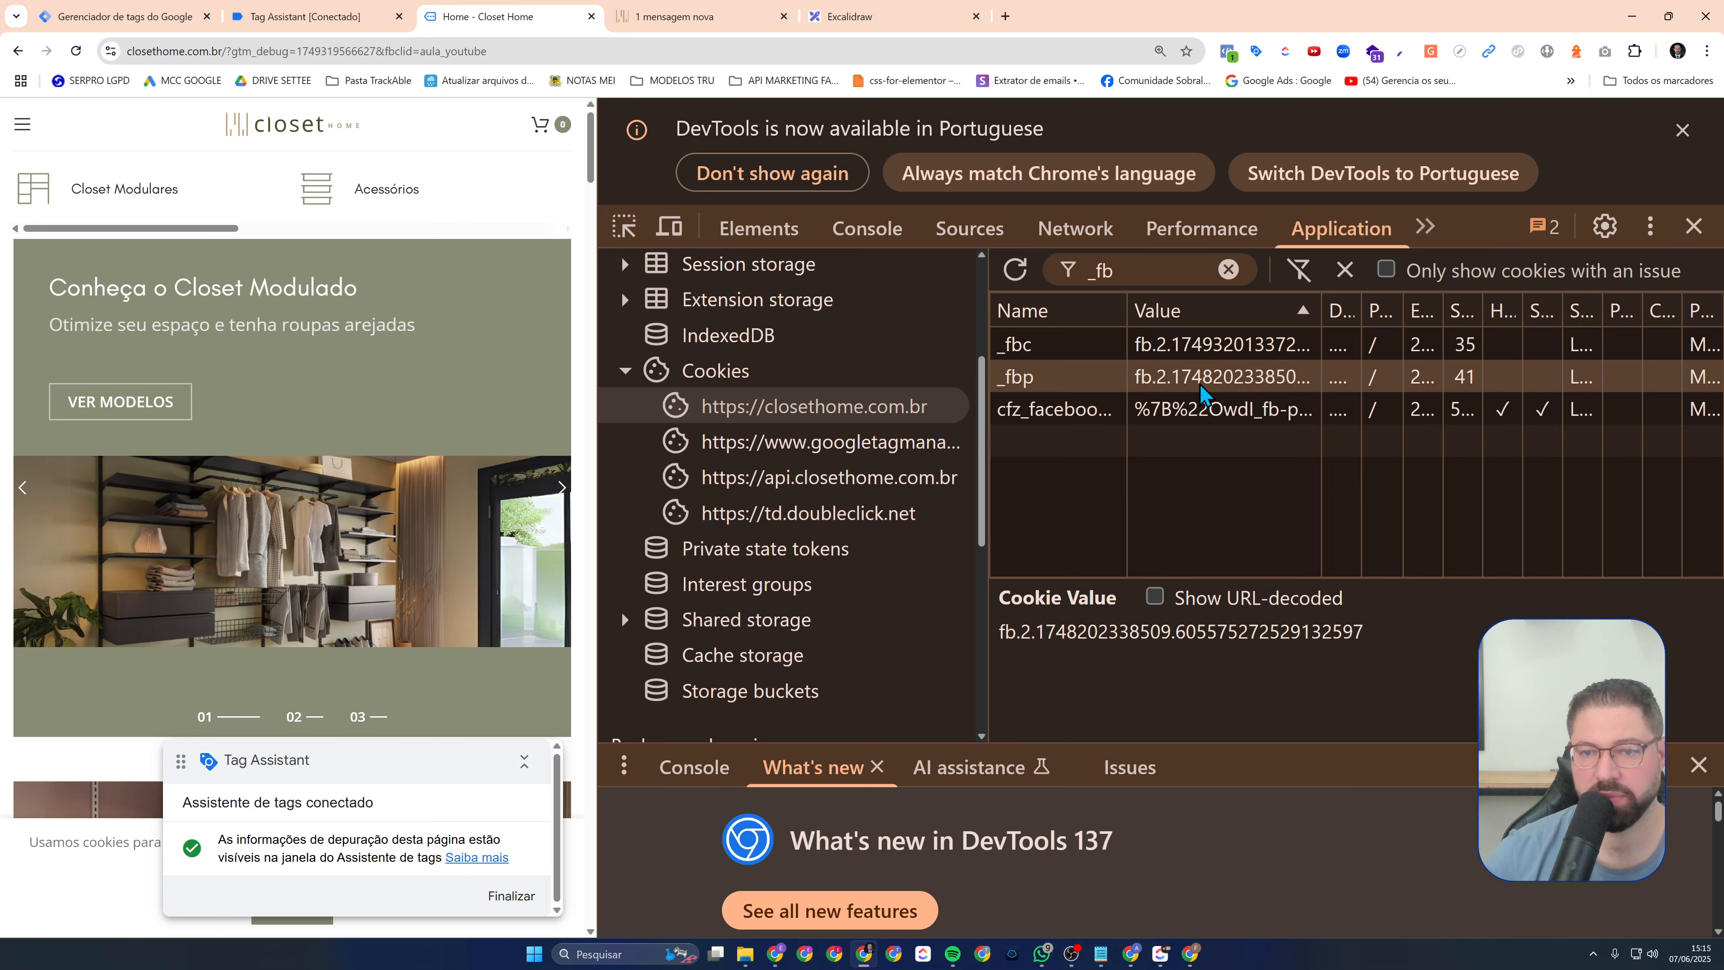
left_click(1206, 357)
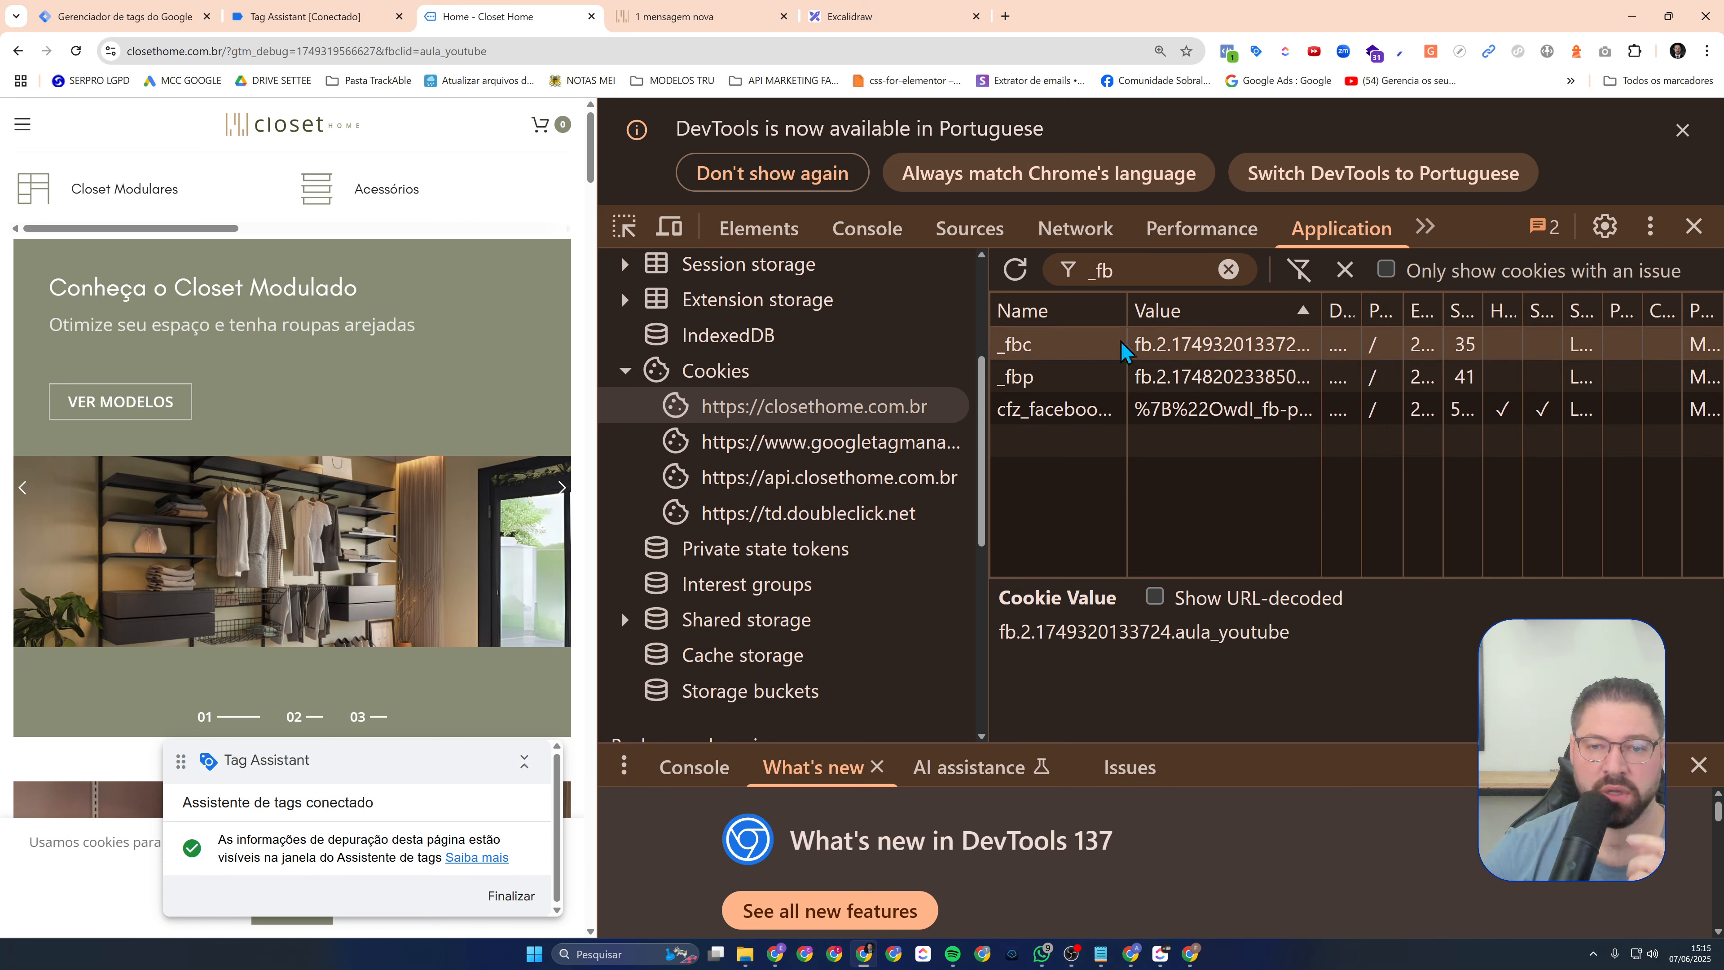
left_click_drag(1088, 635, 1237, 638)
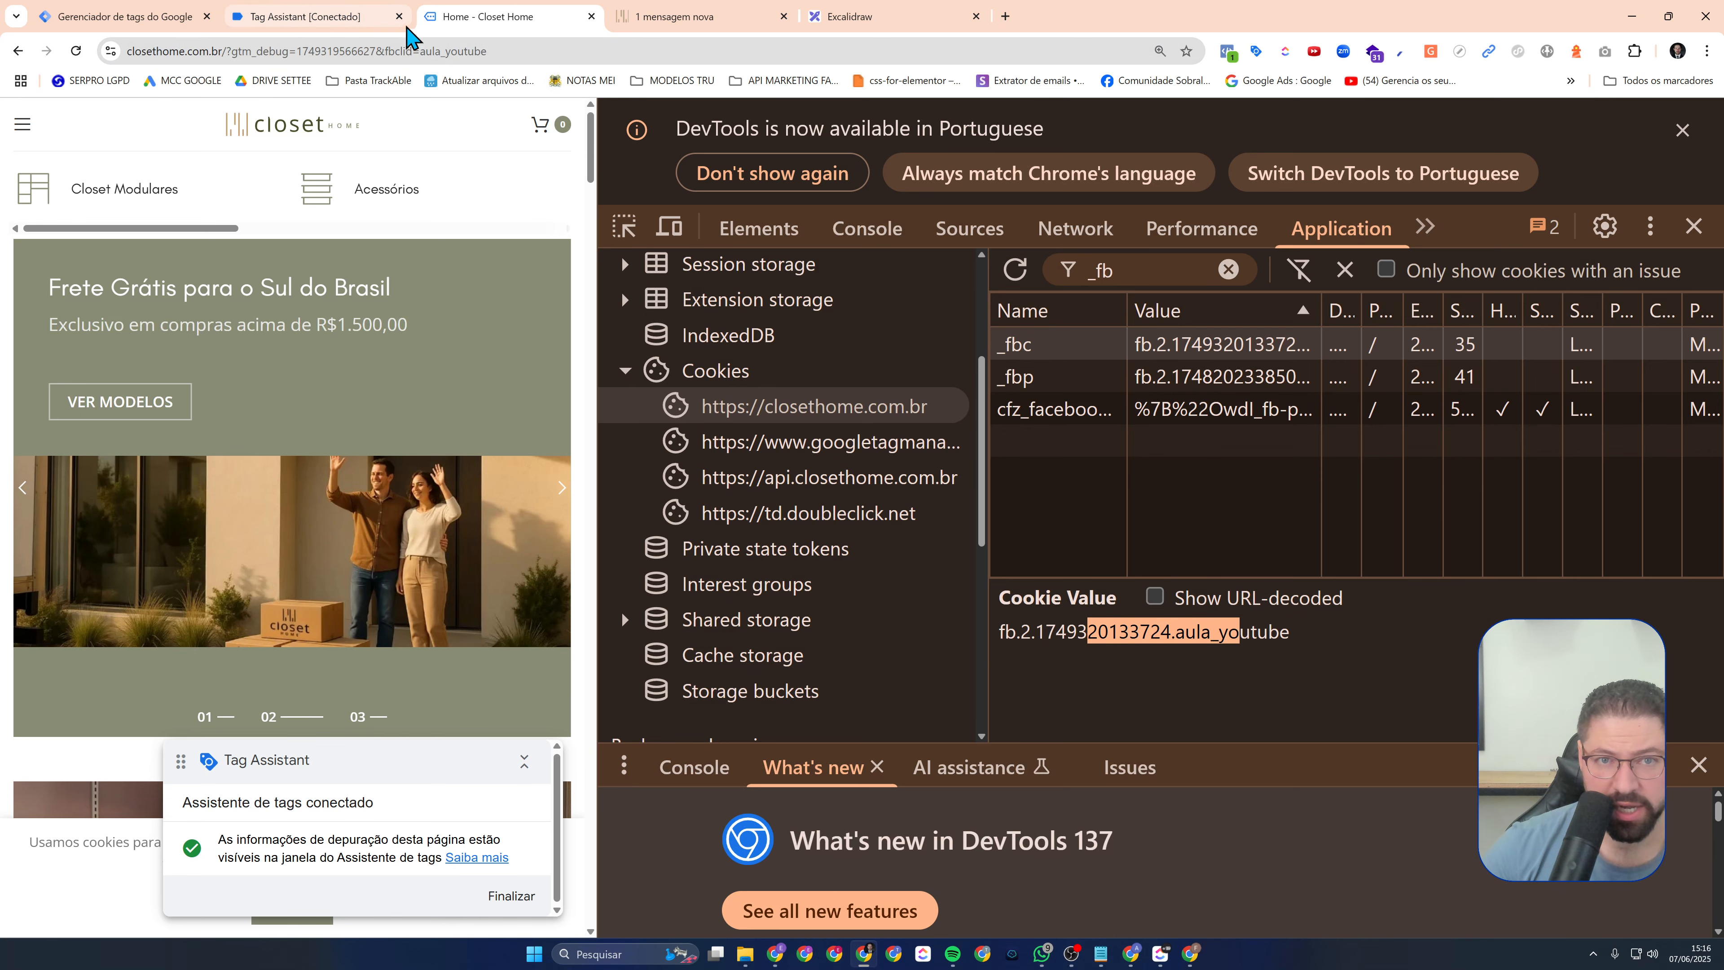
Switch to the Excalidraw sketch and draw a freehand frame around the event_id text
left_click(146, 18)
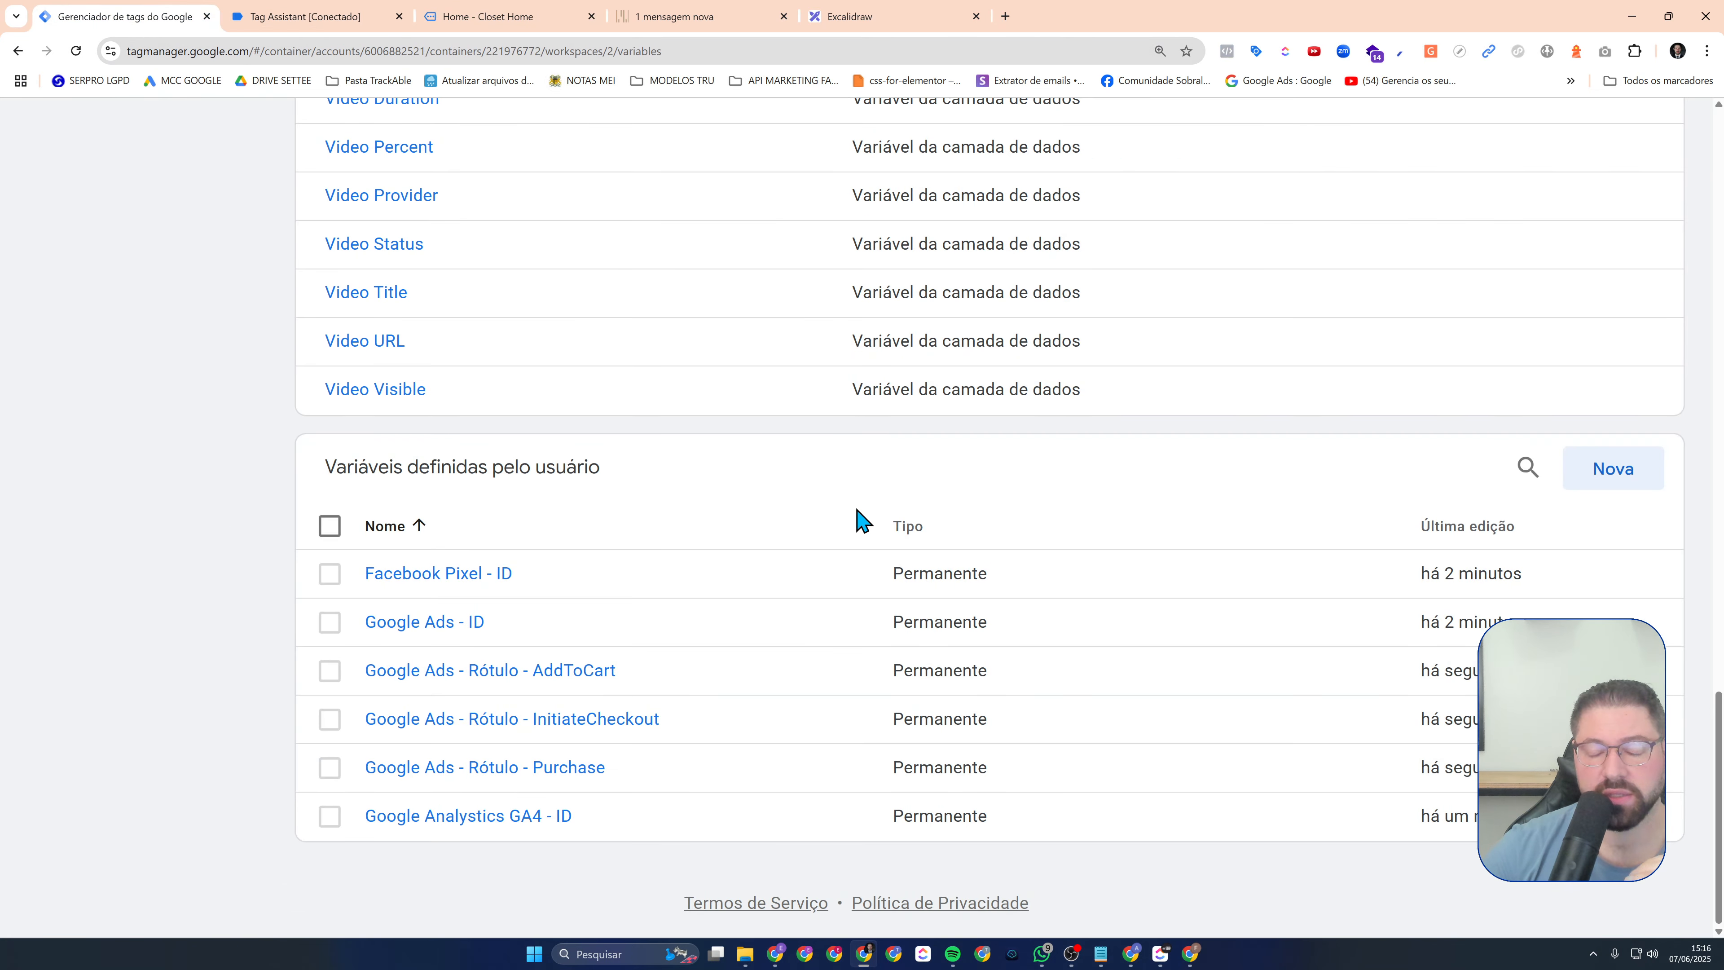
left_click(850, 18)
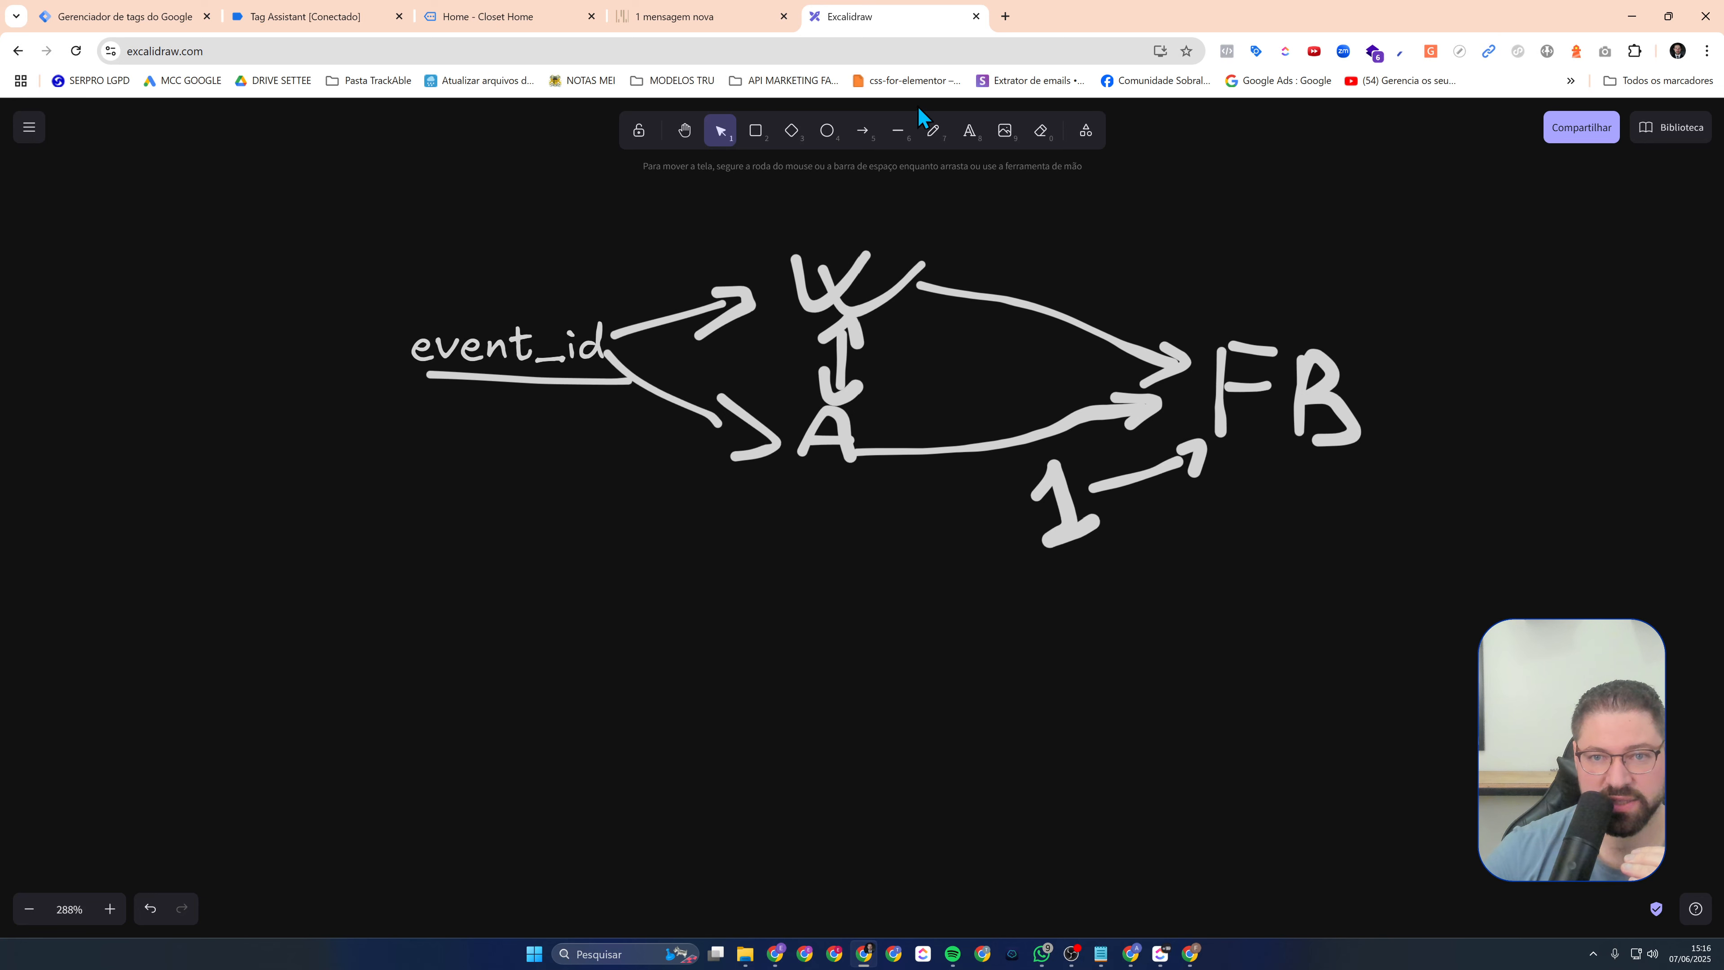
left_click(932, 130)
mouse_move(410, 307)
left_mouse_down()
mouse_move(397, 387)
mouse_move(411, 305)
mouse_move(706, 288)
mouse_move(670, 290)
mouse_move(622, 392)
left_mouse_up()
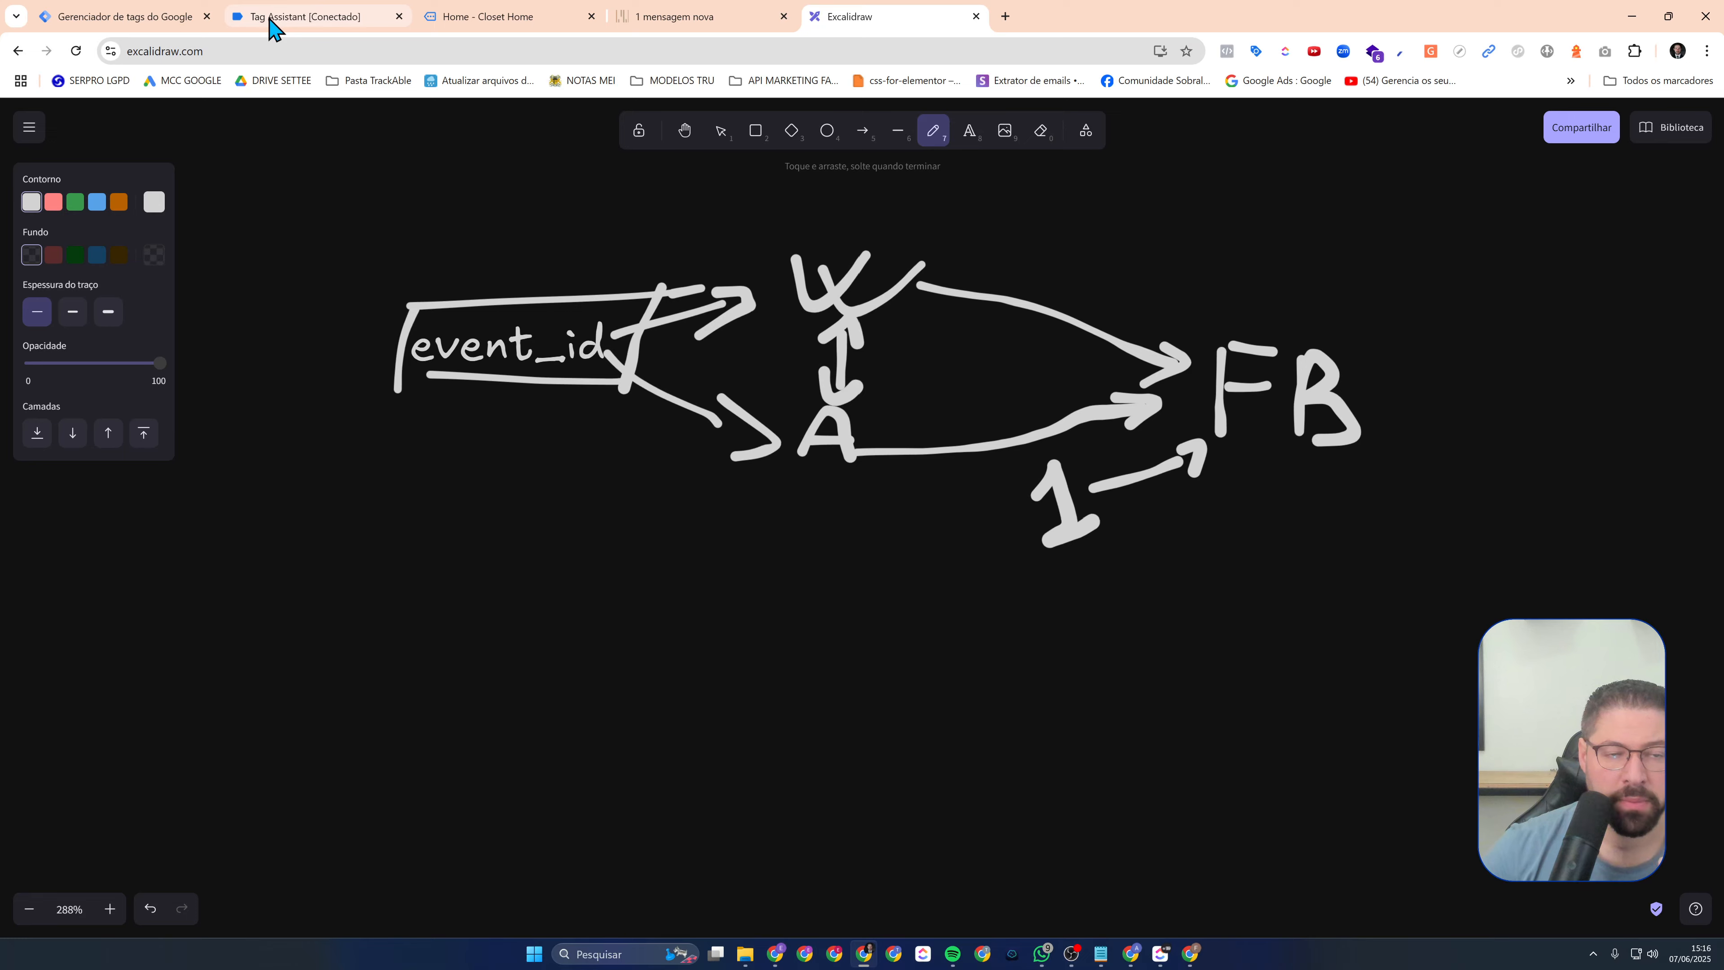
Start a new user-defined variable in Tag Manager and search the community template gallery for "Event"
left_click(146, 19)
left_click(1610, 477)
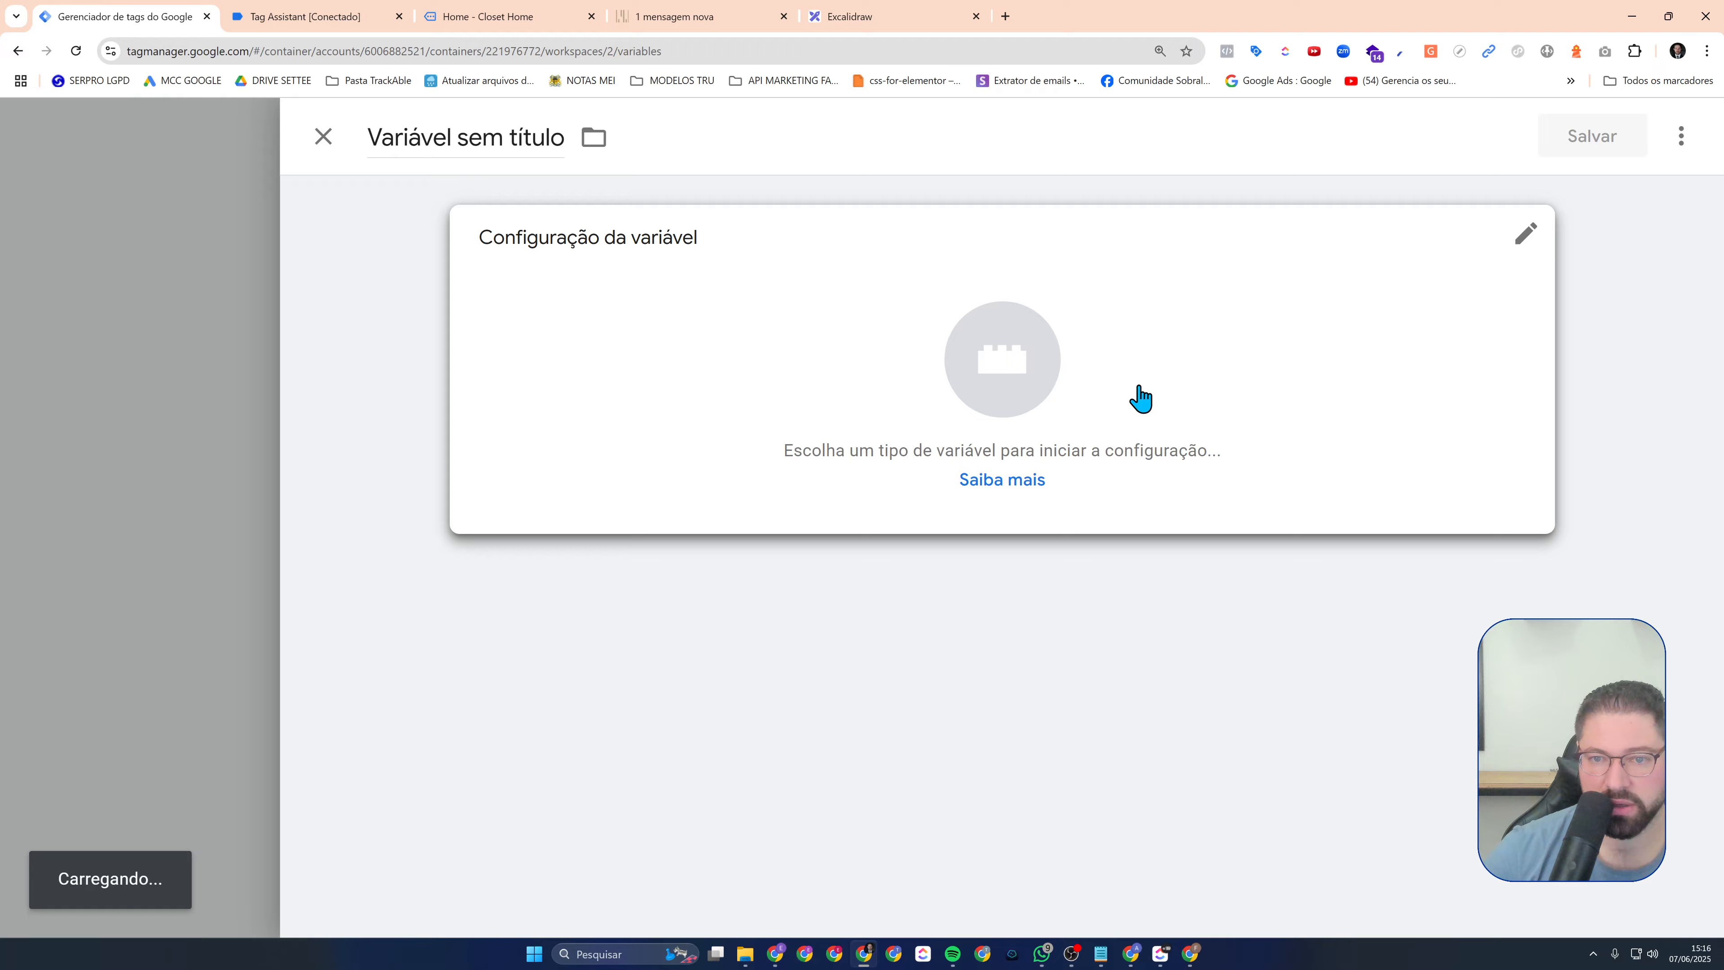
left_click(1139, 396)
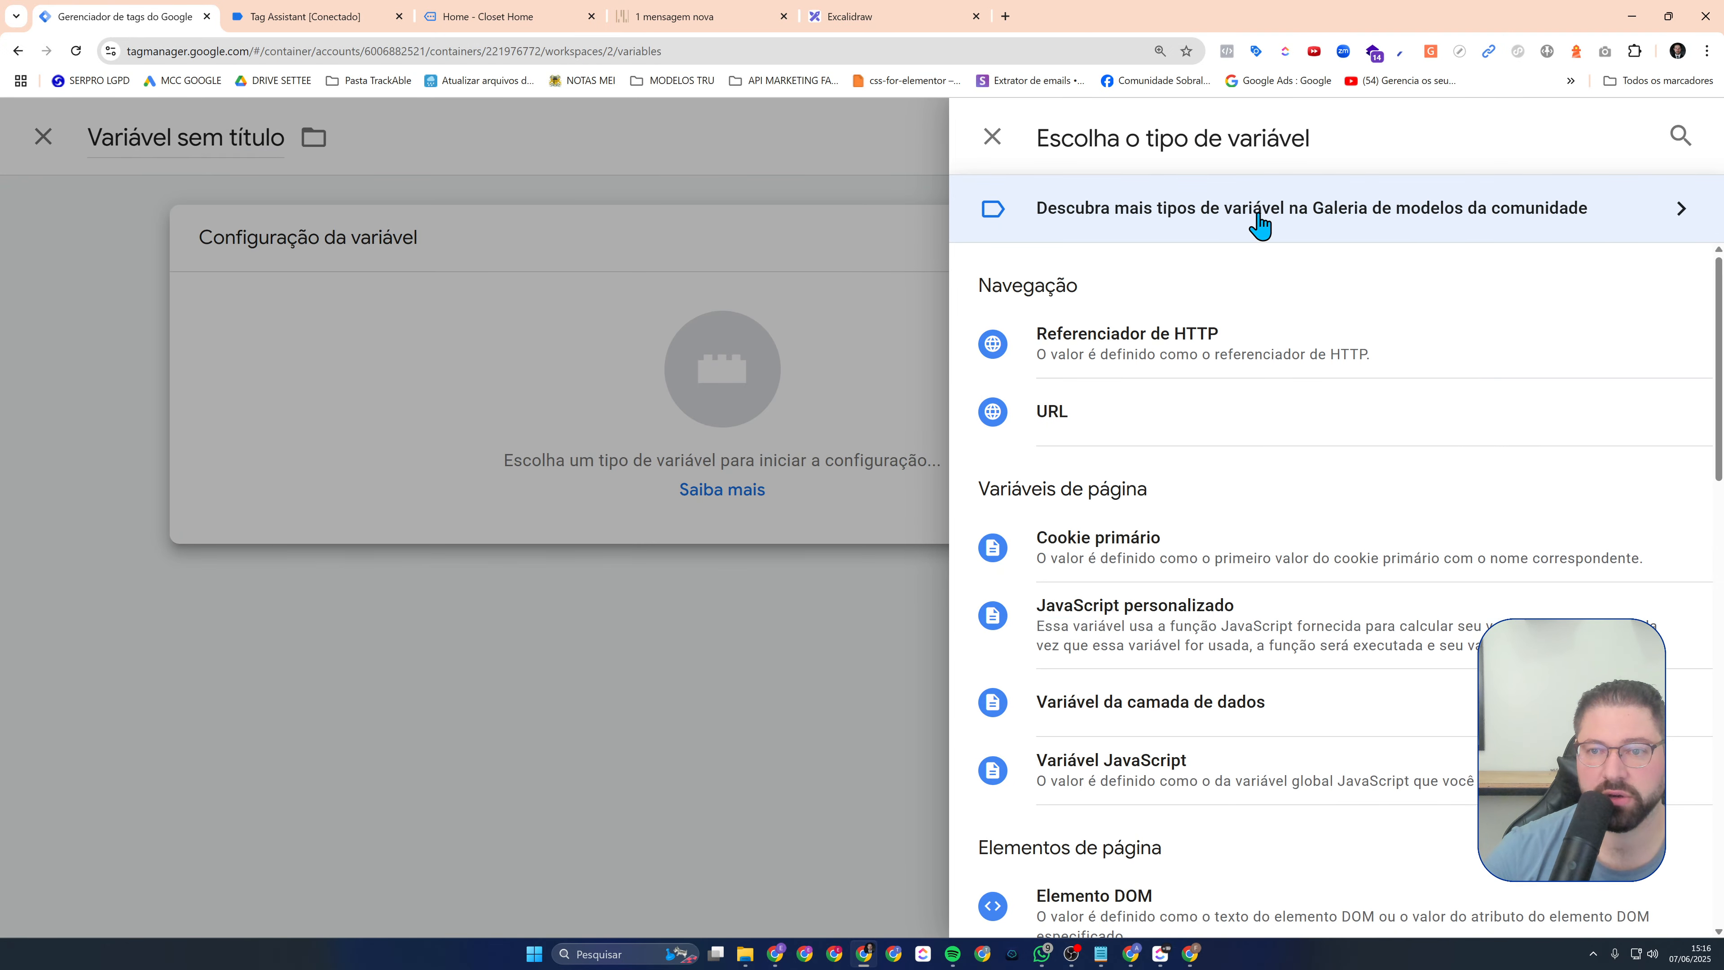
left_click(1325, 231)
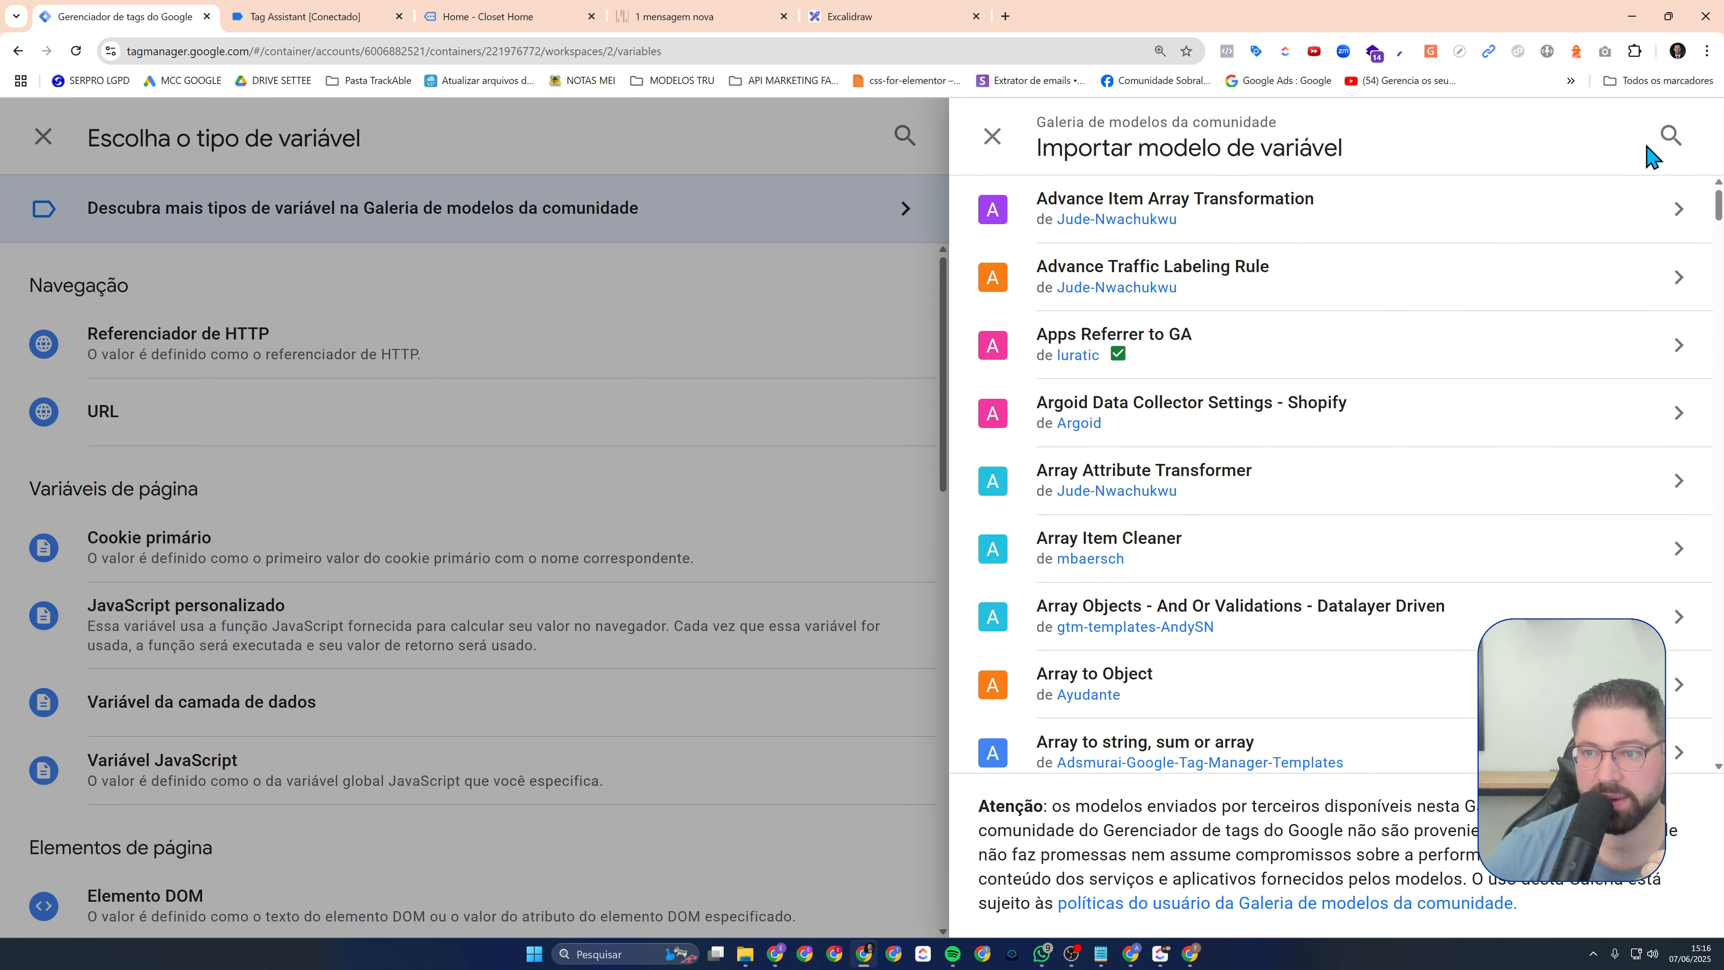
left_click(1660, 144)
type("Eve")
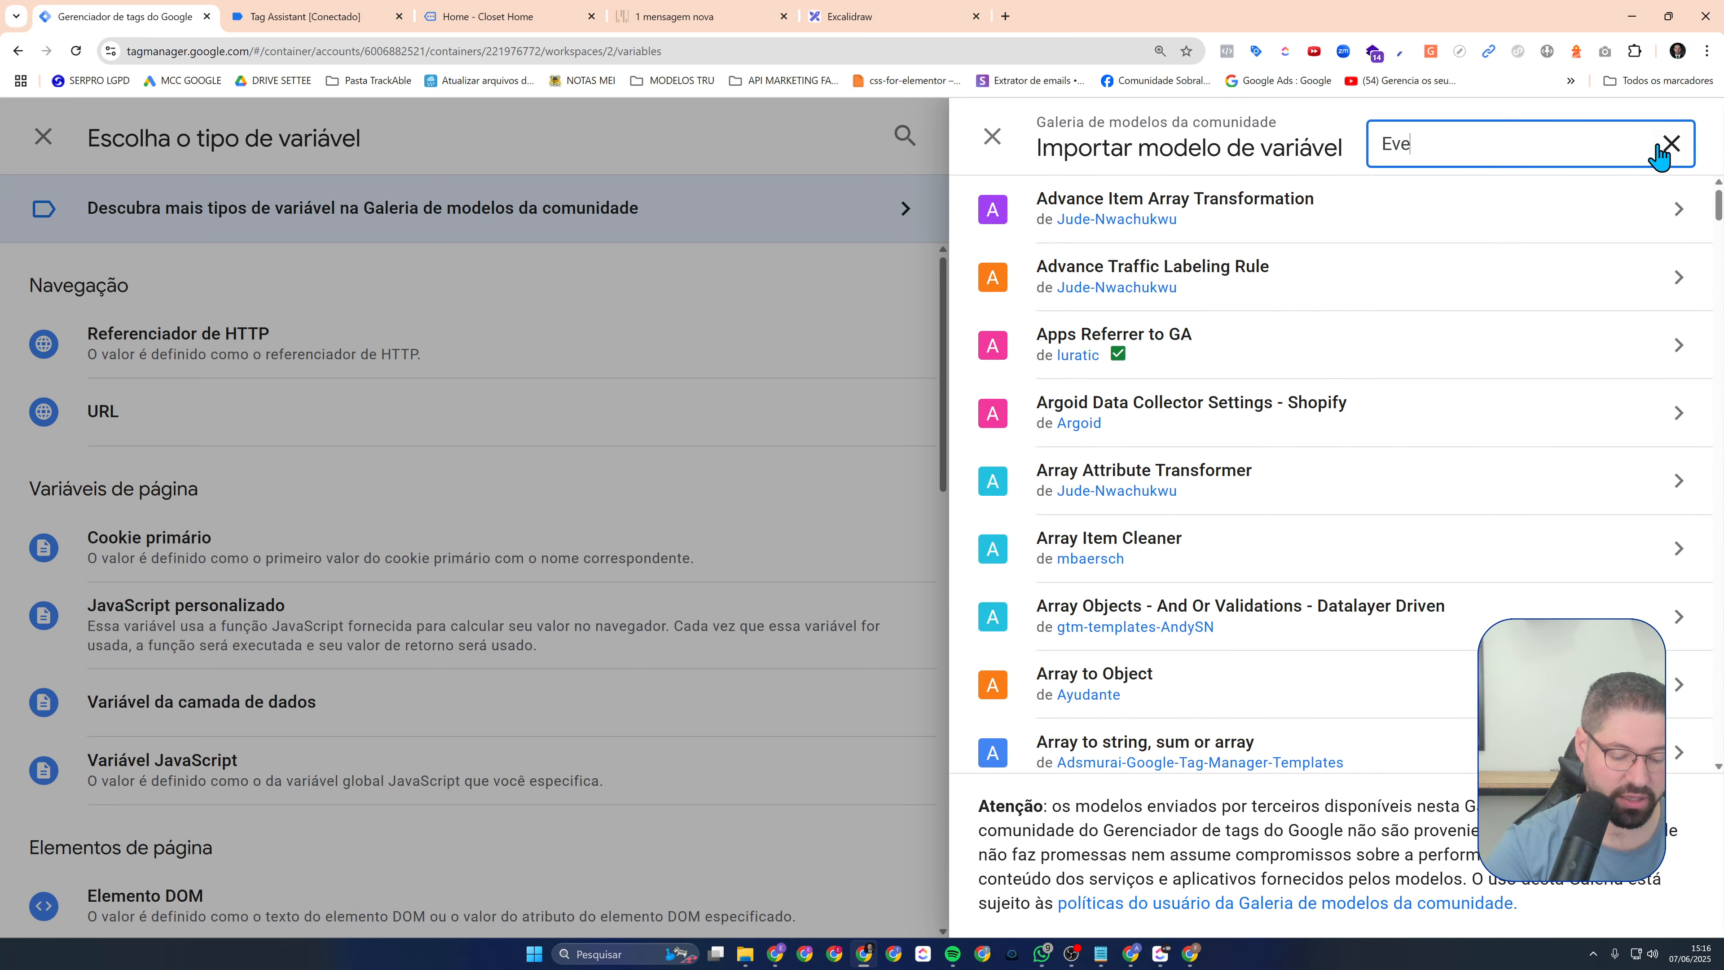
type("nt")
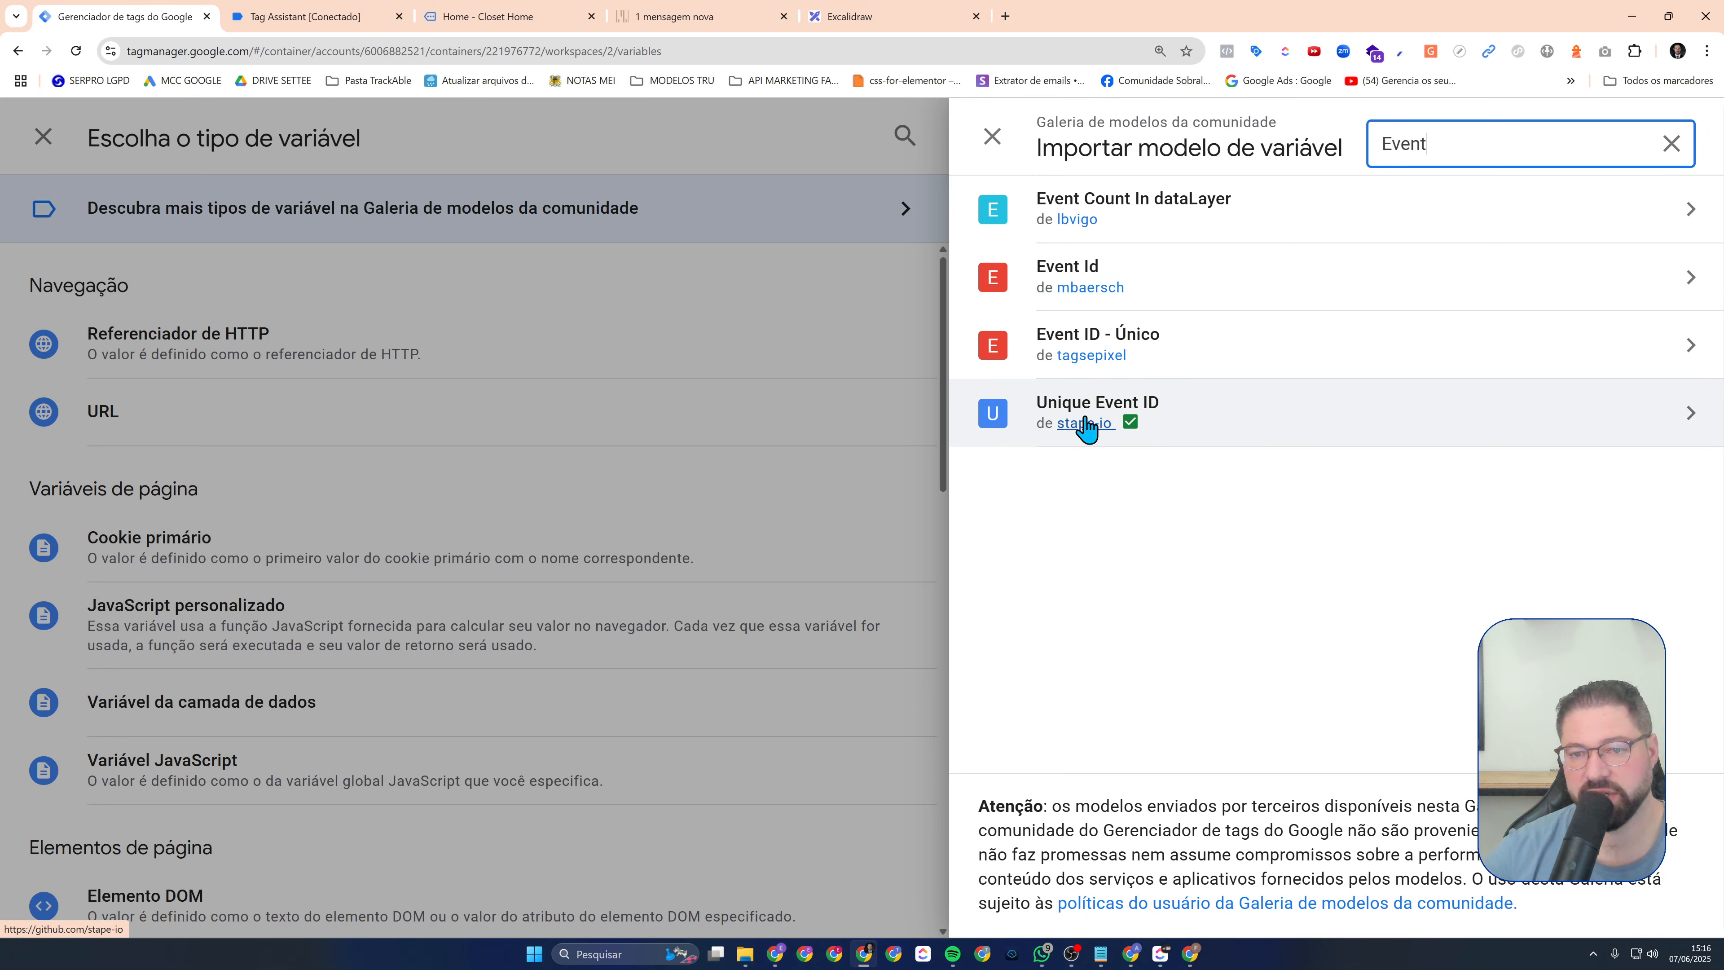
Add the Unique Event ID template by stape-io to the workspace and leave the untitled variable
left_click(1305, 412)
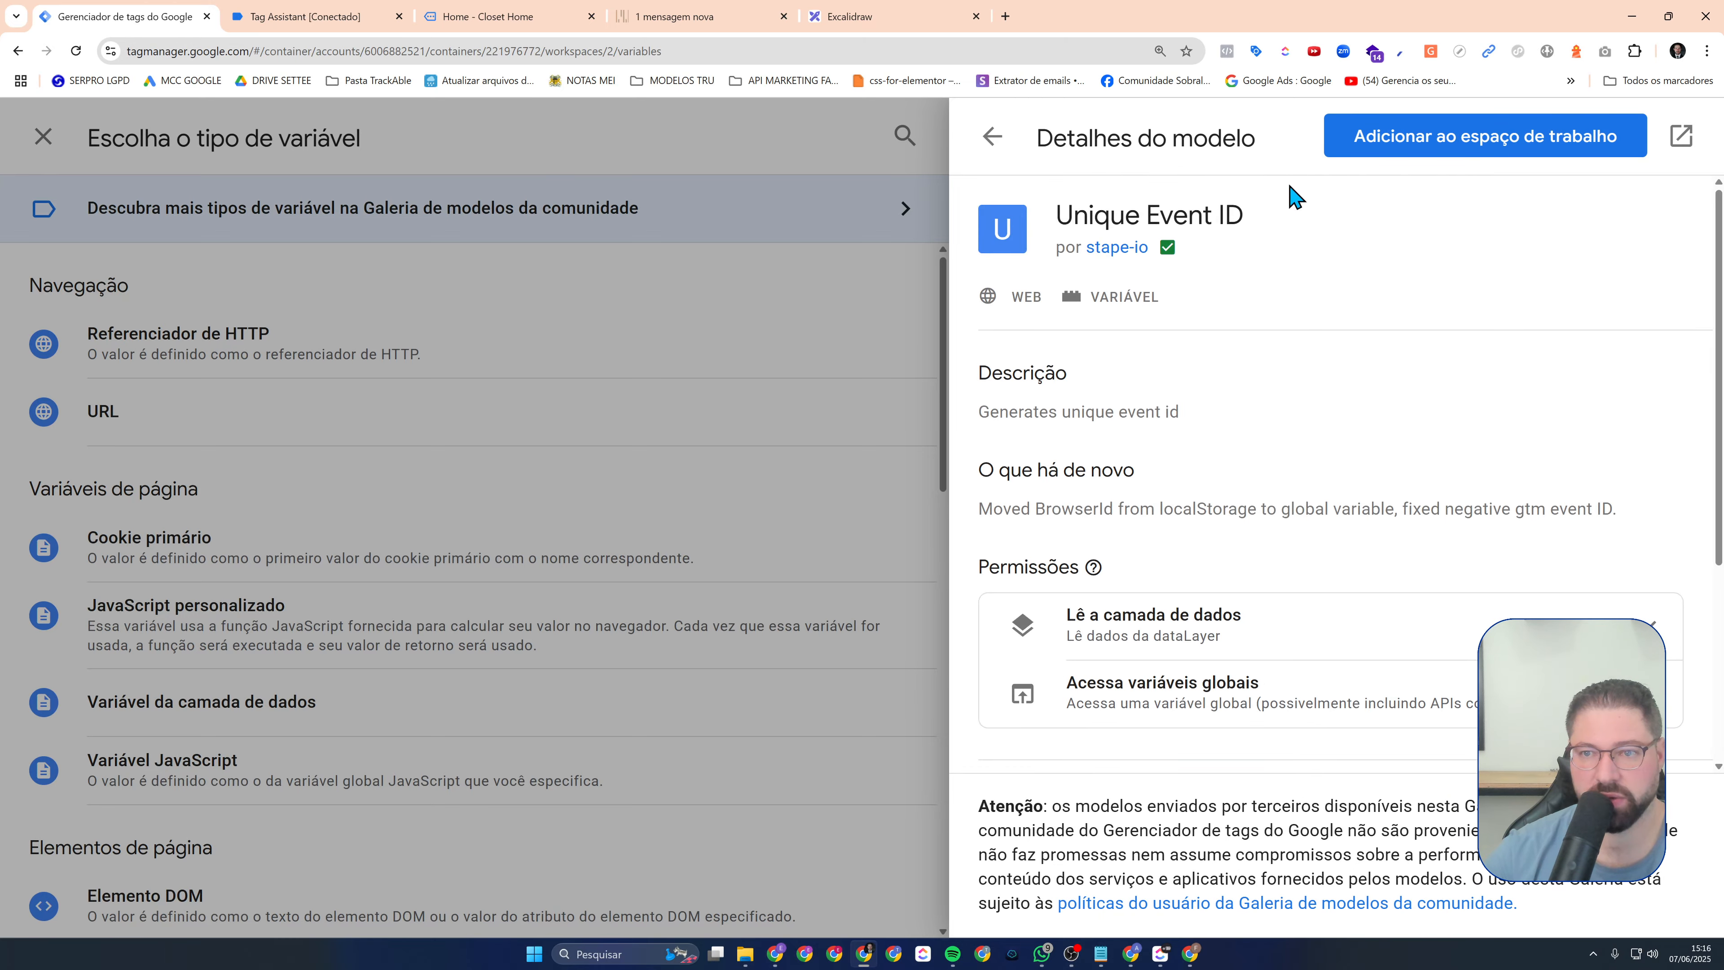
left_click(1382, 159)
left_click(1177, 586)
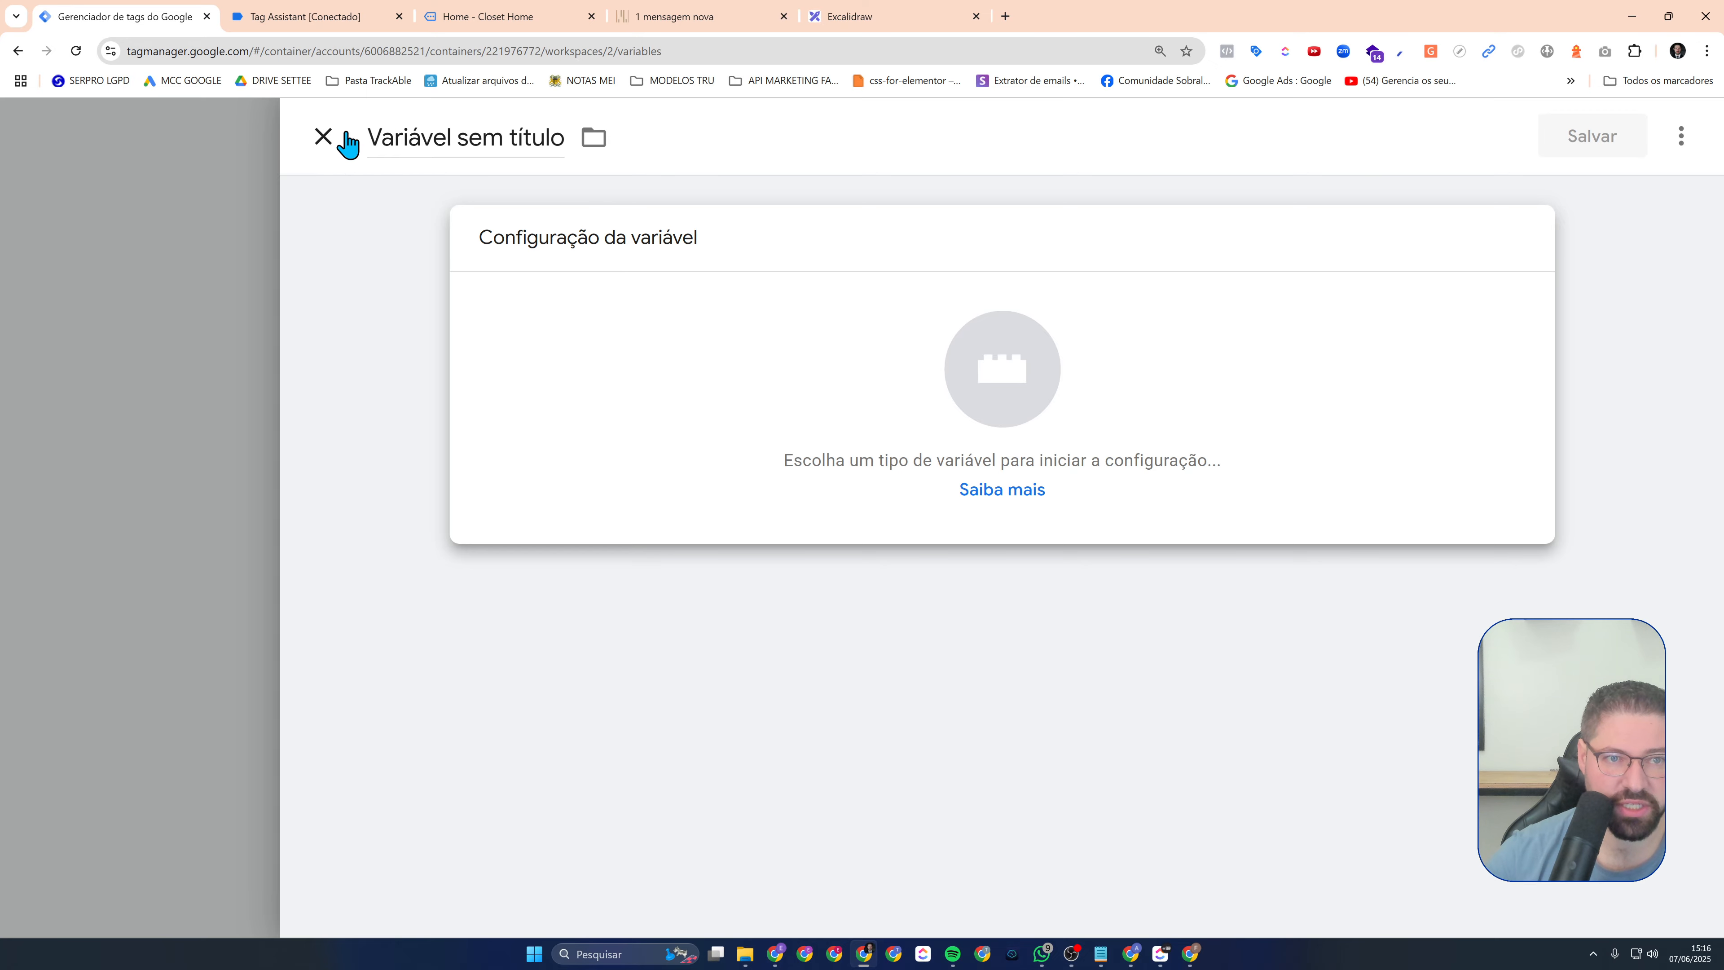
left_click(324, 137)
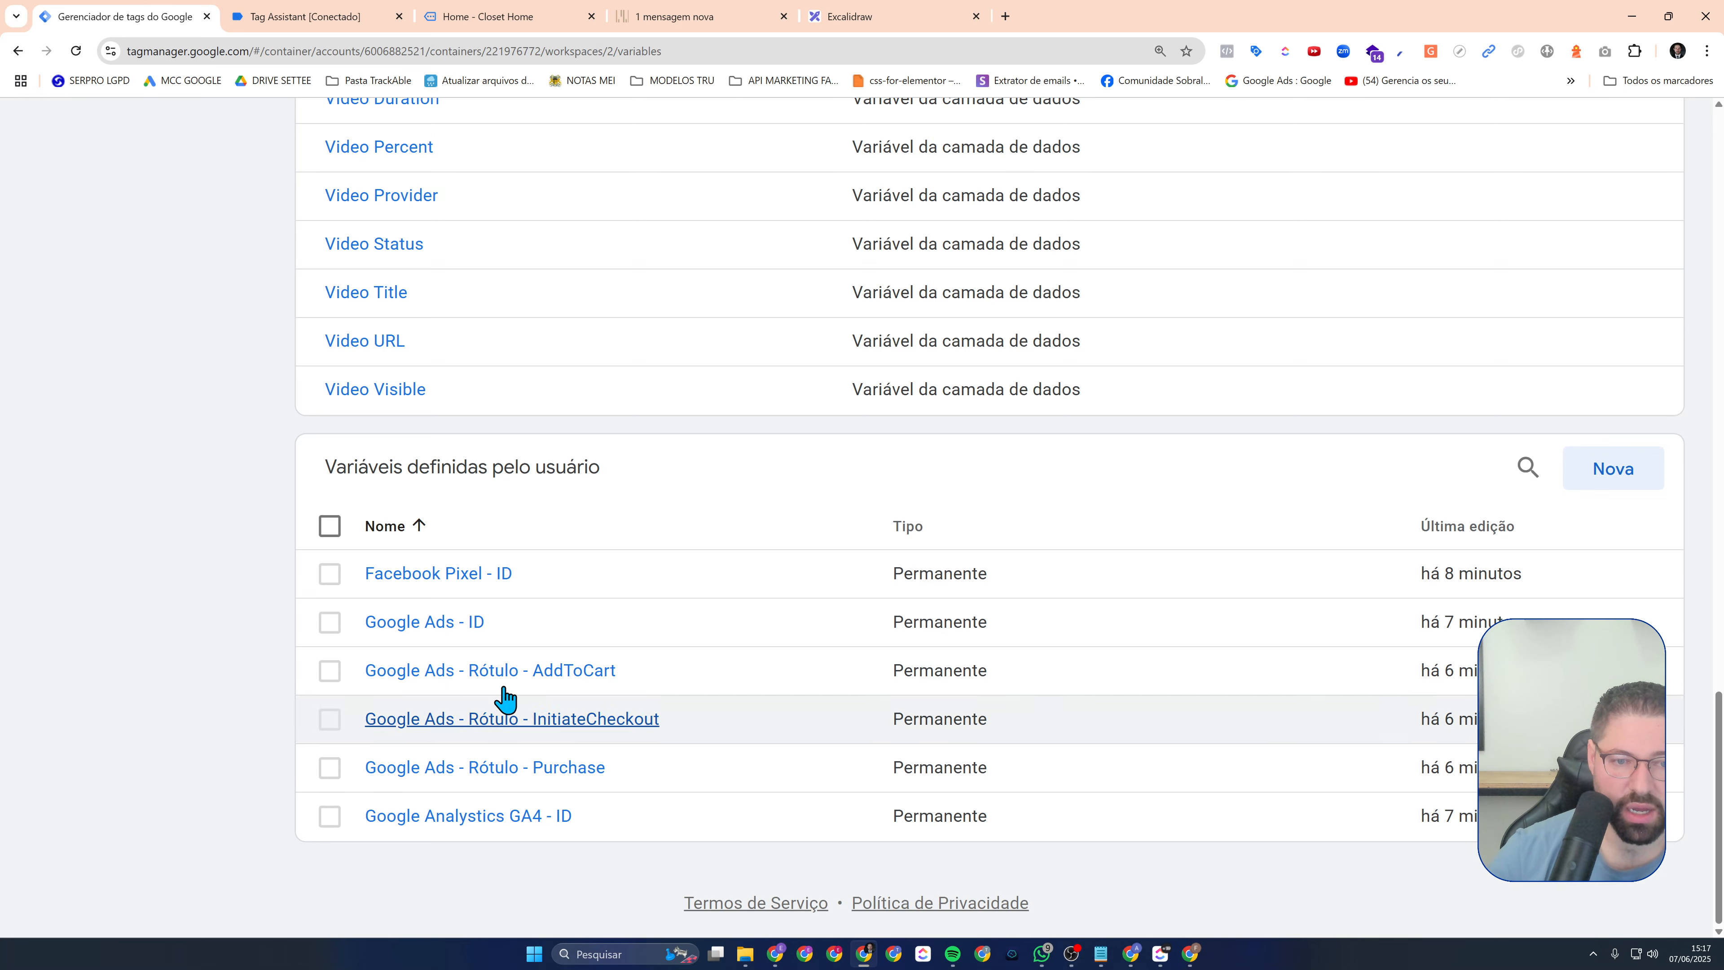
left_click(1608, 482)
left_click(927, 347)
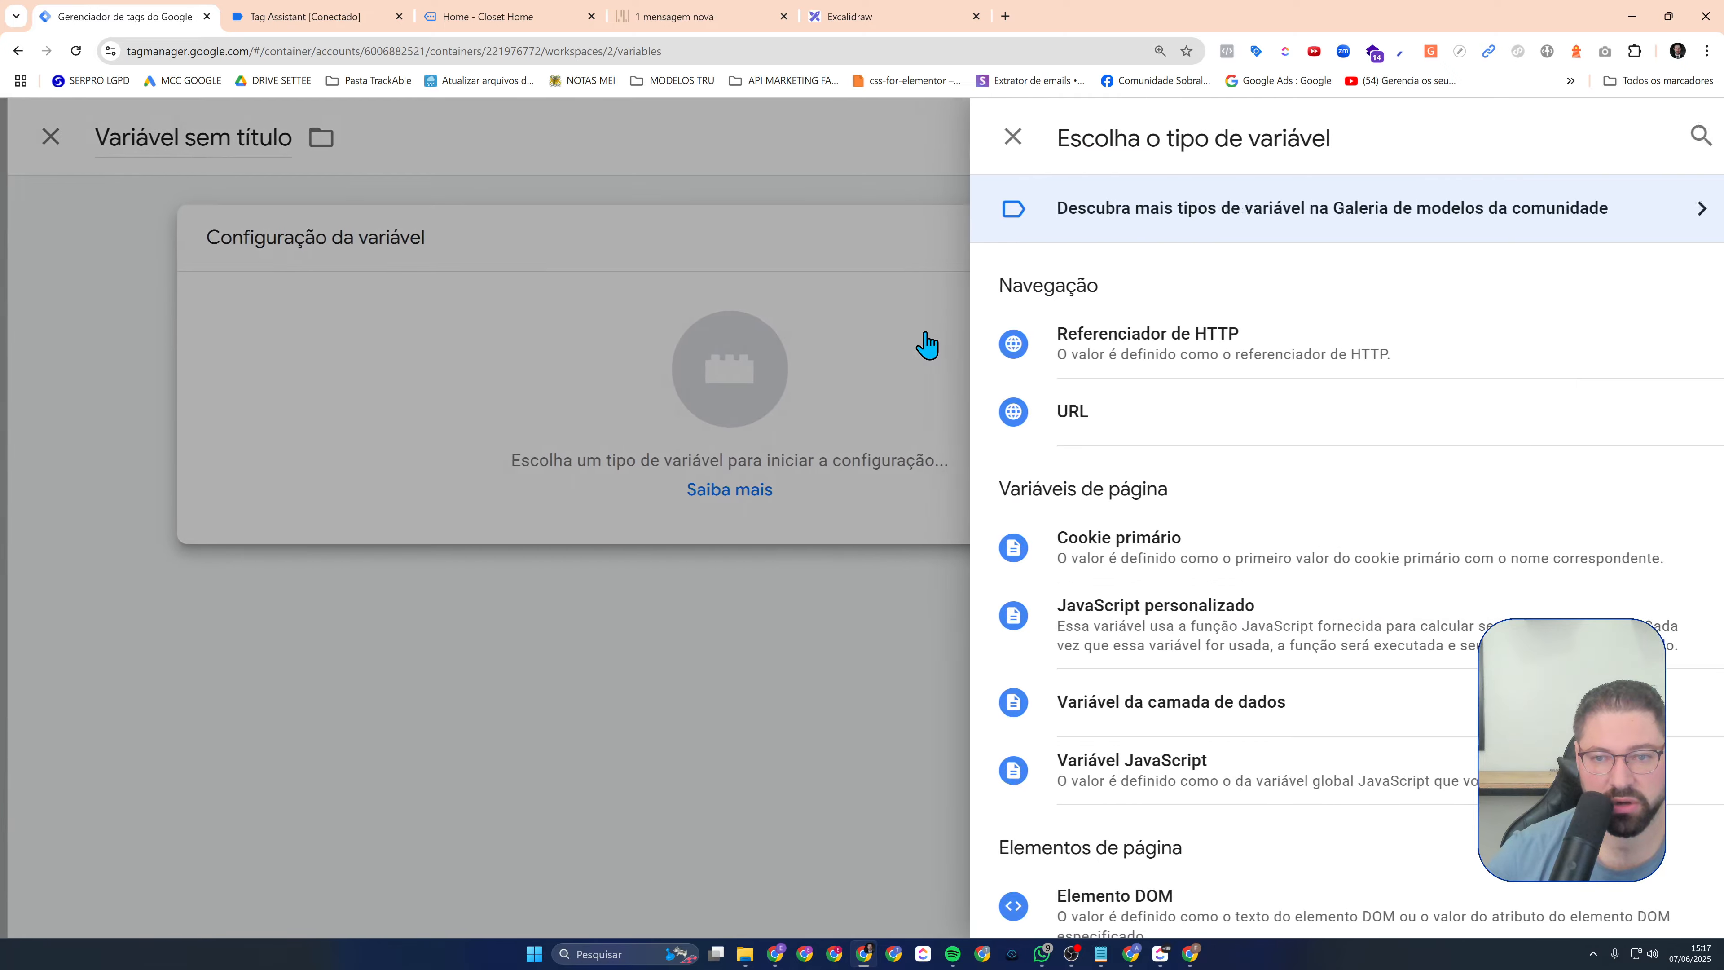
scroll(1213, 416, "down", 1)
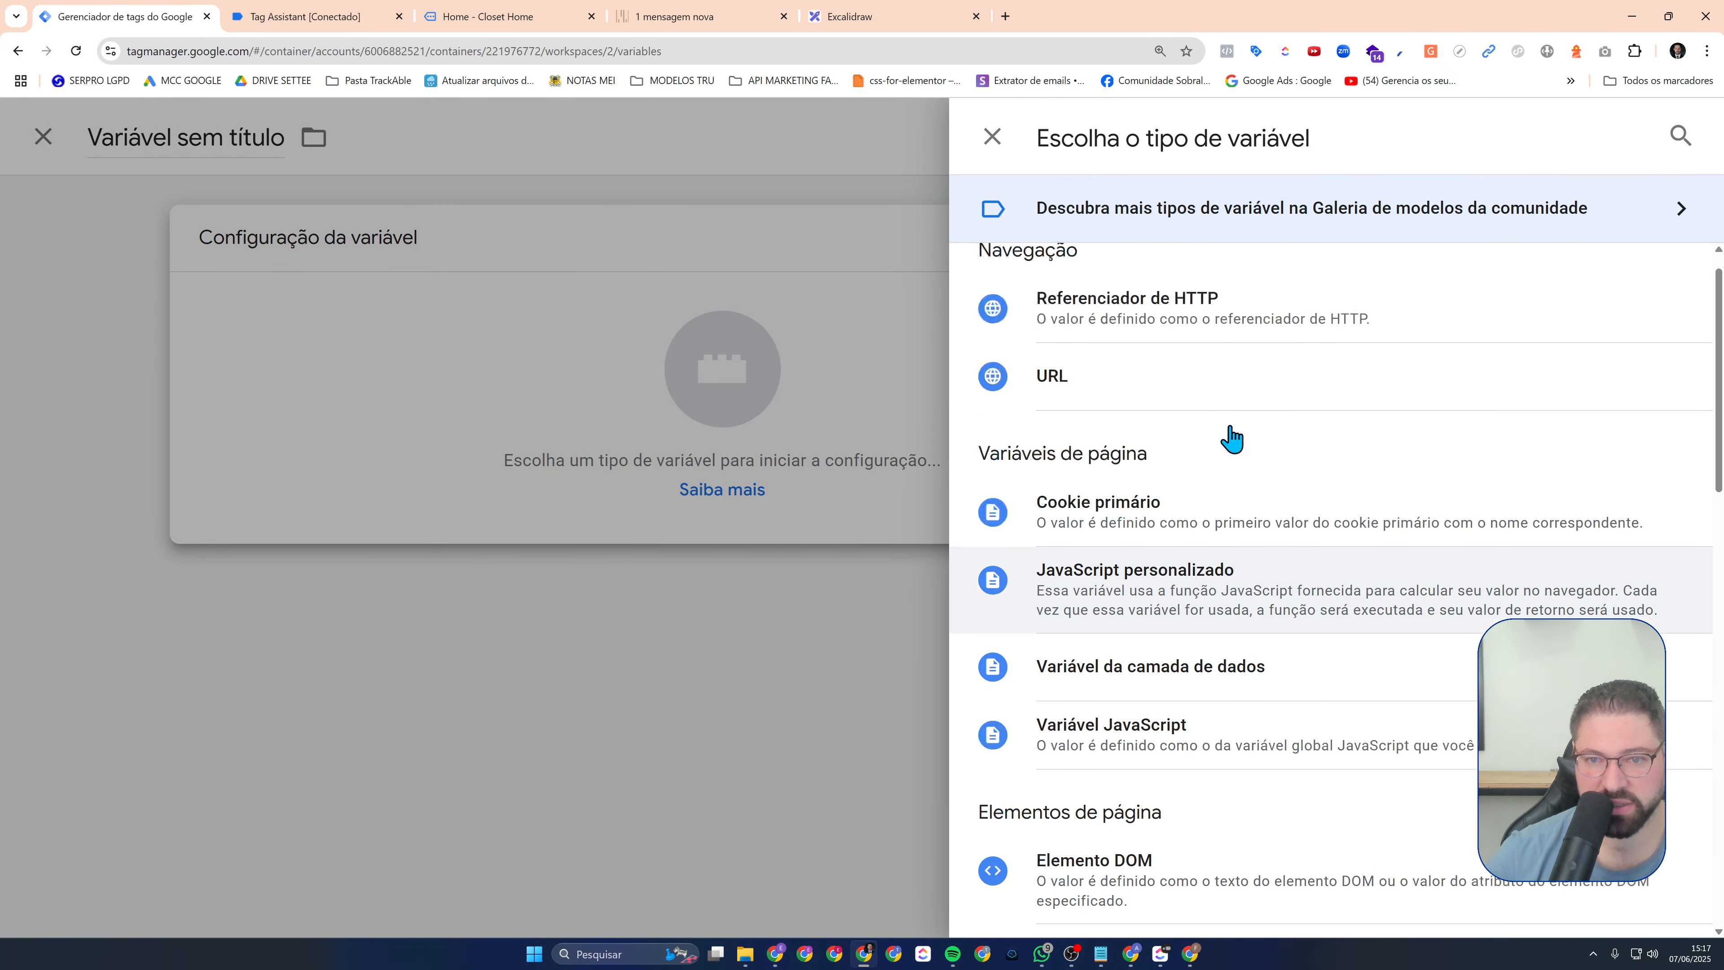
scroll(1221, 416, "up", 1)
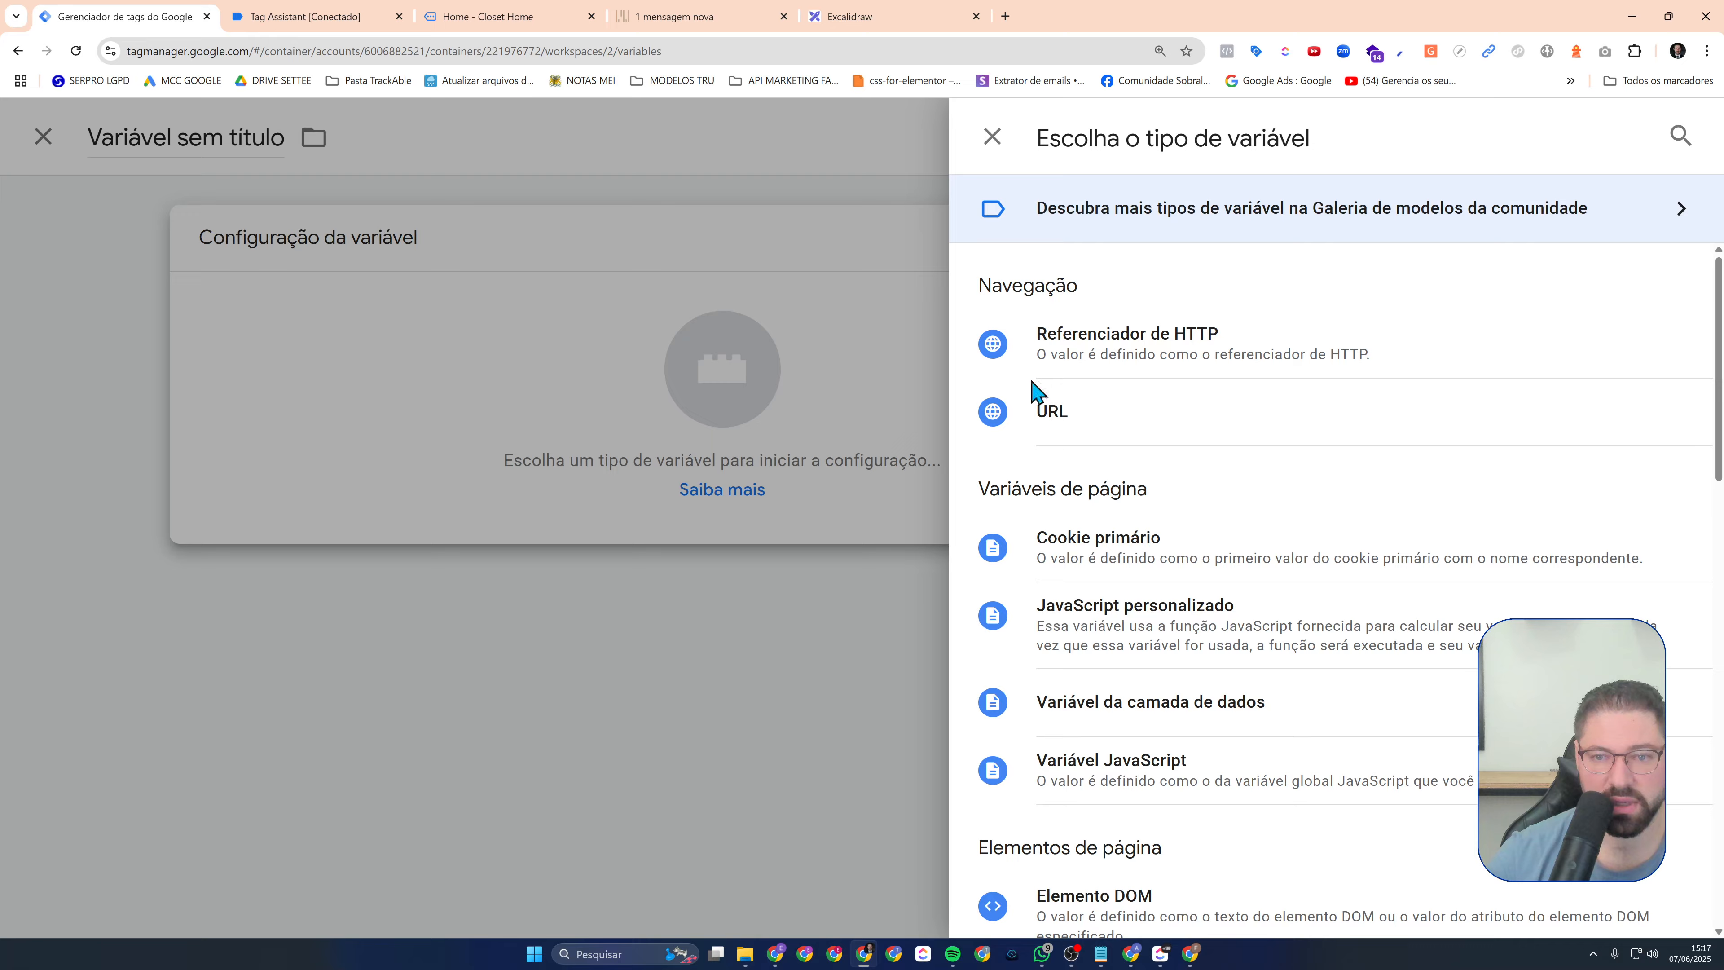
scroll(1312, 717, "down", 5)
scroll(1355, 724, "down", 3)
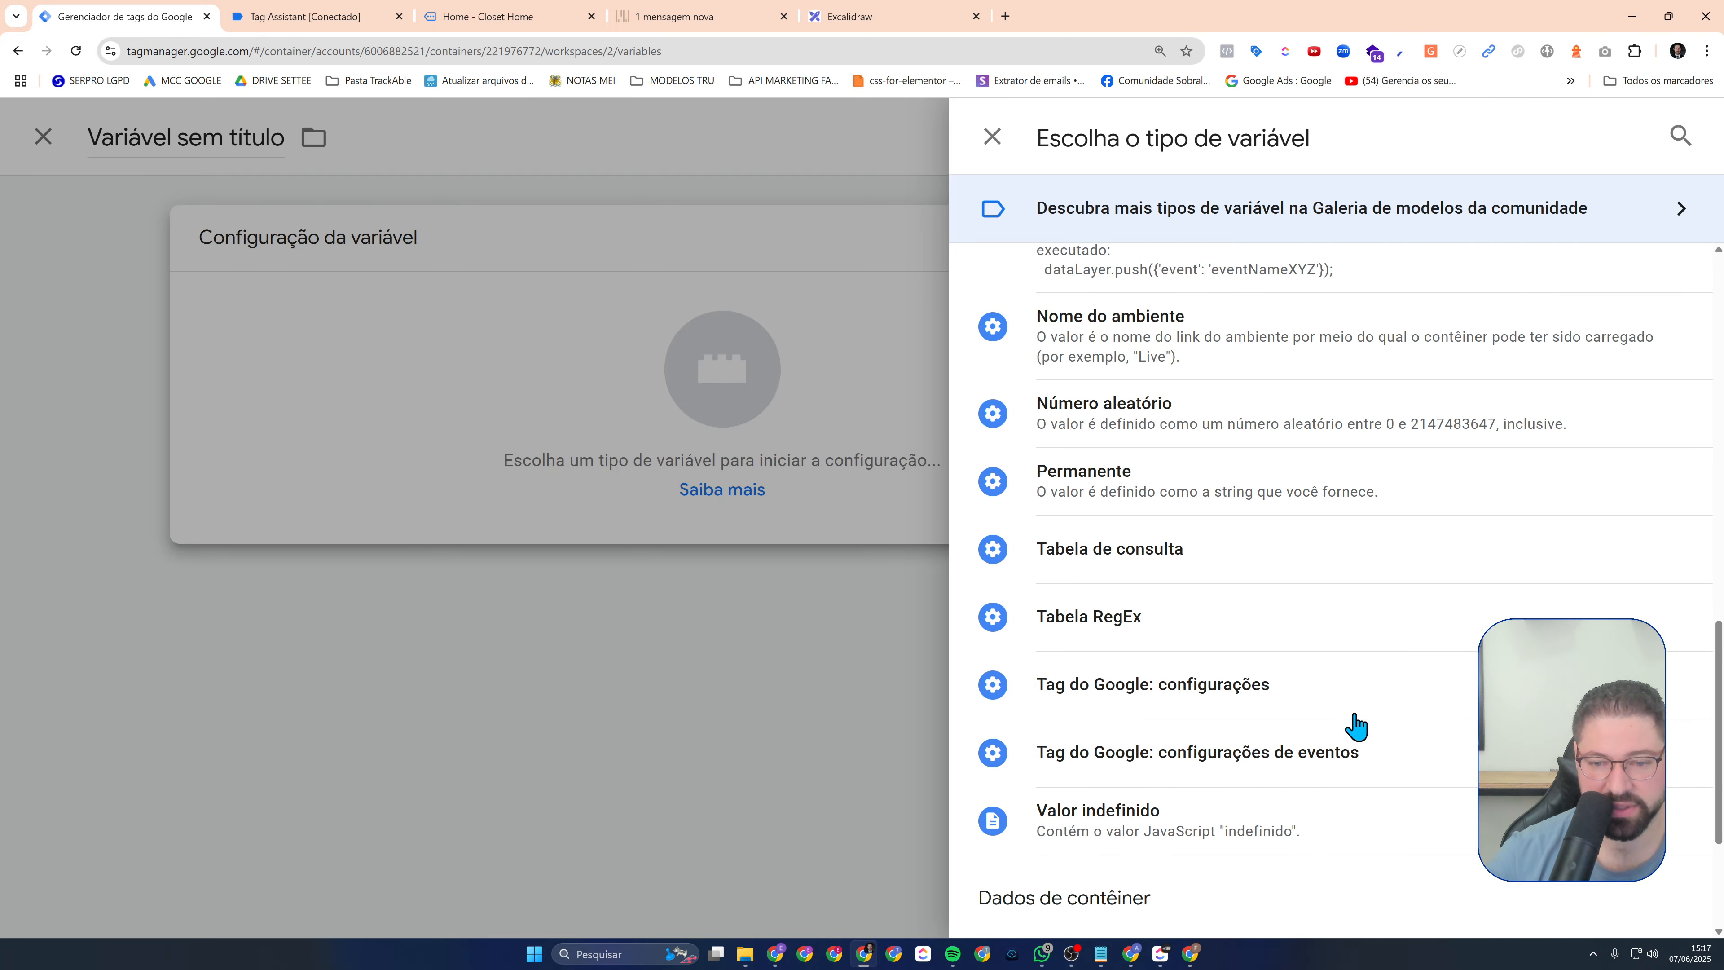
scroll(1356, 724, "up", 3)
left_click(614, 707)
left_click(324, 138)
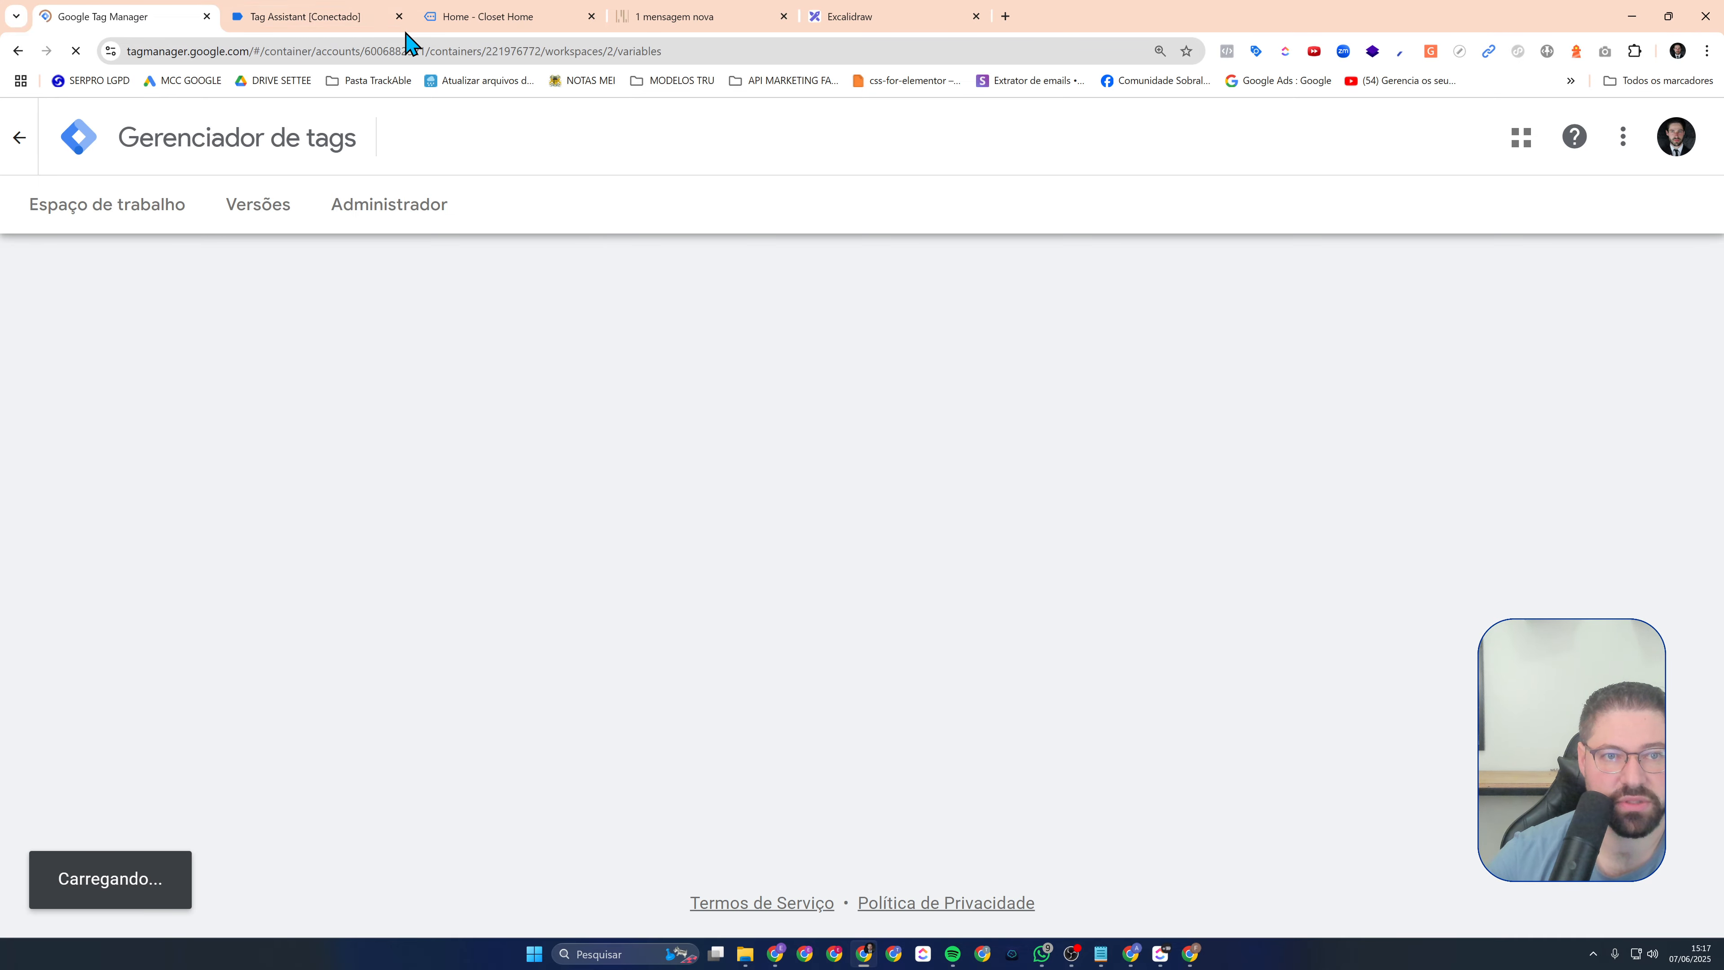
Close the Tag Assistant and Closet Home store pages and return to Tag Manager
left_click(401, 19)
left_click(915, 154)
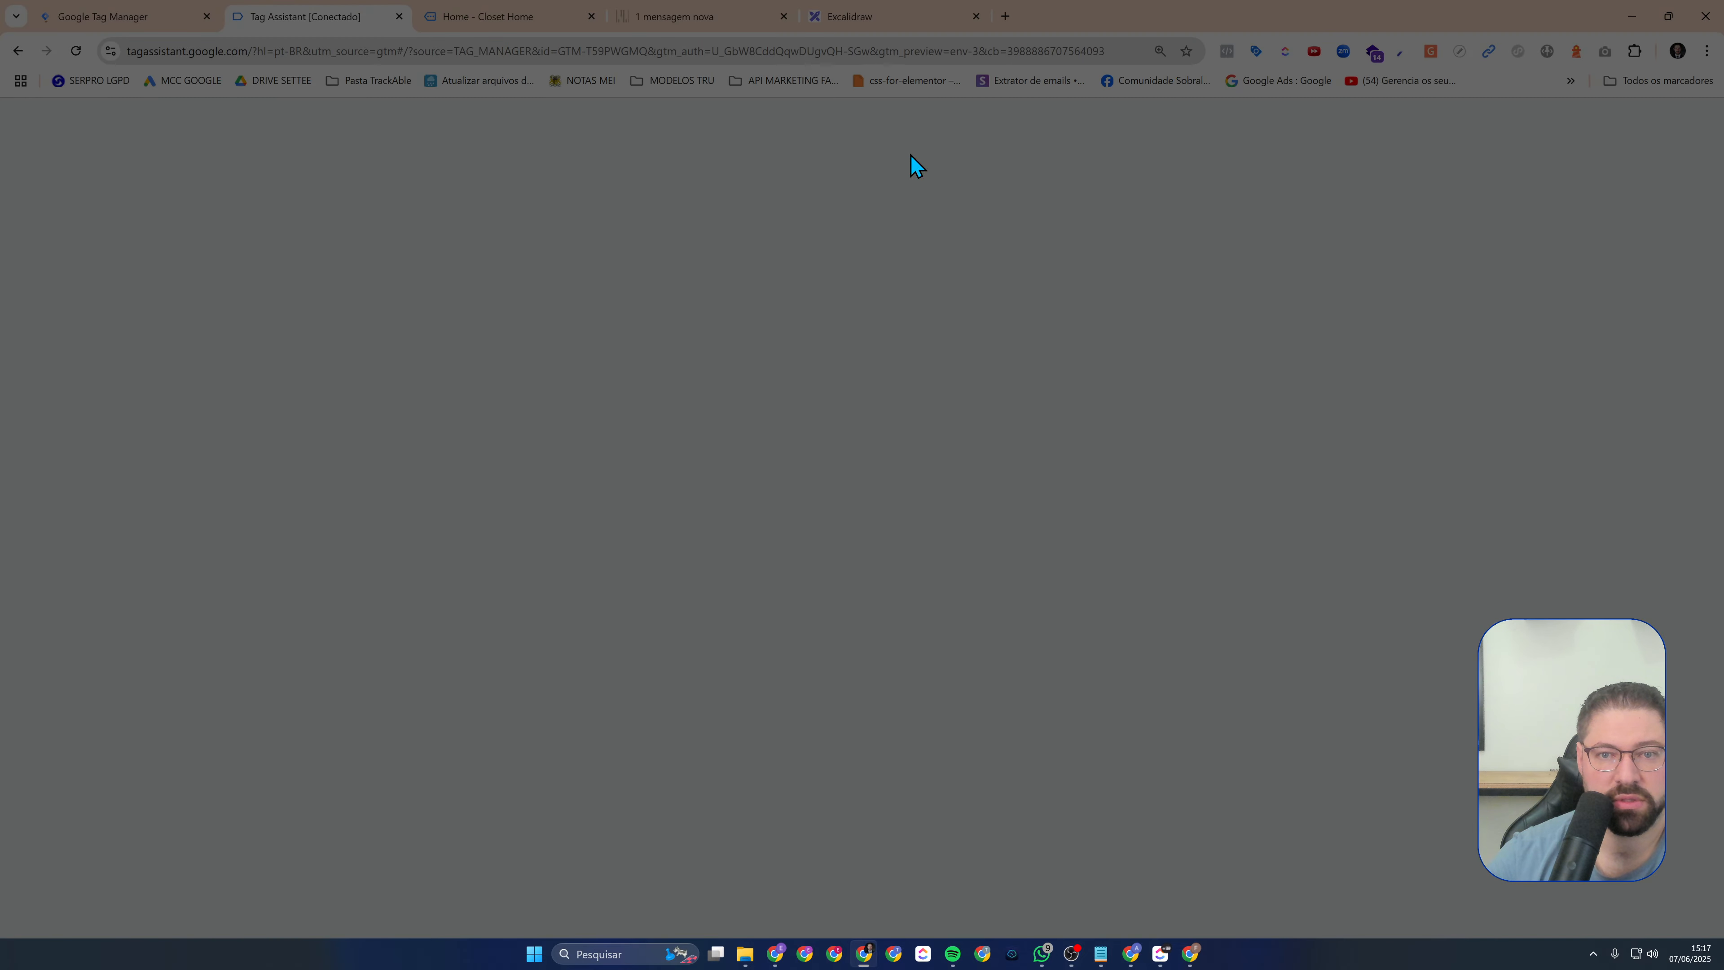
left_click(399, 16)
left_click(146, 19)
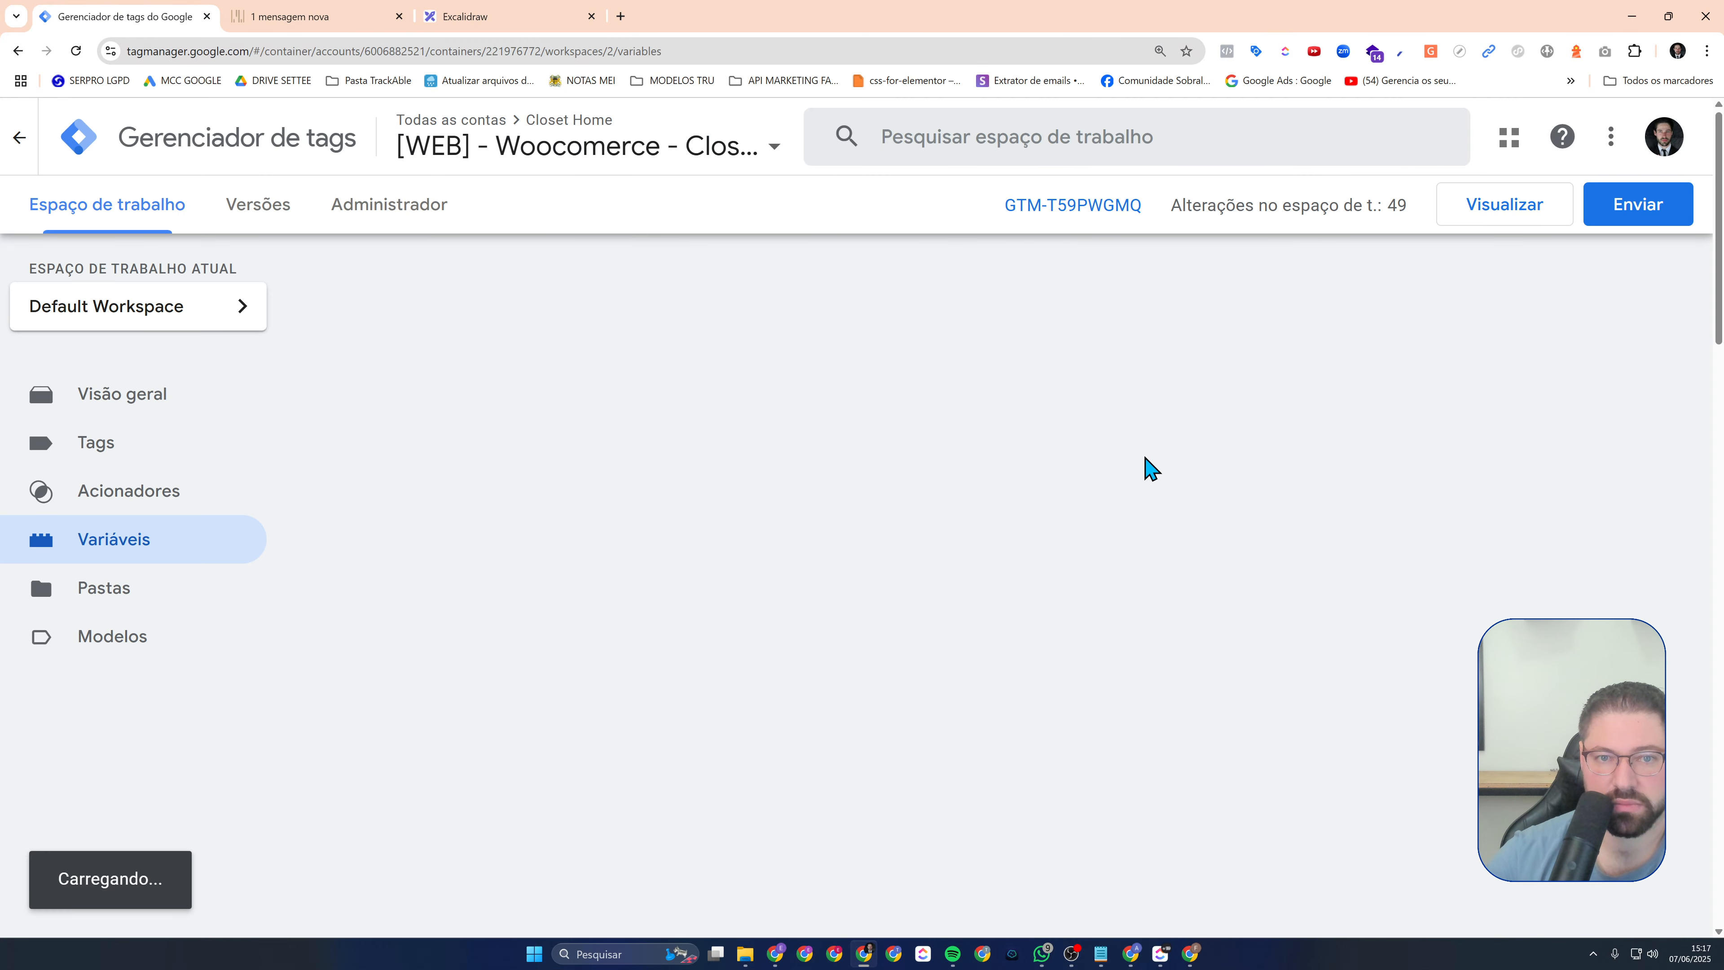
Create and save a user-defined variable of the Unique Event ID type named "API - Event ID"
scroll(1147, 472, "down", 5)
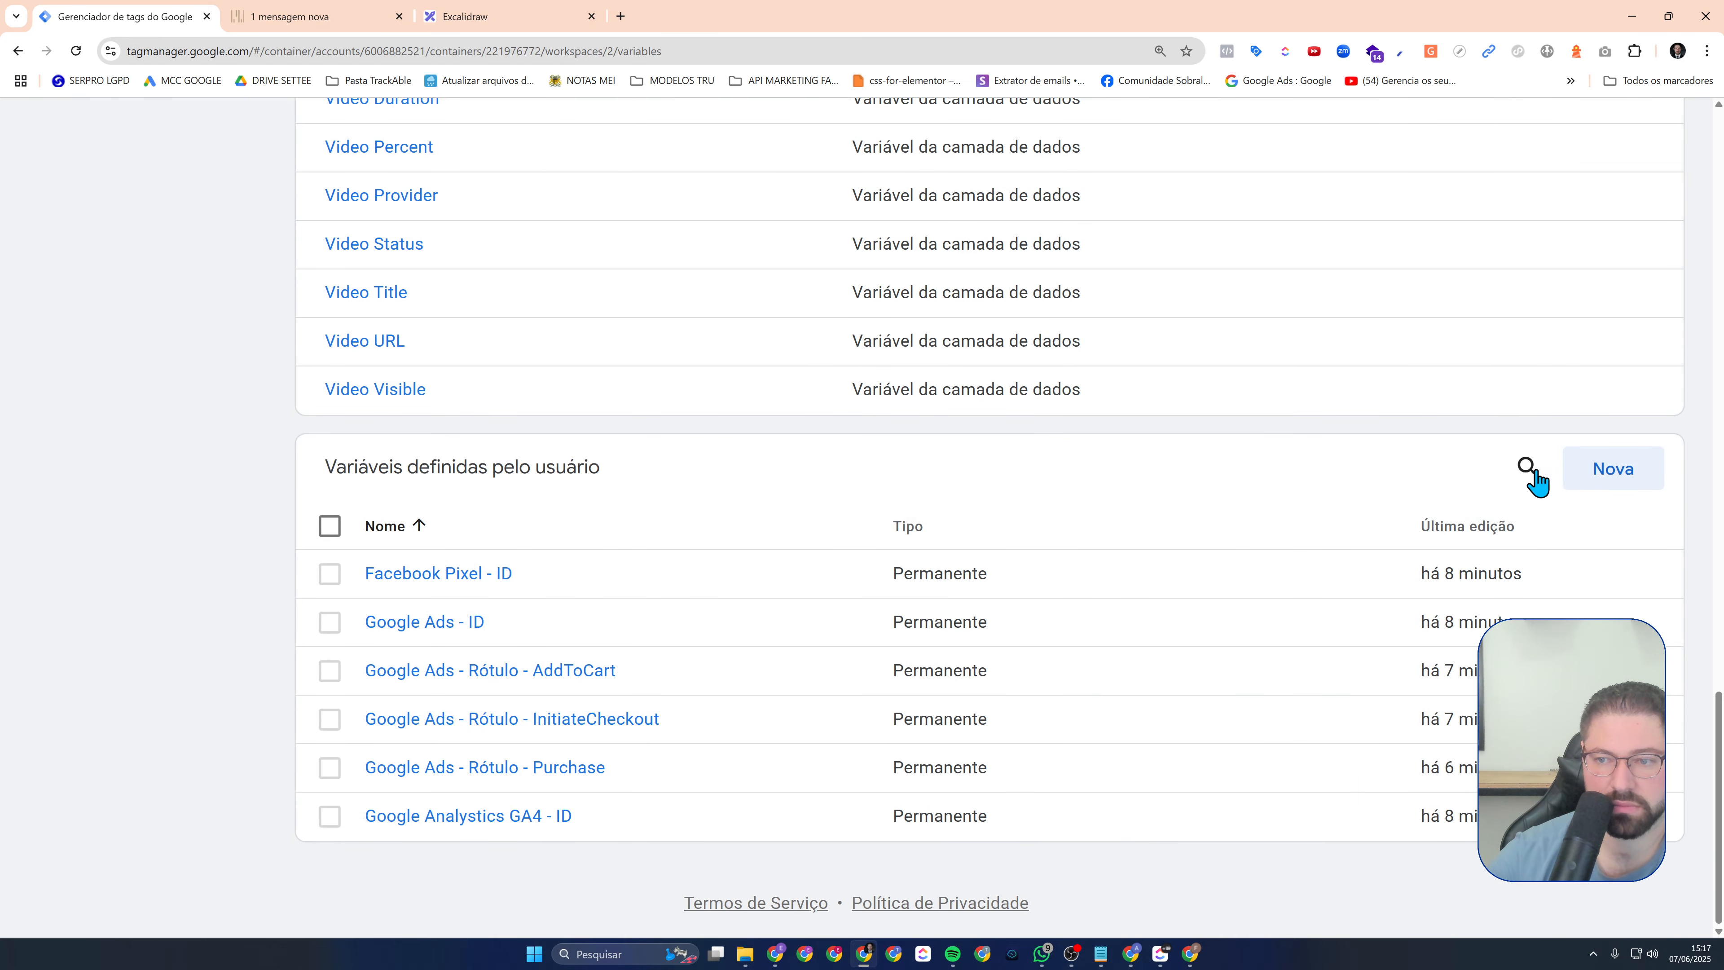
left_click(1604, 476)
left_click(1096, 347)
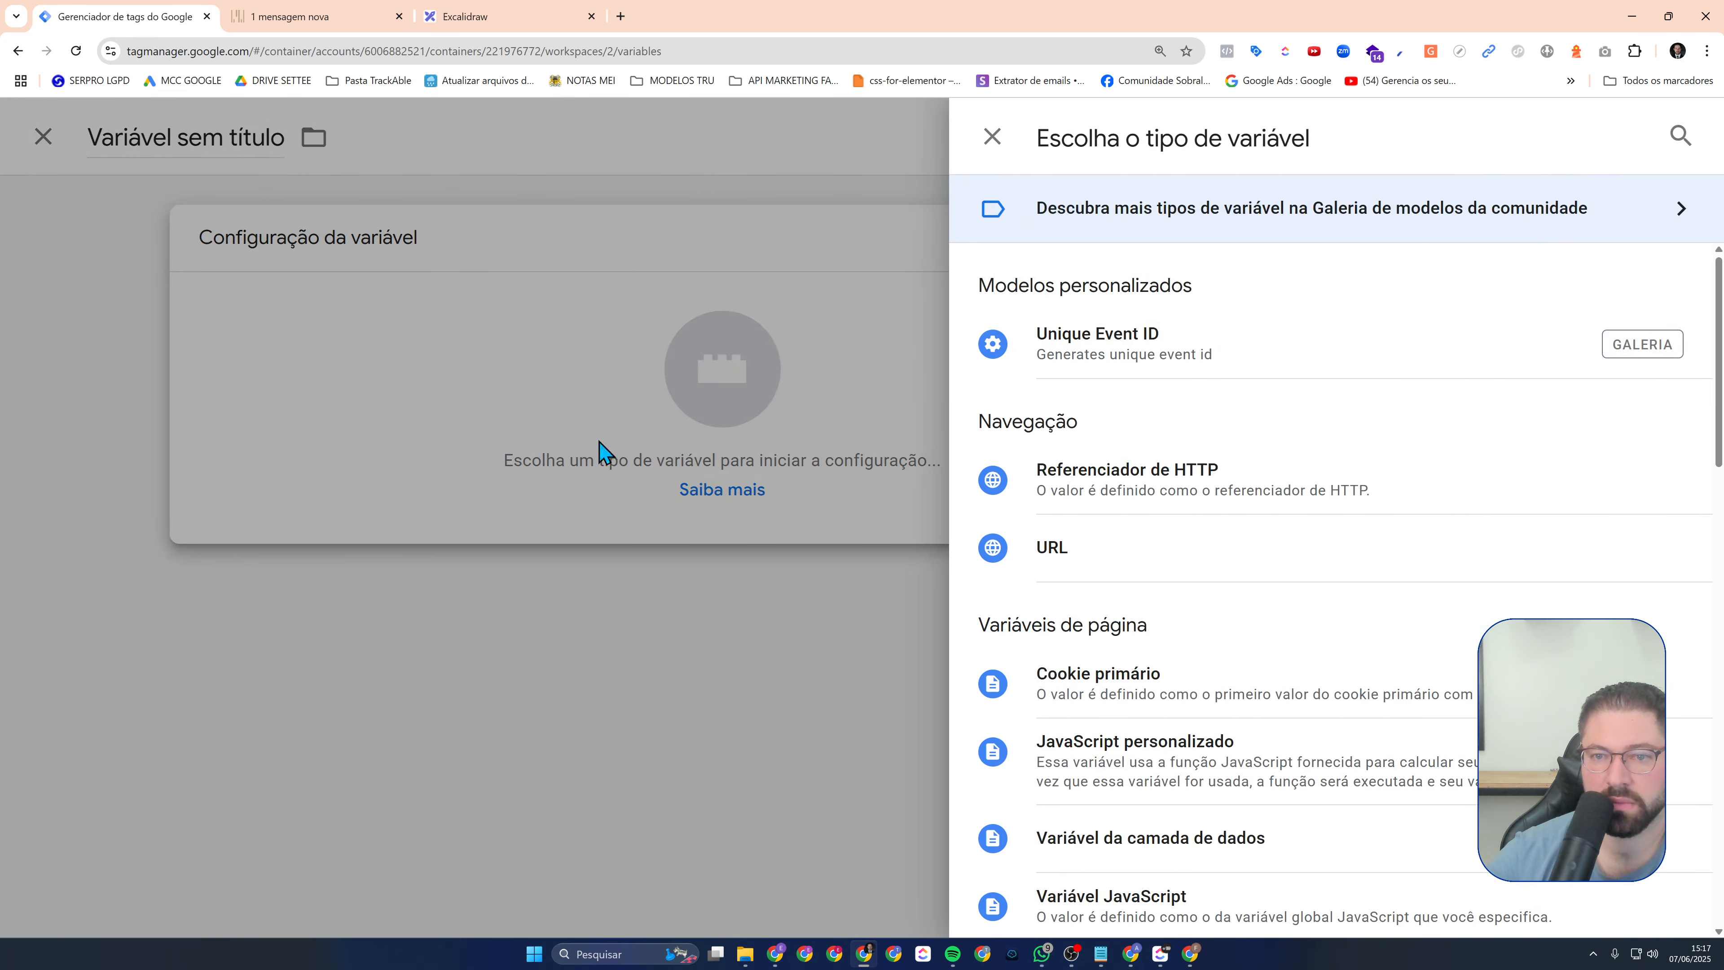
left_click(1258, 363)
triple_click(478, 138)
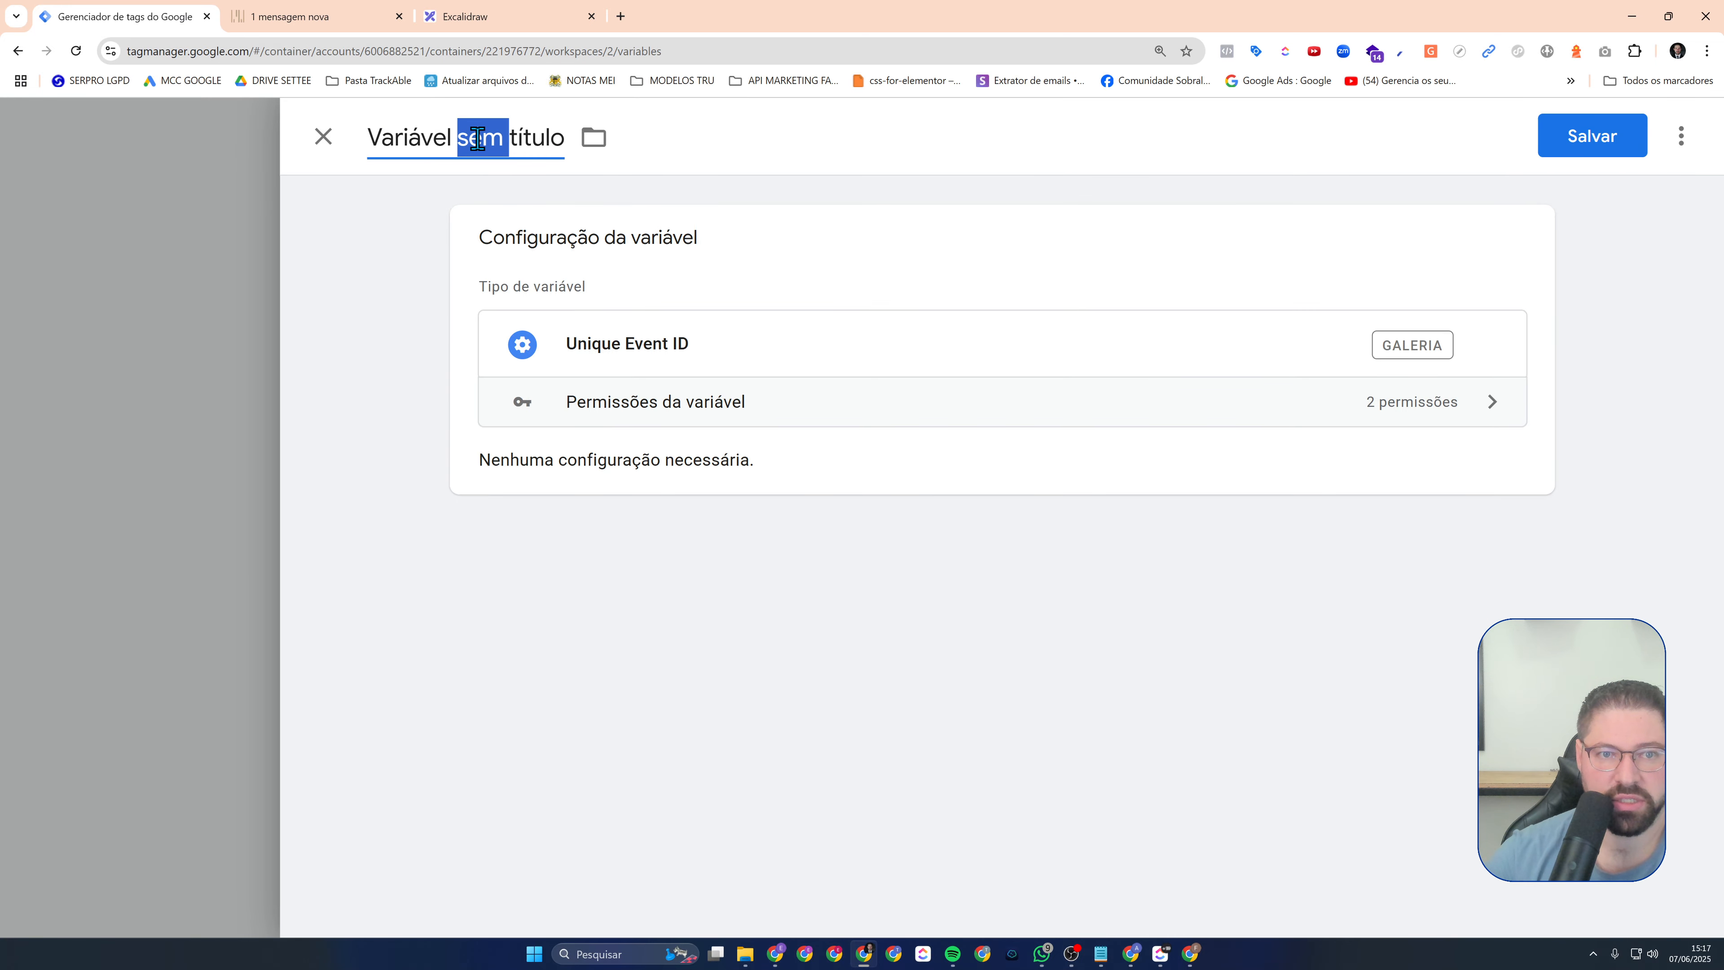
type("API -")
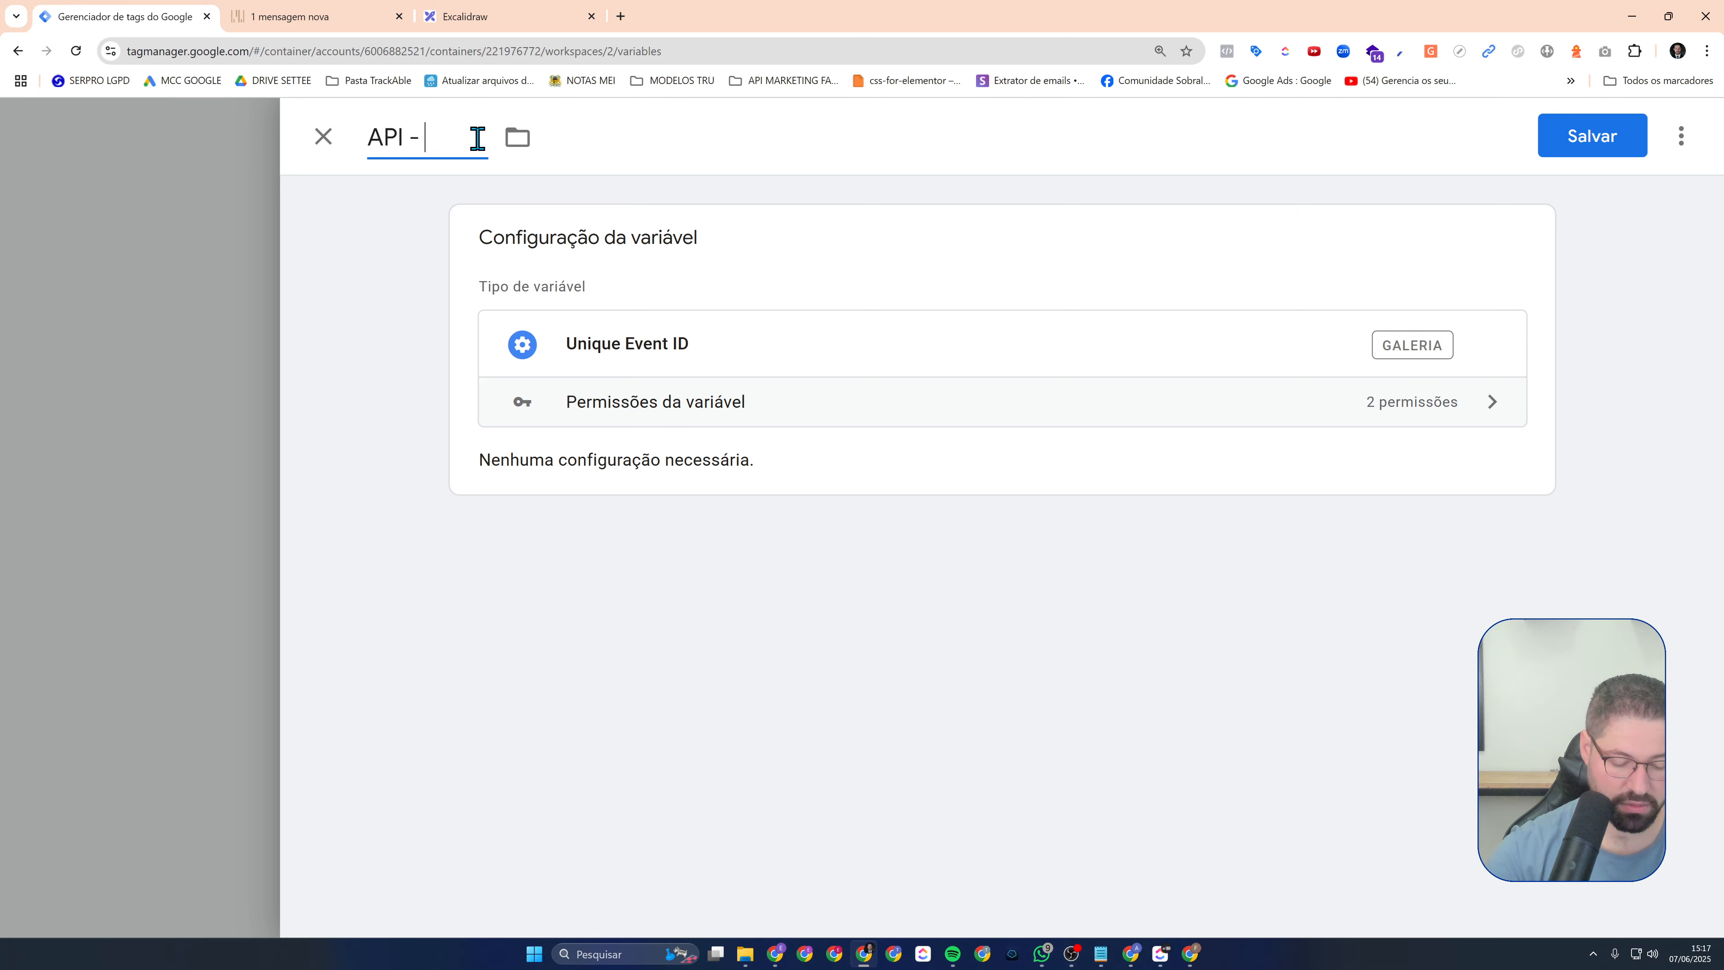
type(" Event ID")
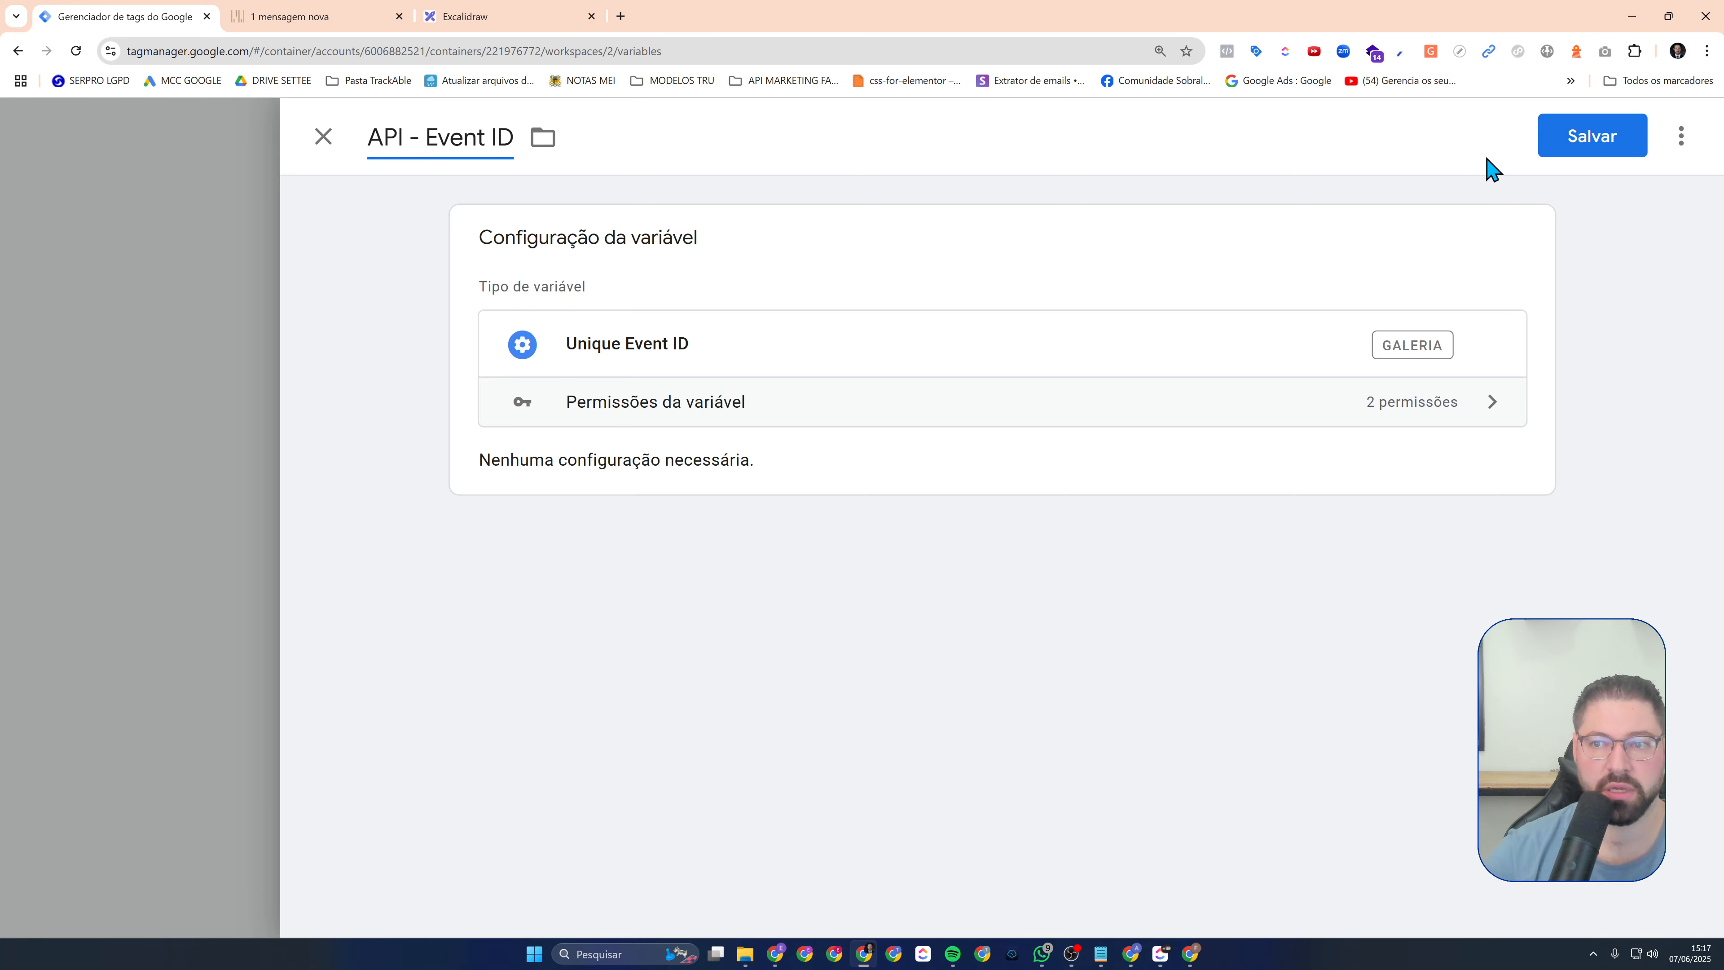
left_click(1576, 151)
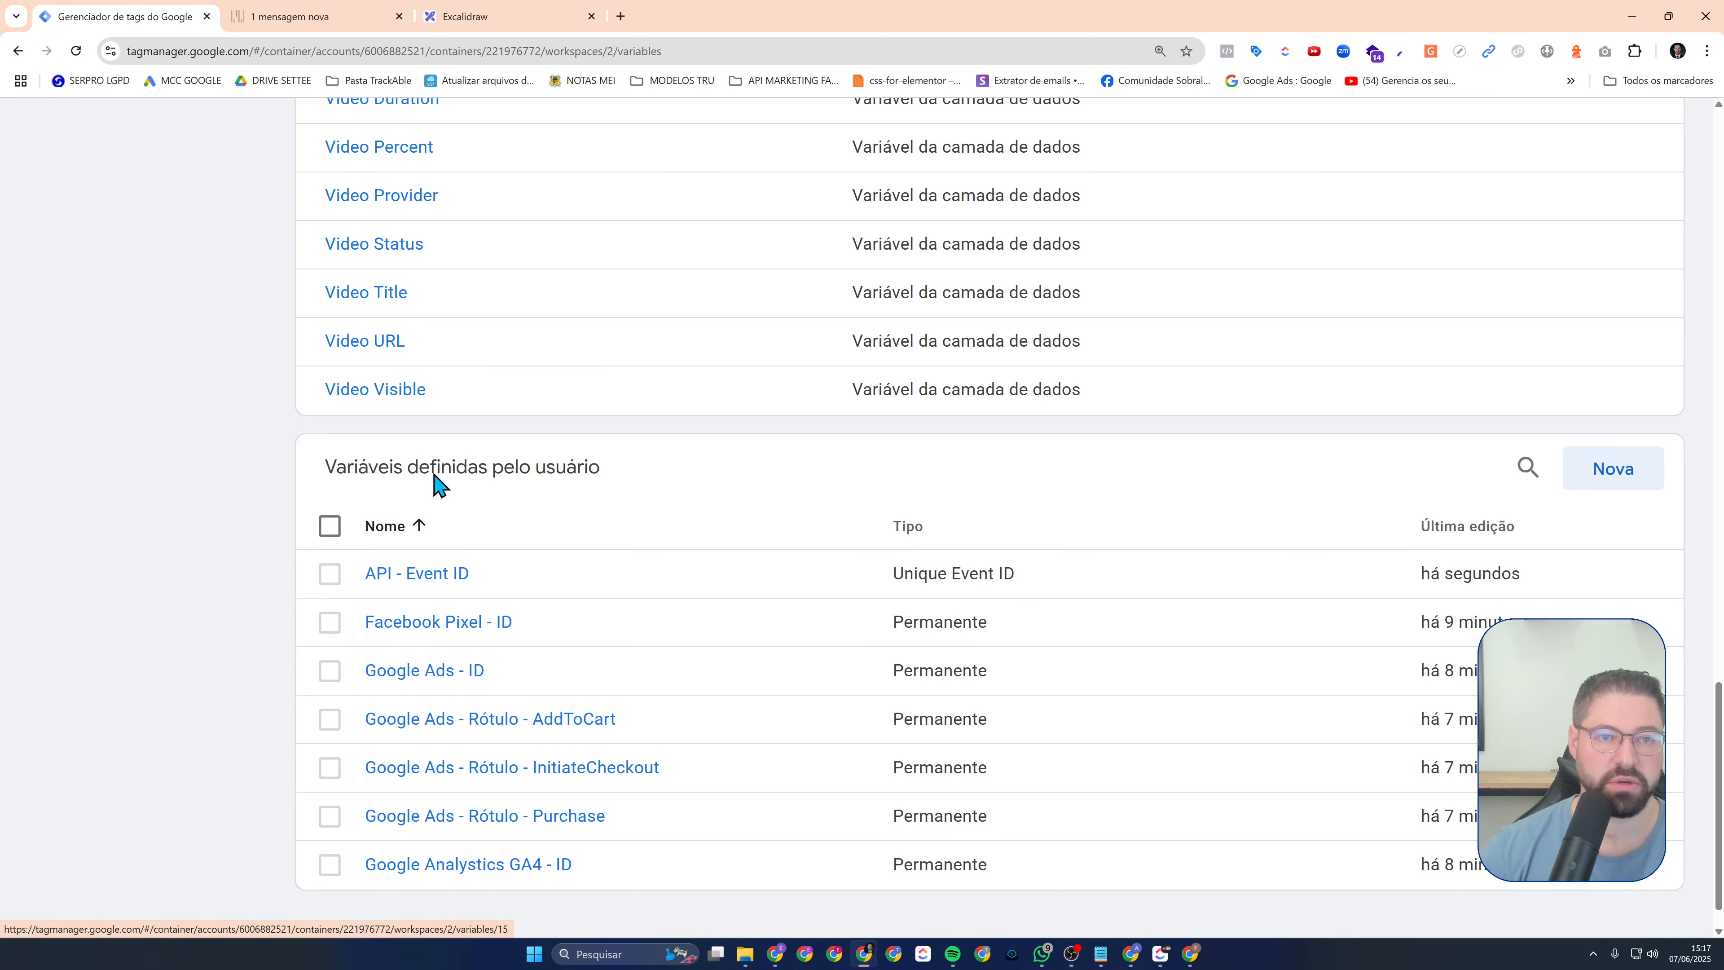
Switch to the Excalidraw sketch and delete the whole event_id diagram with its arrows and letters
left_click(496, 19)
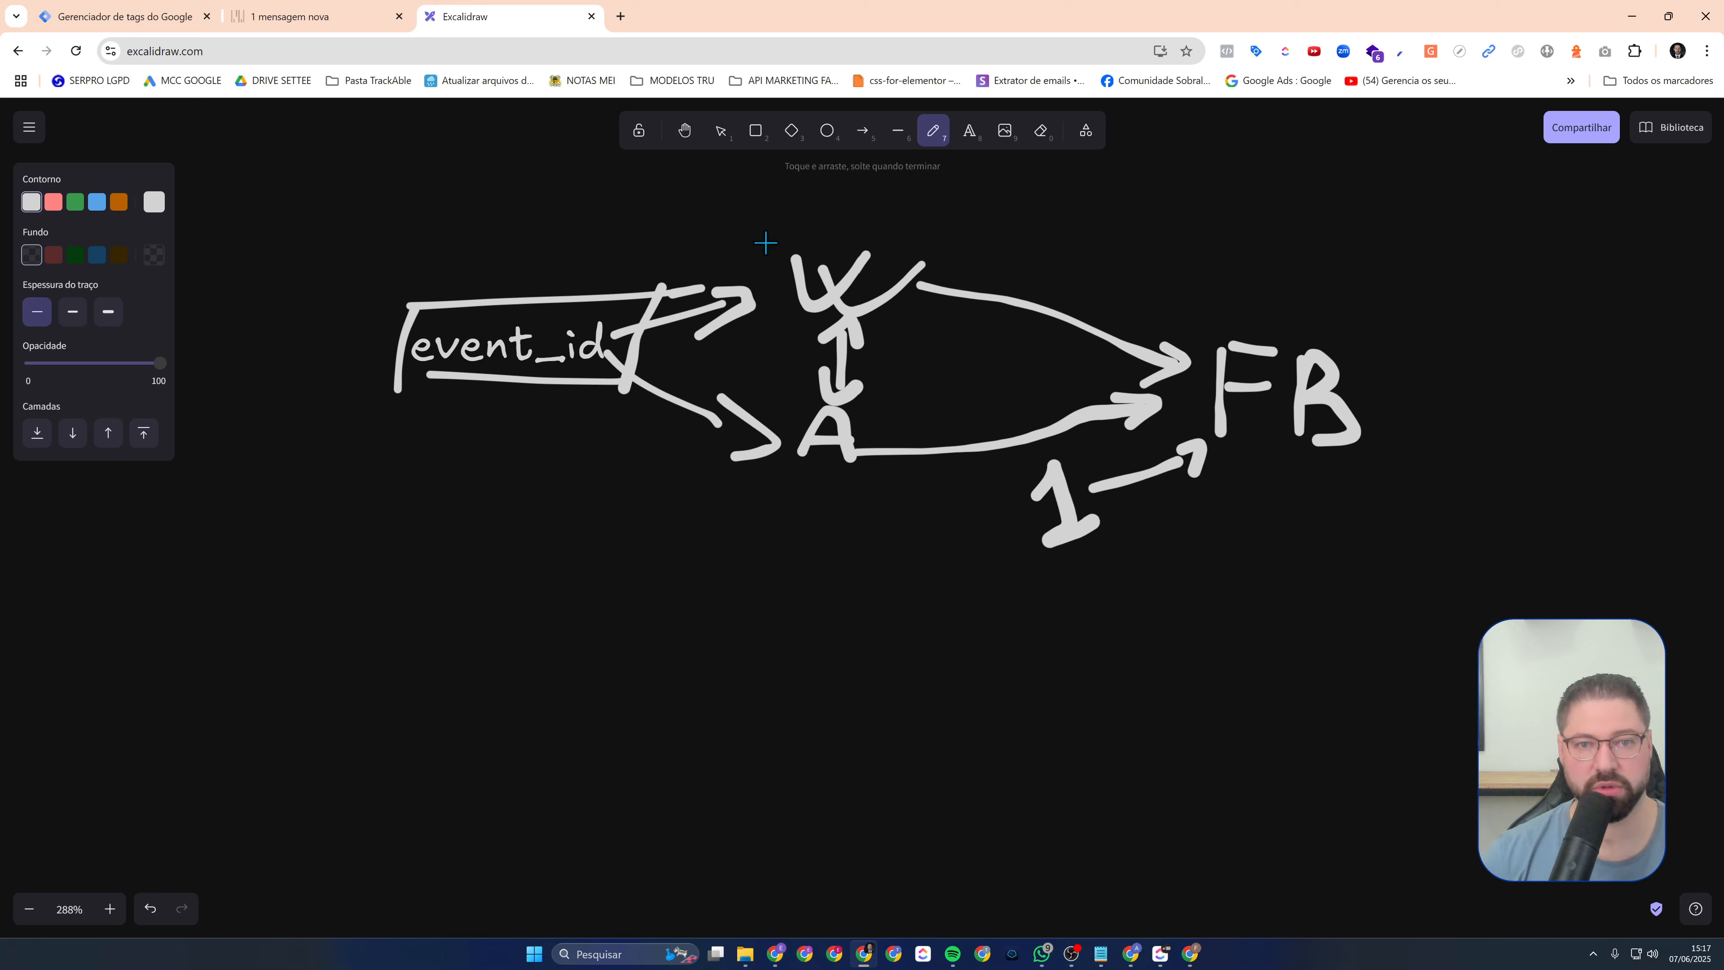
left_click(721, 132)
mouse_move(301, 237)
left_mouse_down()
mouse_move(920, 616)
mouse_move(1548, 615)
left_mouse_up()
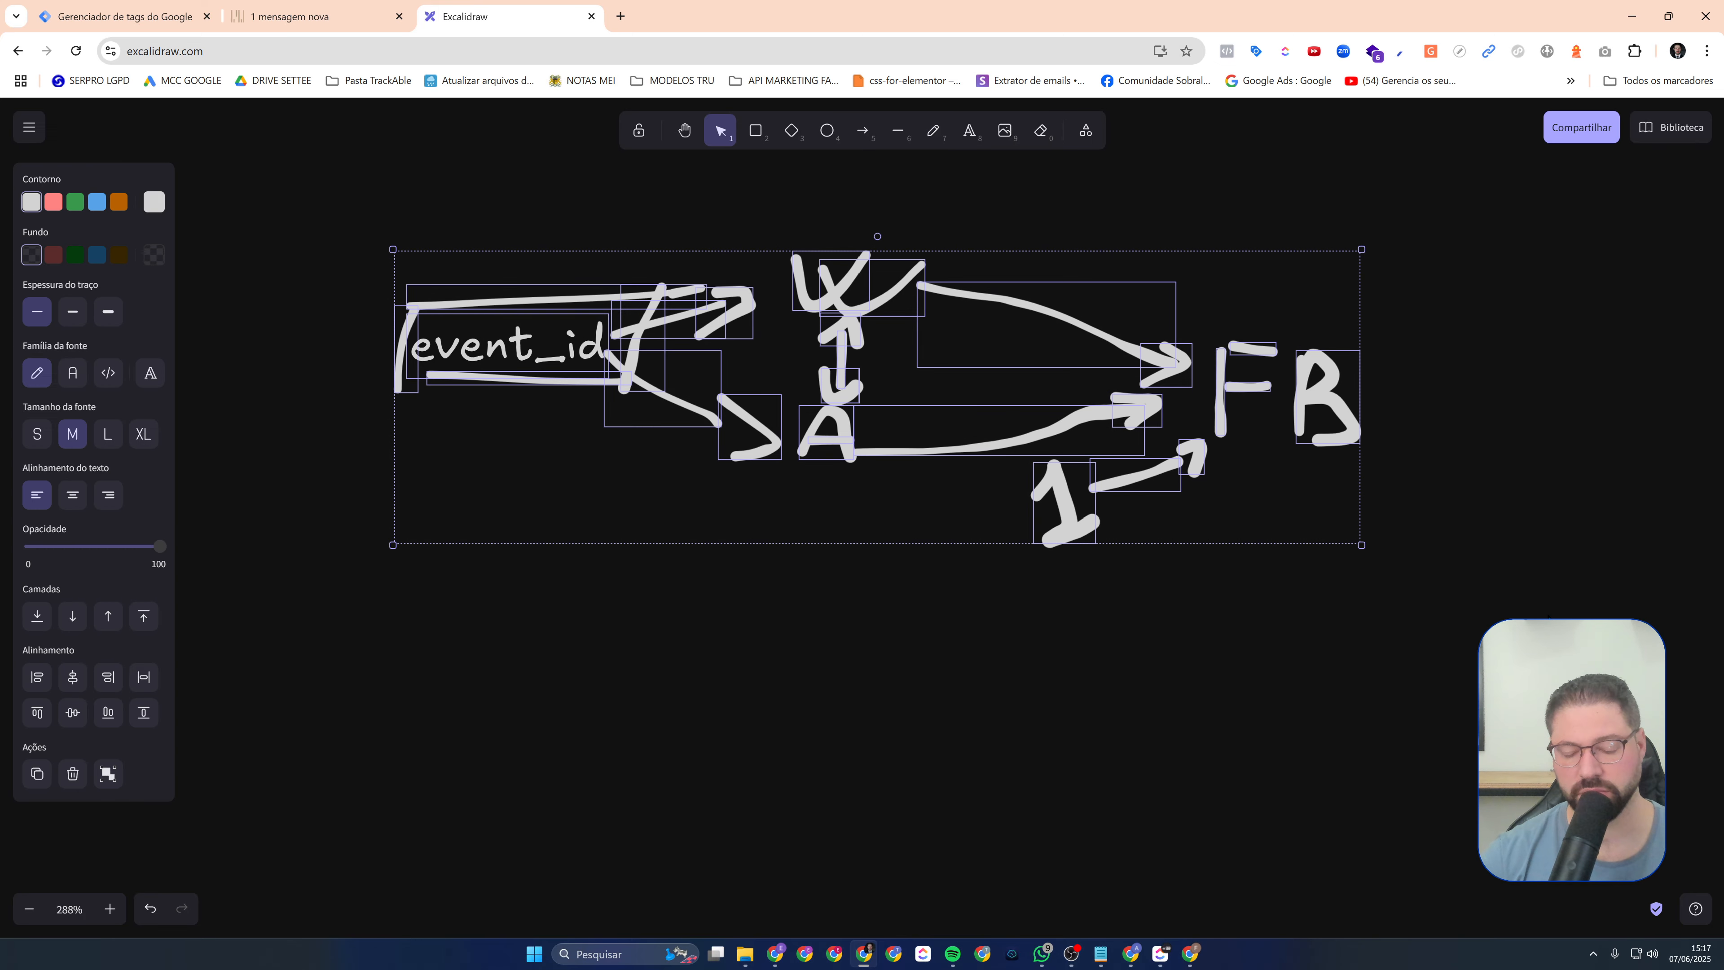
key("Delete")
In the task list, strike through "Configurações basicas iniciais" and underline "Server" with red freehand strokes
left_click_drag(455, 555, 1628, 470)
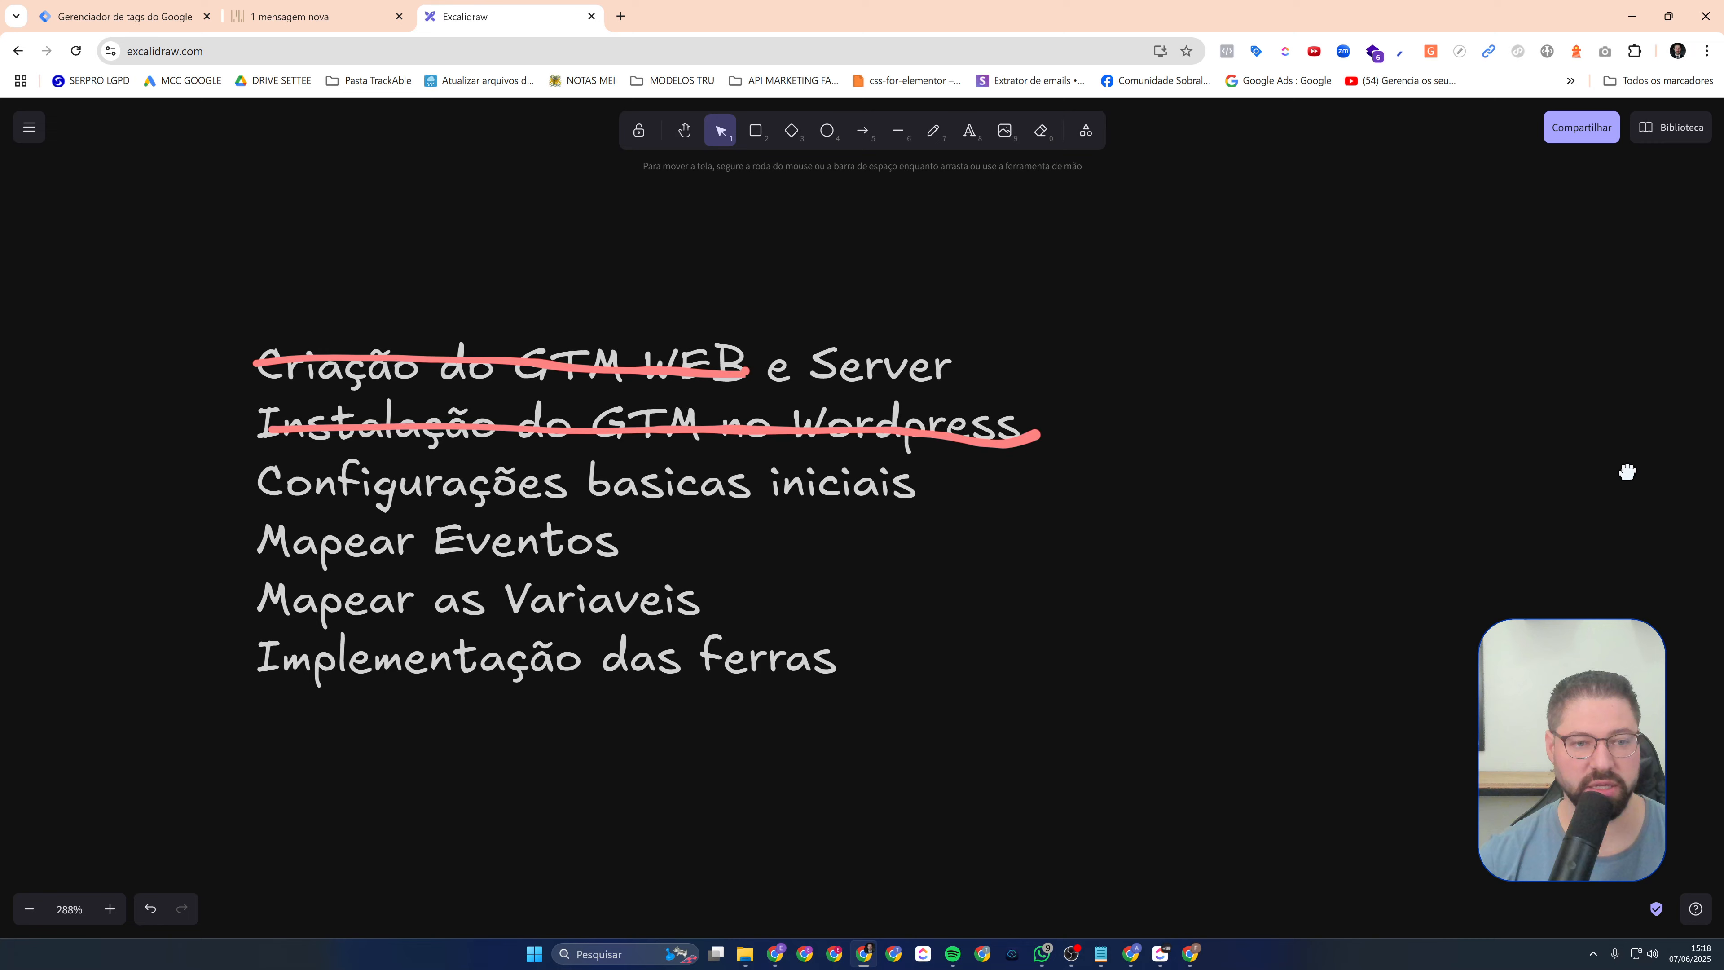
left_click_drag(1009, 664, 1150, 660)
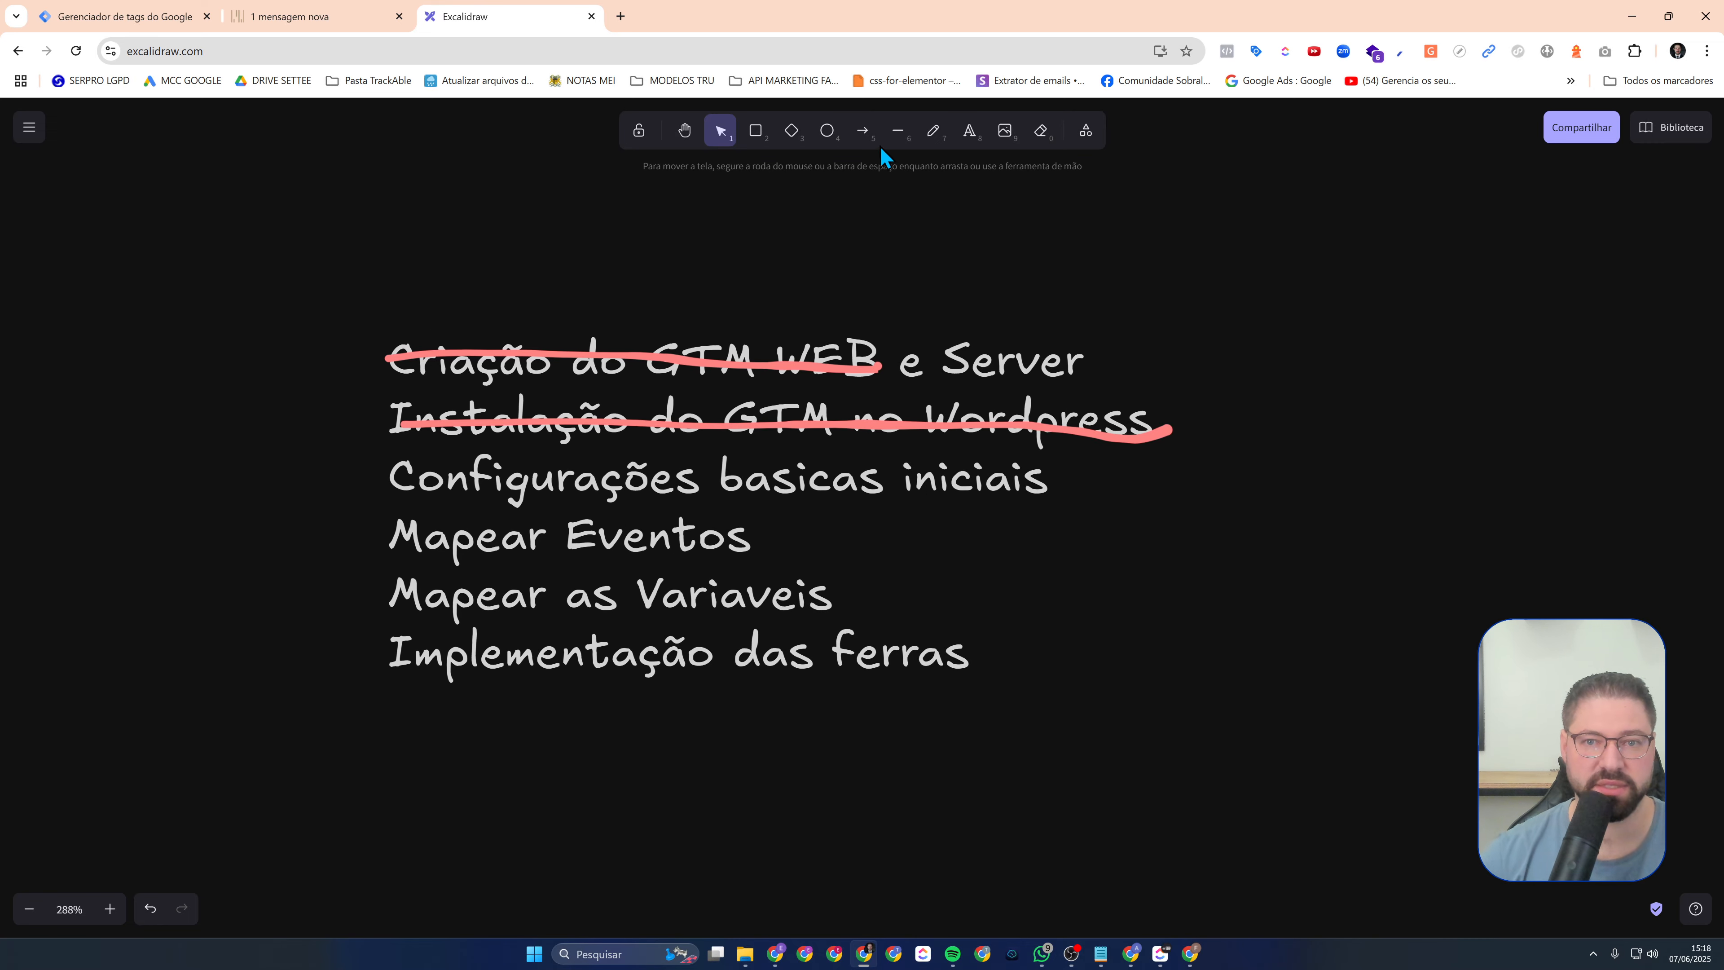
left_click(933, 132)
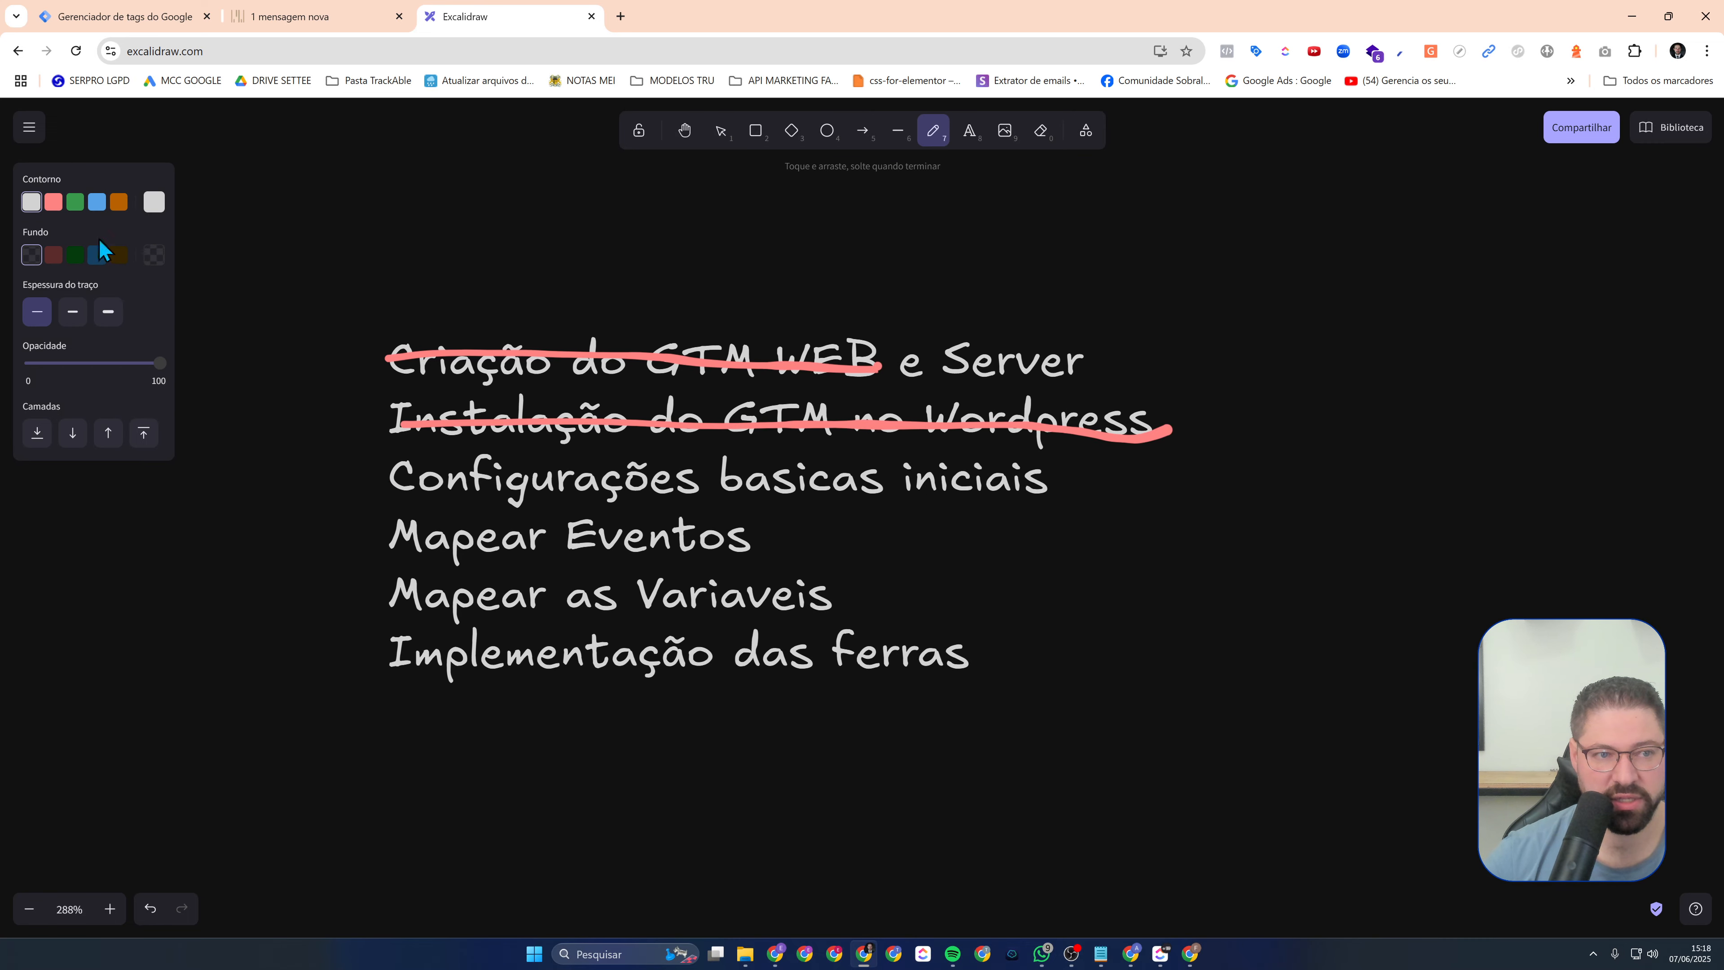
left_click(54, 202)
left_click_drag(378, 476, 1018, 480)
left_click_drag(947, 385, 1098, 379)
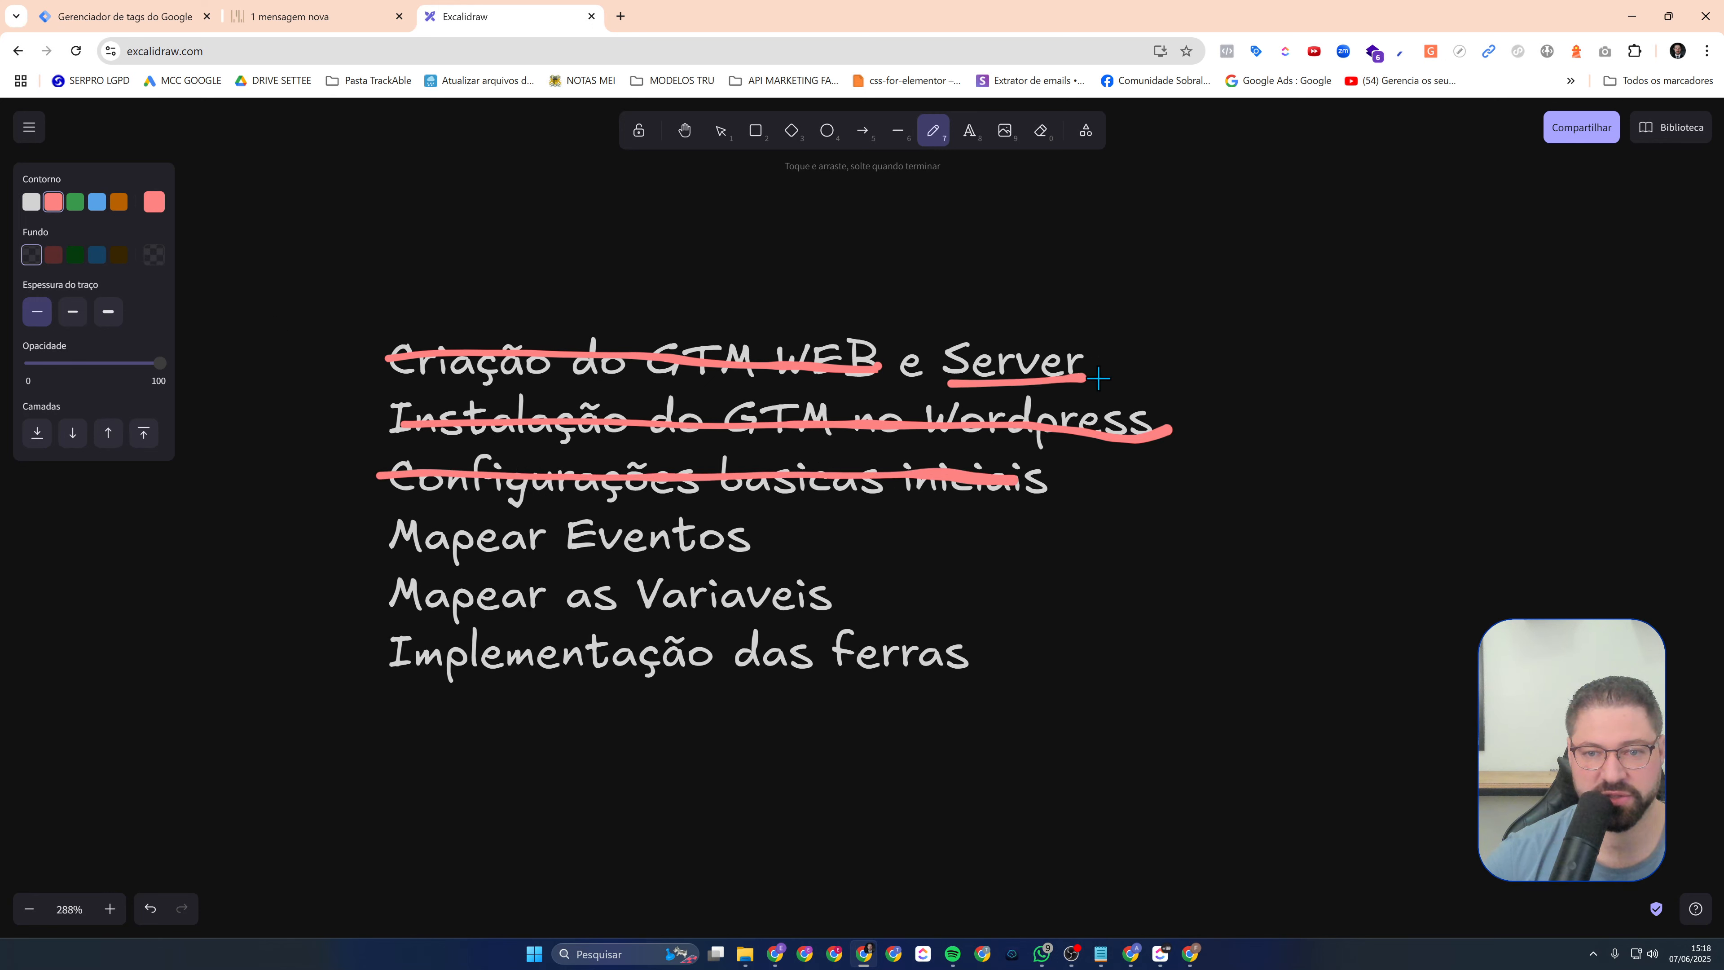